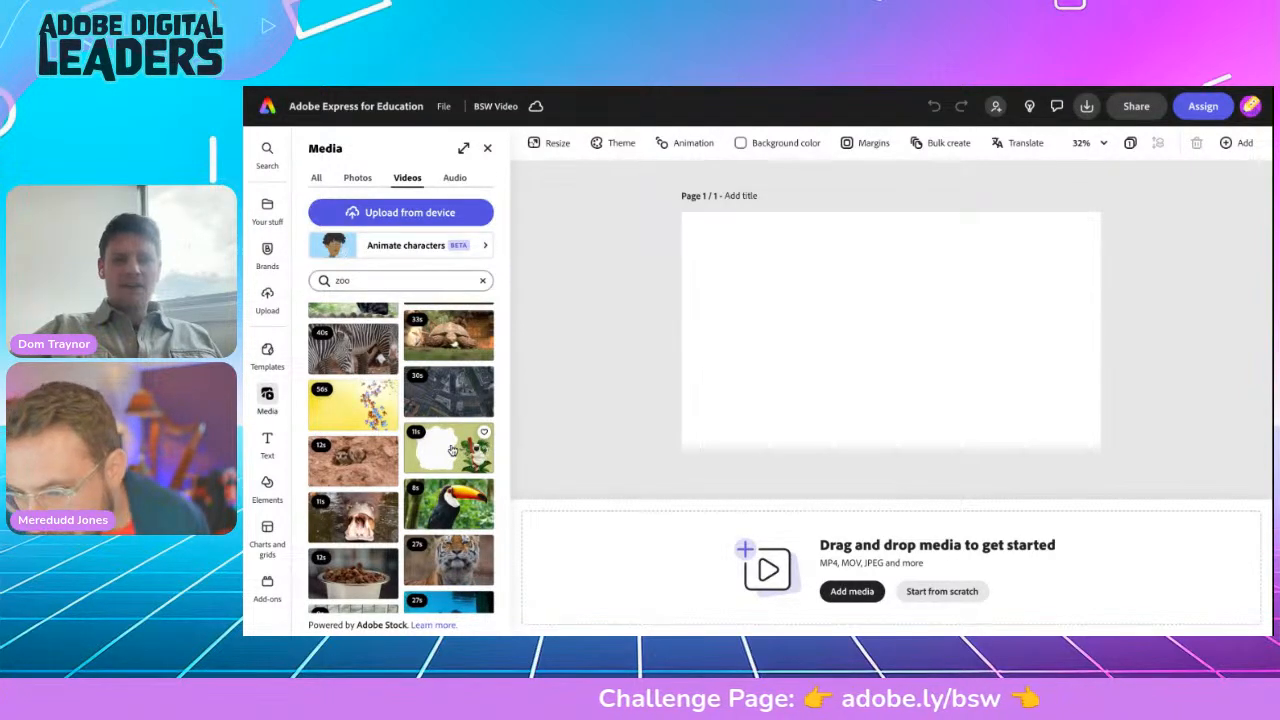
Step: Place the green lemur stock video on the page, preview it, and add a placeholder text box
click(452, 450)
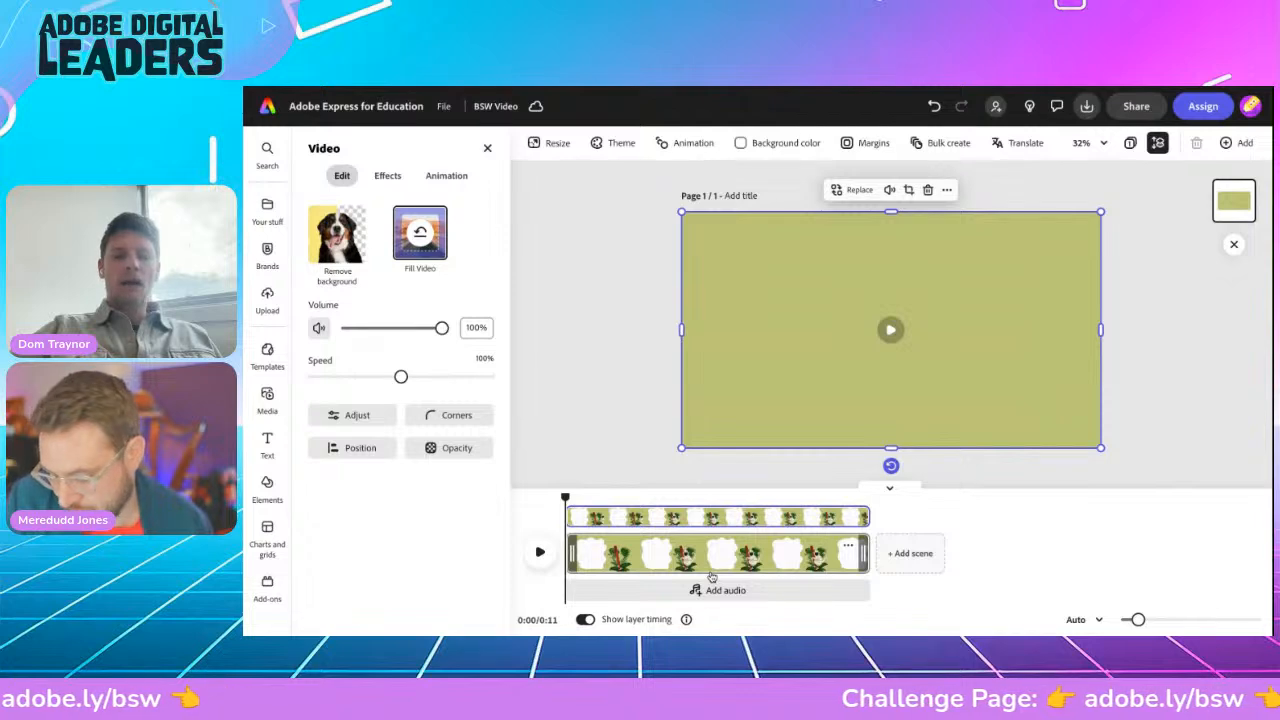
click(540, 553)
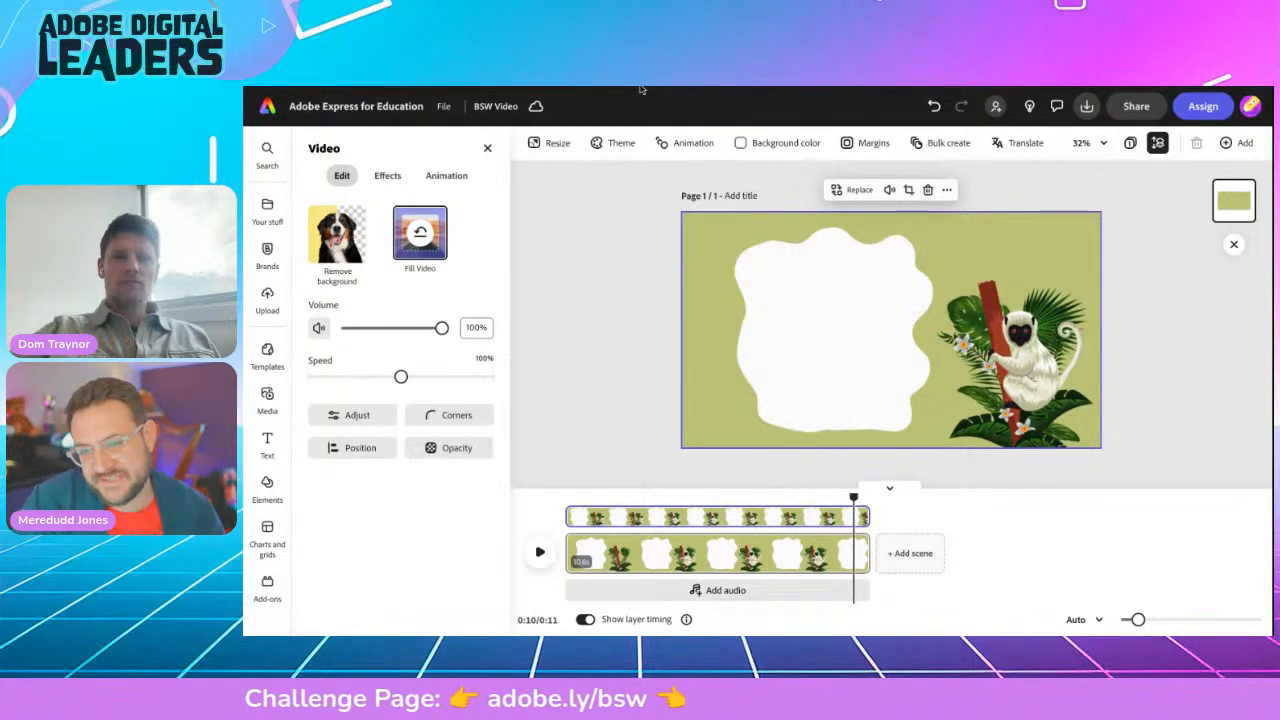
click(267, 441)
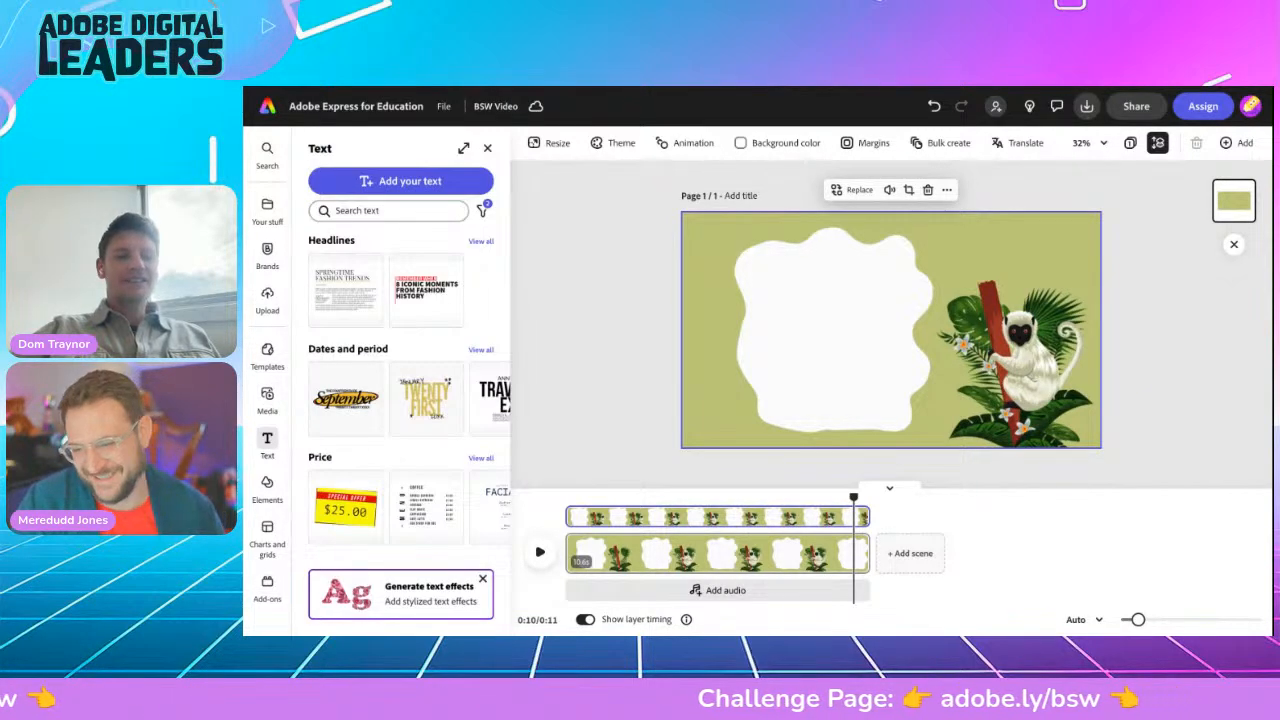
click(398, 181)
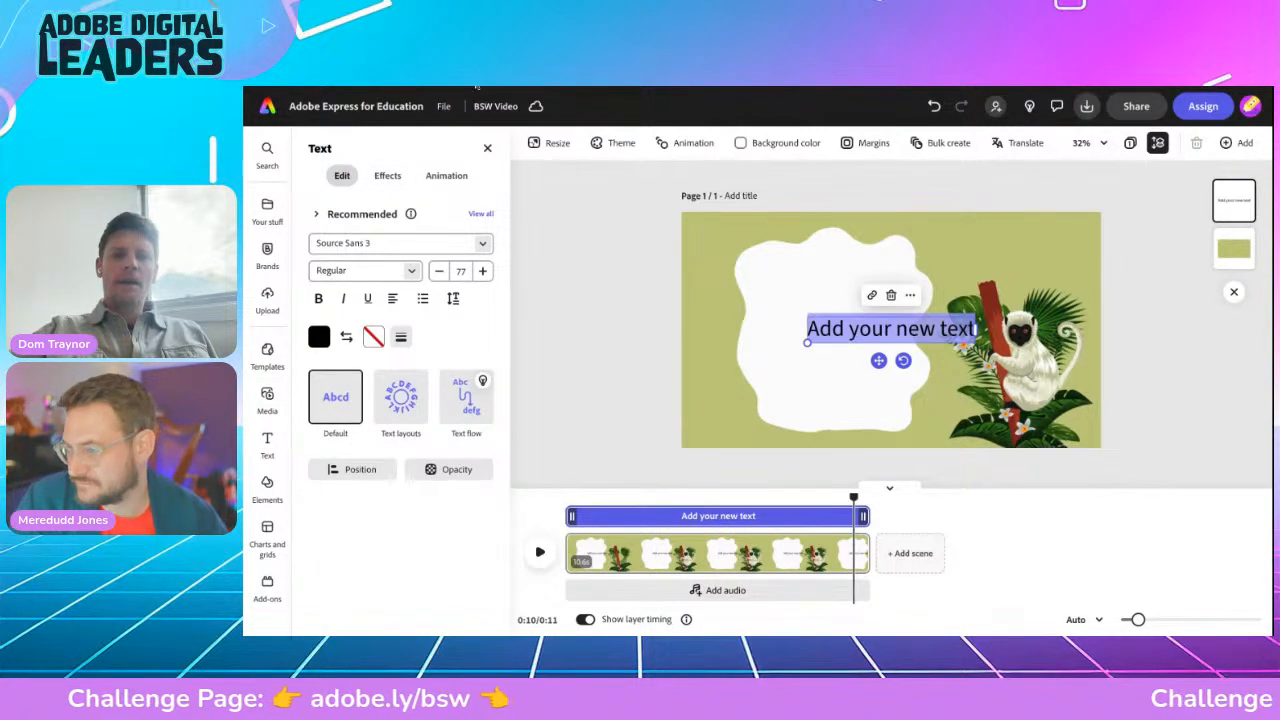
click(477, 87)
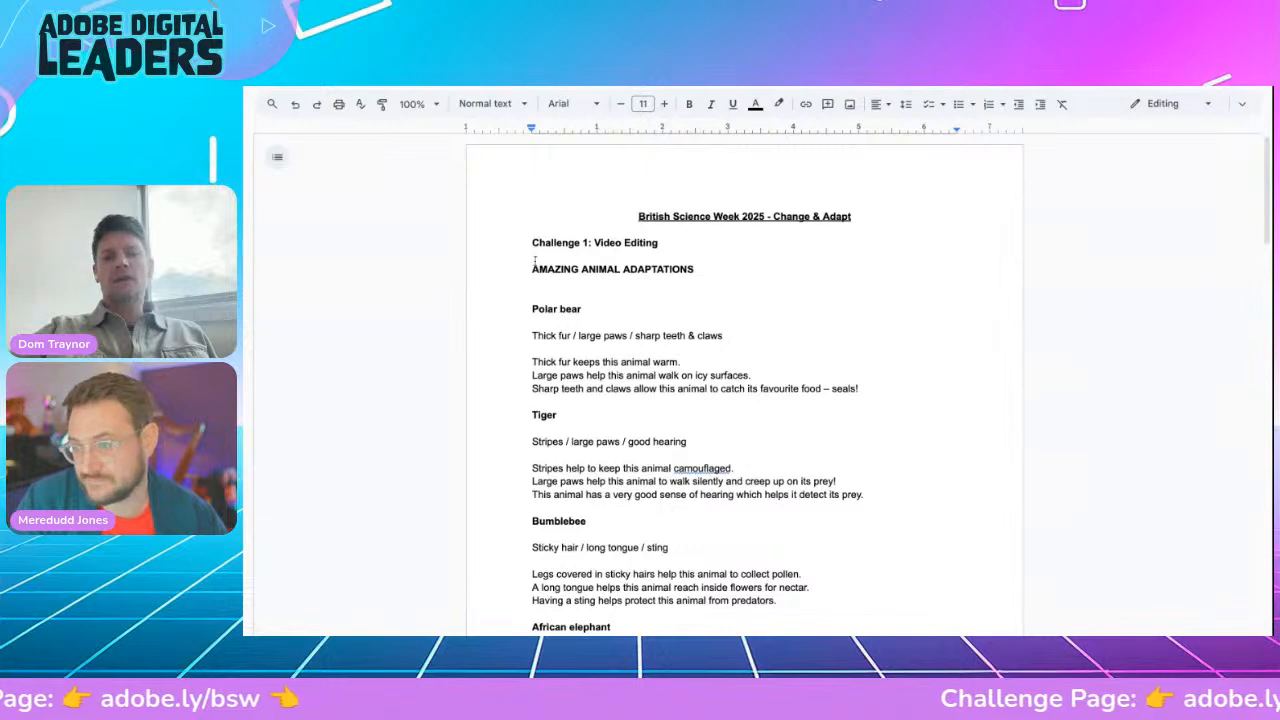
Step: Copy the AMAZING ANIMAL ADAPTATIONS heading from the challenge notes
click(702, 261)
triple_click(706, 268)
key(ctrl+c)
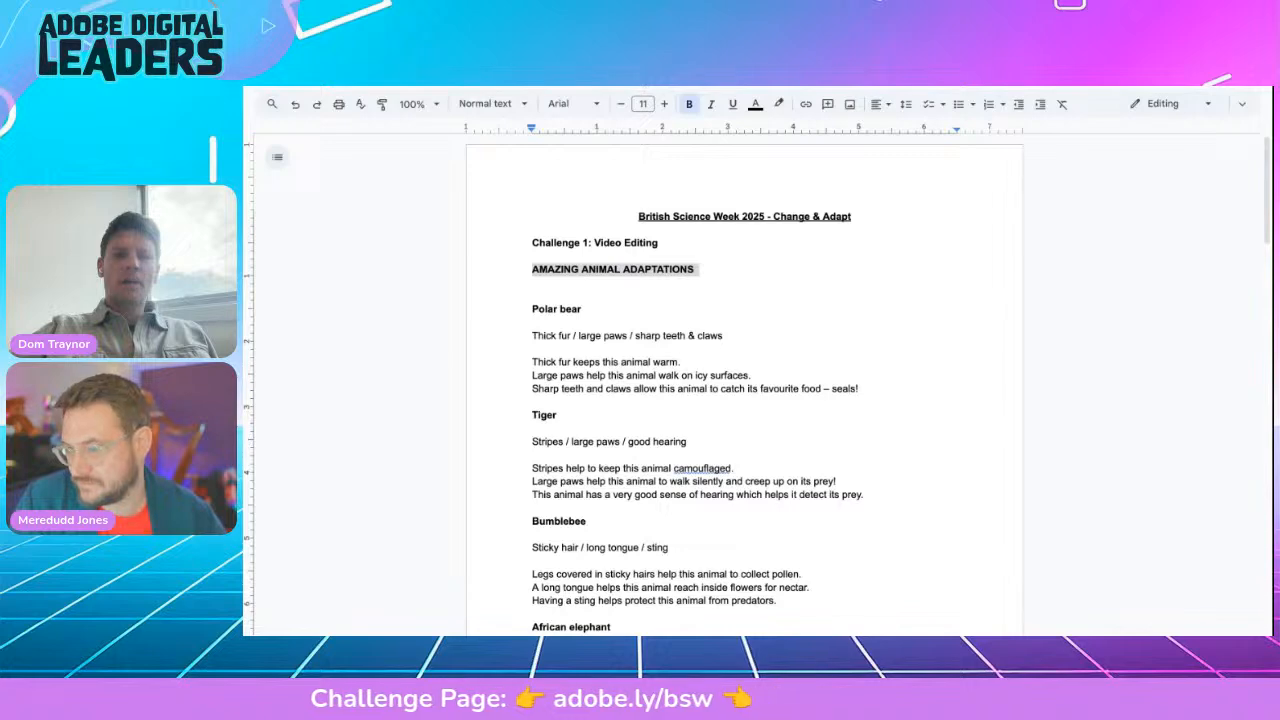
key(ctrl+Tab)
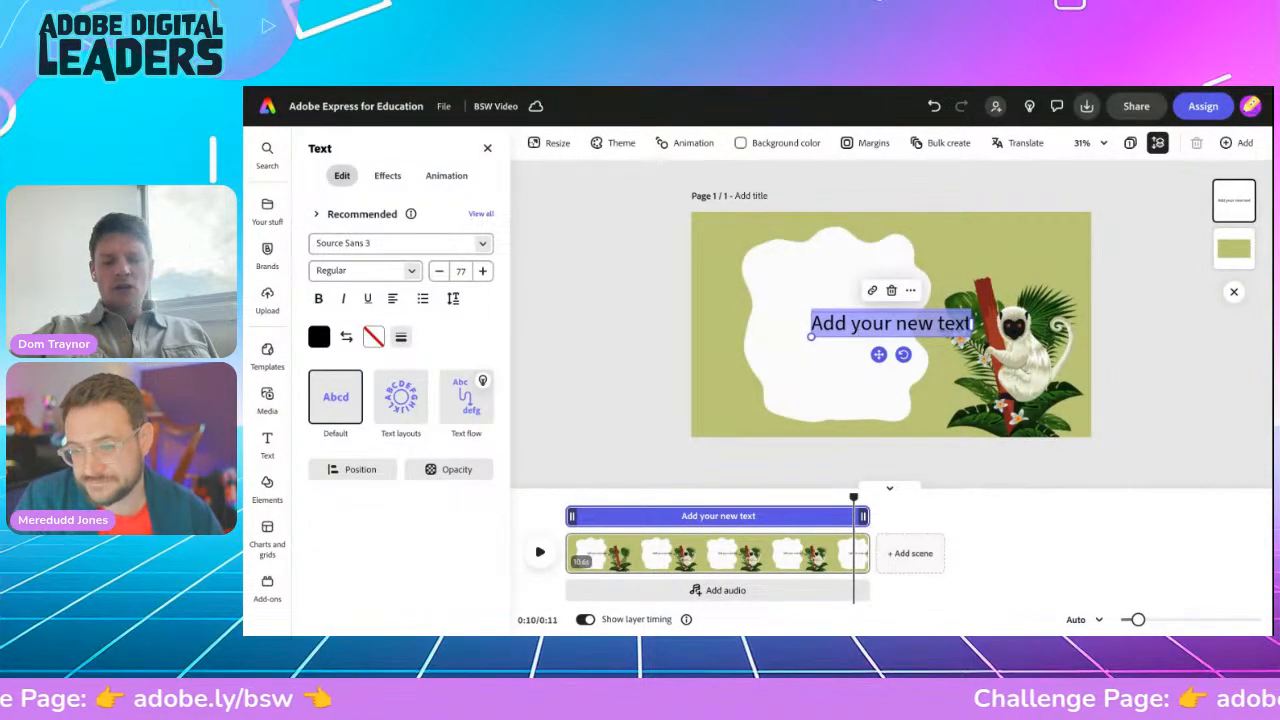
Step: Paste AMAZING ANIMAL ADAPTATIONS as the title, apply the Dynamic layout and wrap it to three lines in the blob
key(ctrl+v)
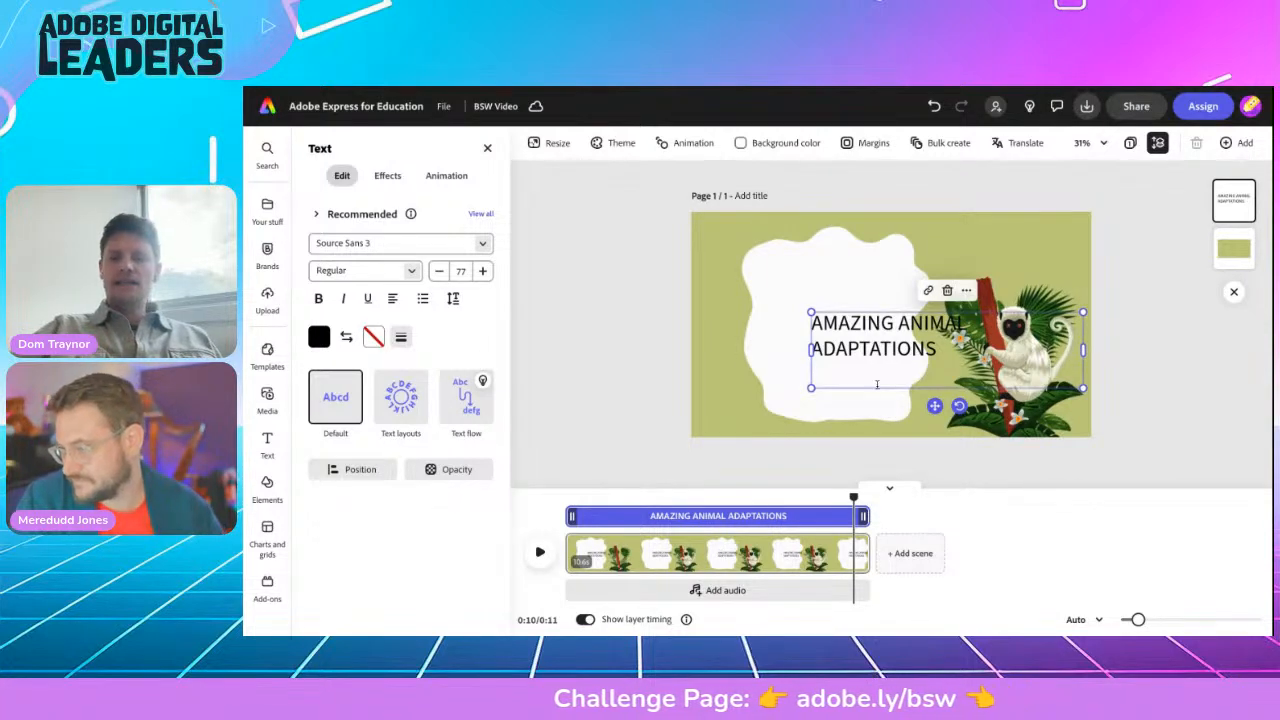
drag(931, 407, 873, 402)
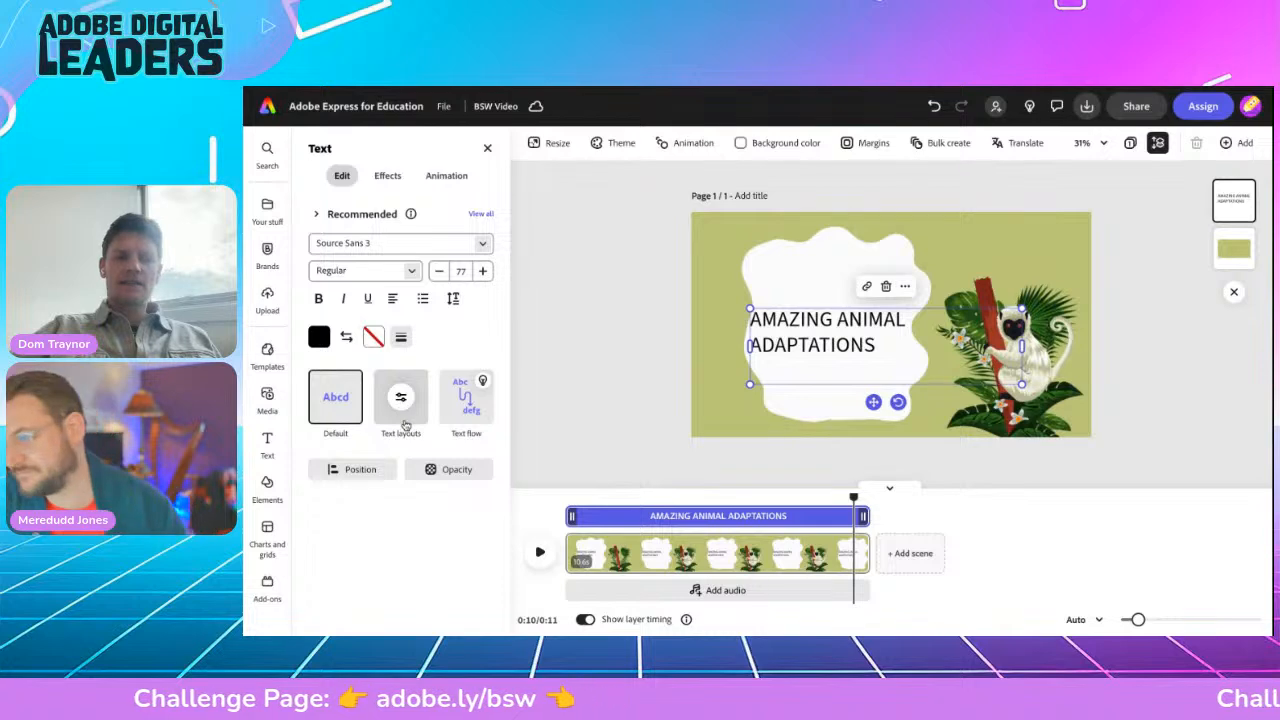
click(406, 414)
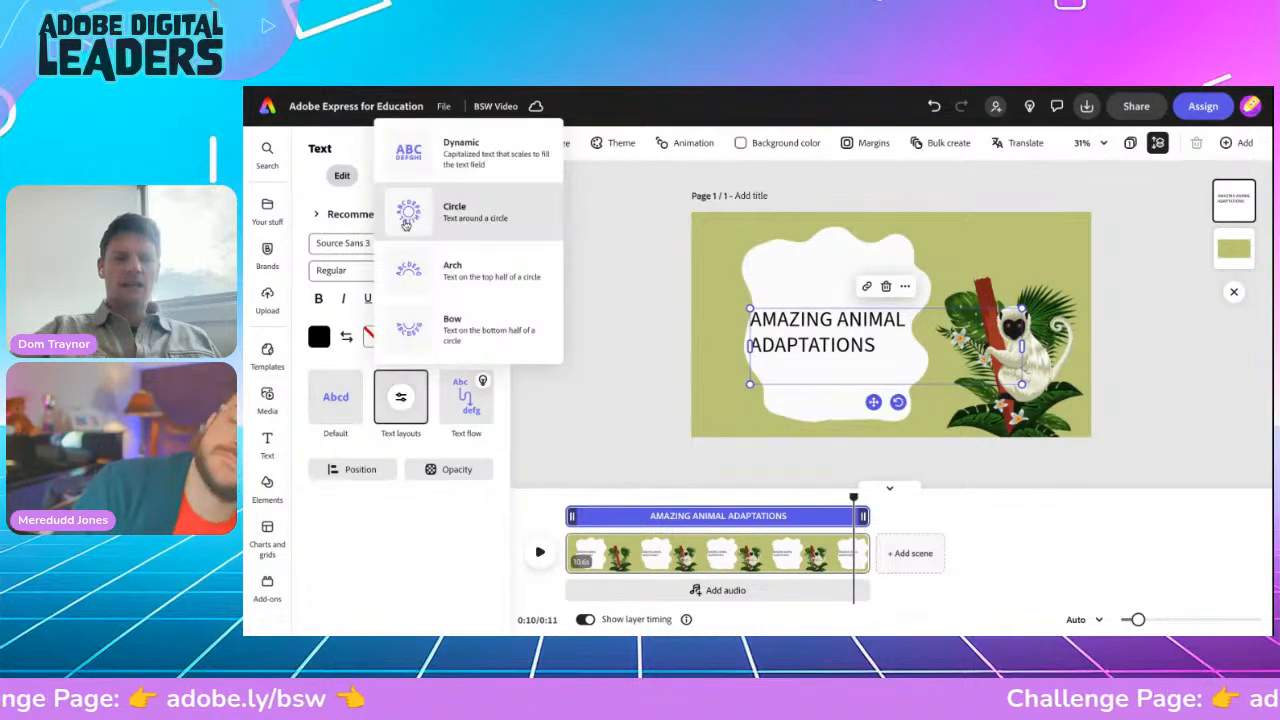
click(413, 160)
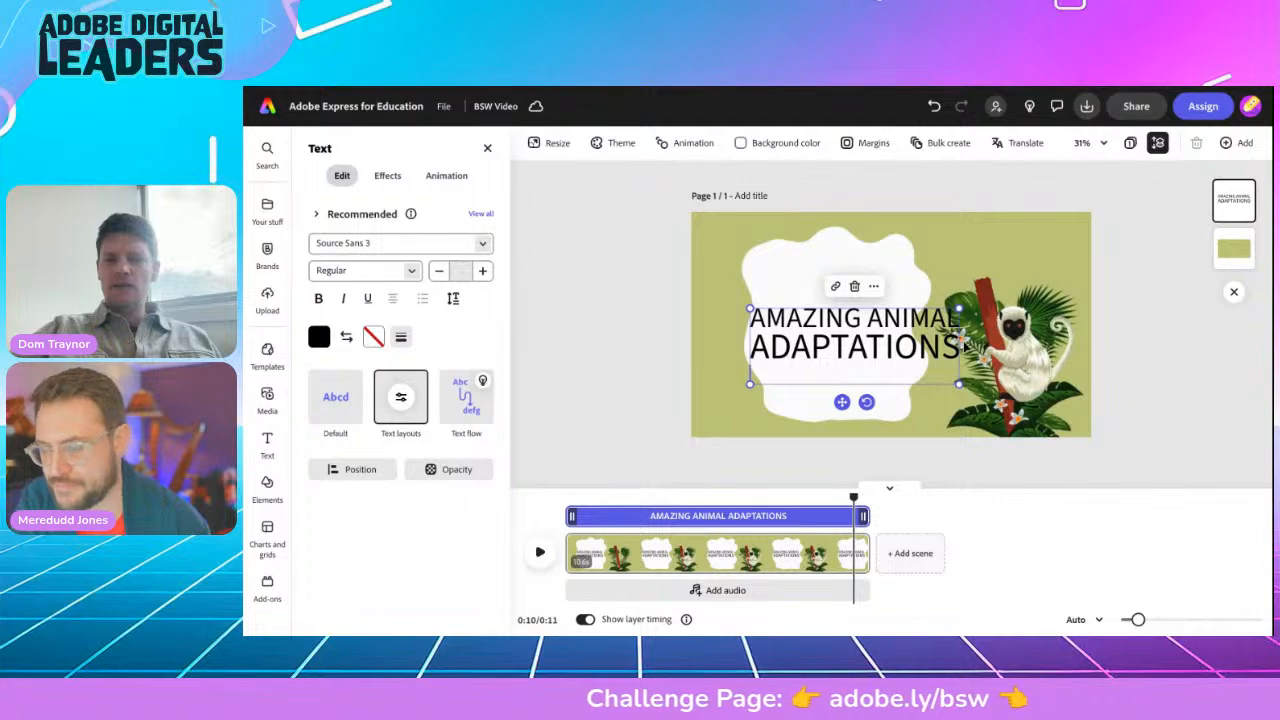
drag(958, 385, 897, 413)
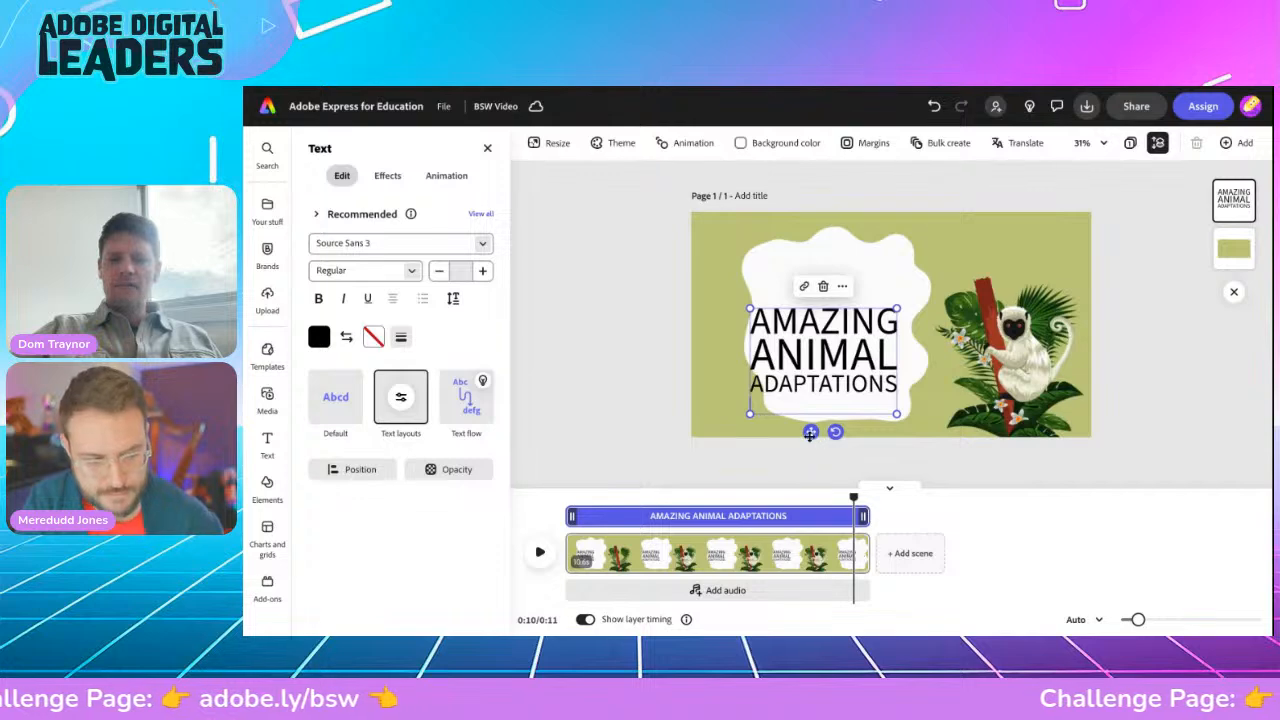
drag(811, 432, 851, 400)
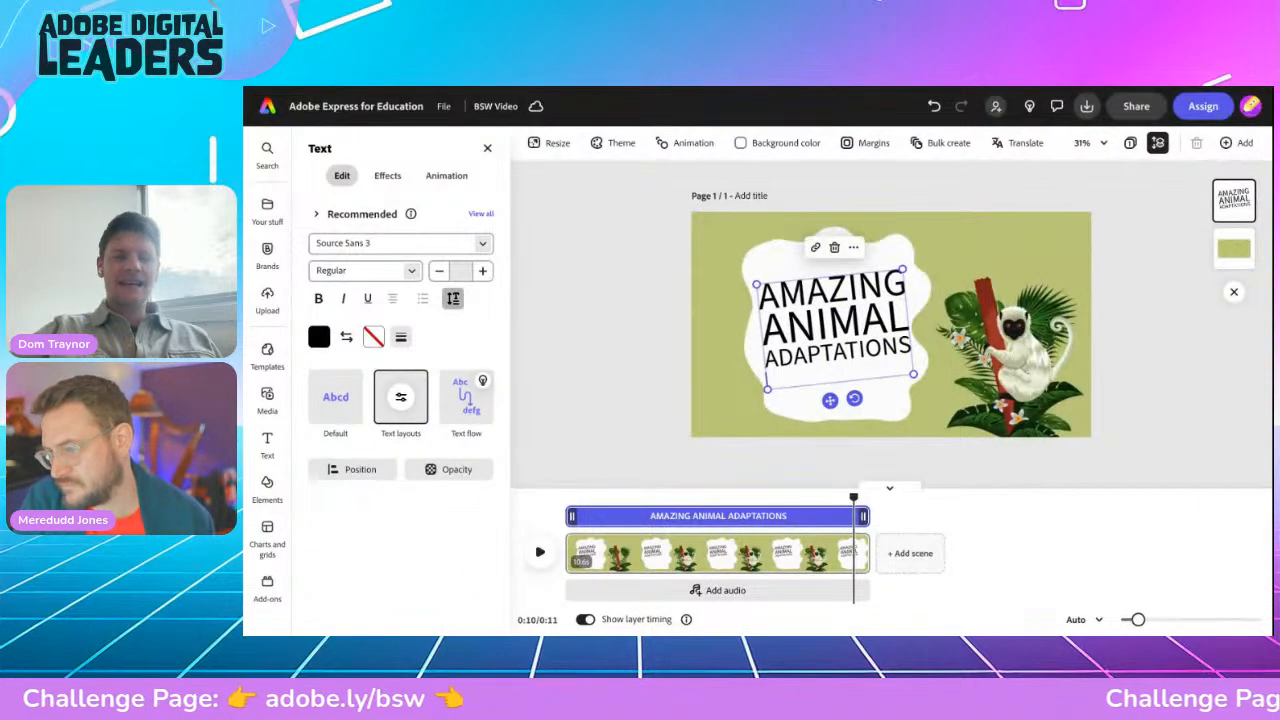
Step: Widen the title's line spacing and apply the bold recommended style
click(453, 298)
drag(415, 410, 455, 410)
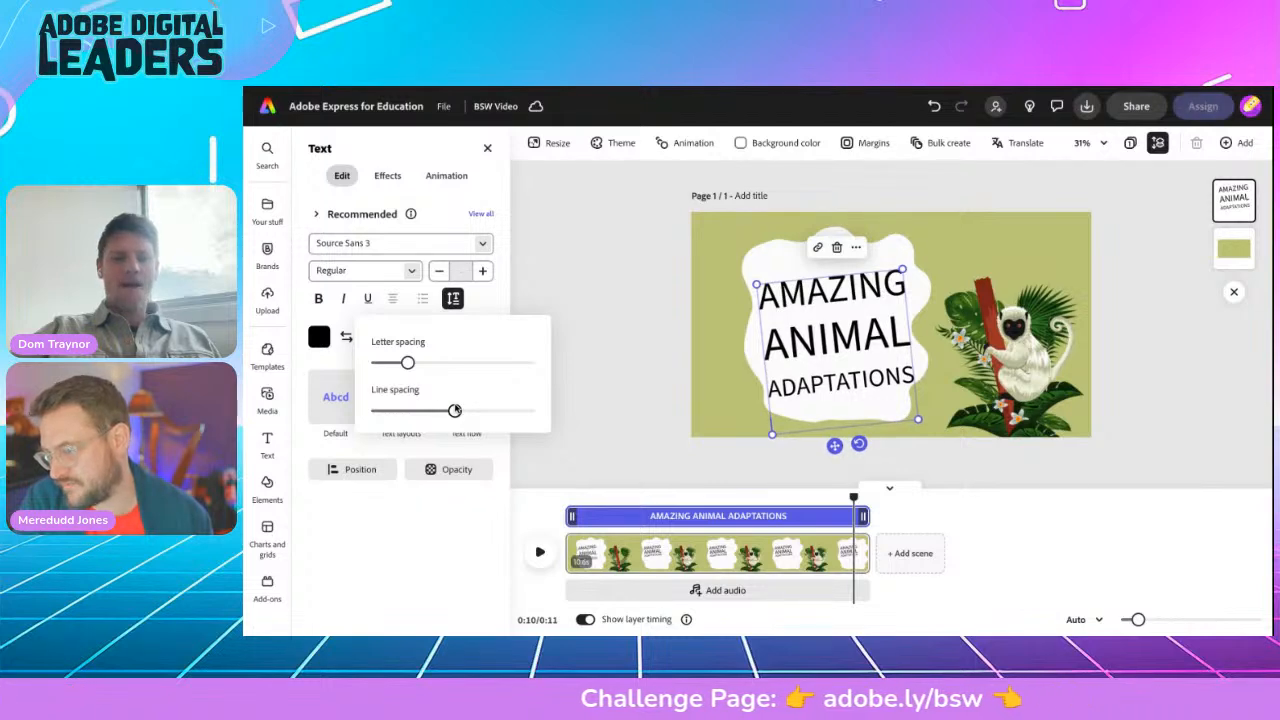
click(601, 363)
drag(834, 446, 832, 432)
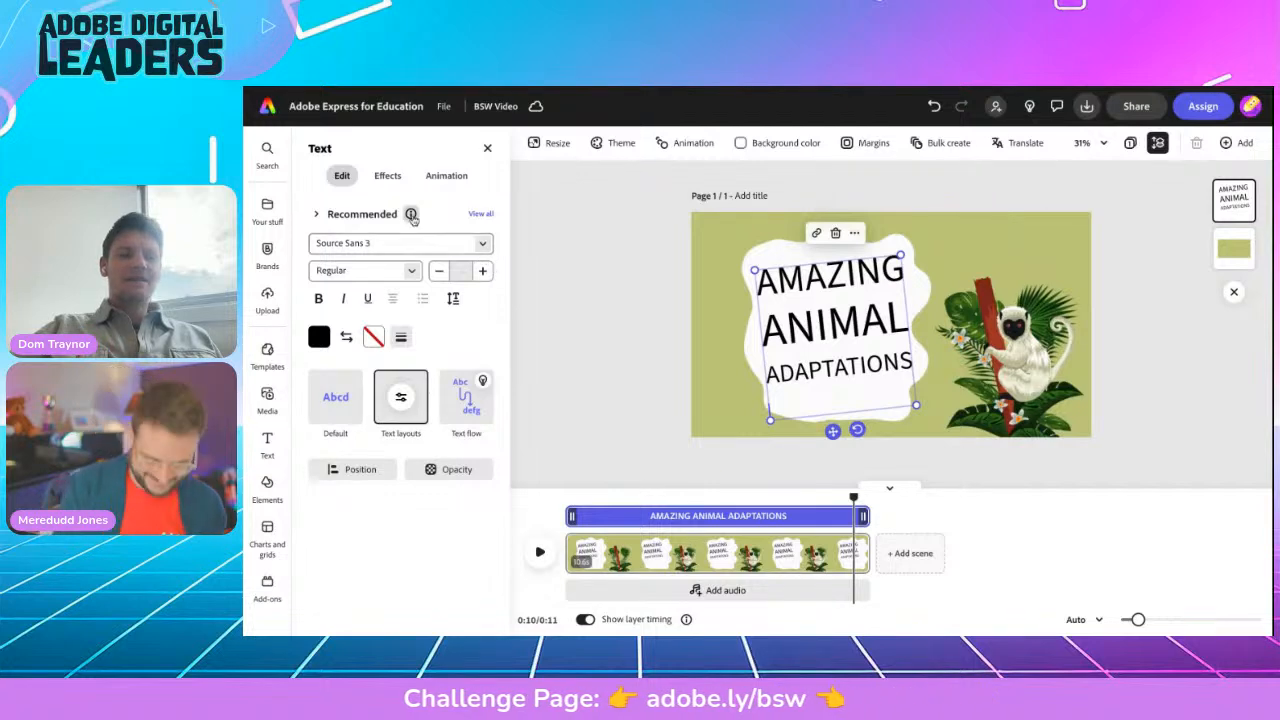
click(480, 214)
click(421, 440)
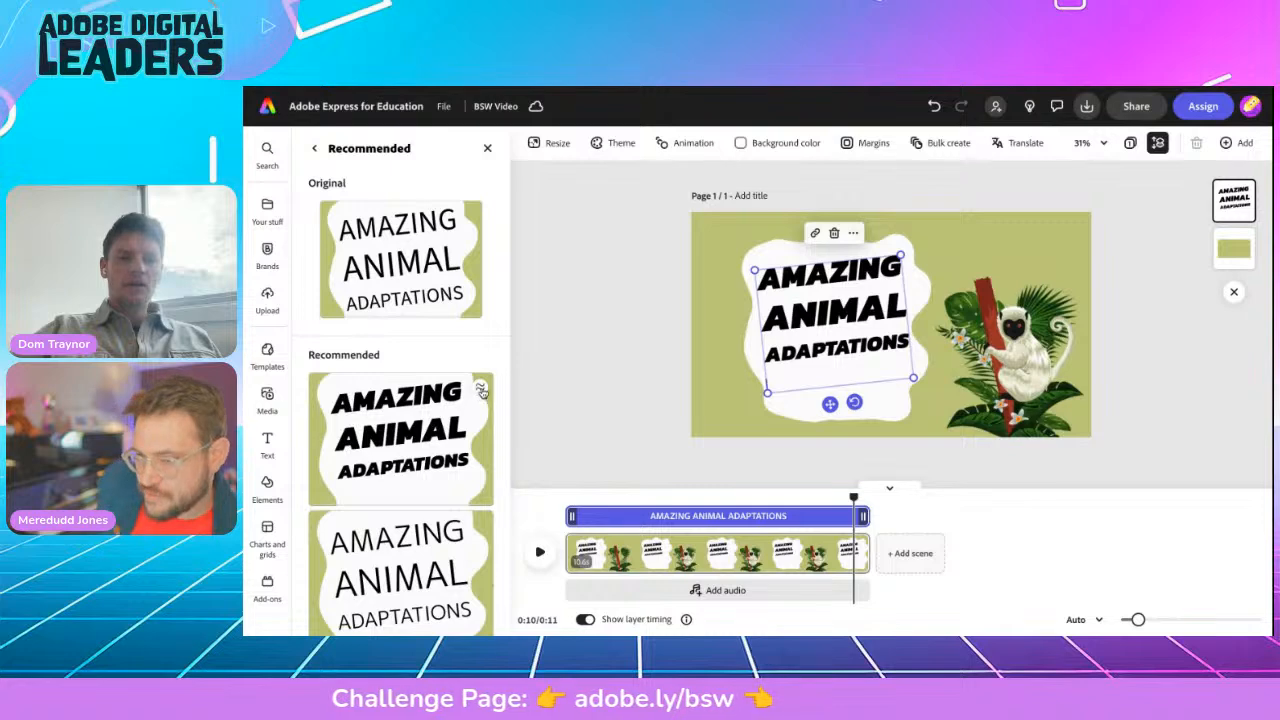
Step: Switch the title to Gibson Heavy Italic from the similar fonts
click(480, 391)
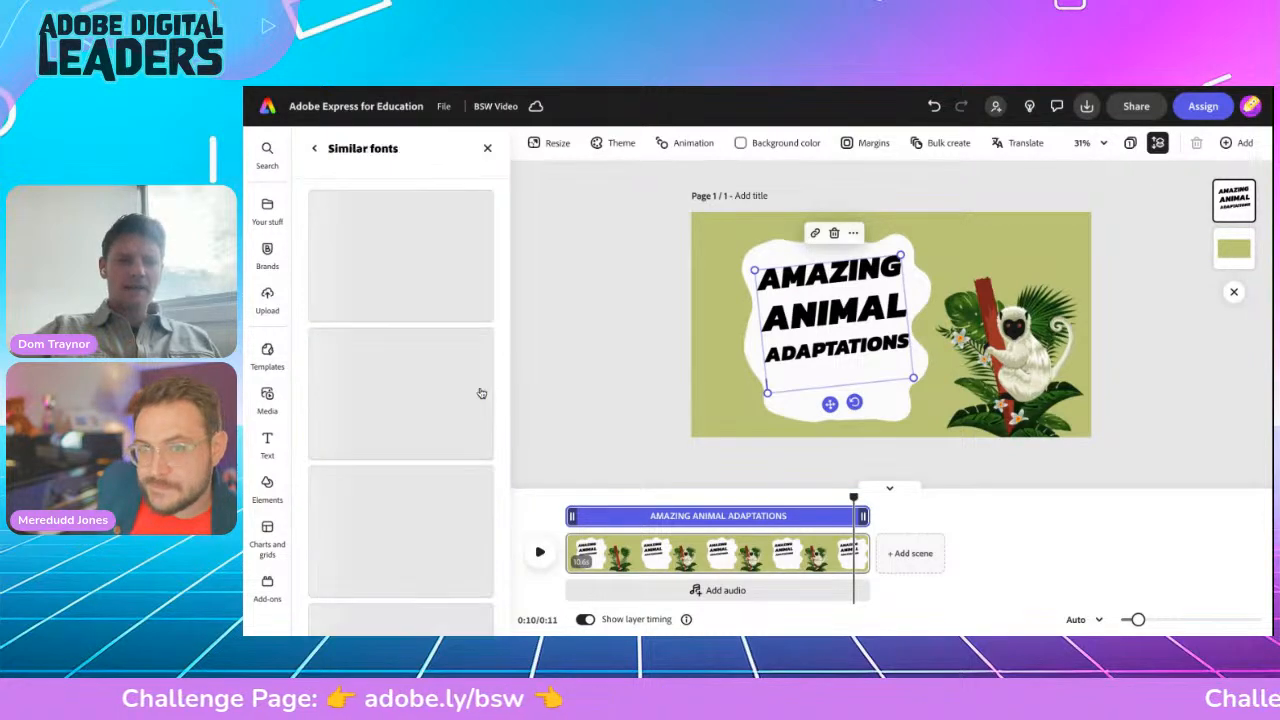
scroll(405, 487, down, 3)
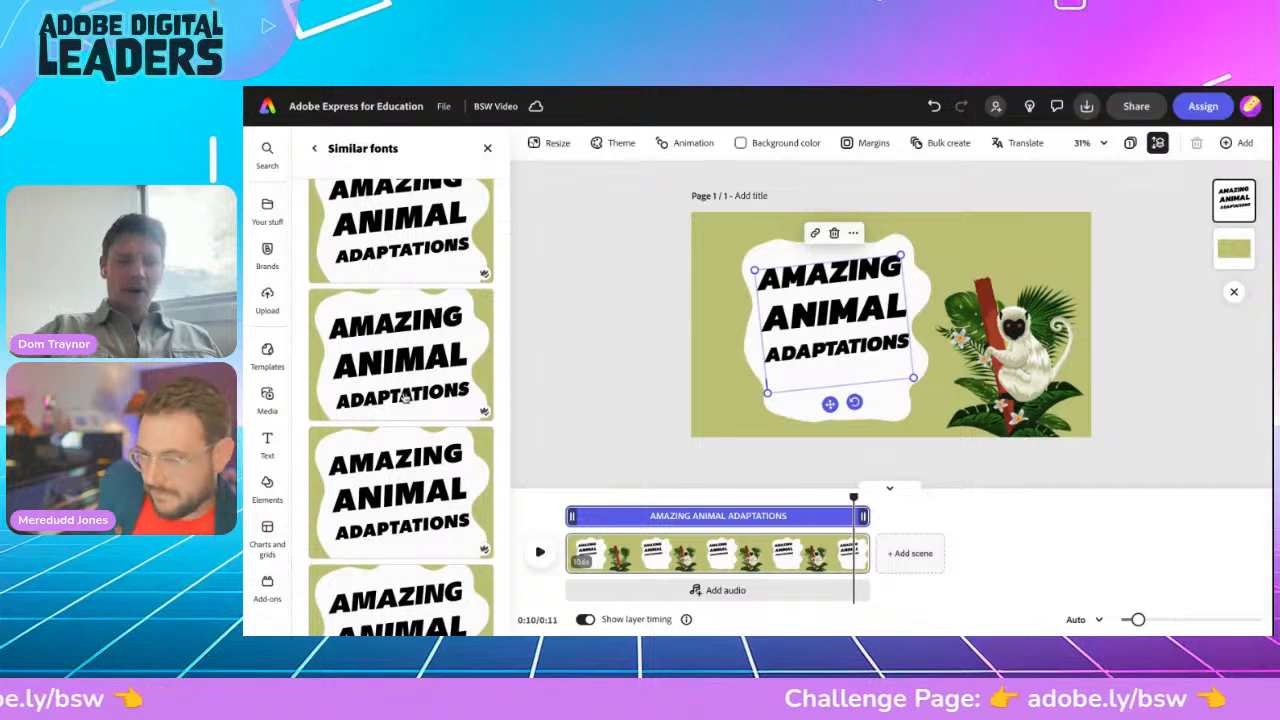
scroll(405, 390, down, 5)
scroll(402, 380, up, 1)
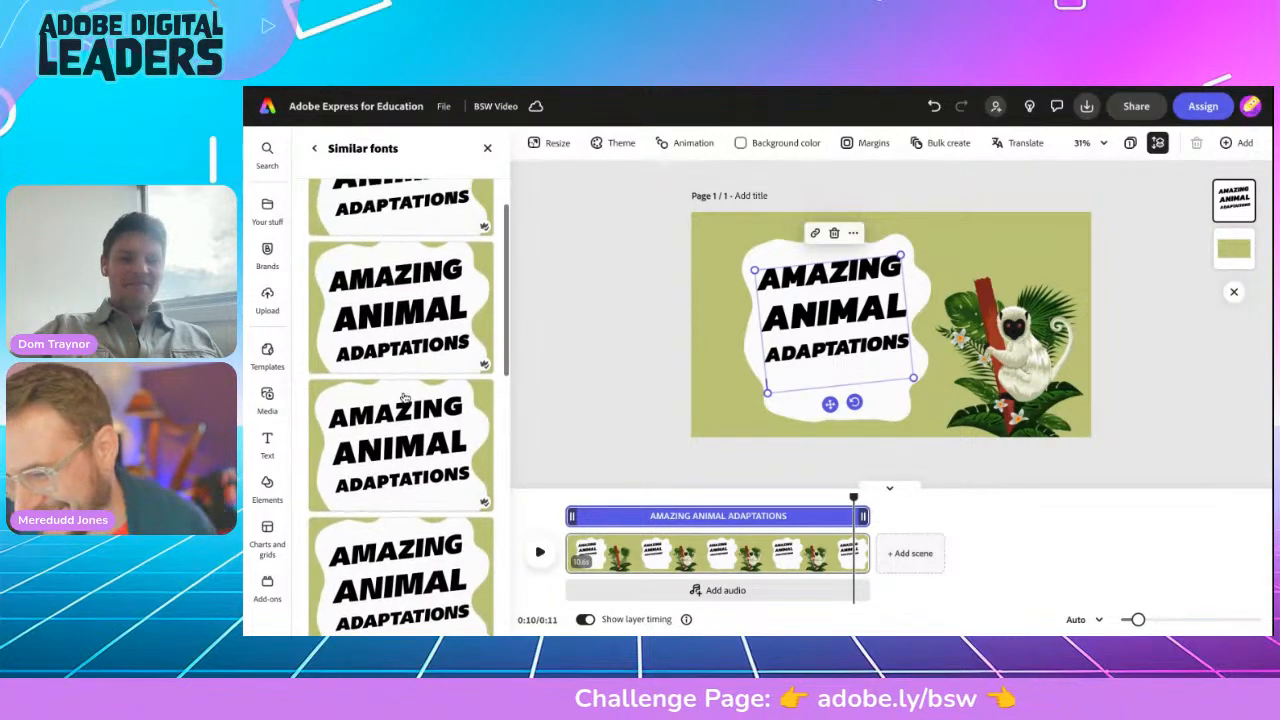
click(399, 316)
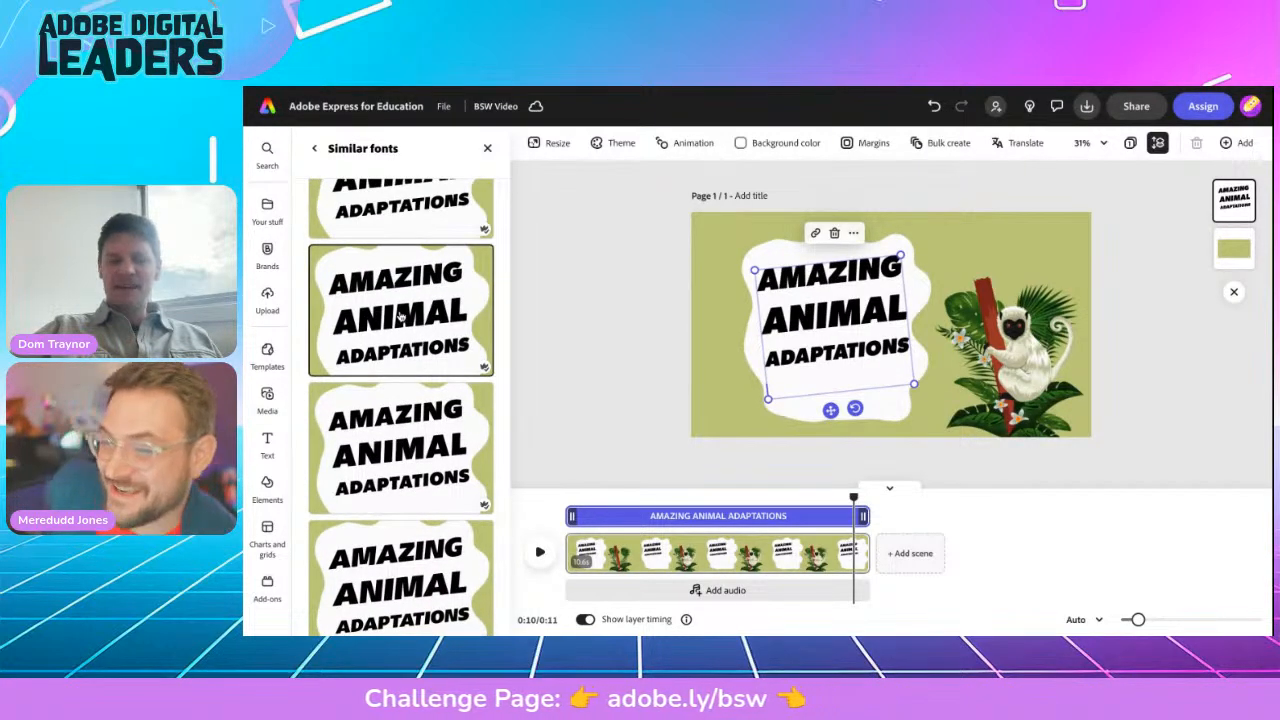
scroll(387, 430, down, 5)
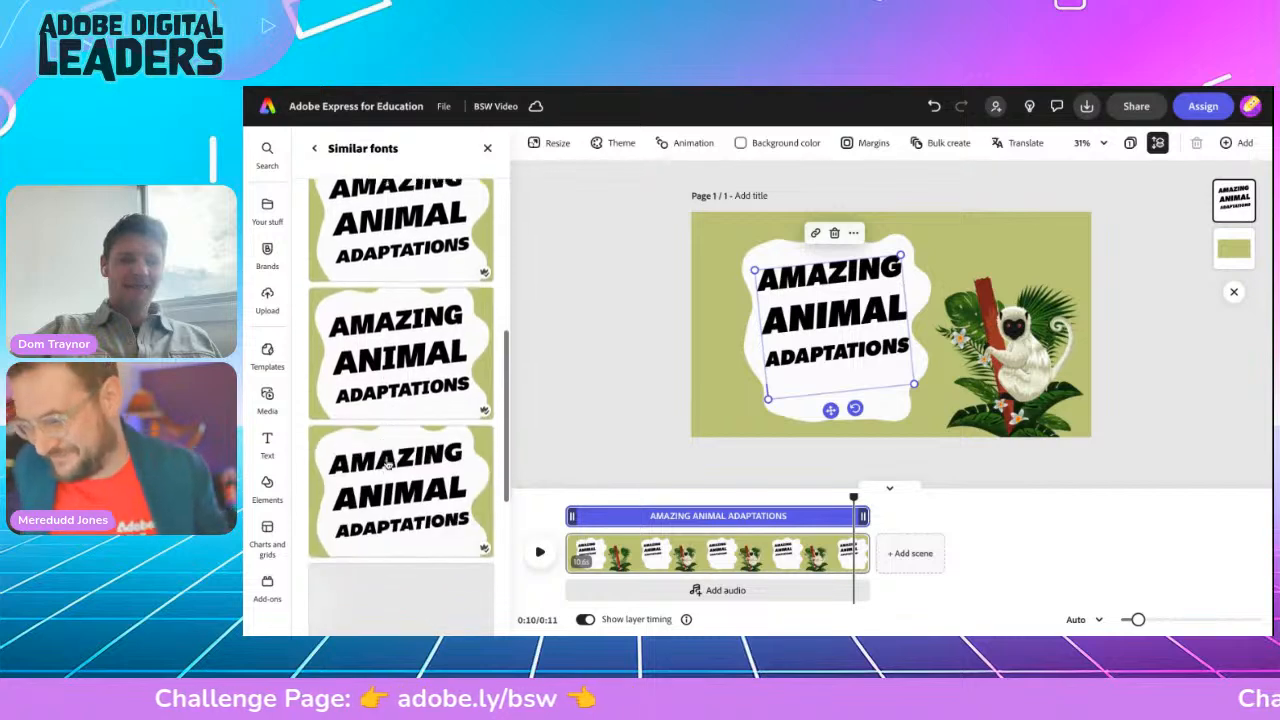
scroll(387, 462, down, 8)
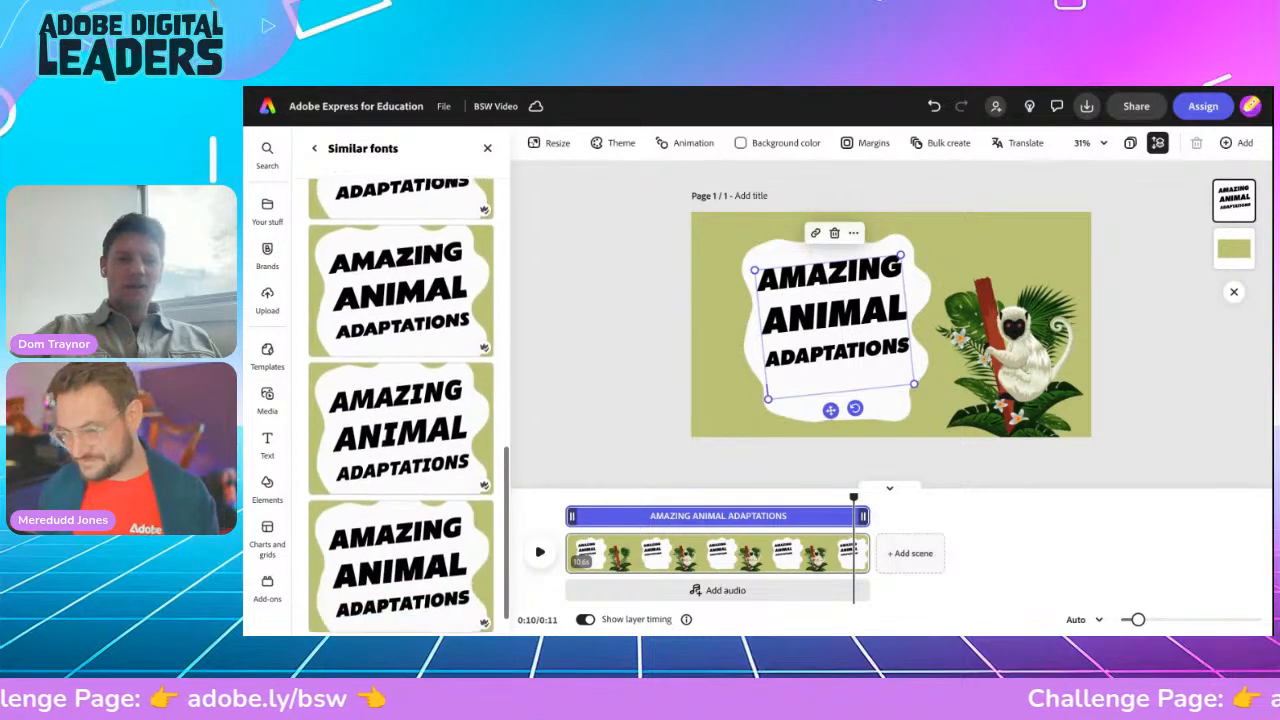
click(391, 522)
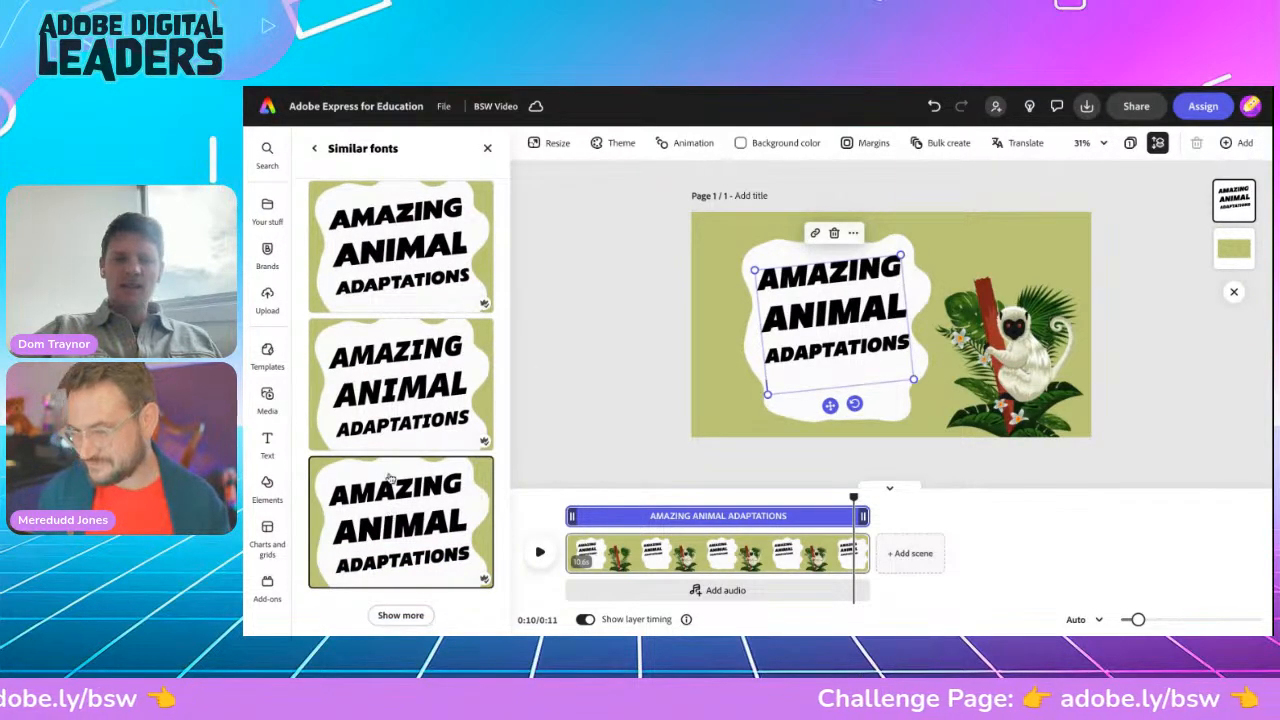
scroll(397, 399, up, 1)
scroll(397, 399, up, 10)
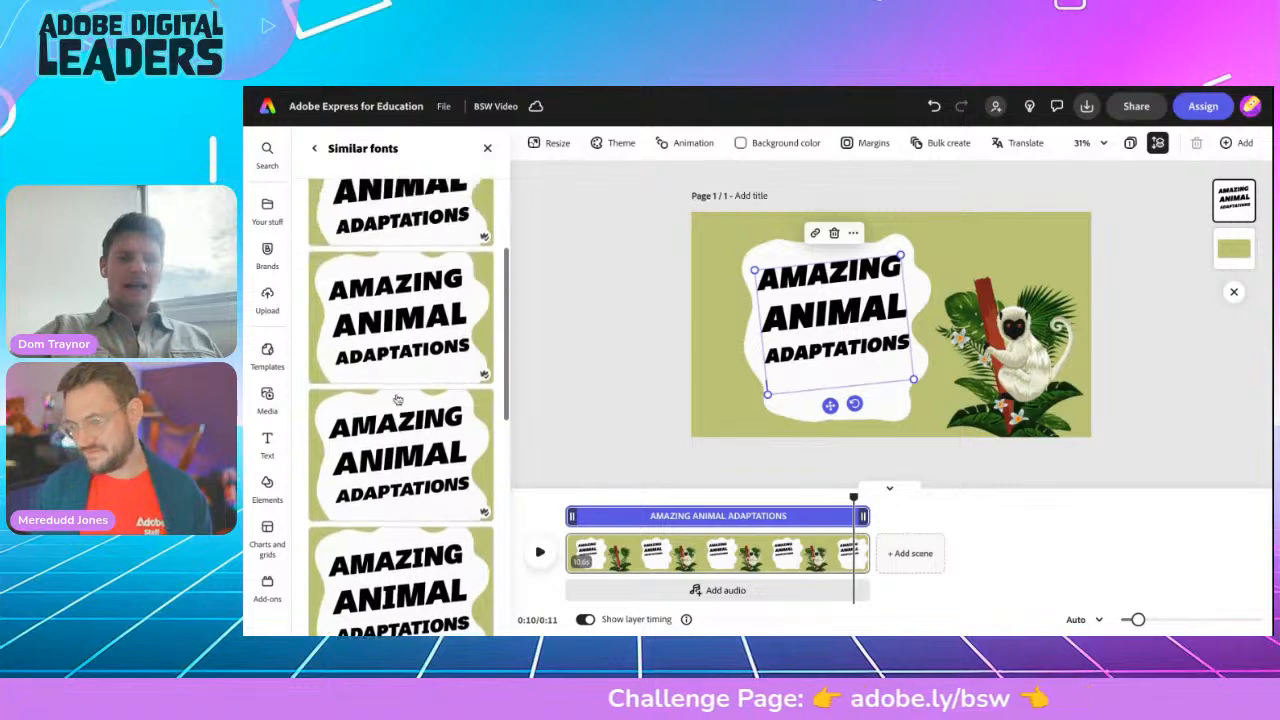
click(400, 261)
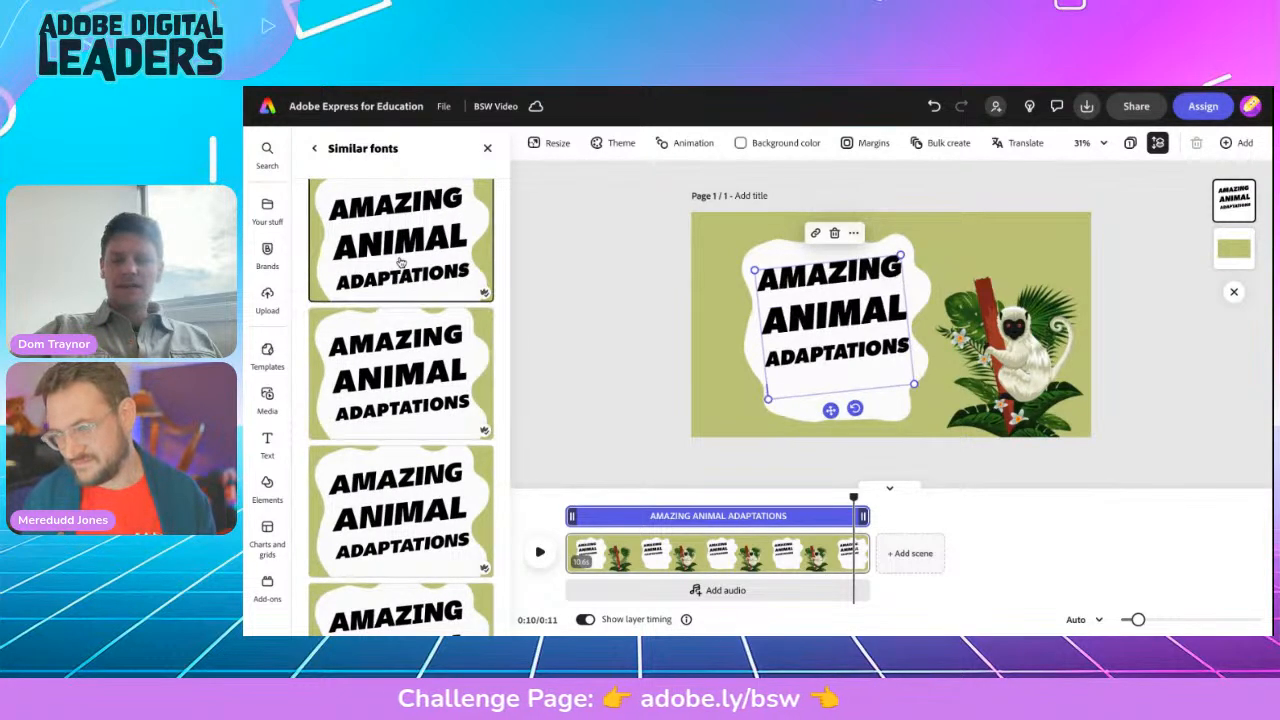
Step: Reselect the title and bring up its outline colour choices
click(587, 313)
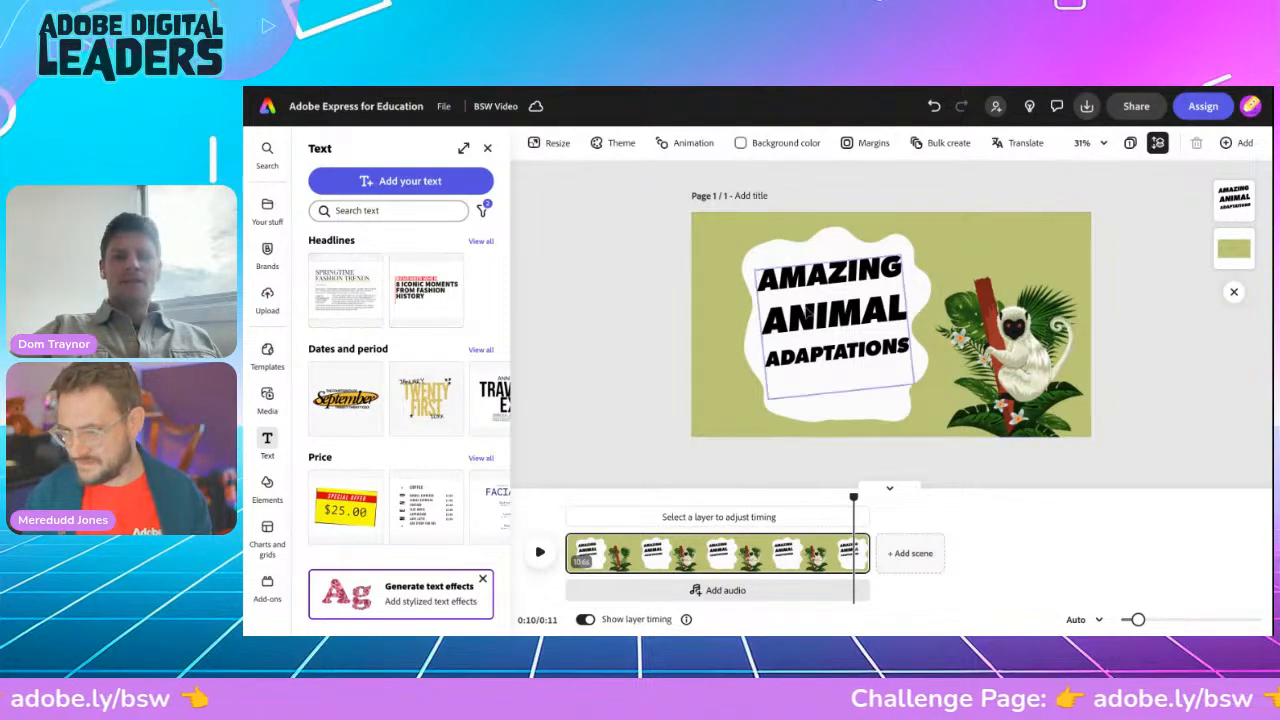
click(808, 313)
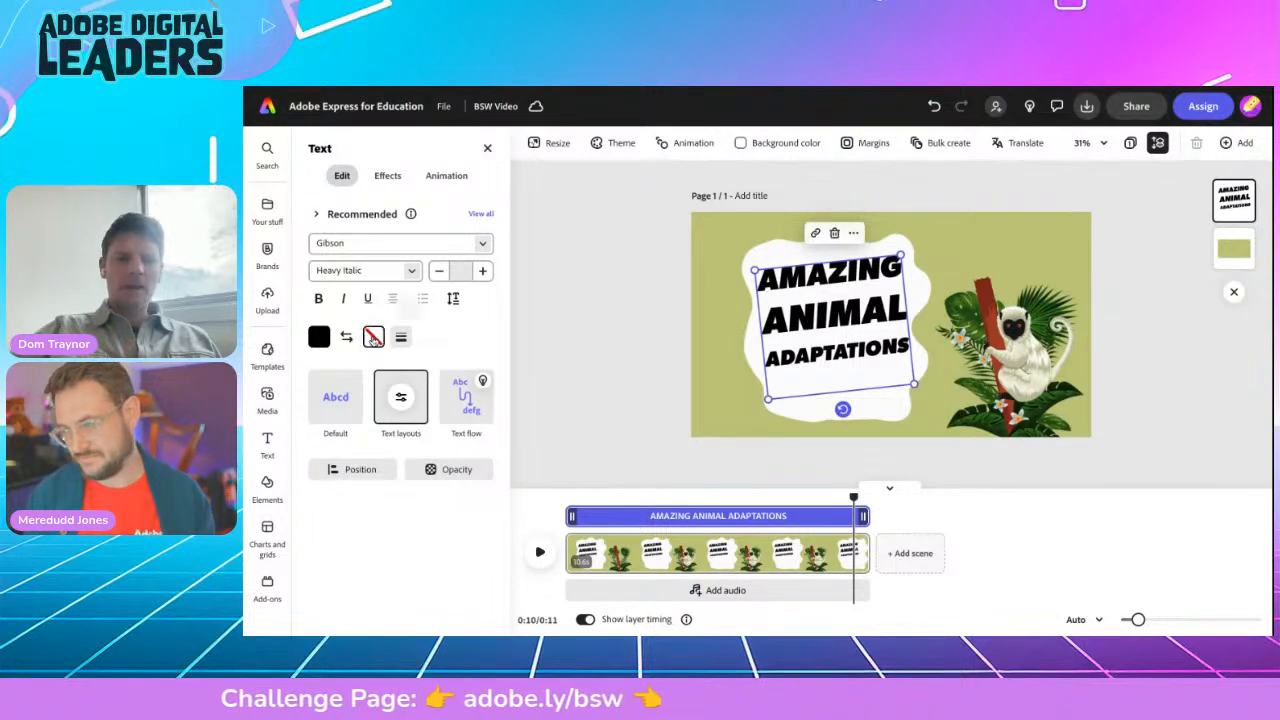
click(373, 337)
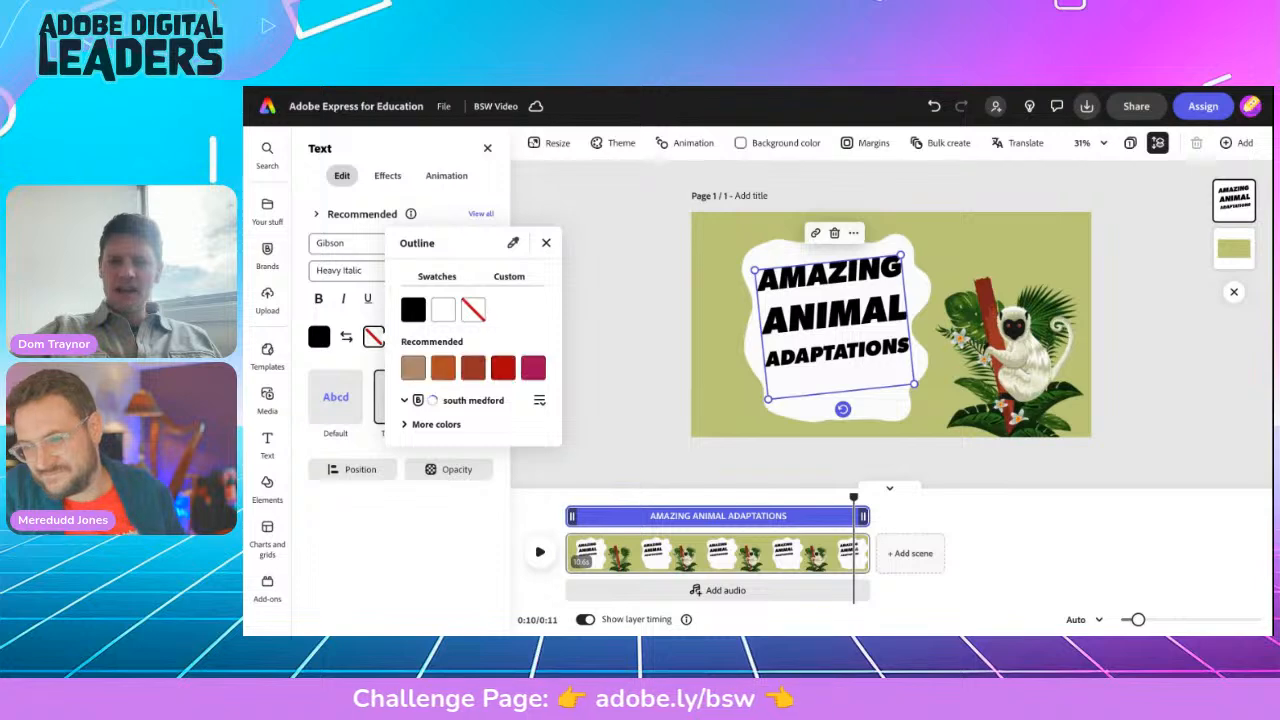
Step: Give the title a thicker dark red outline
click(473, 368)
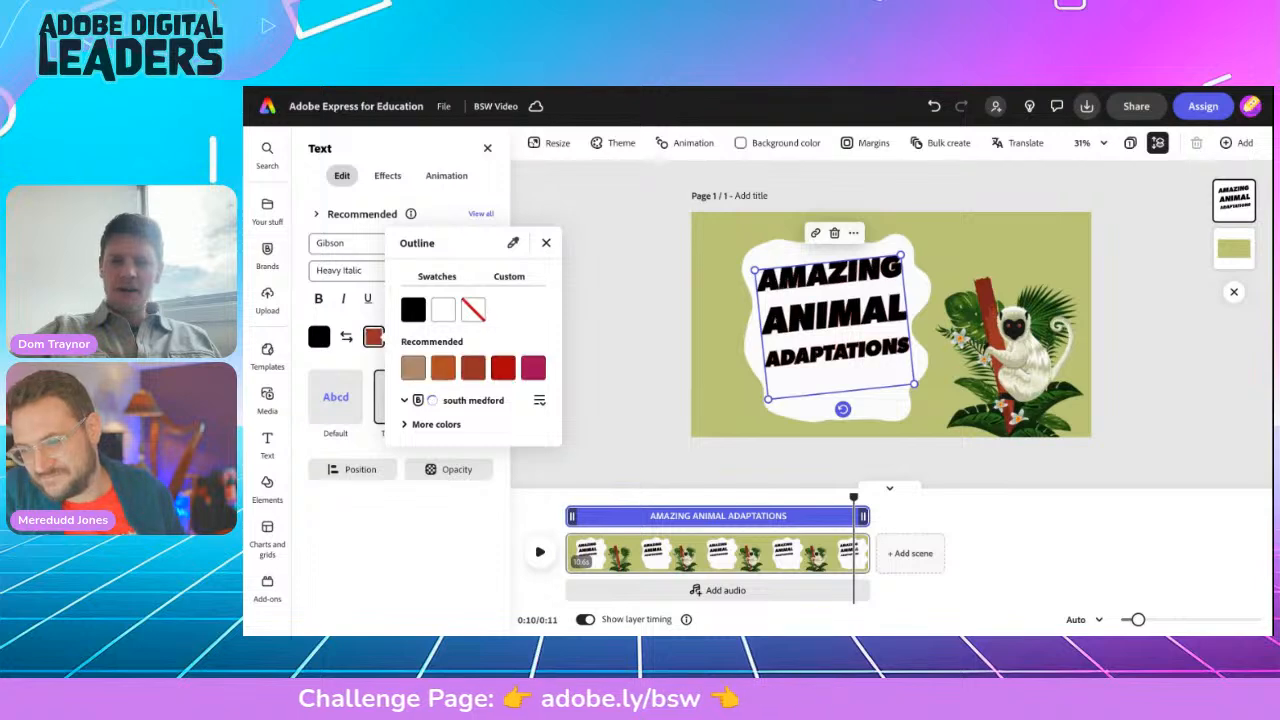
click(546, 243)
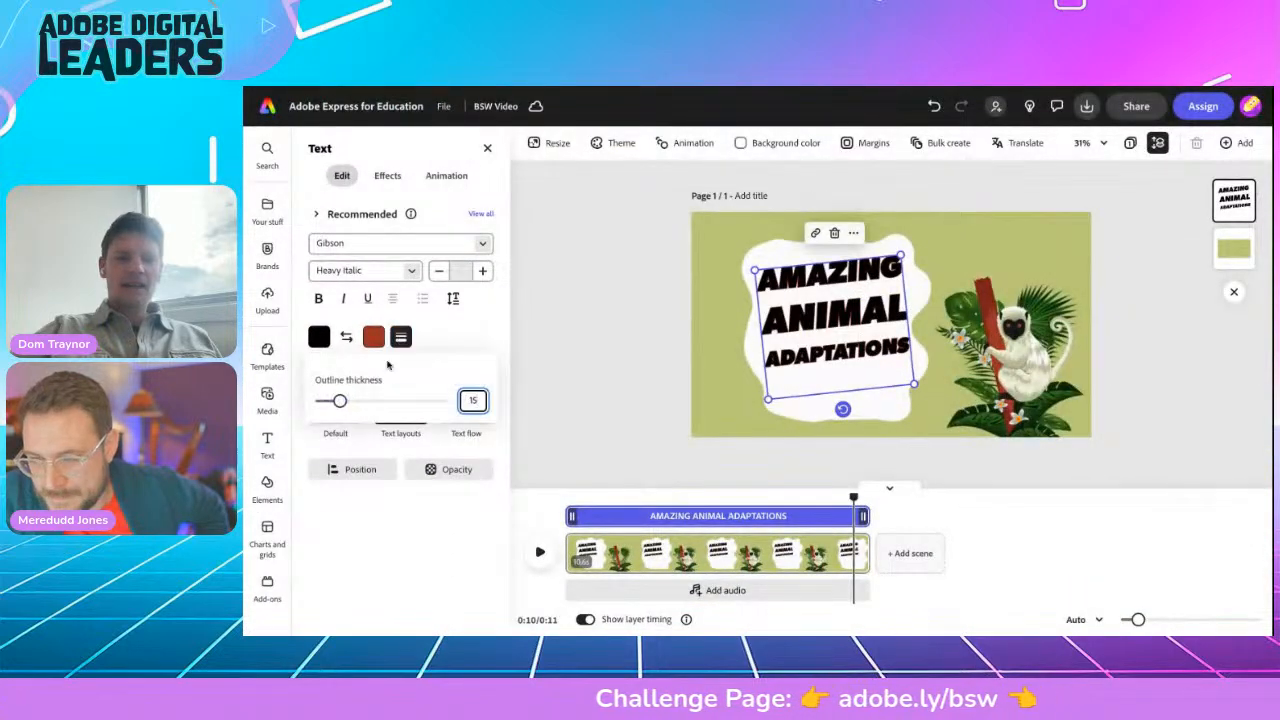
drag(340, 403, 380, 403)
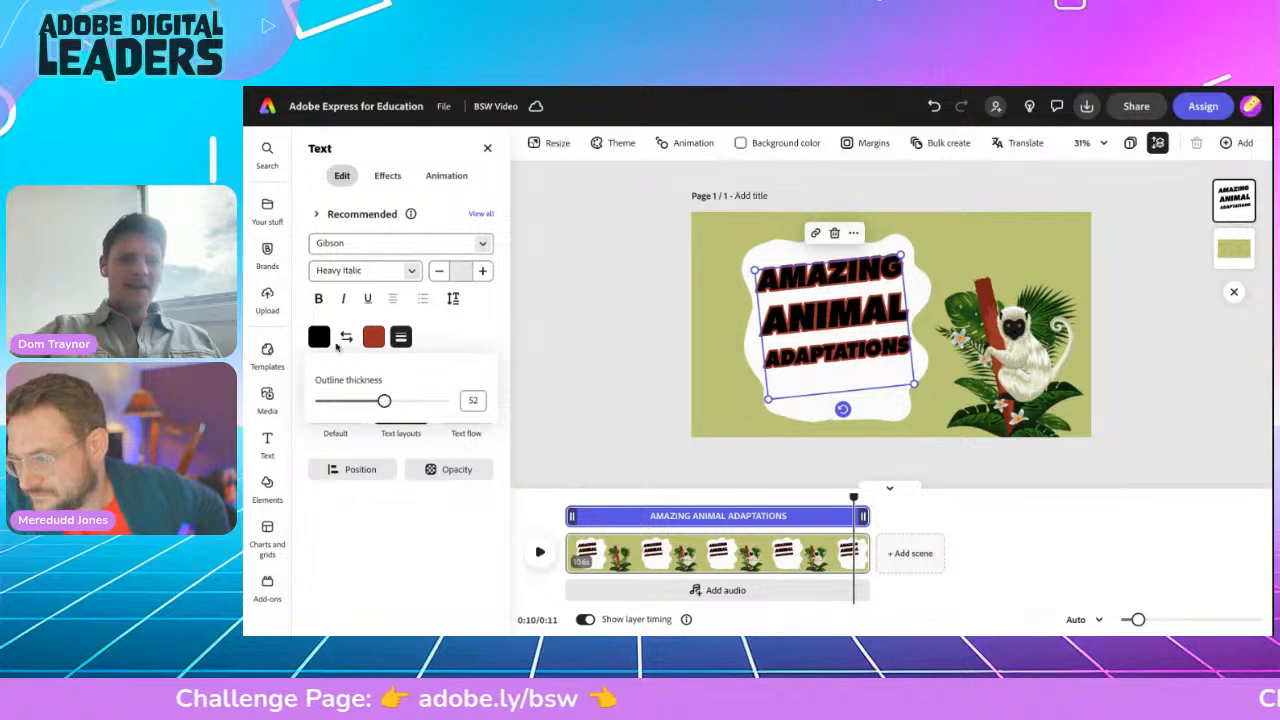
Step: Make the title text white and deselect it to view the result
click(318, 337)
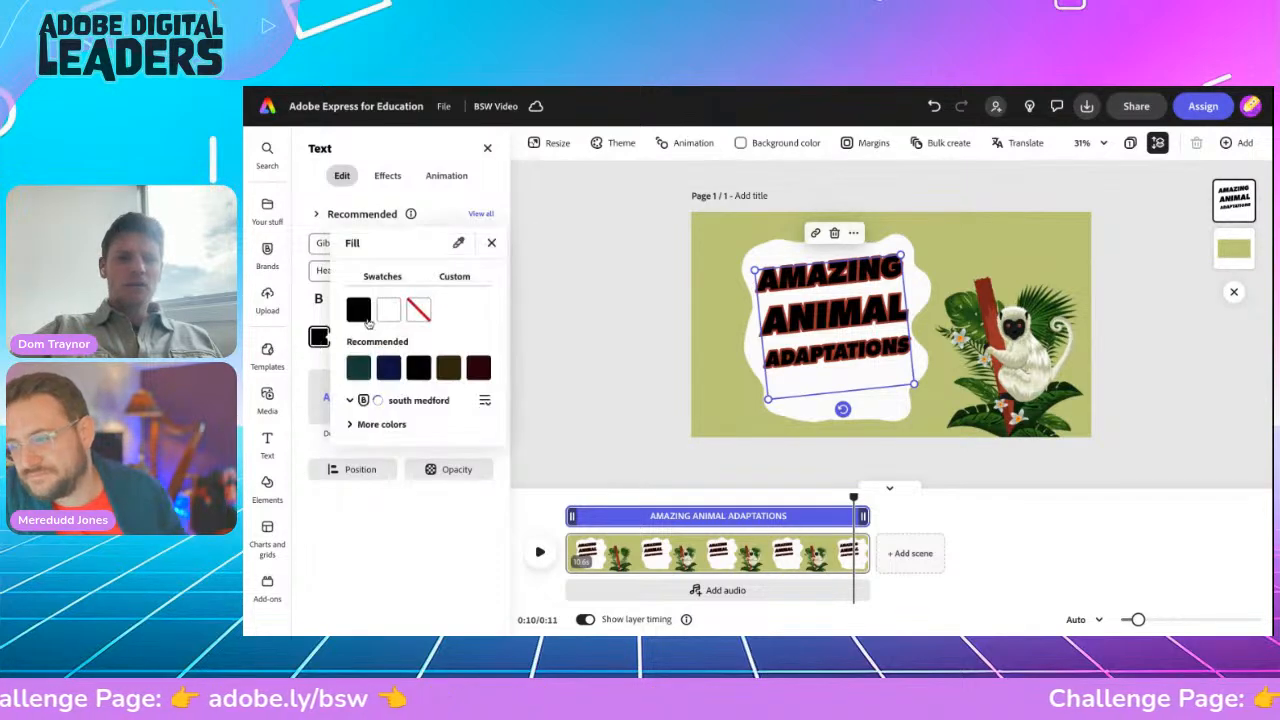
click(388, 311)
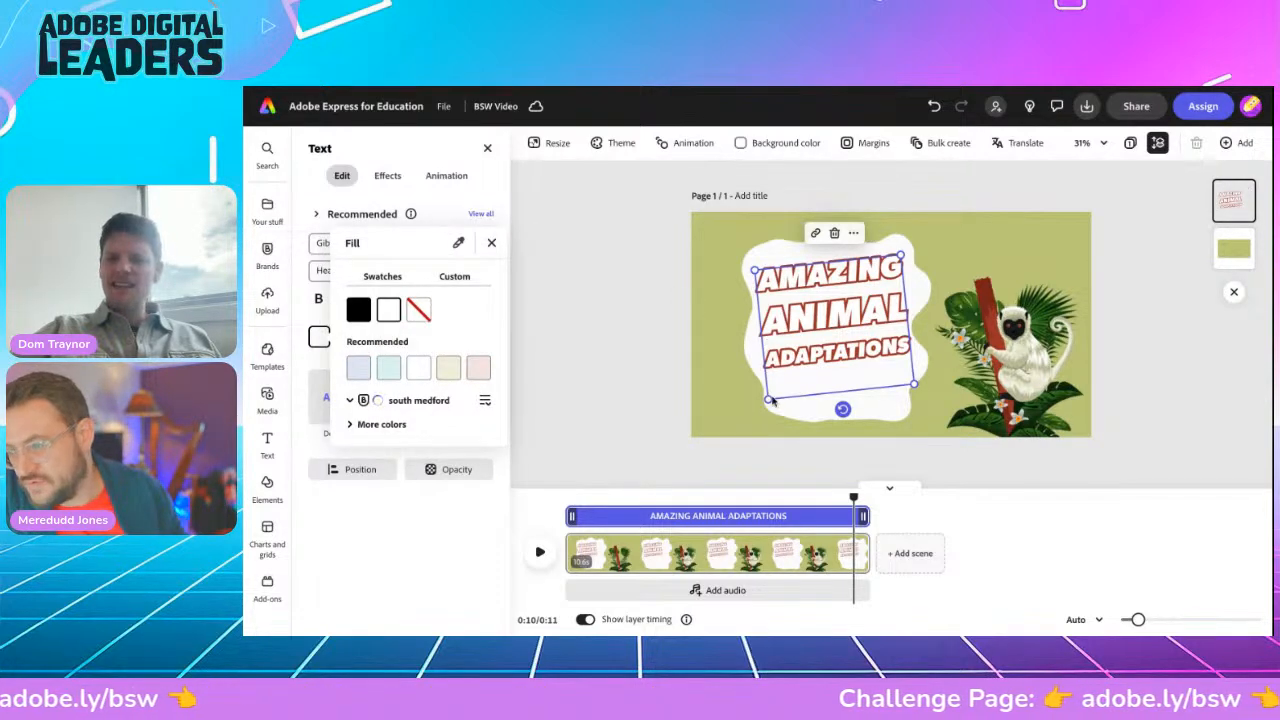
click(808, 355)
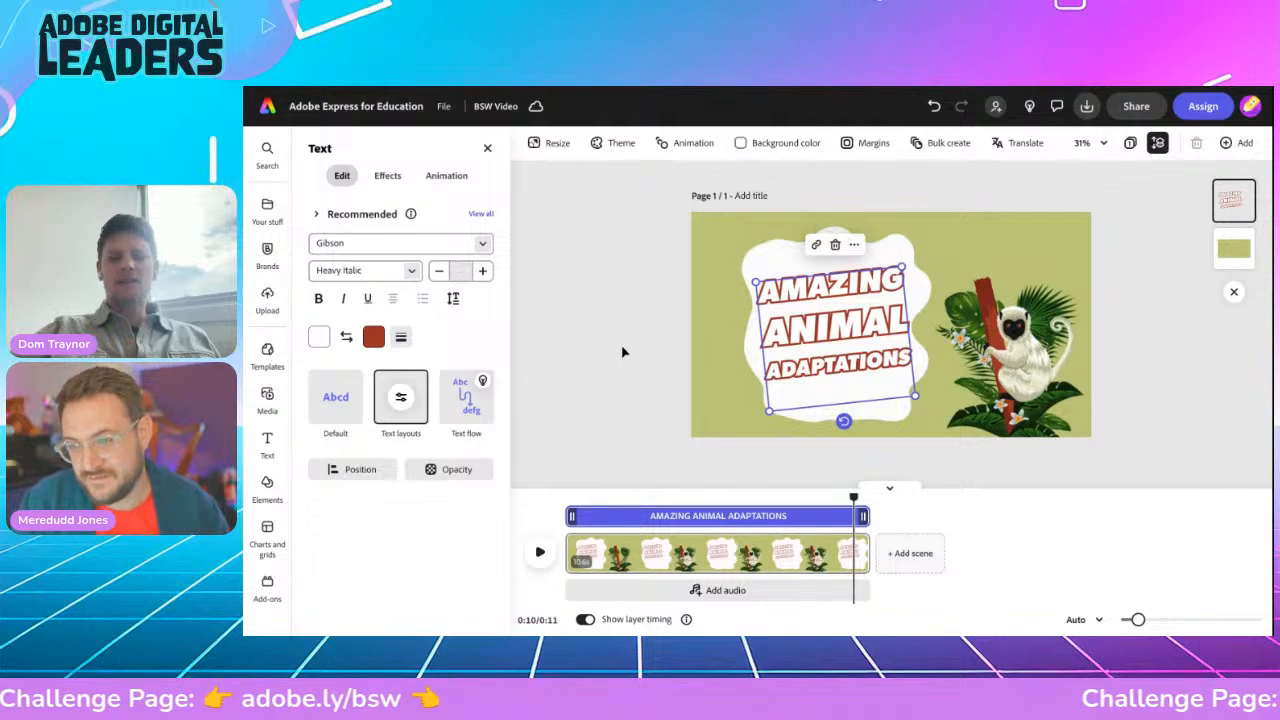
key(Escape)
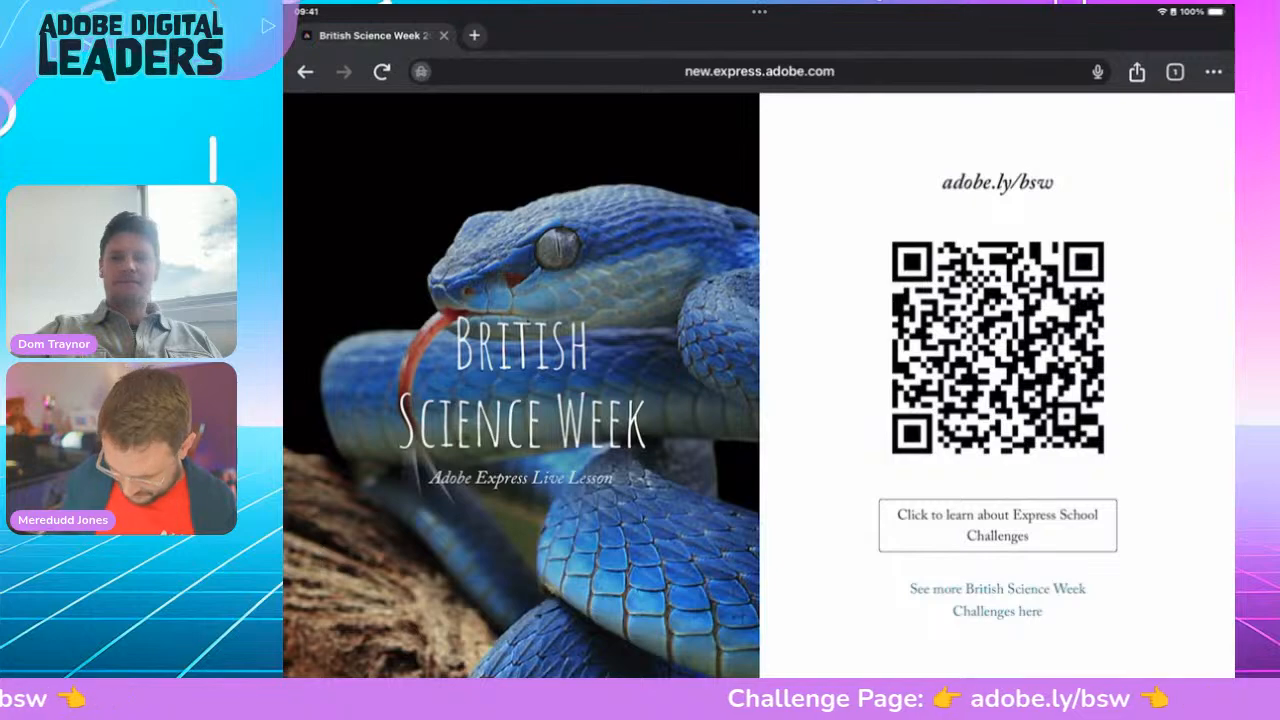
Step: Open the Challenge 1 'animal adaptations doc' link in a new Safari tab
scroll(759, 385, down, 10)
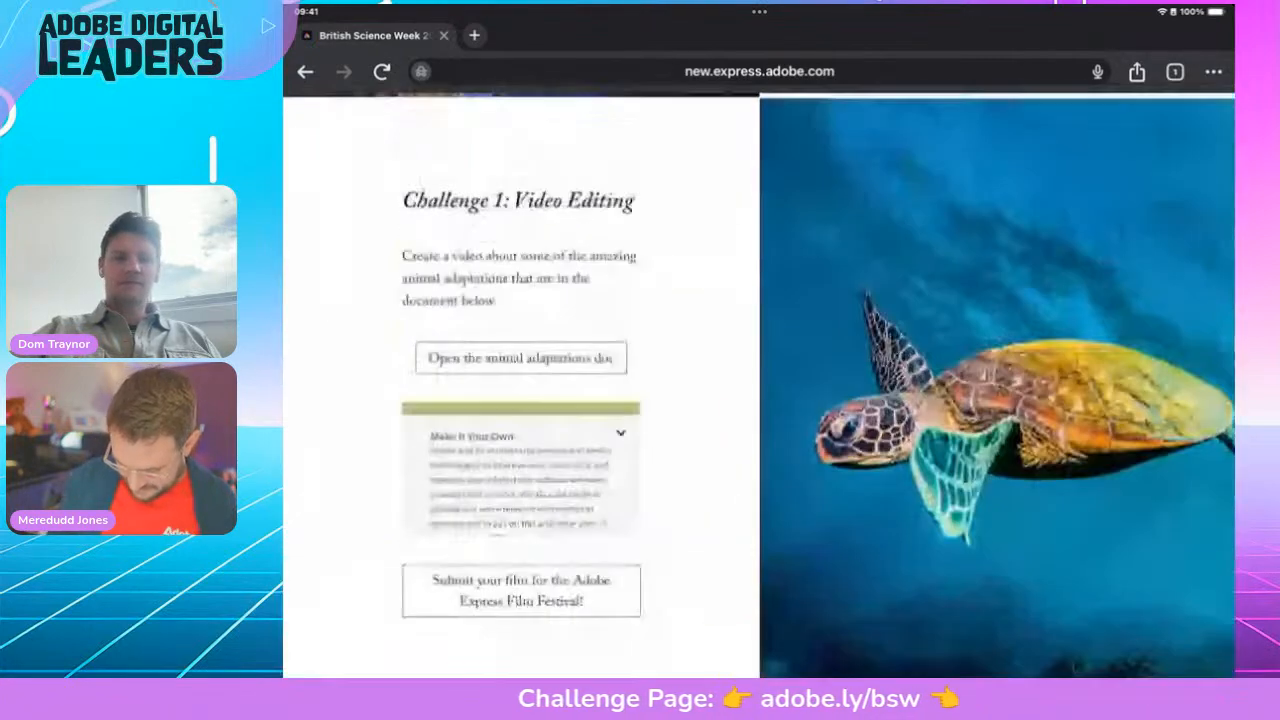
scroll(759, 385, up, 2)
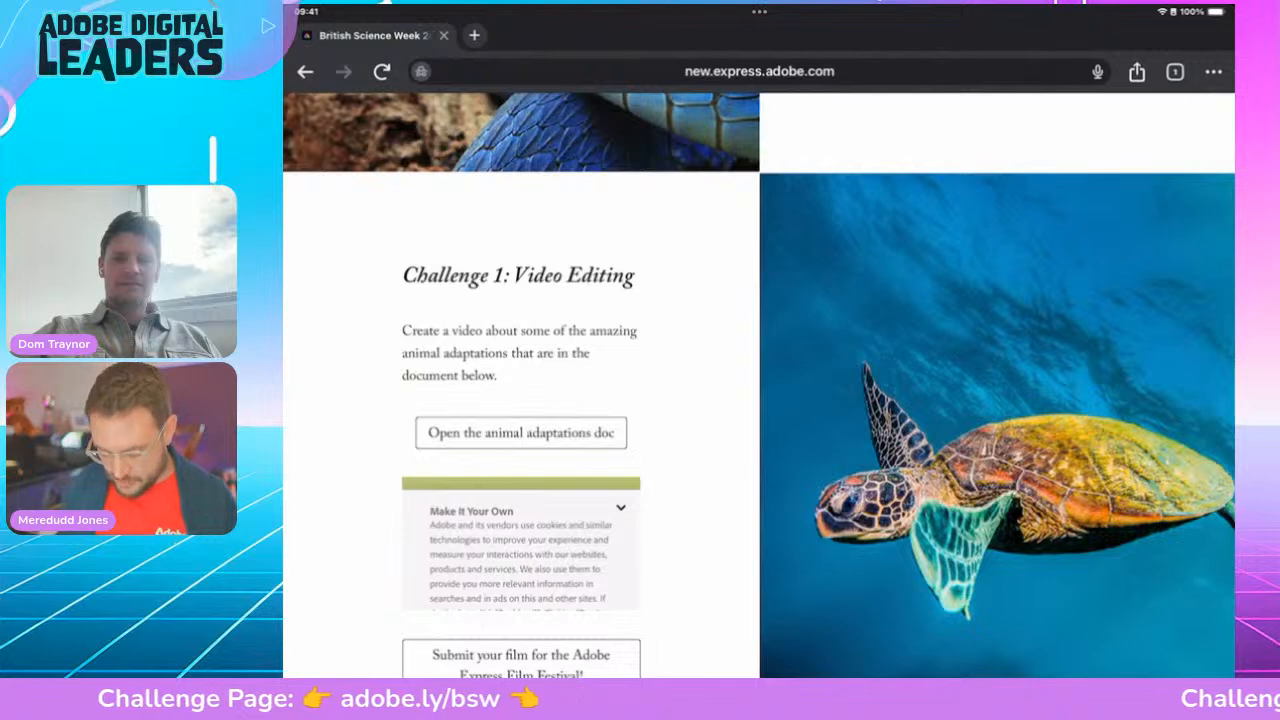
scroll(402, 437, up, 5)
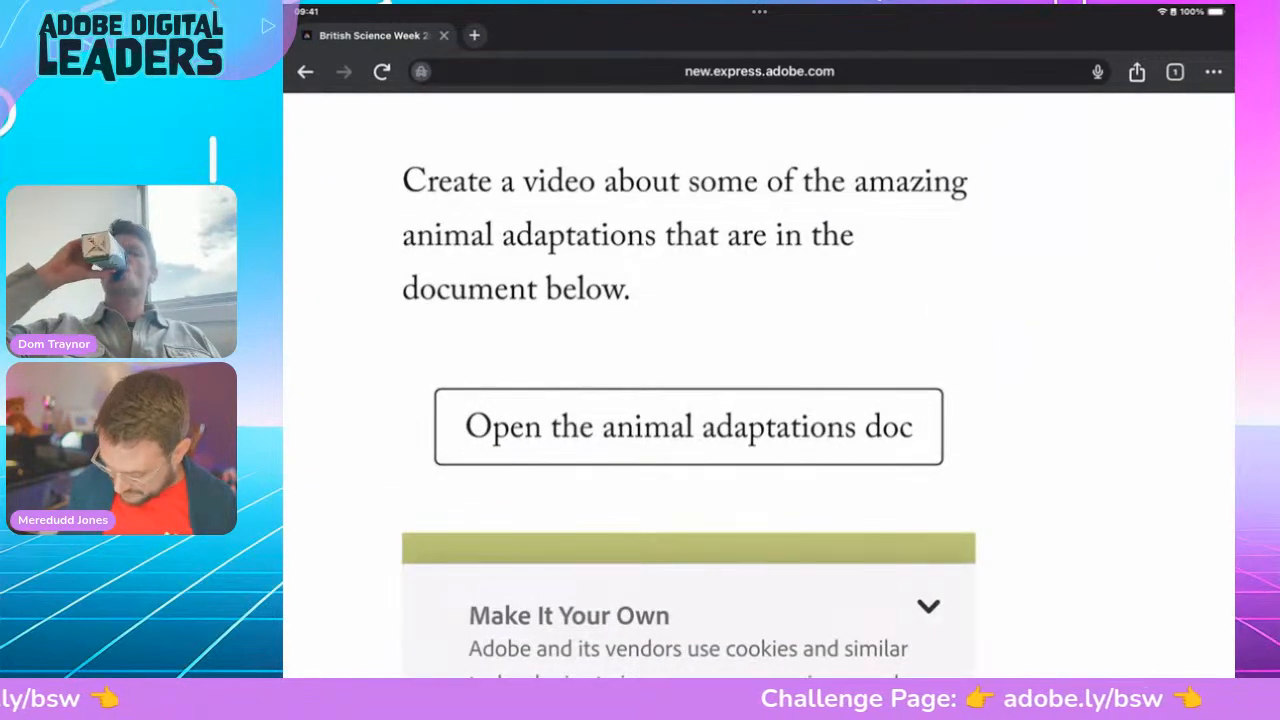
right_click(761, 426)
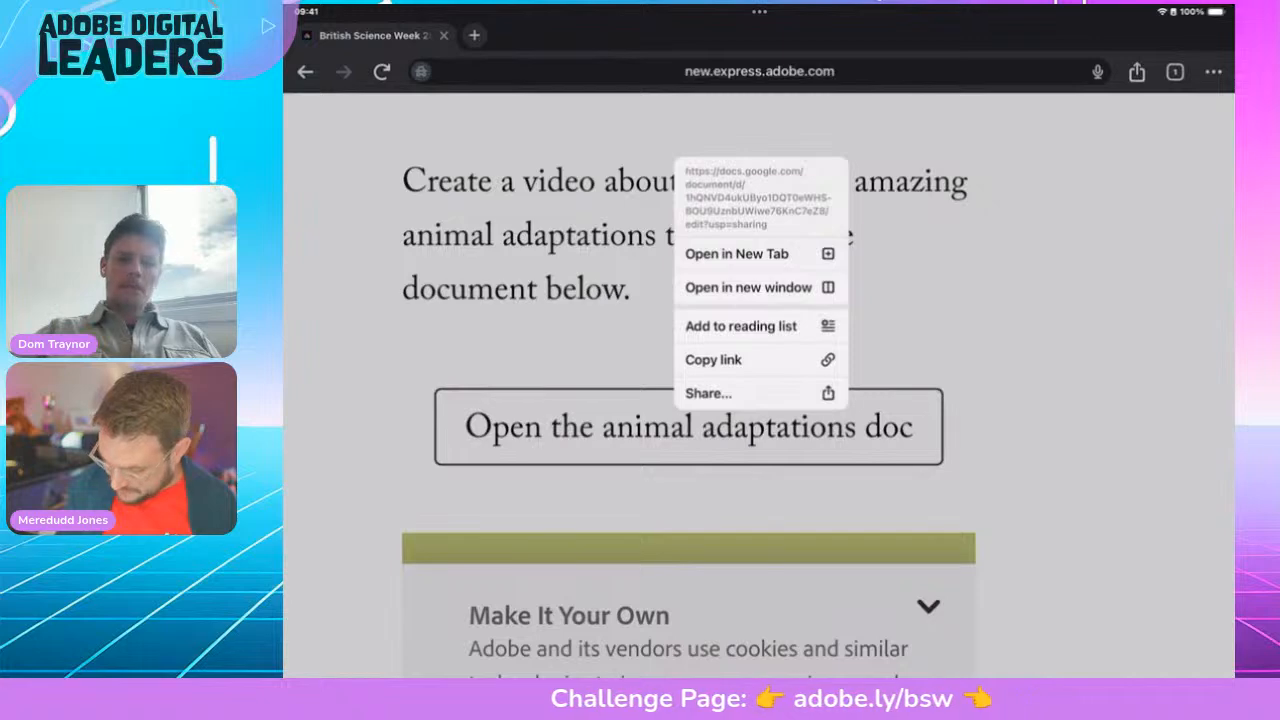
click(737, 253)
Step: Copy the AMAZING ANIMAL ADAPTATIONS heading from the new doc tab and return to Adobe Express
click(540, 36)
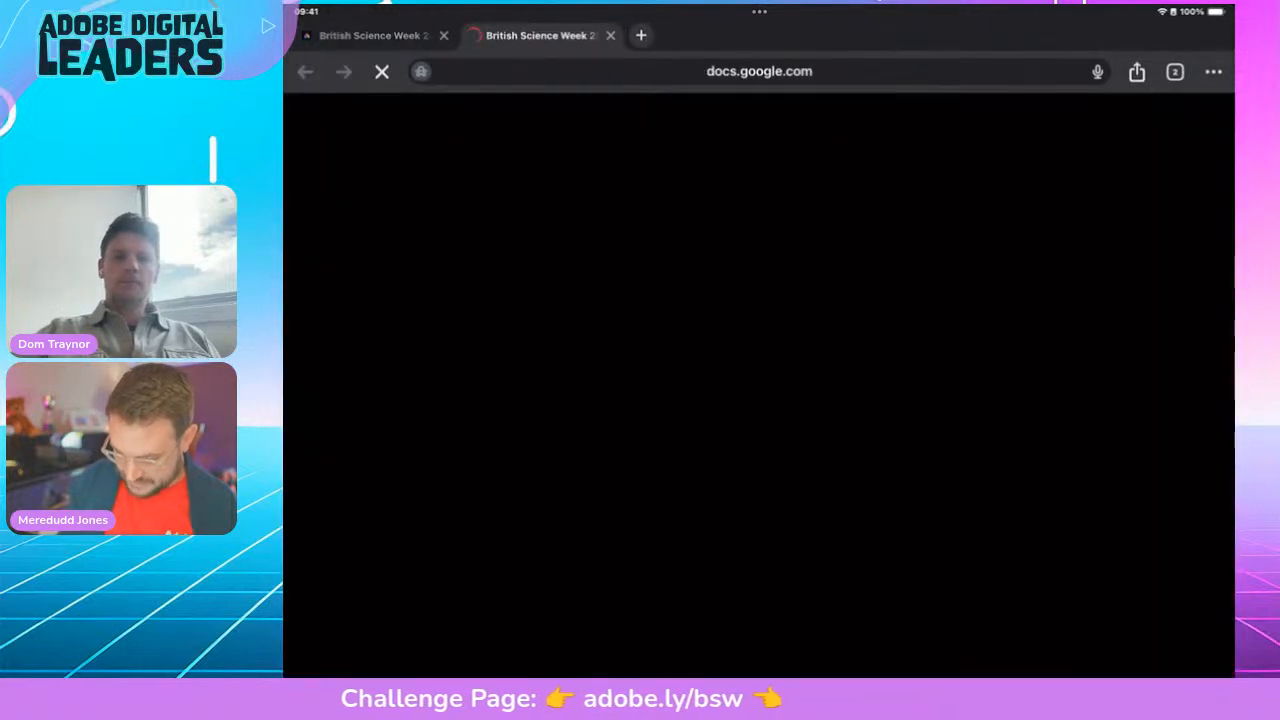
scroll(660, 290, up, 4)
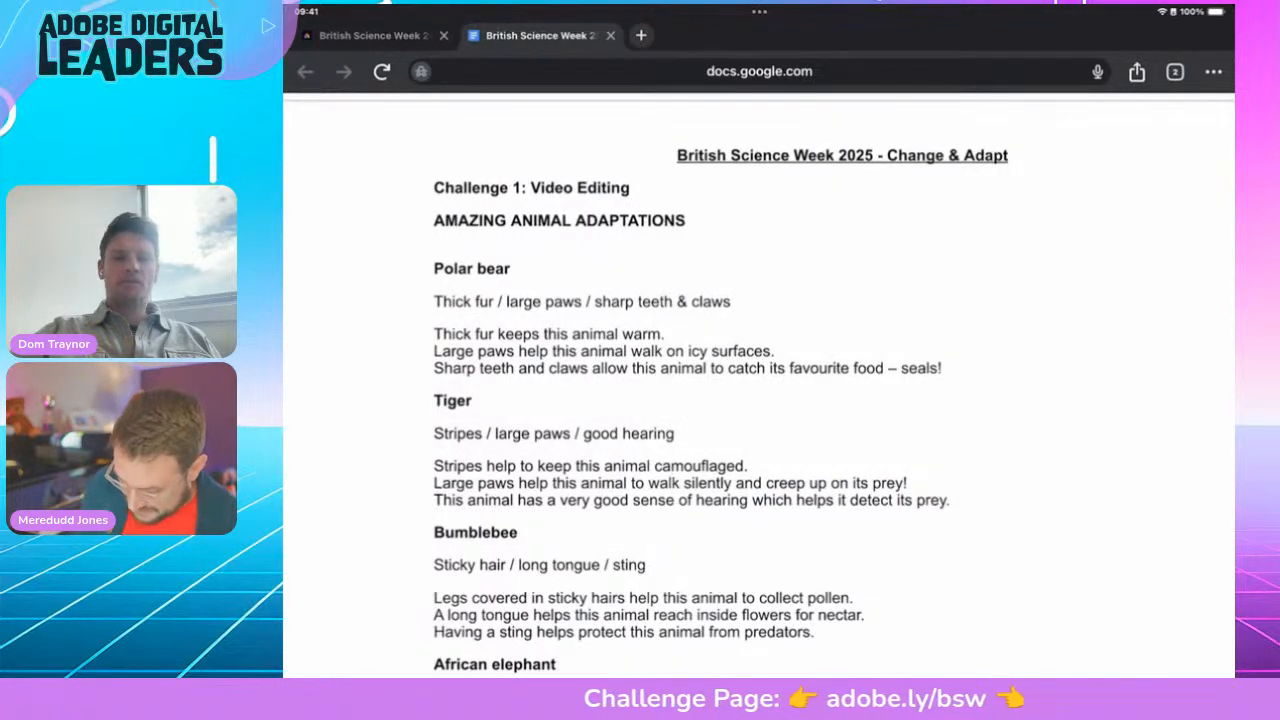
drag(445, 220, 686, 222)
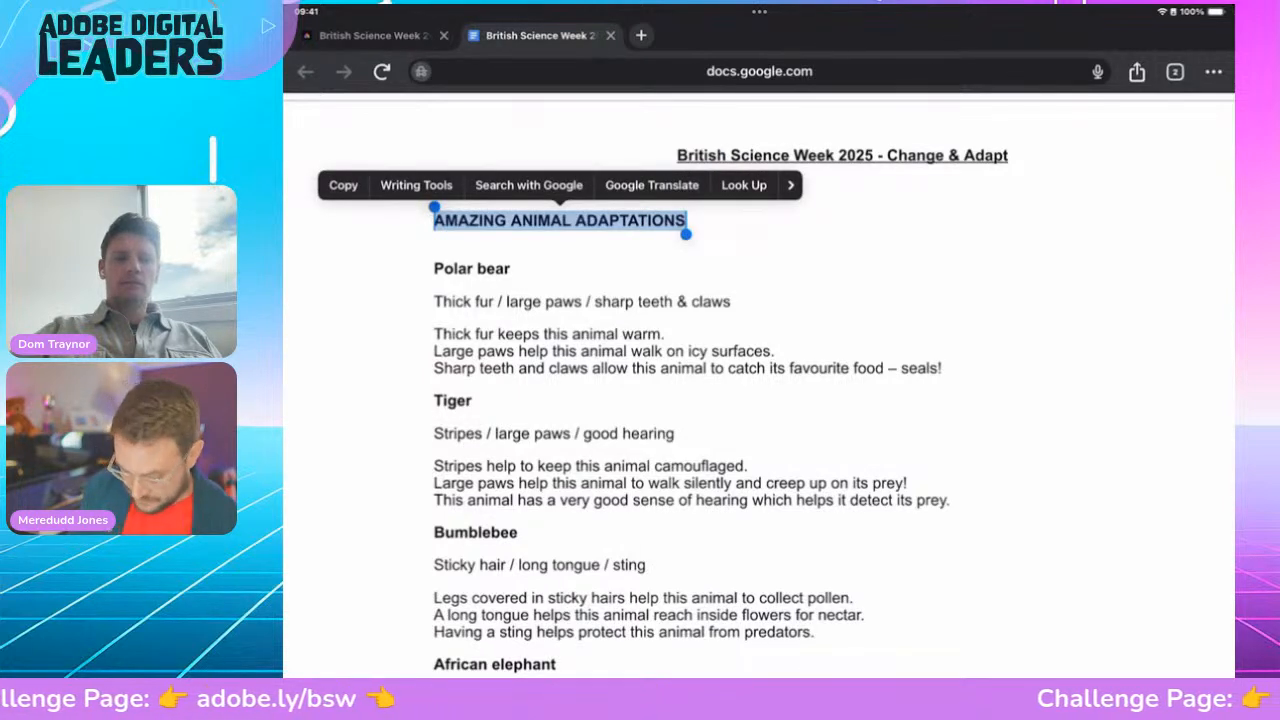
click(343, 185)
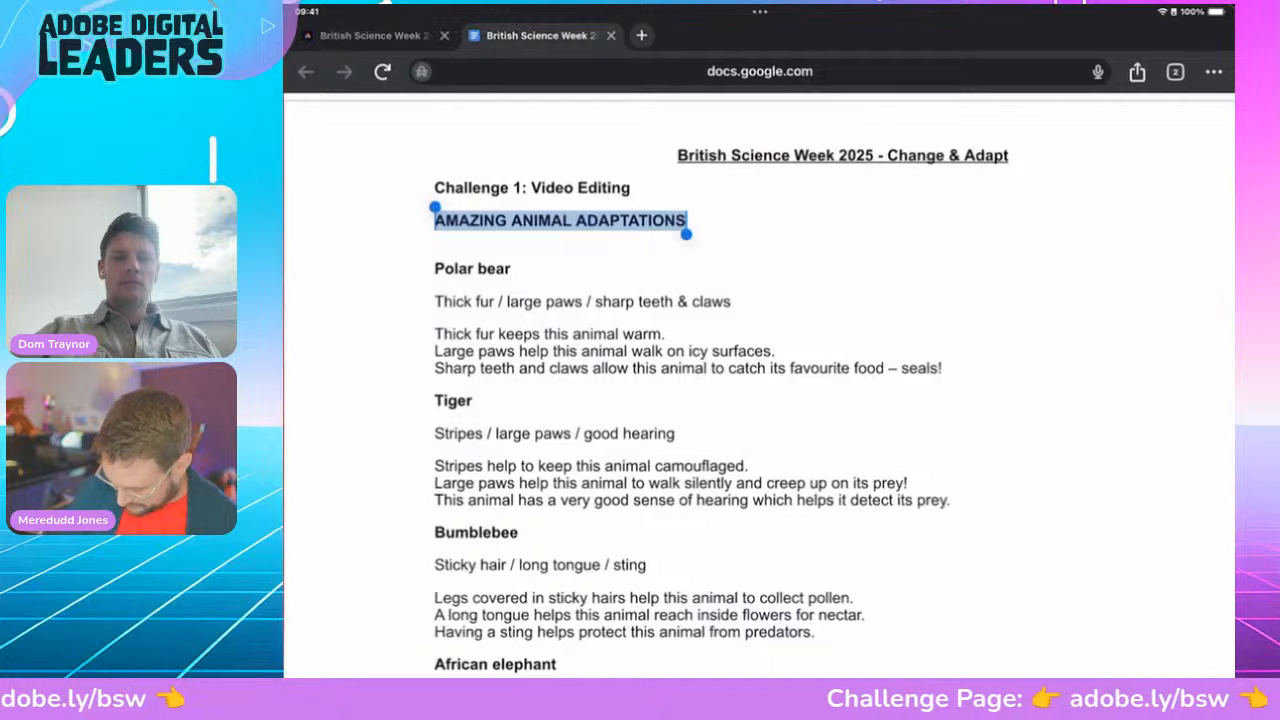
drag(759, 674, 800, 430)
click(726, 186)
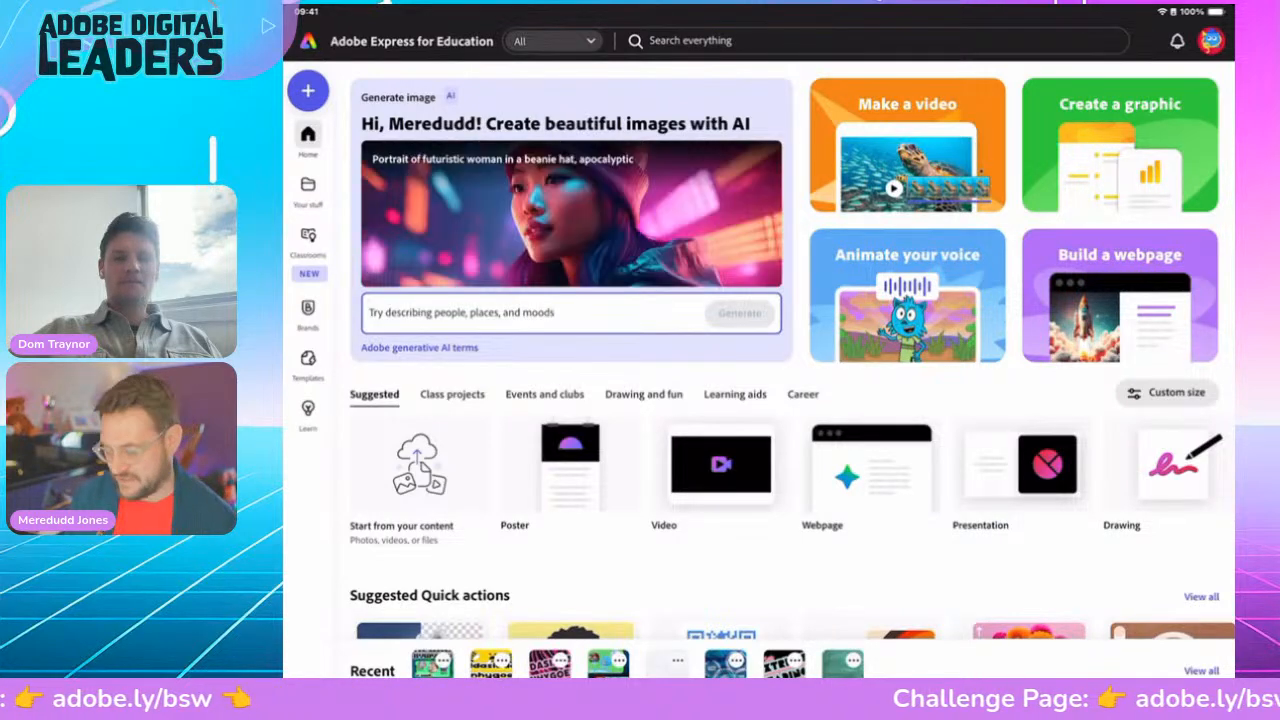
Step: Start a new video and search the backgrounds for 'Animal pattern'
click(720, 465)
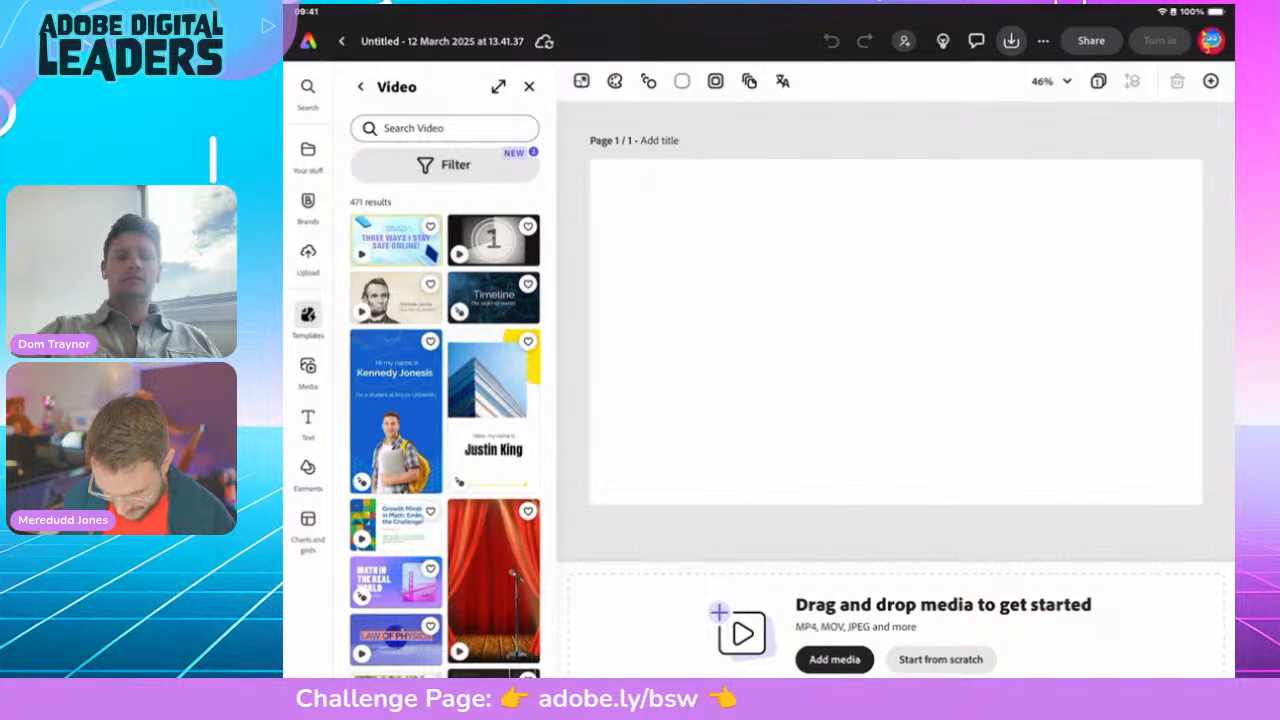
click(308, 474)
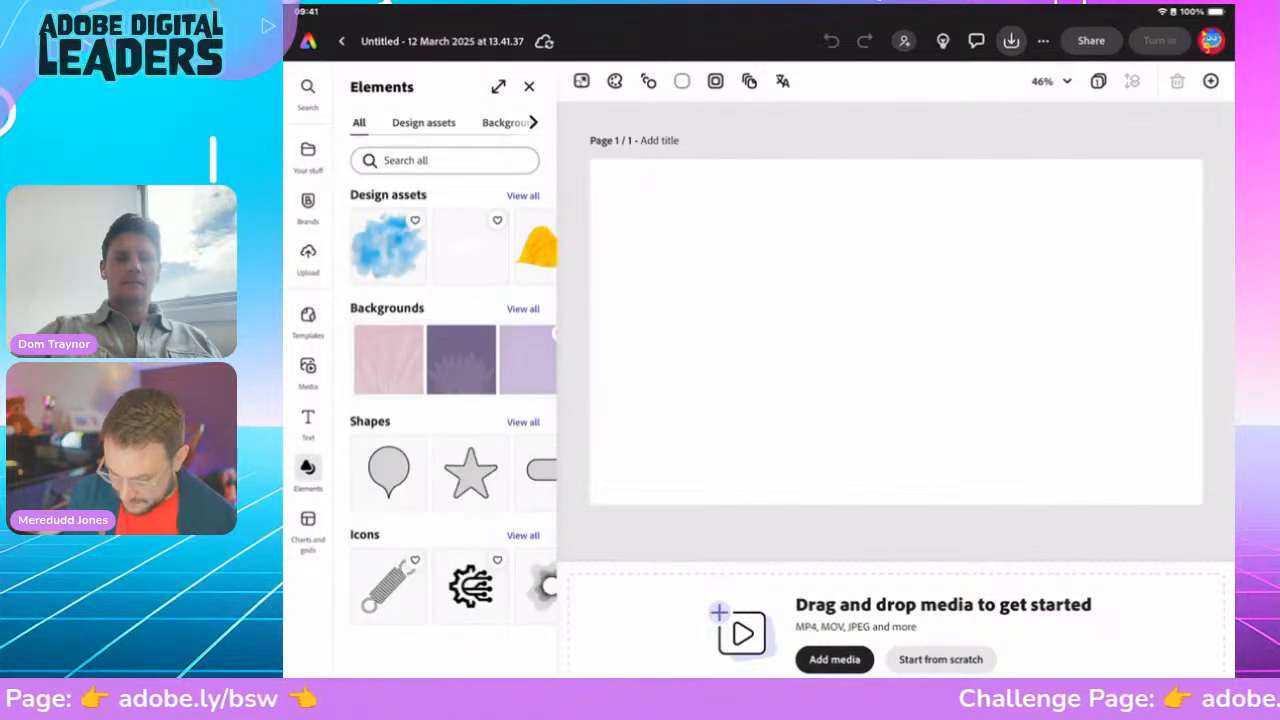
click(503, 123)
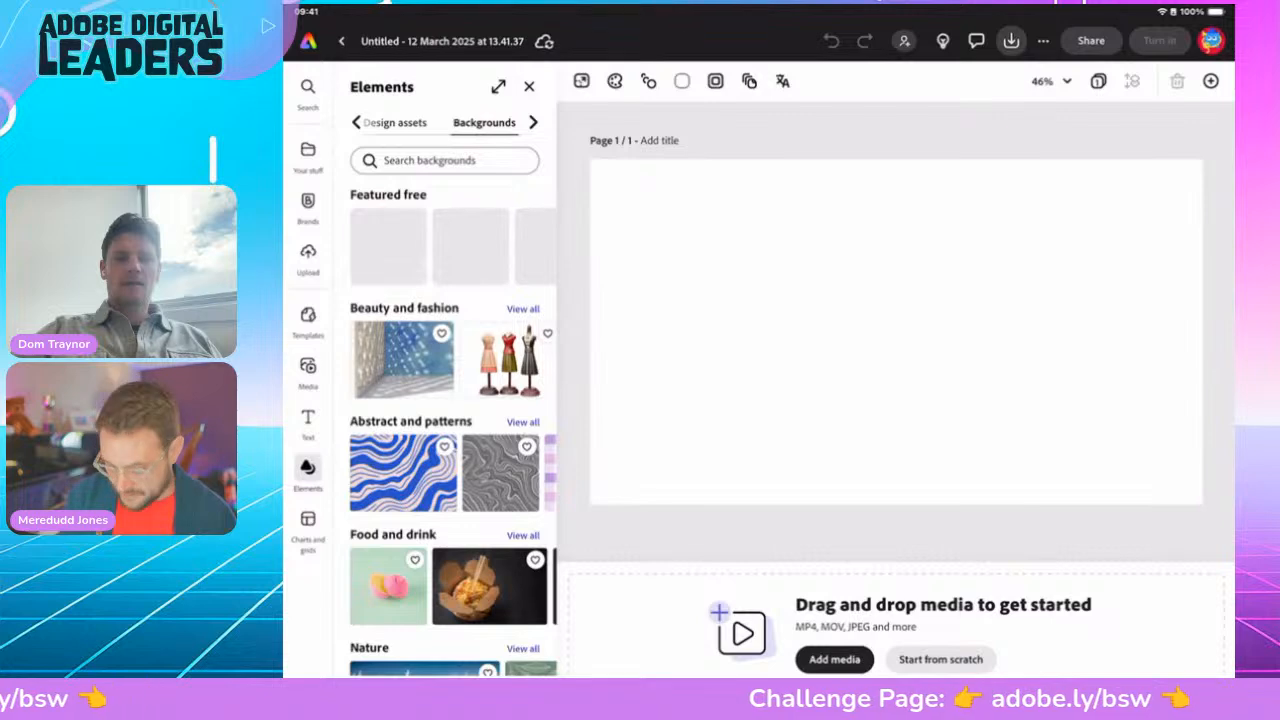
click(444, 161)
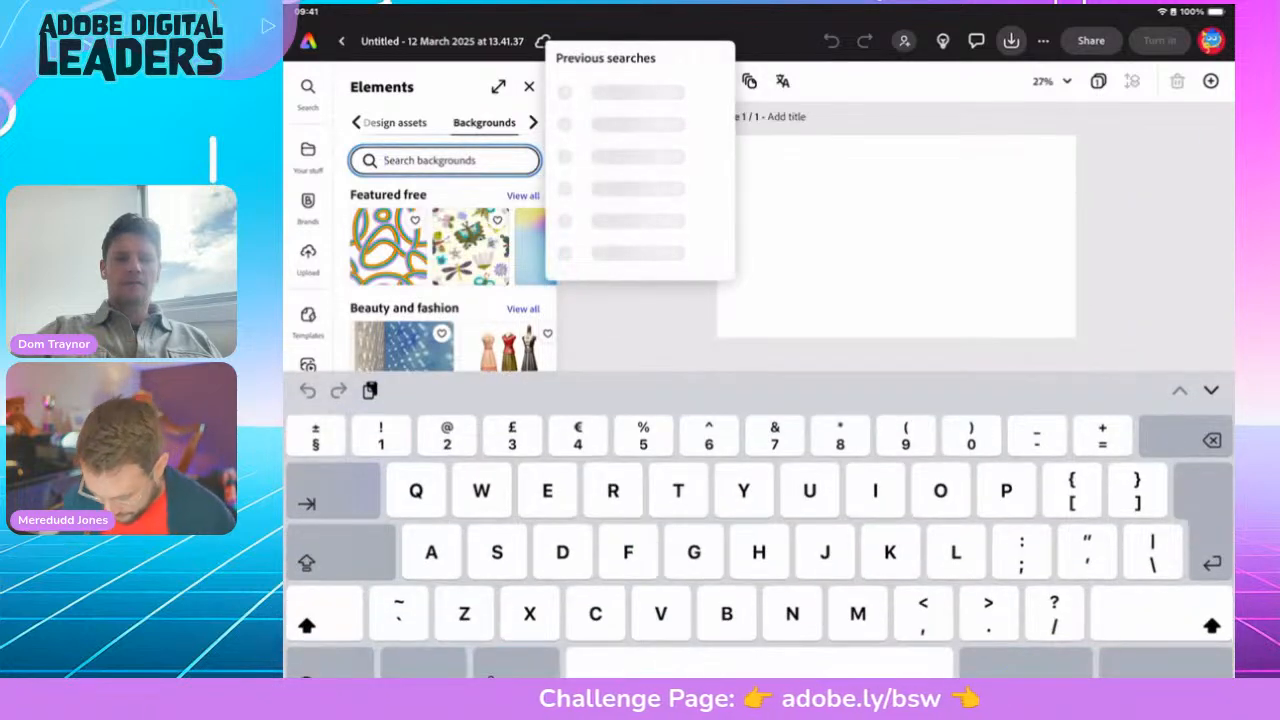
text(Anima)
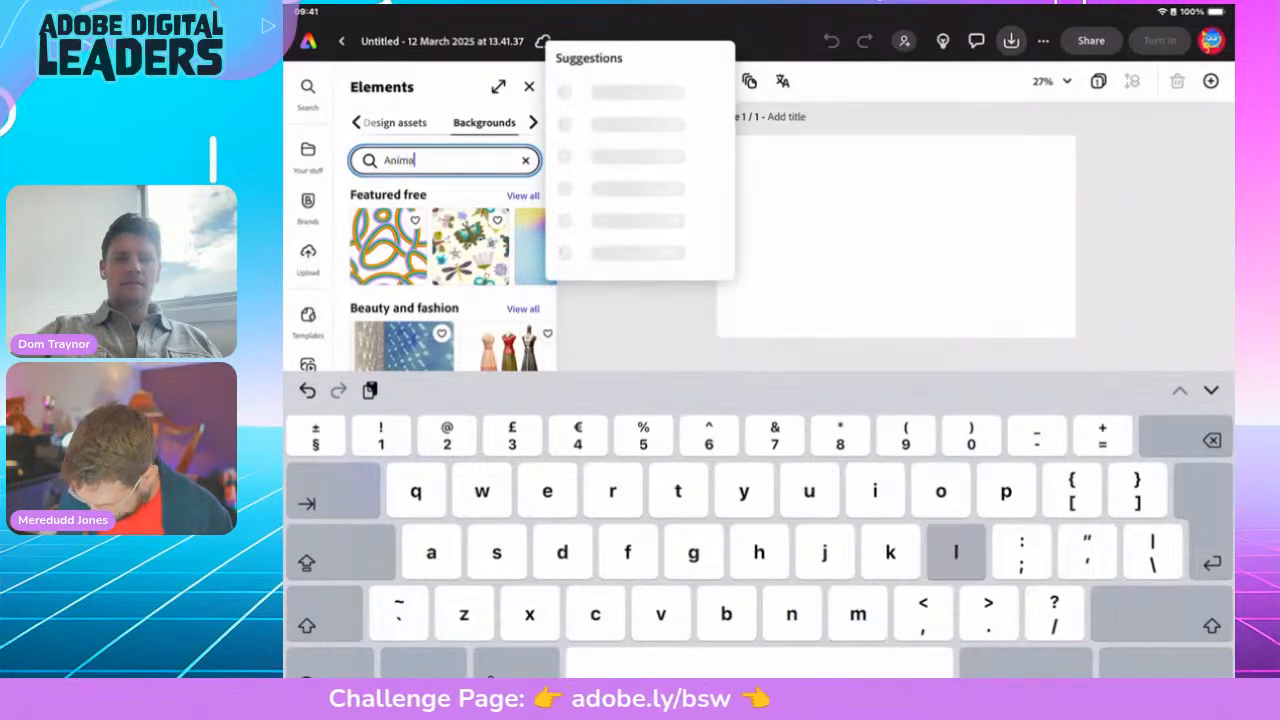
text(l pattern)
key(Return)
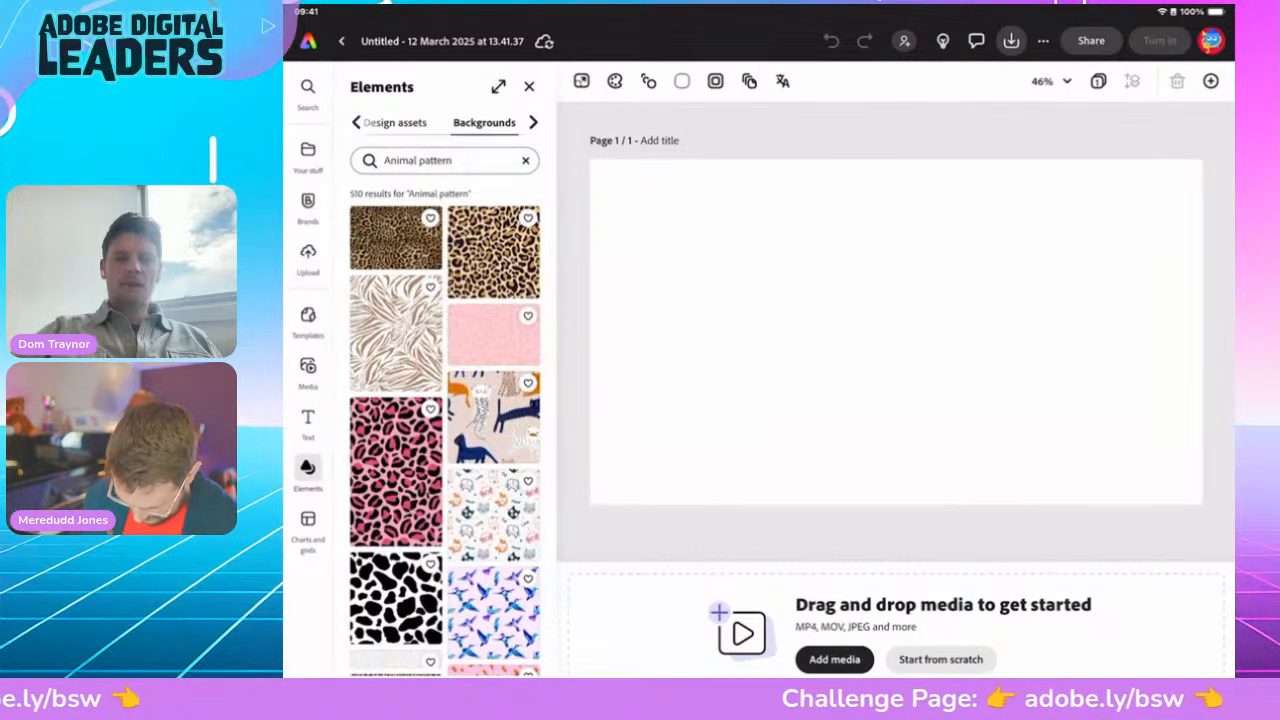
scroll(445, 430, down, 5)
scroll(445, 430, down, 6)
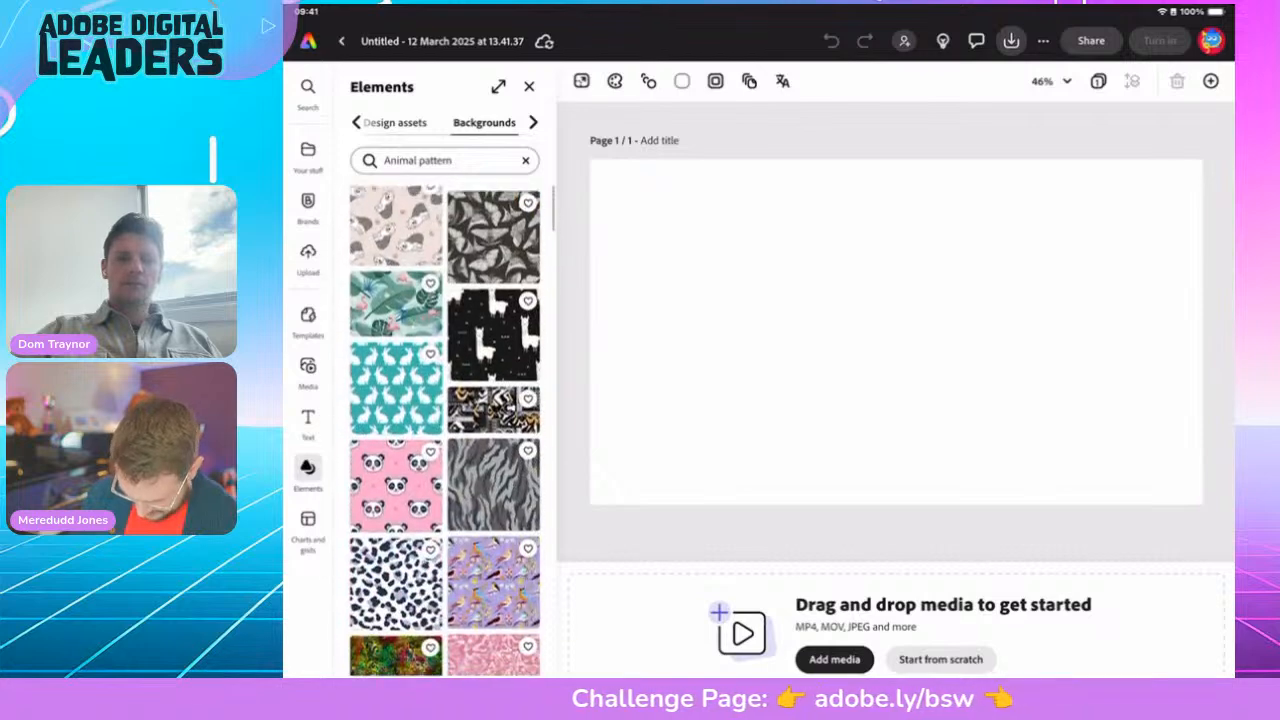
scroll(445, 430, up, 2)
scroll(445, 430, down, 10)
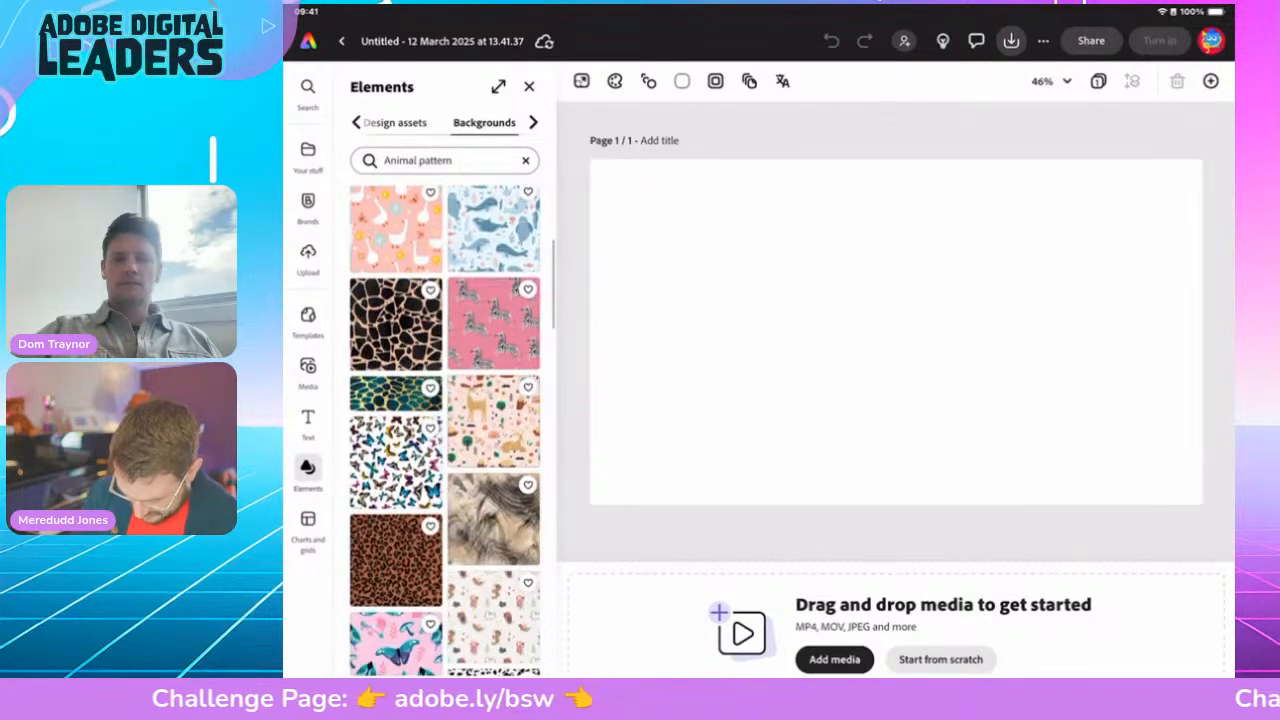
scroll(445, 430, down, 5)
Step: Search 'Zebra pattern' instead and fill the page with the pink zebra background
click(450, 161)
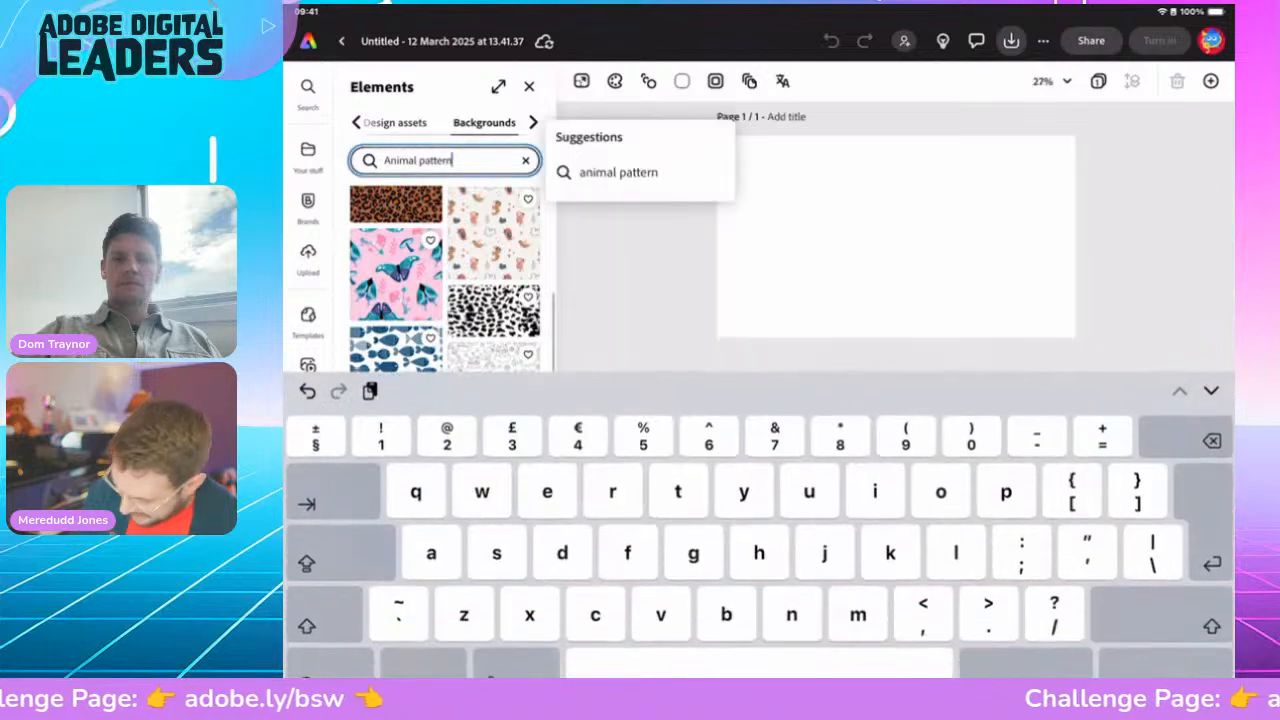
key(BackSpace)
key(BackSpace)
key(BackSpace)
key(BackSpace)
key(BackSpace)
key(BackSpace)
key(BackSpace)
key(BackSpace)
key(BackSpace)
key(BackSpace)
key(BackSpace)
key(BackSpace)
key(BackSpace)
key(BackSpace)
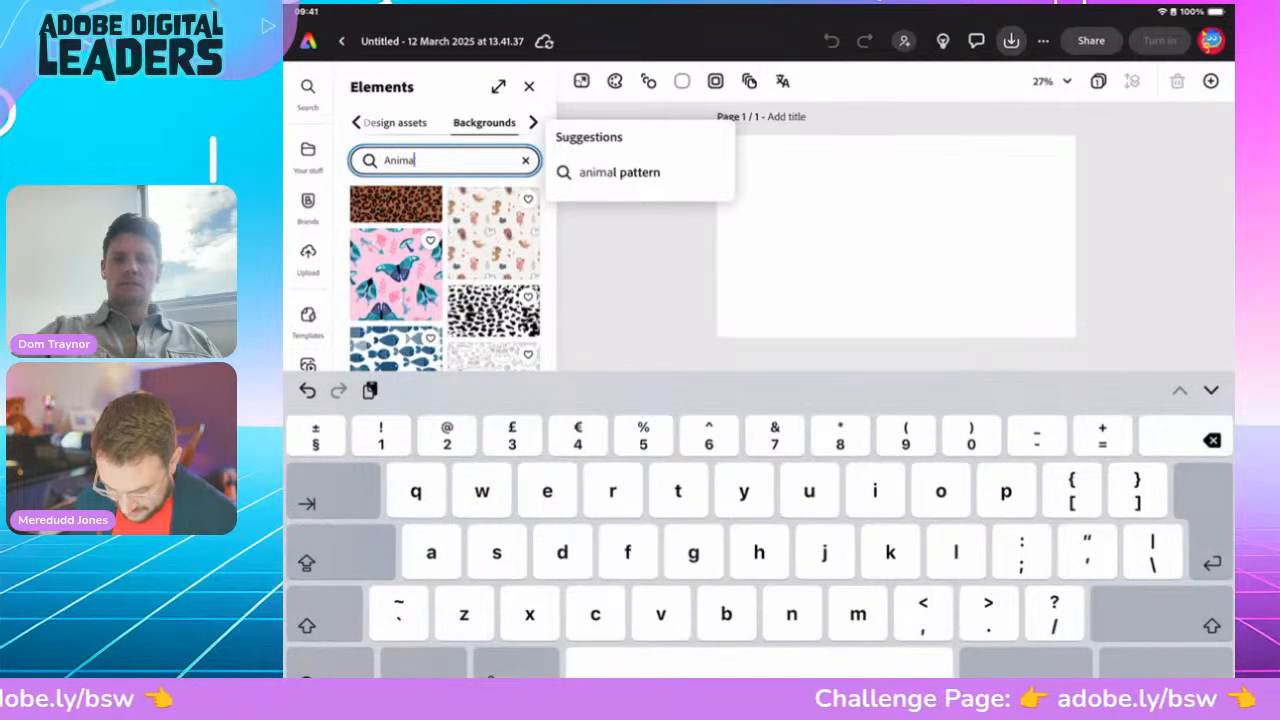
text(Ze)
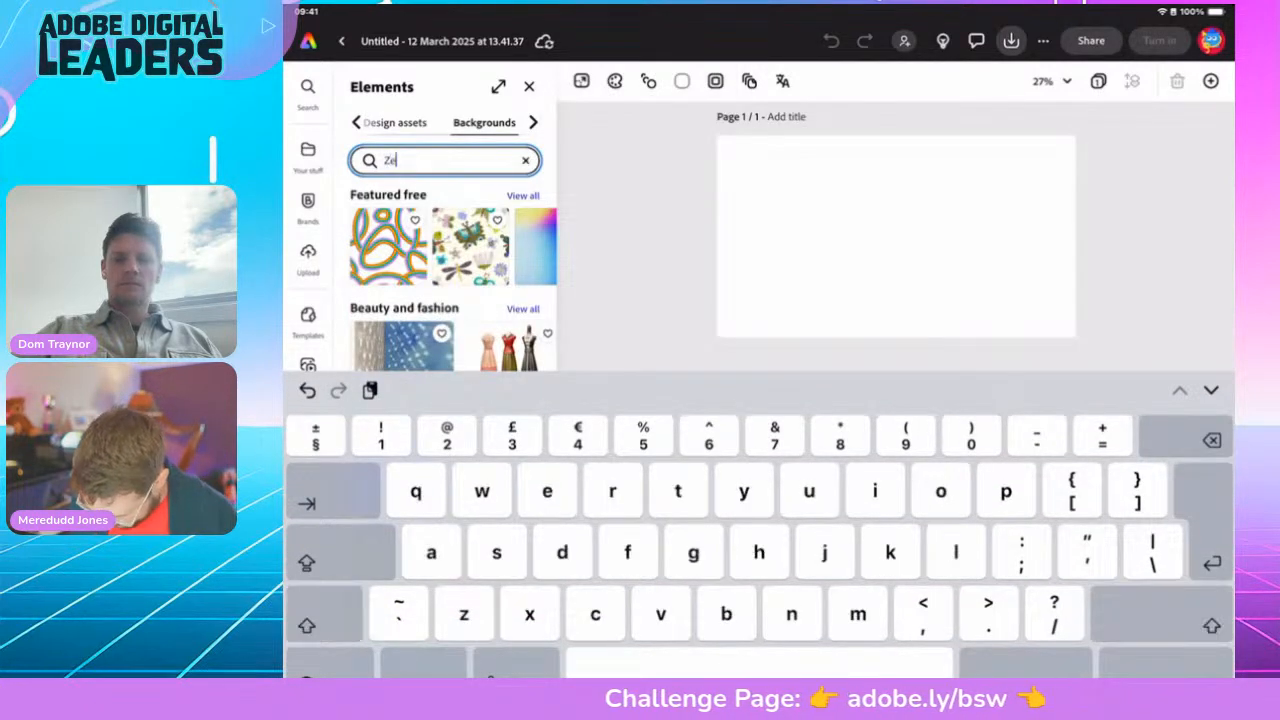
text(bra patt)
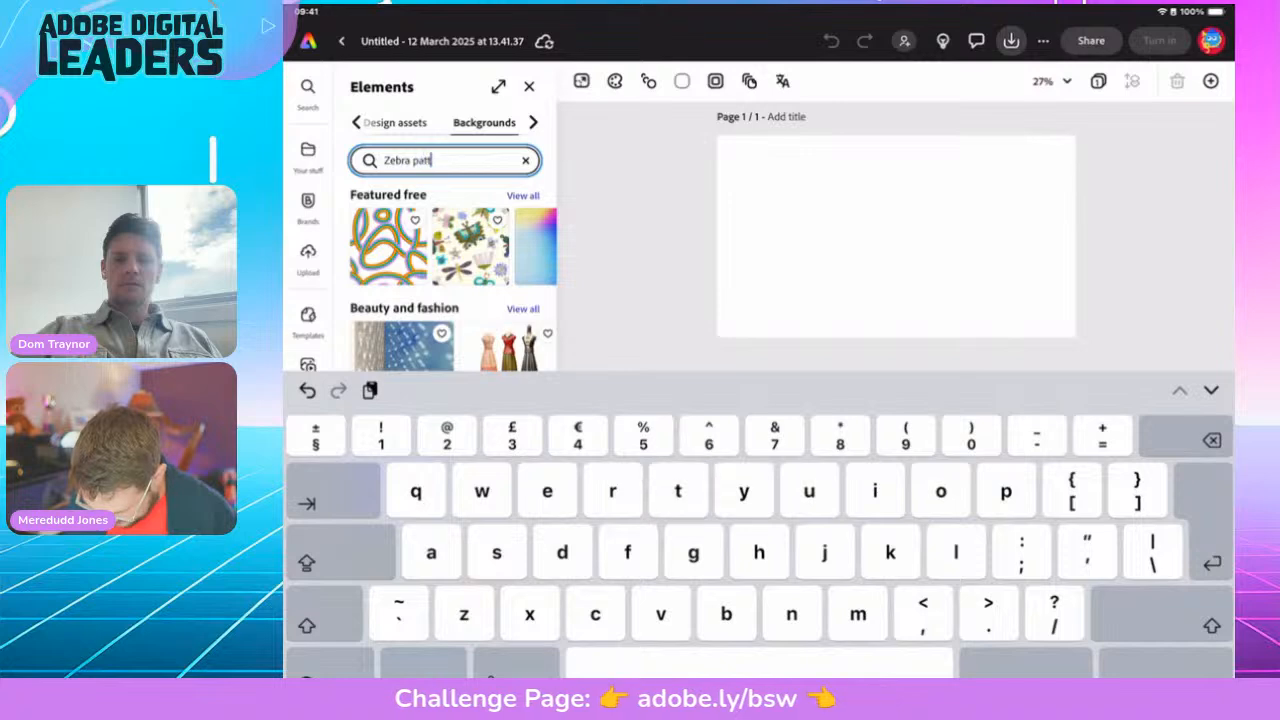
text(ern)
key(Return)
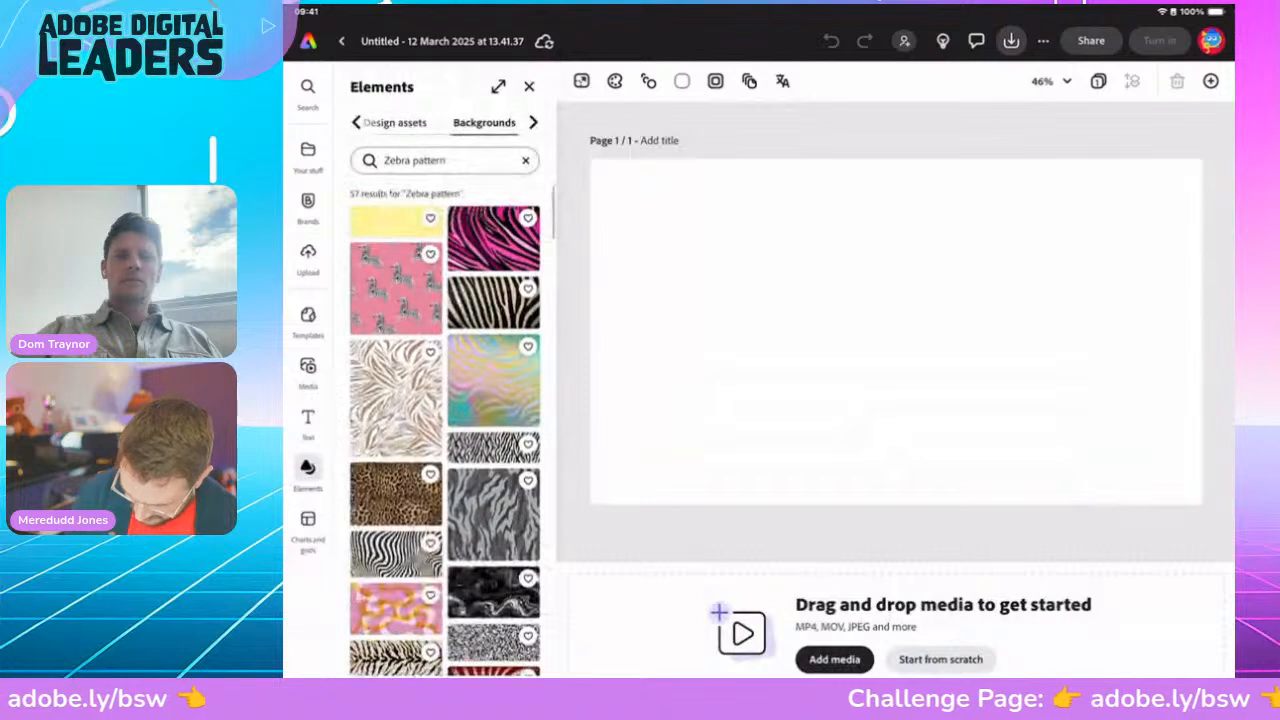
click(493, 239)
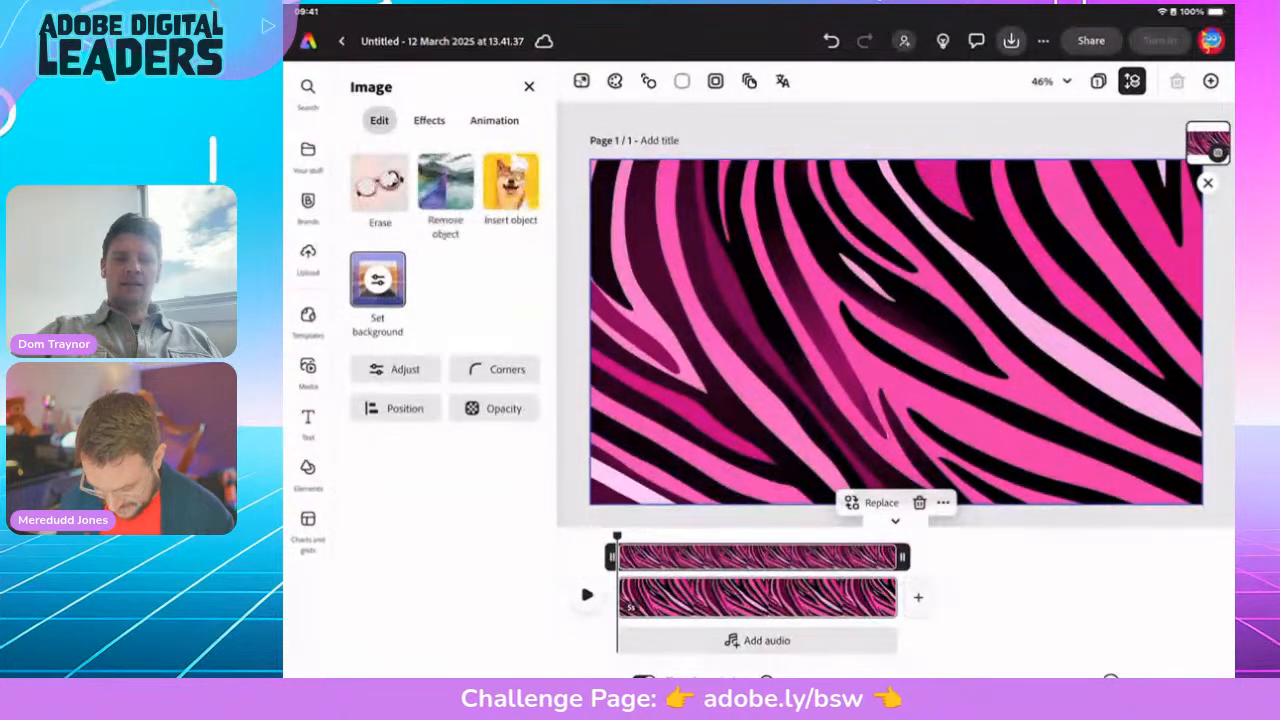
Step: Add a placeholder text box over the pink zebra background
click(308, 424)
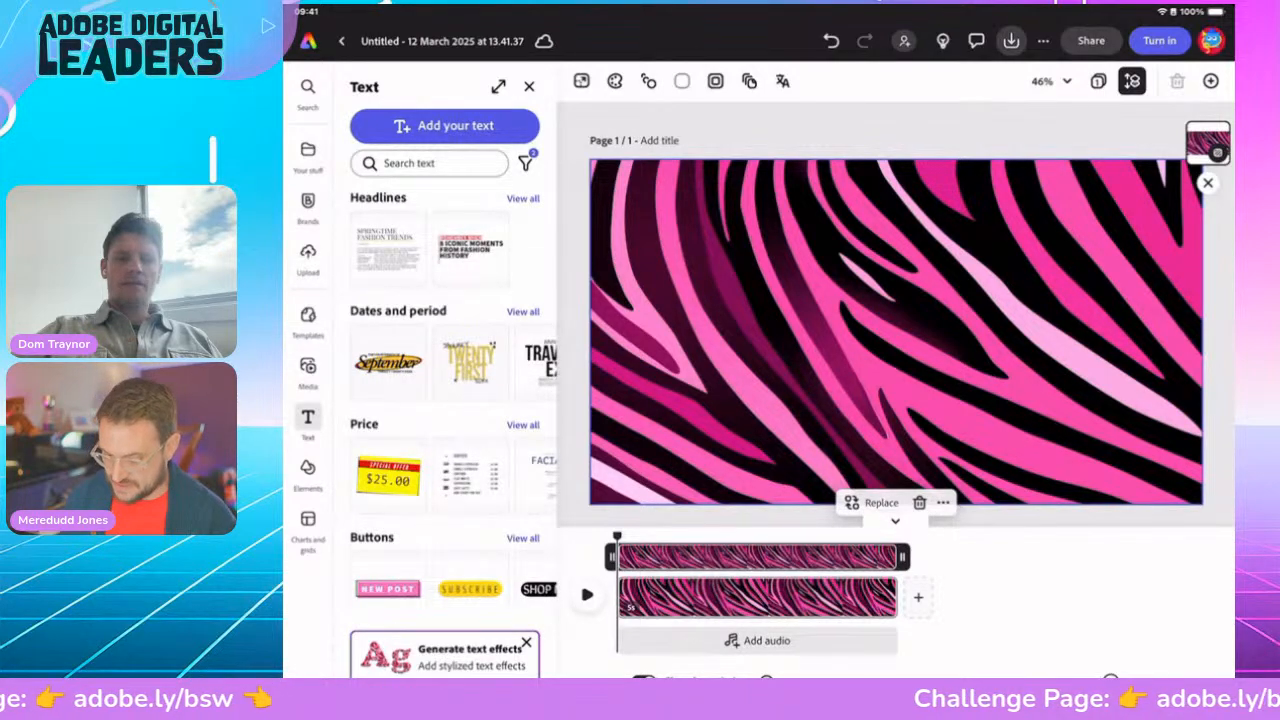
click(445, 126)
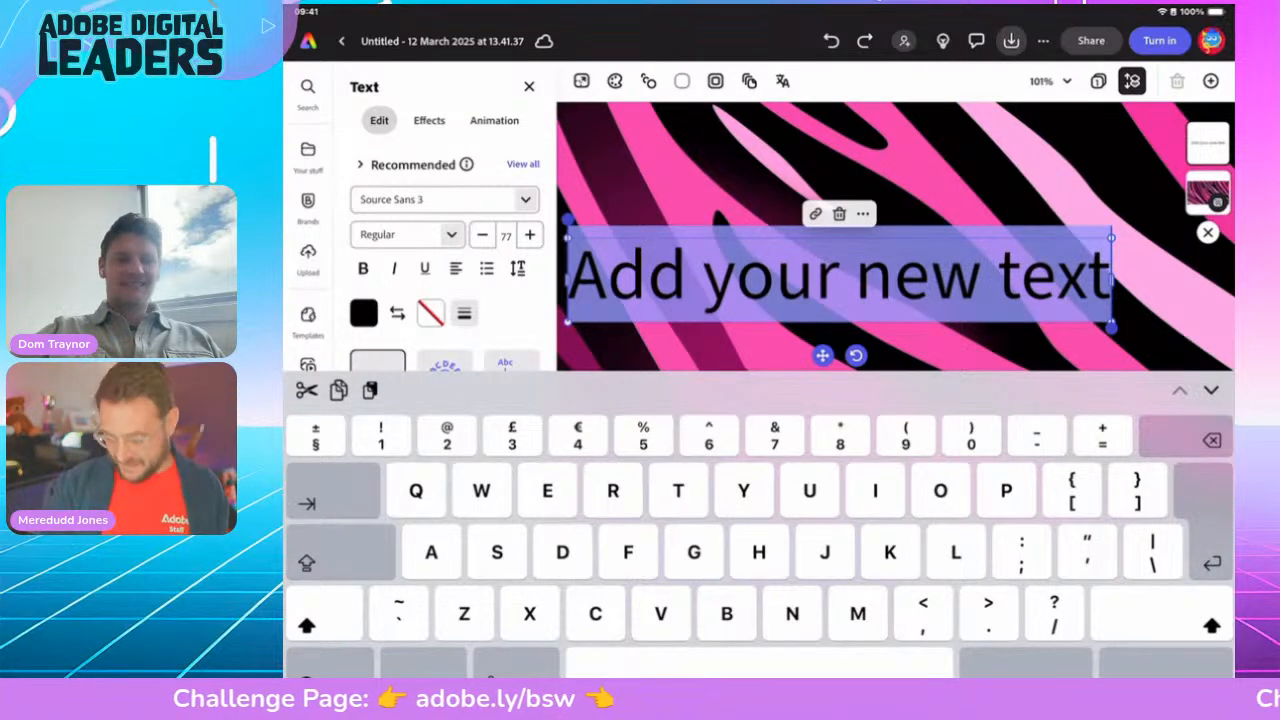
Step: Enter 'AMAZING ANIMAL ADAPTATIONS' as the title text and bring up its outline thickness setting
text(AMAZING ANIMAL ADAPTATIONS)
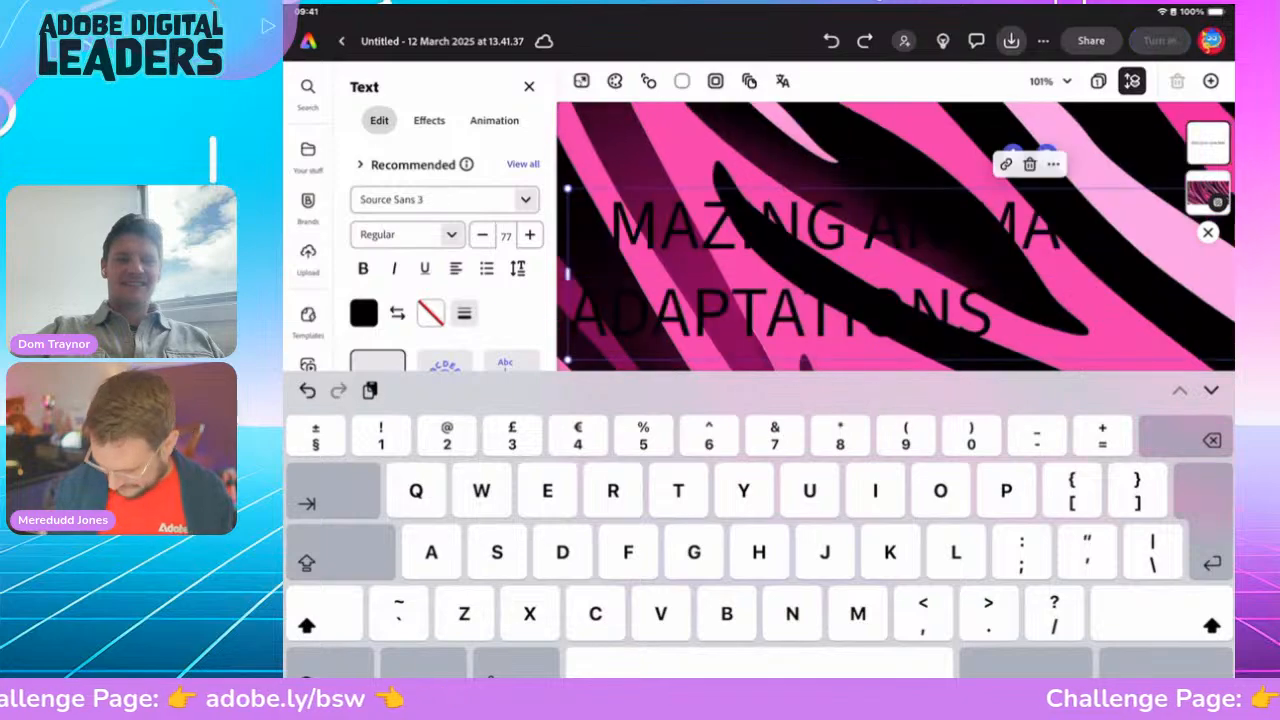
click(1165, 663)
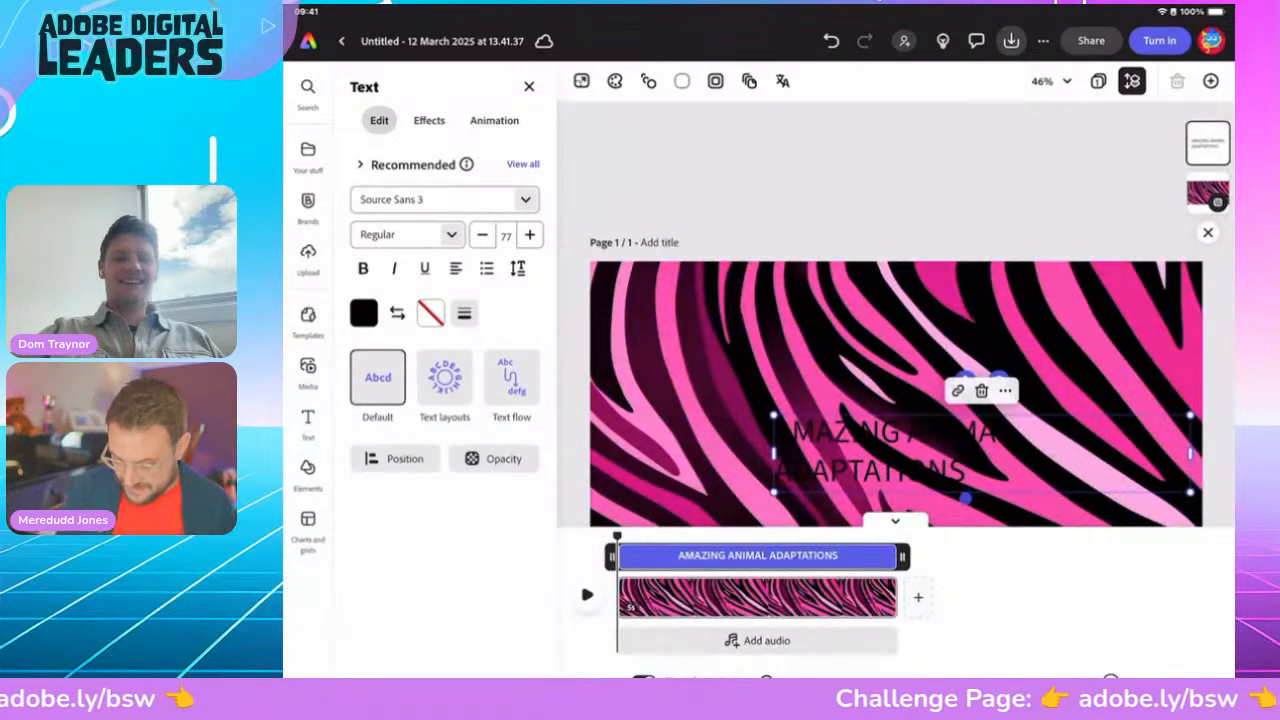
click(860, 175)
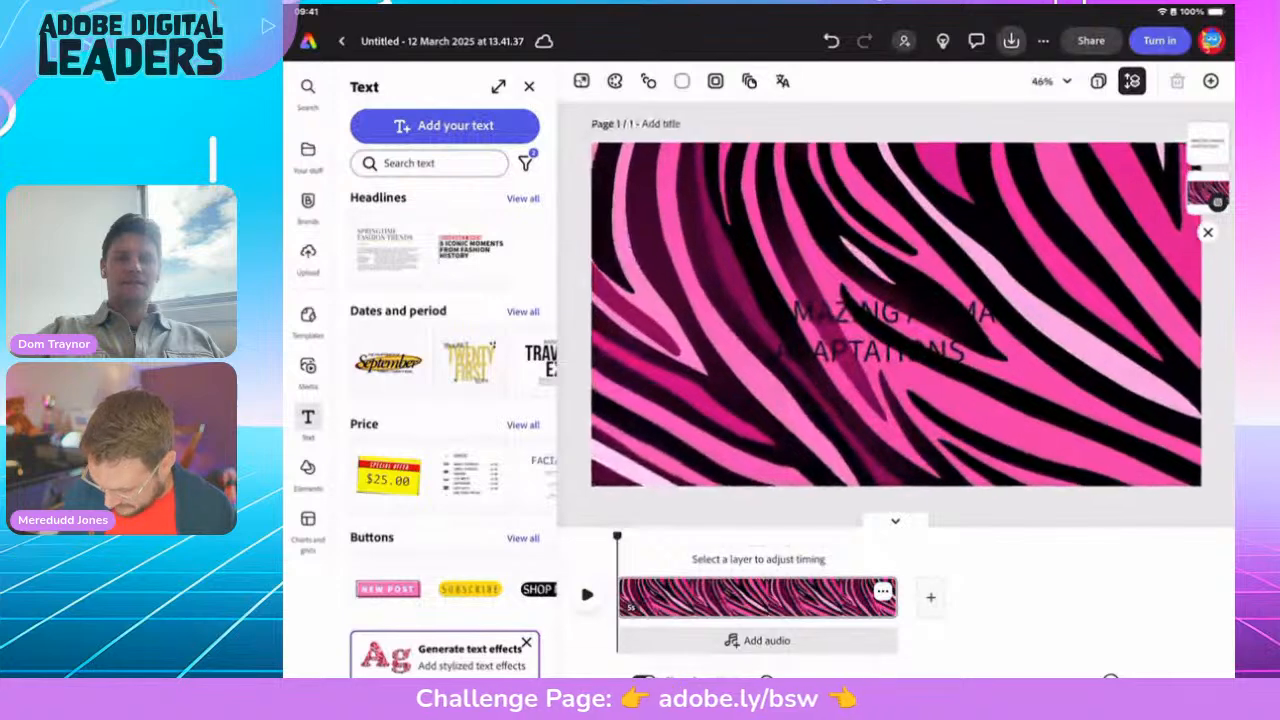
click(890, 332)
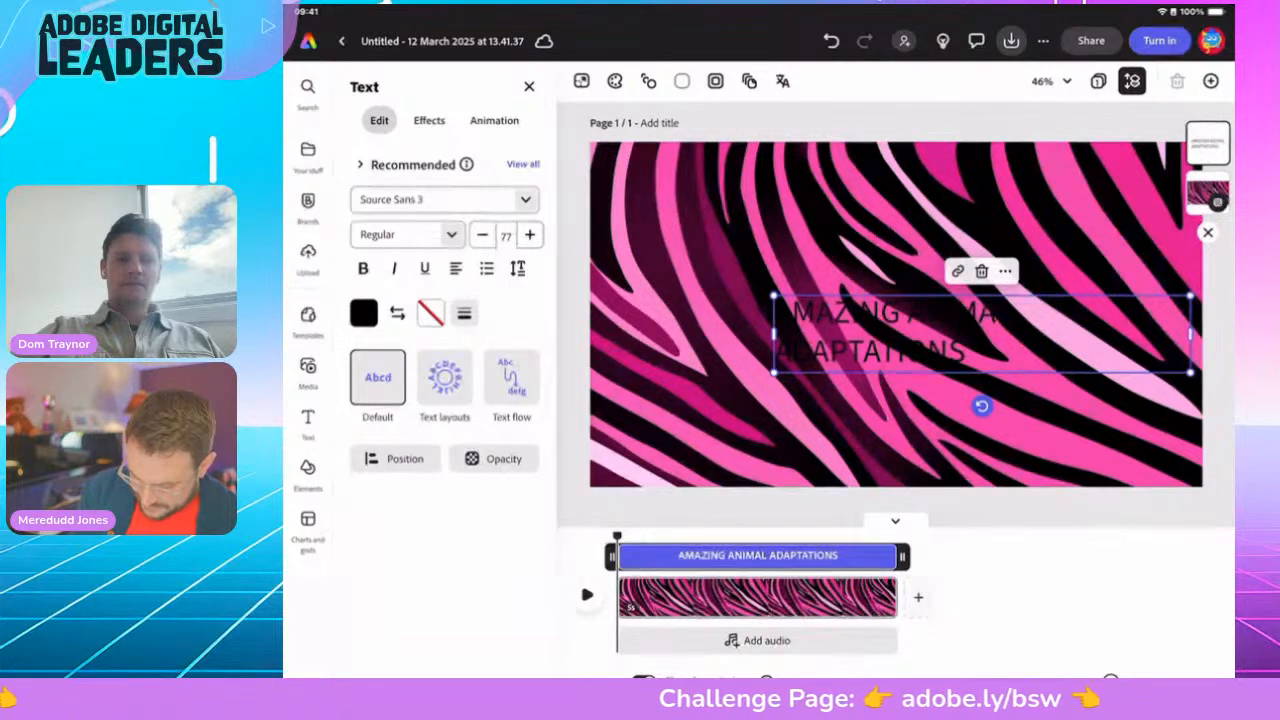
click(464, 313)
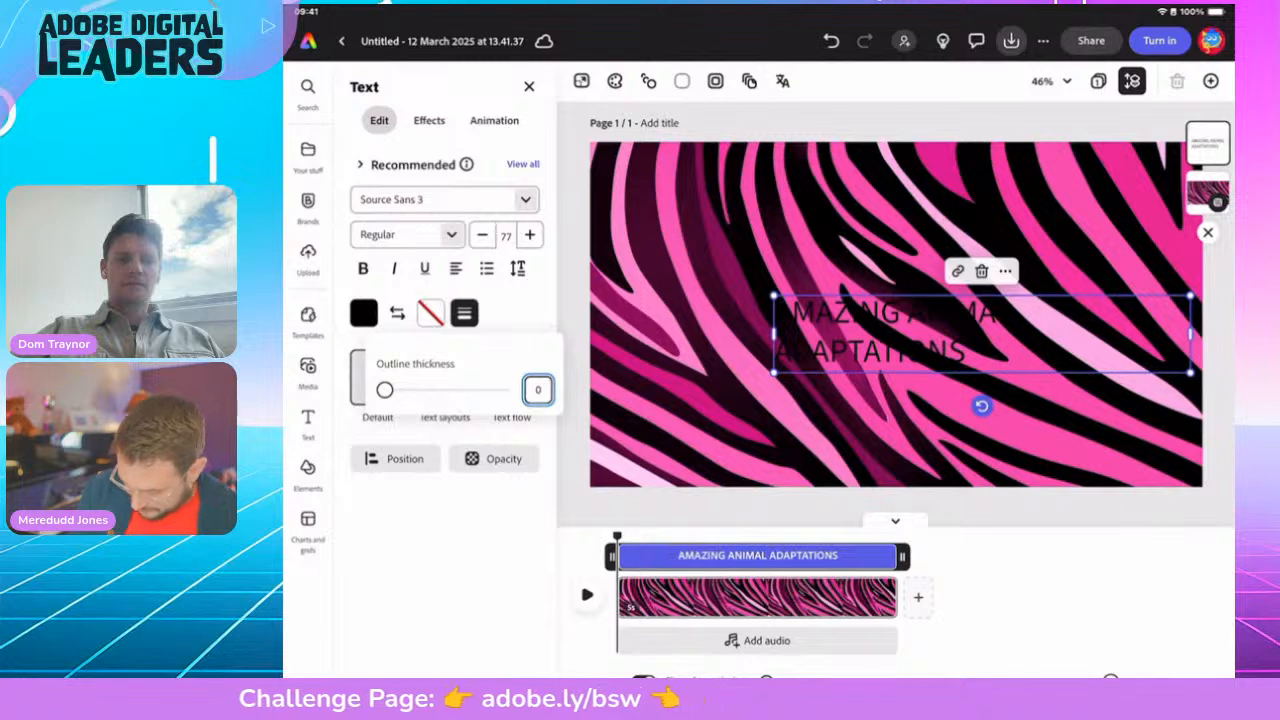
Step: Set the title outline thickness to 100 and enlarge the title across the background
drag(385, 390, 502, 390)
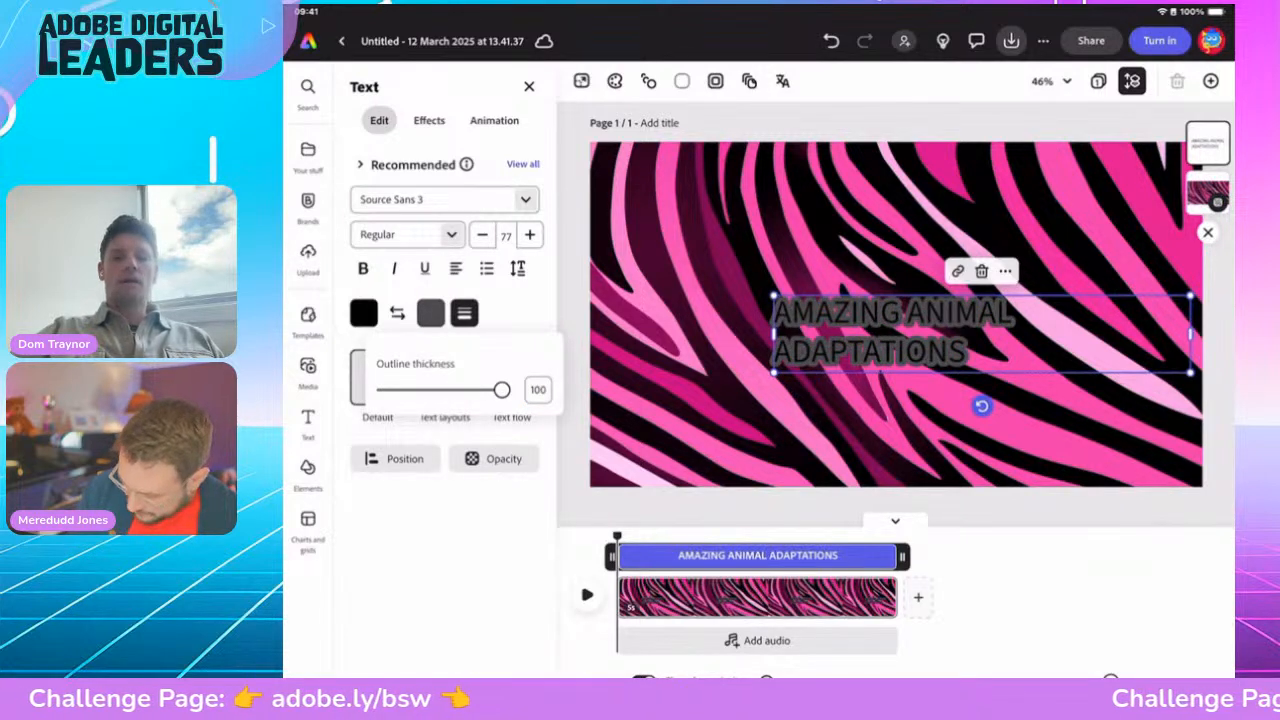
click(464, 313)
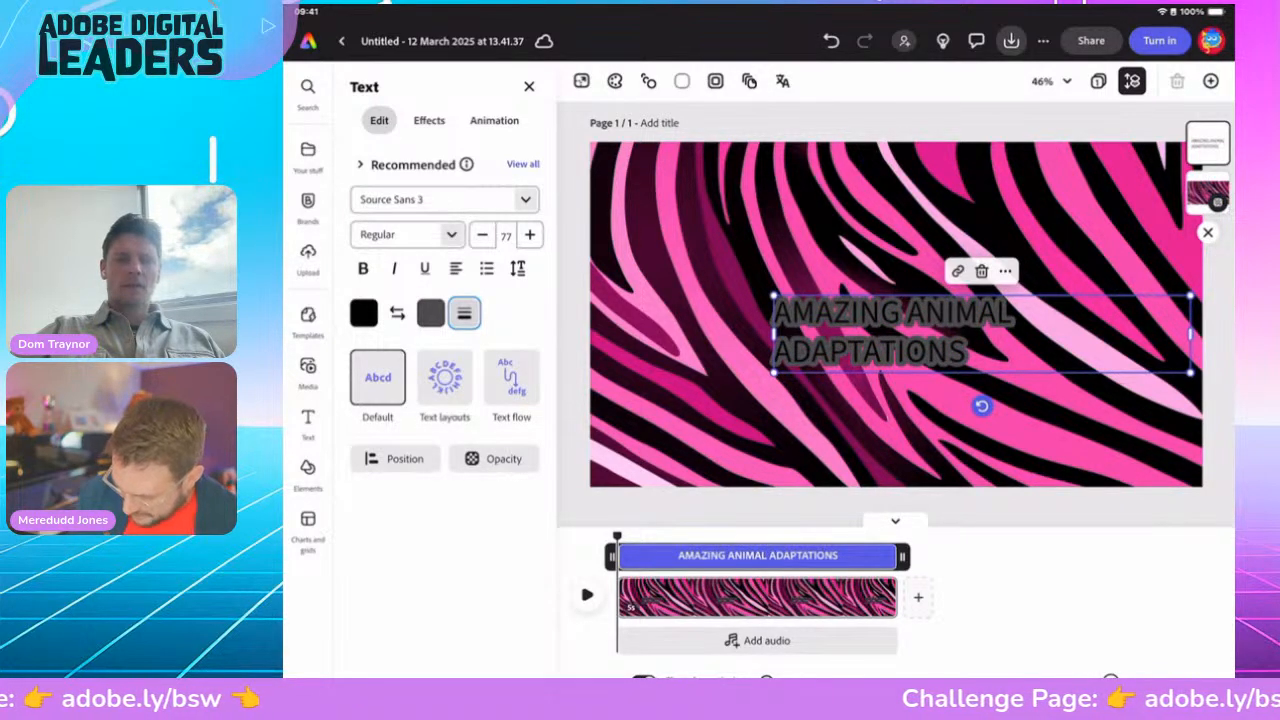
drag(772, 296, 583, 261)
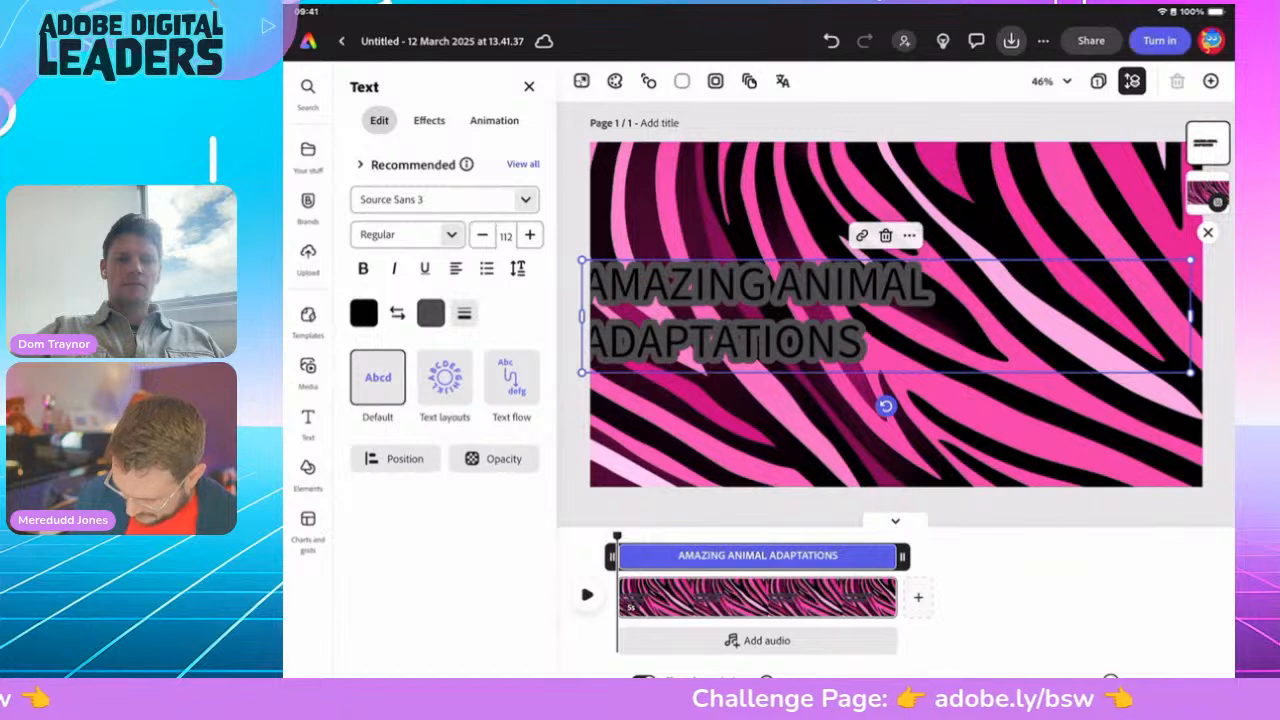
drag(760, 316, 993, 295)
drag(815, 352, 655, 381)
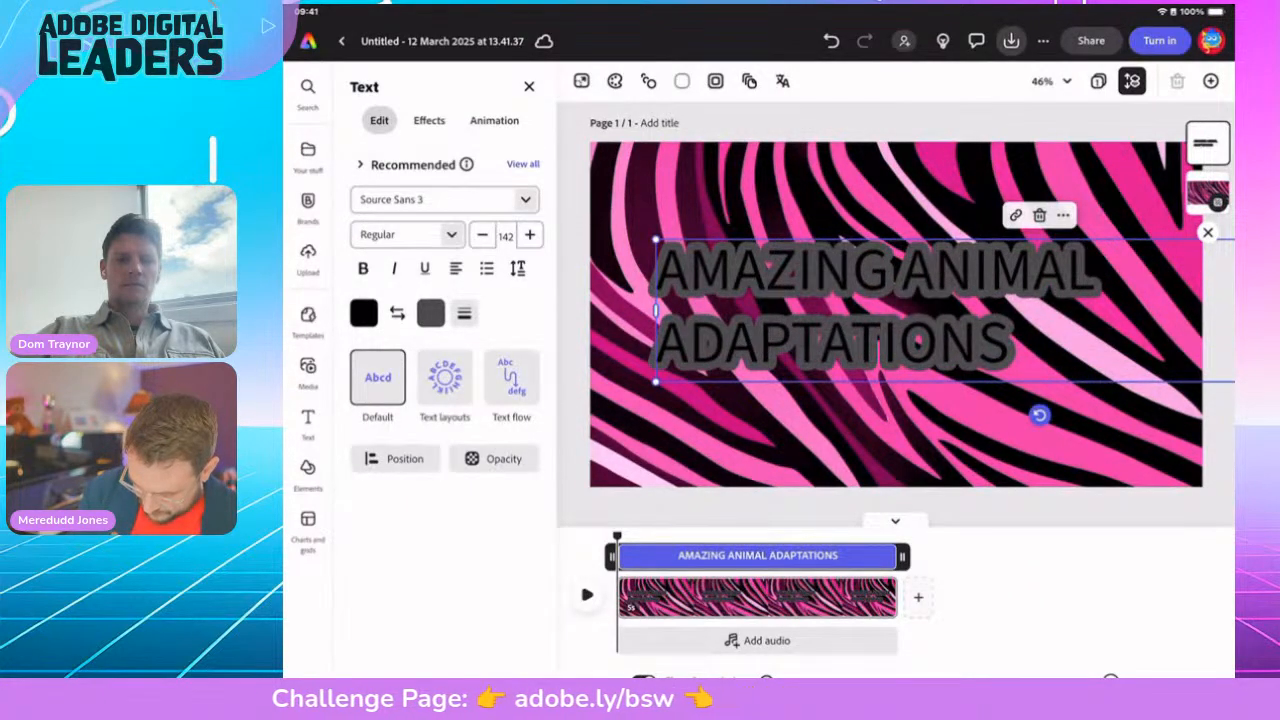
Step: Sample light pink from the zebra background as the title's outline colour
click(430, 313)
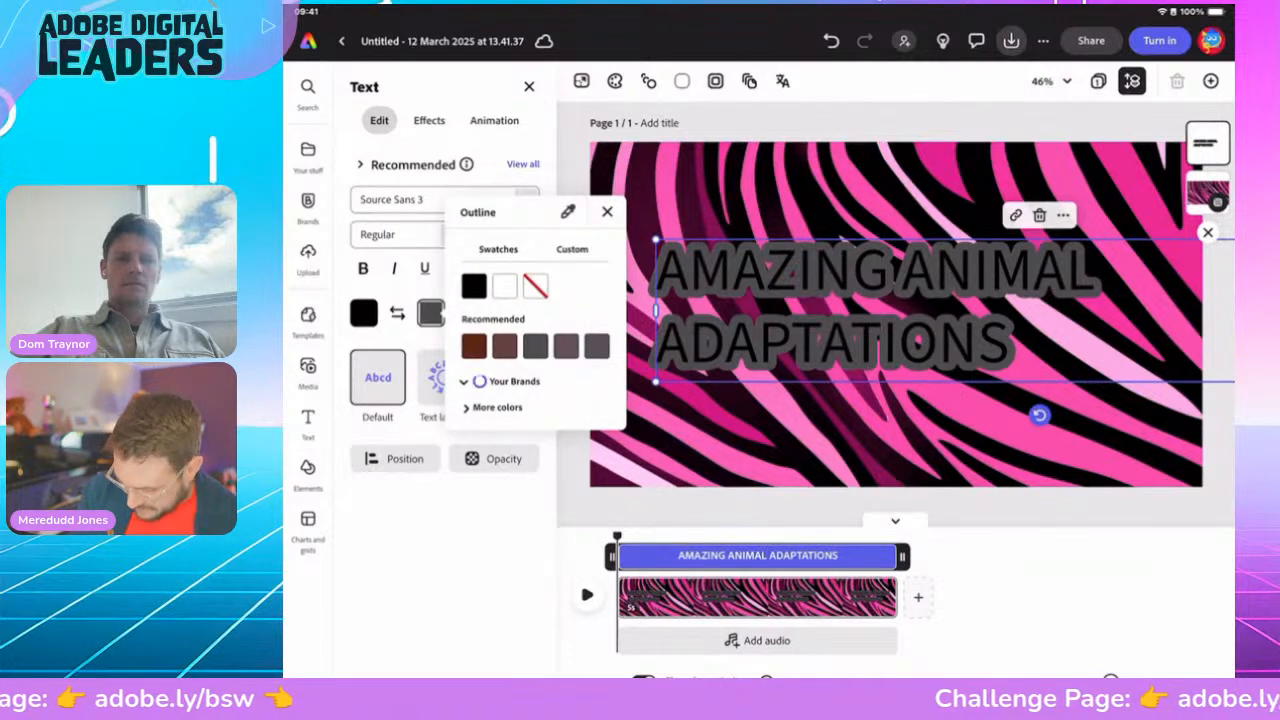
click(897, 315)
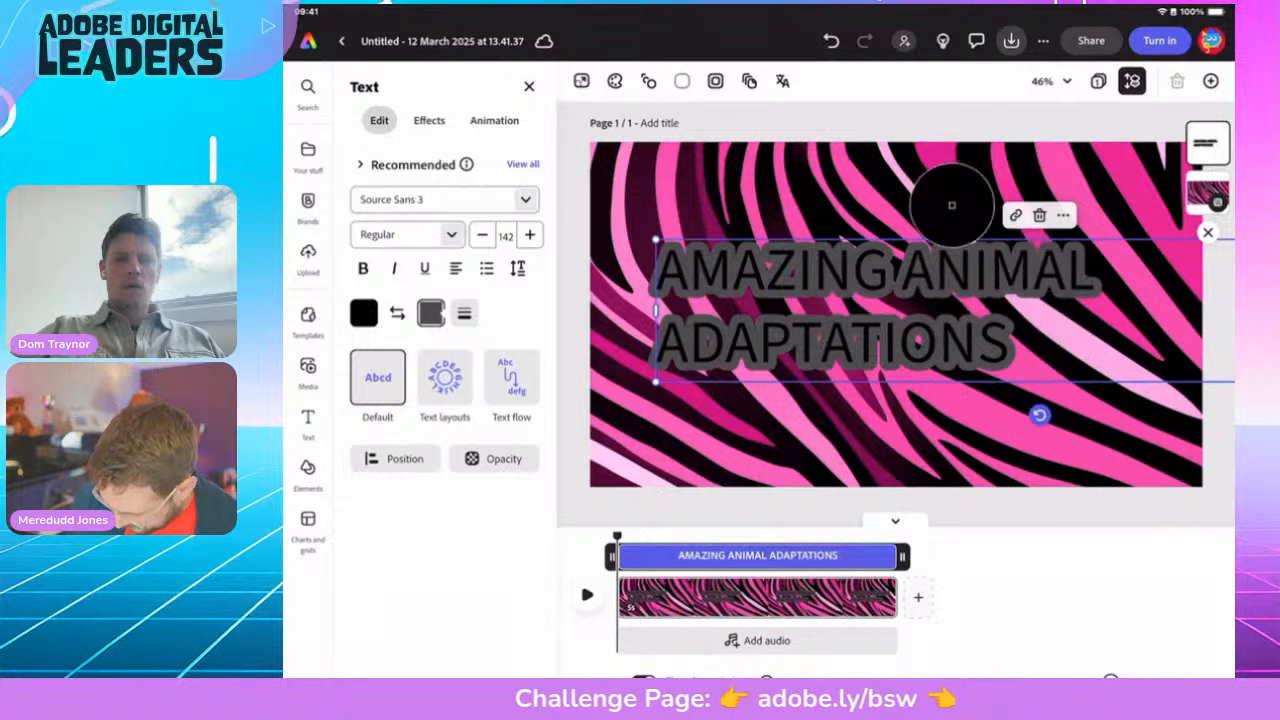
click(882, 204)
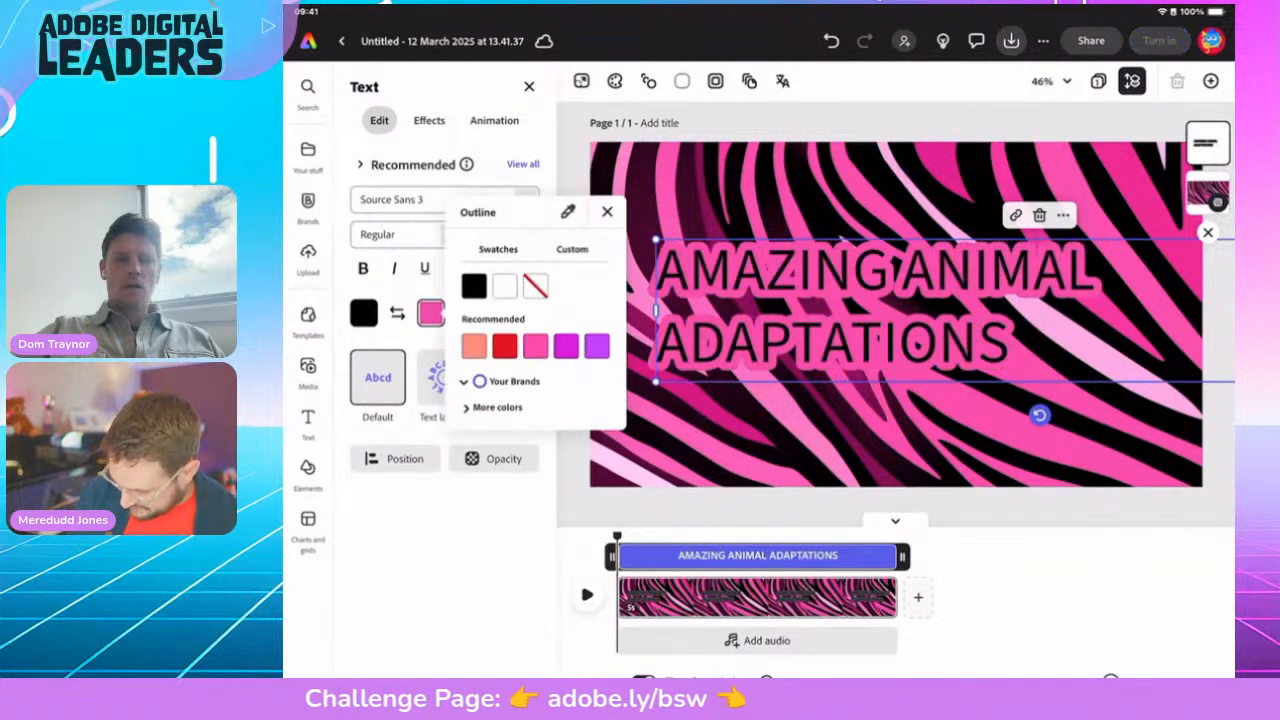
click(894, 314)
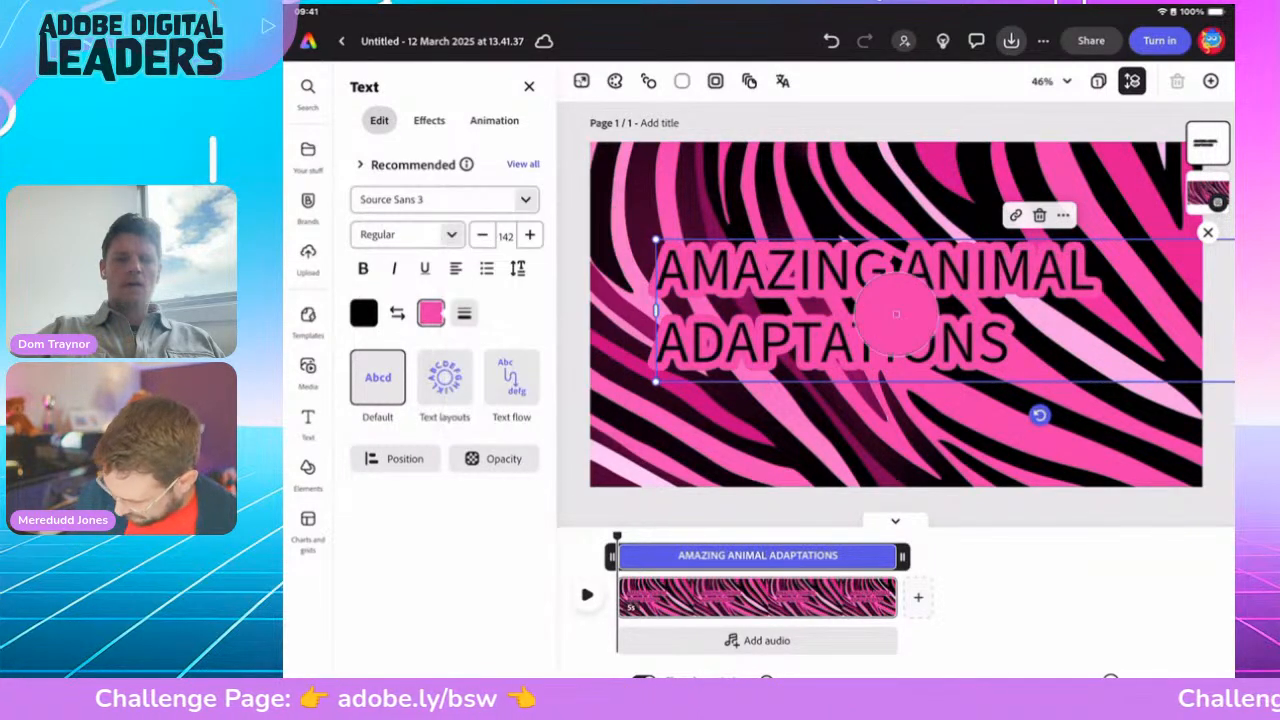
click(1078, 346)
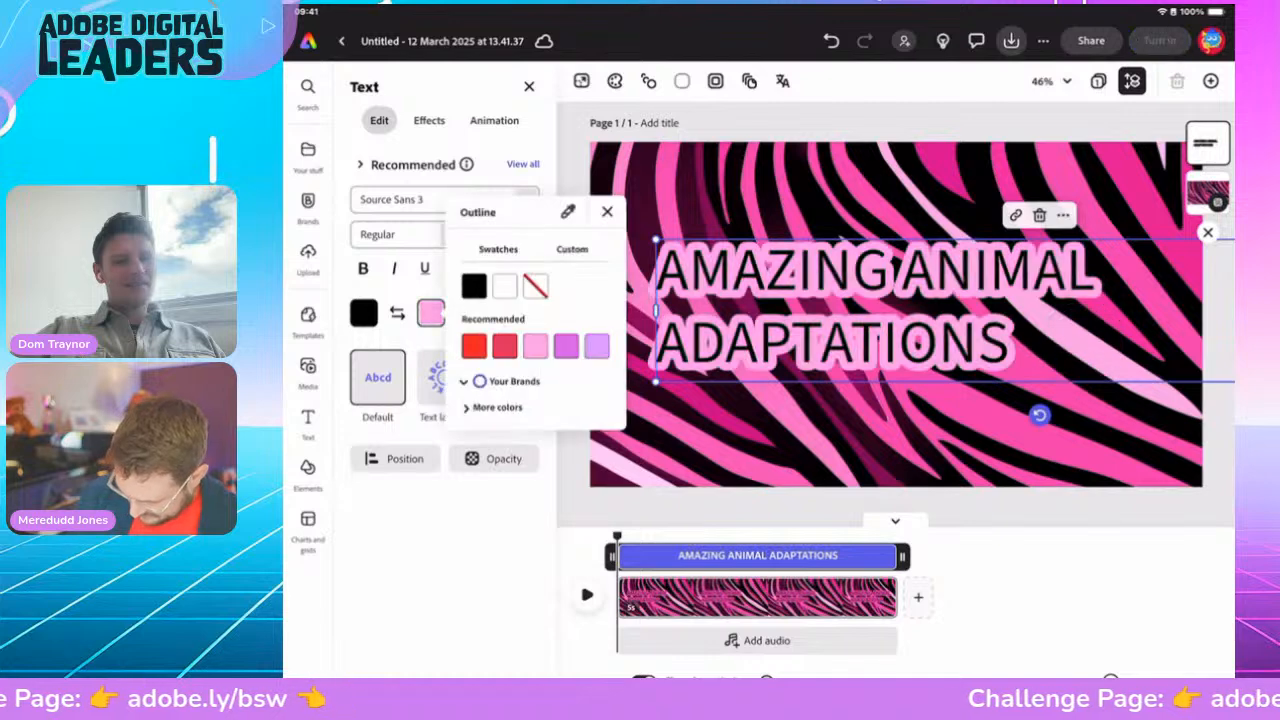
click(607, 212)
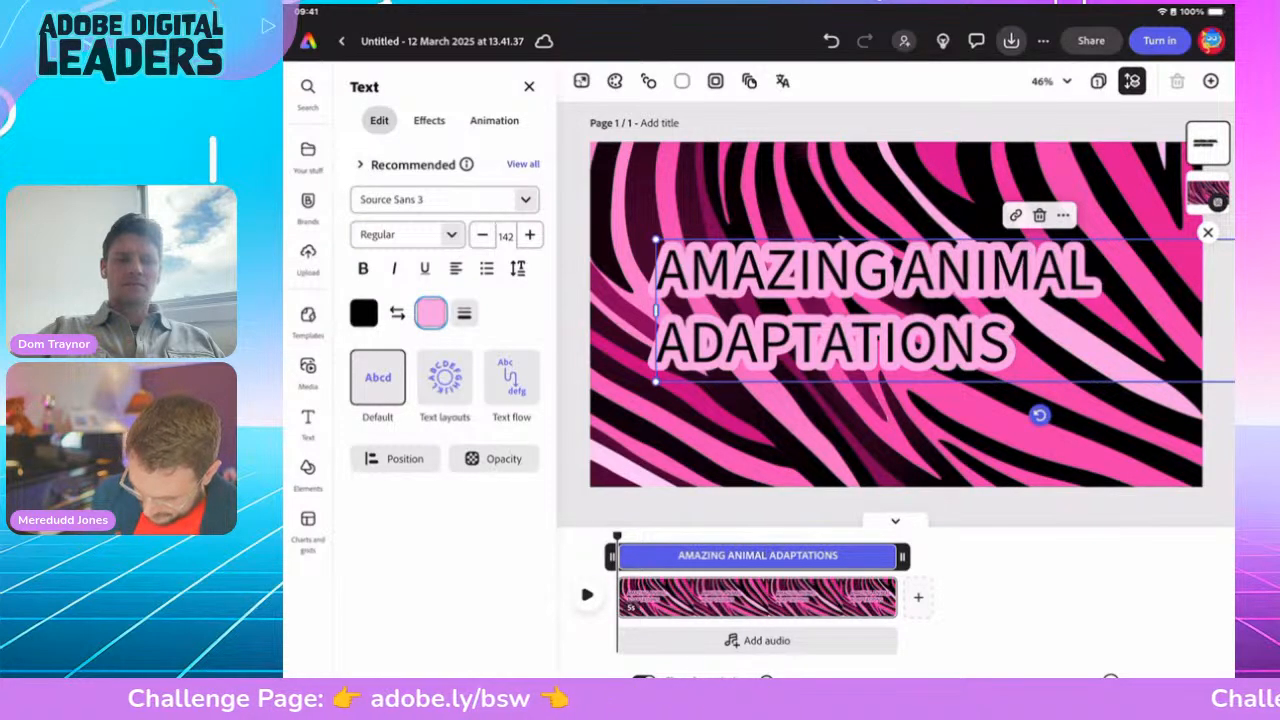
Step: Find Oswald Heavy in the font list and apply it to the title
click(526, 200)
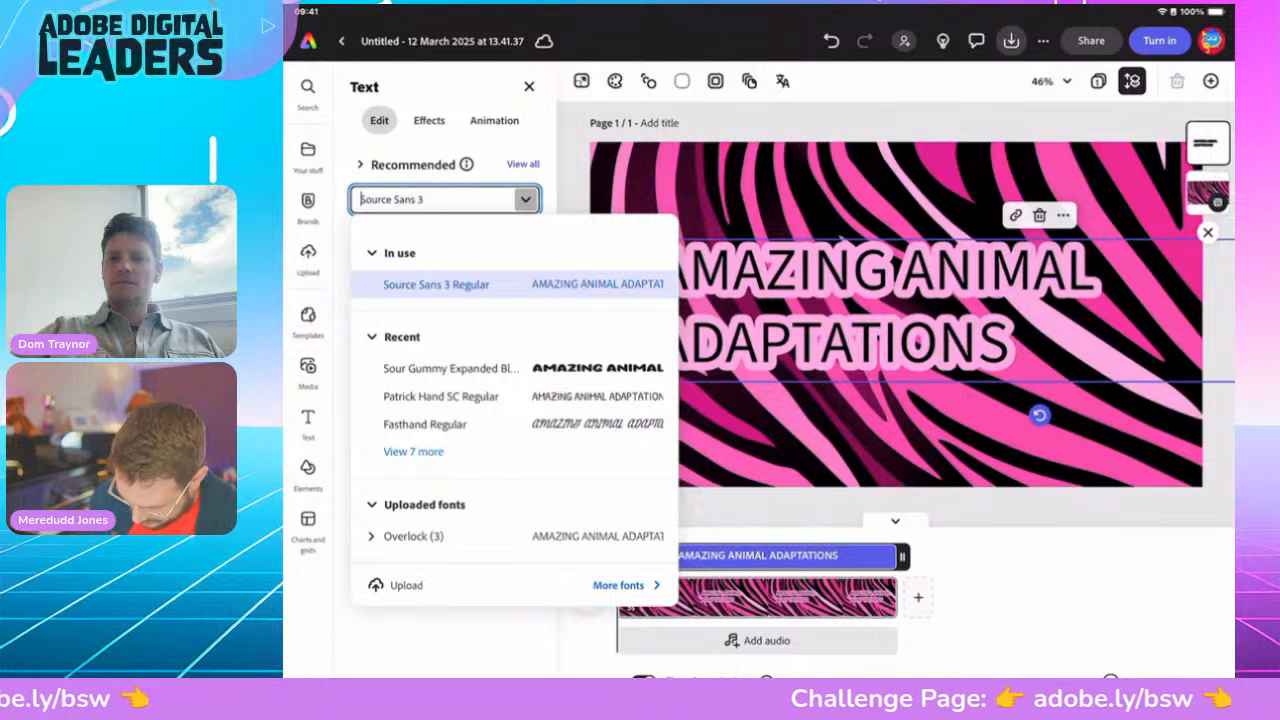
scroll(510, 400, down, 10)
scroll(510, 390, down, 8)
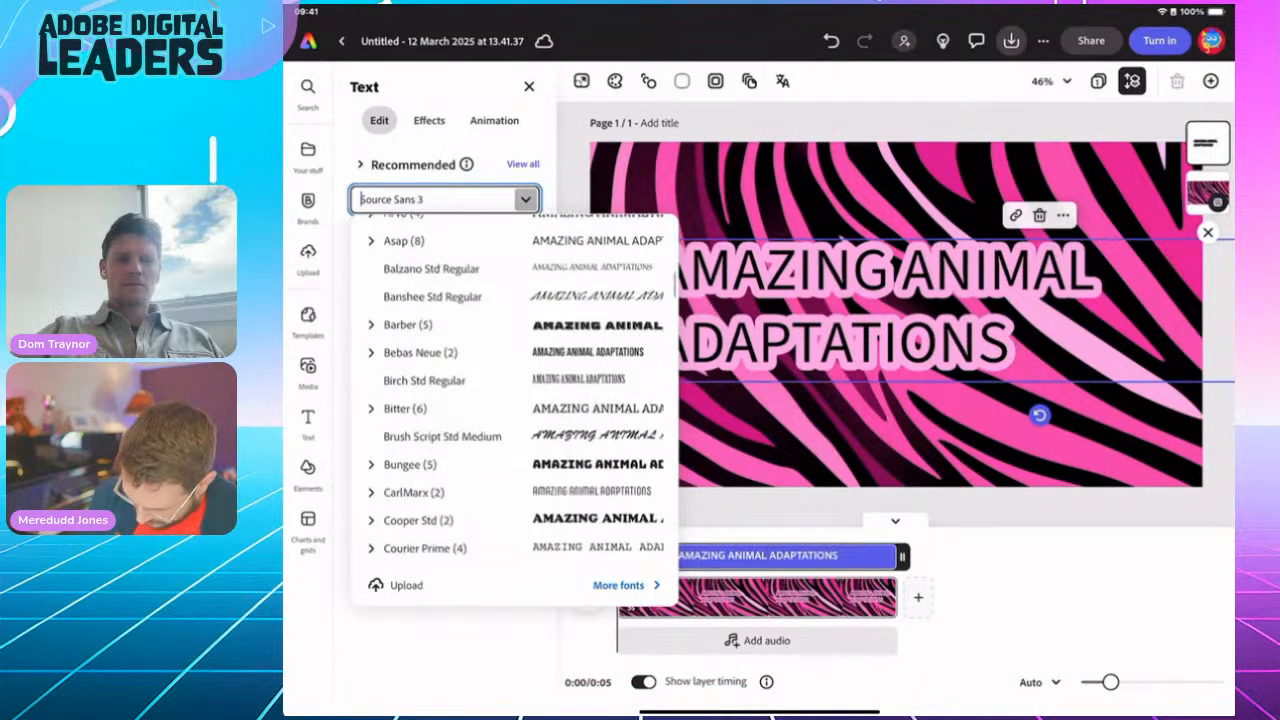
scroll(510, 390, down, 5)
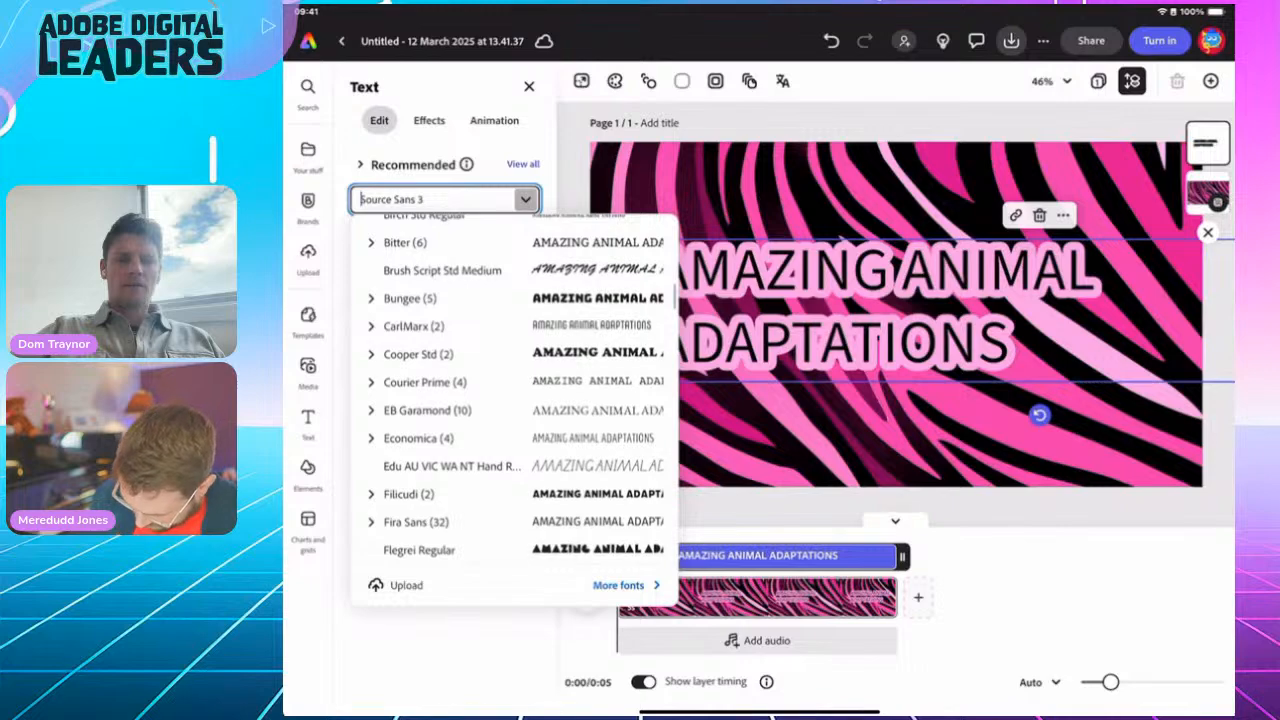
scroll(510, 390, down, 5)
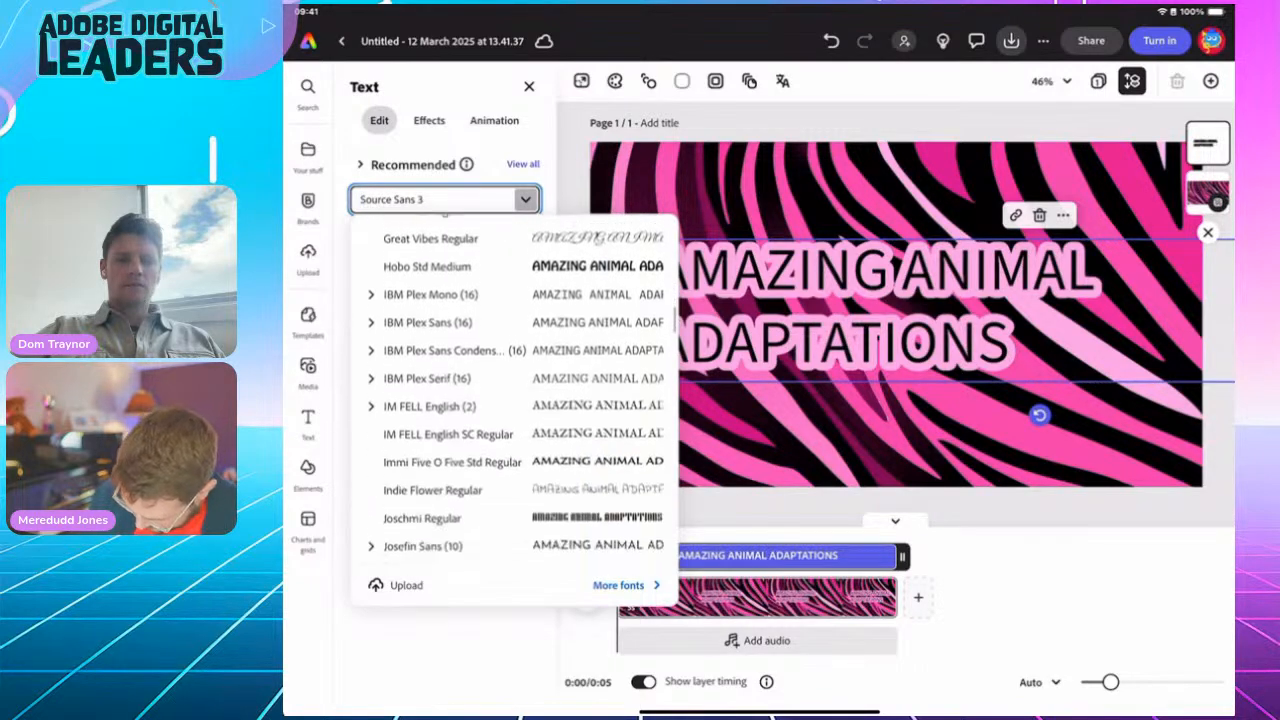
scroll(510, 390, down, 6)
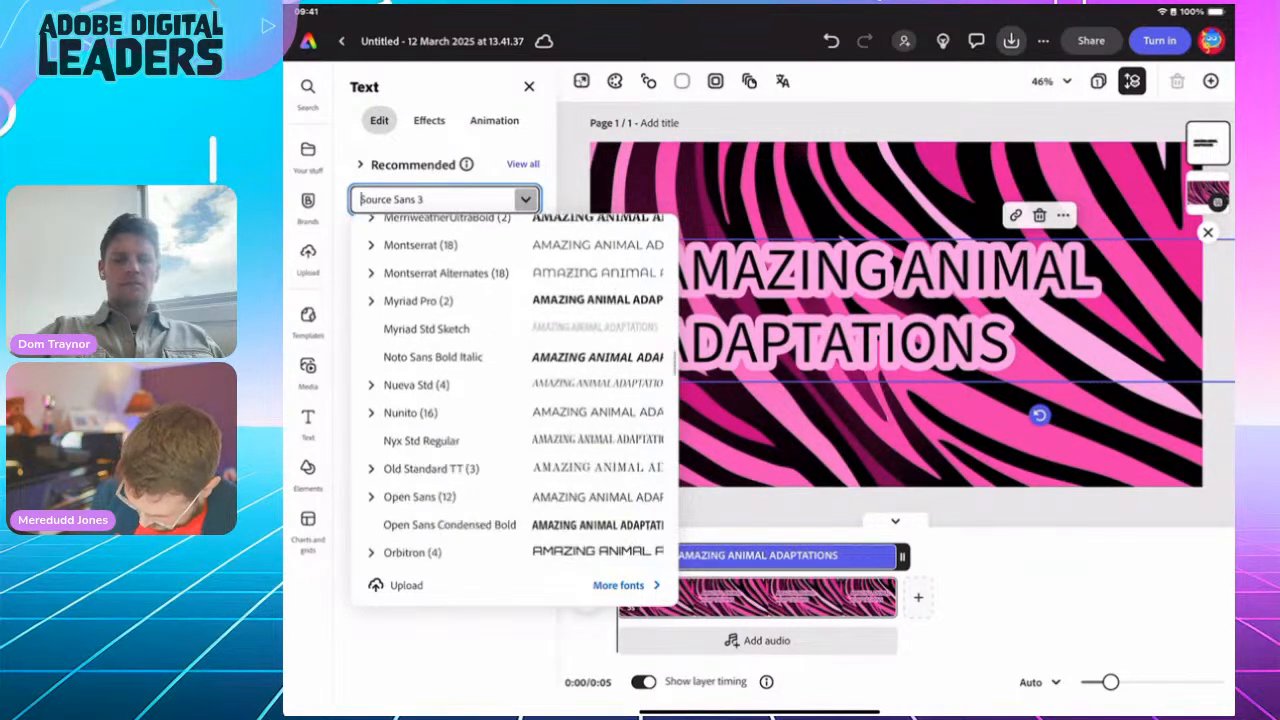
scroll(510, 390, down, 6)
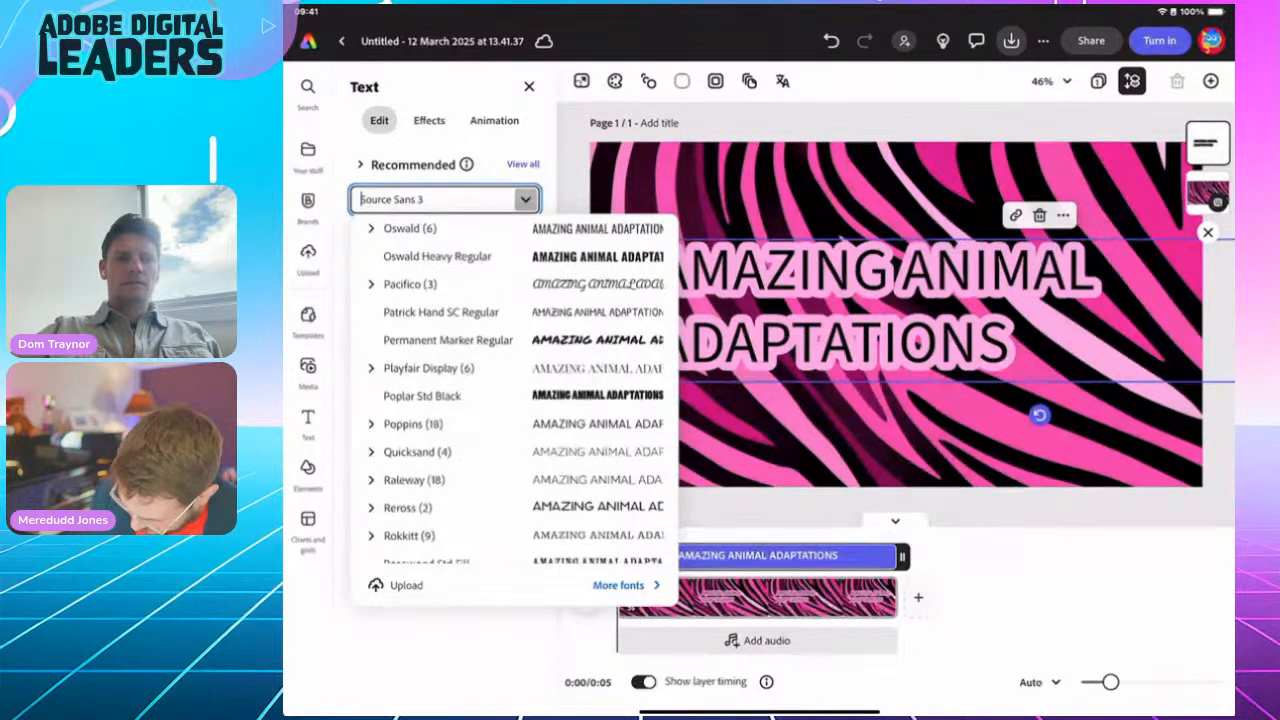
click(437, 256)
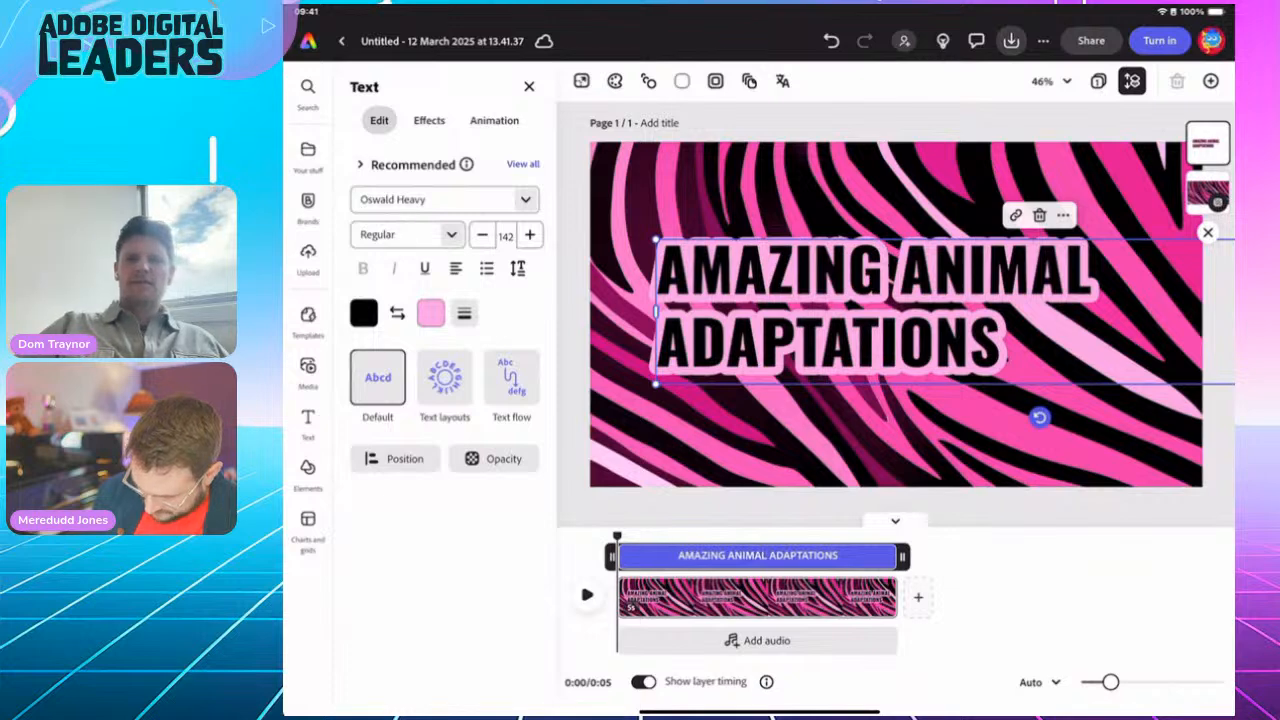
Step: Set the title's text layout to Dynamic so it scales to fill its box
click(444, 377)
click(512, 446)
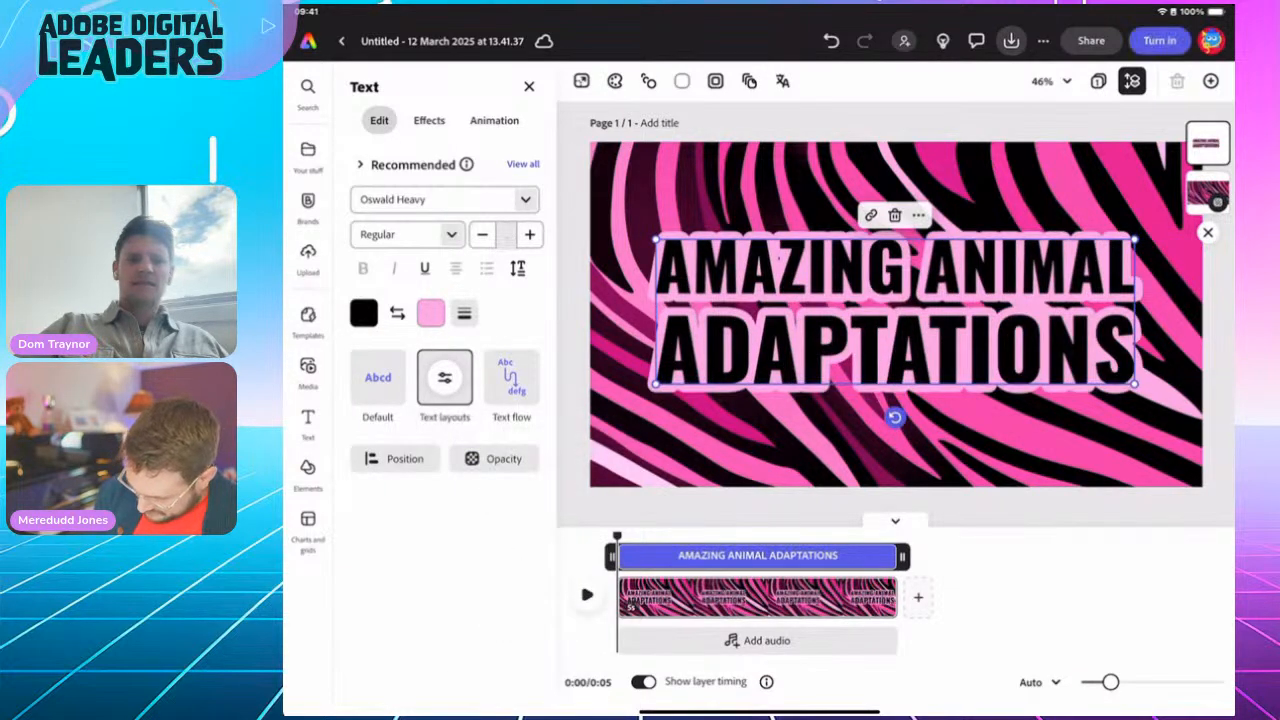
click(444, 377)
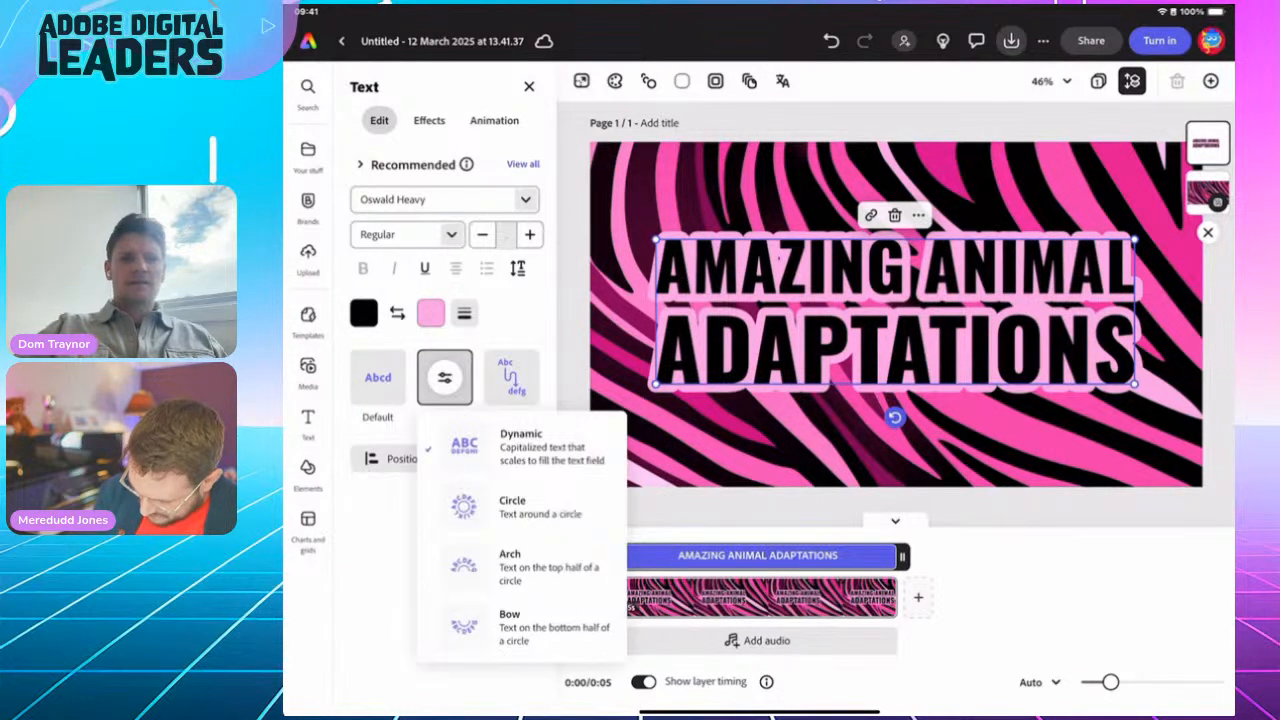
click(444, 377)
Step: Tilt the title about 10° counter-clockwise and enlarge it
drag(895, 417, 917, 416)
drag(647, 286, 603, 281)
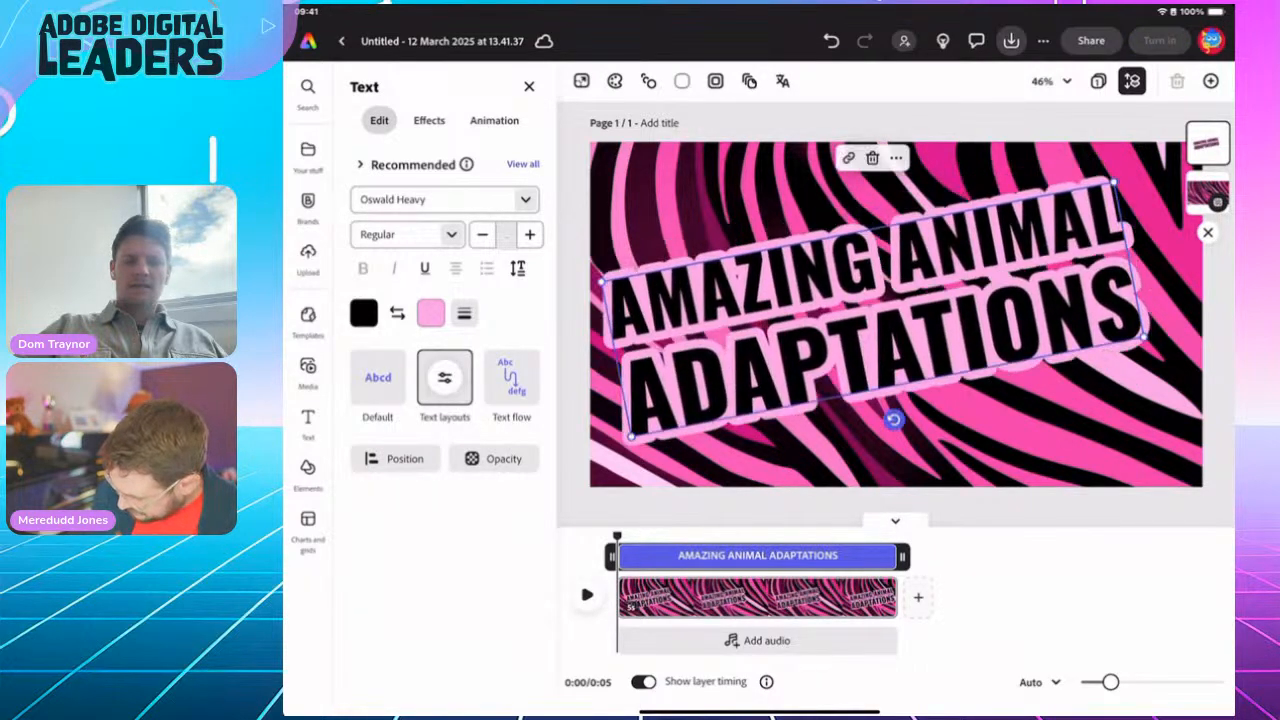
mouse_move(880, 315)
mouse_down()
mouse_move(903, 318)
mouse_move(891, 320)
mouse_up()
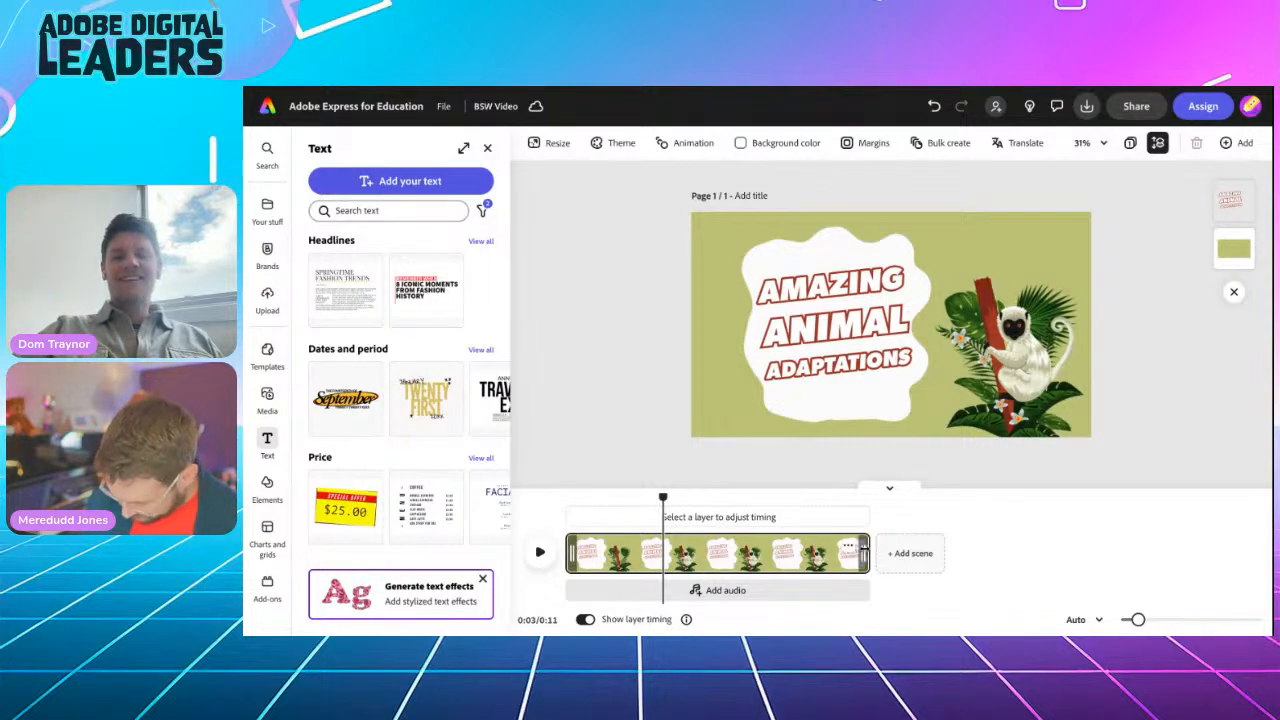
Step: Trim the lemur title scene to about 5 seconds and play it from 0:00
drag(864, 549, 729, 540)
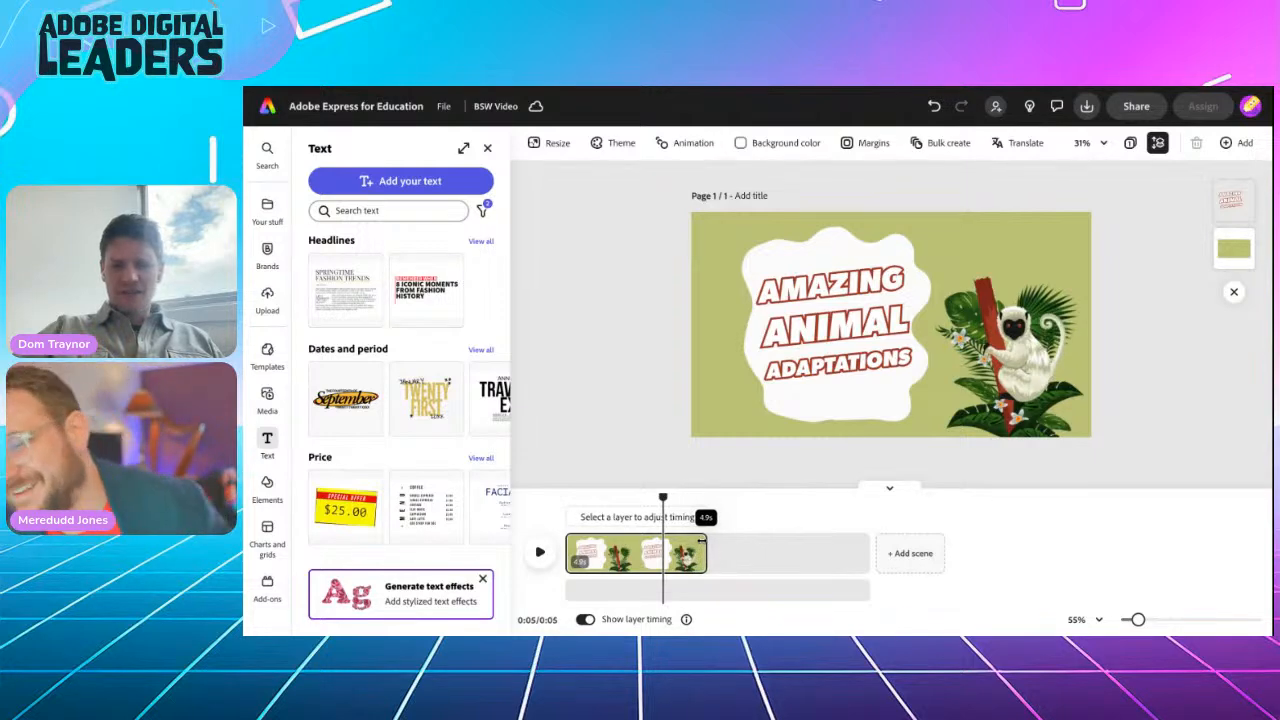
drag(697, 540, 748, 540)
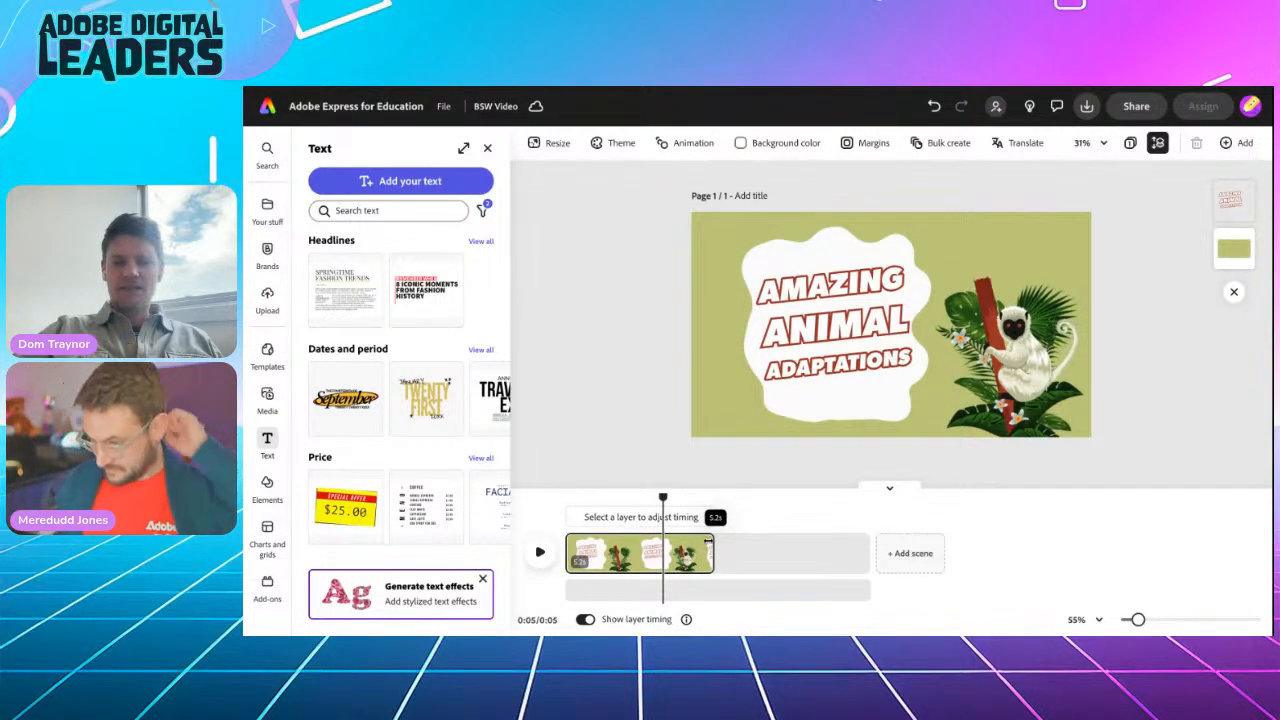
drag(703, 541, 704, 543)
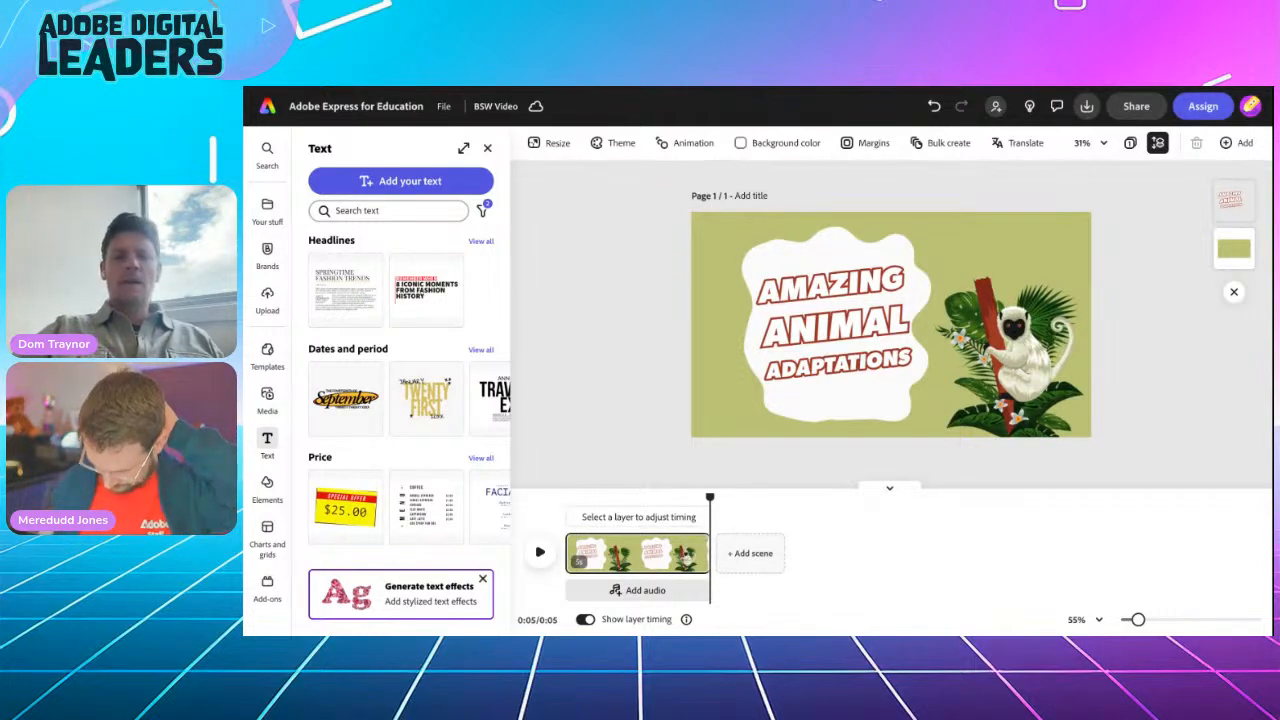
drag(710, 498, 535, 503)
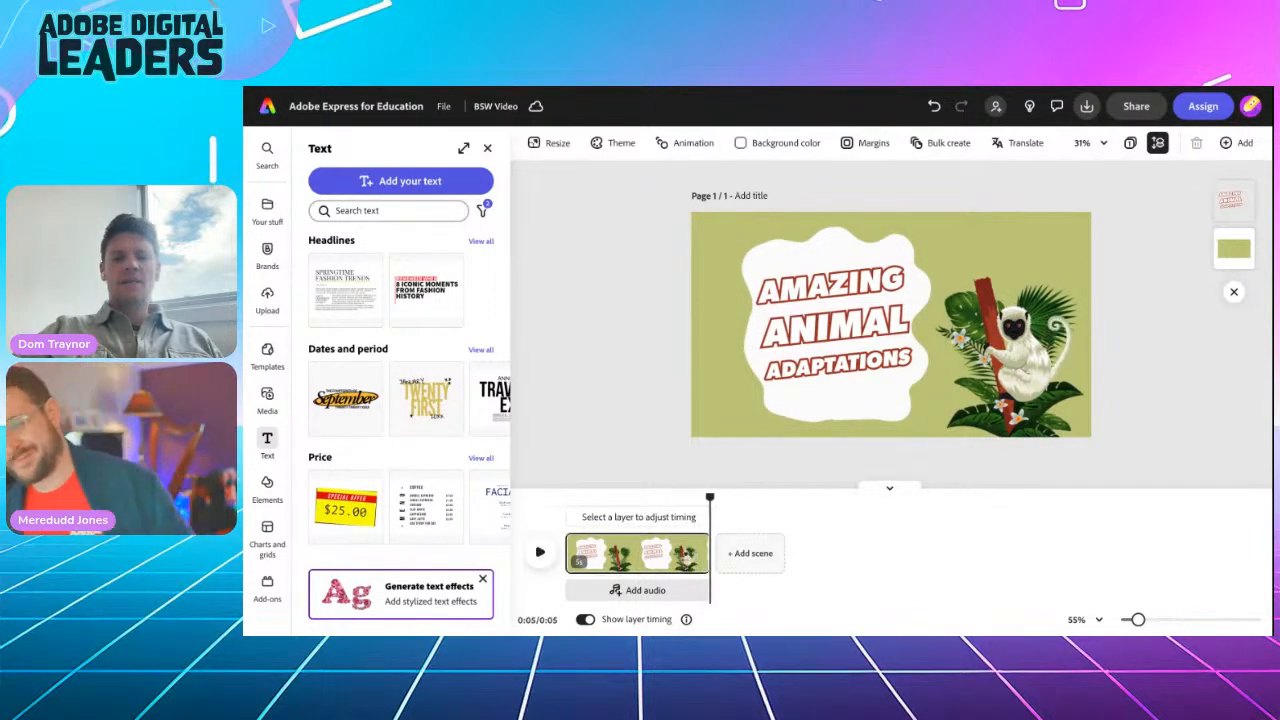
key(space)
key(space)
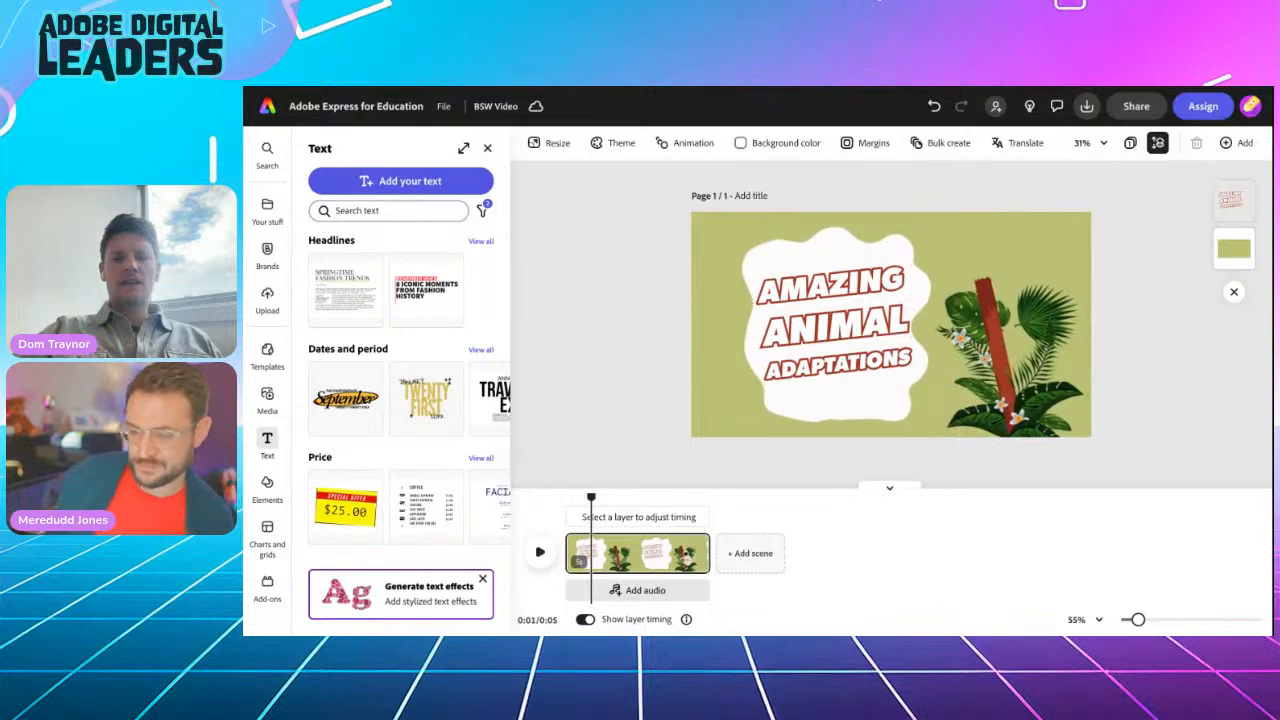
Step: Give the AMAZING ANIMAL ADAPTATIONS title a Grow entrance animation and preview it
click(826, 316)
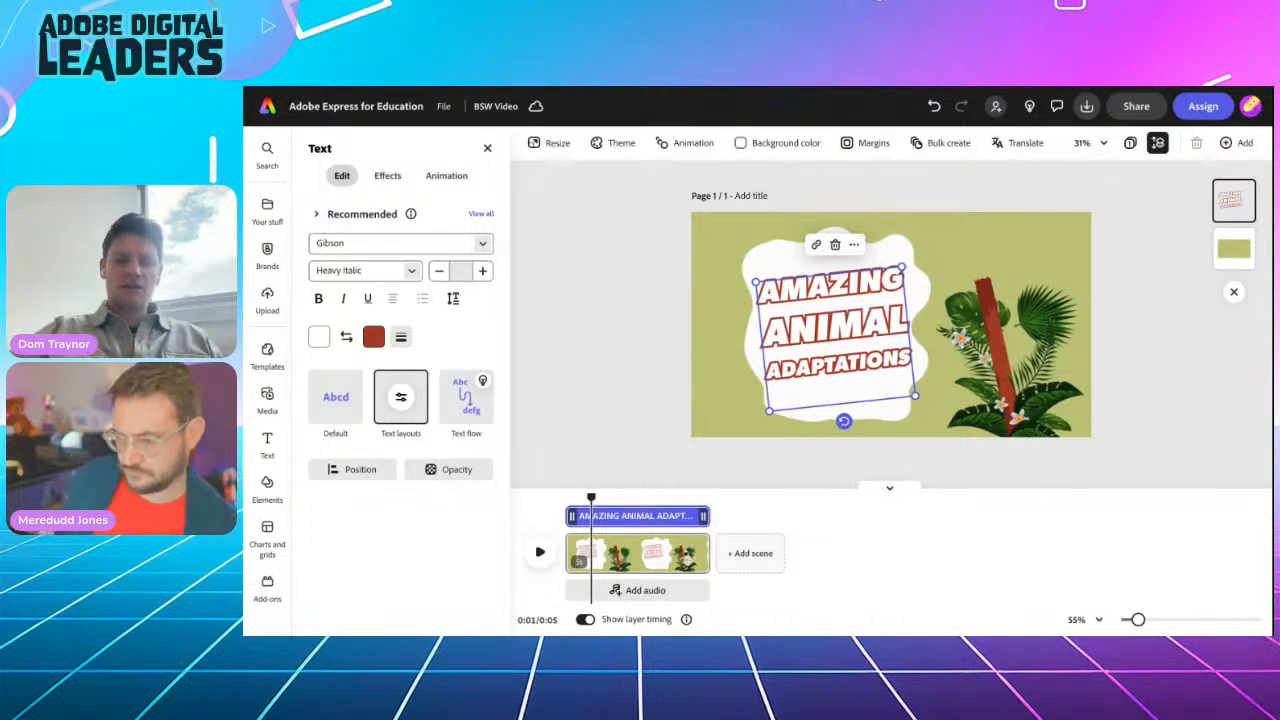
mouse_move(590, 498)
mouse_down()
mouse_move(564, 498)
mouse_move(585, 497)
mouse_up()
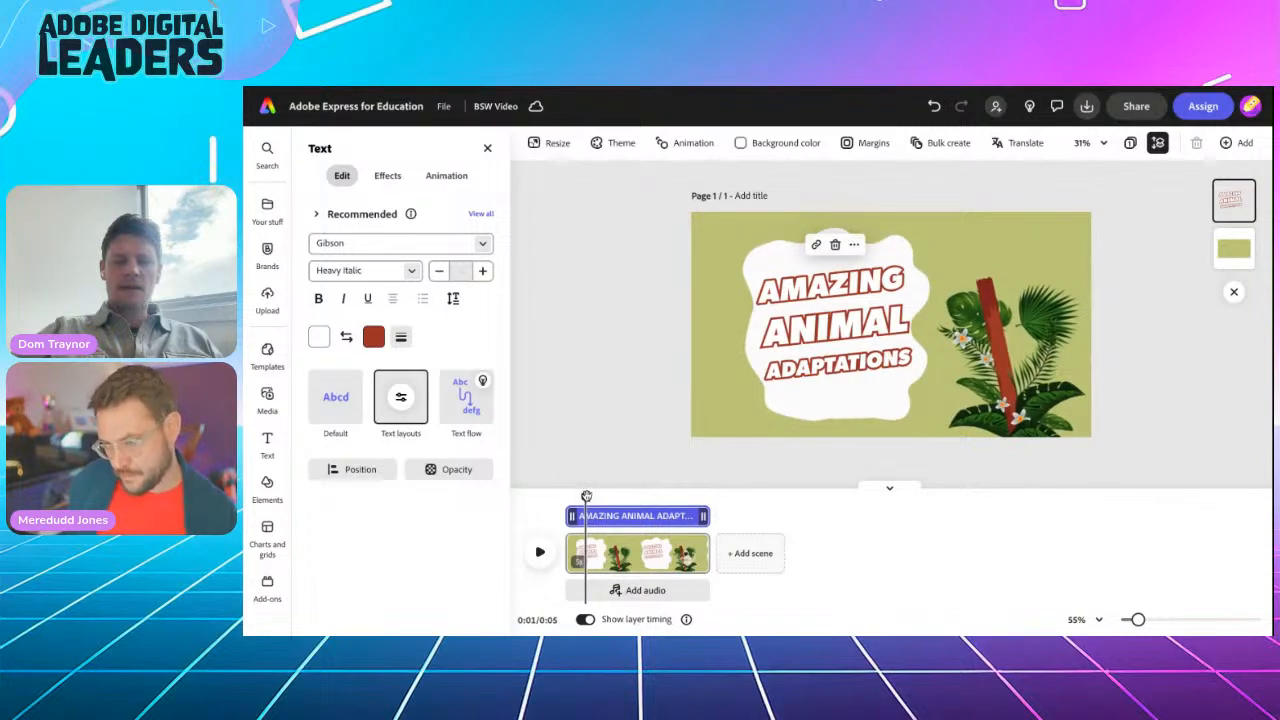
drag(585, 497, 566, 497)
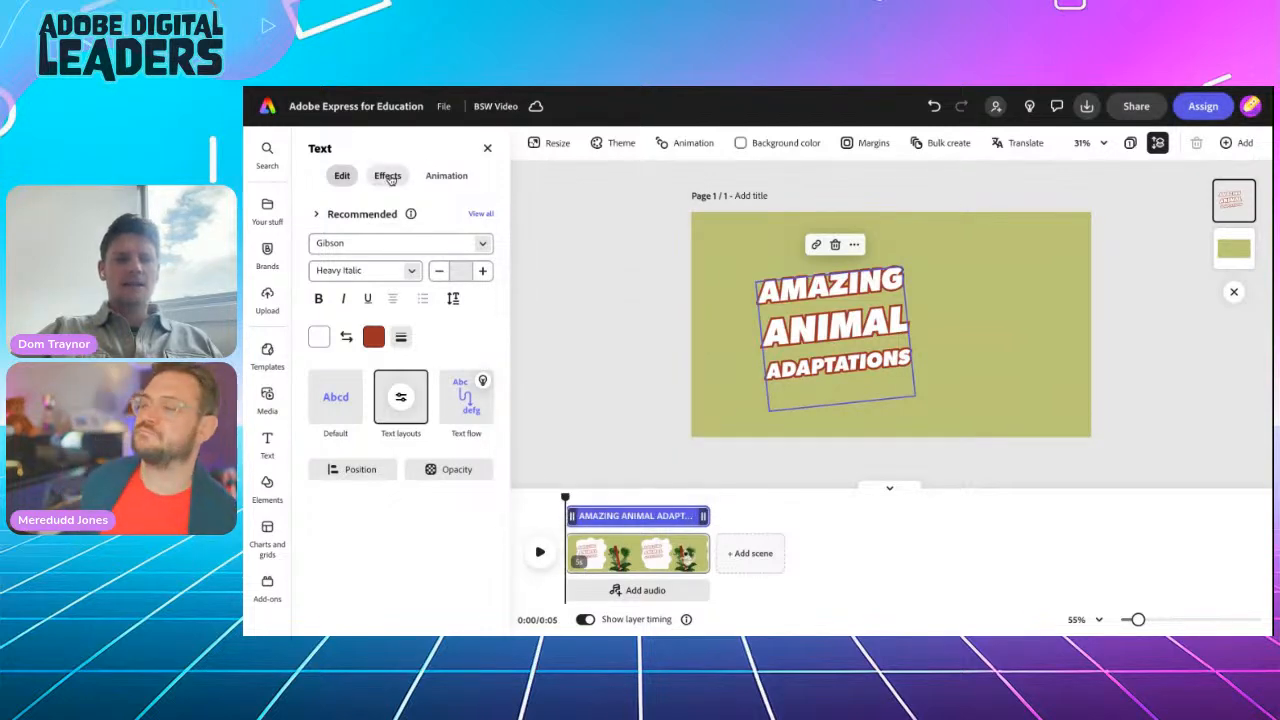
click(437, 177)
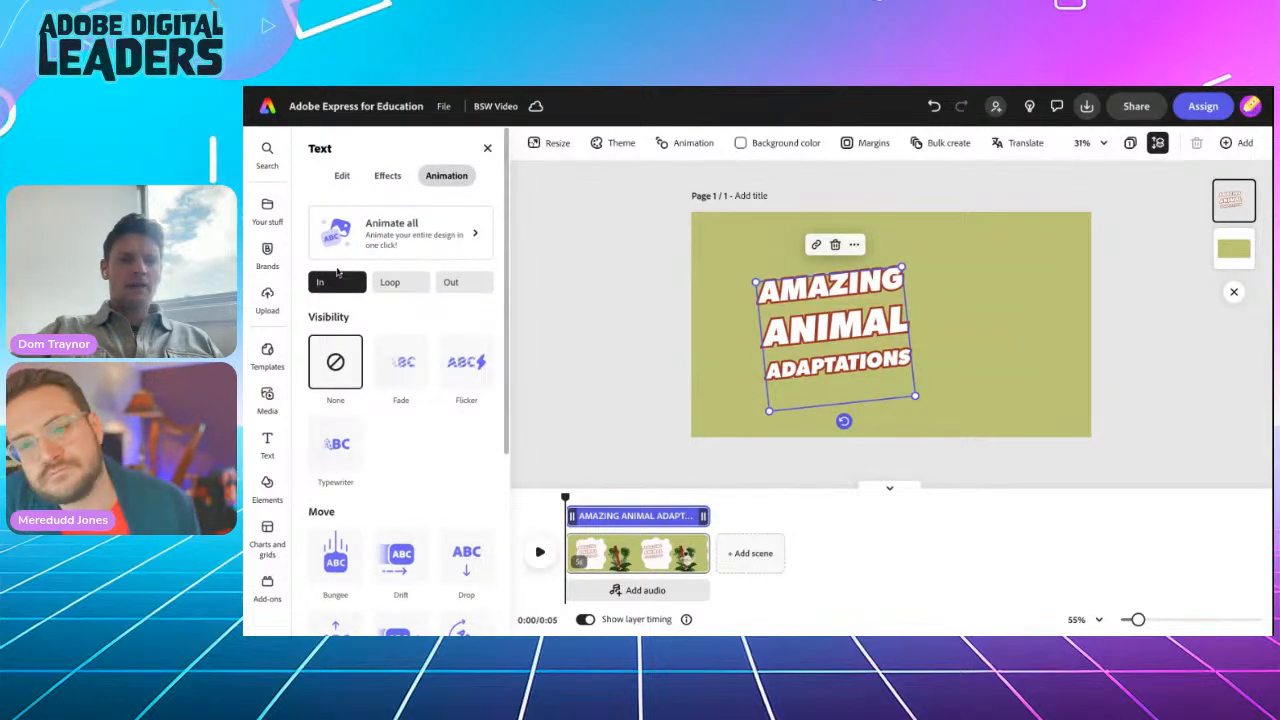
scroll(336, 486, down, 4)
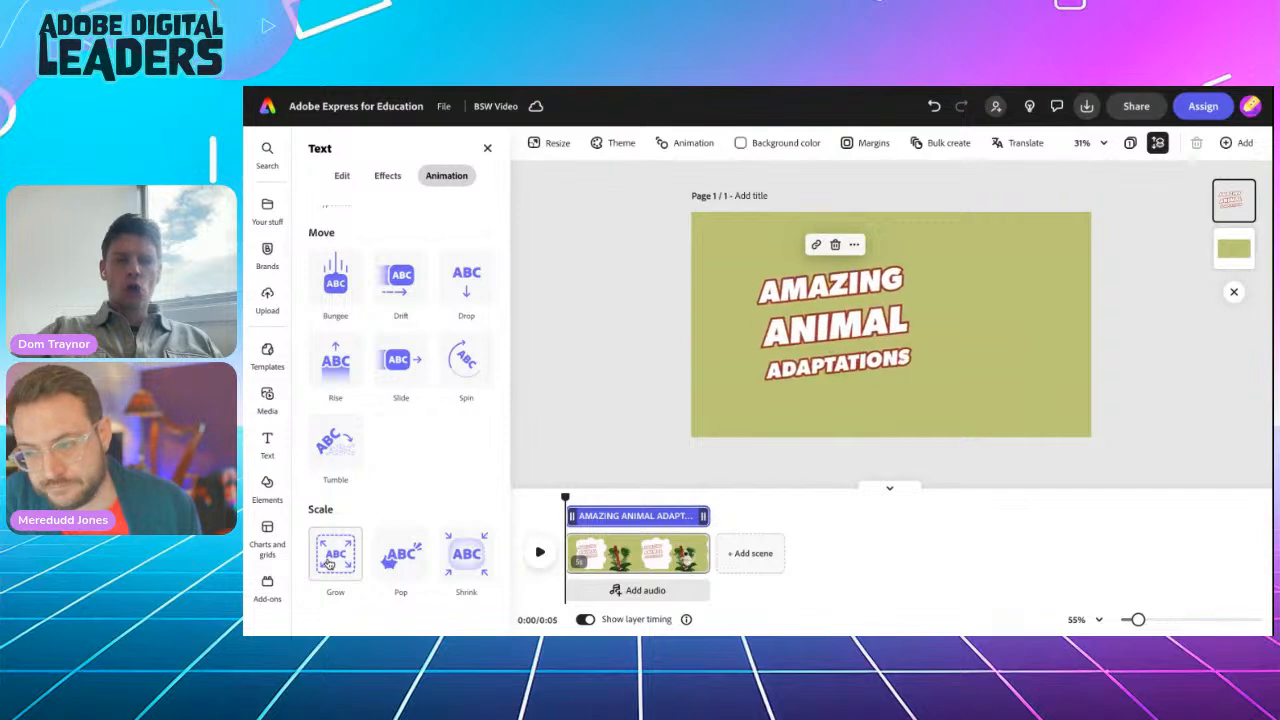
click(330, 563)
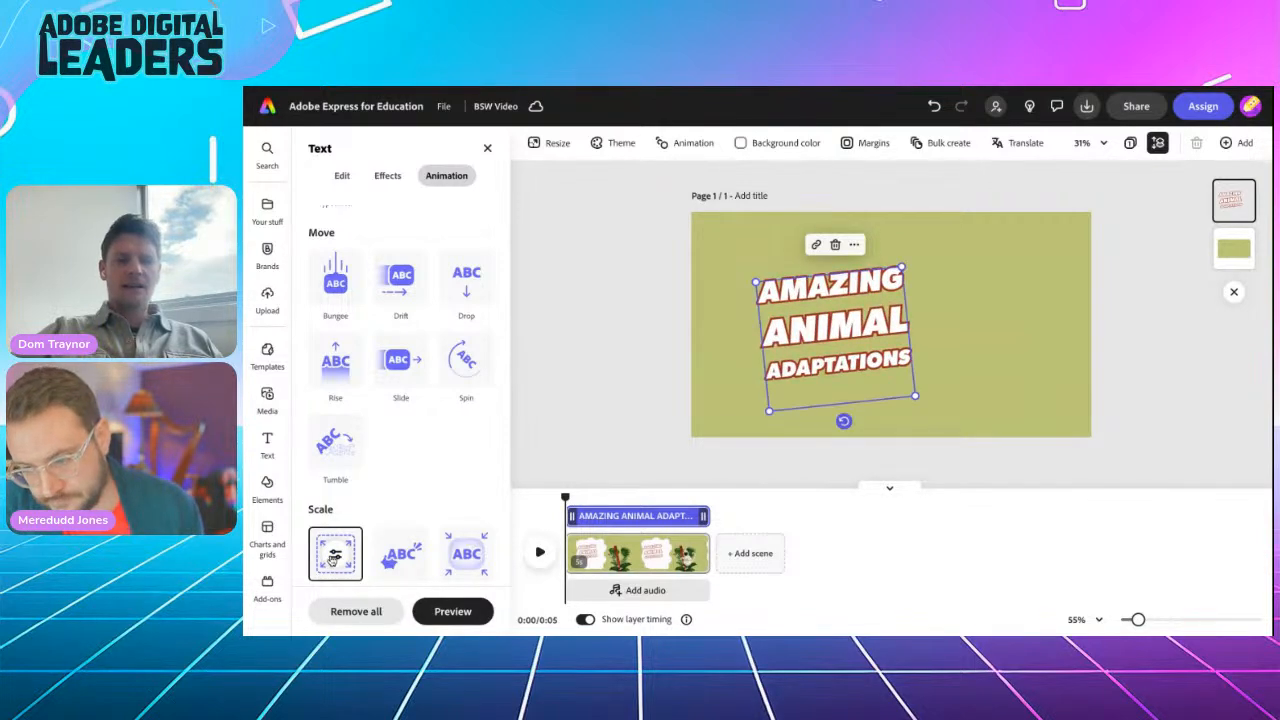
click(537, 555)
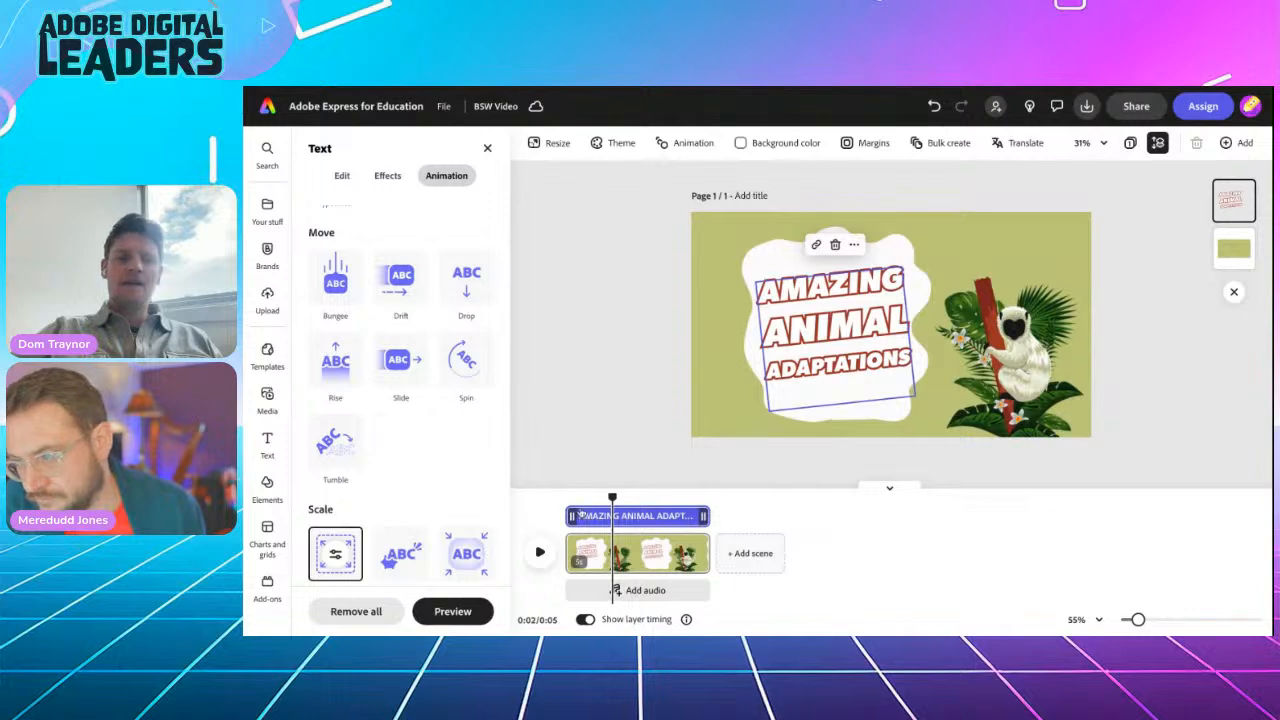
Step: Add a Wiggle loop animation, preview from the start, and add a blank second scene
scroll(420, 350, up, 3)
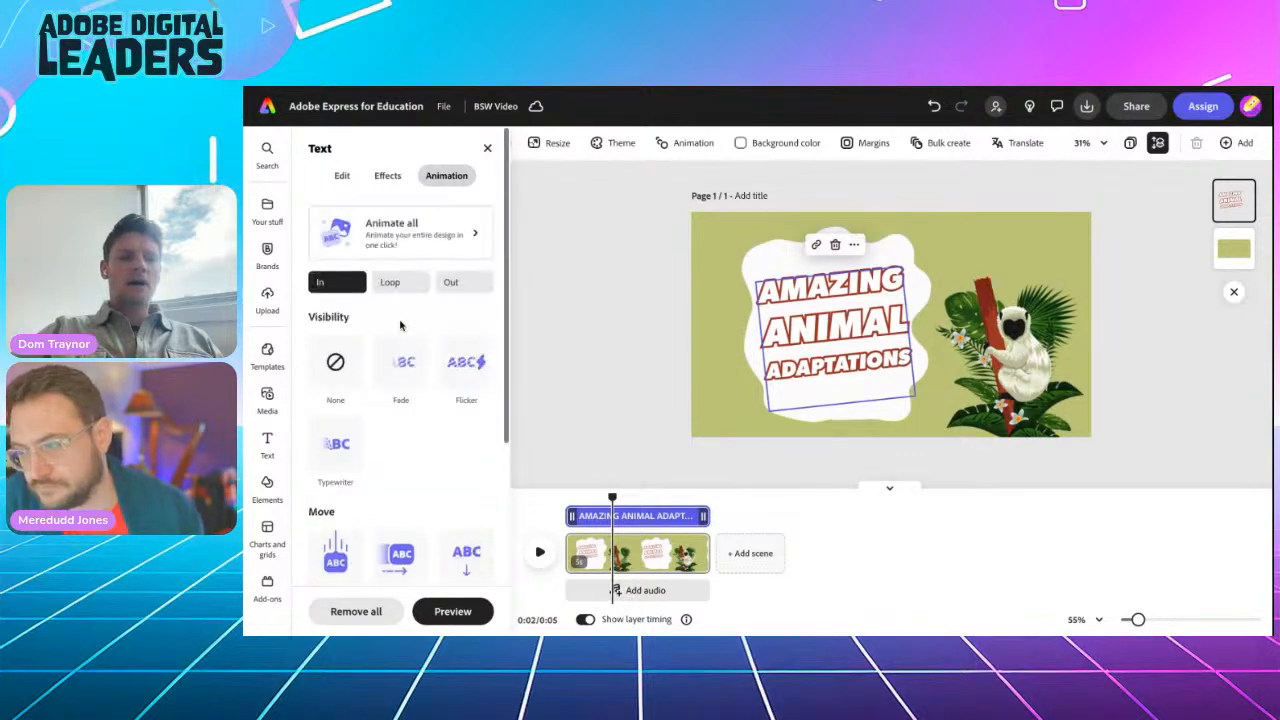
click(390, 283)
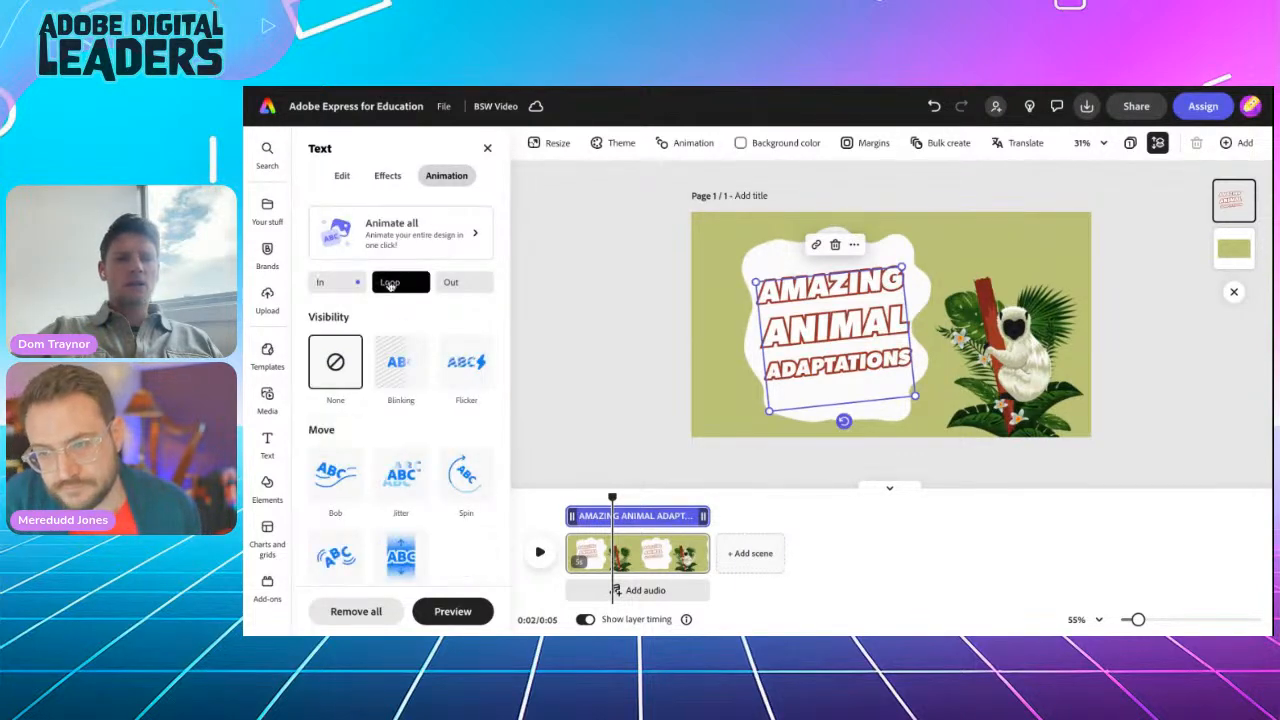
scroll(382, 420, down, 3)
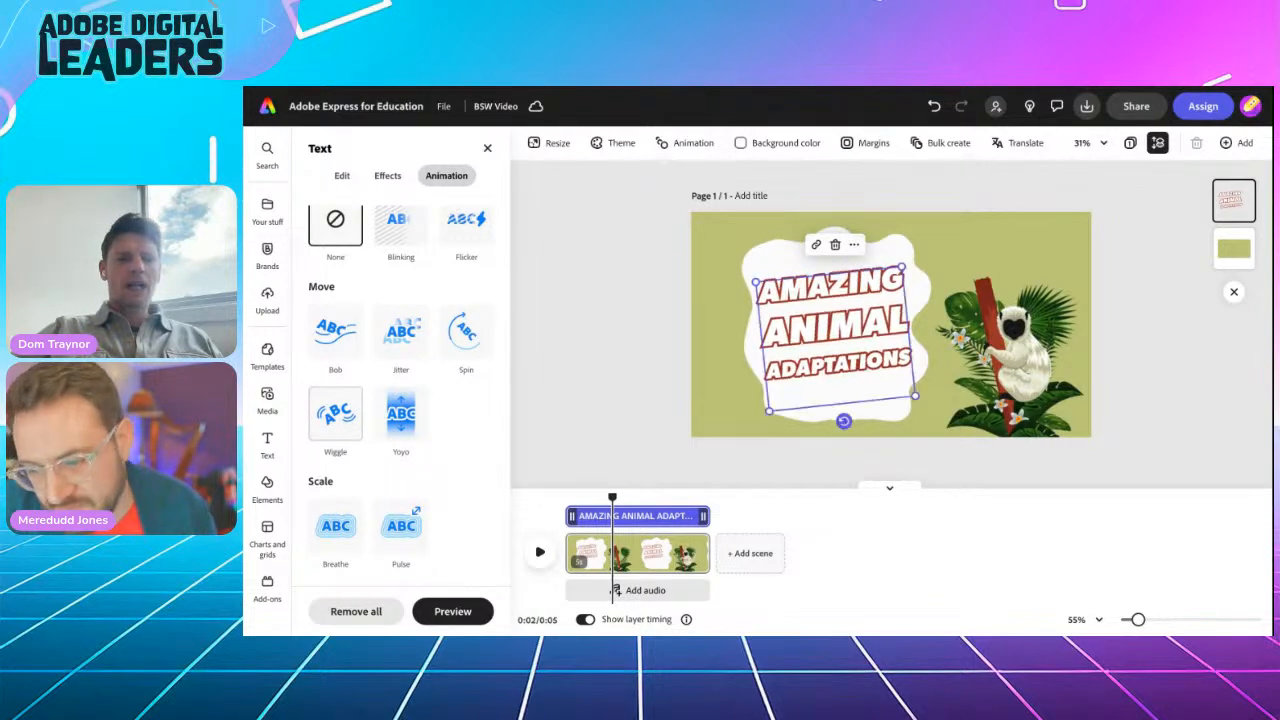
click(335, 413)
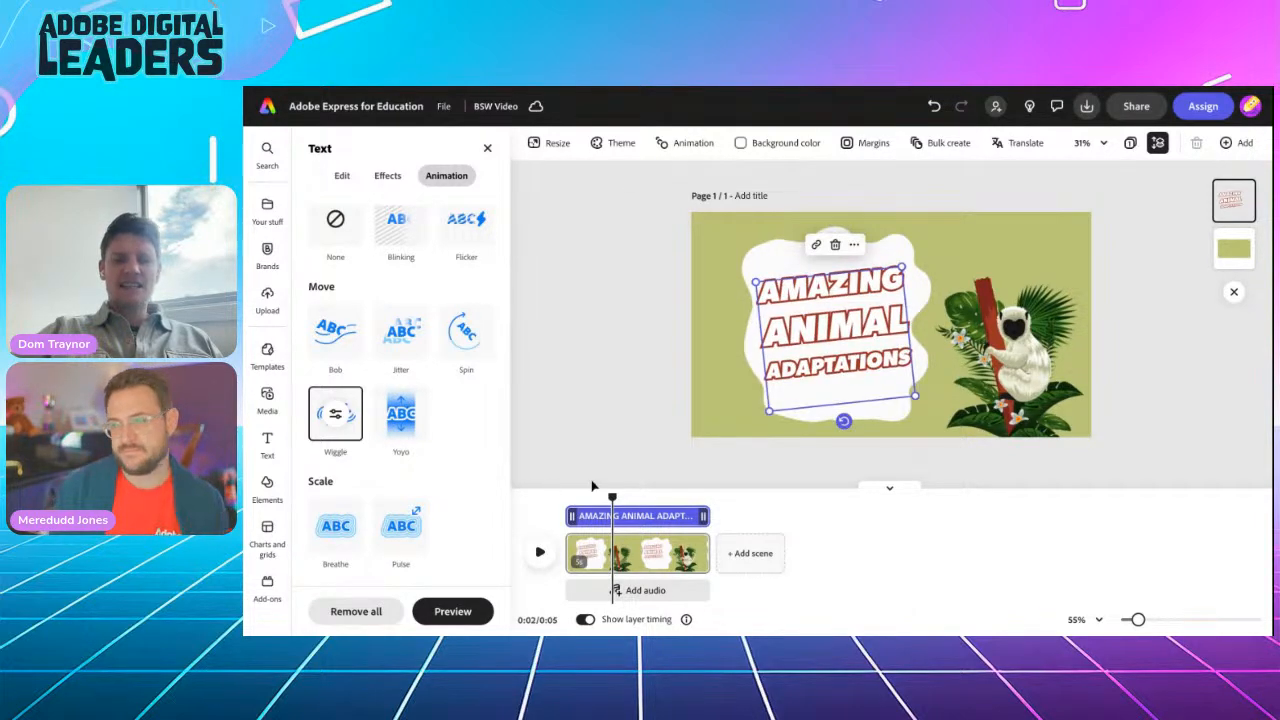
drag(611, 497, 557, 497)
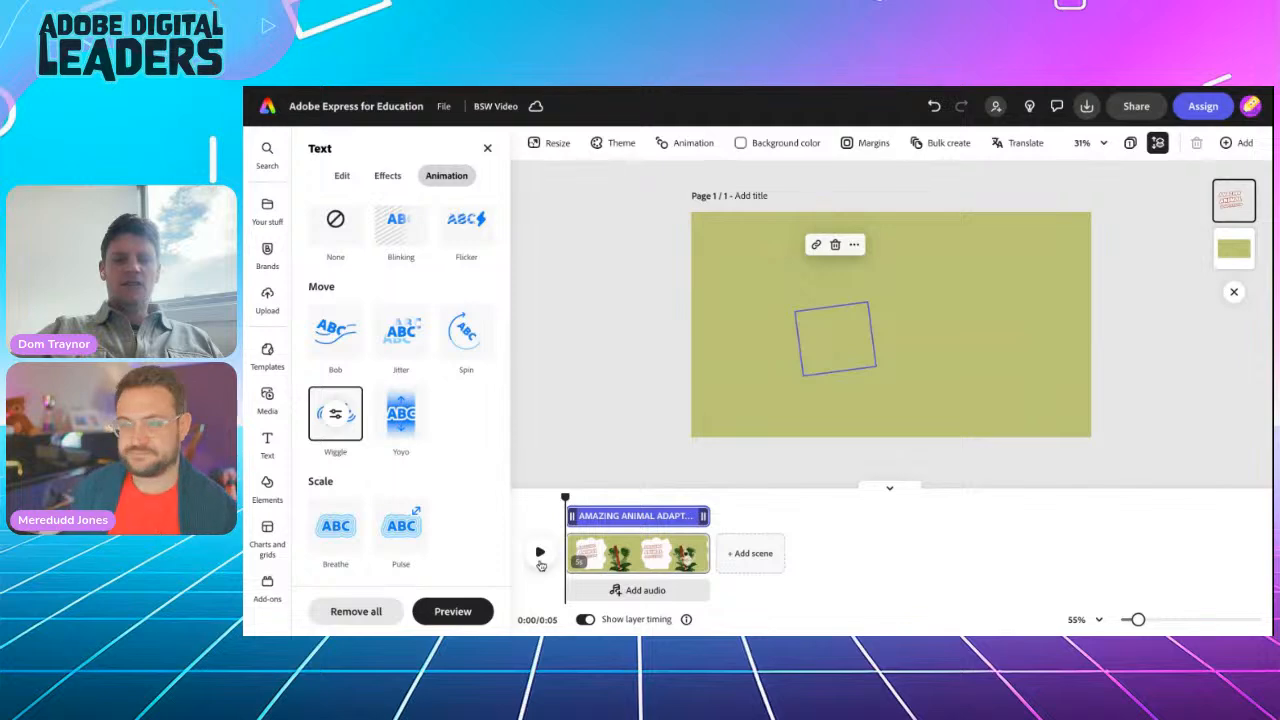
click(539, 554)
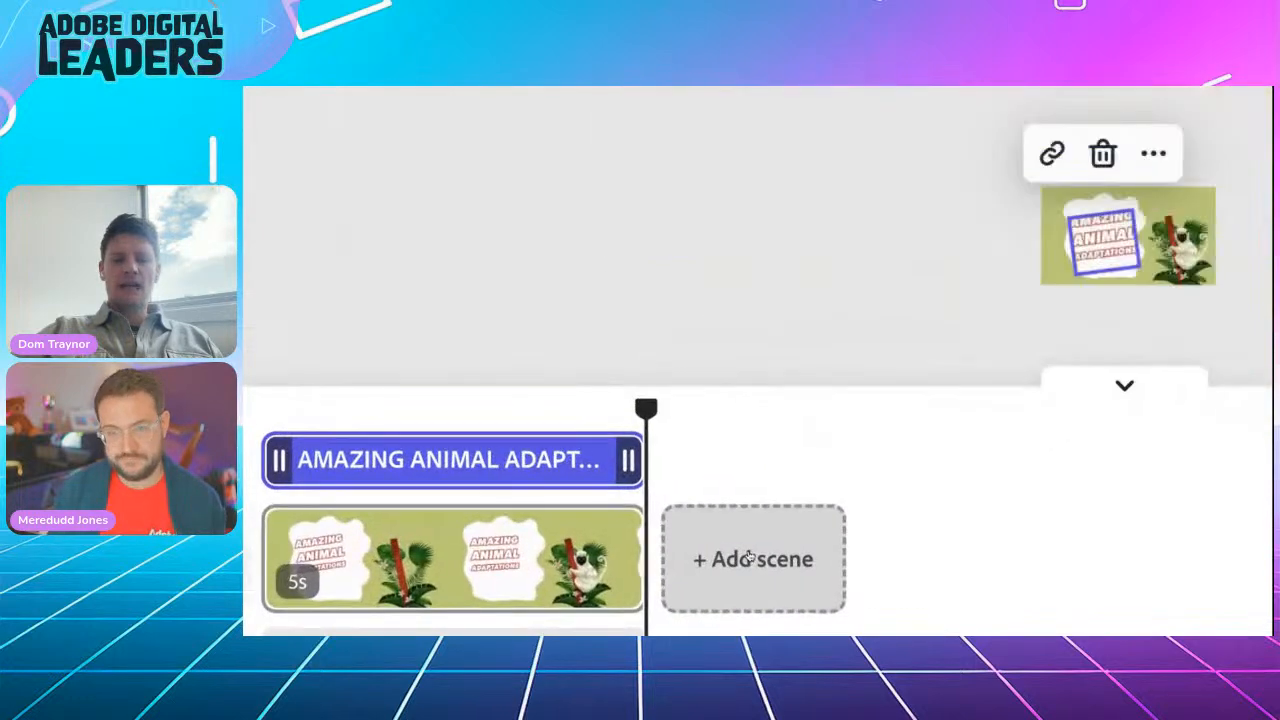
click(752, 563)
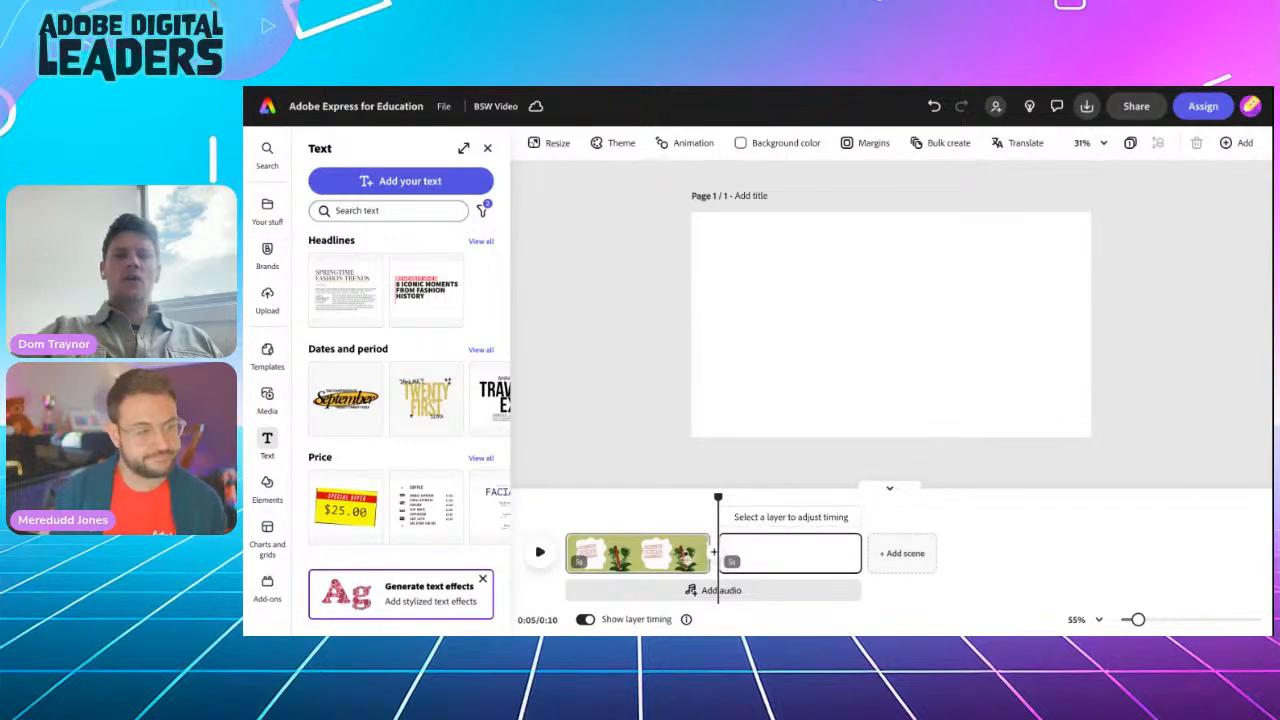
key(ctrl+Tab)
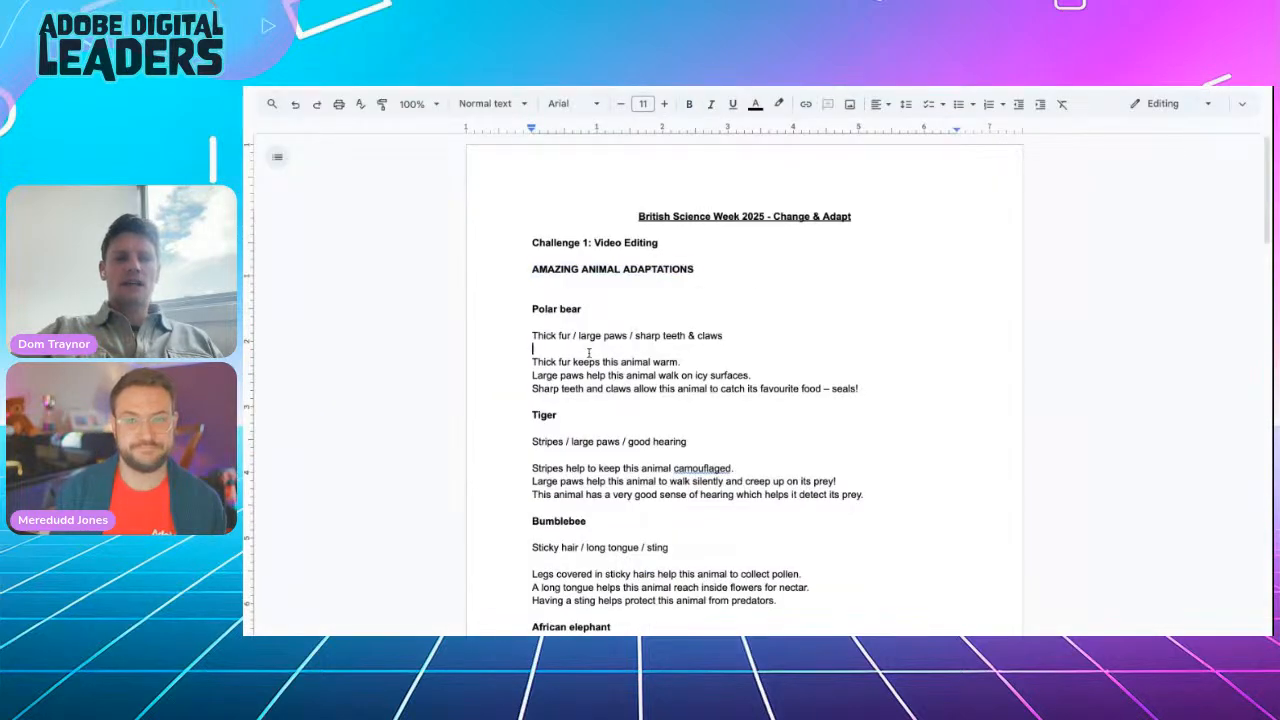
drag(533, 310, 878, 388)
scroll(621, 499, down, 4)
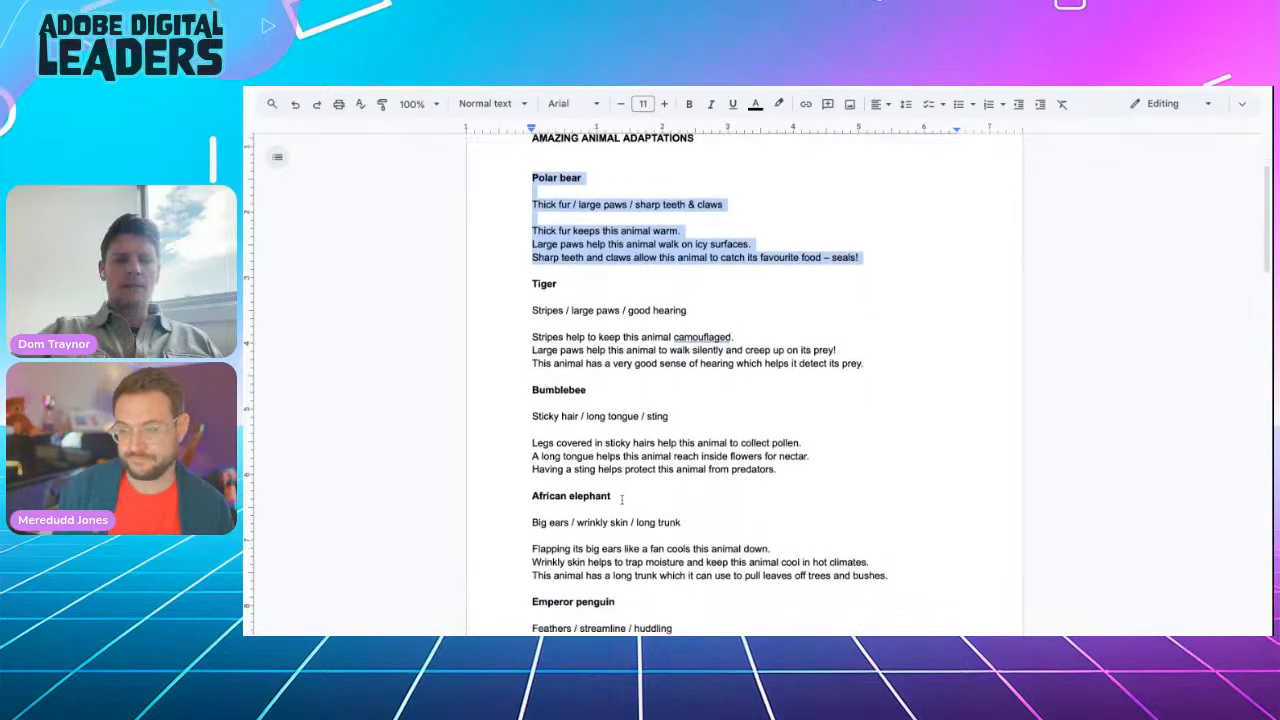
scroll(621, 499, down, 4)
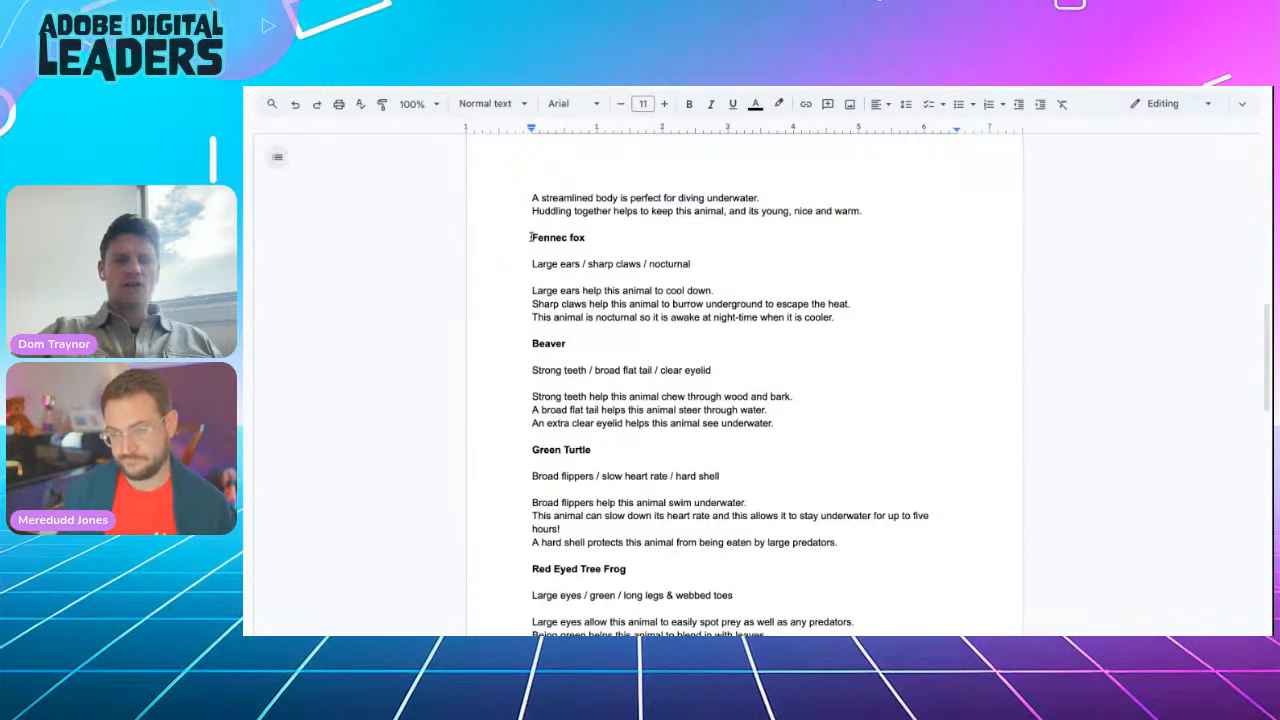
drag(530, 237, 589, 238)
key(ctrl+c)
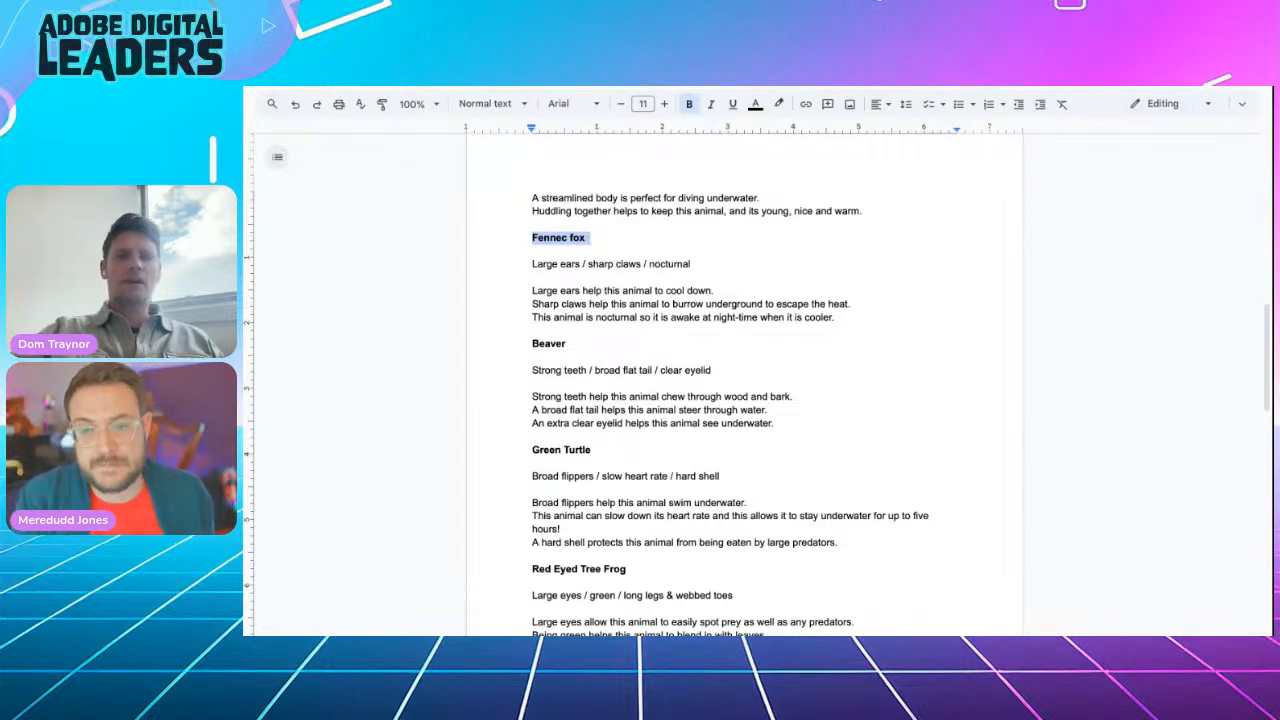
key(ctrl+shift+Tab)
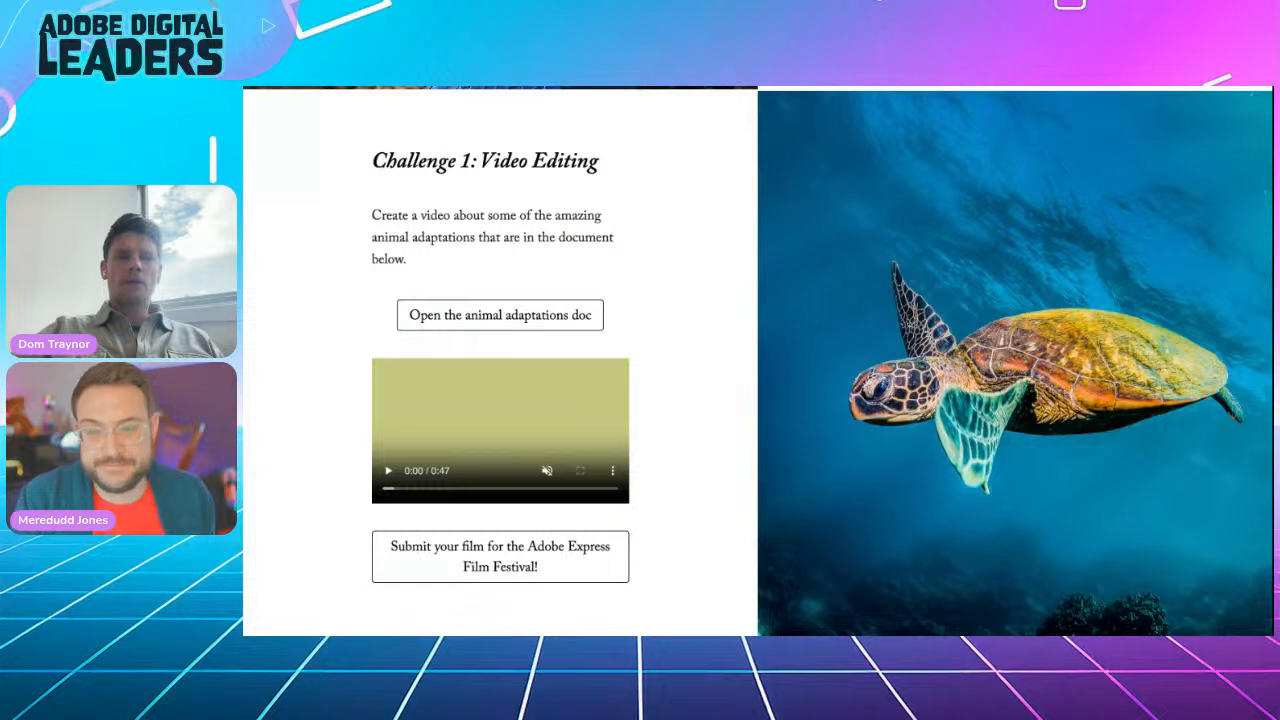
key(ctrl+shift+Tab)
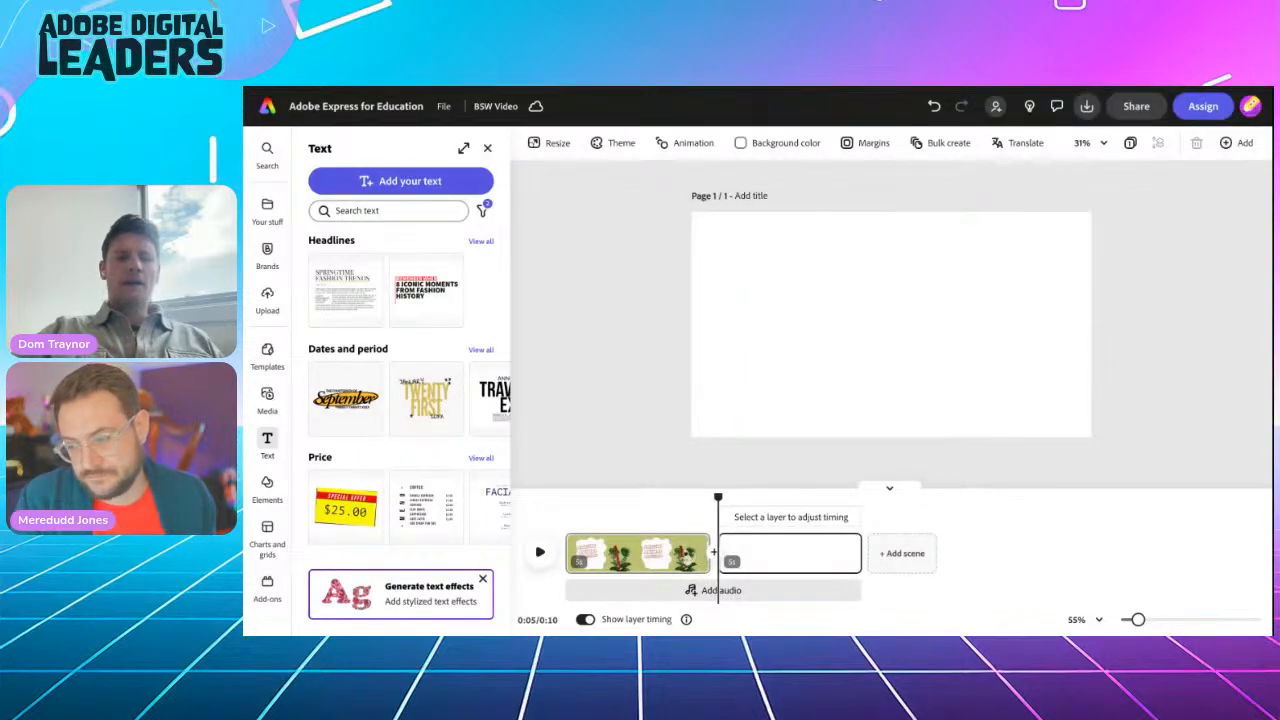
Step: Search stock videos for 'Fennec fox' and add the second result to the scene
click(267, 400)
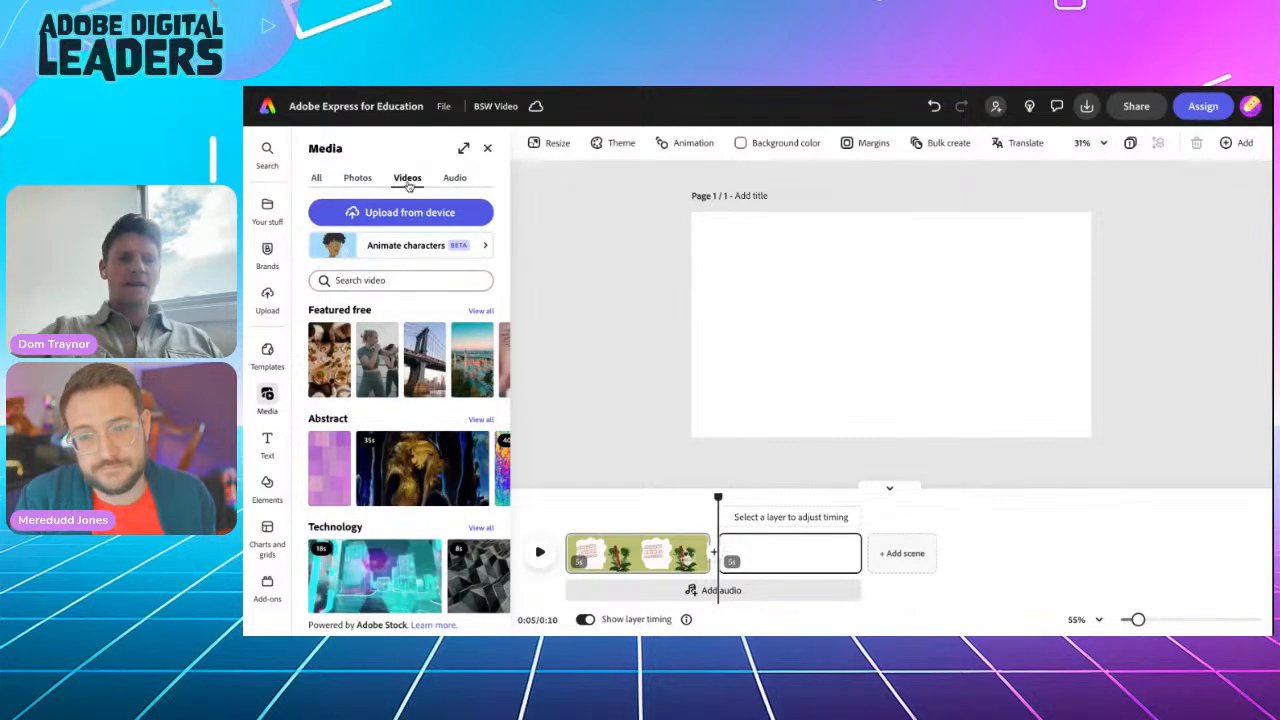
click(357, 280)
text(Fennec fox)
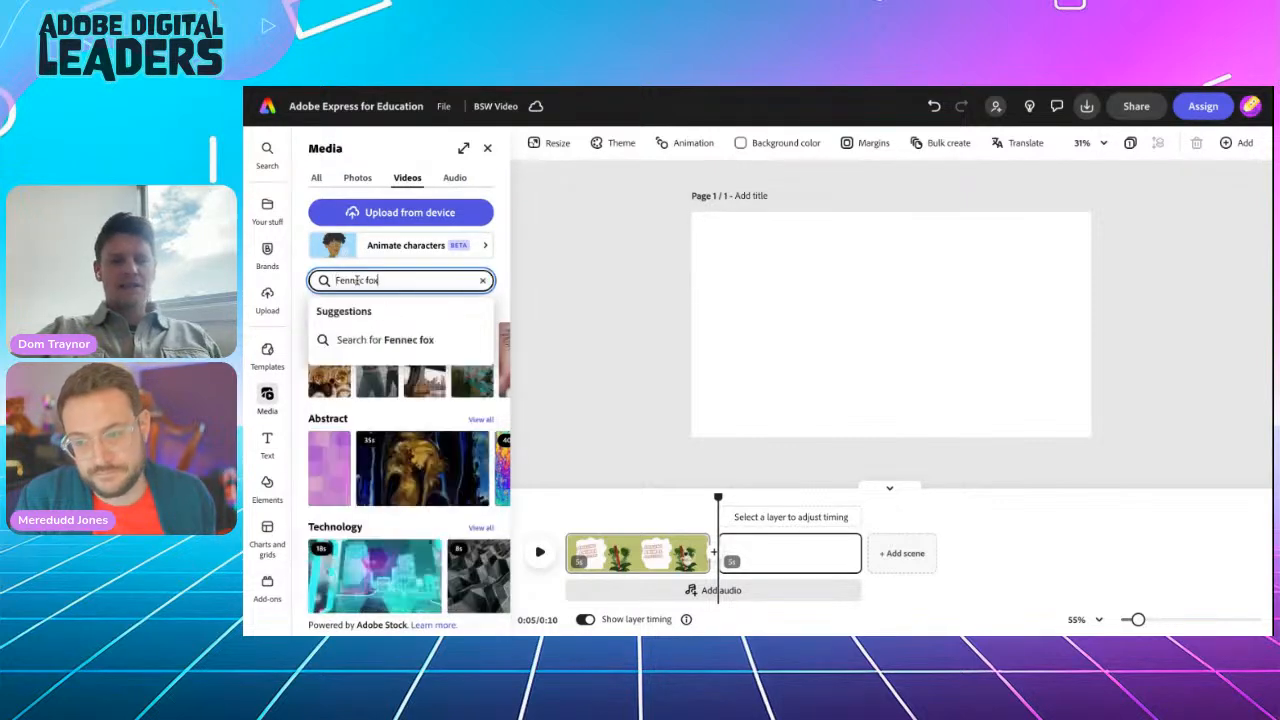
key(Return)
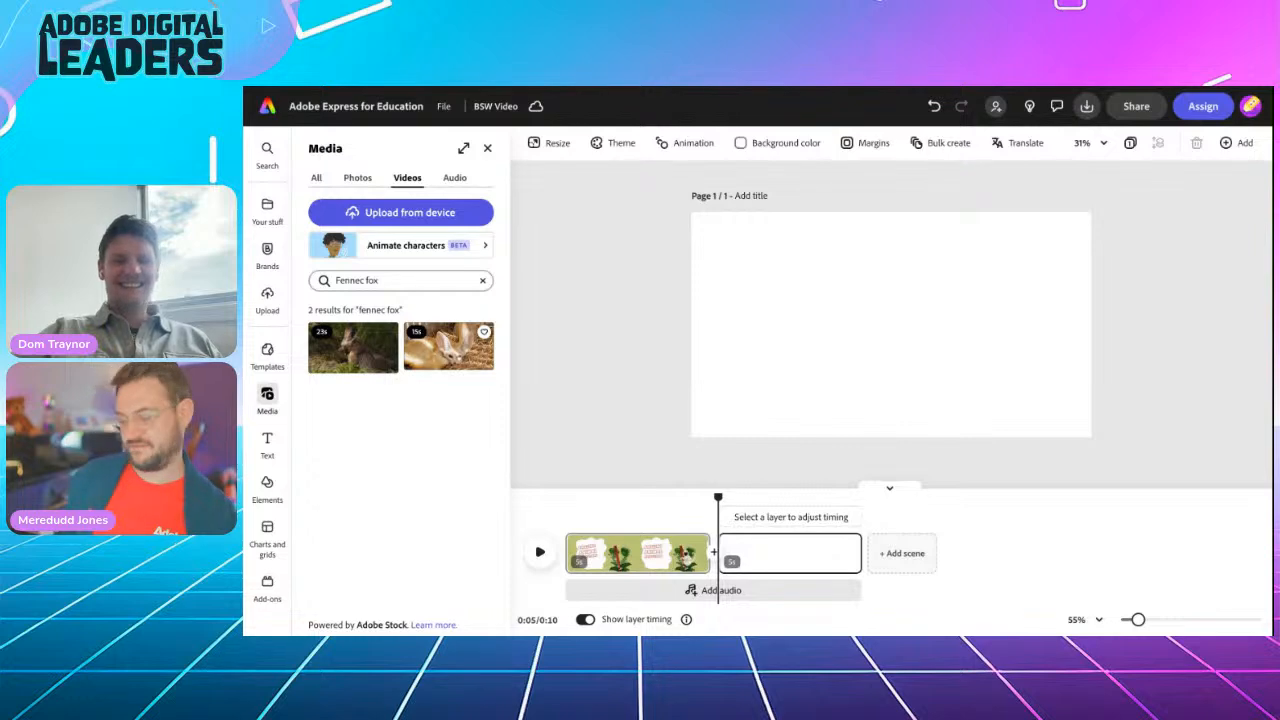
click(448, 346)
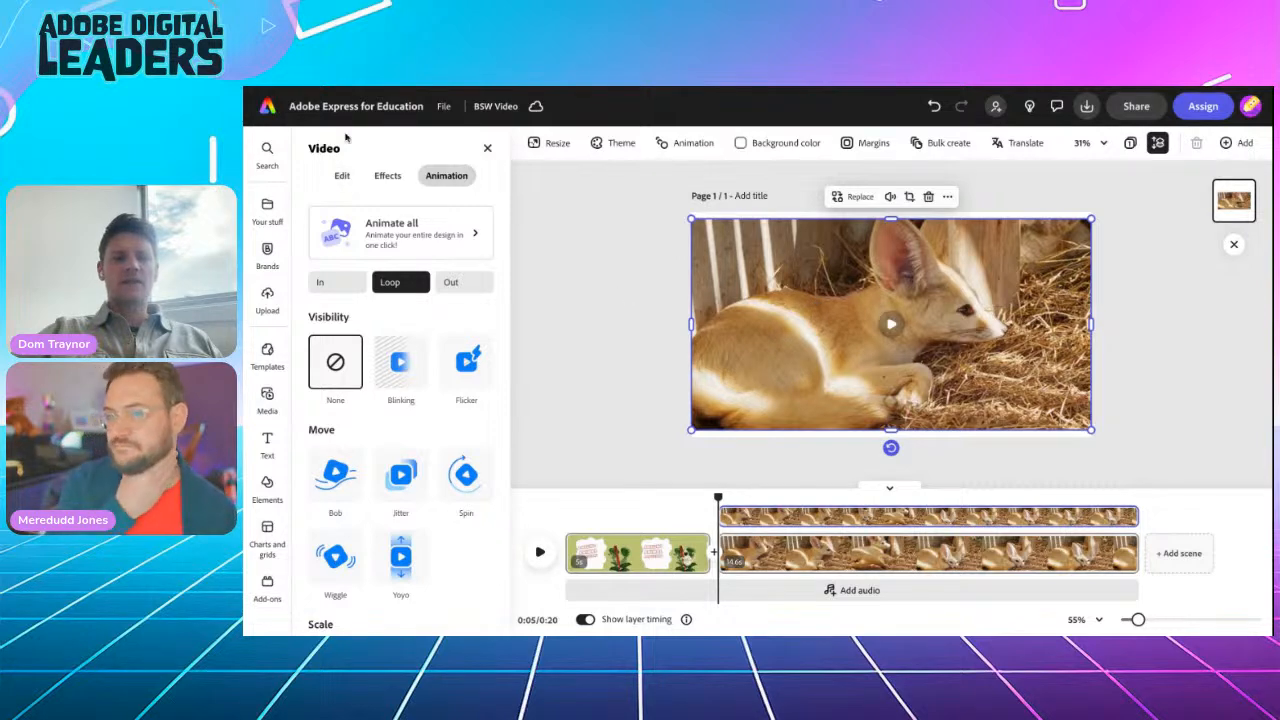
Step: Apply Fill Video to the fennec fox clip, preview it, then select the first scene
click(341, 175)
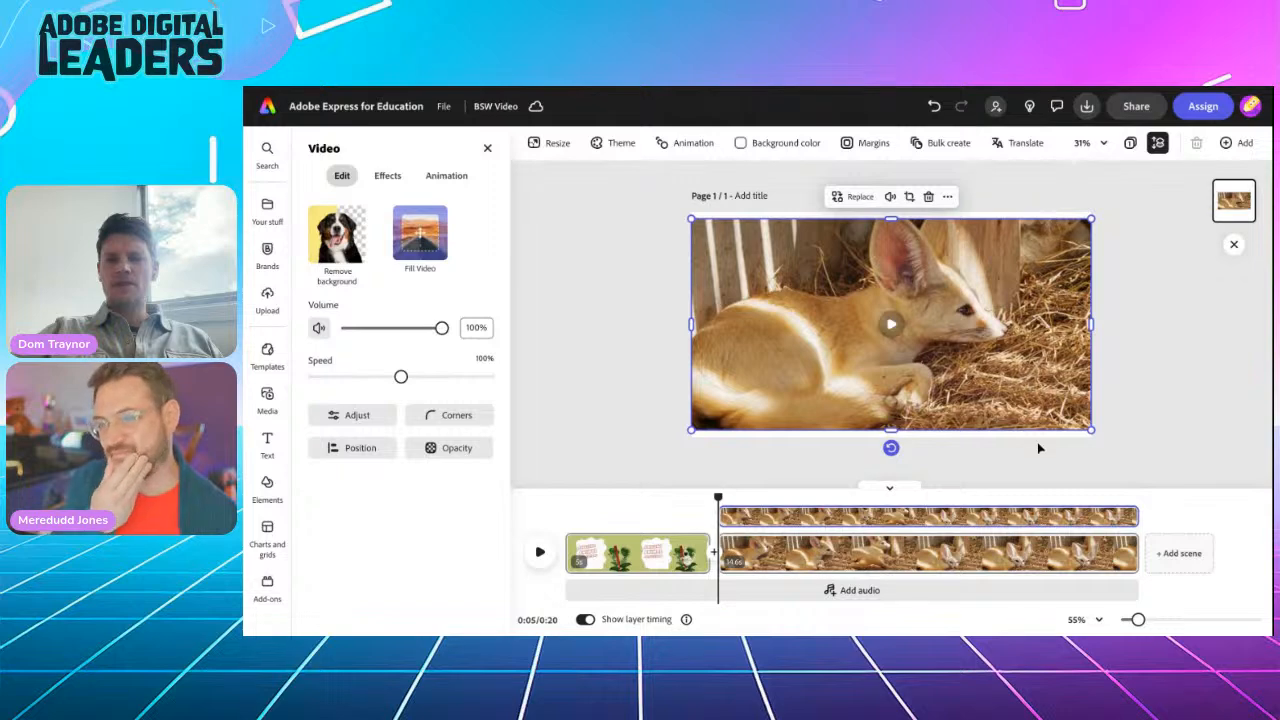
click(420, 240)
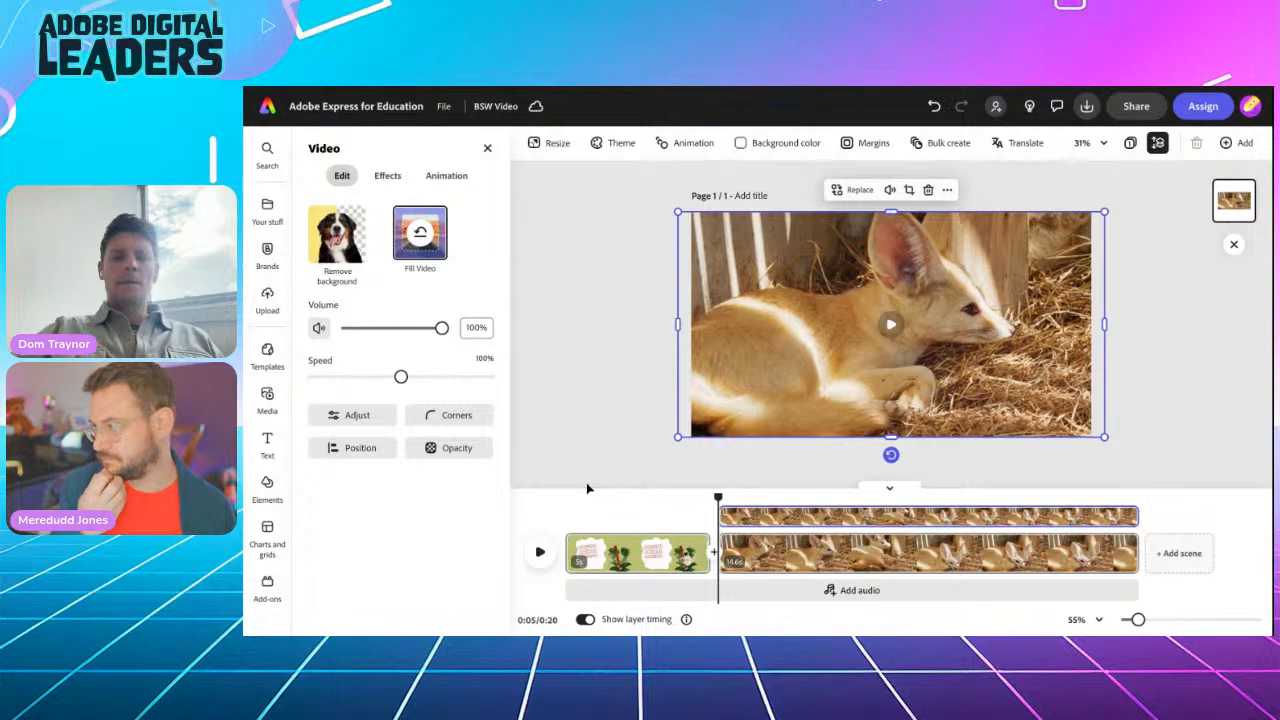
click(540, 555)
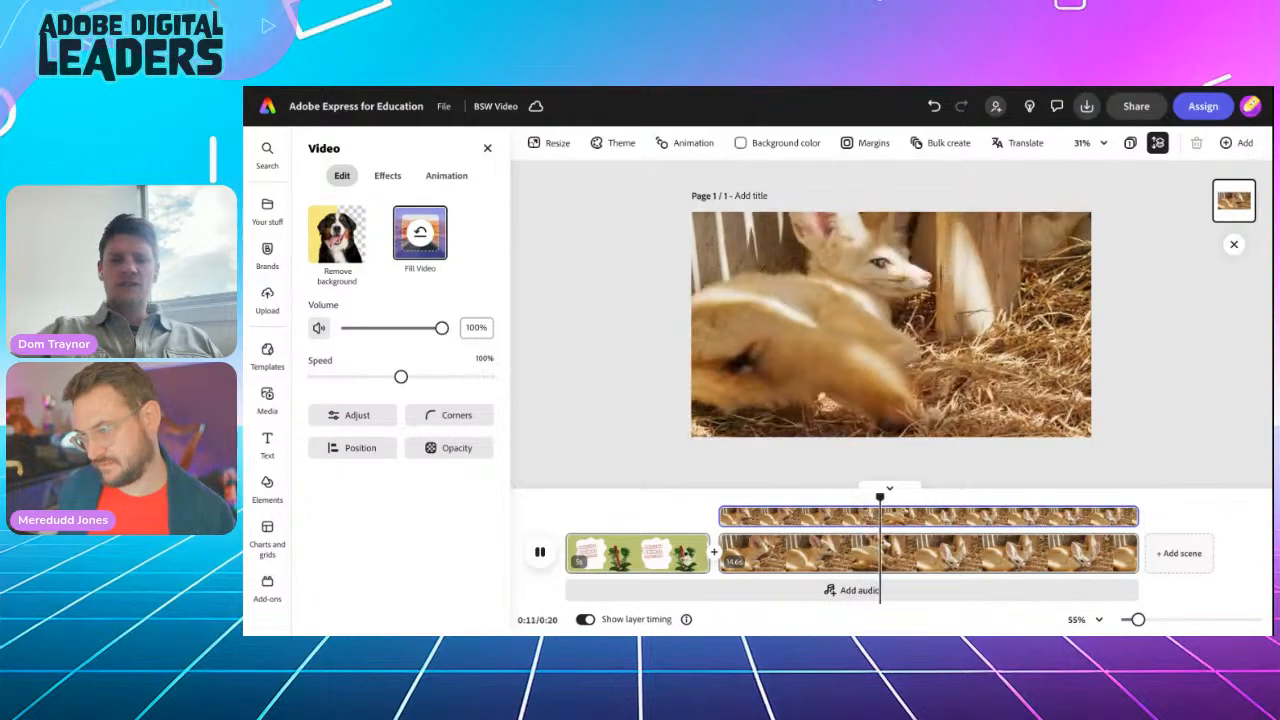
click(540, 552)
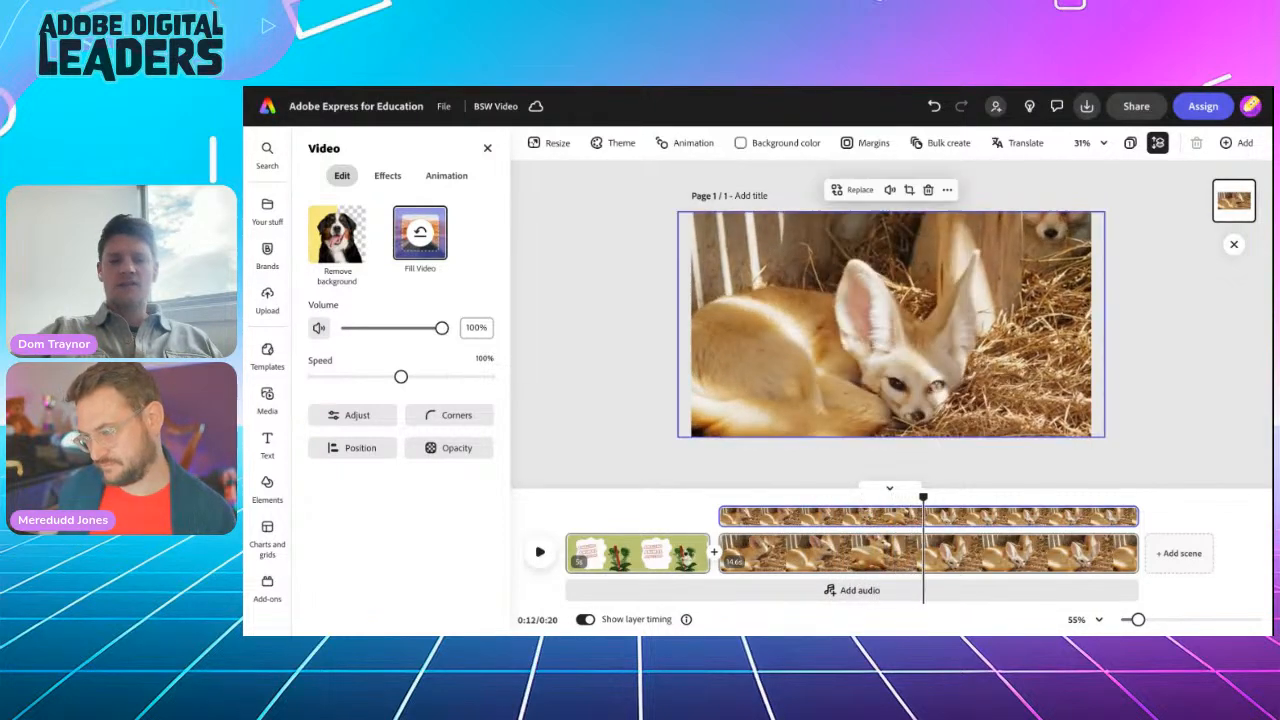
click(590, 556)
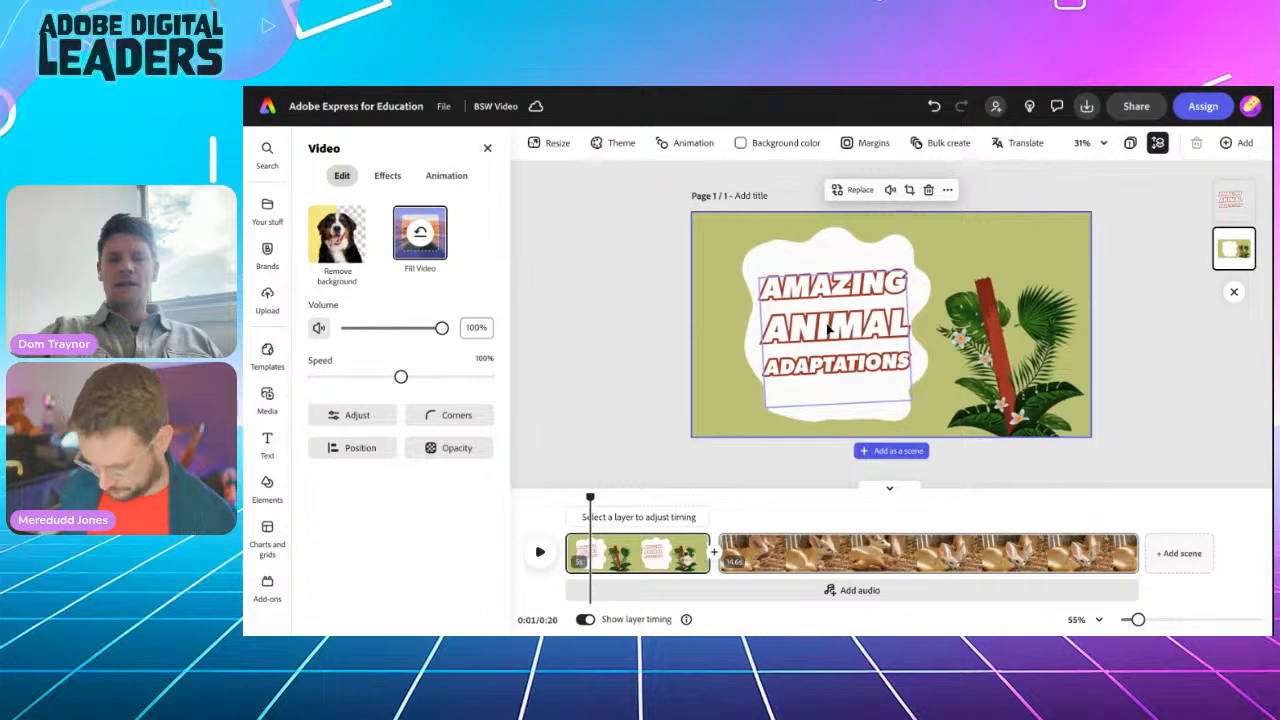
Step: Copy the AMAZING ANIMAL ADAPTATIONS title and paste it onto the fennec fox scene
click(828, 330)
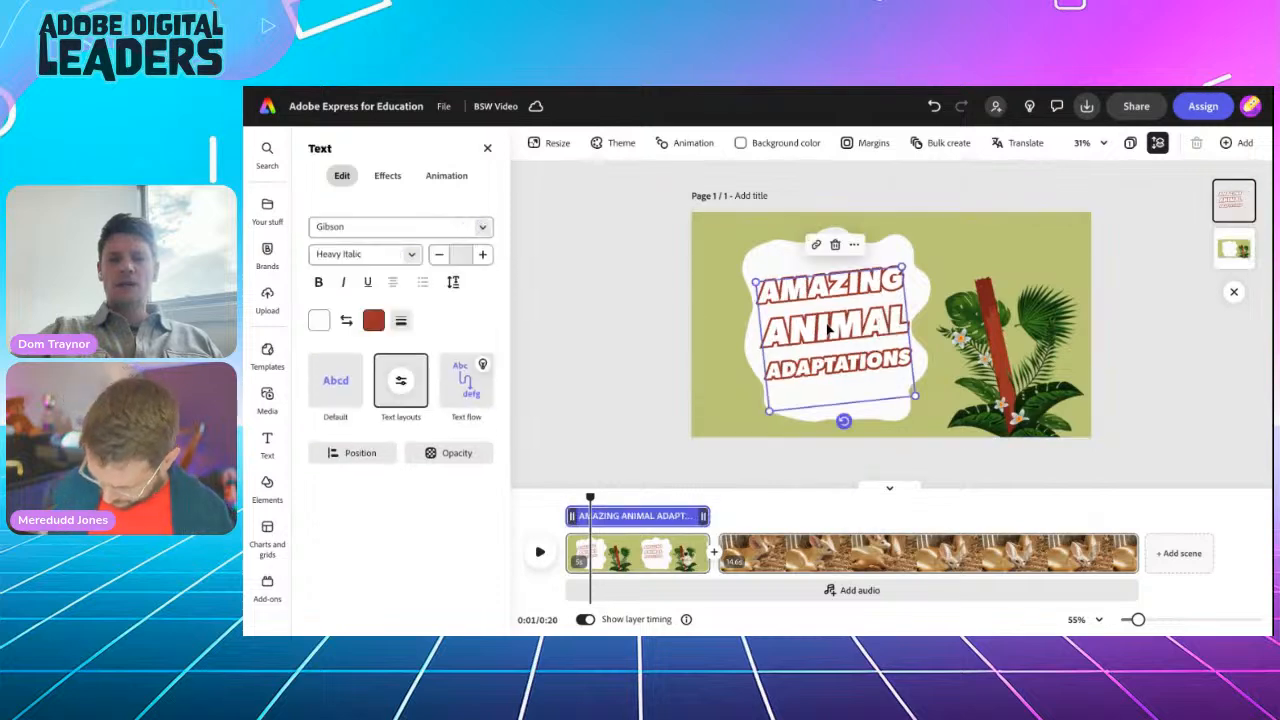
click(855, 247)
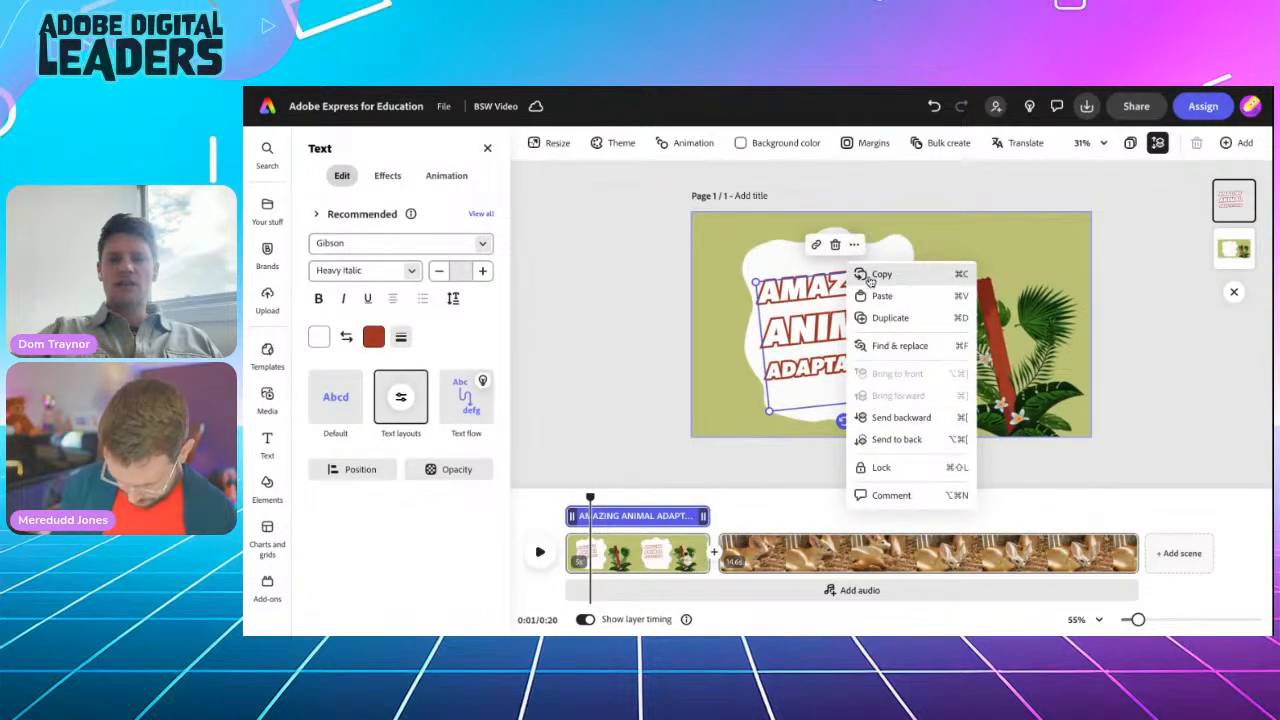
click(871, 281)
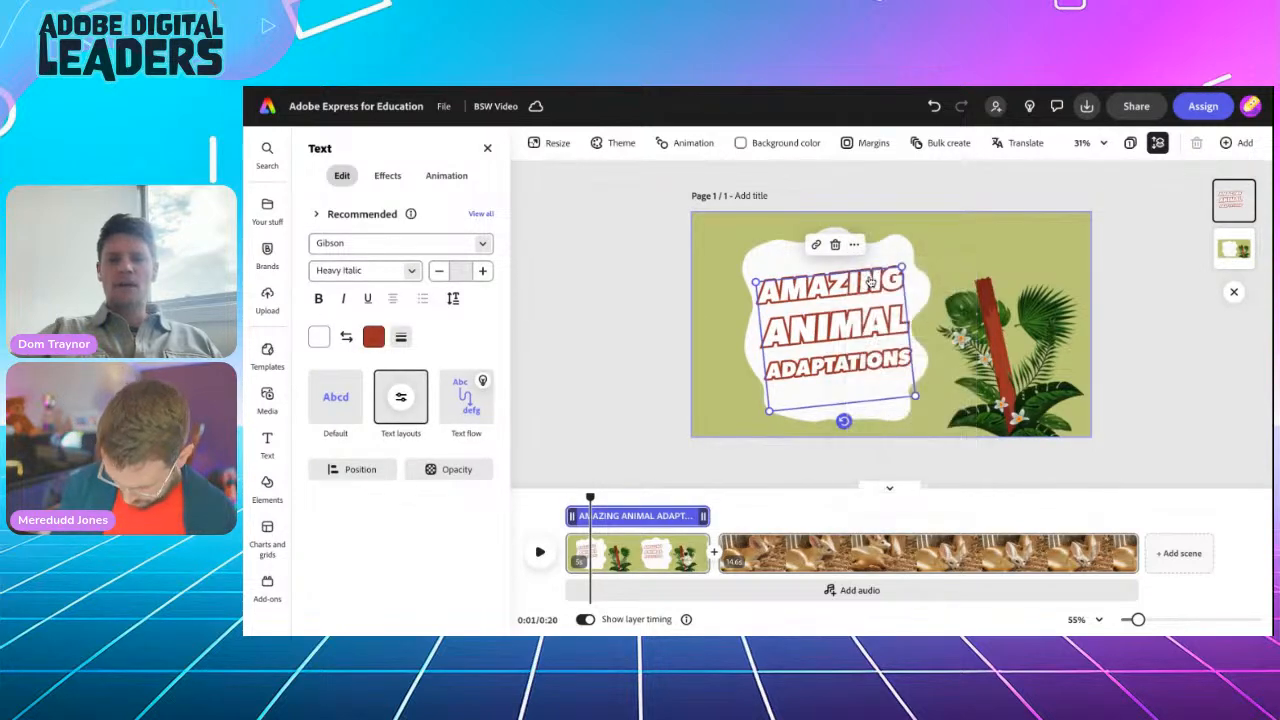
click(740, 557)
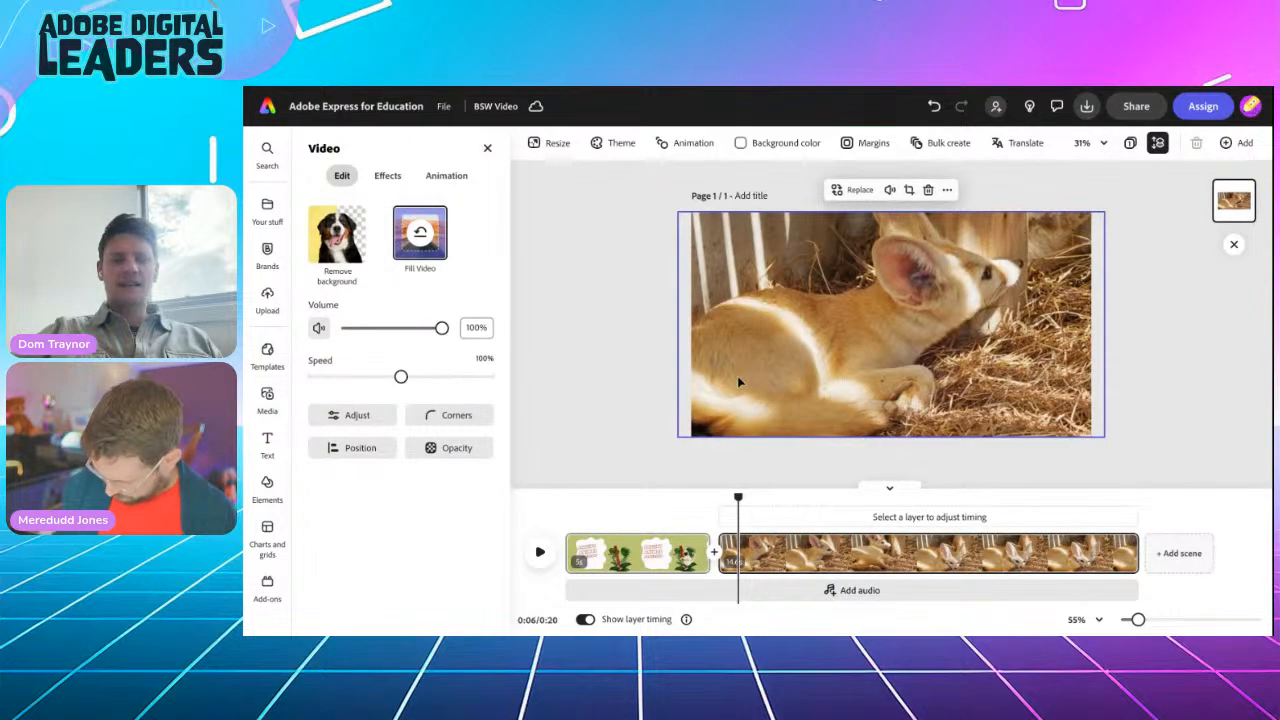
click(626, 356)
right_click(626, 357)
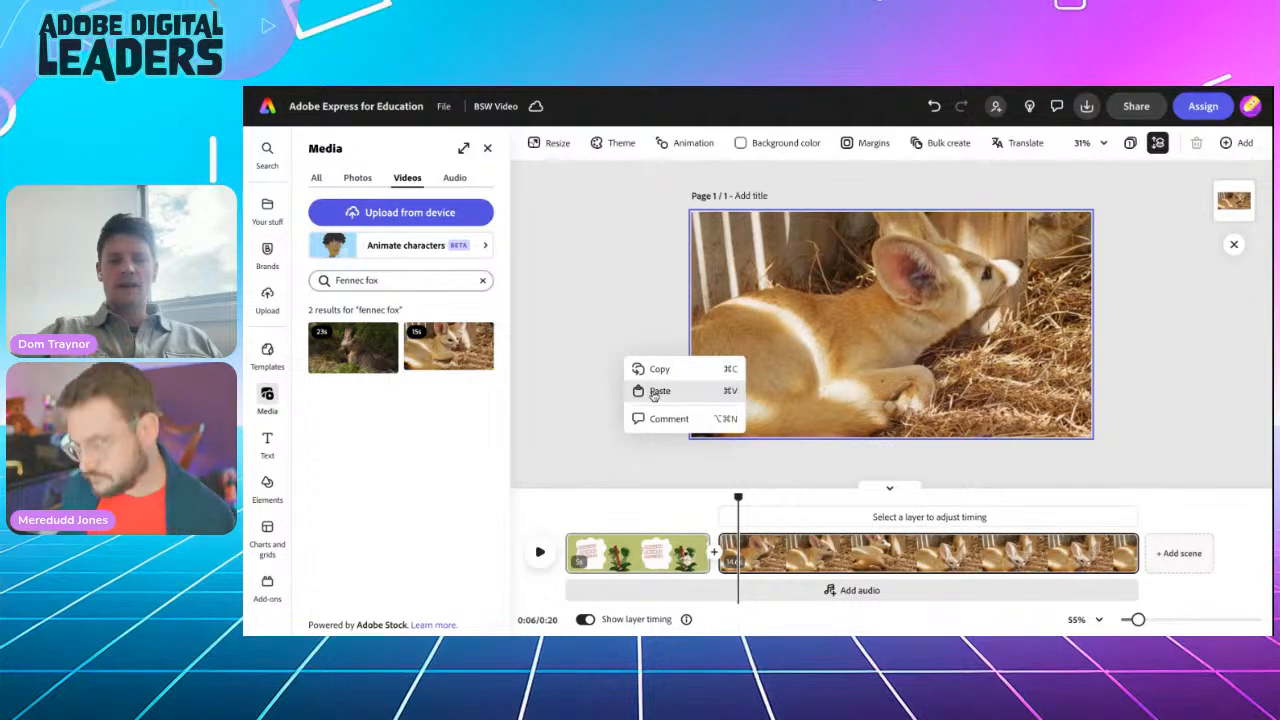
click(655, 392)
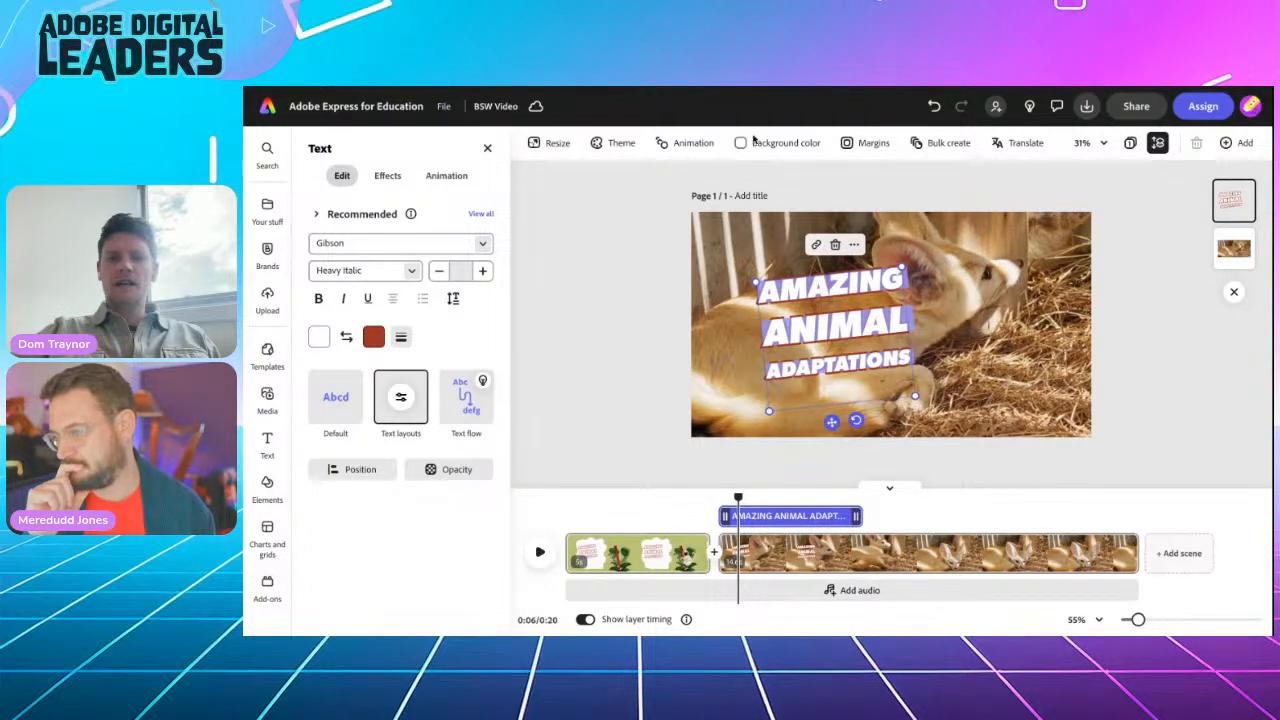
Step: Reword the pasted title to 'THE FENNEC FOX' and narrow it onto three lines
key(ctrl+v)
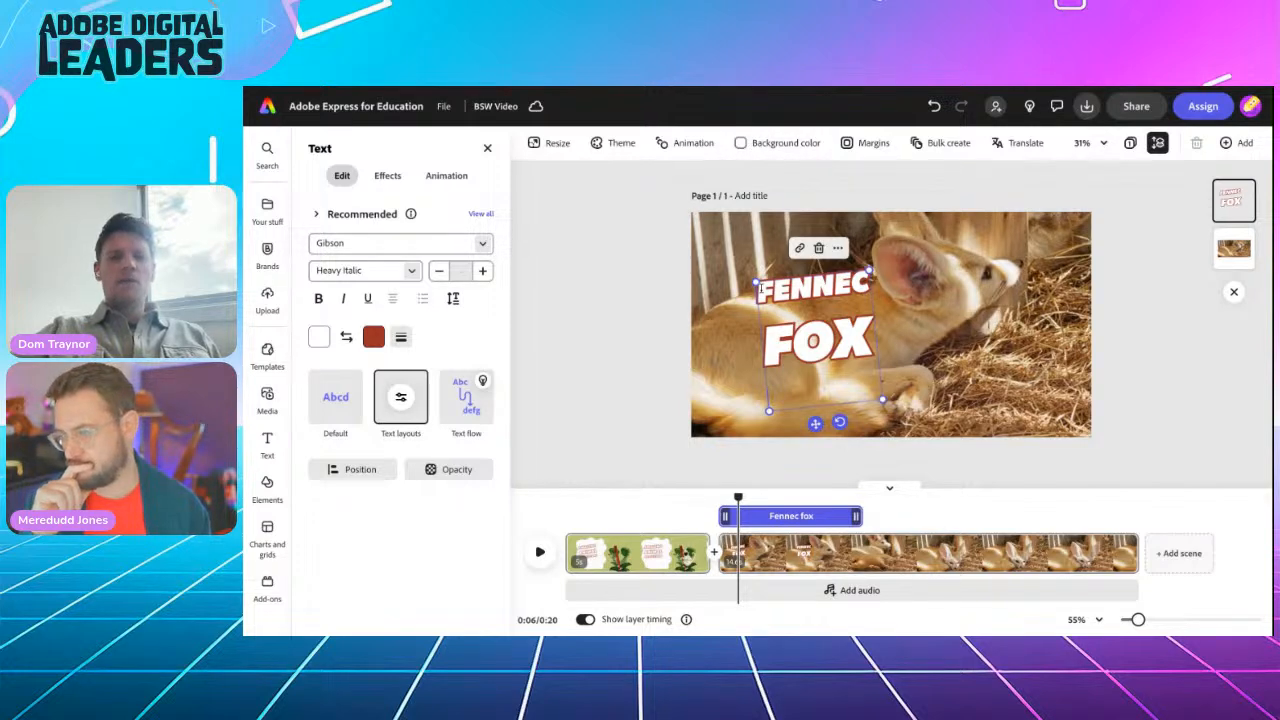
click(760, 289)
text(THE)
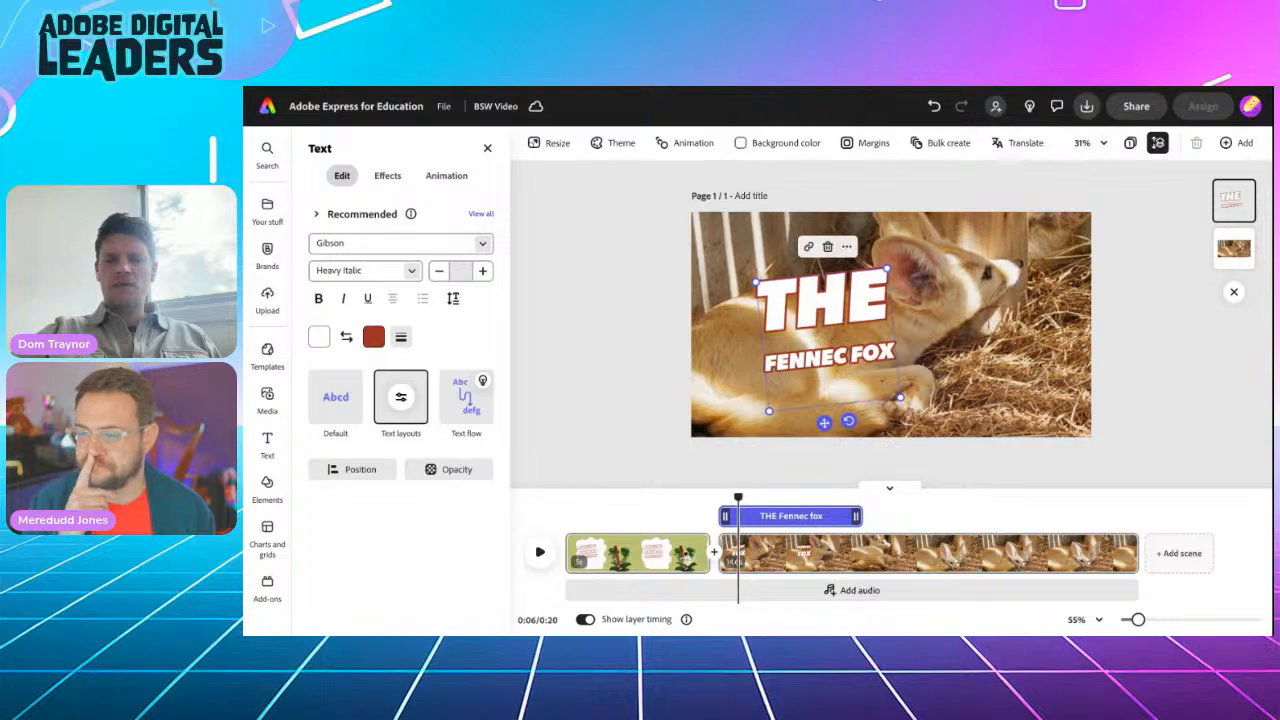
drag(900, 398, 790, 421)
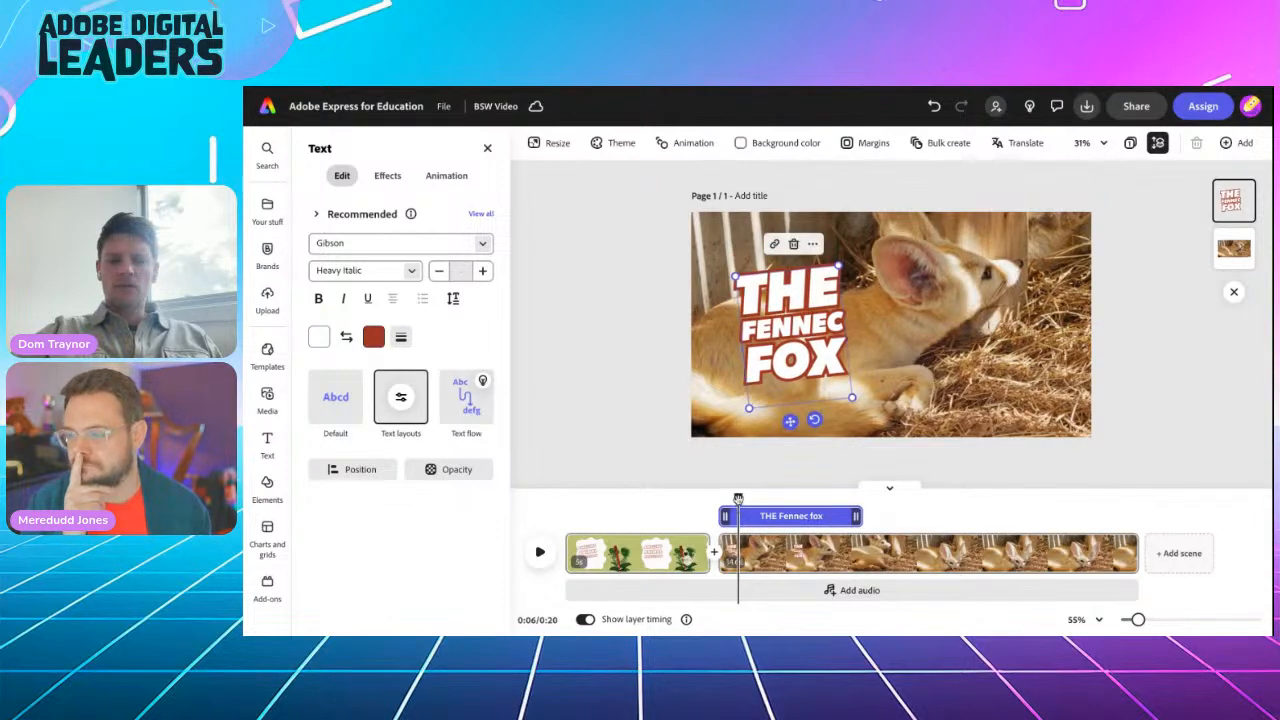
Step: Preview the fennec fox title animating in, then switch to the notes document
drag(738, 497, 1132, 517)
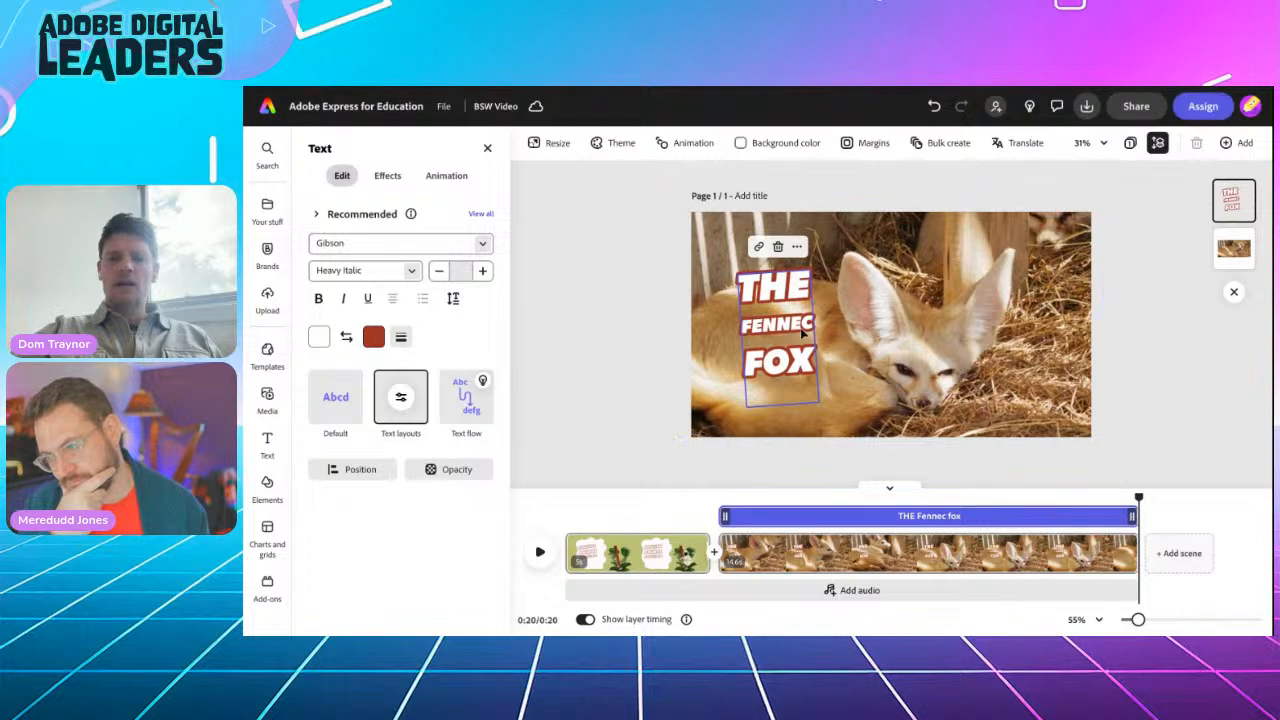
click(726, 505)
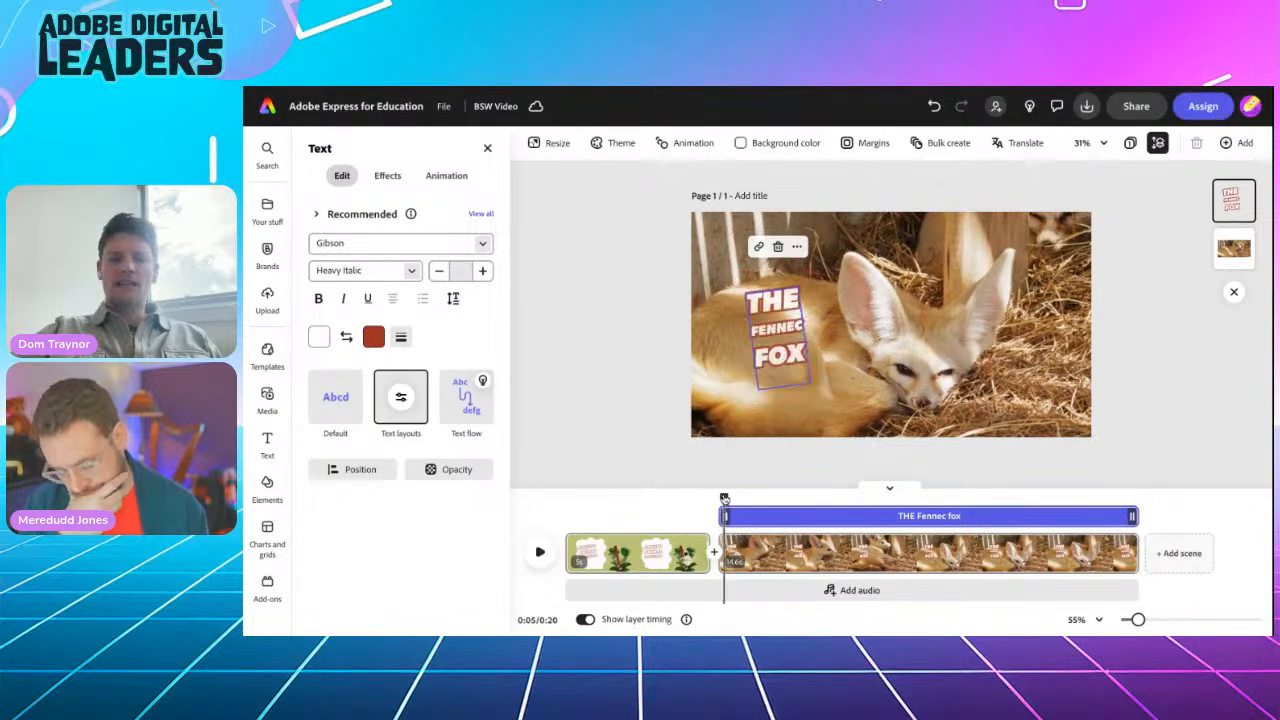
click(540, 554)
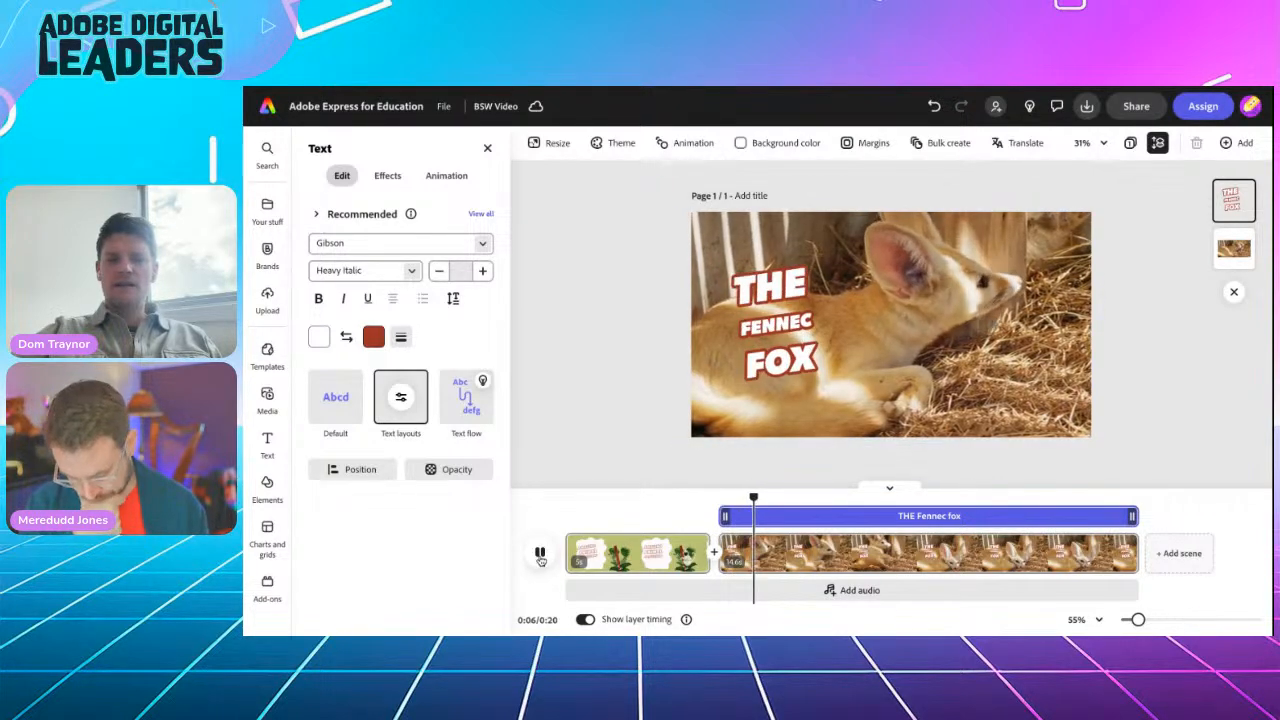
click(540, 554)
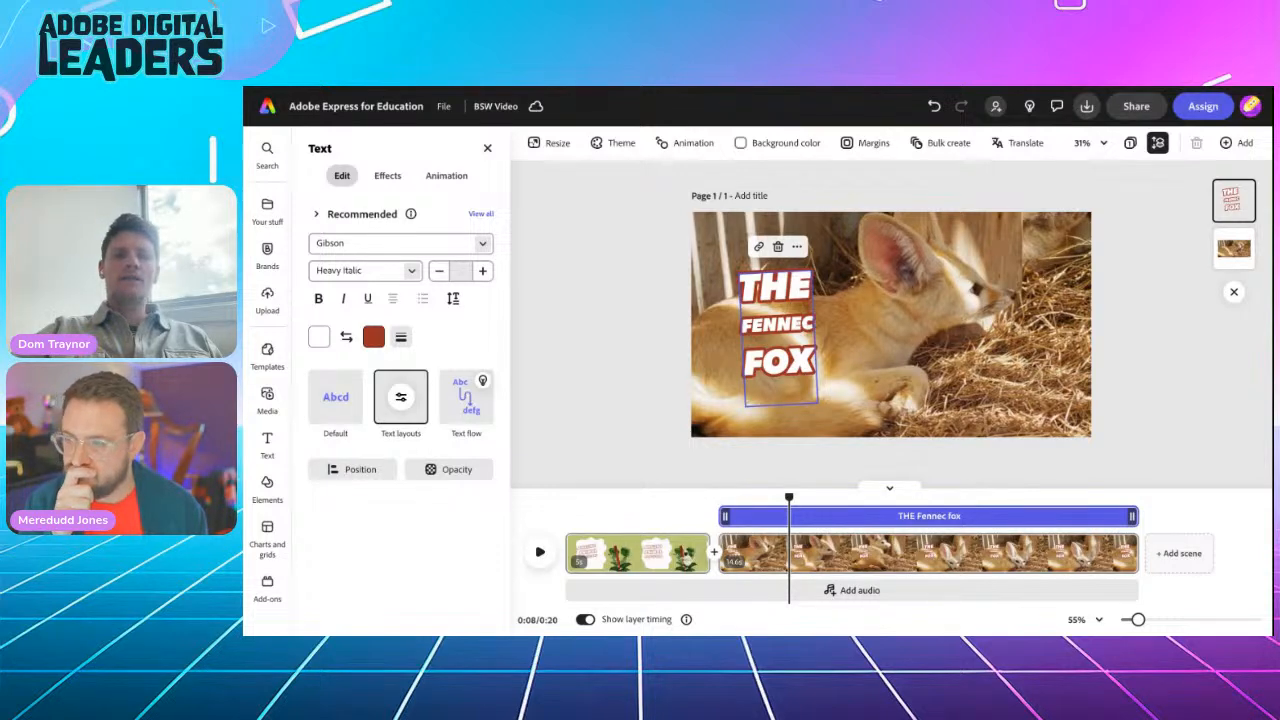
key(ctrl+Tab)
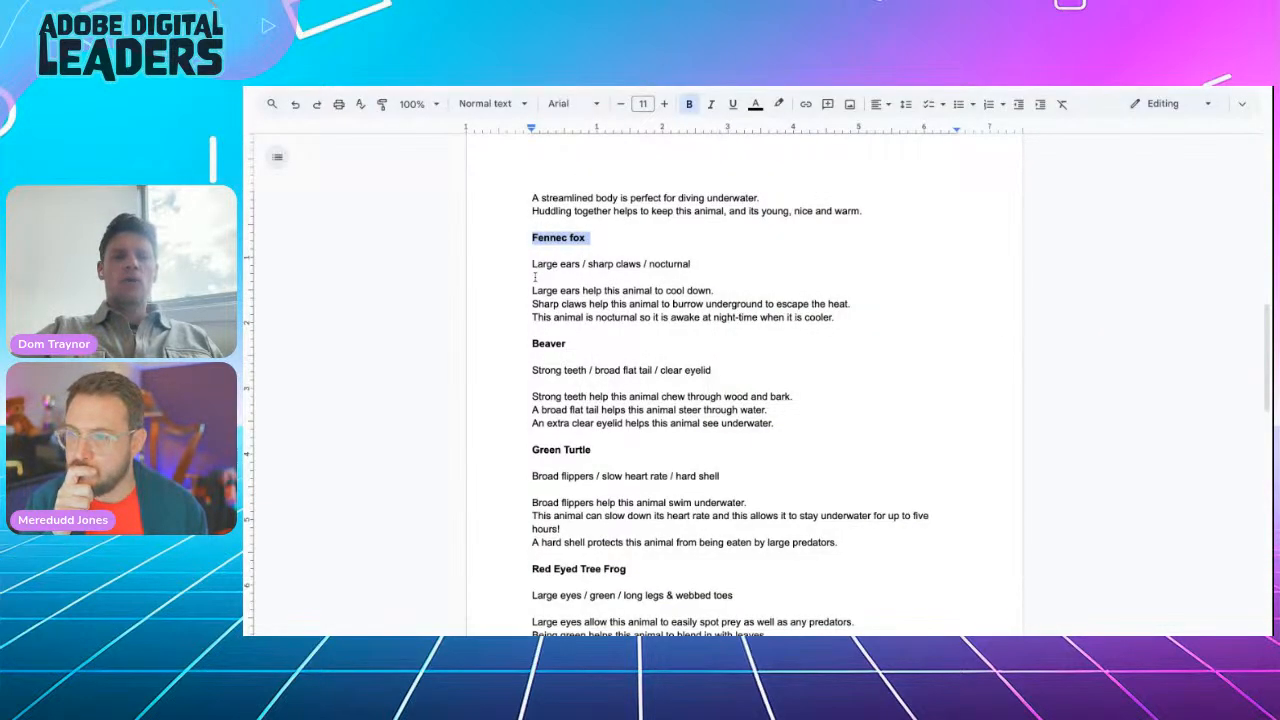
Step: Copy the 'Large ears / sharp claws / nocturnal' line and return to Adobe Express
drag(530, 292, 836, 318)
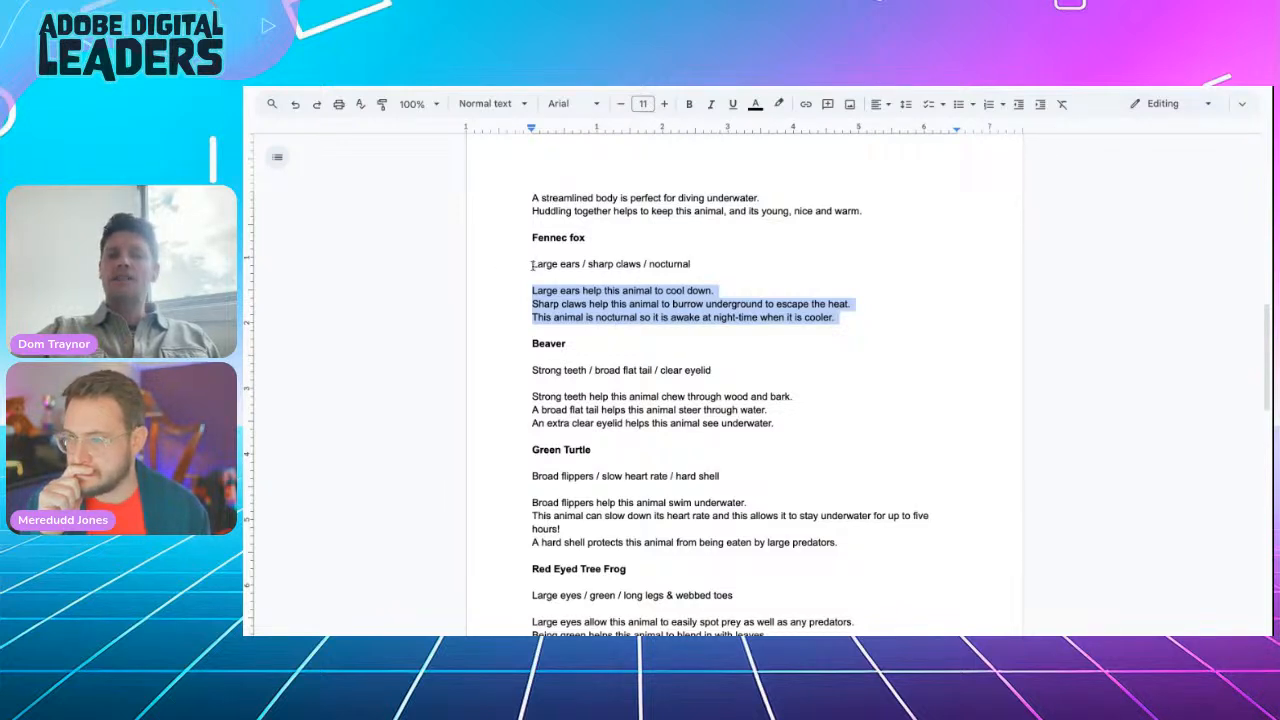
drag(532, 265, 698, 266)
key(ctrl+c)
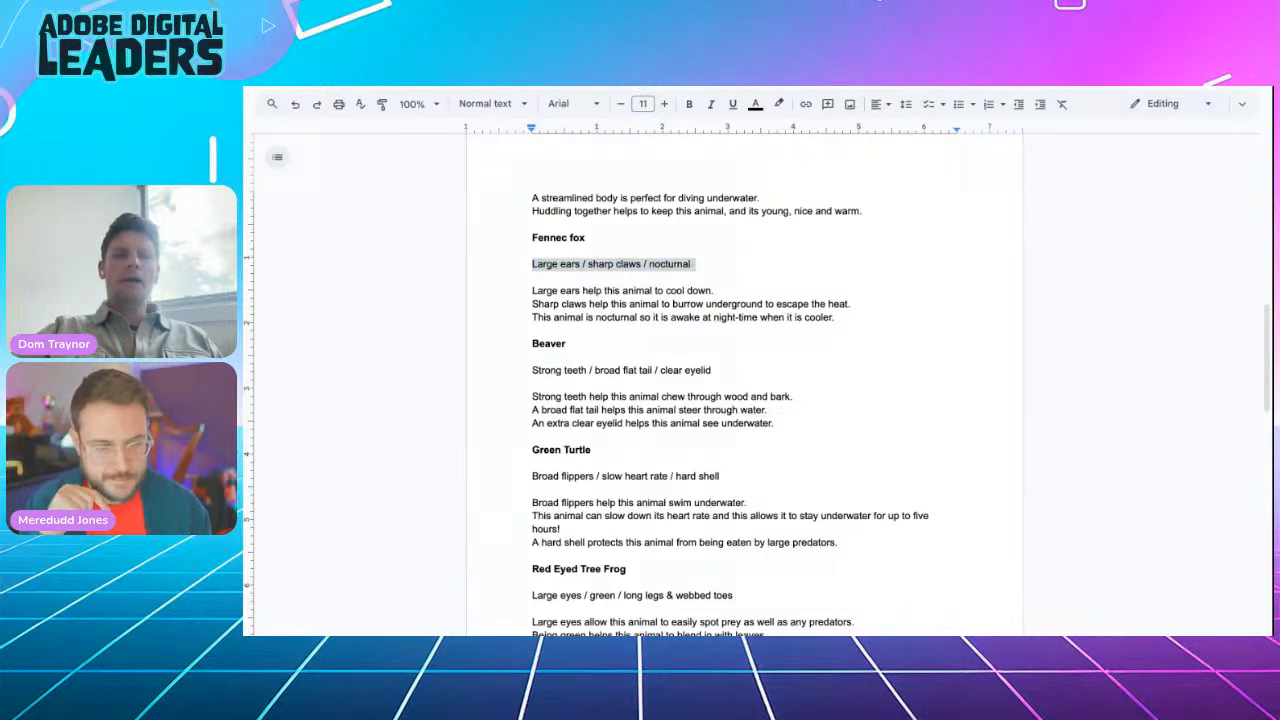
key(ctrl+Tab)
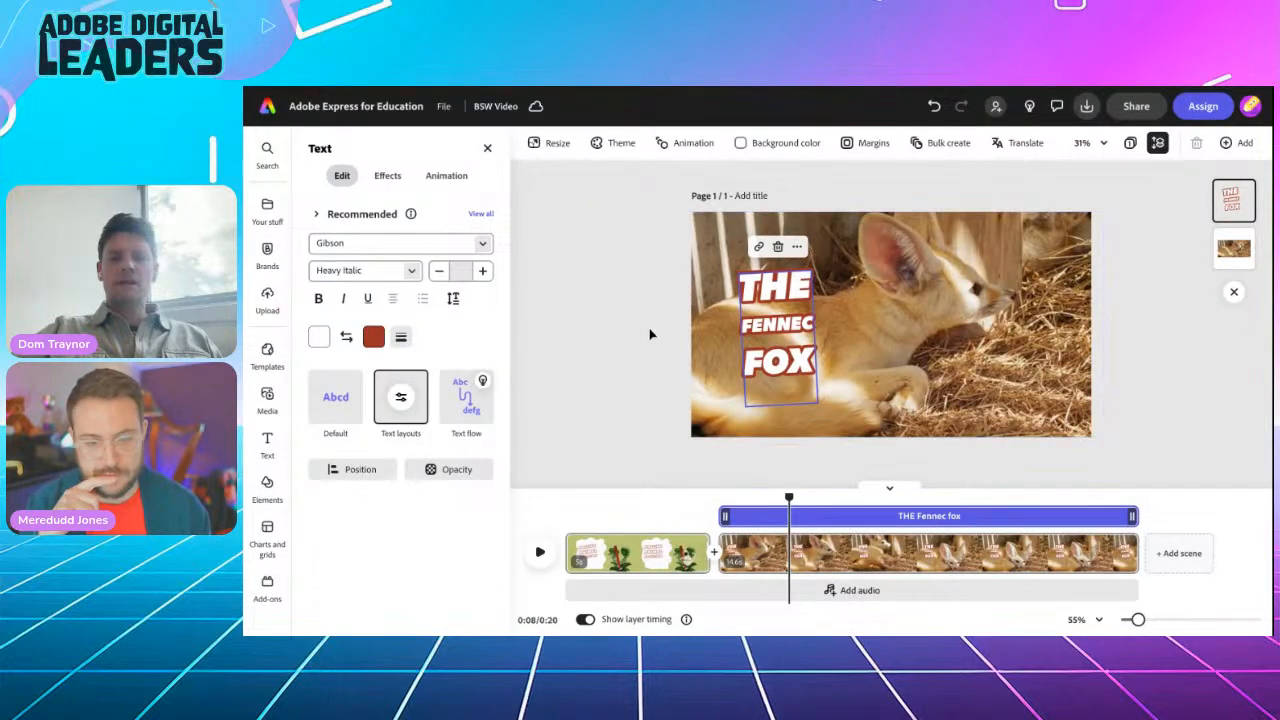
Step: Duplicate THE FENNEC FOX title, move the copy beside the fox's head, and paste the keywords into it
click(650, 334)
click(780, 327)
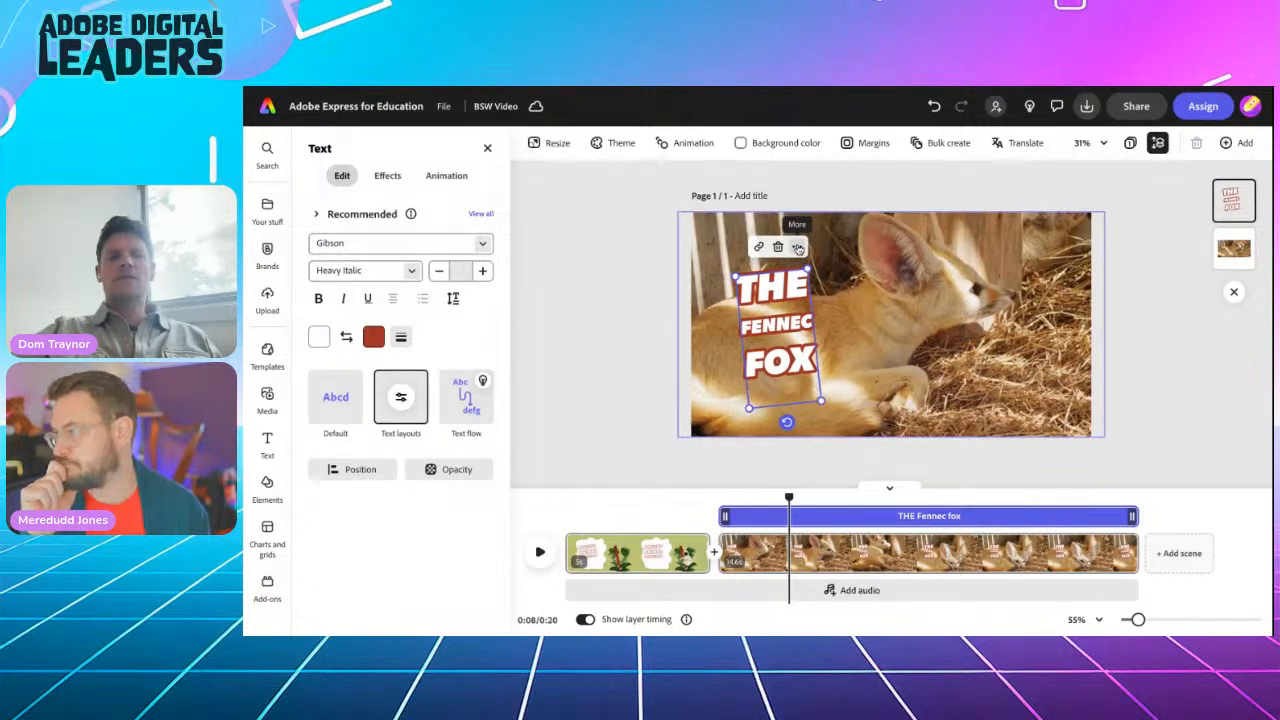
click(798, 248)
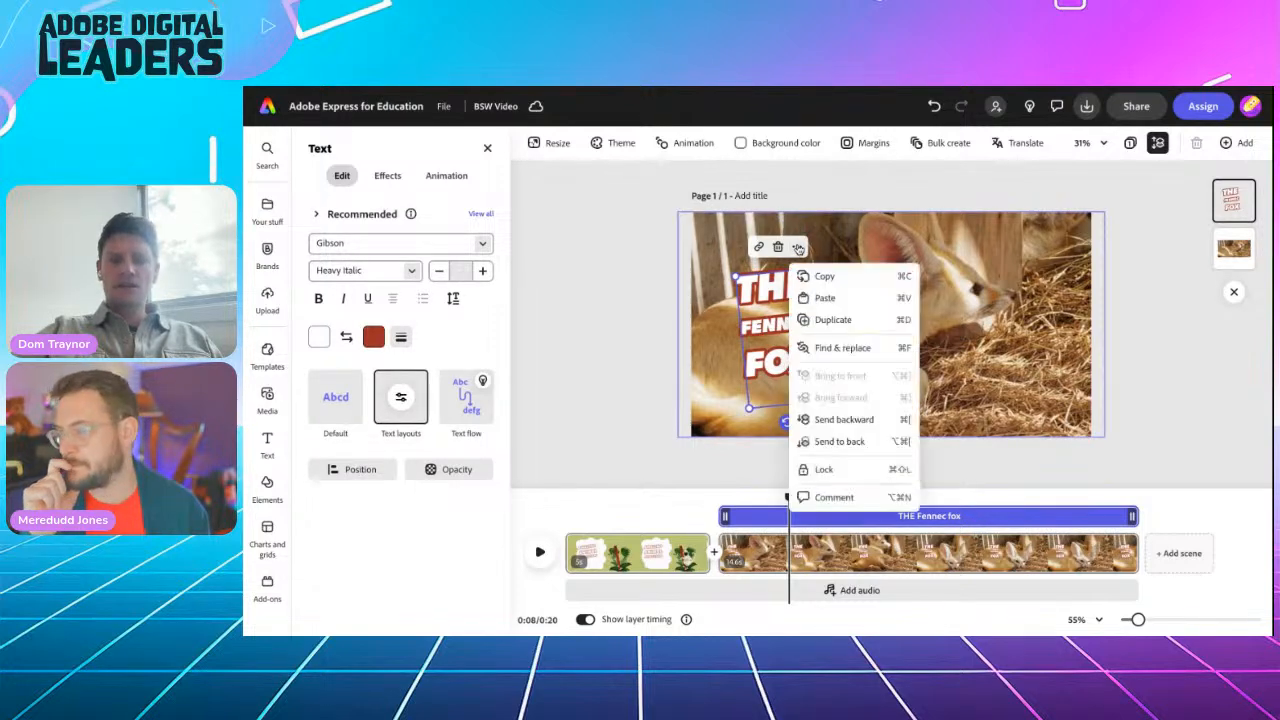
click(822, 320)
drag(805, 336, 998, 358)
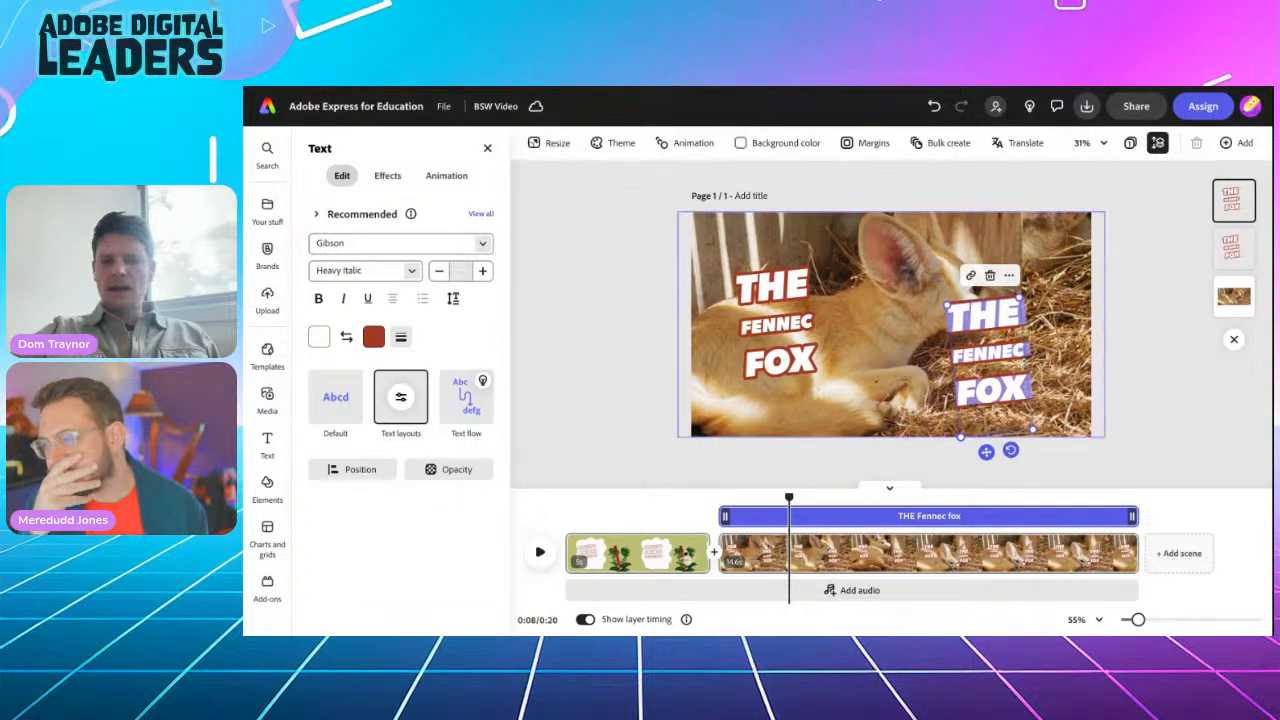
key(ctrl+v)
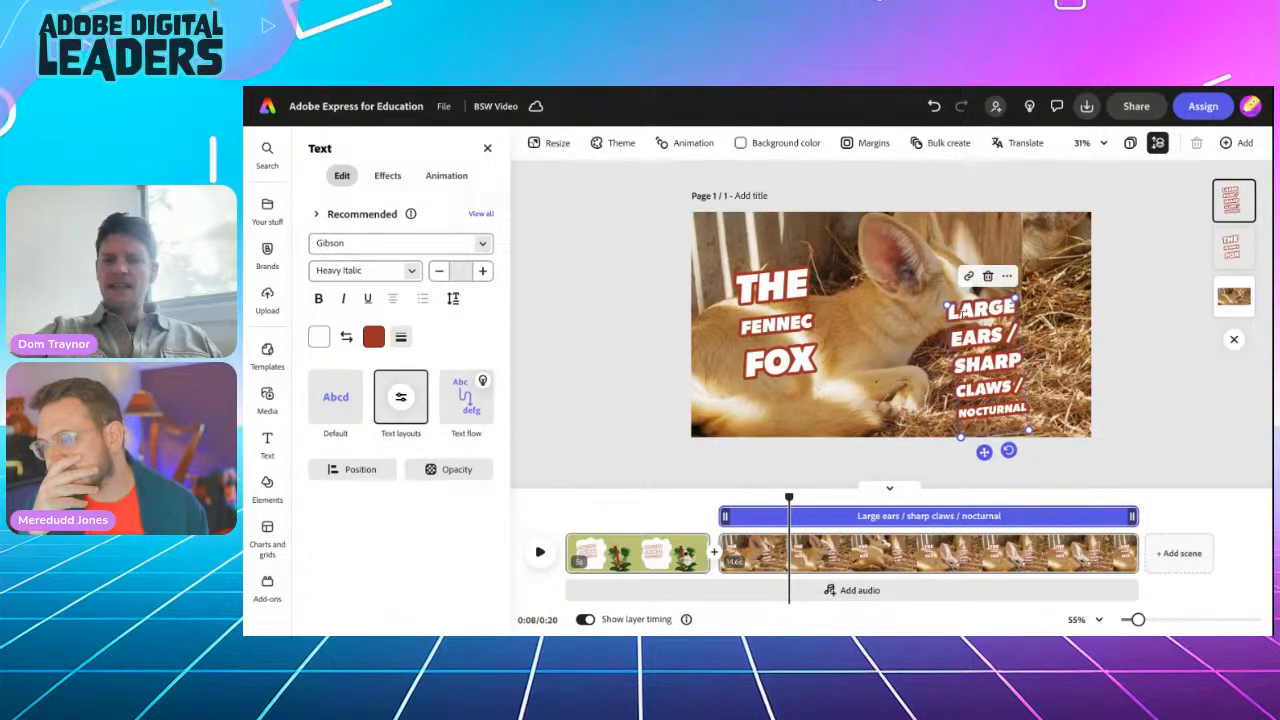
Step: Reflow the keywords caption onto three lines at the lower right and delete its two slashes
drag(951, 301, 881, 358)
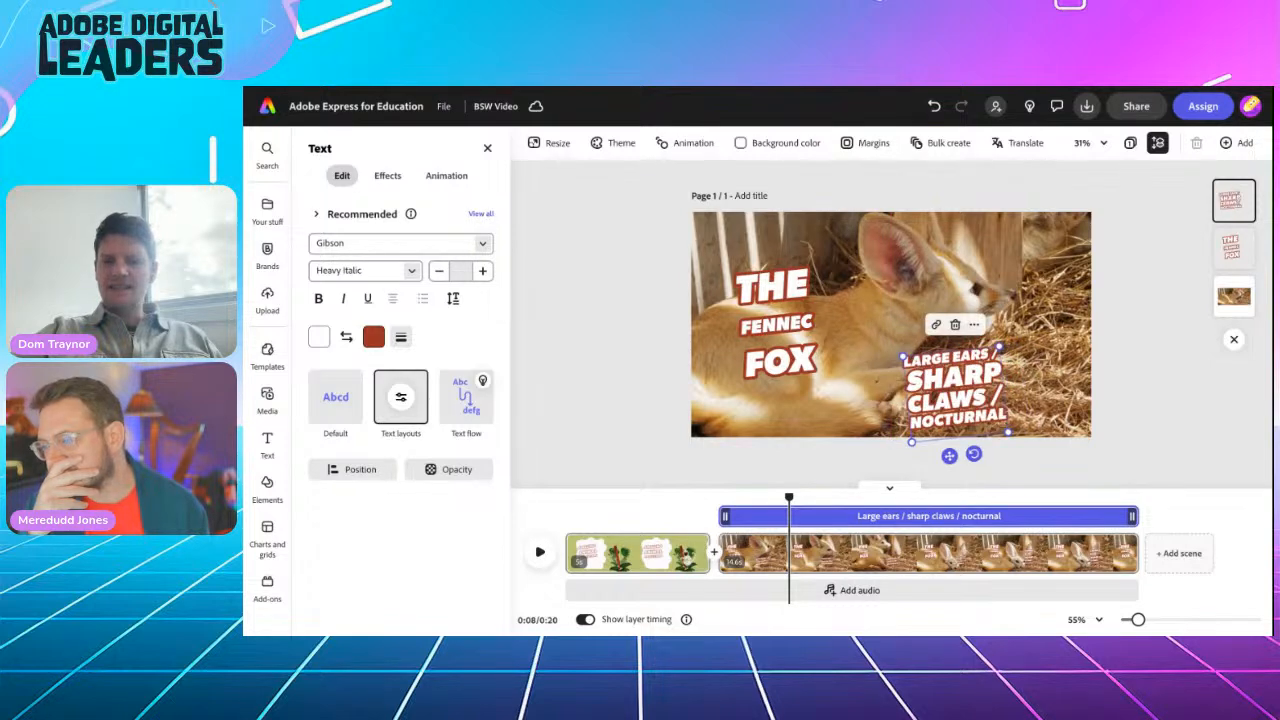
drag(949, 456, 1005, 440)
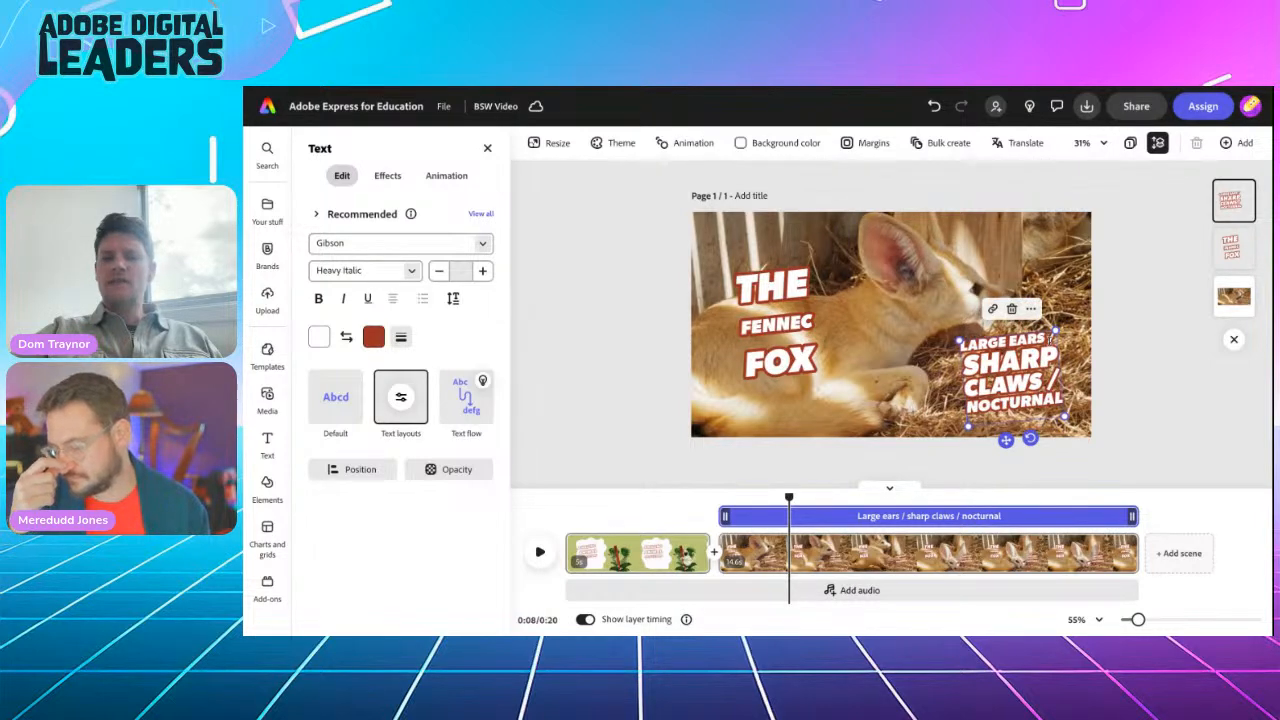
key(BackSpace)
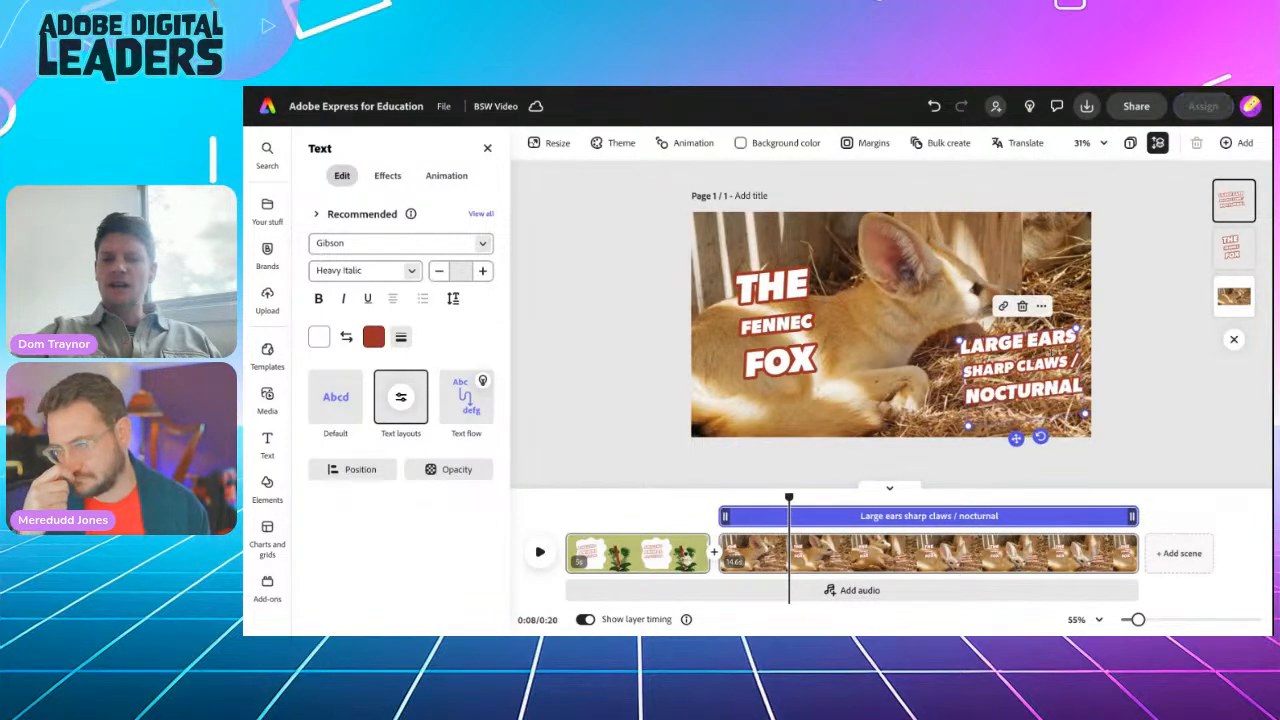
key(BackSpace)
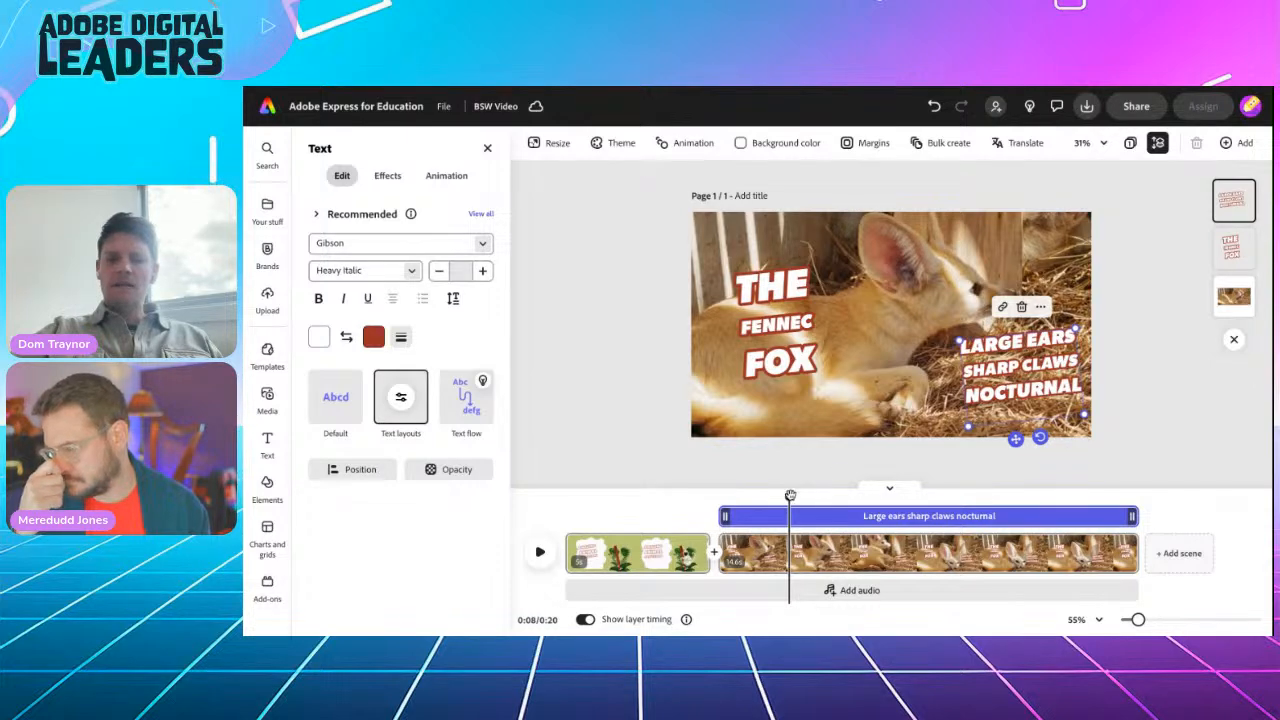
Step: Play the fox scene from its start to preview both captions
drag(790, 495, 724, 496)
click(540, 553)
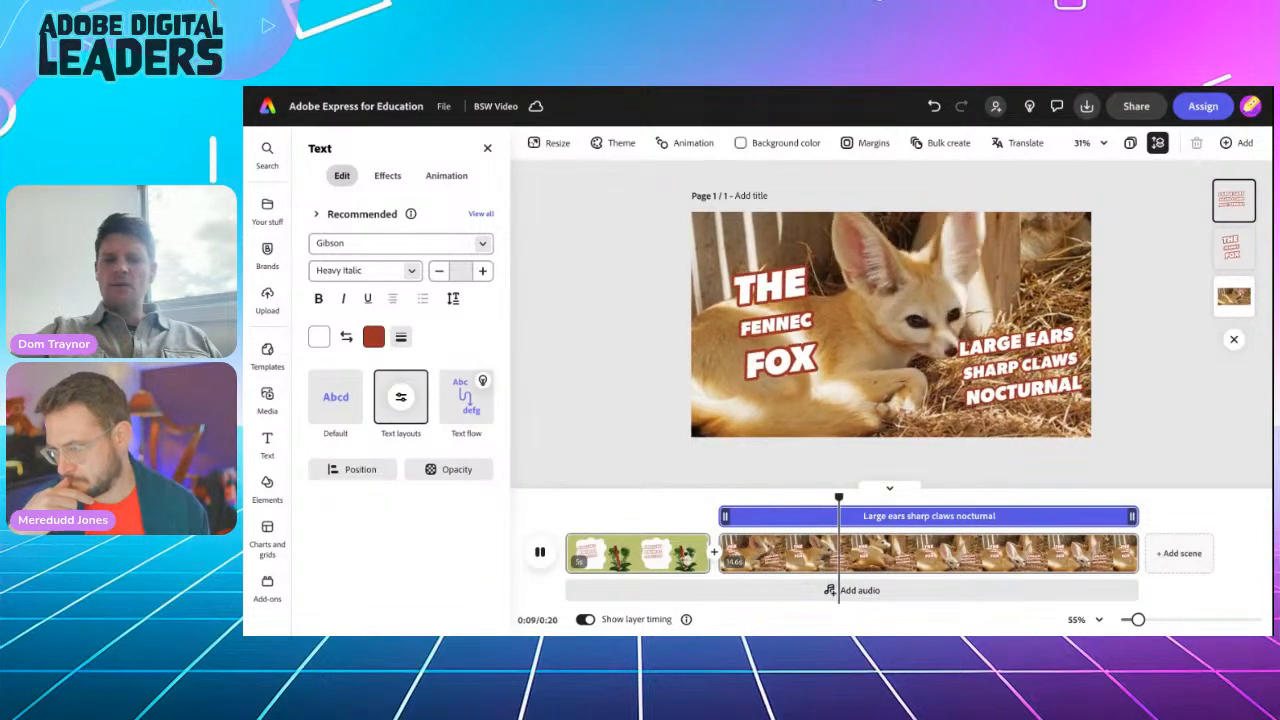
click(1003, 381)
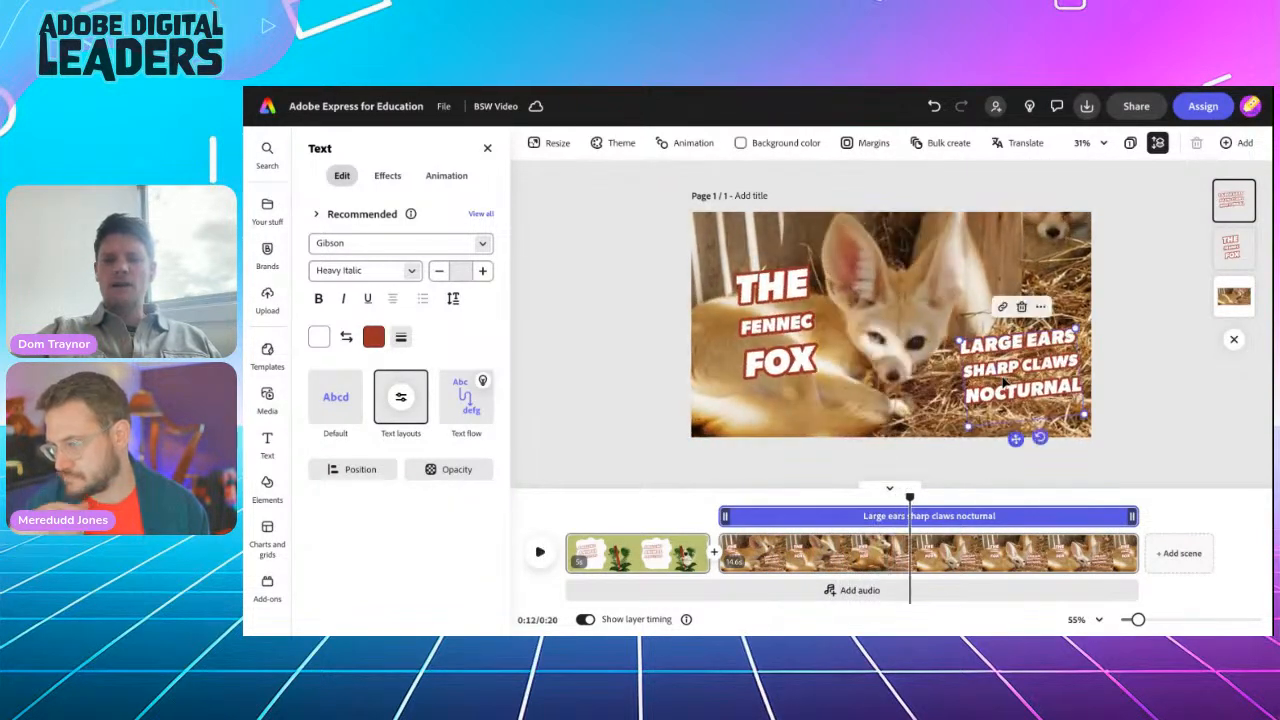
Step: Preview the fox scene's text animations, then nudge the keywords caption slightly down and left
click(446, 176)
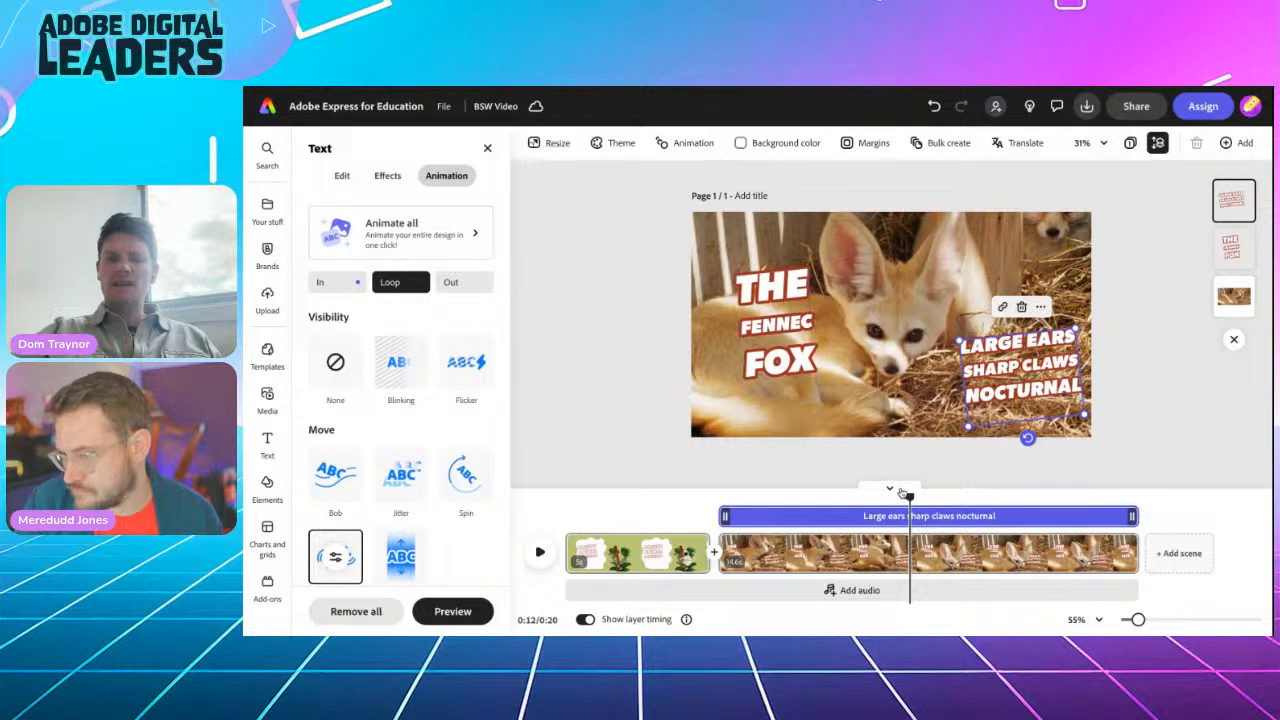
drag(909, 496, 718, 506)
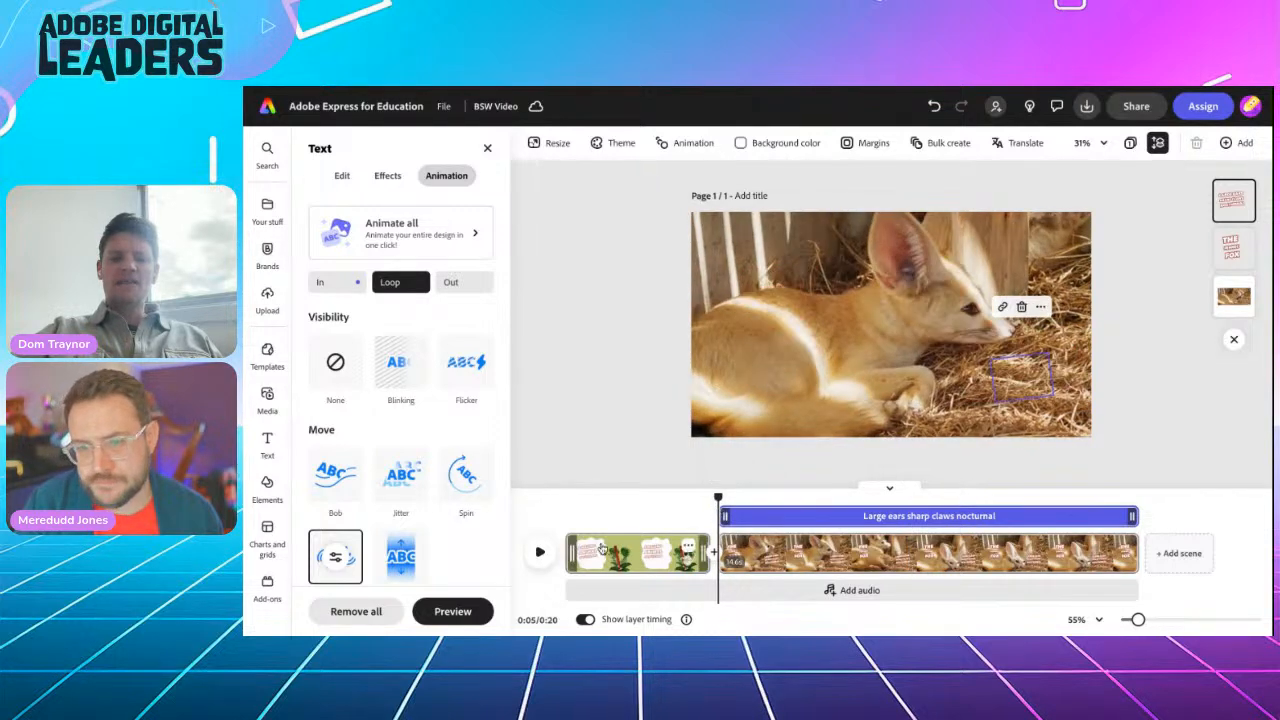
click(540, 552)
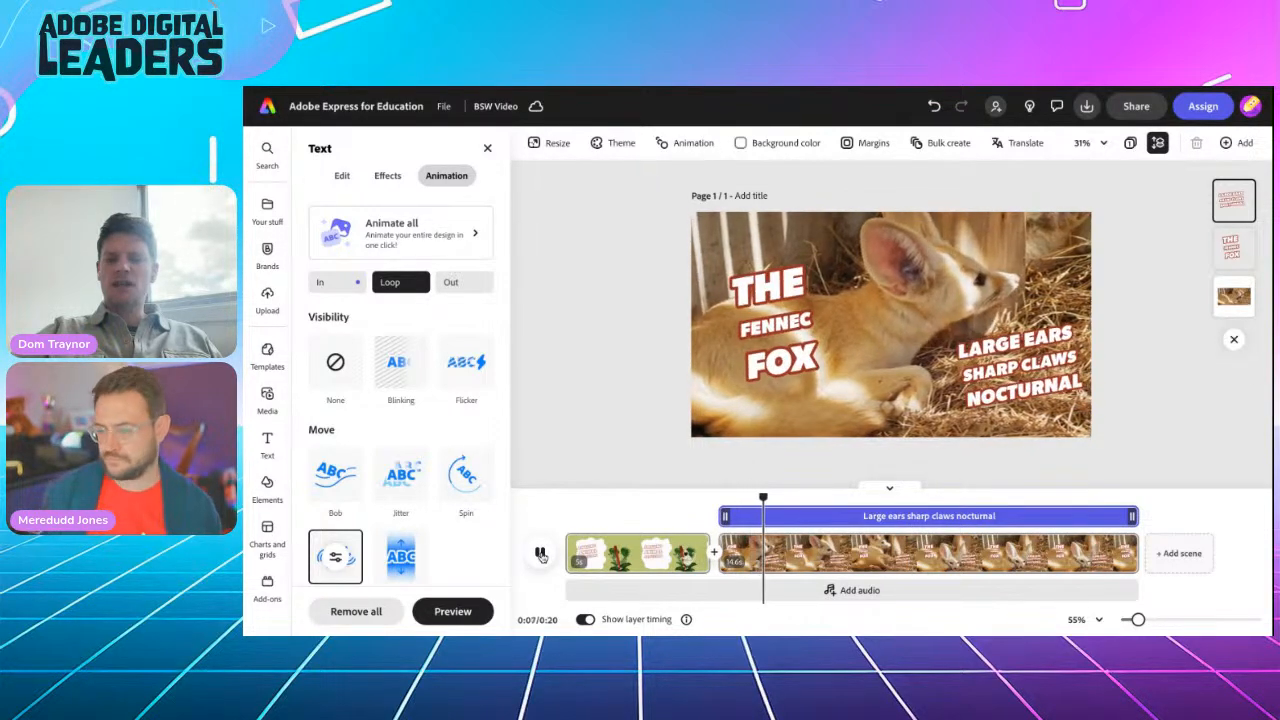
click(997, 385)
drag(997, 385, 983, 398)
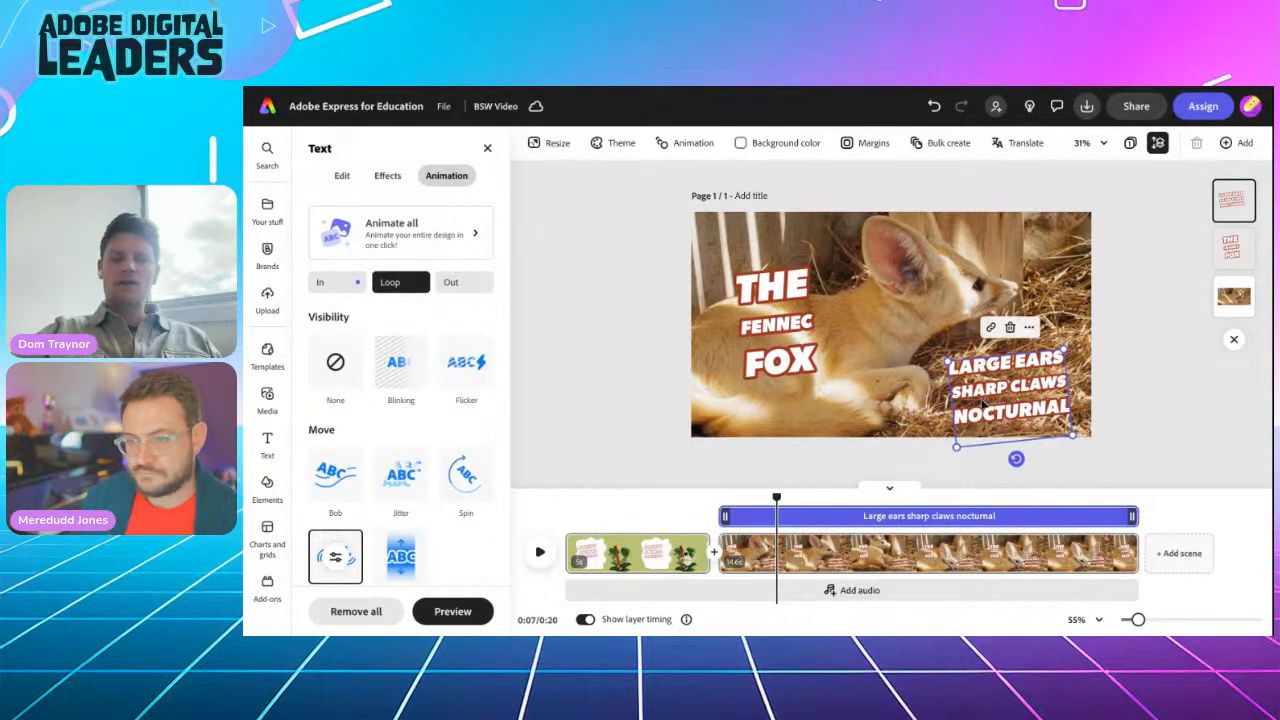
click(592, 400)
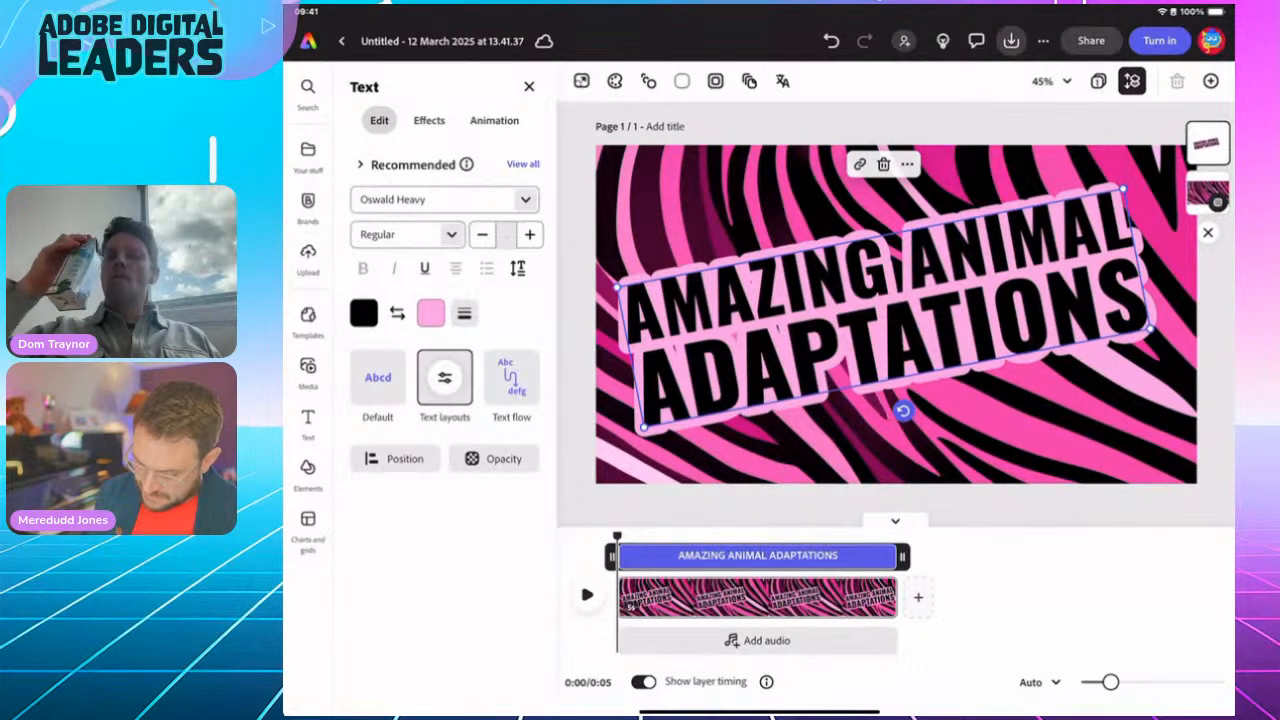
Step: Give the AMAZING ANIMAL ADAPTATIONS title the Scale Shrink animation, add a blank scene, then switch apps
click(494, 121)
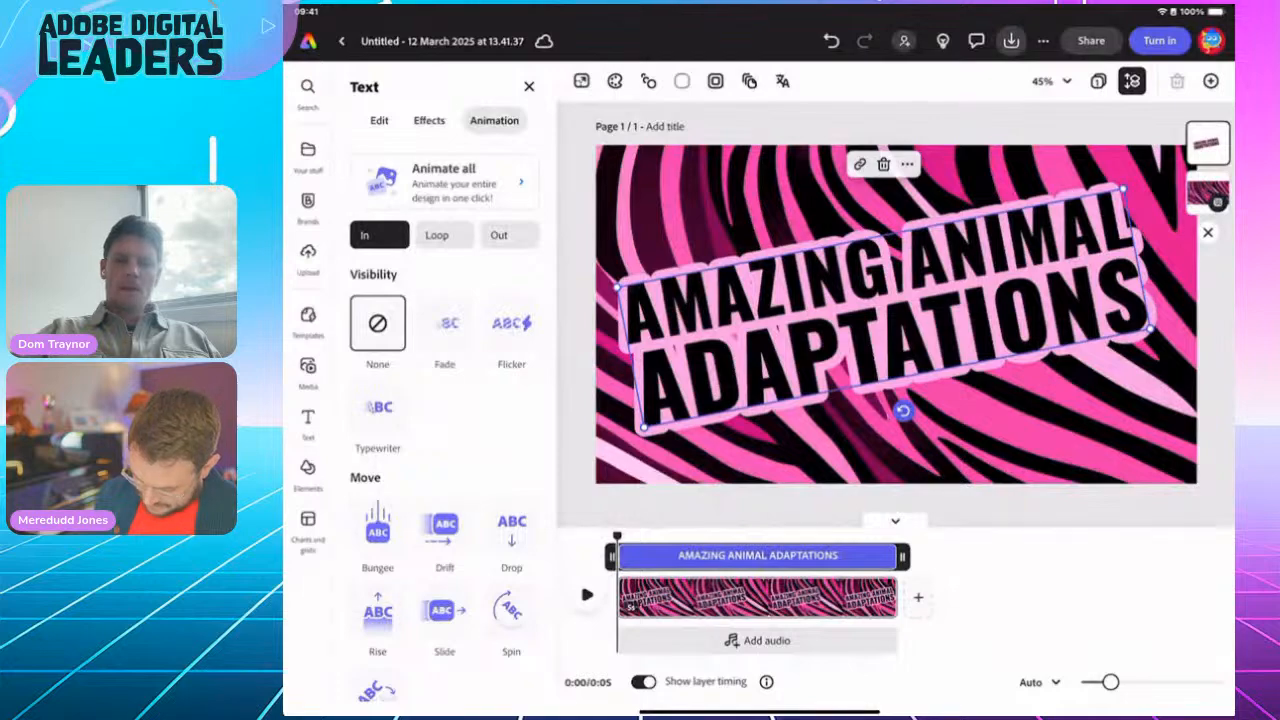
scroll(450, 420, down, 4)
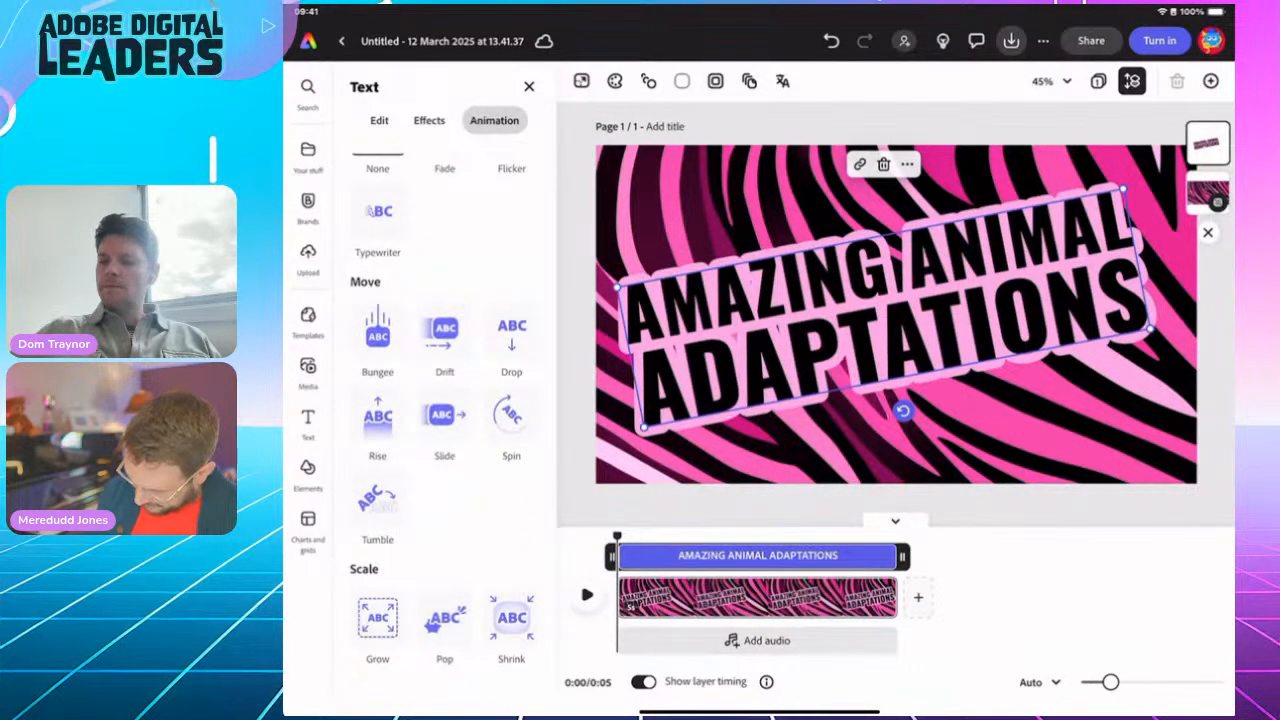
click(511, 618)
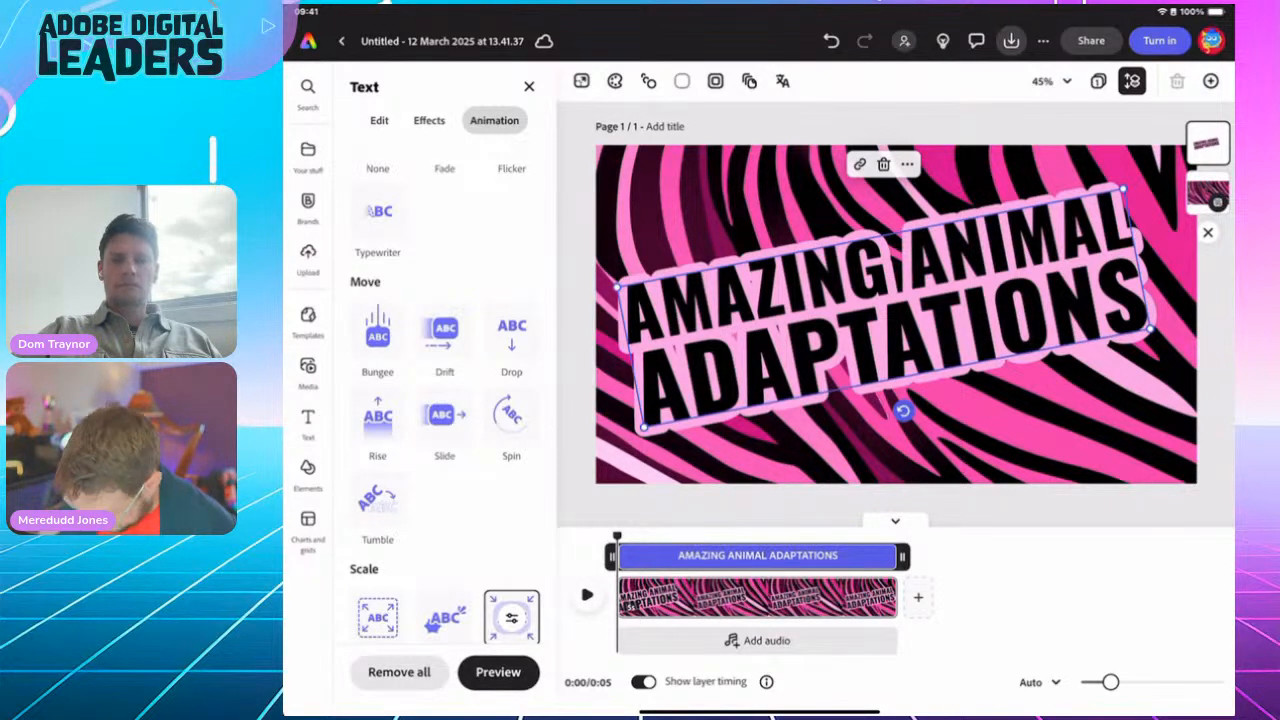
click(918, 597)
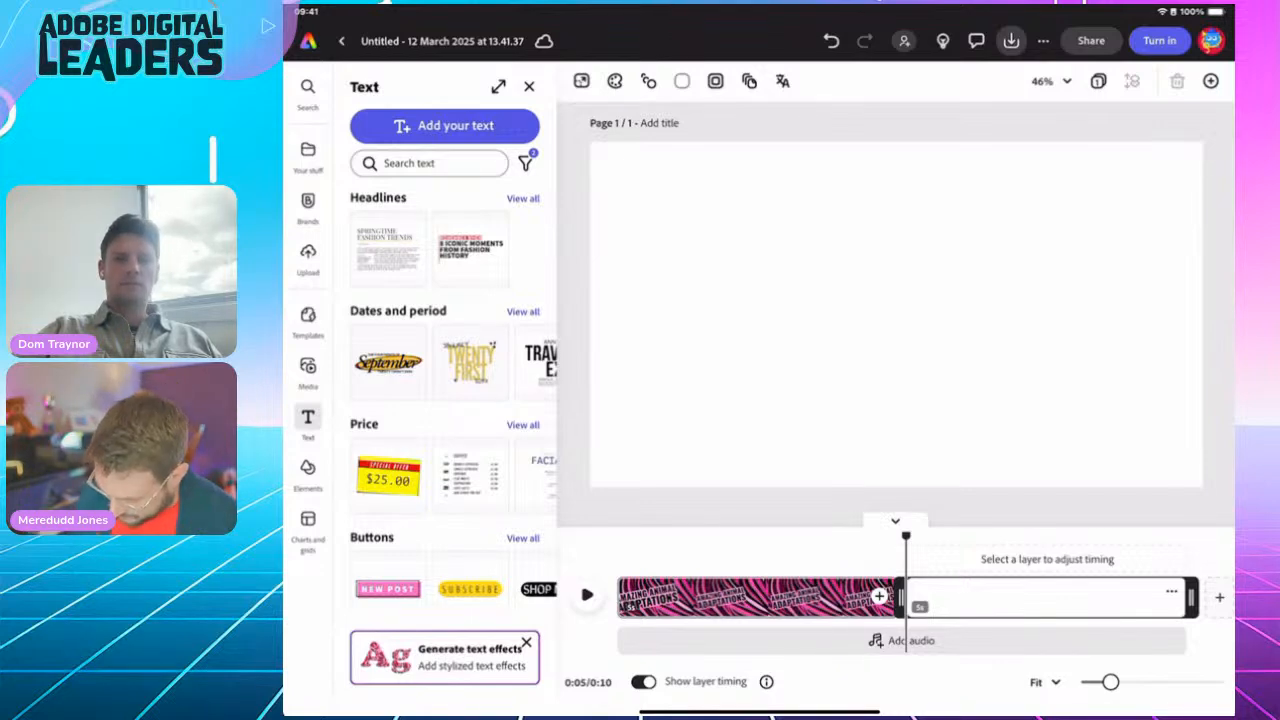
drag(760, 712, 805, 470)
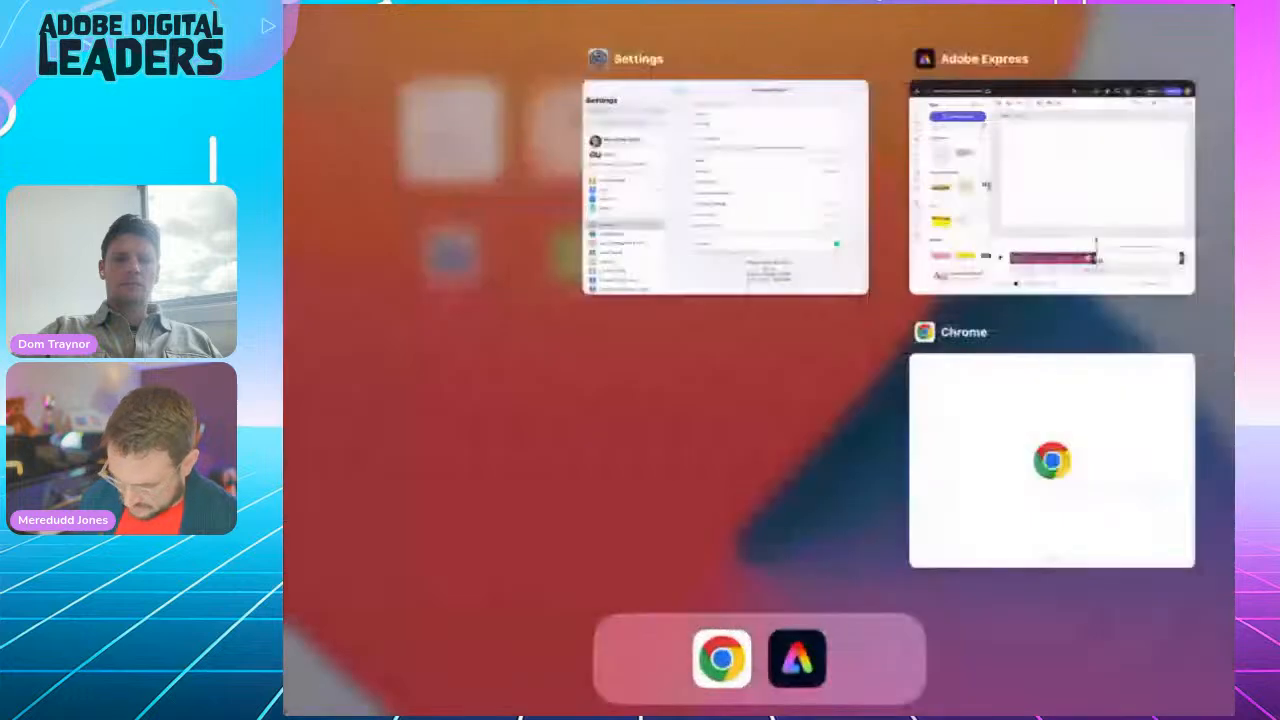
Step: Copy 'Thick fur / large paws / sharp teeth & claws' from the Google Docs notes, then return to Adobe Express
click(1052, 460)
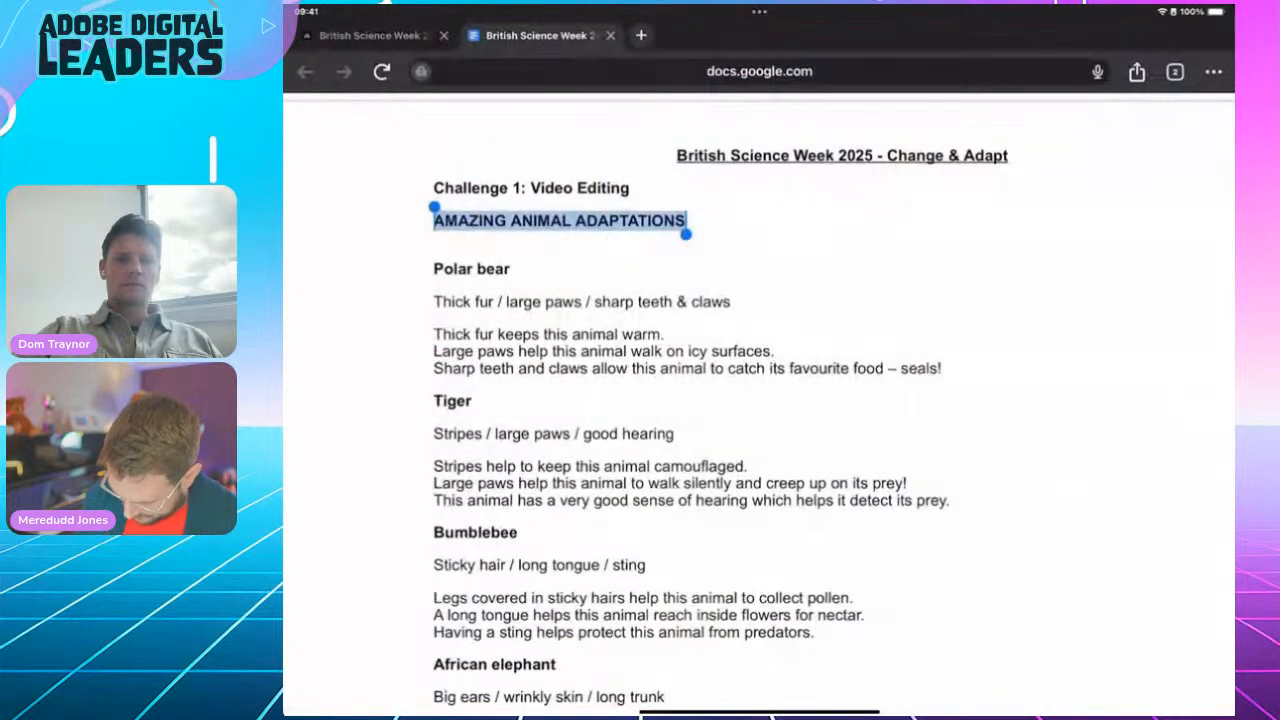
click(480, 270)
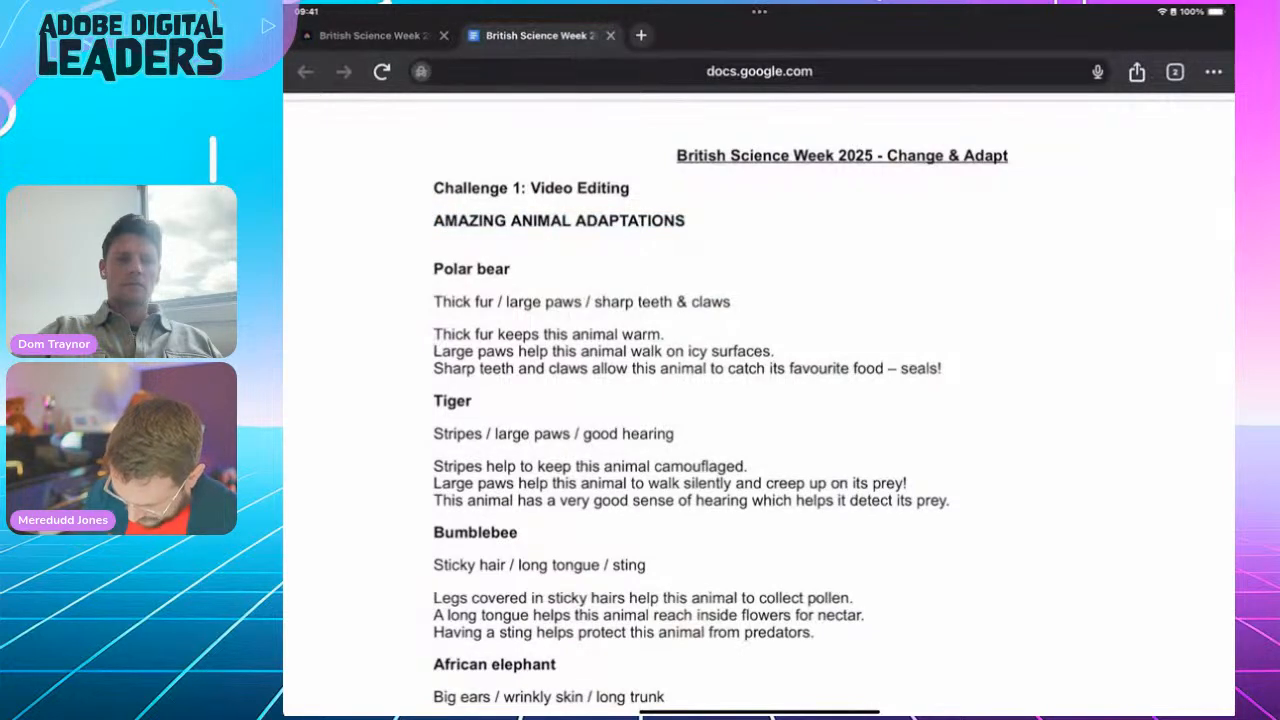
drag(450, 301, 731, 303)
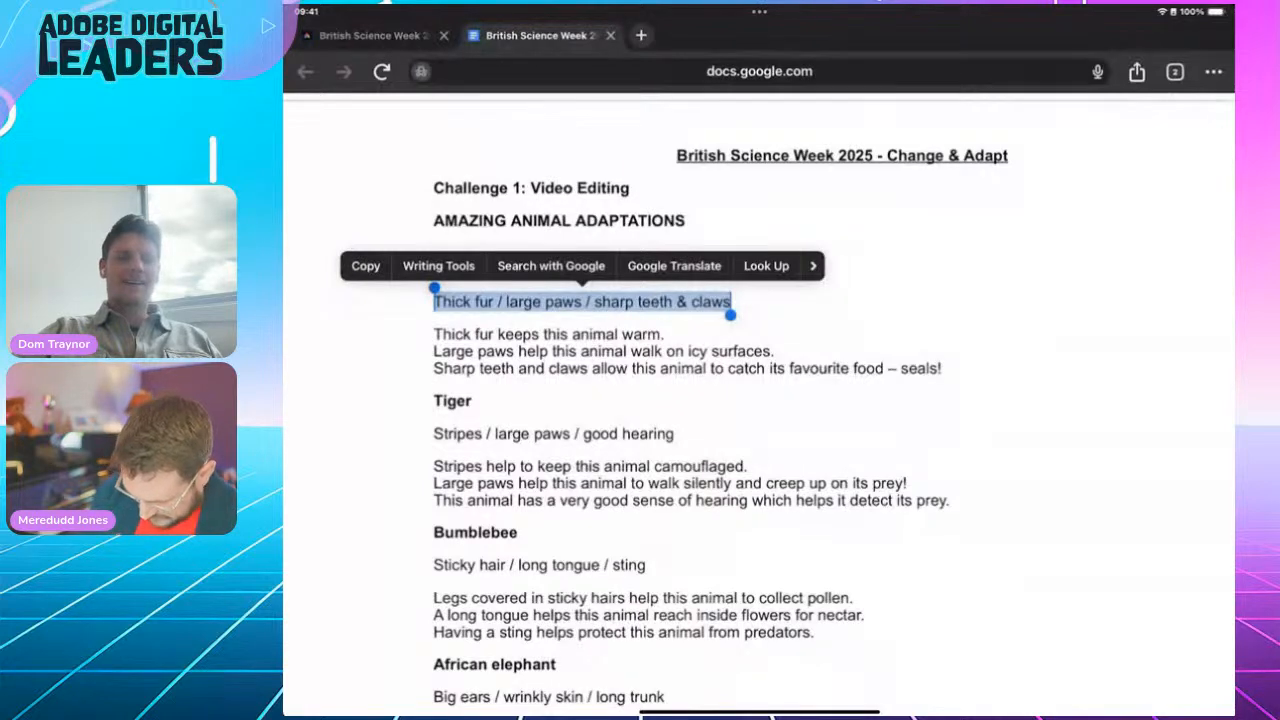
click(366, 266)
drag(760, 711, 760, 420)
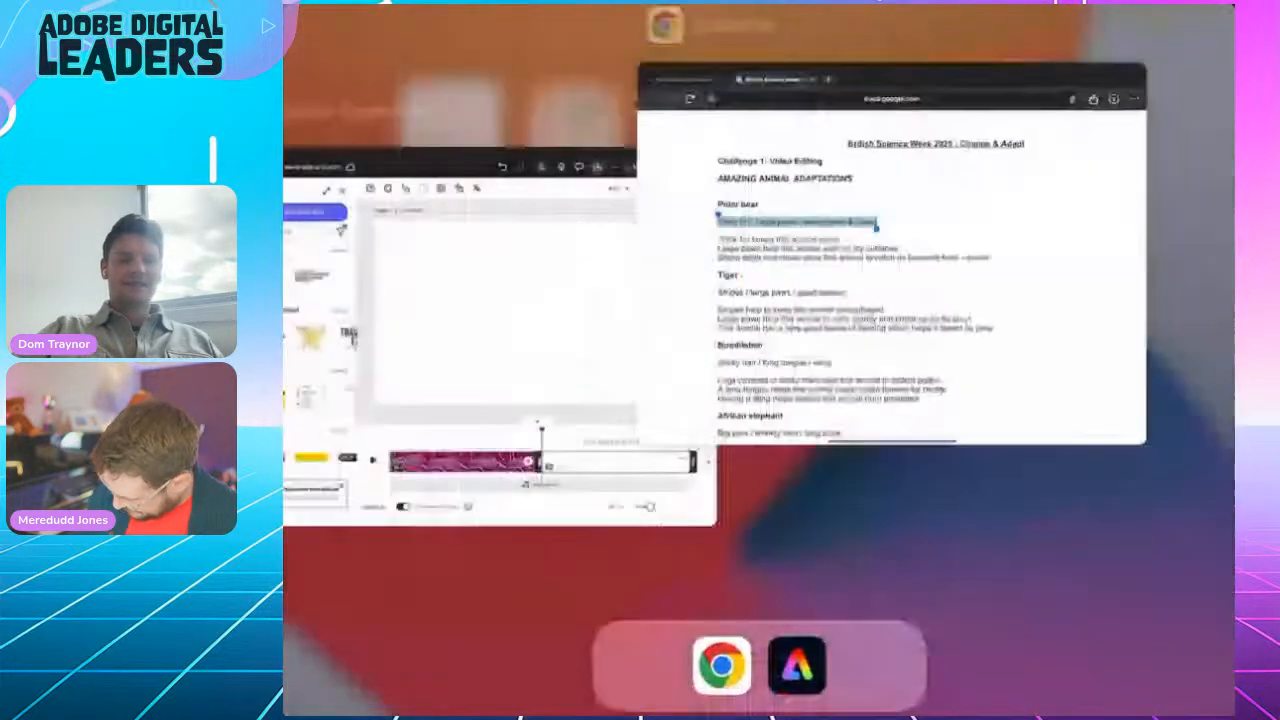
click(1035, 456)
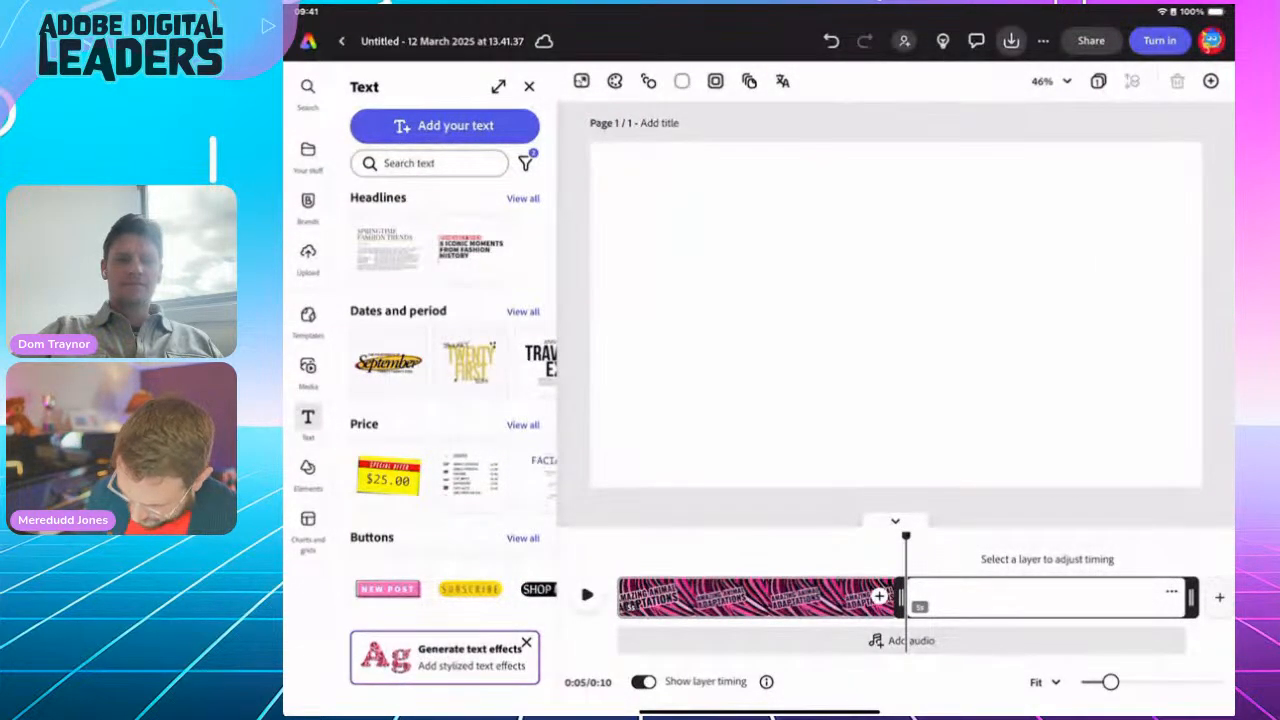
Step: Search stock videos for 'Polar bear' and add the first video result to the second scene
click(308, 367)
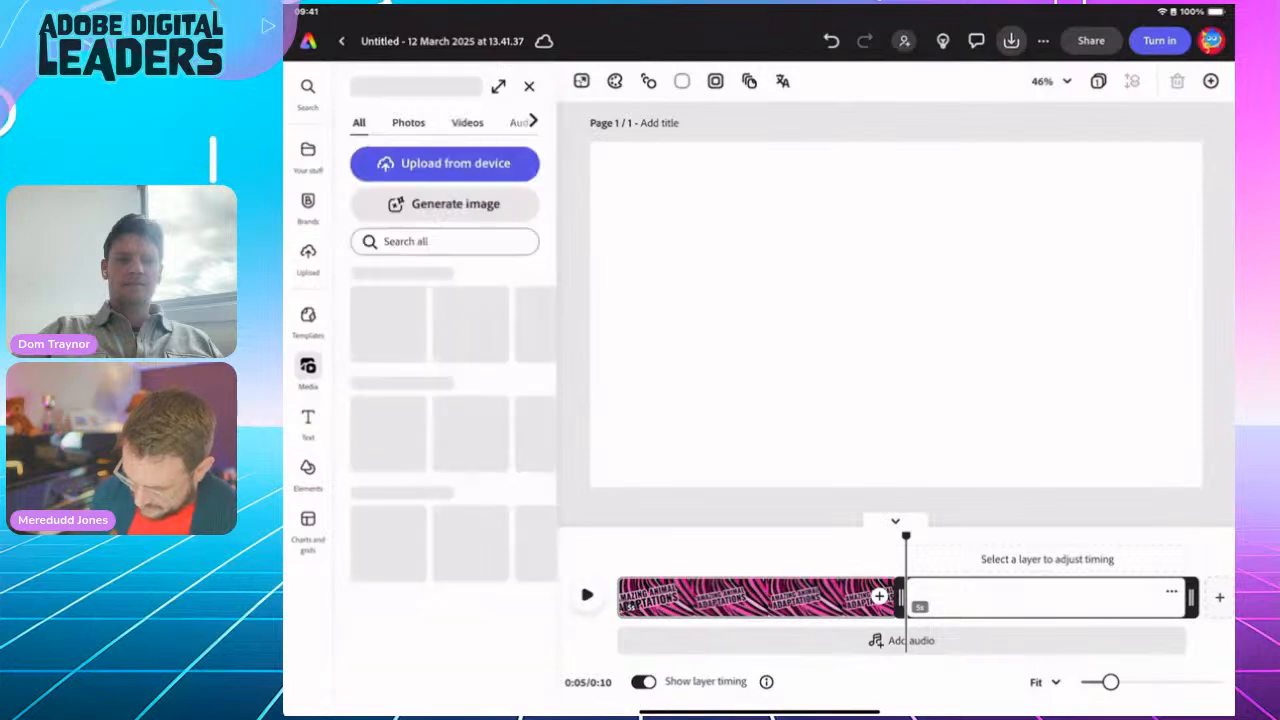
click(467, 122)
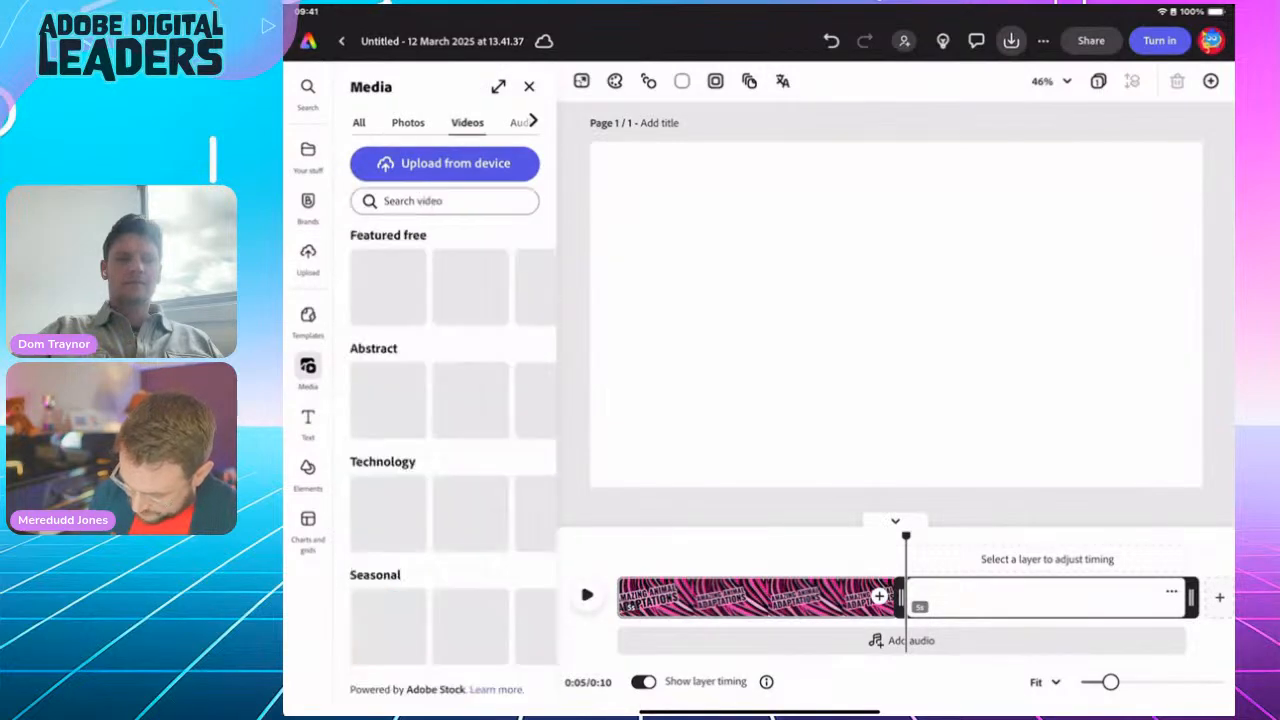
click(445, 200)
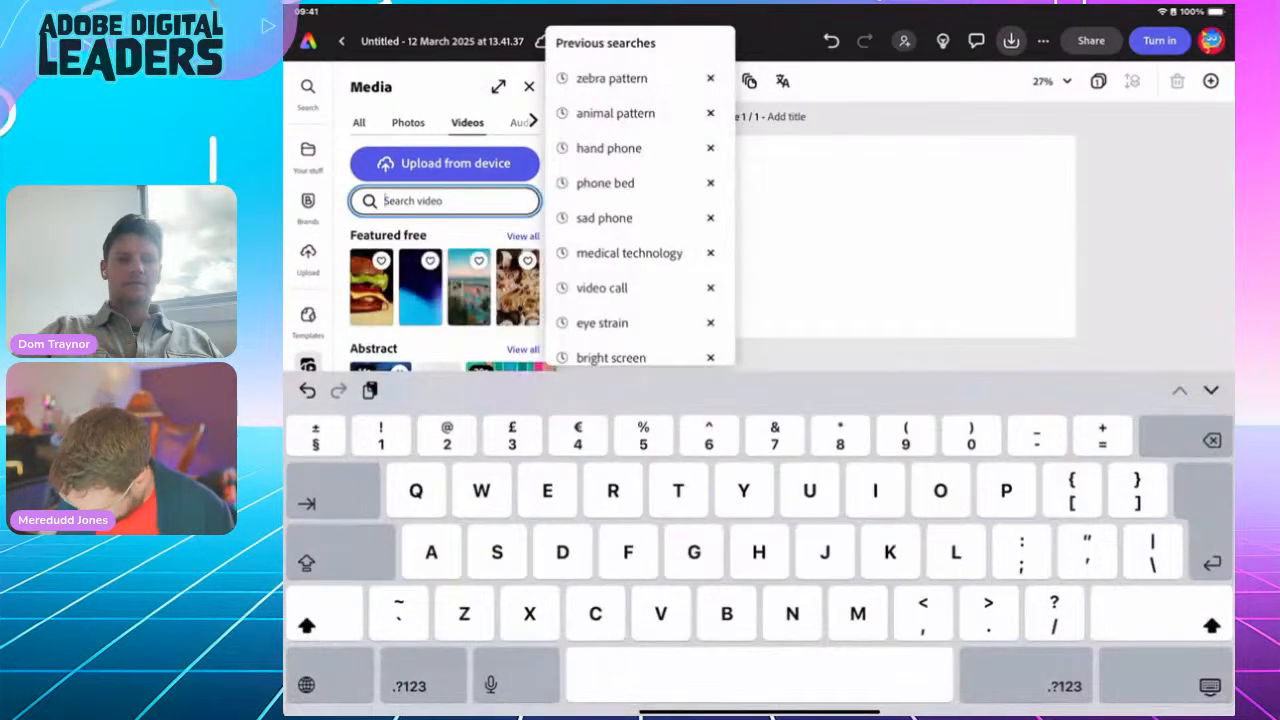
text(Polar b)
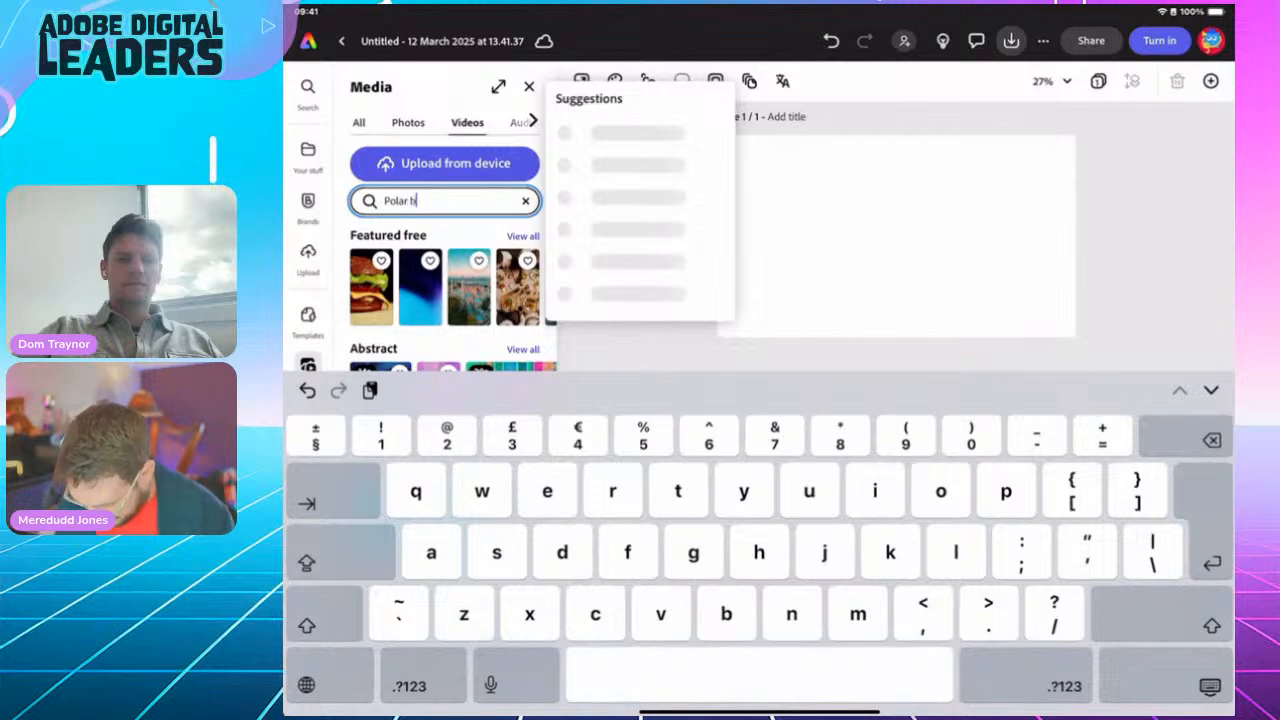
text(ear)
key(Return)
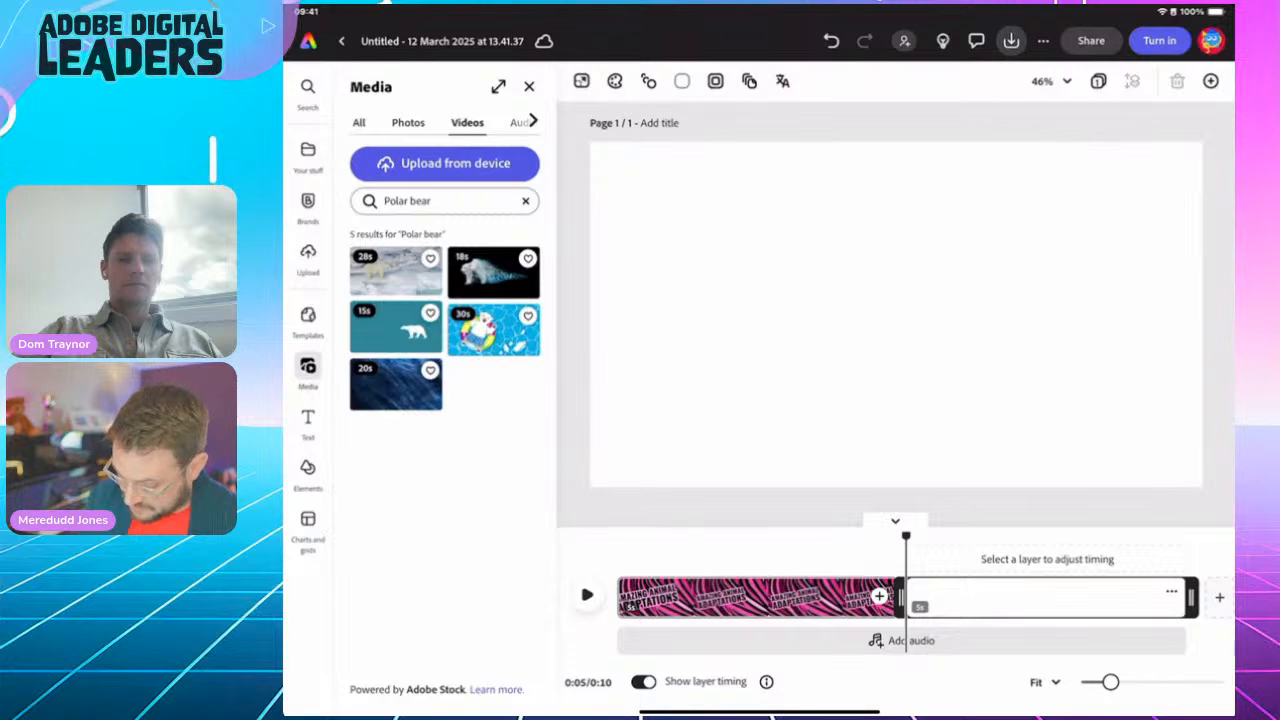
click(408, 123)
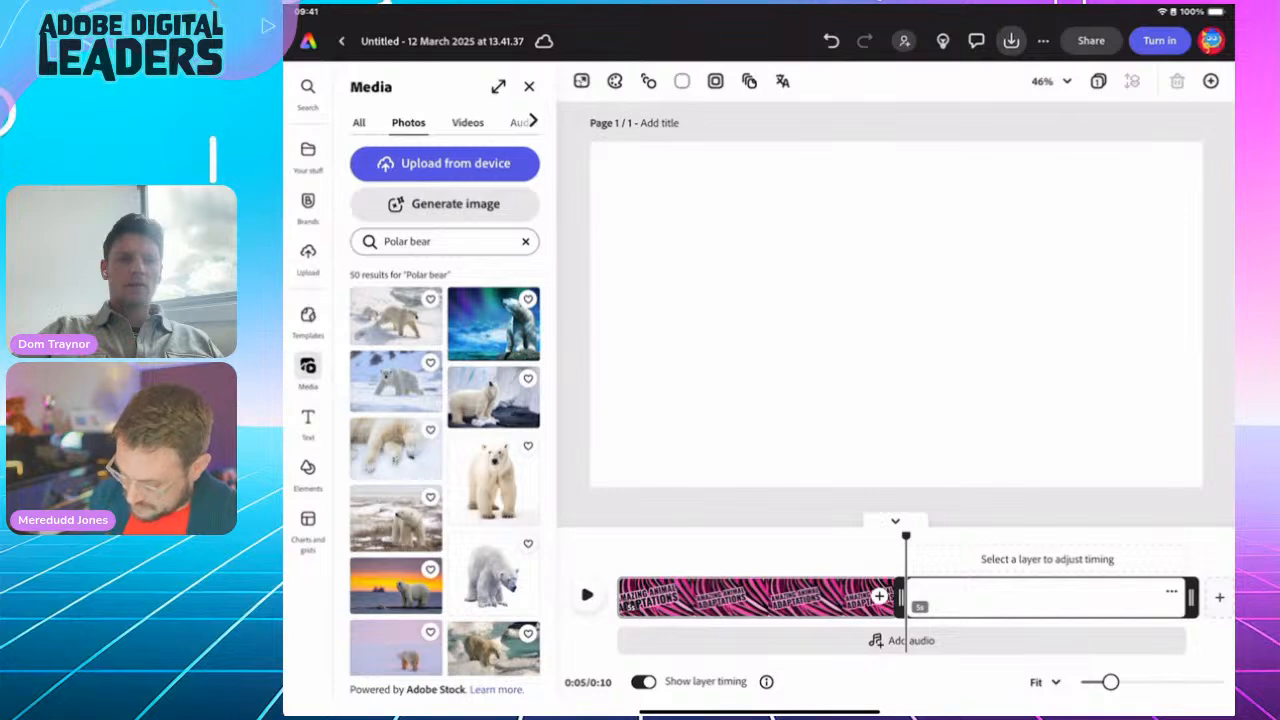
click(467, 122)
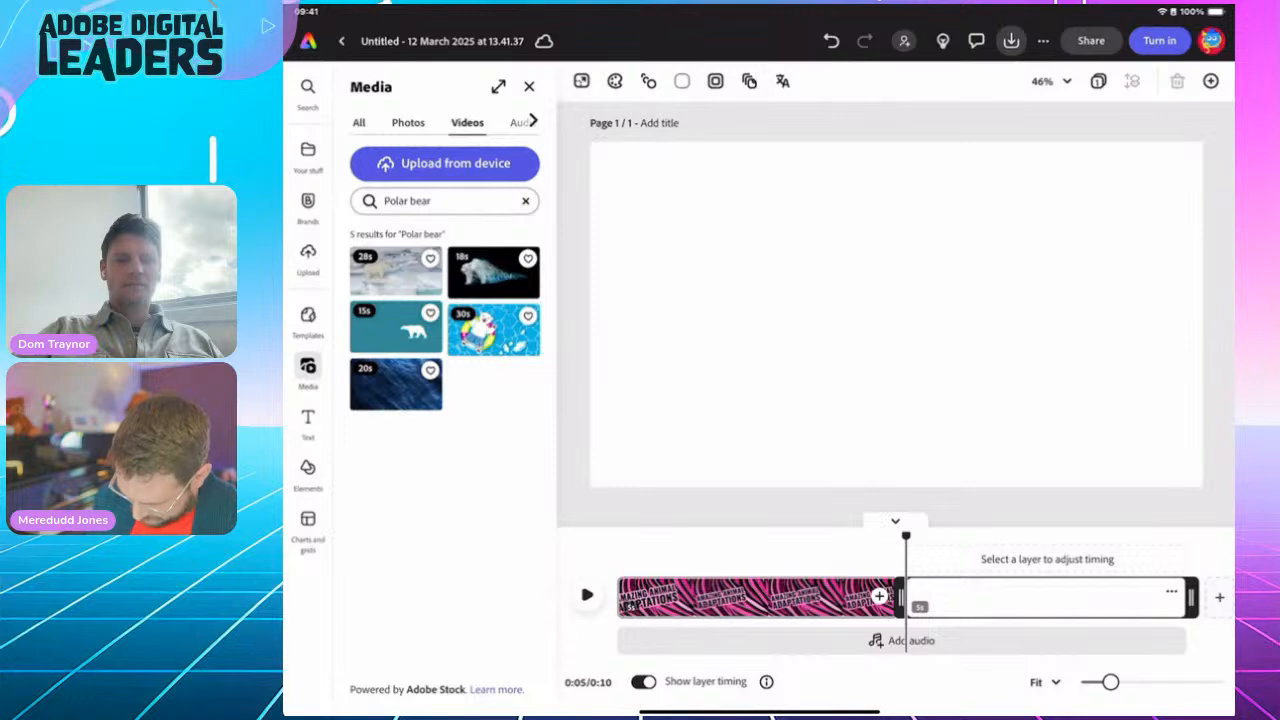
click(396, 272)
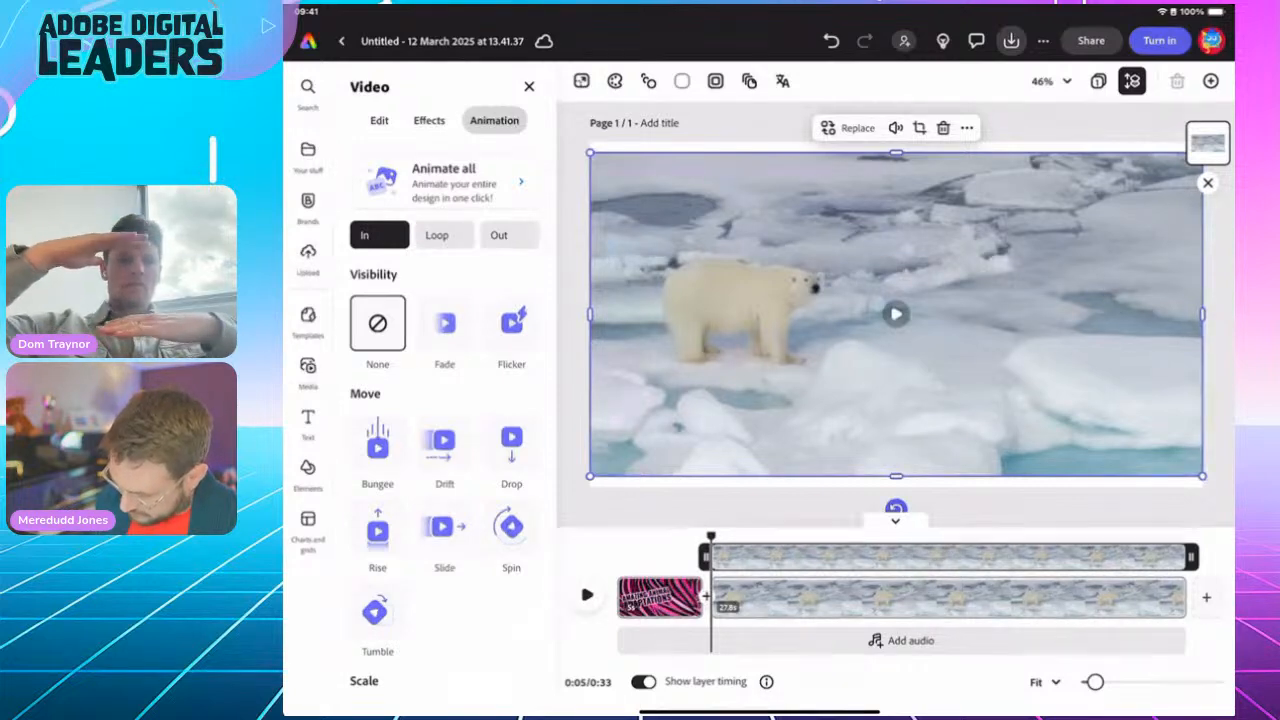
Step: Apply Fill Video so the polar bear clip covers the entire scene
mouse_move(880, 320)
mouse_down()
mouse_move(988, 308)
mouse_move(881, 320)
mouse_up()
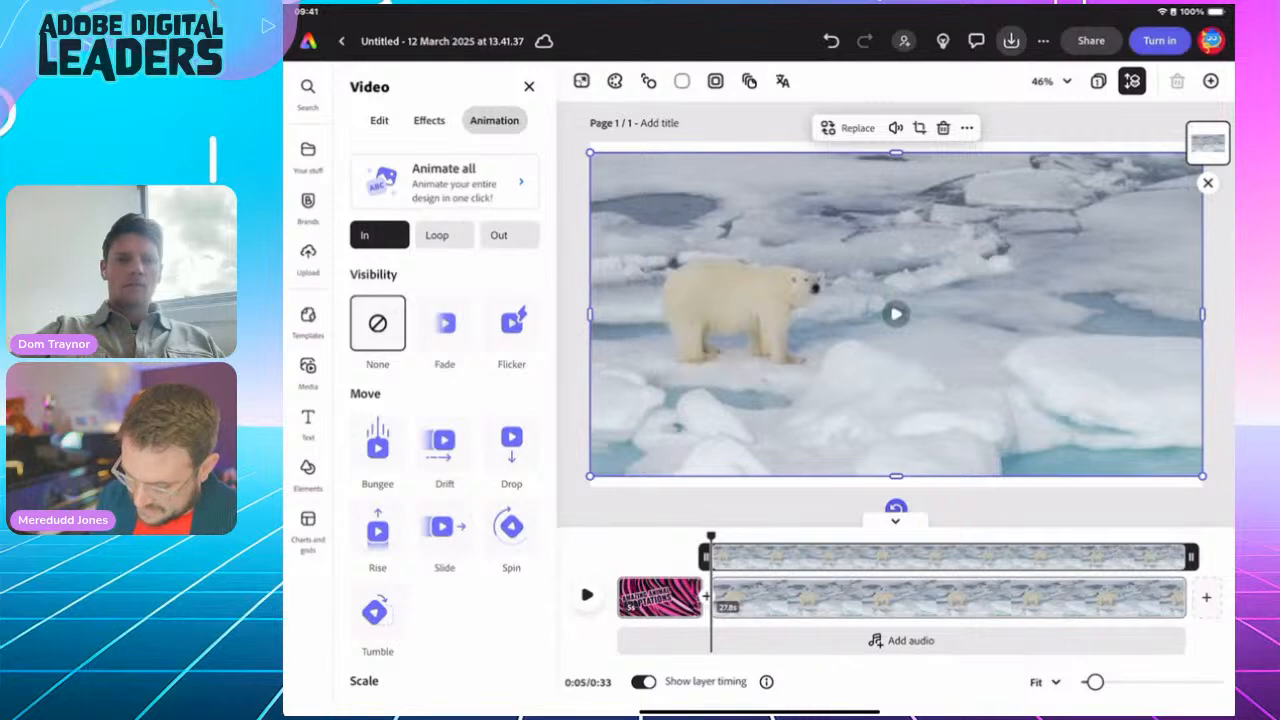
click(379, 121)
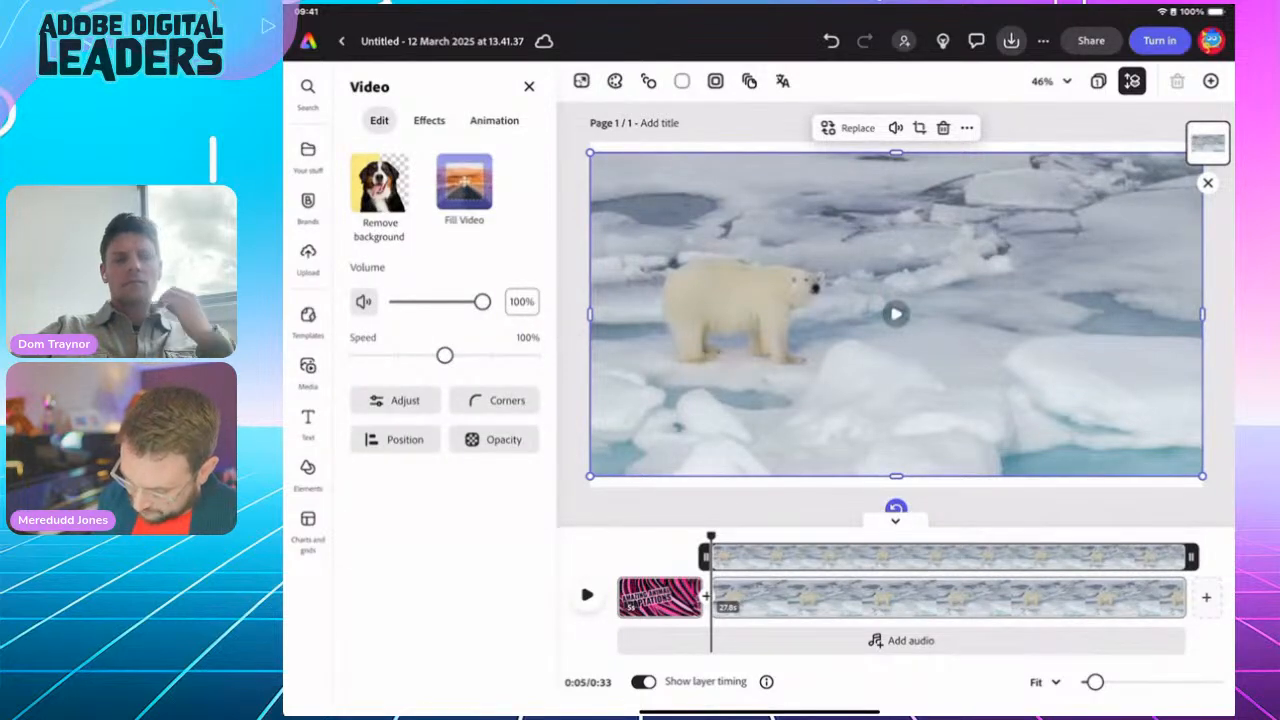
click(464, 182)
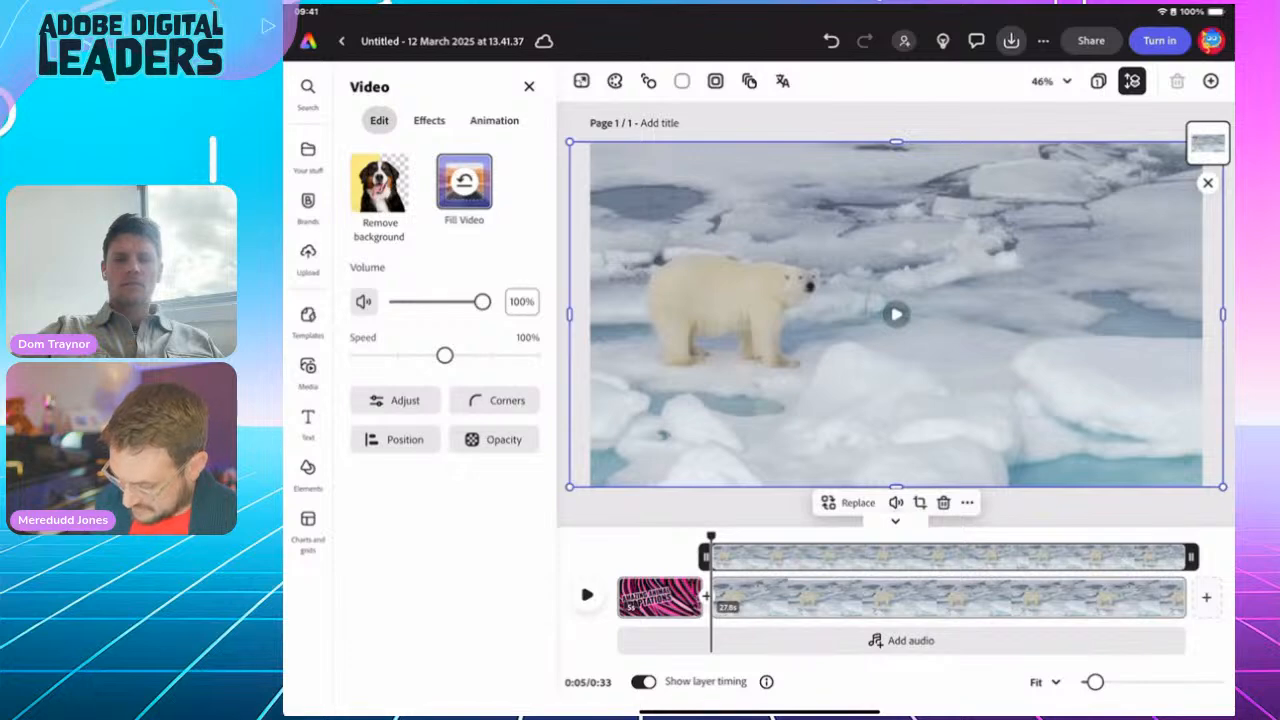
click(690, 508)
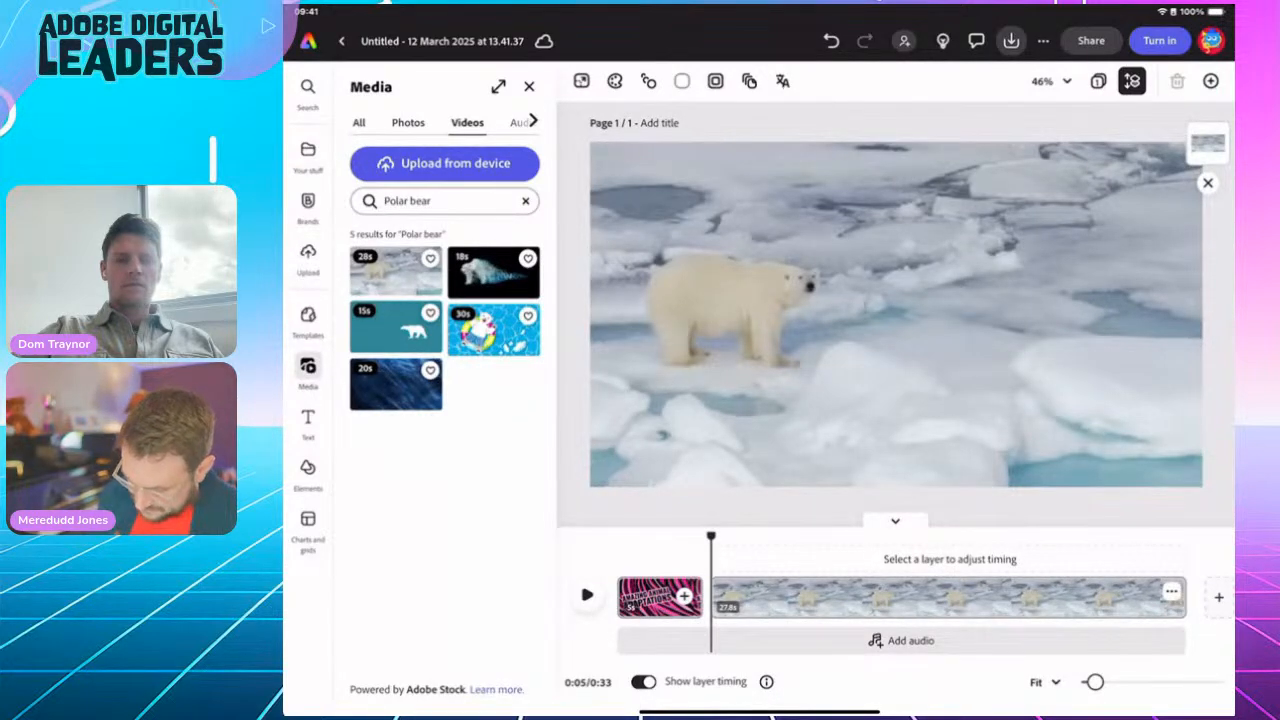
click(308, 422)
Step: Add a 'Polar Bear' text box, enlarged and placed at the scene's upper left
click(444, 125)
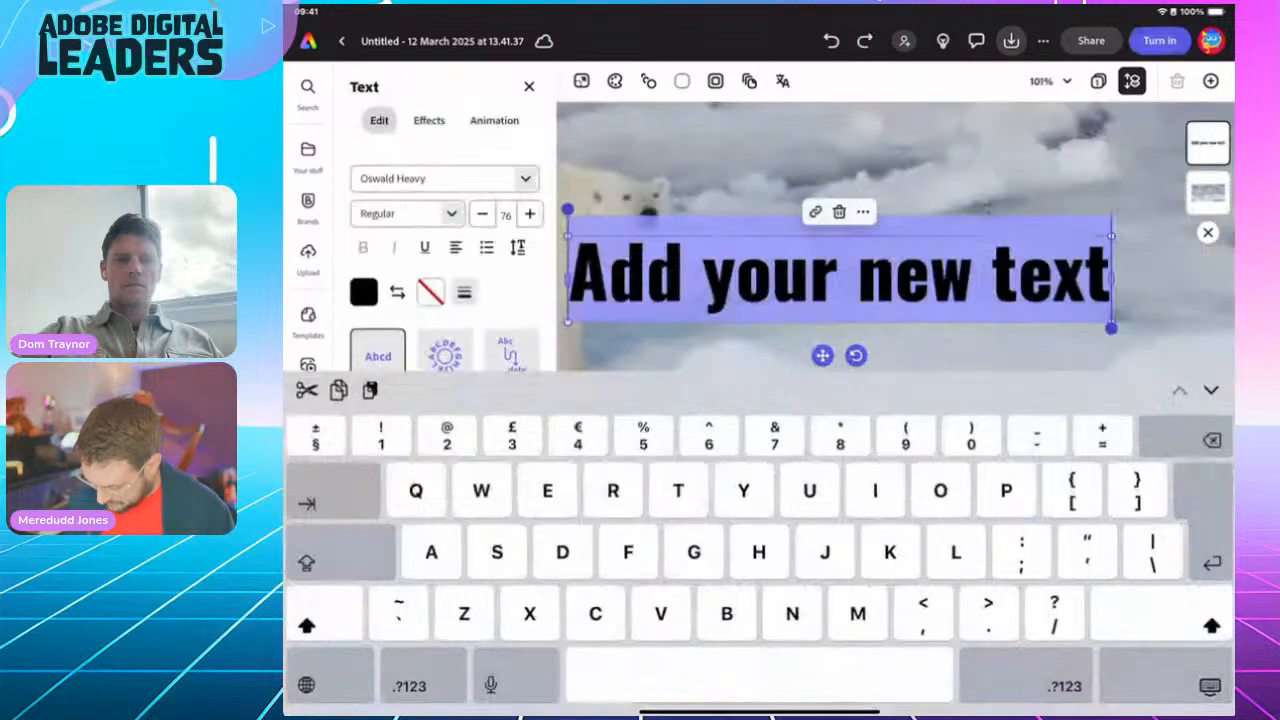
text(Pol)
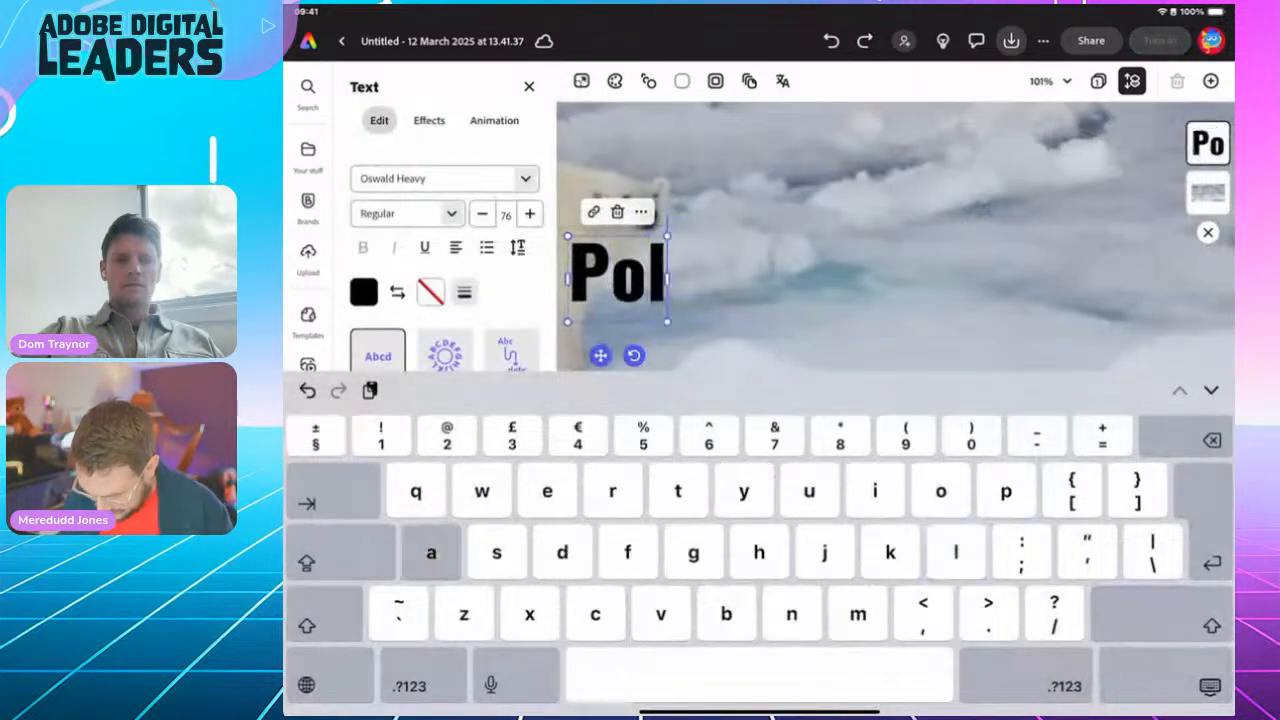
text(ar B)
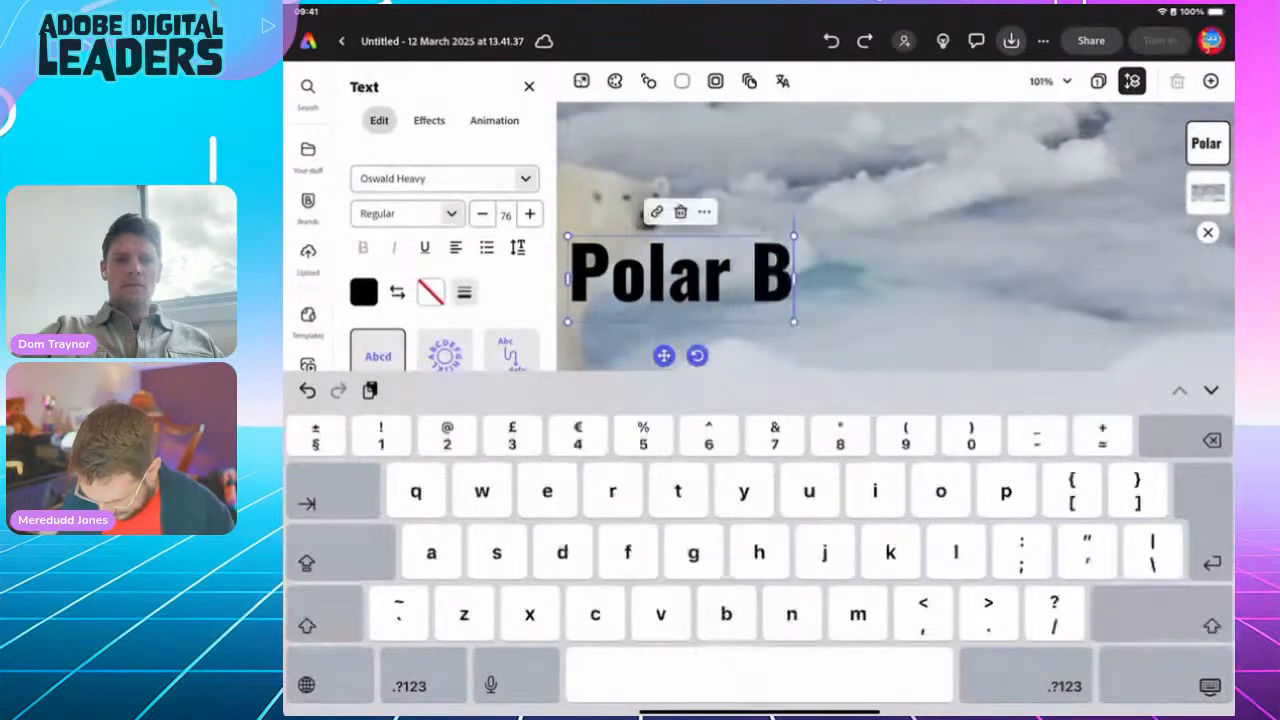
text(ear)
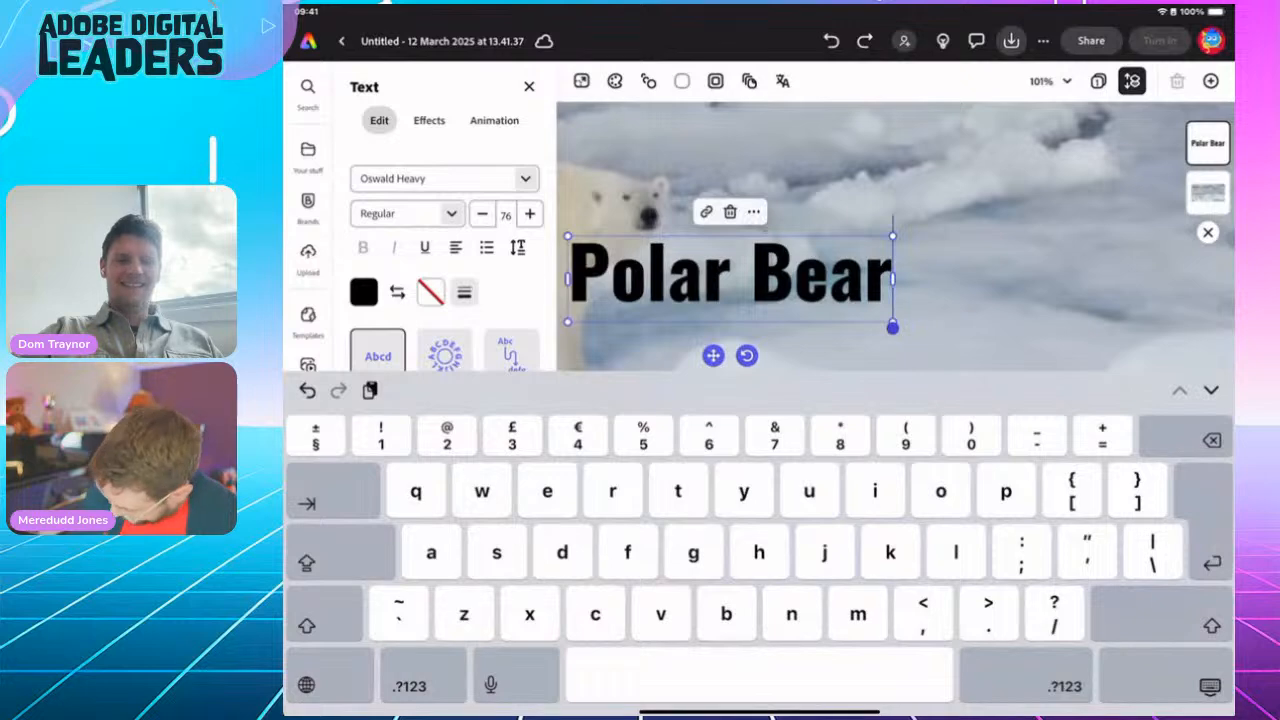
click(1210, 687)
click(1080, 507)
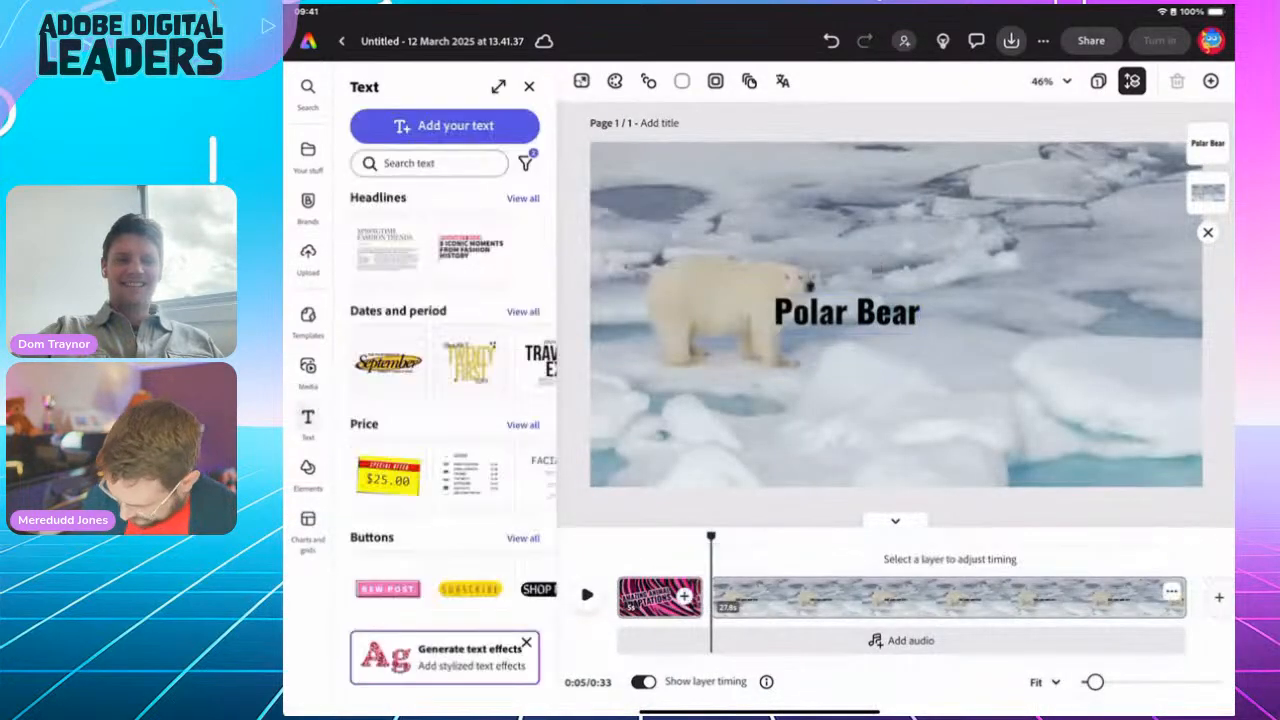
click(847, 312)
drag(920, 334, 757, 181)
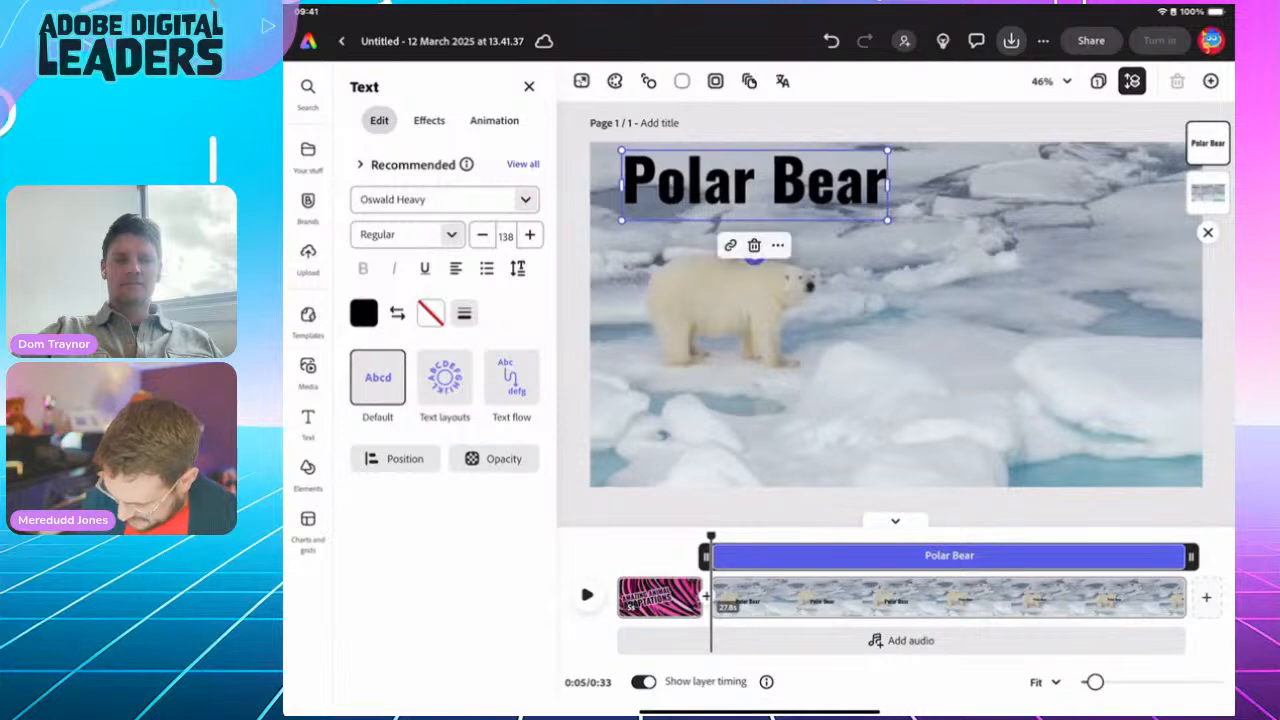
drag(888, 220, 943, 235)
drag(785, 187, 771, 186)
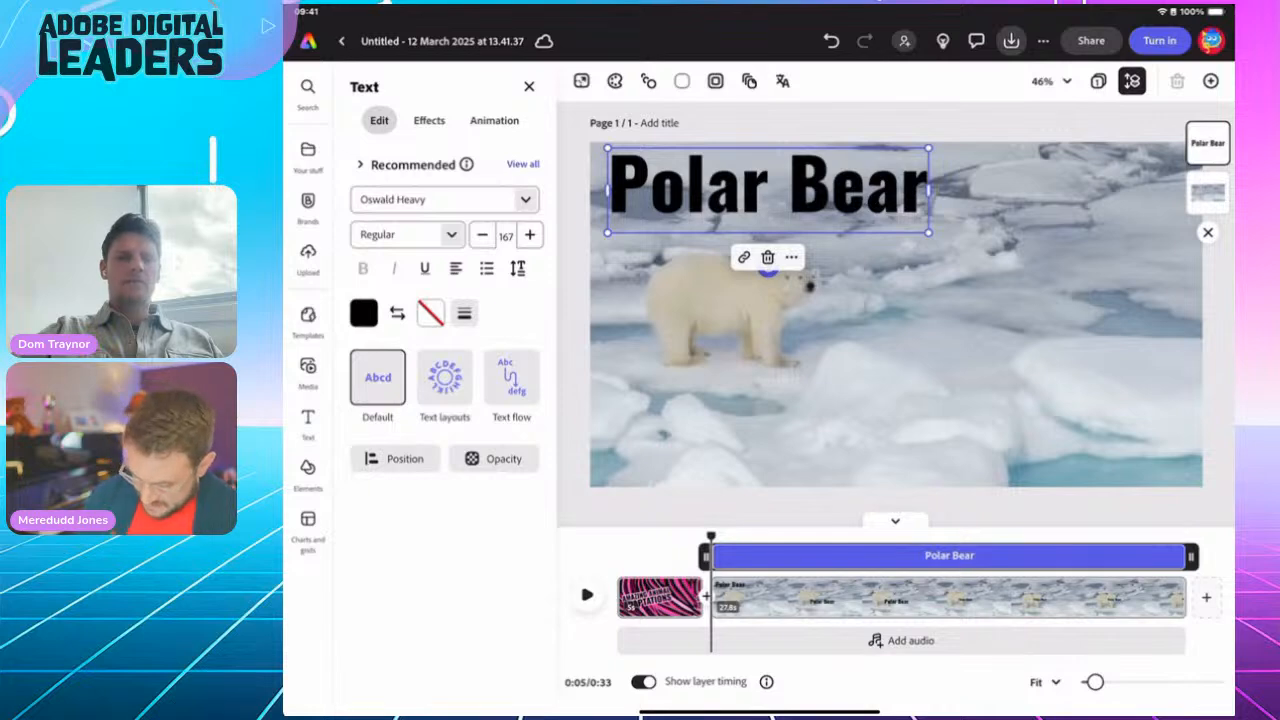
Step: Give the Polar Bear title a white outline at thickness 100 and nudge it slightly lower
click(464, 313)
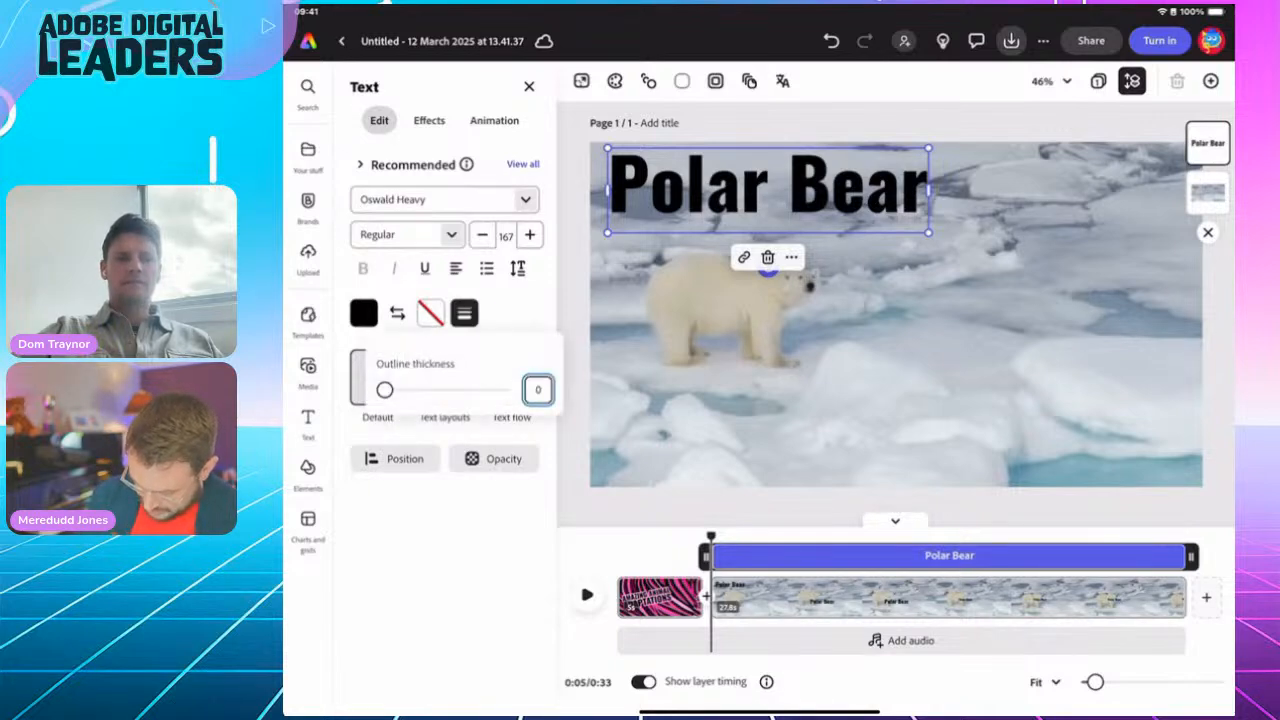
drag(385, 390, 502, 390)
click(431, 313)
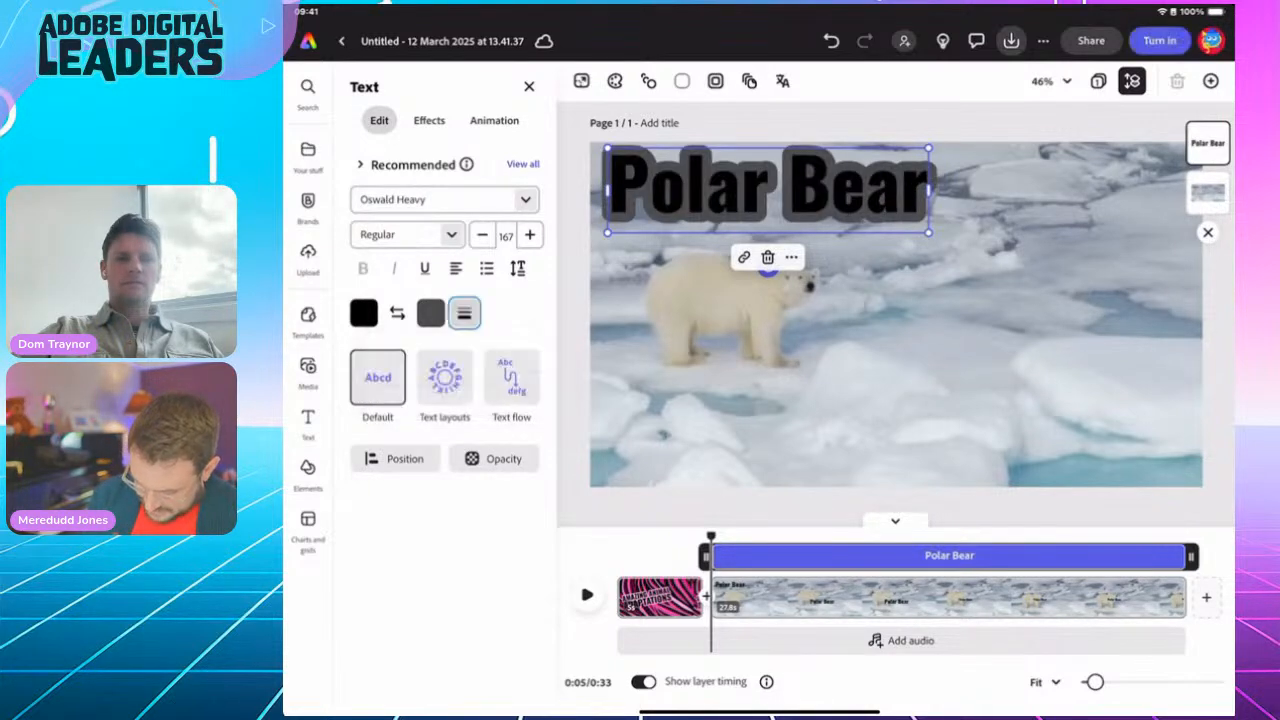
click(504, 272)
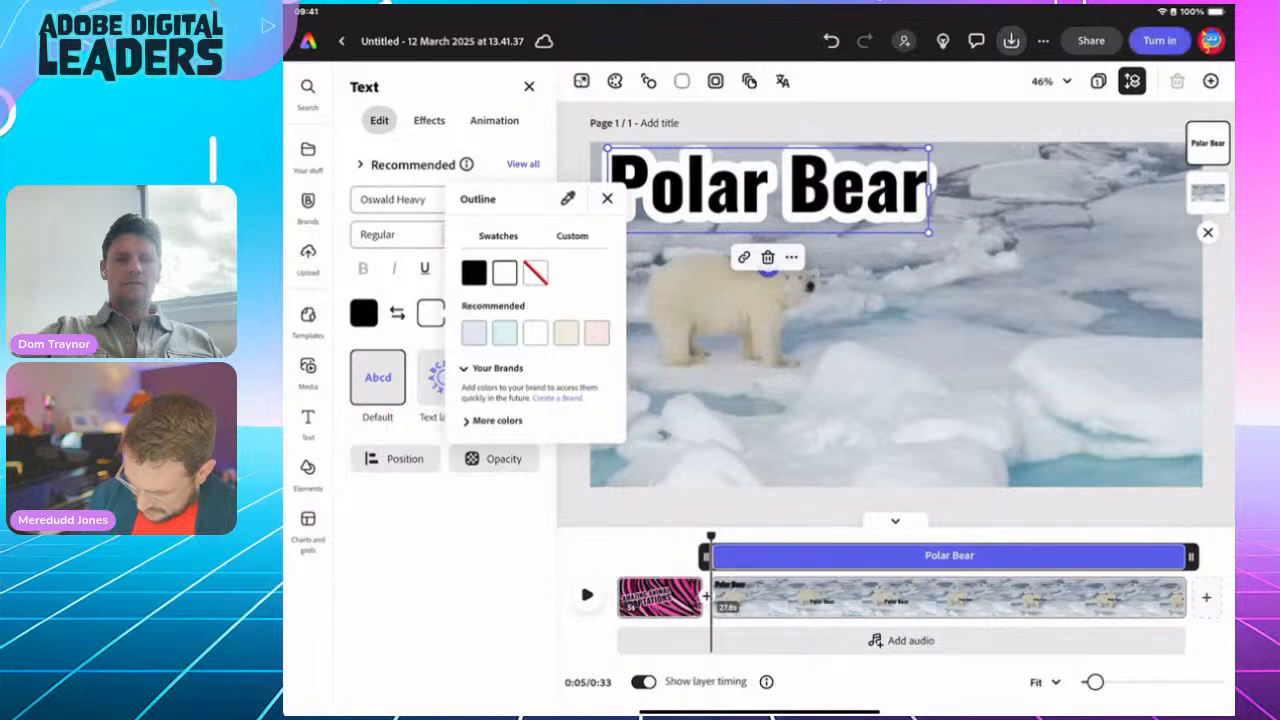
click(607, 198)
click(896, 314)
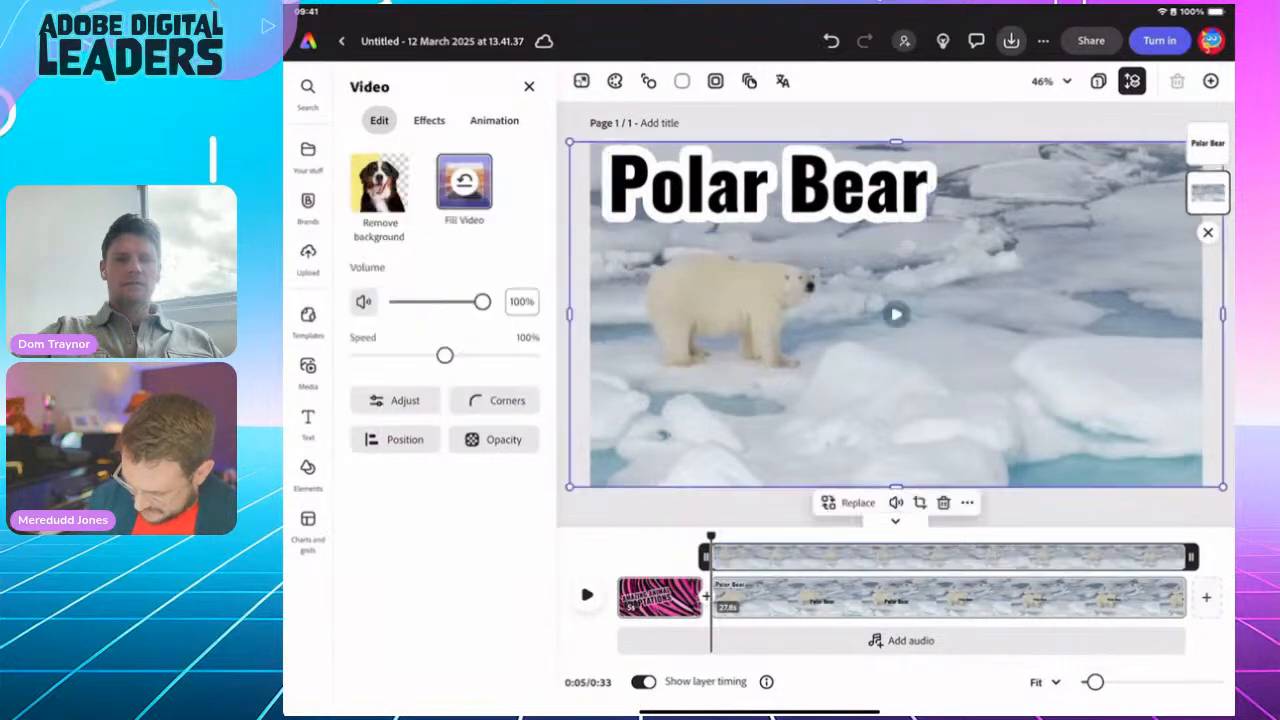
click(768, 190)
drag(768, 190, 764, 199)
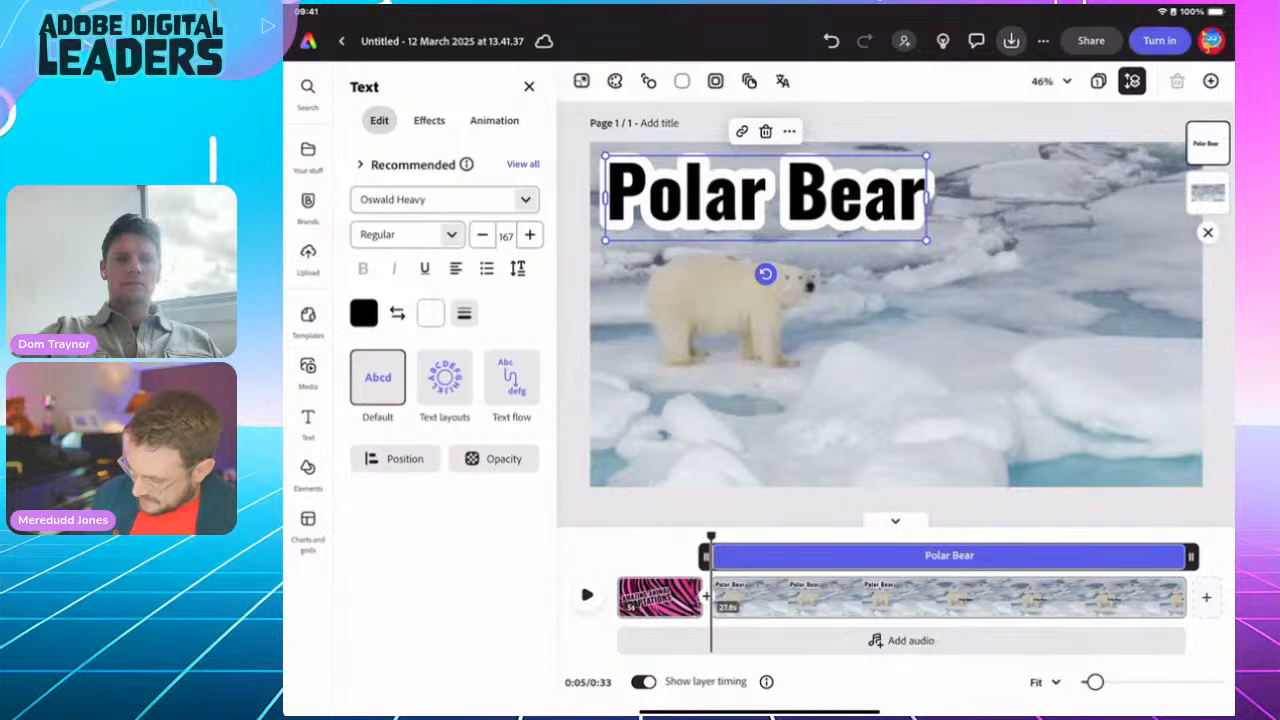
Step: Duplicate the Polar Bear title, shrink the copy, and replace its text with the pasted adaptation line
click(789, 131)
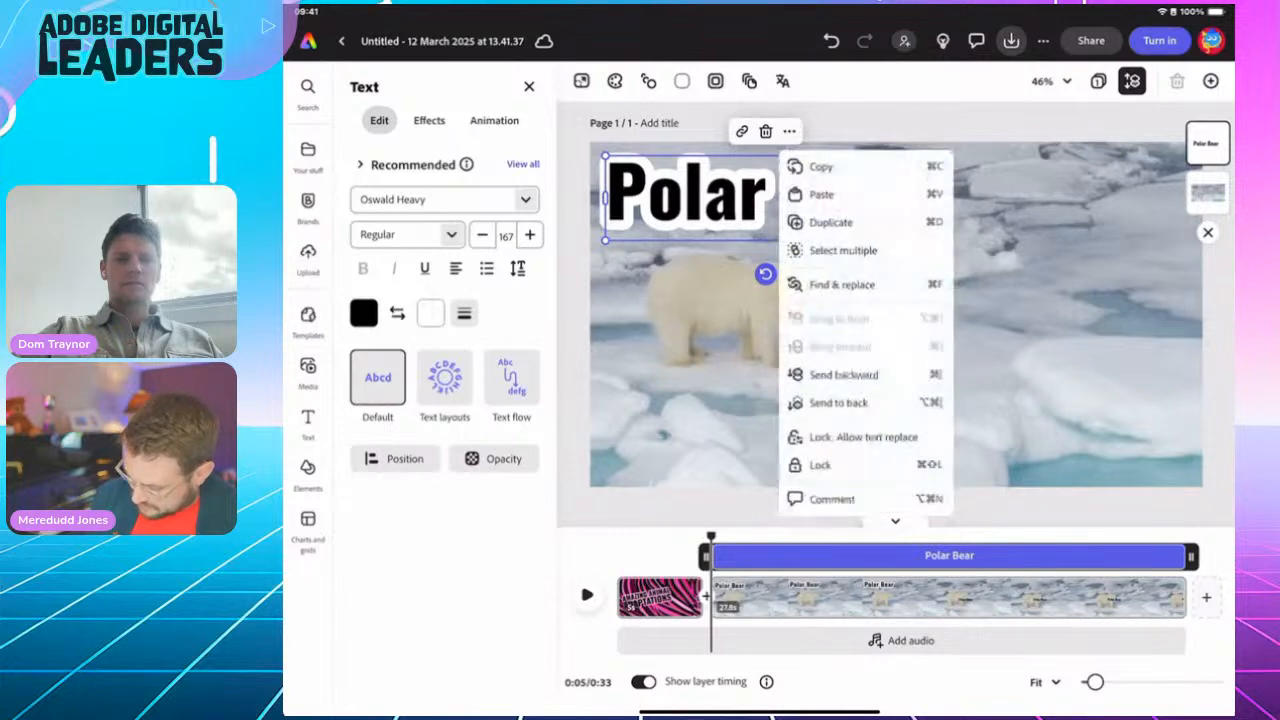
click(831, 222)
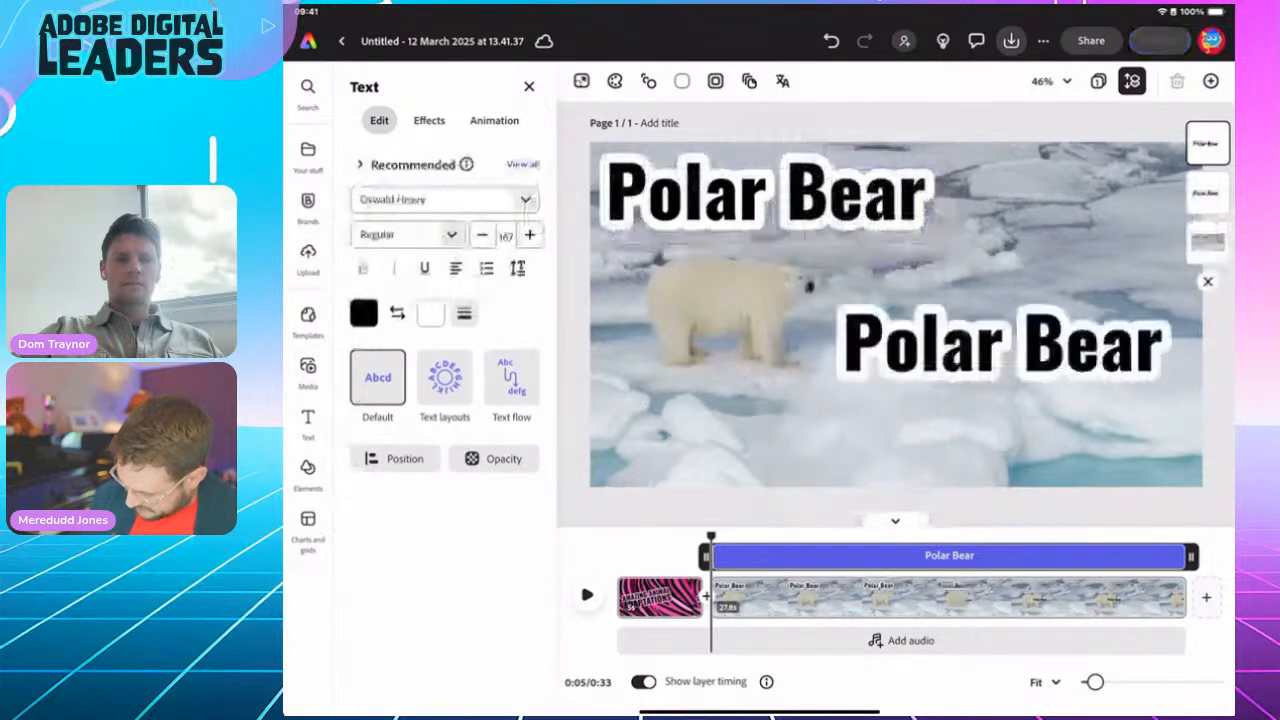
drag(842, 391, 1021, 344)
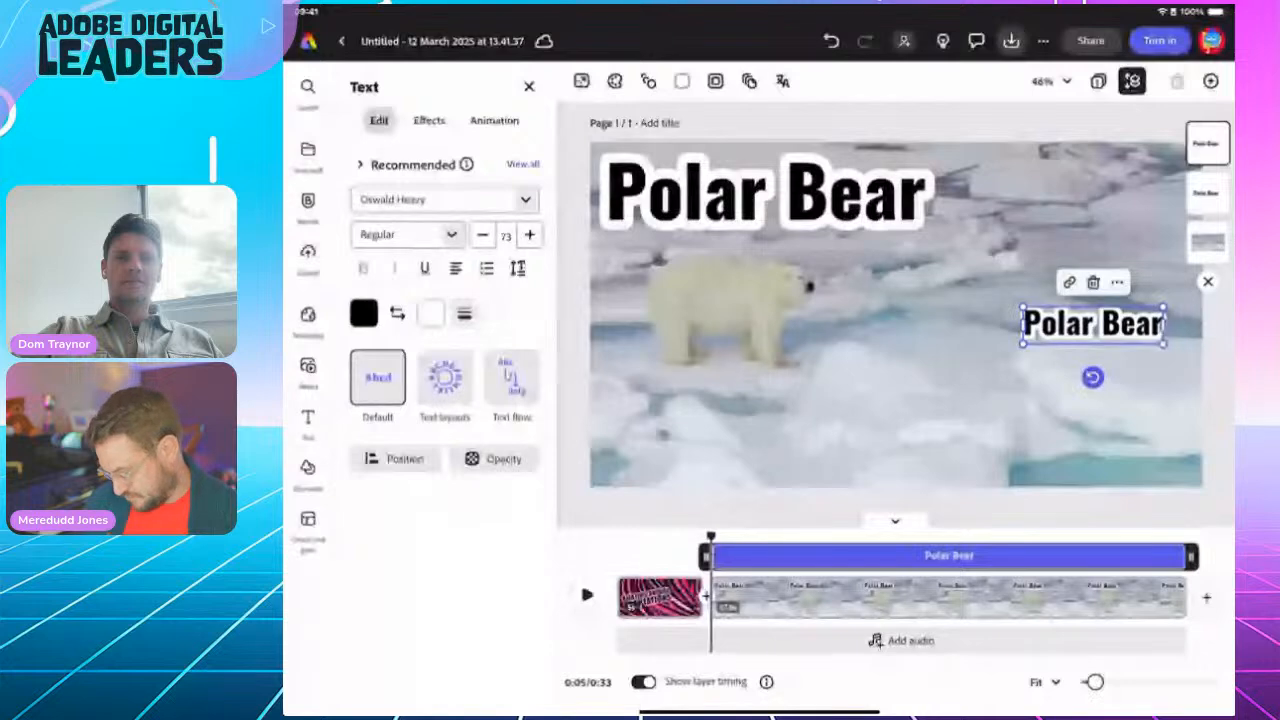
double_click(1070, 324)
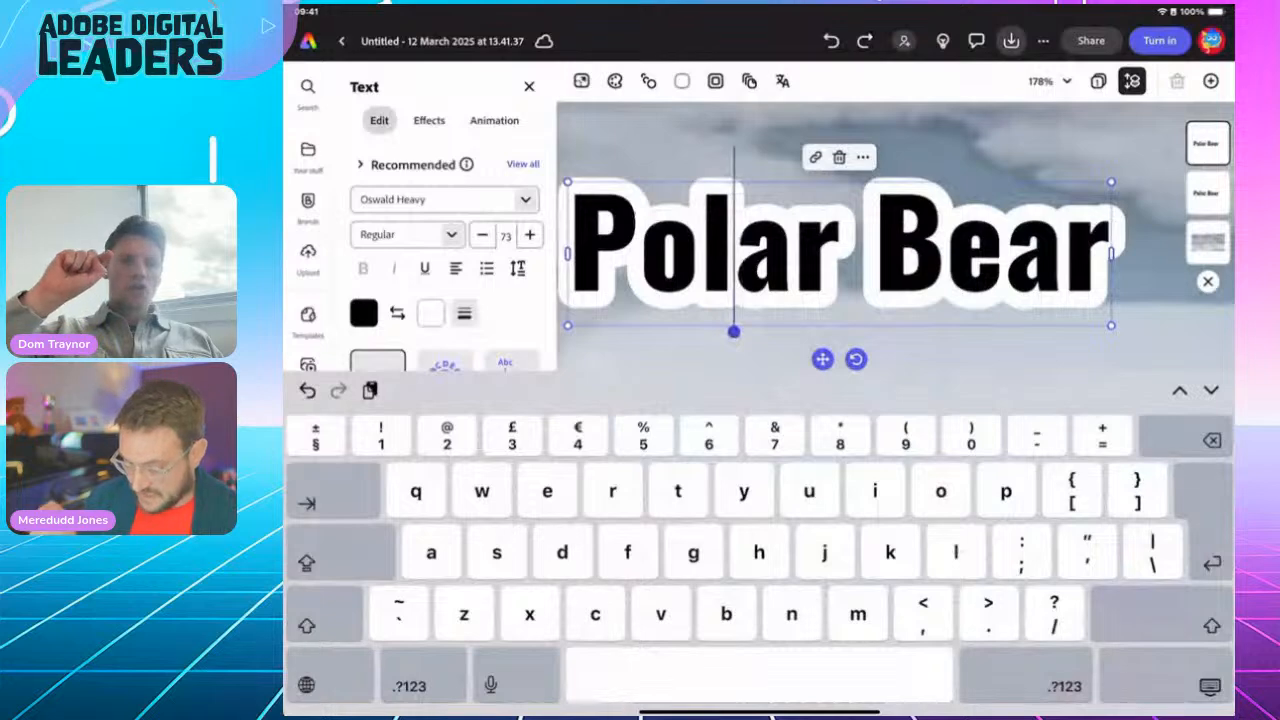
triple_click(720, 245)
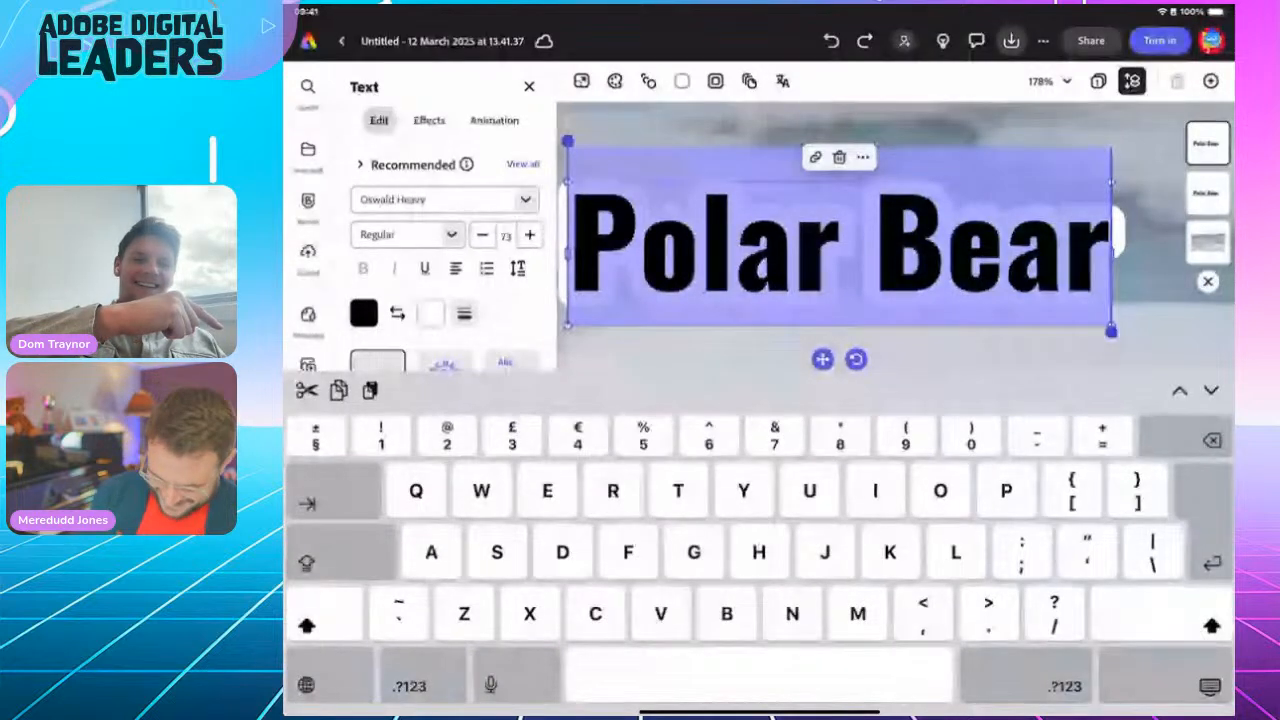
key(super+v)
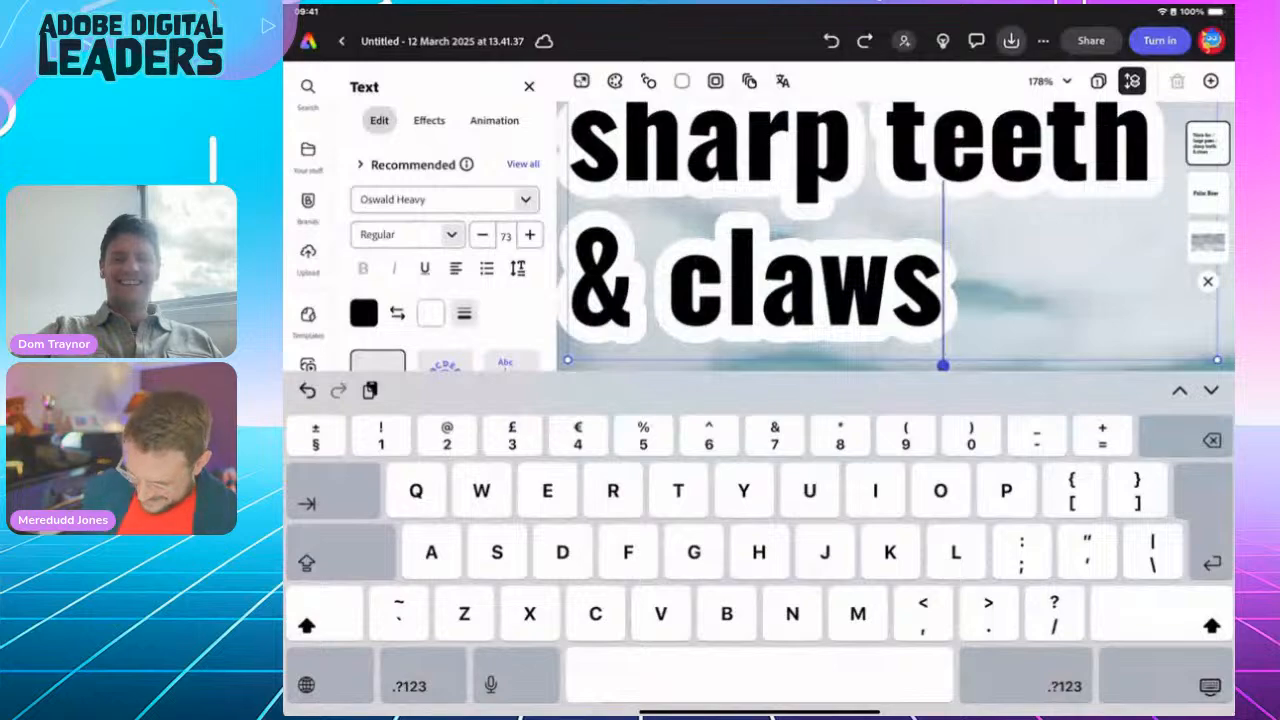
click(1210, 686)
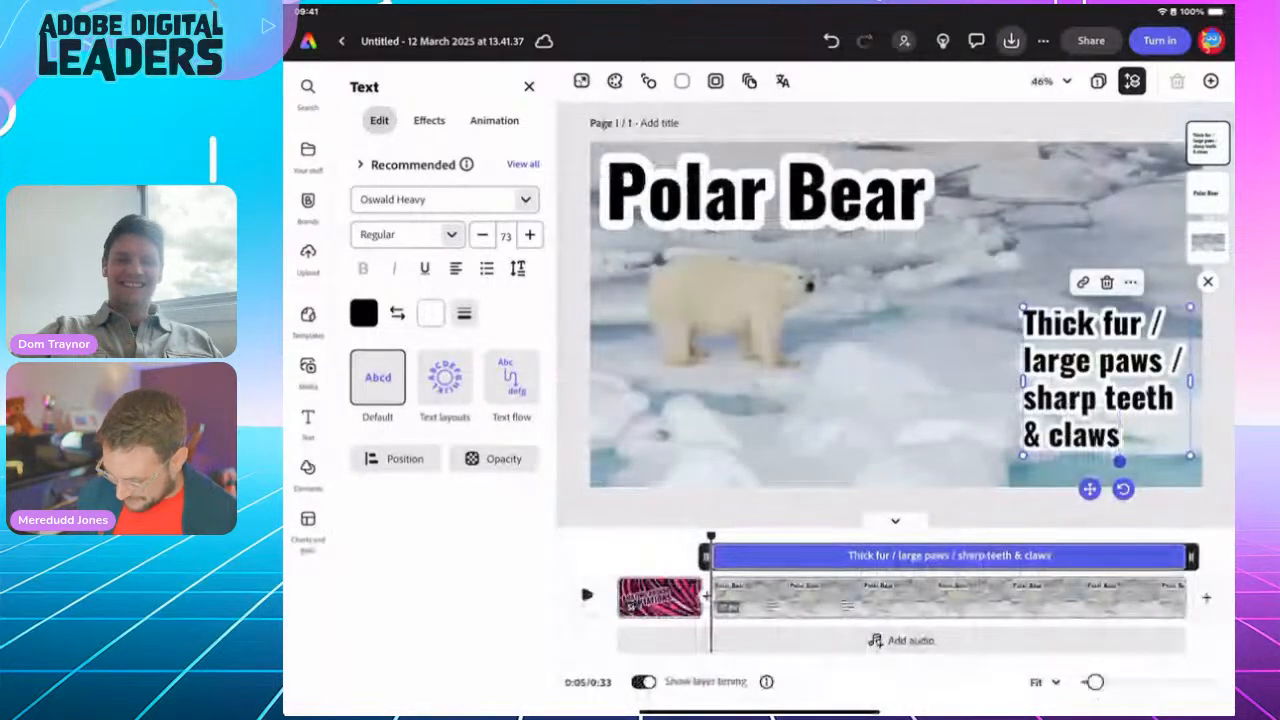
Step: Widen the caption so it wraps to three lines and enlarge its font
drag(1022, 380, 875, 344)
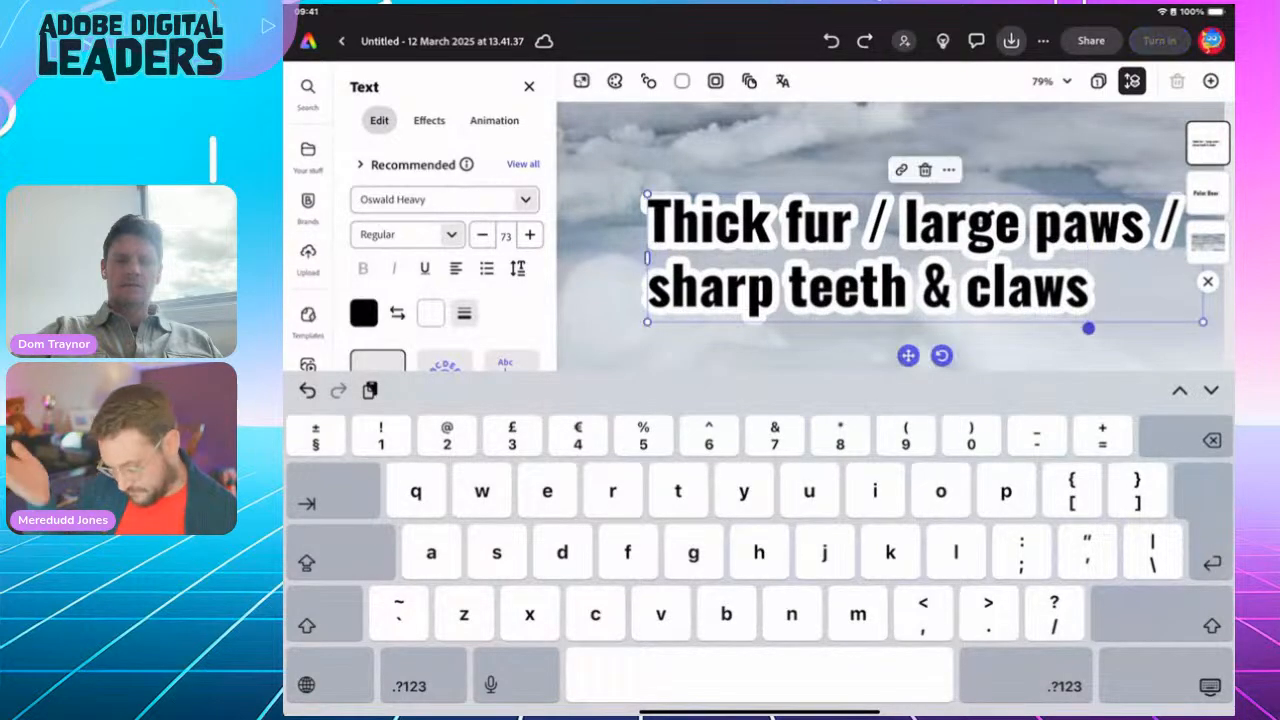
click(1210, 686)
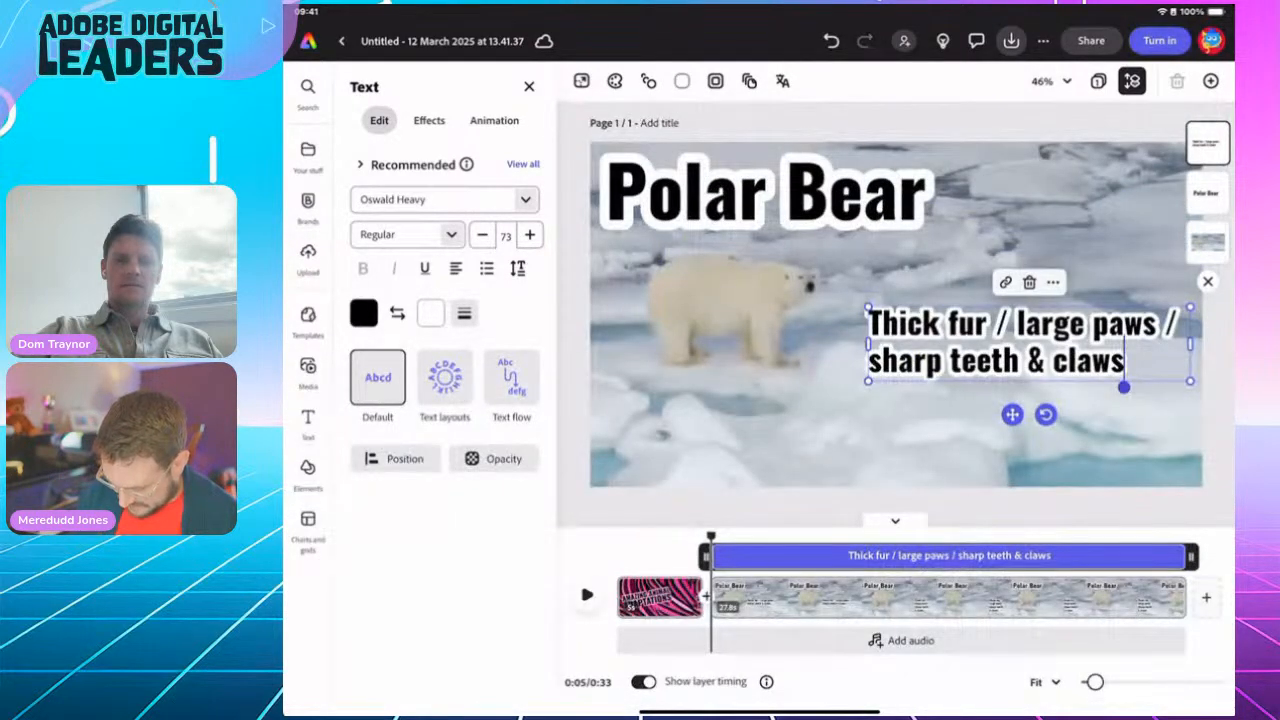
drag(868, 381, 815, 393)
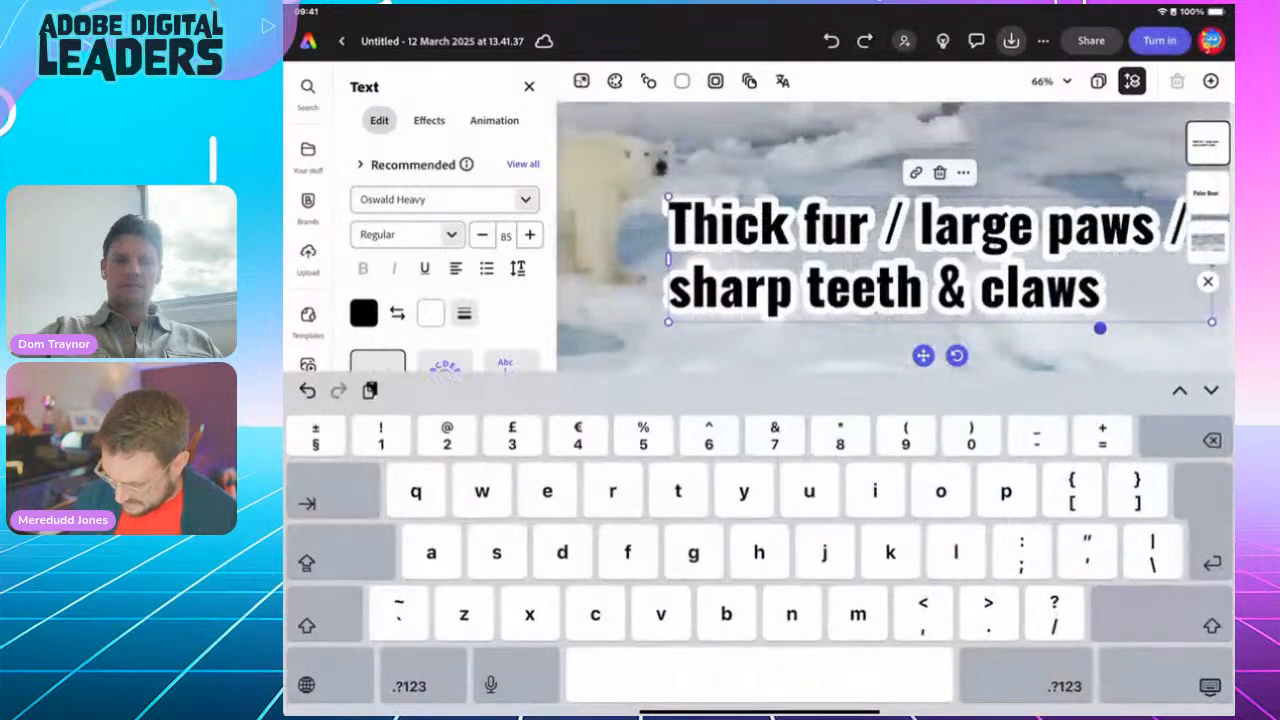
click(1210, 686)
click(1000, 350)
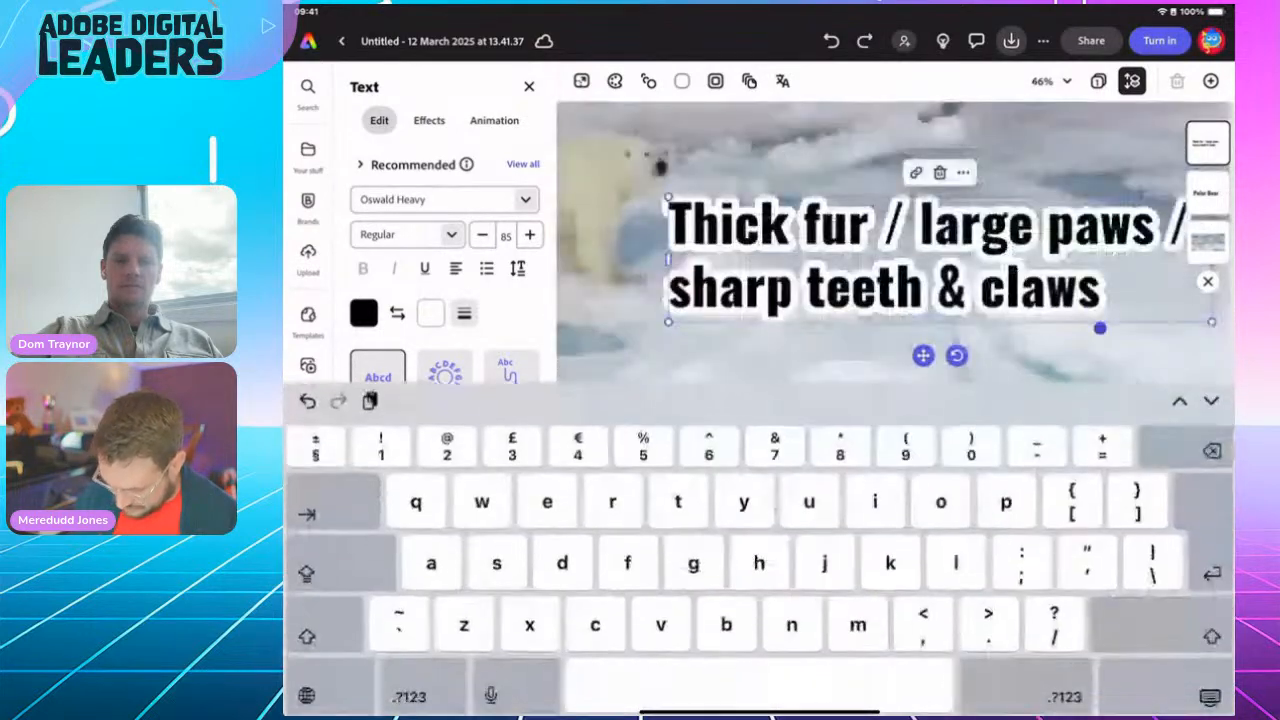
click(1210, 686)
Step: Move the caption to the bottom-right corner, right-align its text, and preview the scene
drag(1000, 350, 1011, 436)
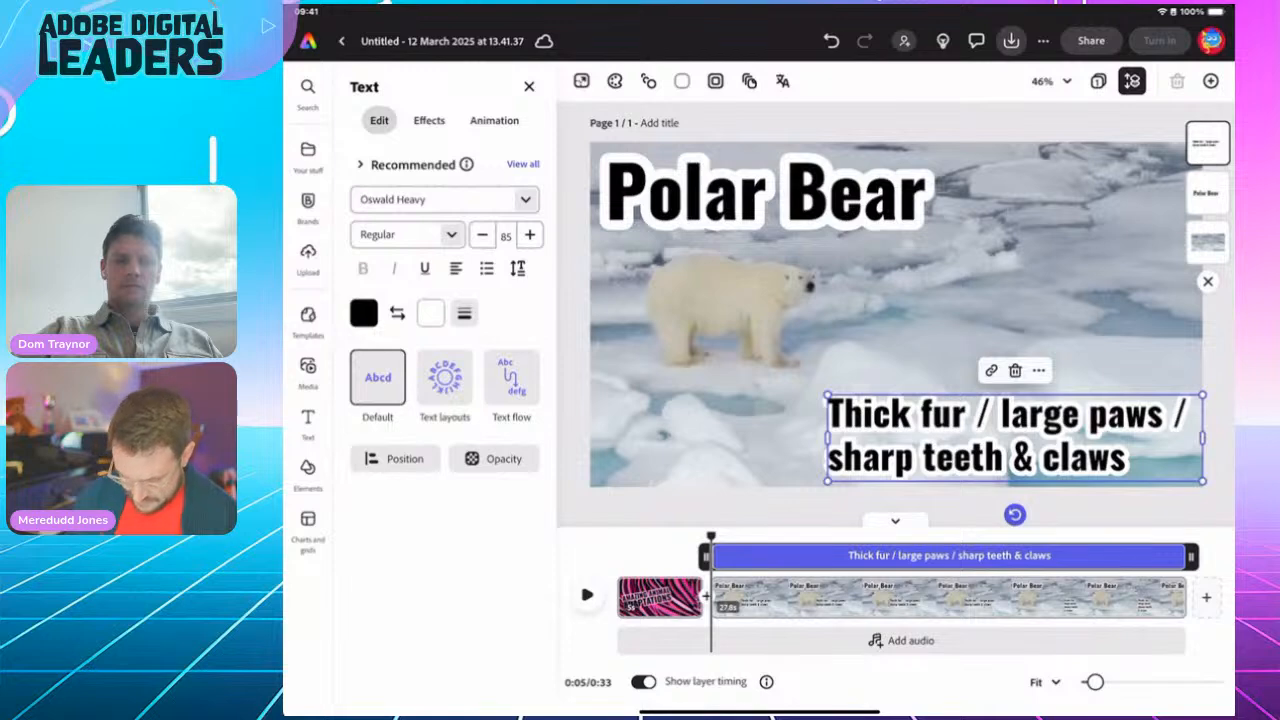
click(455, 268)
click(455, 268)
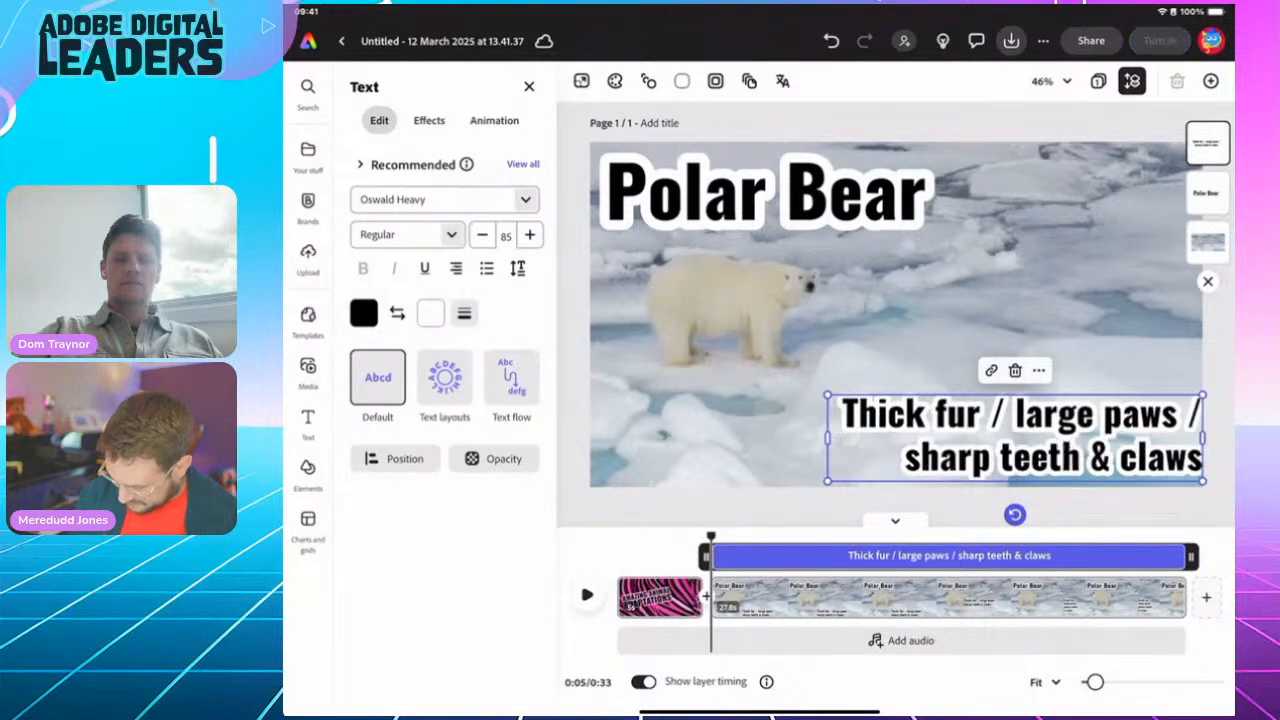
mouse_move(1015, 437)
mouse_down()
mouse_move(973, 432)
mouse_move(996, 438)
mouse_up()
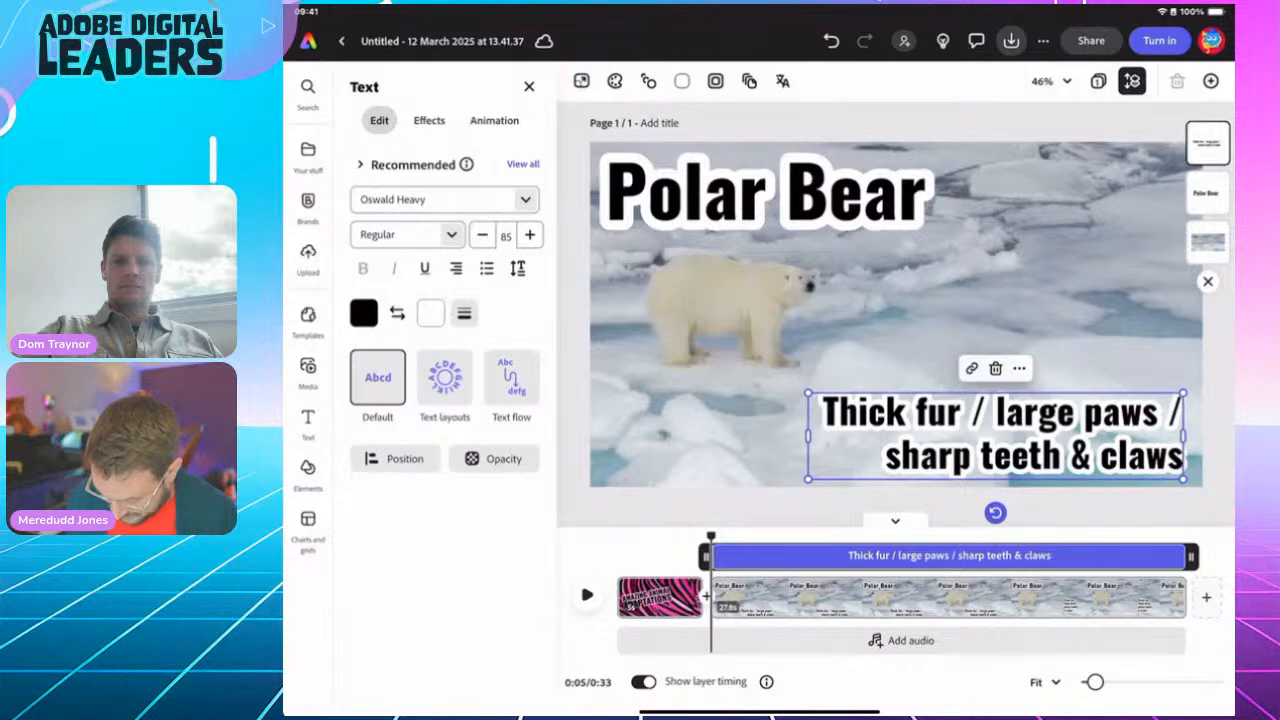
drag(711, 538, 747, 538)
Step: Use Animate all to apply the Popping animation to every element in the polar bear scene
click(766, 194)
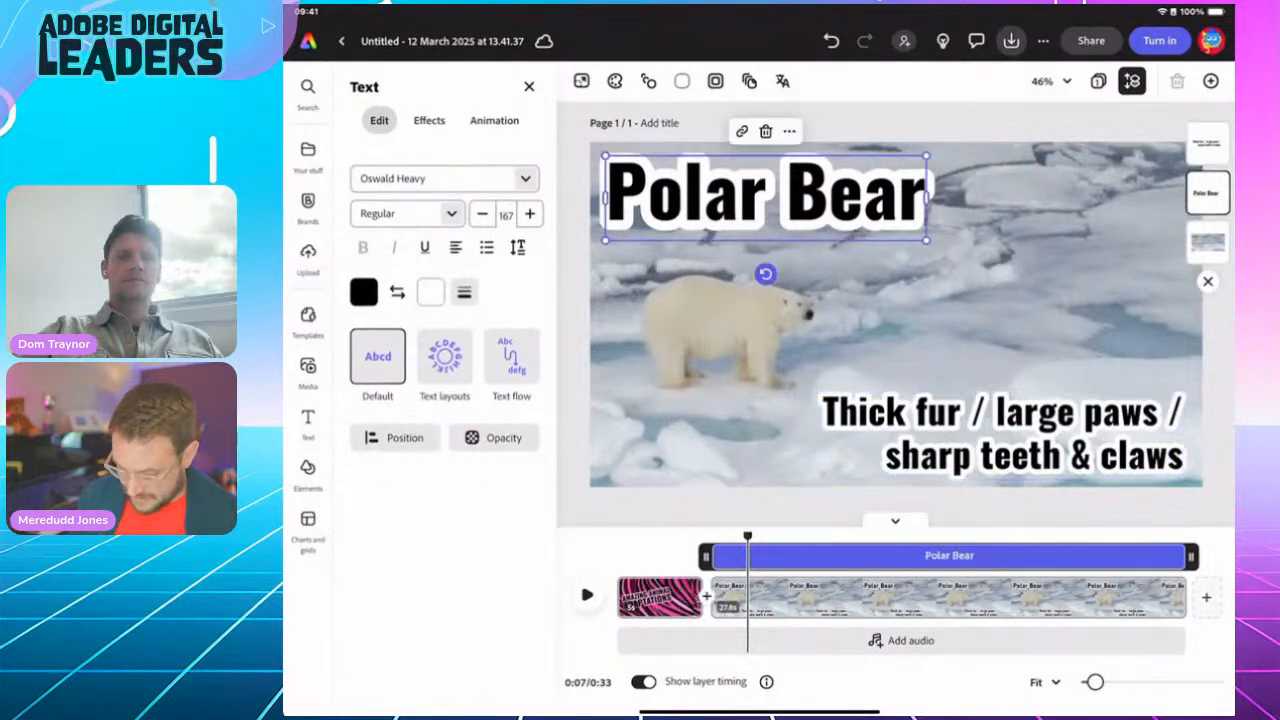
click(494, 121)
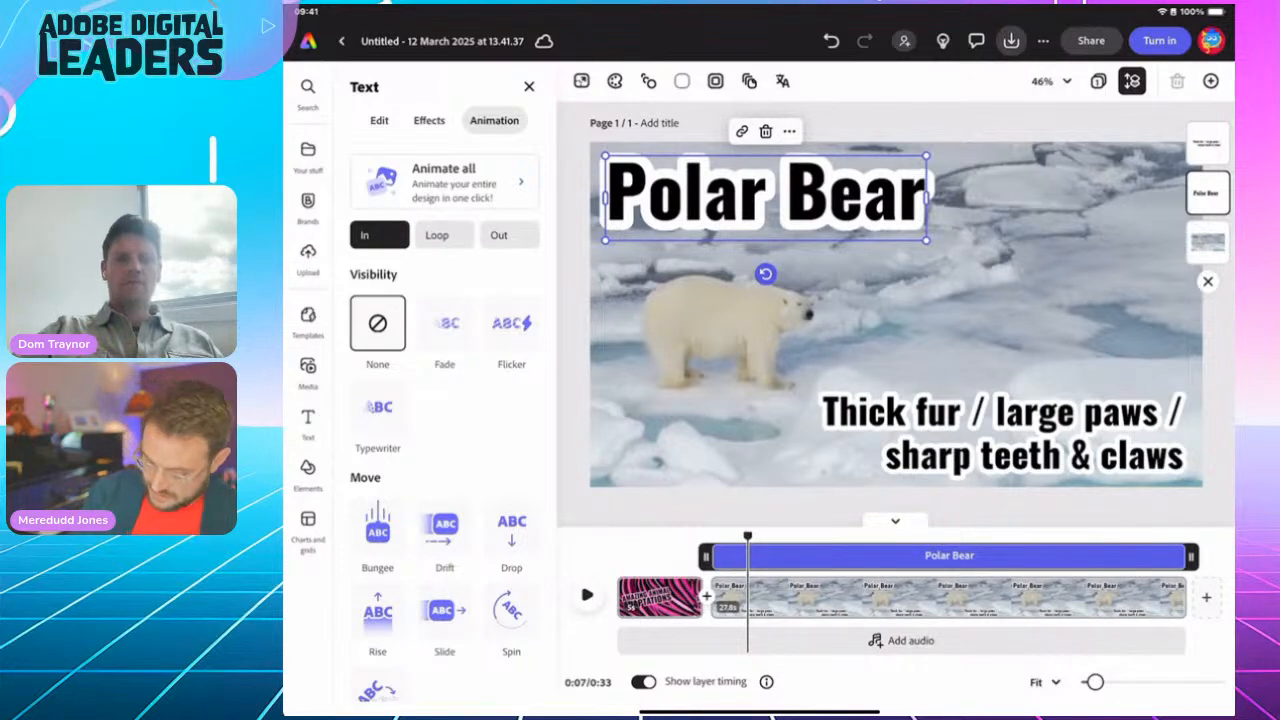
click(445, 183)
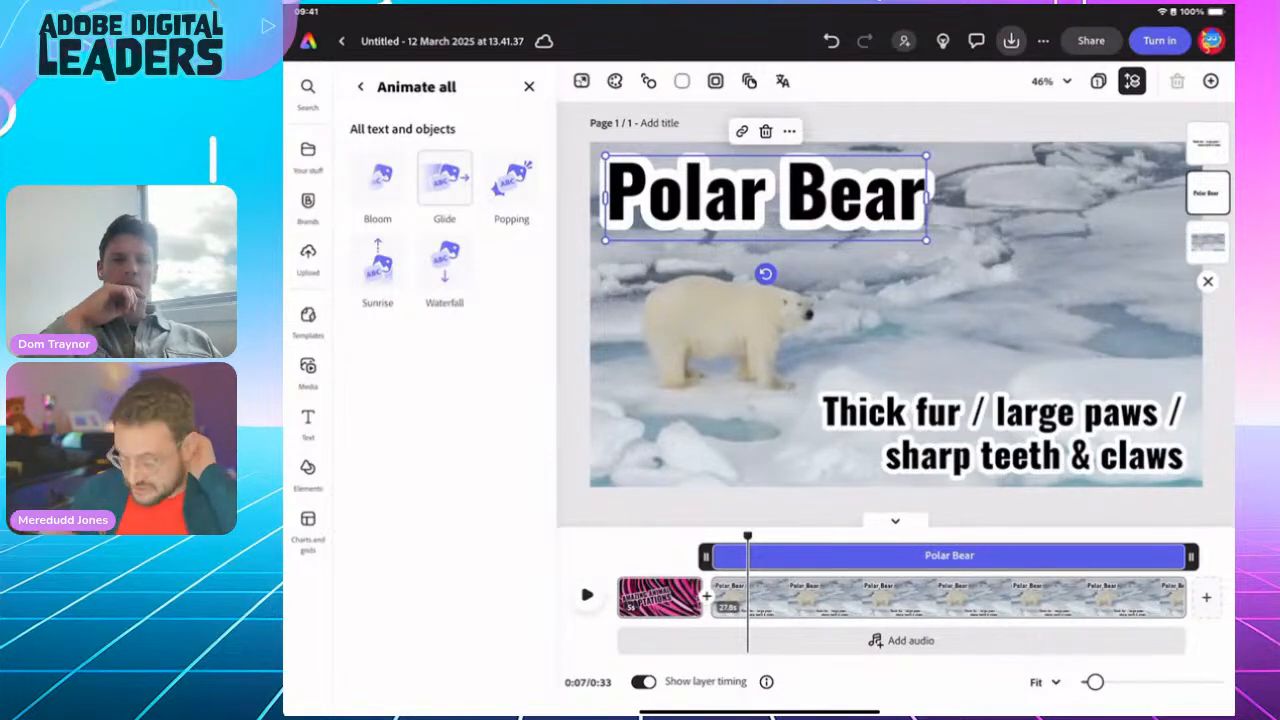
click(511, 179)
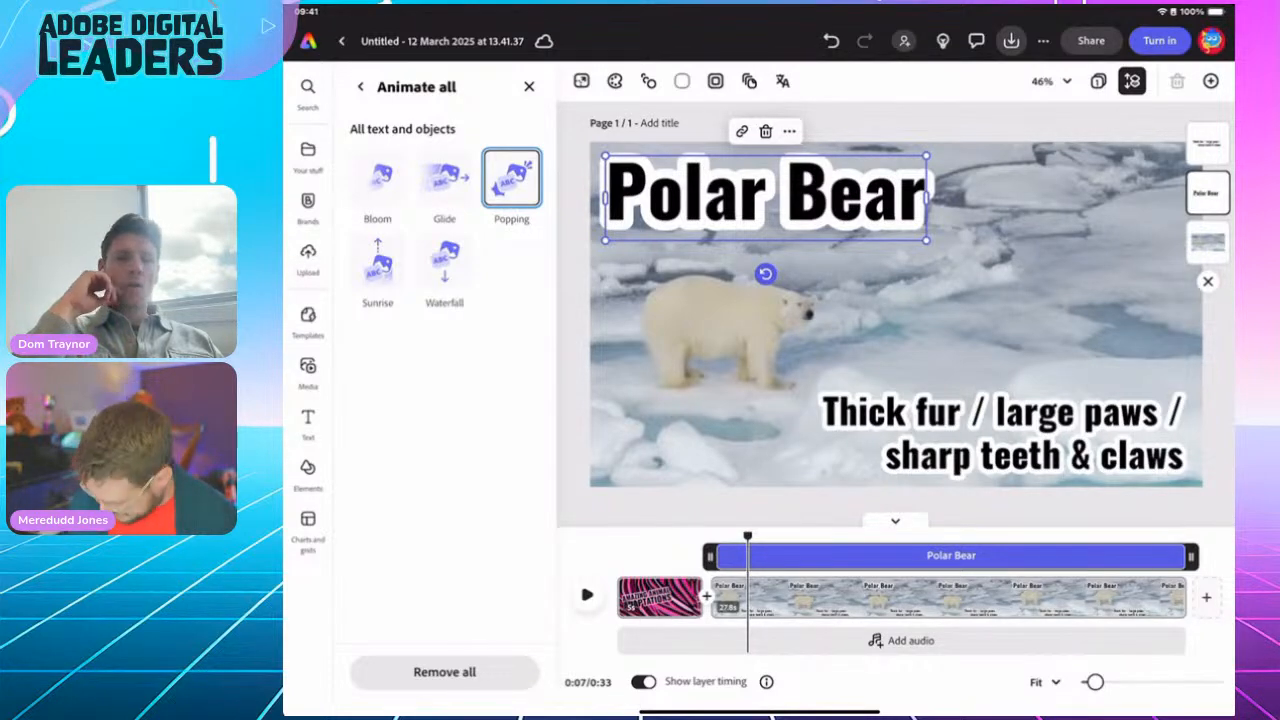
click(1110, 597)
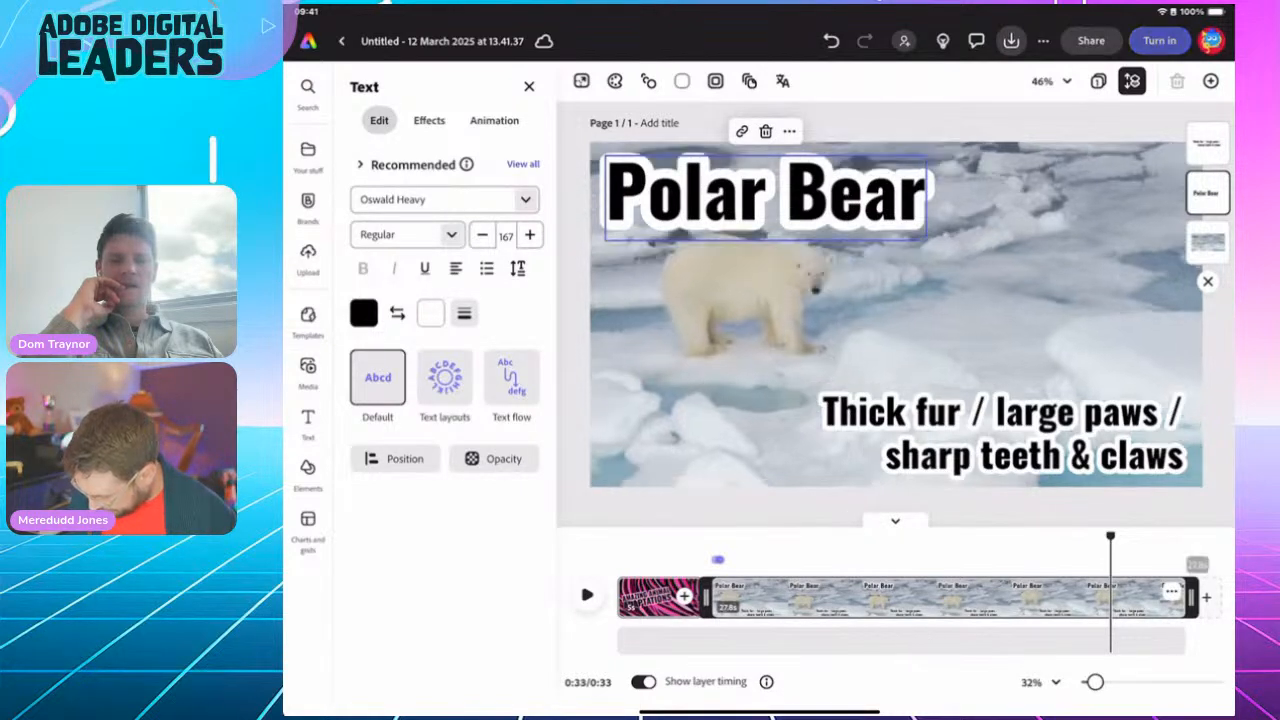
Step: Trim the polar bear clip's end on the timeline and scrub to check the timing
drag(1191, 597, 795, 597)
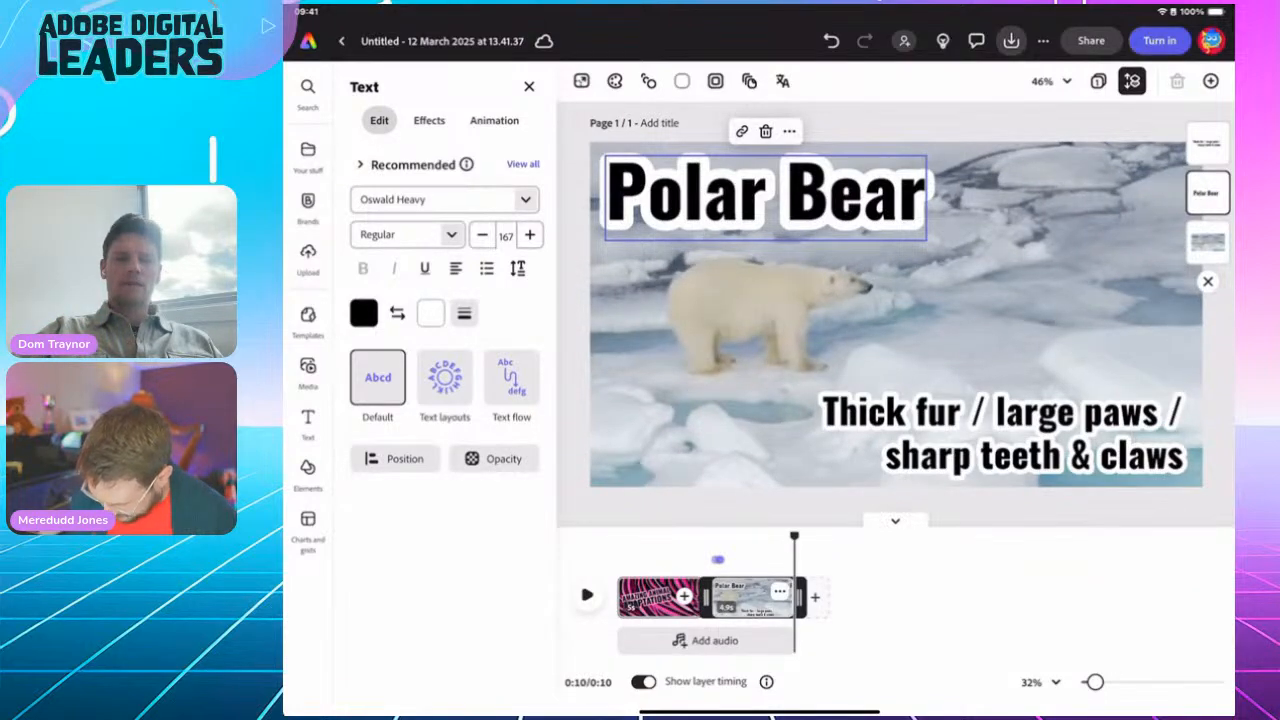
drag(795, 537, 748, 537)
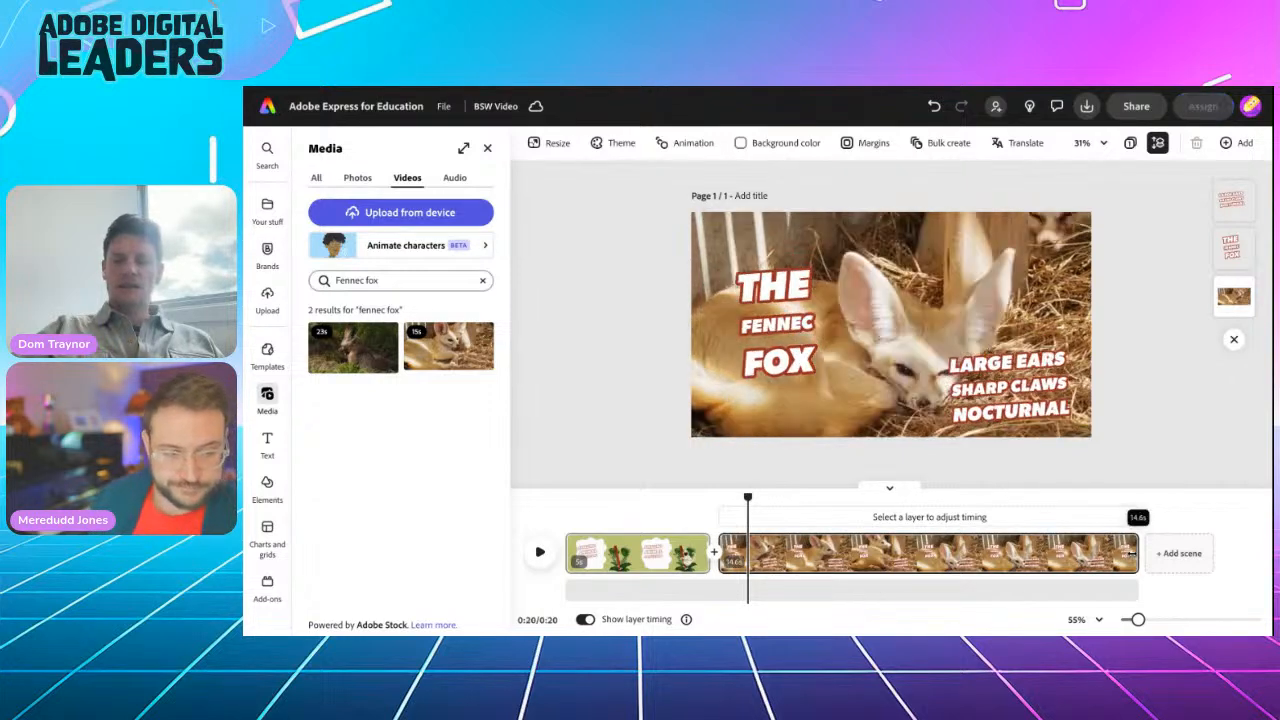
Step: Trim the fennec fox clip to about 7 seconds for a 0:12 video, then play the preview from the title scene
drag(1132, 553, 887, 560)
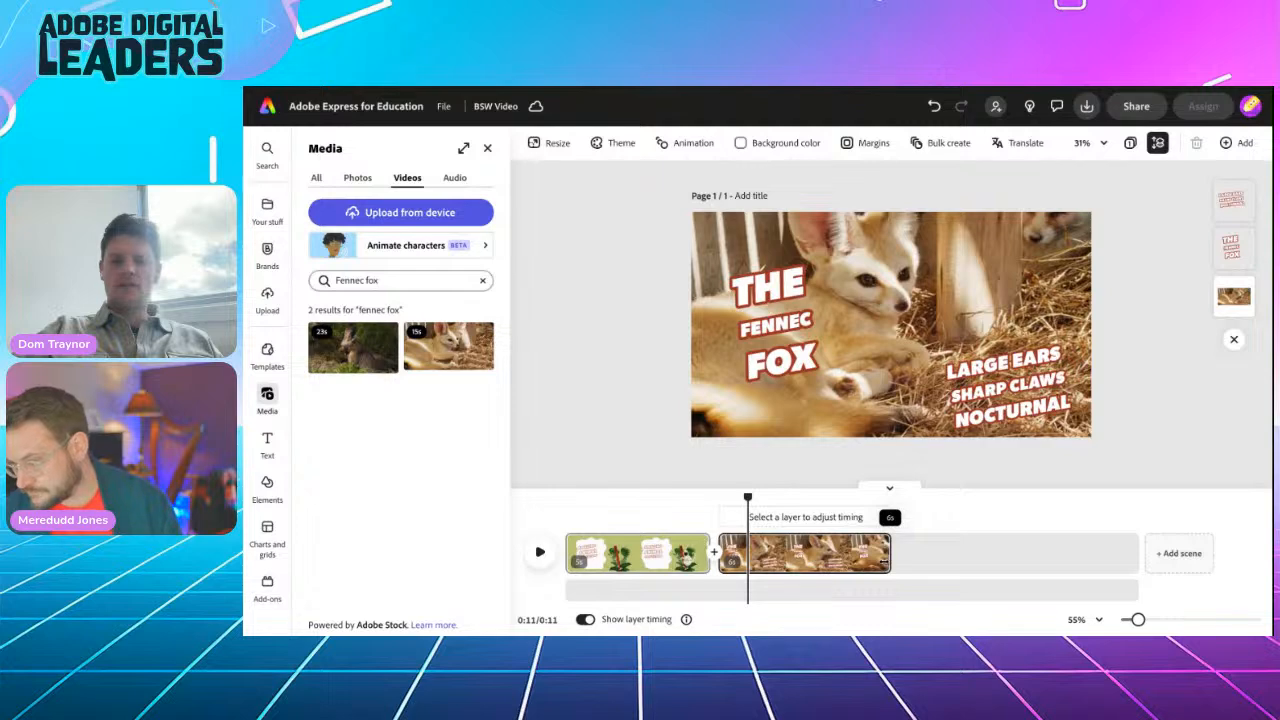
mouse_move(887, 560)
mouse_down()
mouse_move(869, 560)
mouse_move(982, 561)
mouse_move(893, 551)
mouse_move(910, 553)
mouse_up()
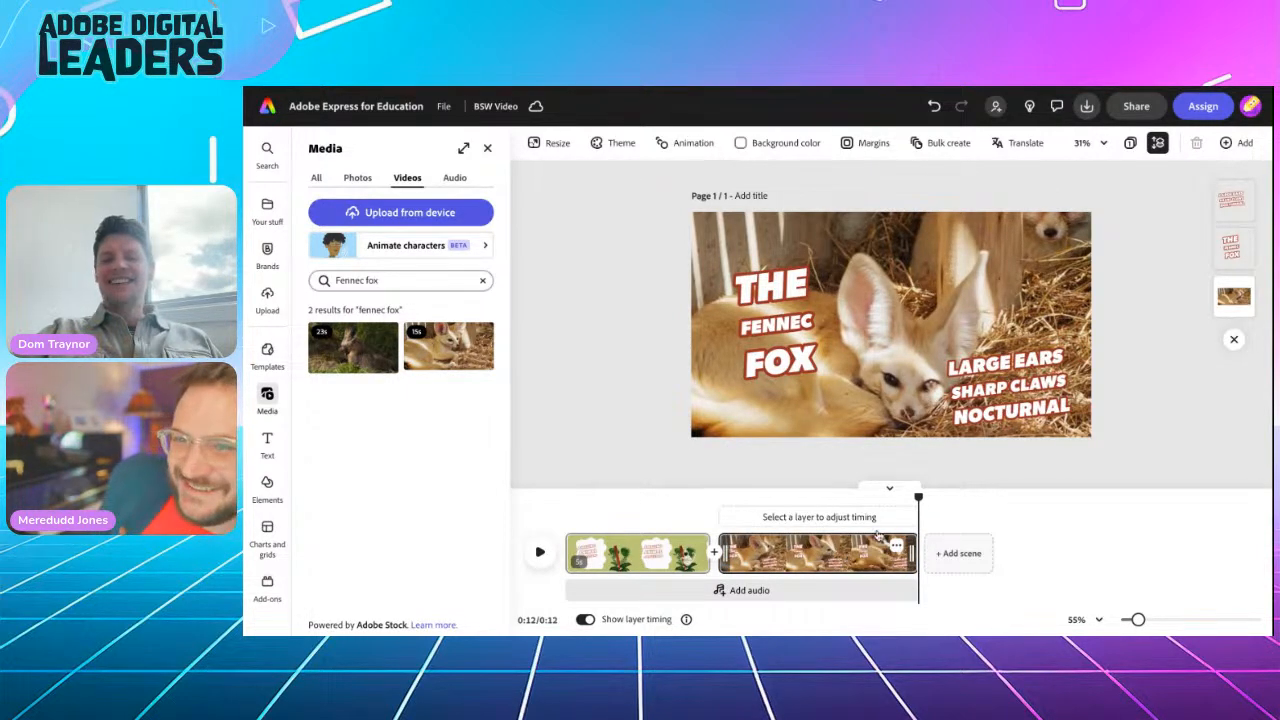
drag(918, 497, 717, 500)
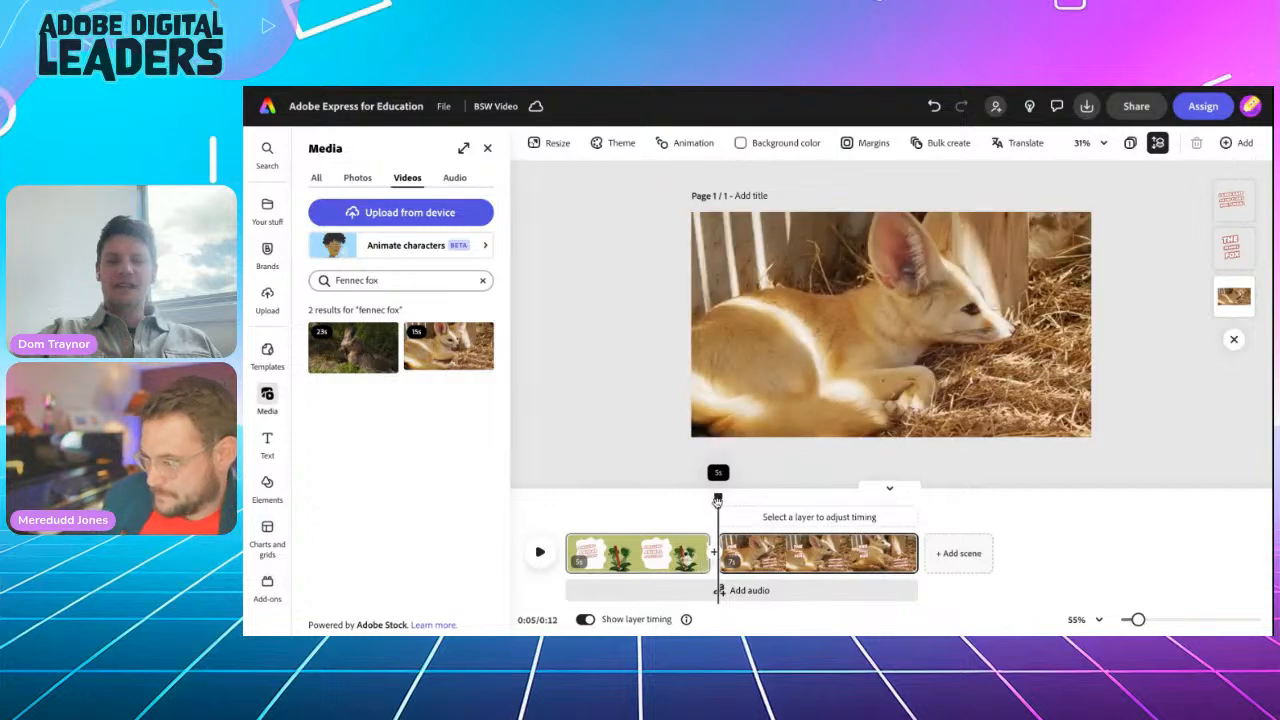
click(536, 565)
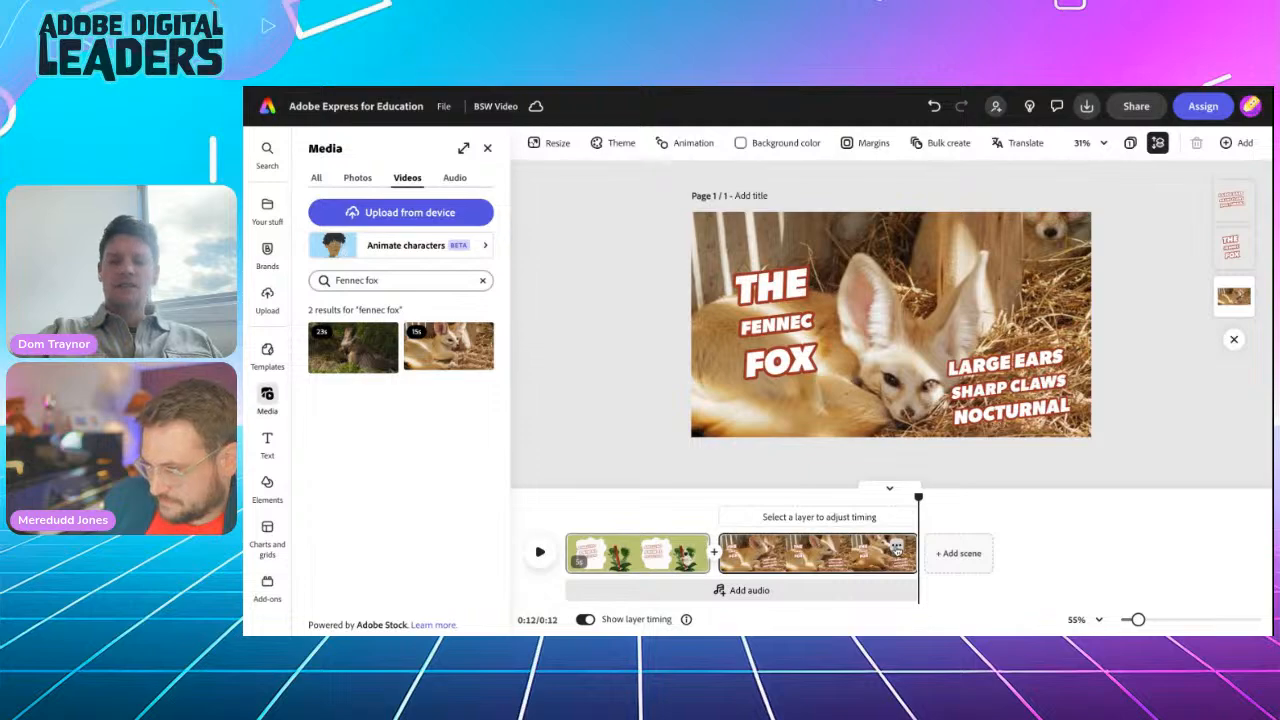
Step: Duplicate the captioned fennec fox scene to create a third scene
click(897, 548)
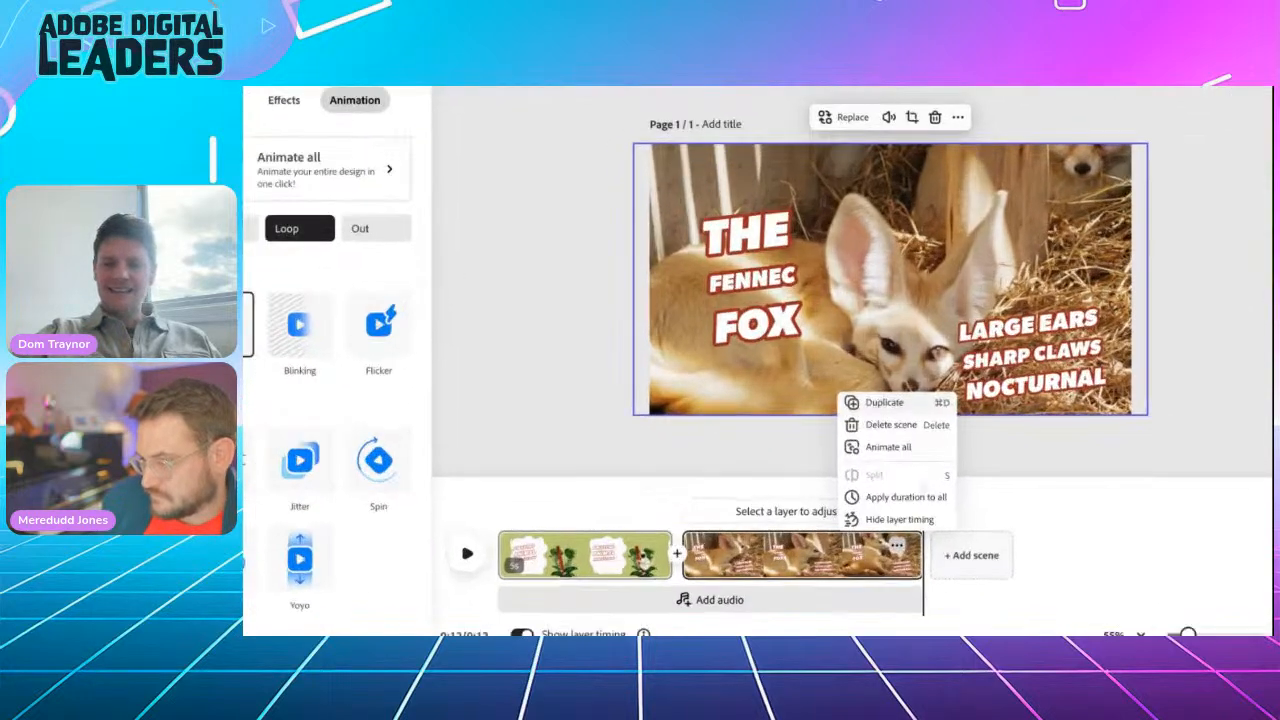
click(897, 548)
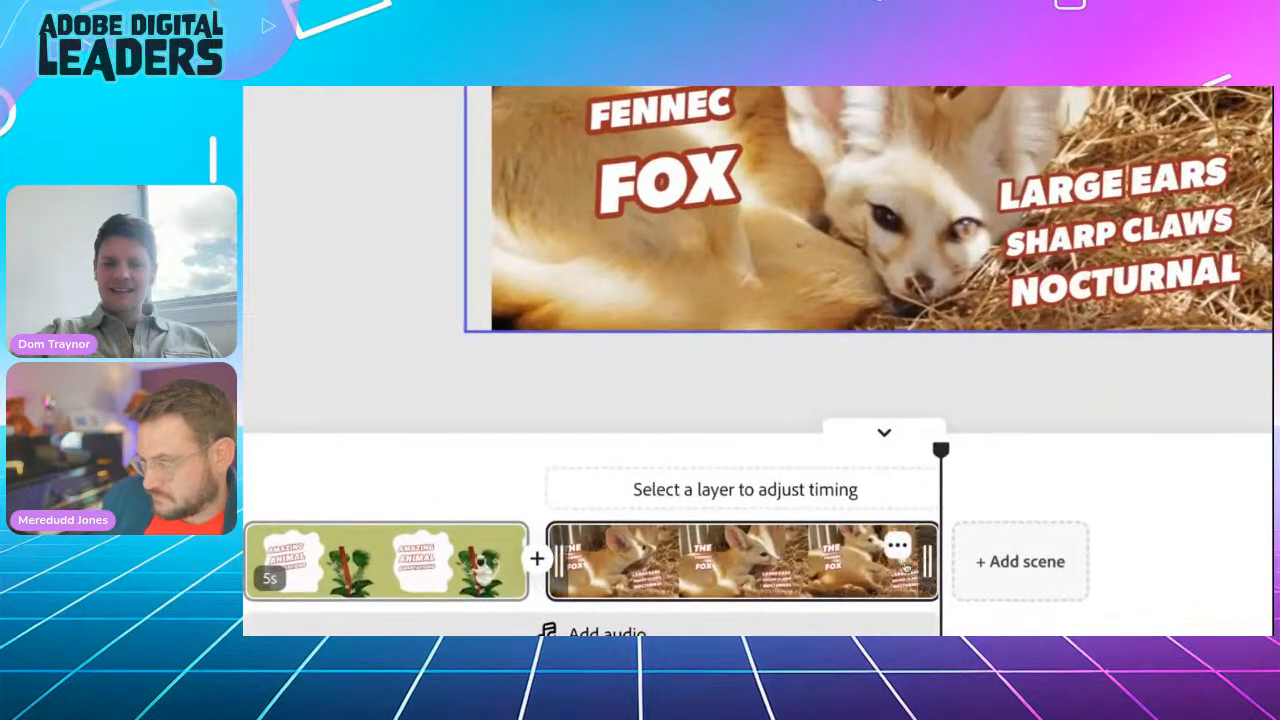
click(897, 548)
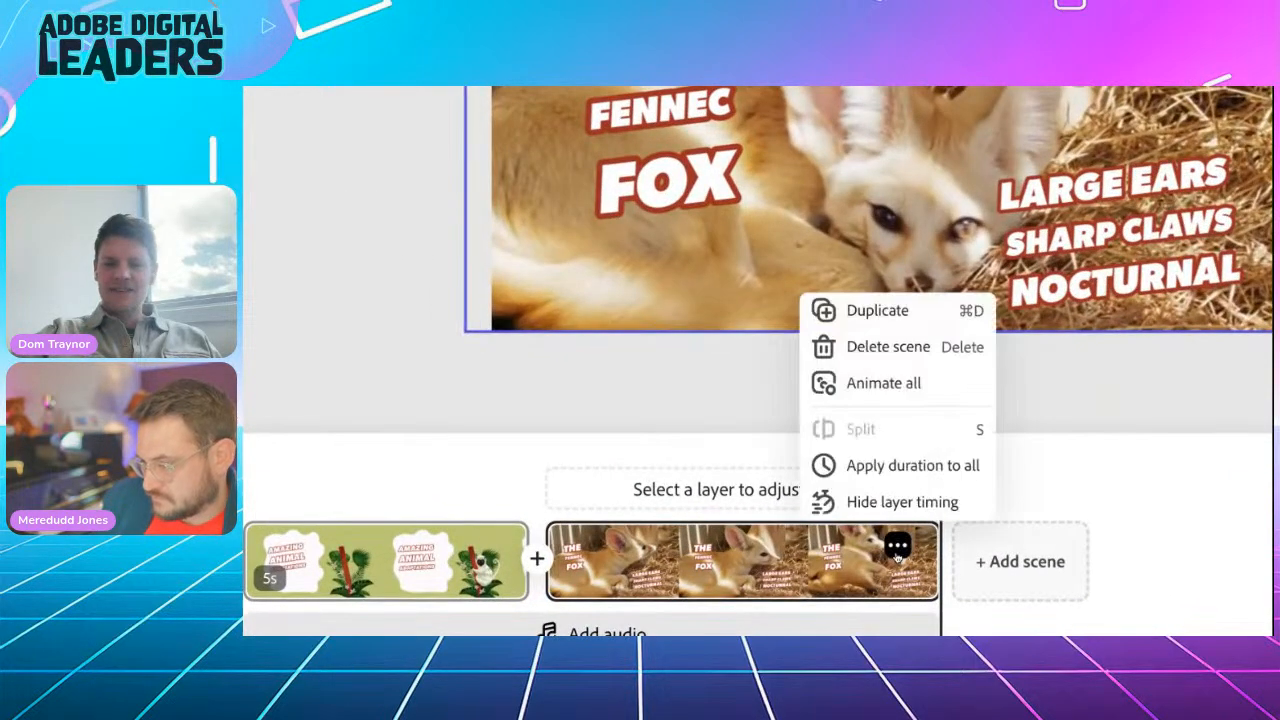
click(878, 311)
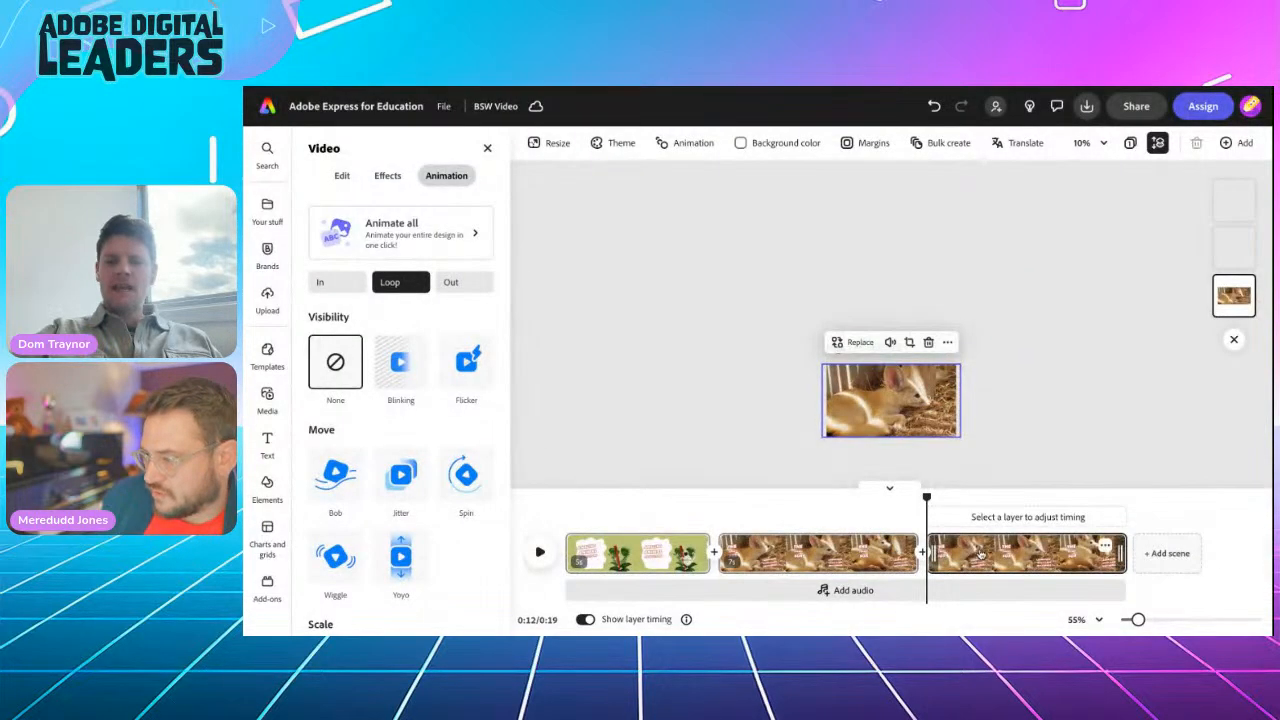
scroll(867, 397, up, 5)
scroll(867, 397, up, 2)
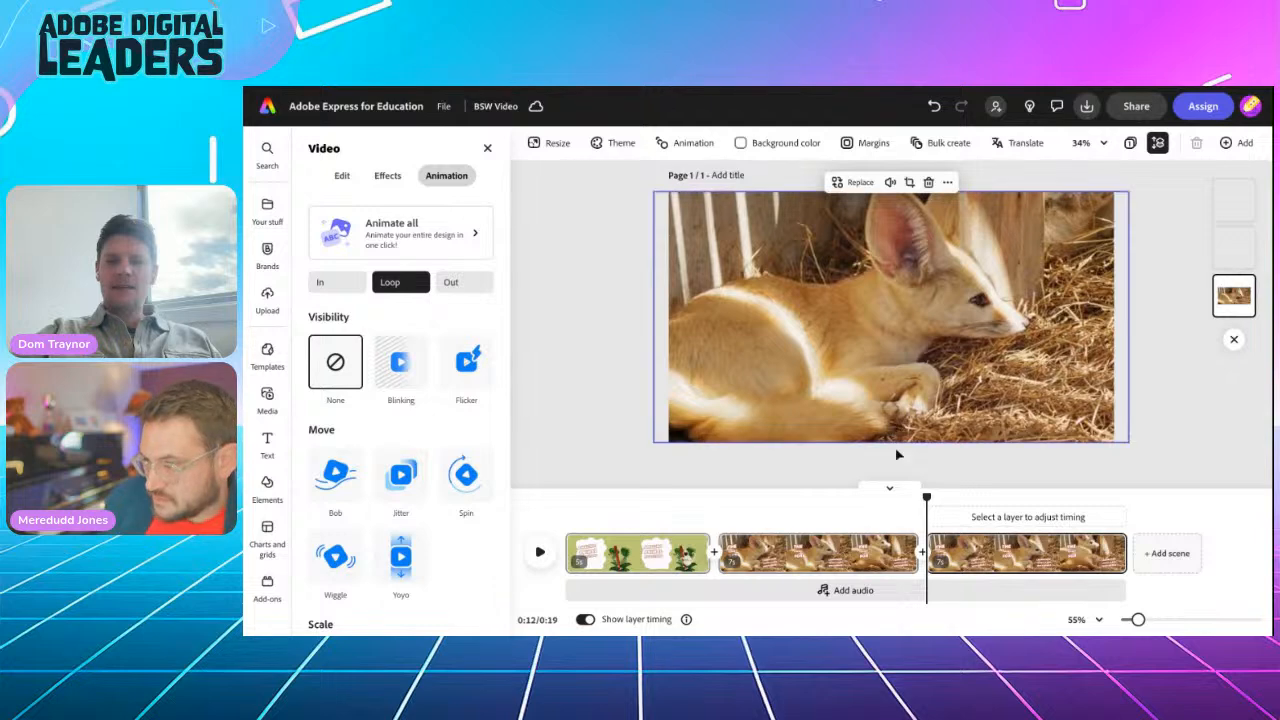
Step: Preview the duplicated scene and select its video to bring up the replace choices
click(536, 551)
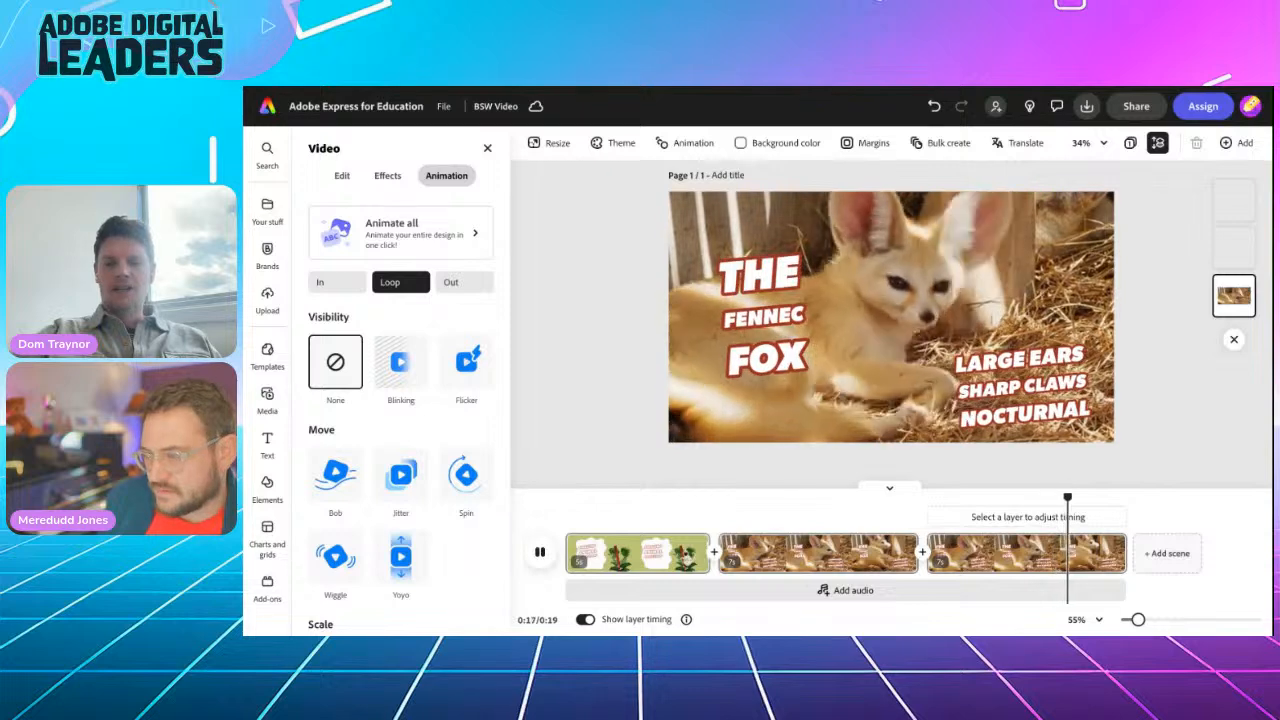
click(538, 553)
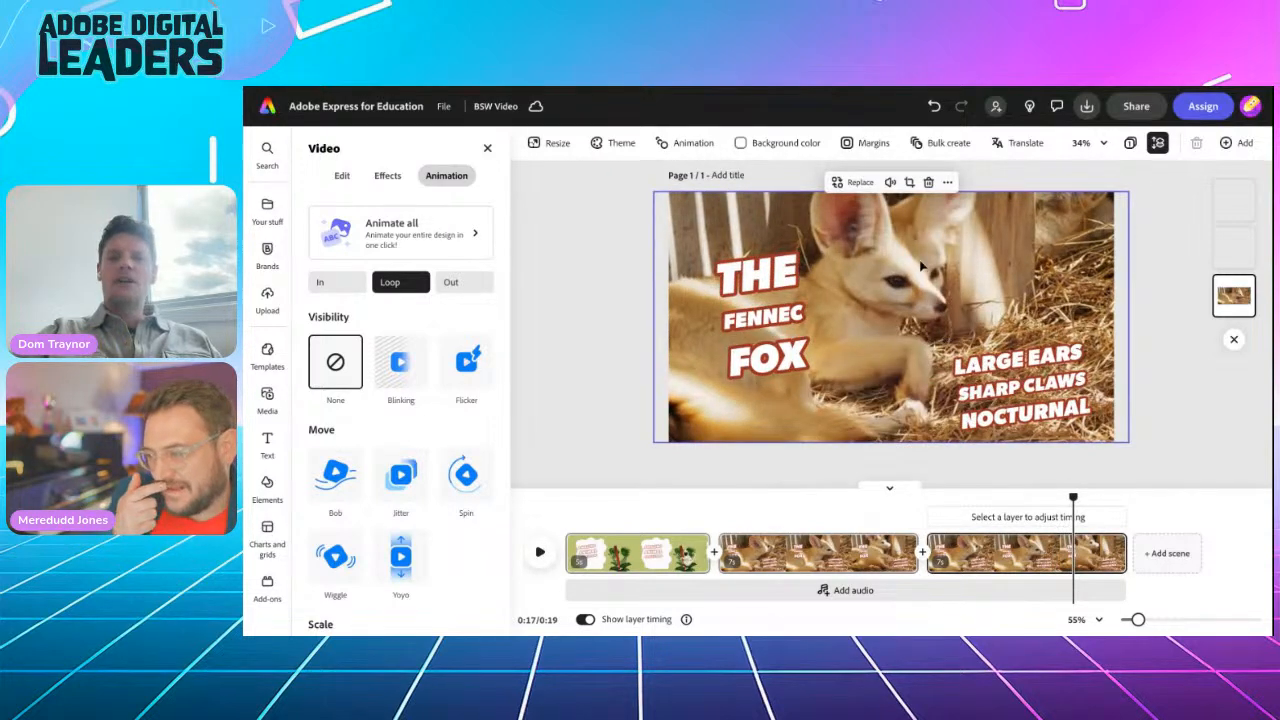
click(858, 229)
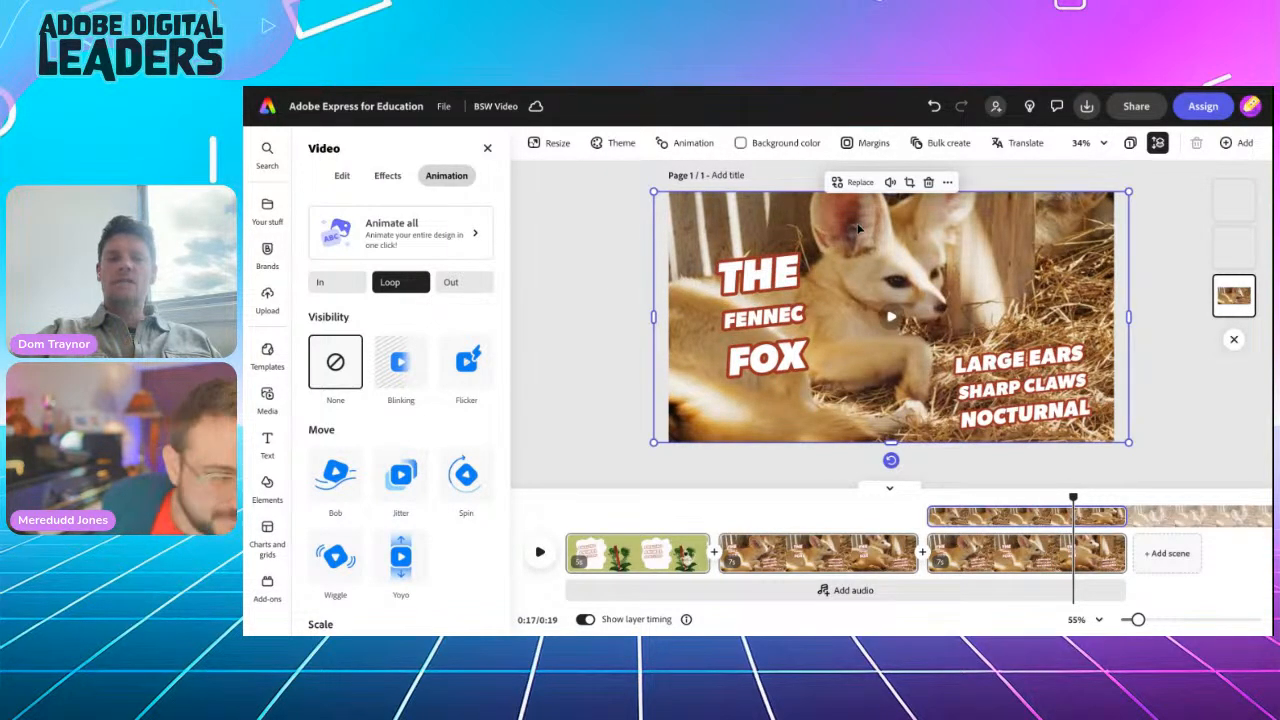
click(857, 183)
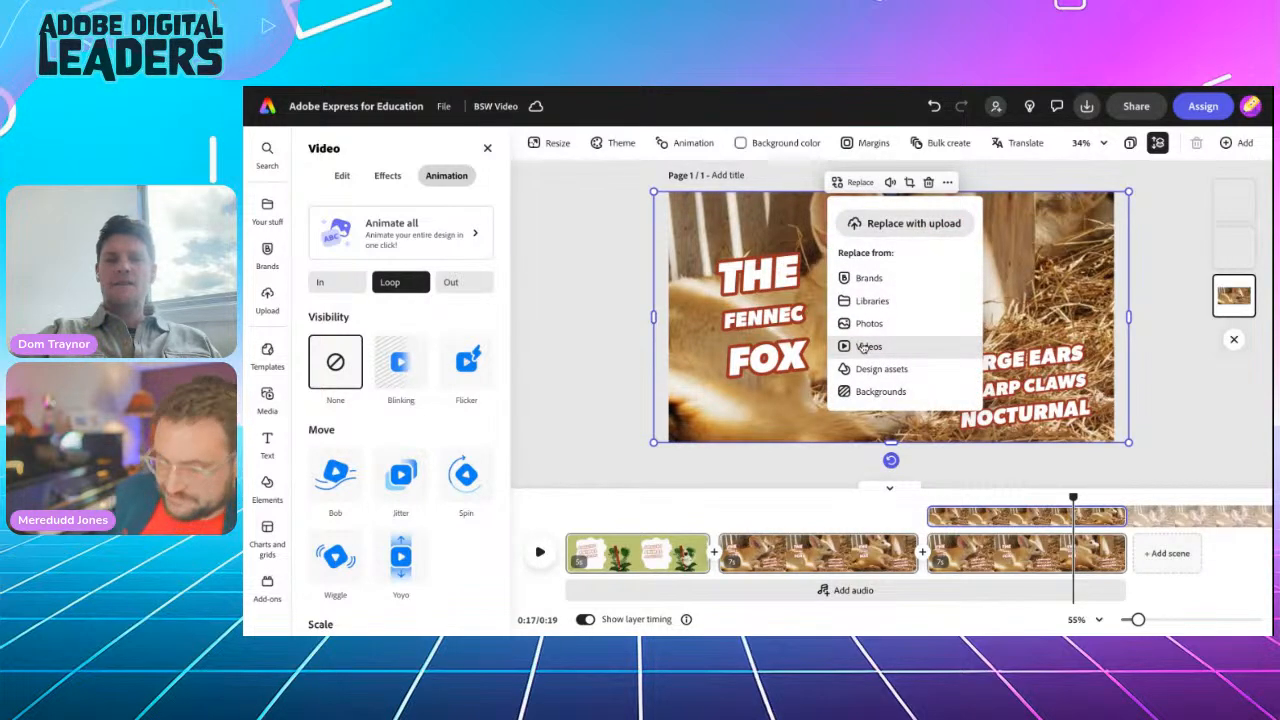
Step: Open the stock video replacement search for the third scene's footage
click(864, 347)
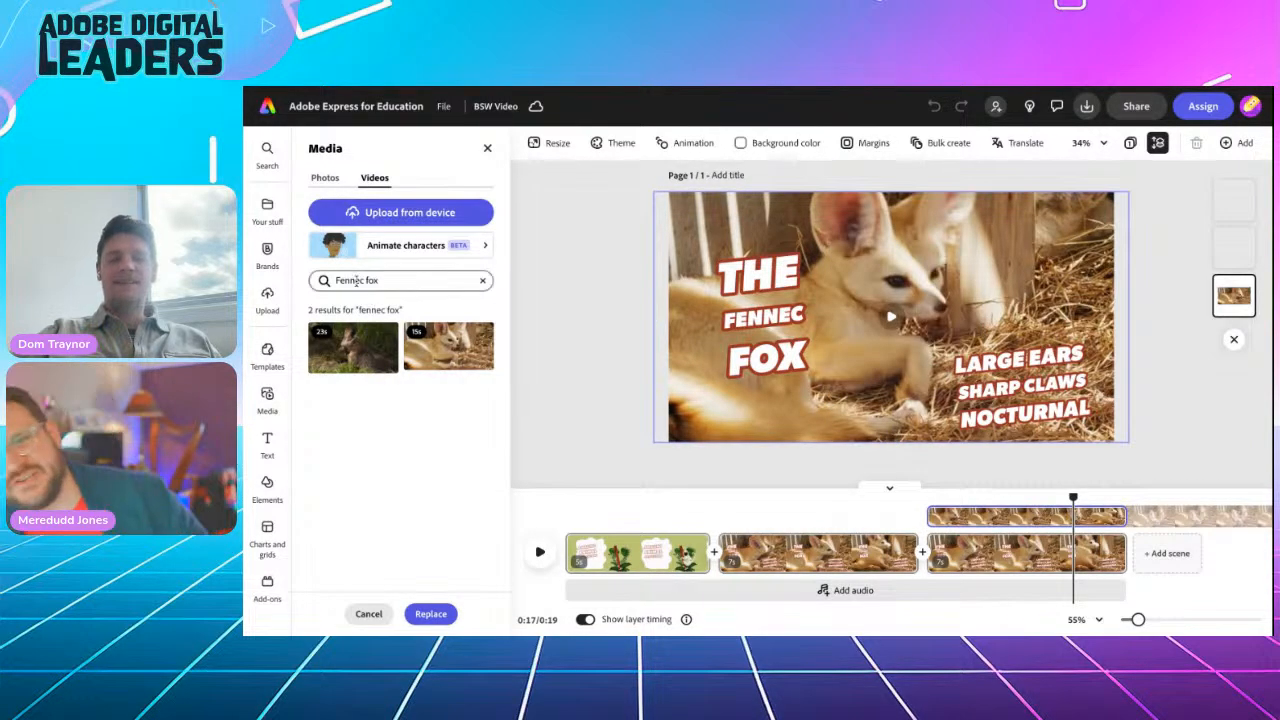
triple_click(356, 281)
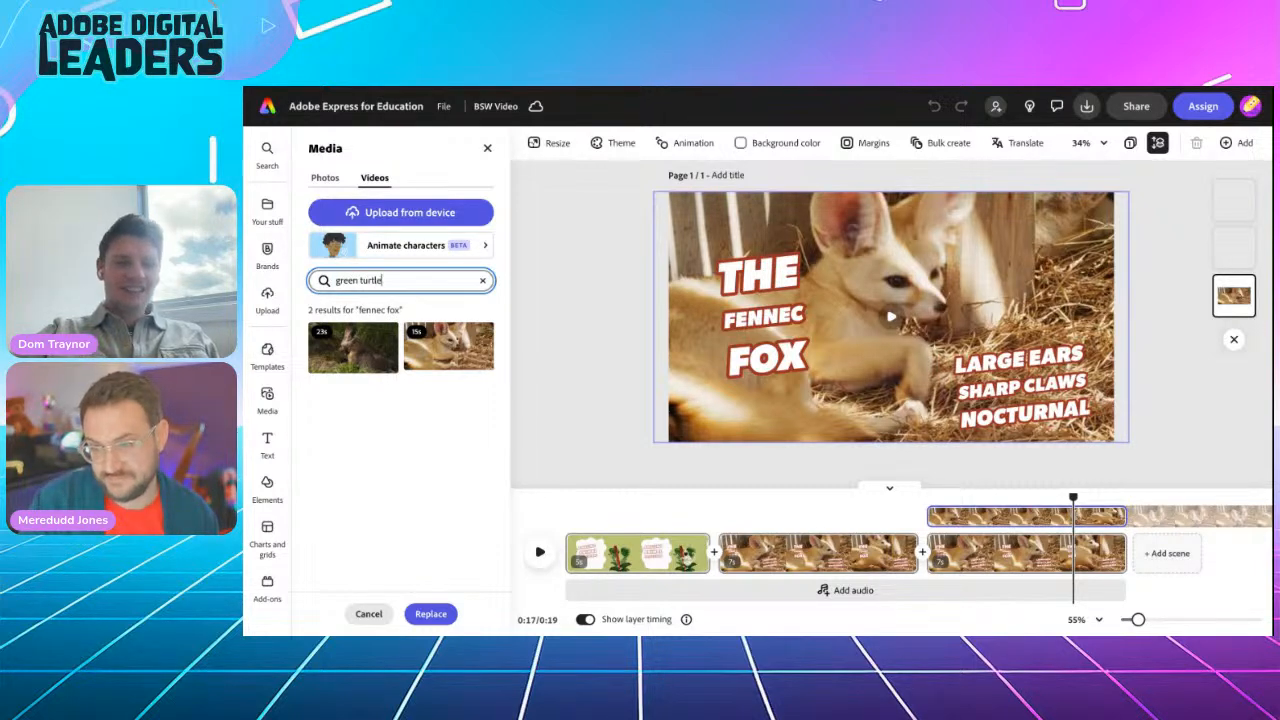
click(431, 613)
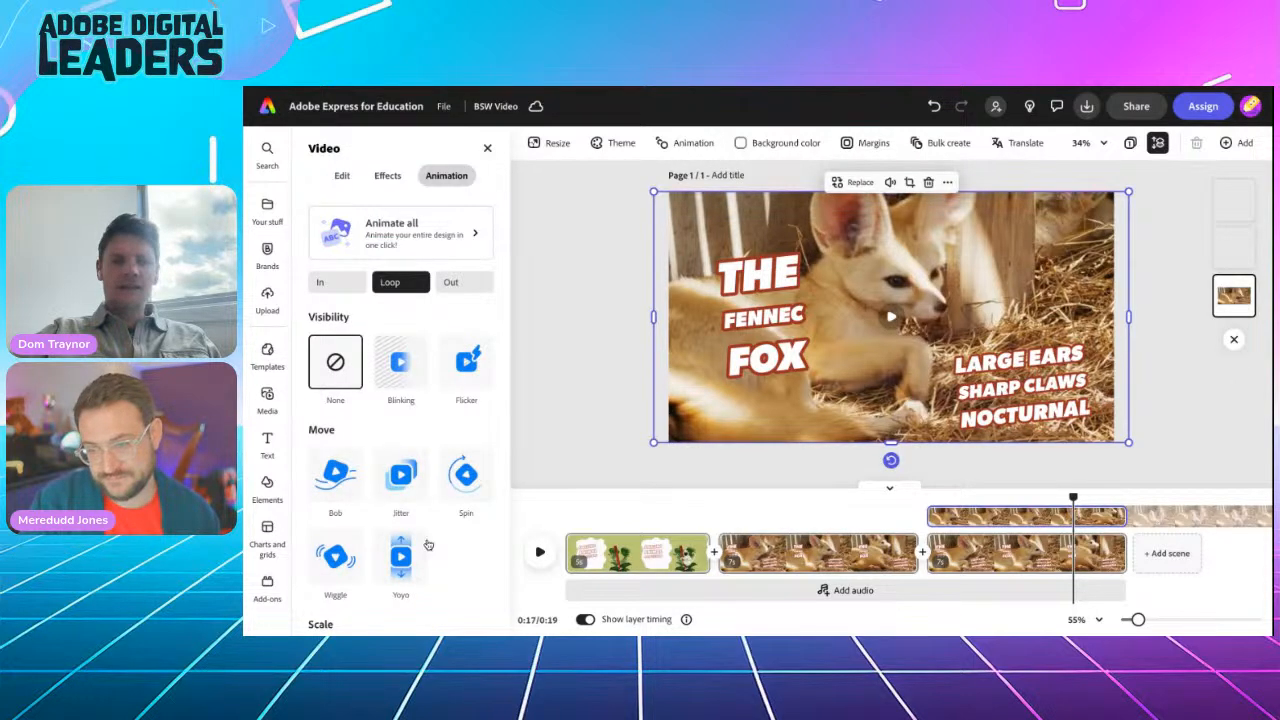
click(855, 182)
click(866, 344)
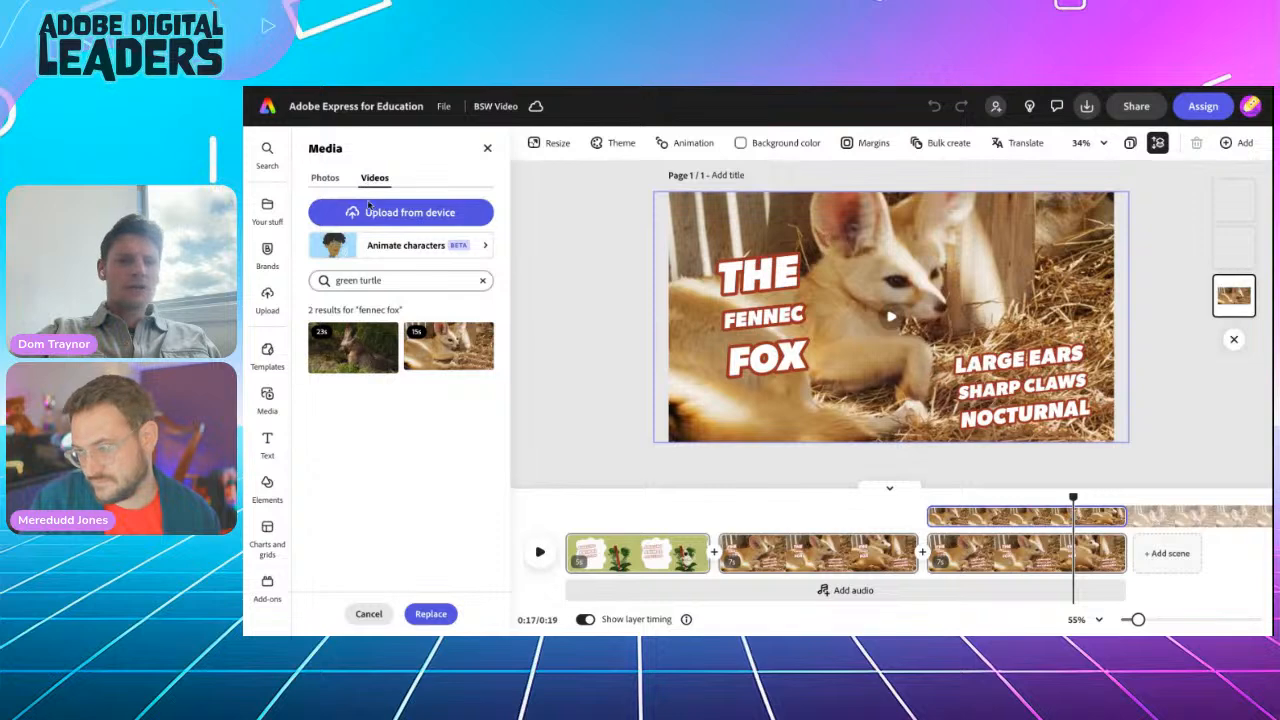
Step: Search stock videos for 'green turtle' and replace the footage with the 16-second turtle clip
click(390, 281)
key(Return)
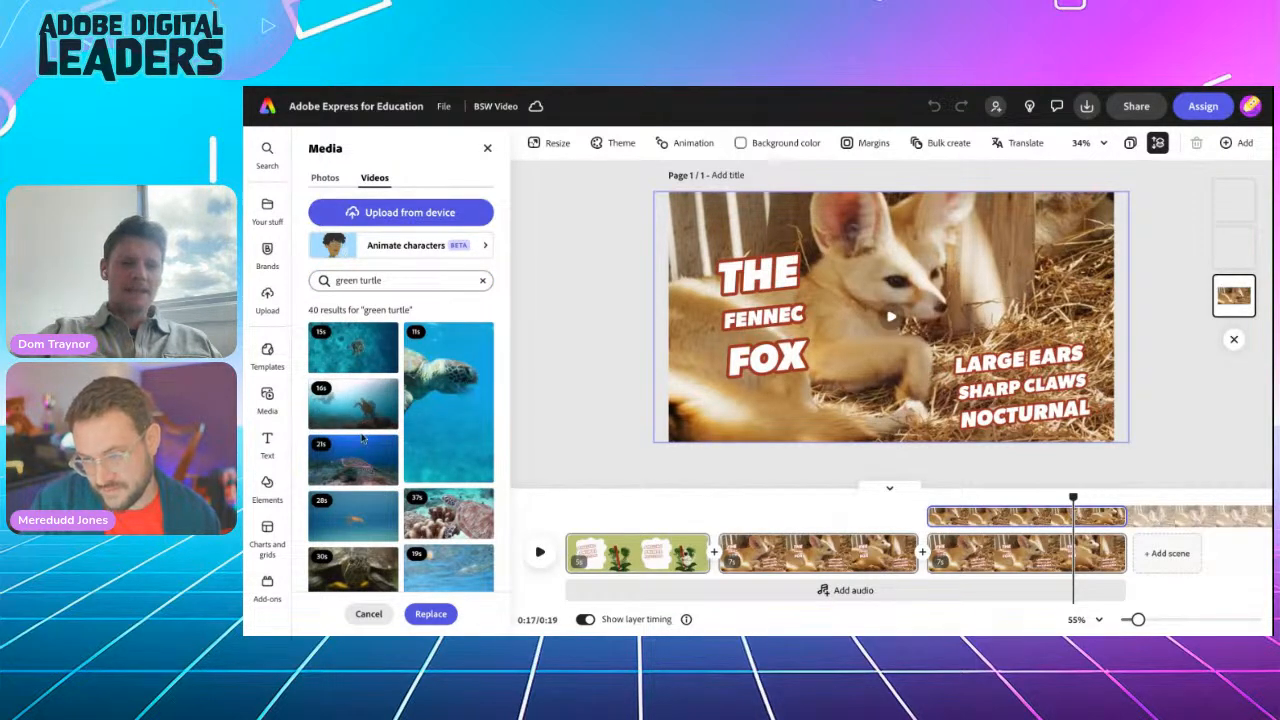
scroll(433, 548, down, 3)
scroll(433, 548, down, 2)
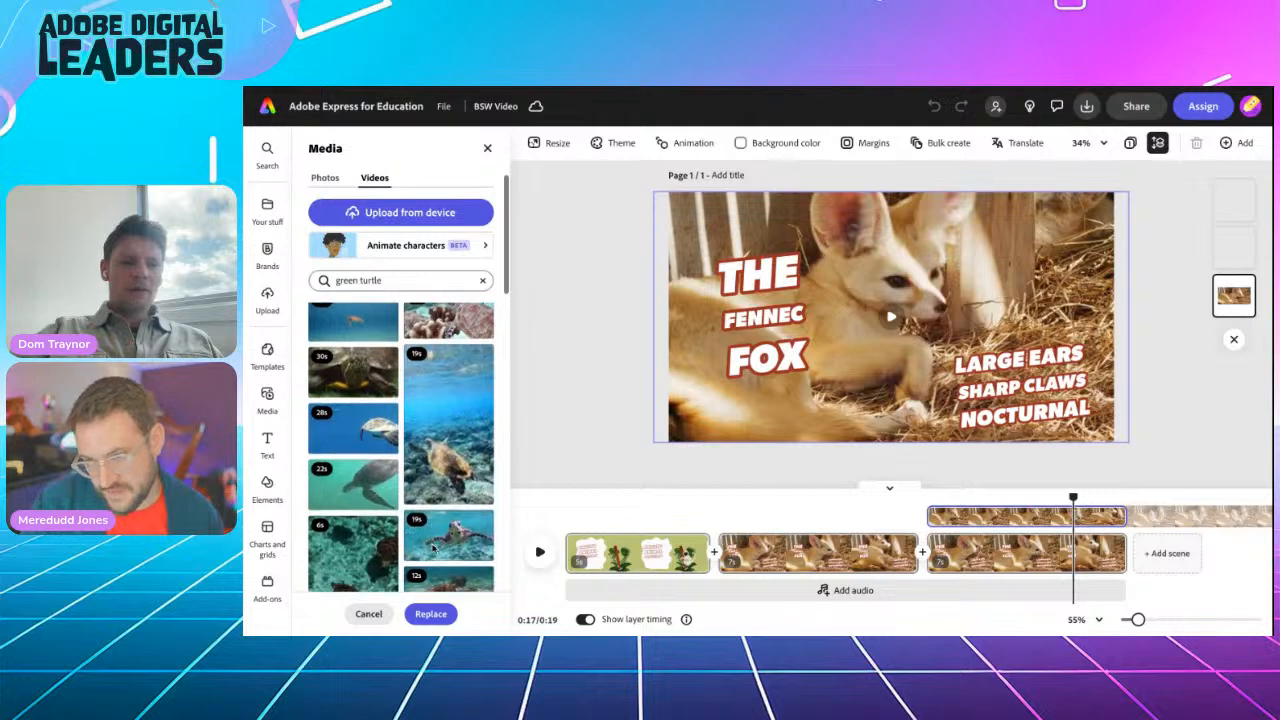
scroll(433, 548, down, 3)
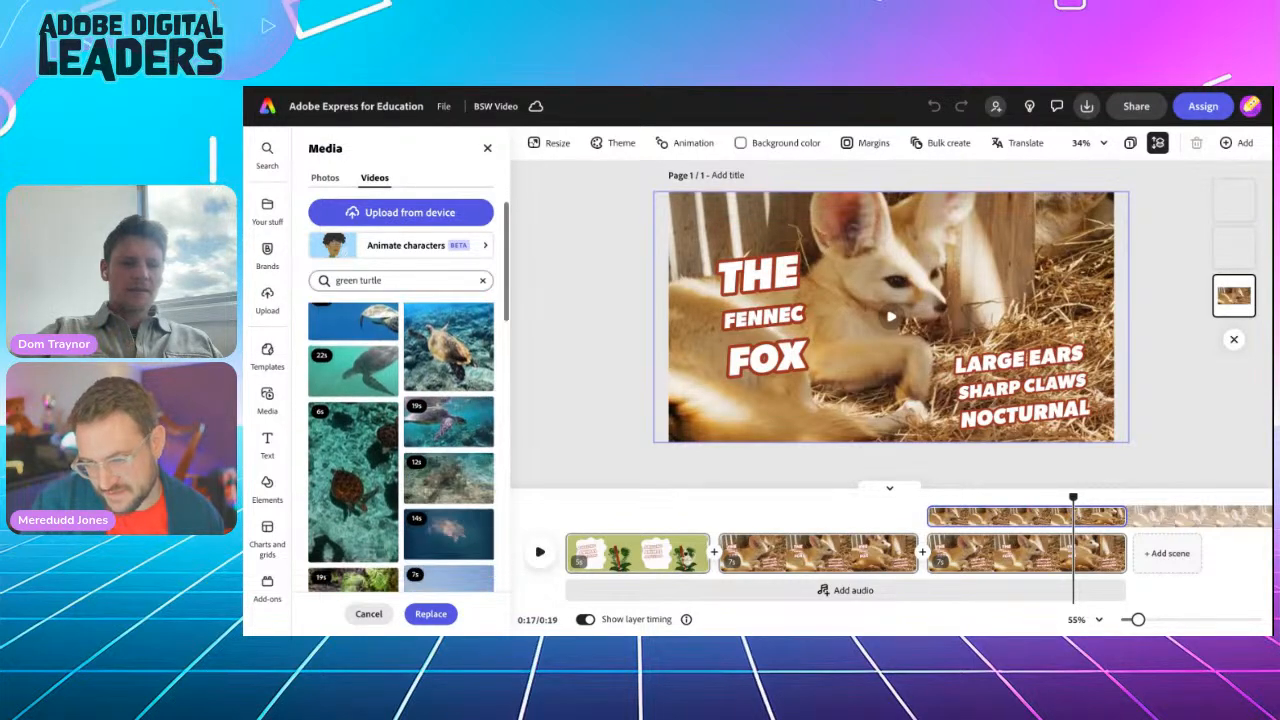
scroll(355, 532, down, 5)
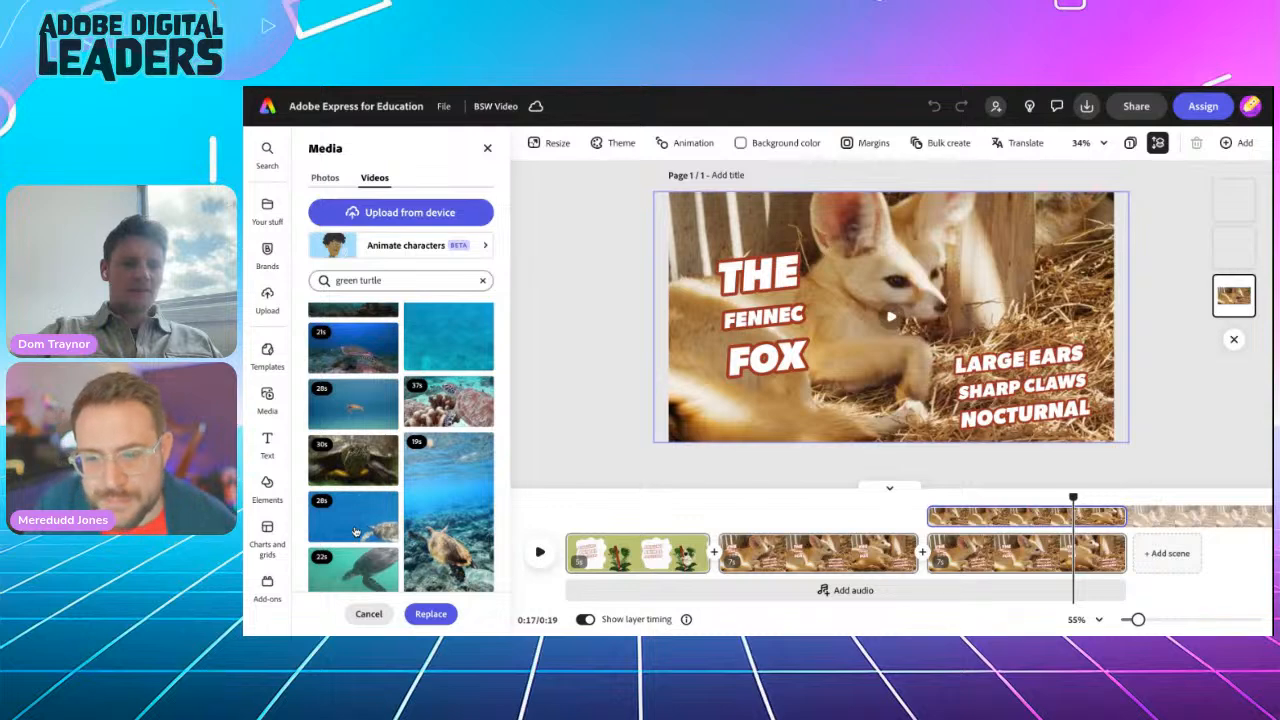
scroll(443, 427, up, 1)
scroll(443, 427, up, 2)
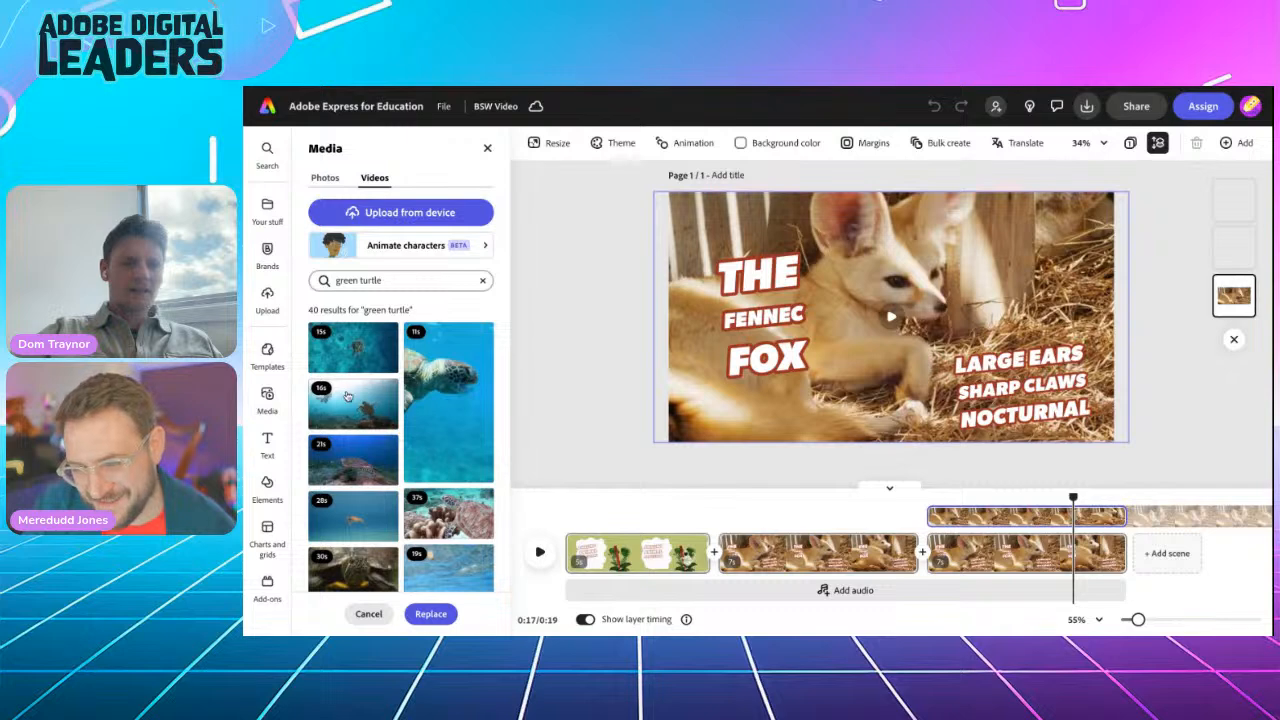
click(357, 404)
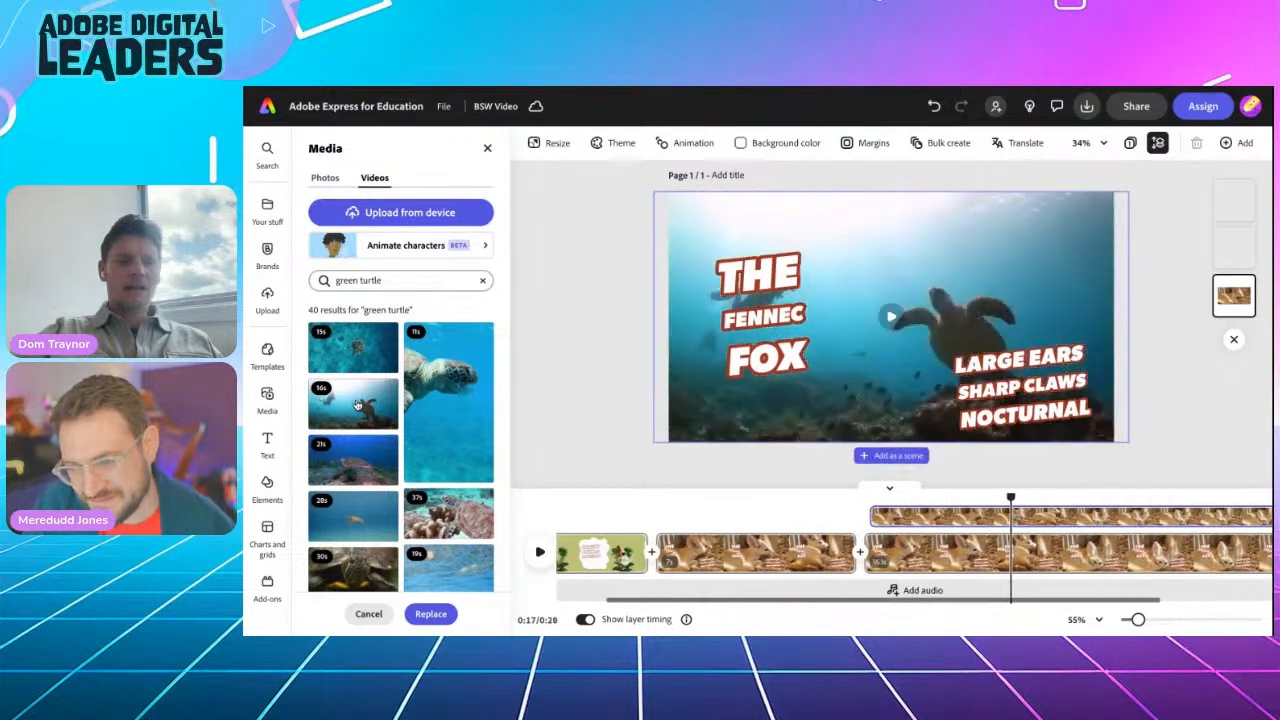
click(428, 615)
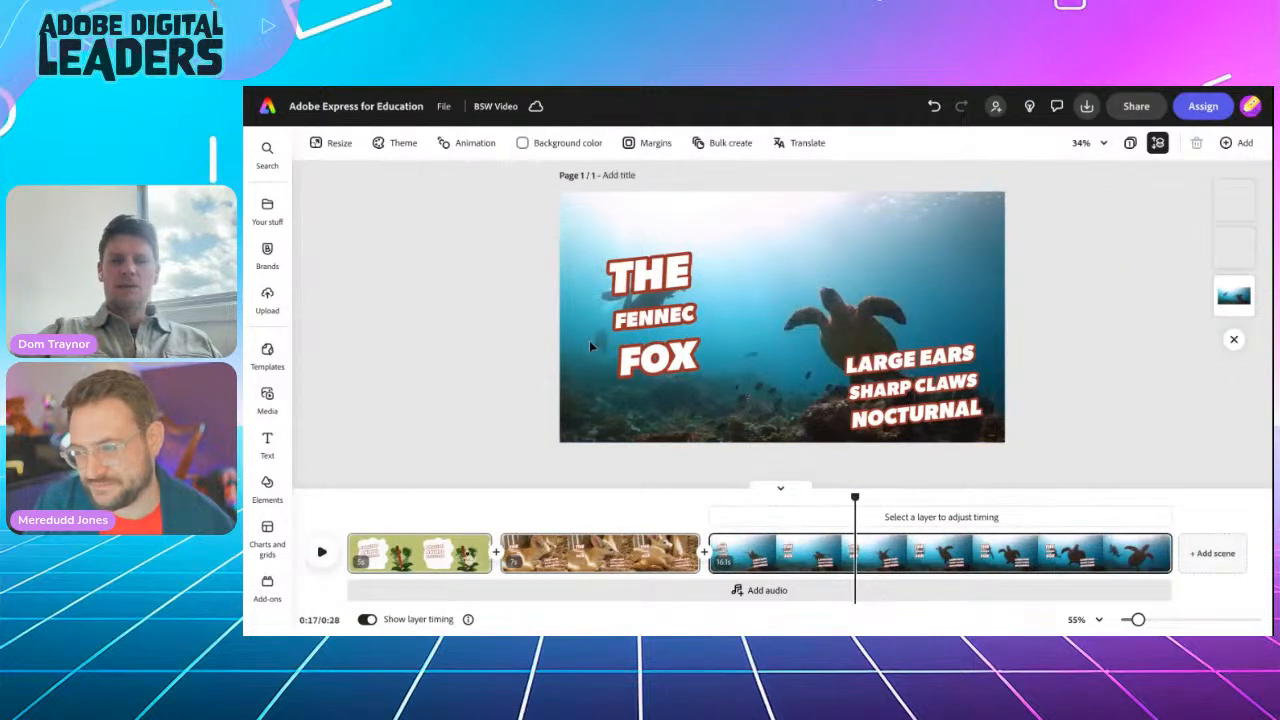
Step: Select the Green Turtle heading in the Google Docs animal notes, then go back to Adobe Express
click(781, 87)
scroll(607, 450, down, 2)
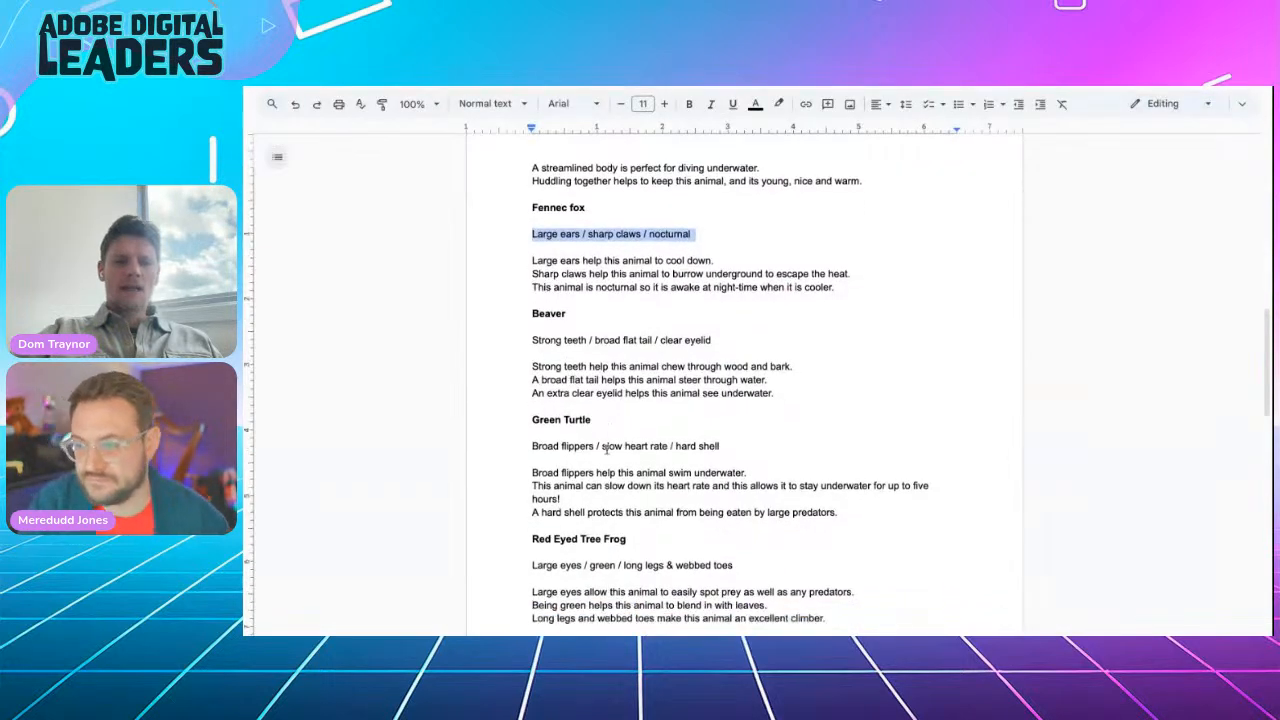
double_click(549, 366)
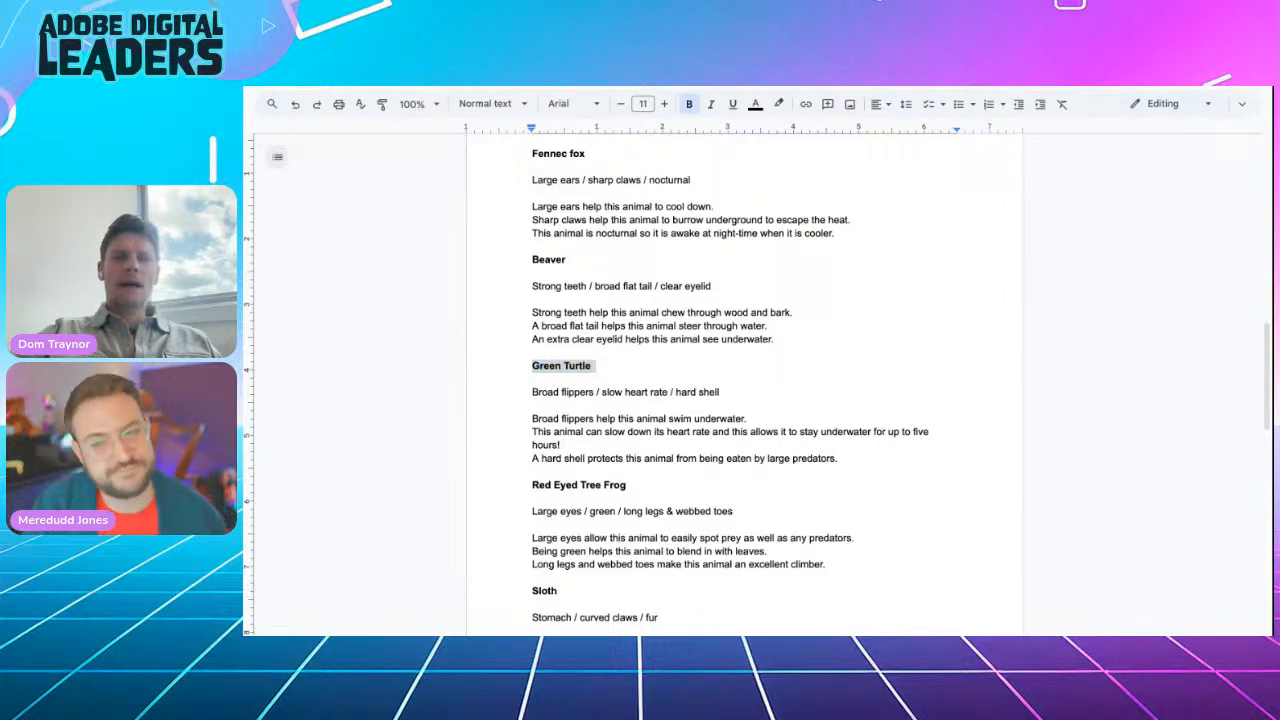
click(640, 88)
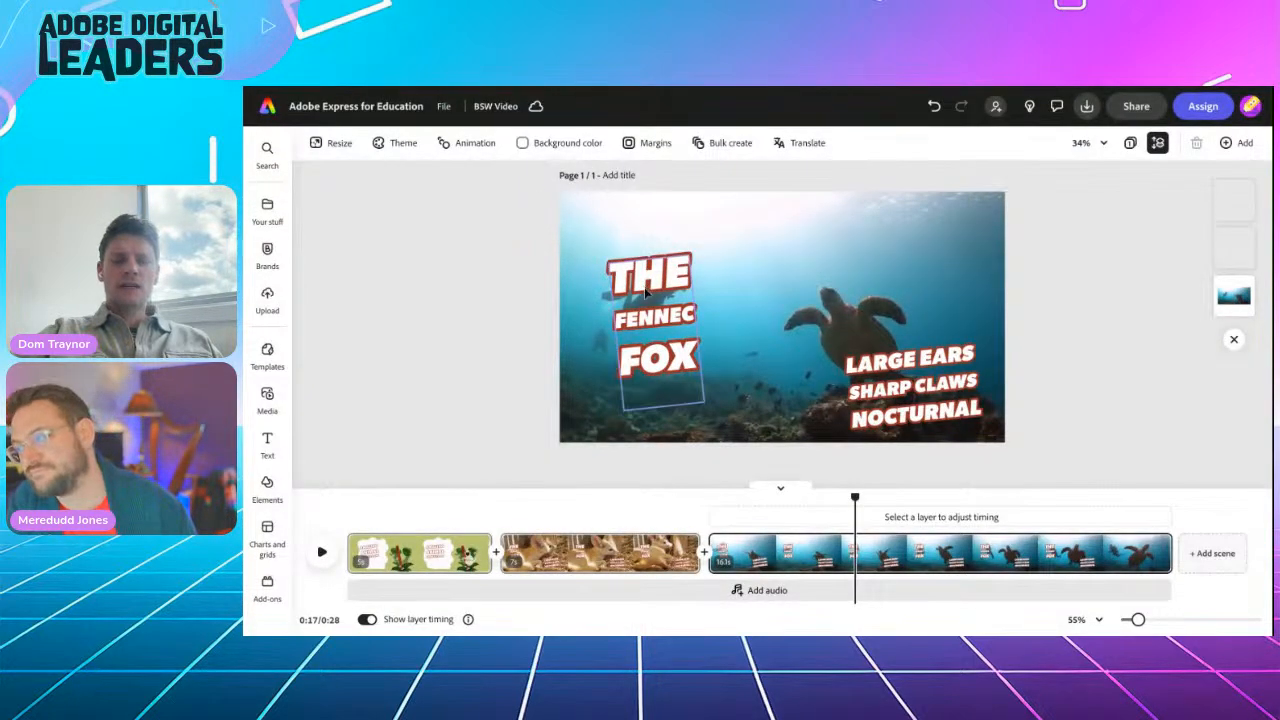
Step: Change the title to 'Green Turtle', enlarge it, move it lower left, and select the caption
double_click(646, 292)
click(646, 292)
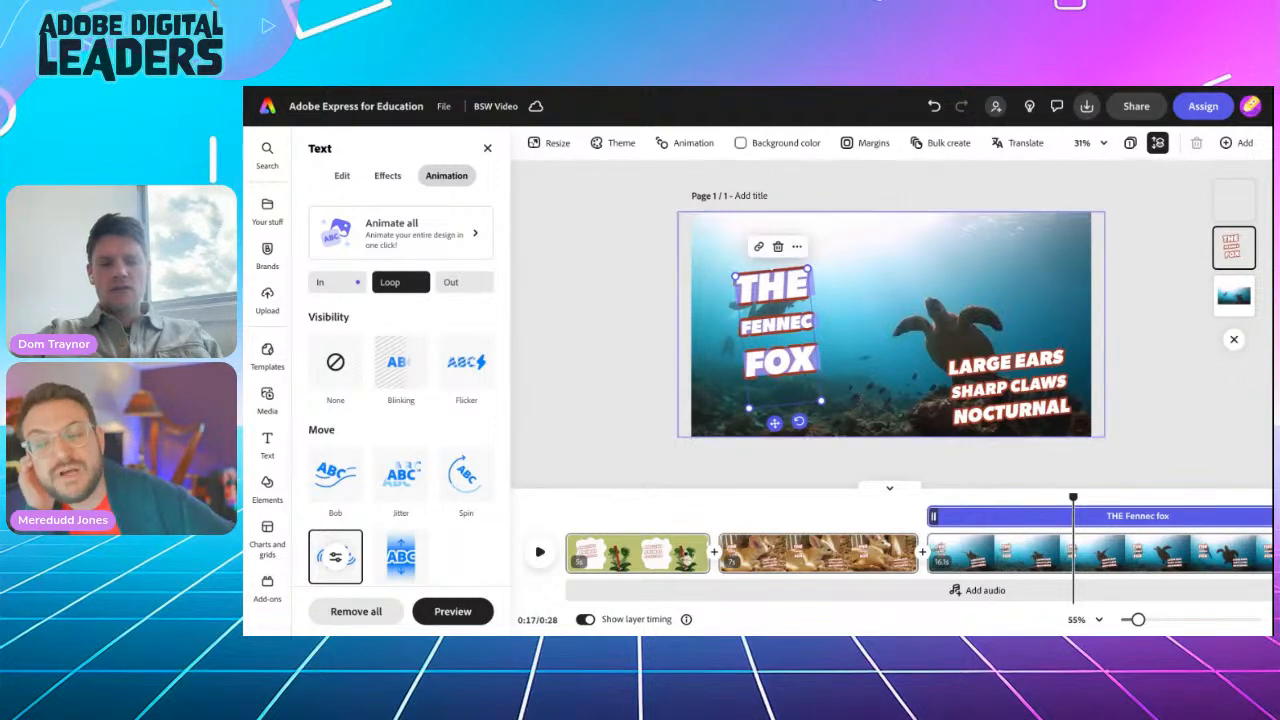
text(Green Turtle)
drag(815, 338, 902, 369)
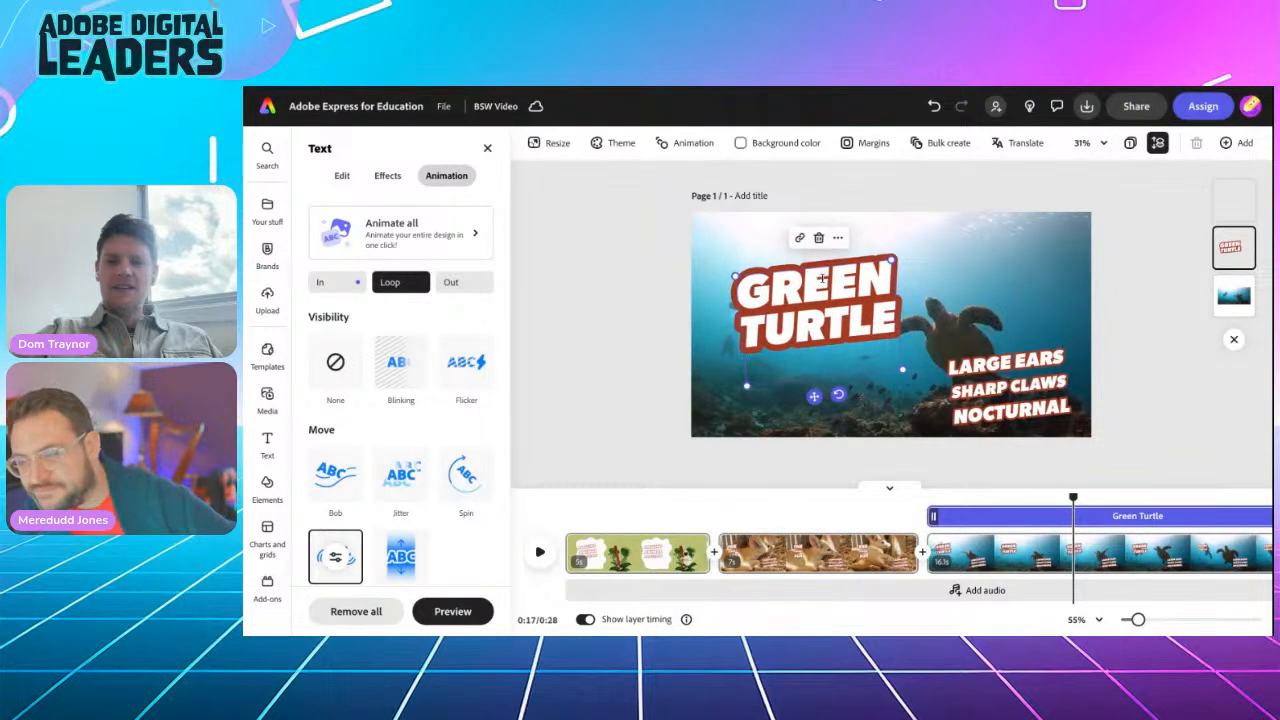
drag(814, 396, 794, 461)
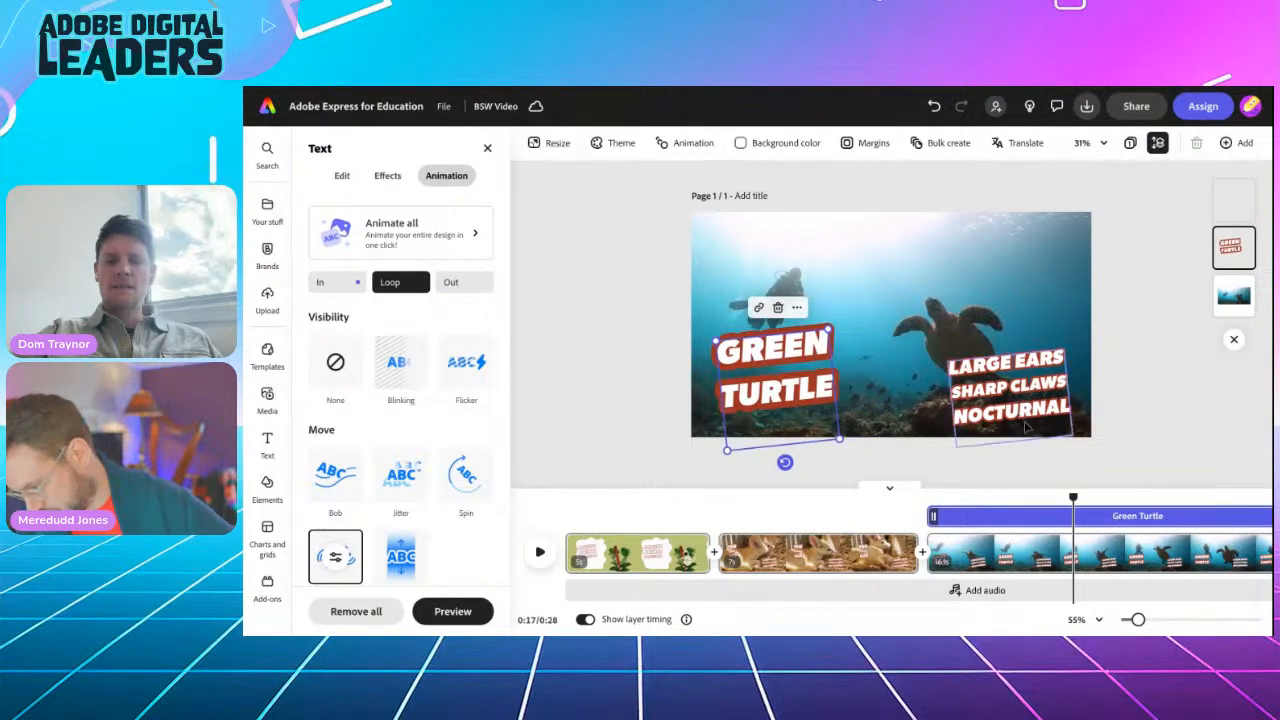
click(1012, 385)
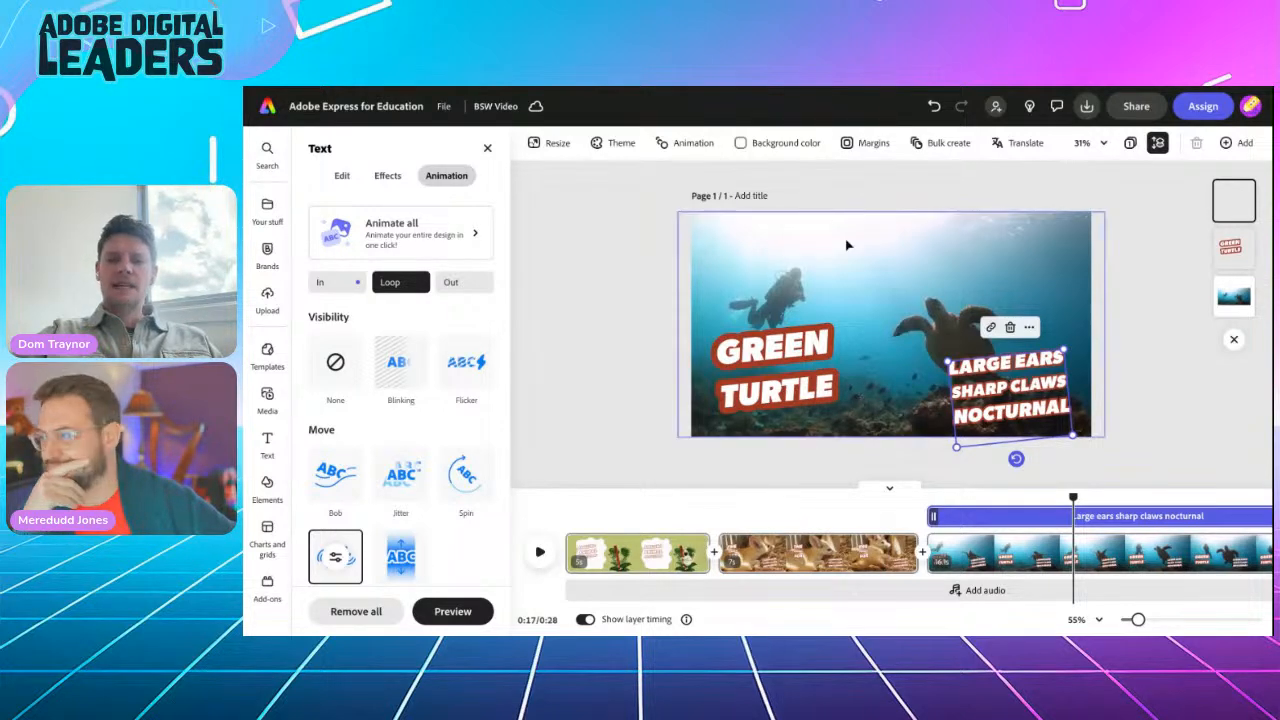
click(750, 88)
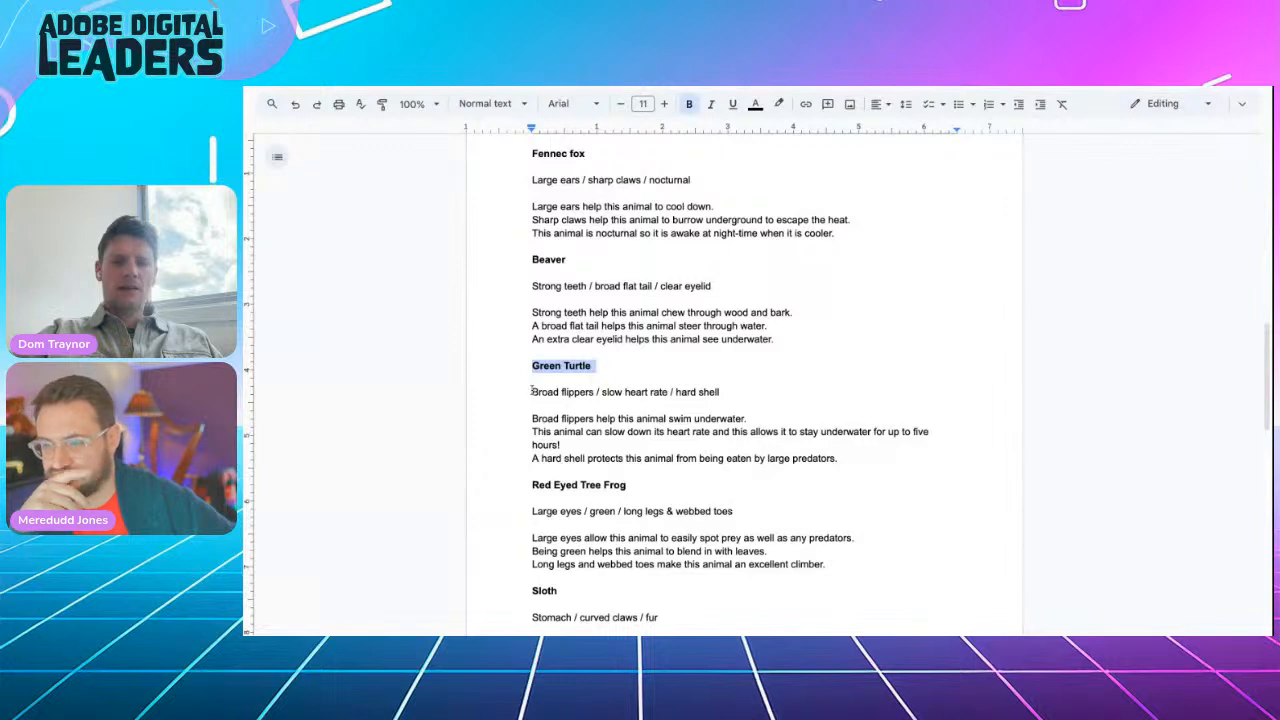
Step: Copy the 'Broad flippers / slow heart rate / hard shell' line and switch back to the video editor
drag(532, 391, 686, 396)
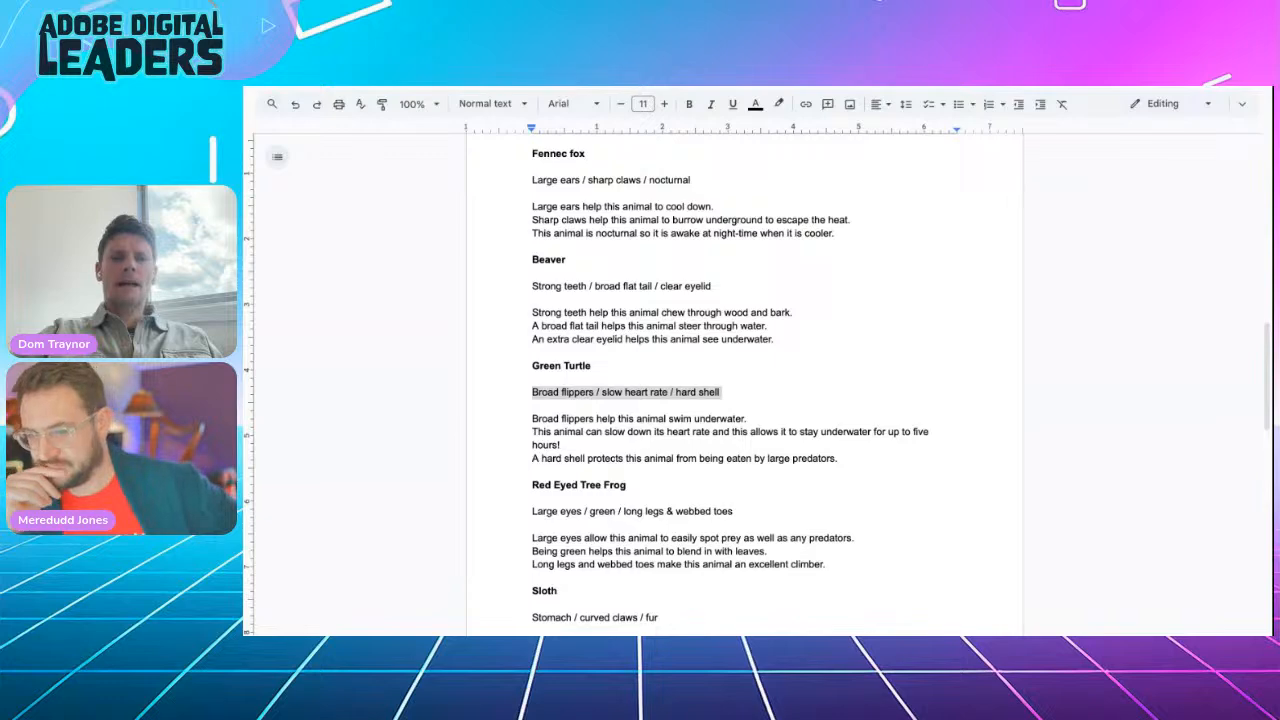
key(ctrl+Tab)
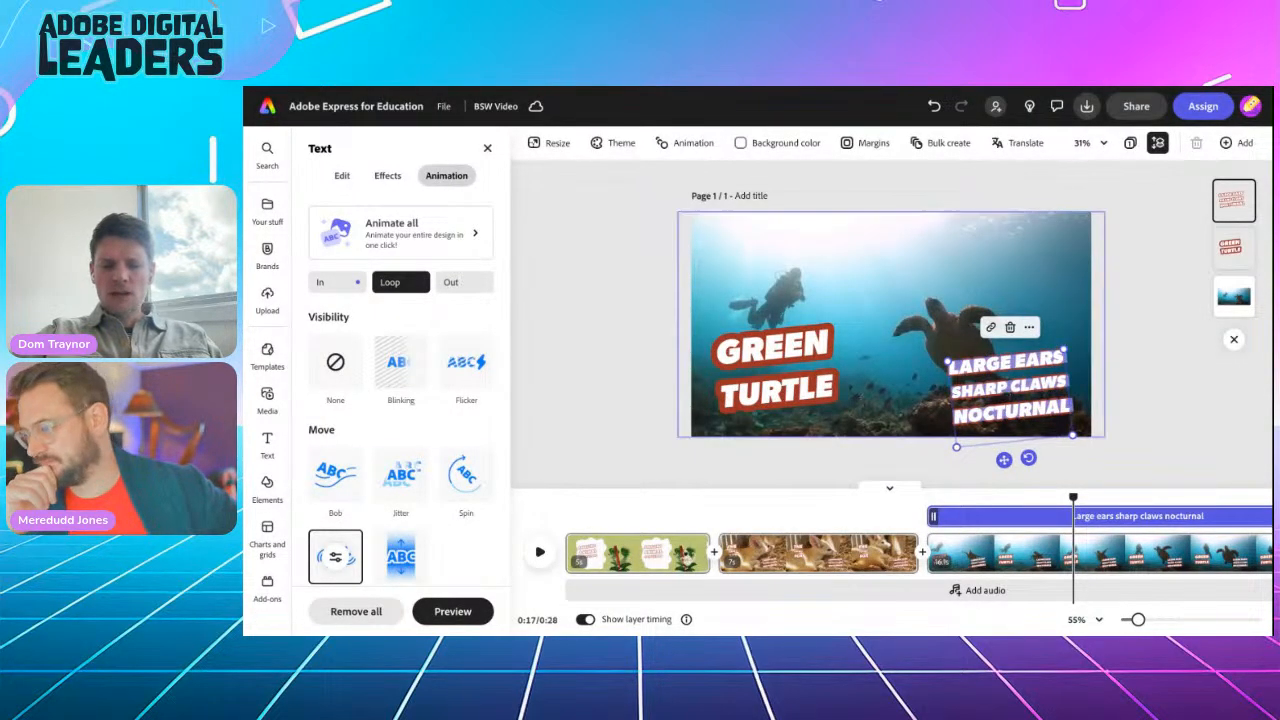
Step: Paste 'Broad flippers / slow heart rate / hard shell' into the caption, resize it, and move it top right
text(Broad flippers / slow heart rate / hard shell)
drag(950, 363, 854, 386)
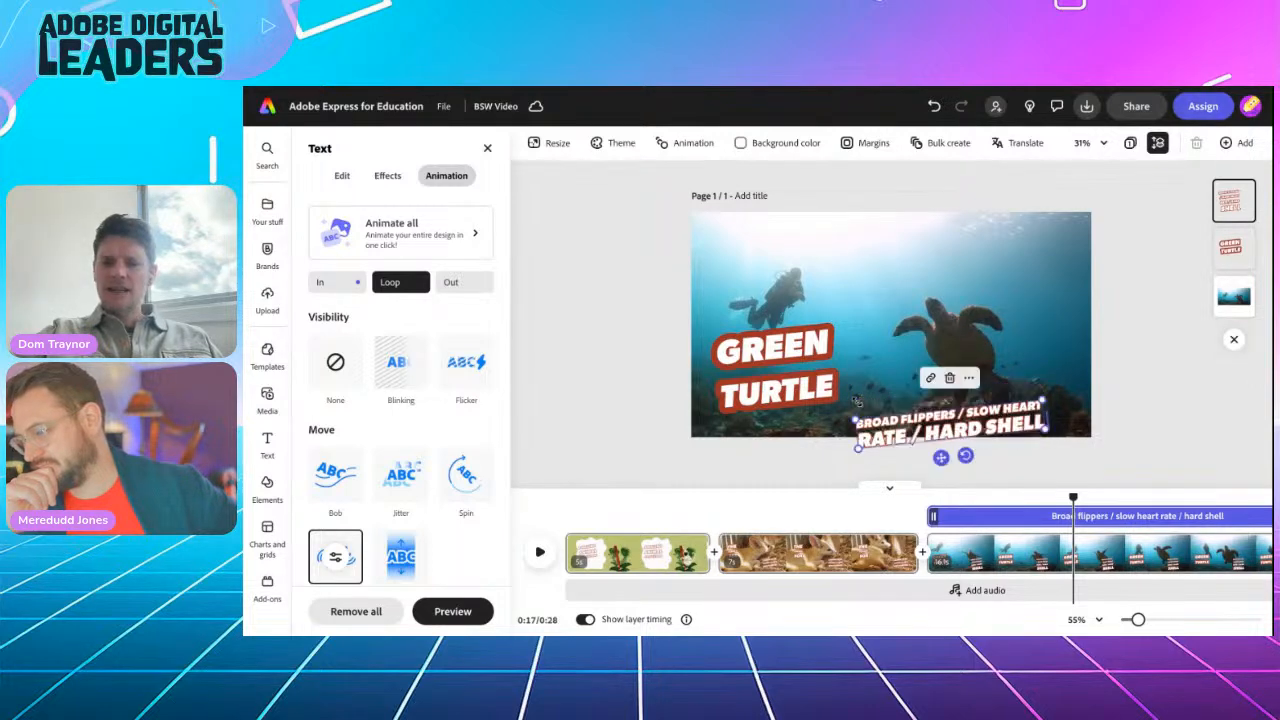
drag(940, 457, 969, 279)
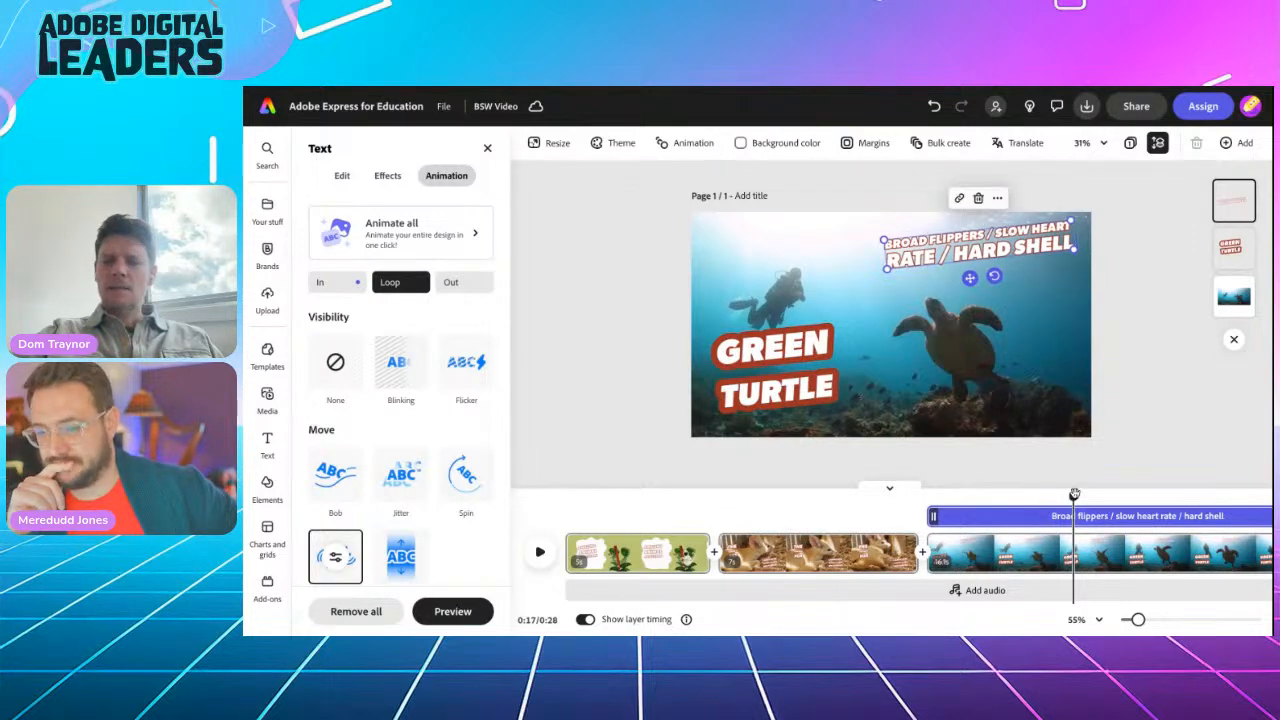
drag(1070, 498, 947, 492)
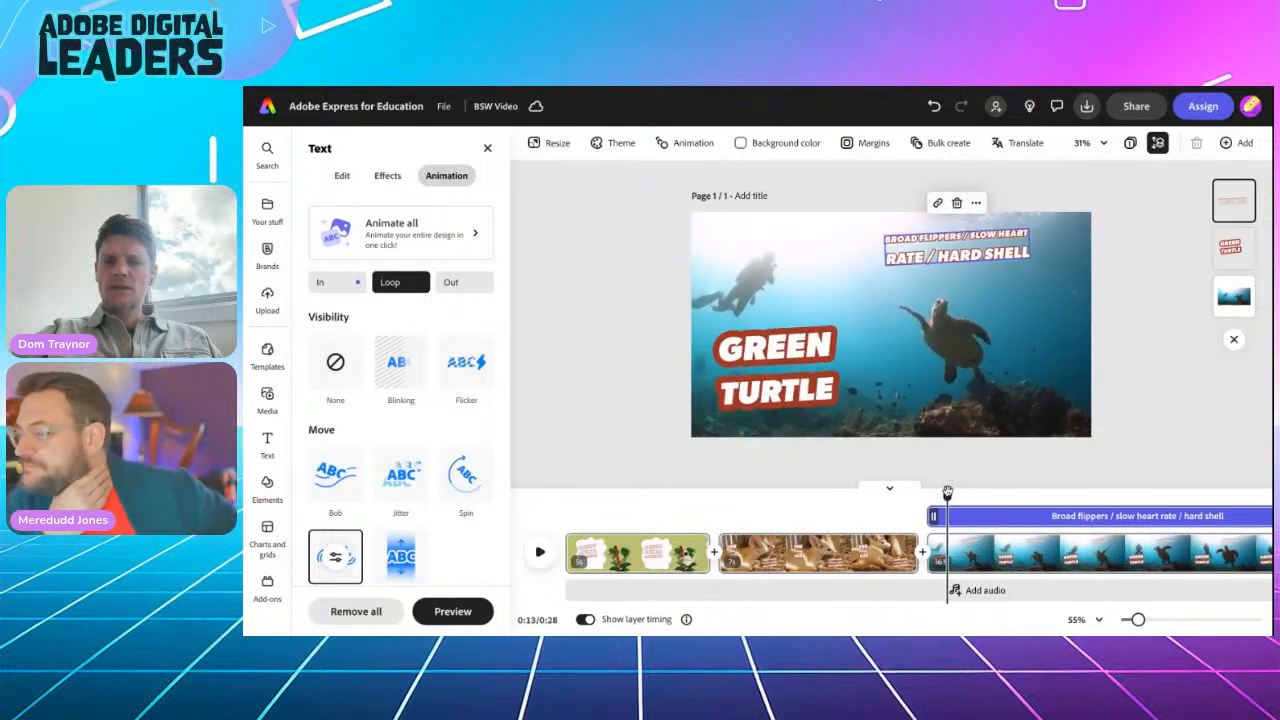
click(973, 240)
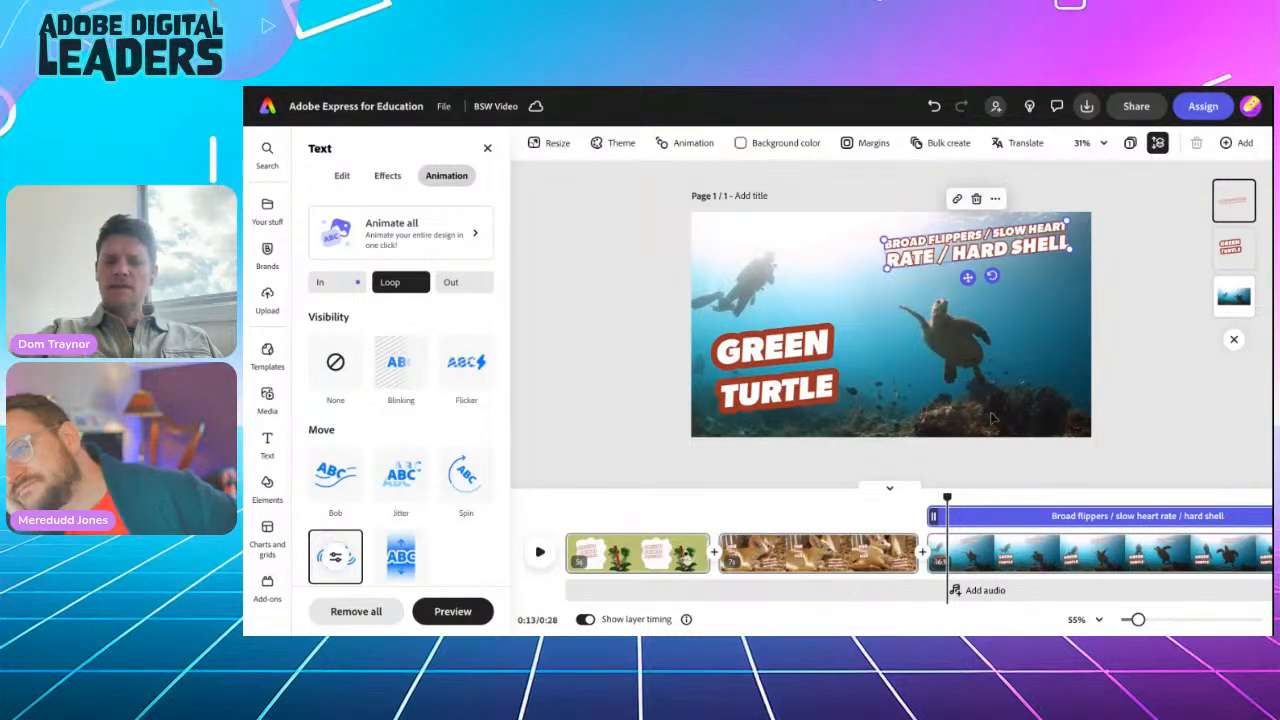
drag(947, 498, 931, 498)
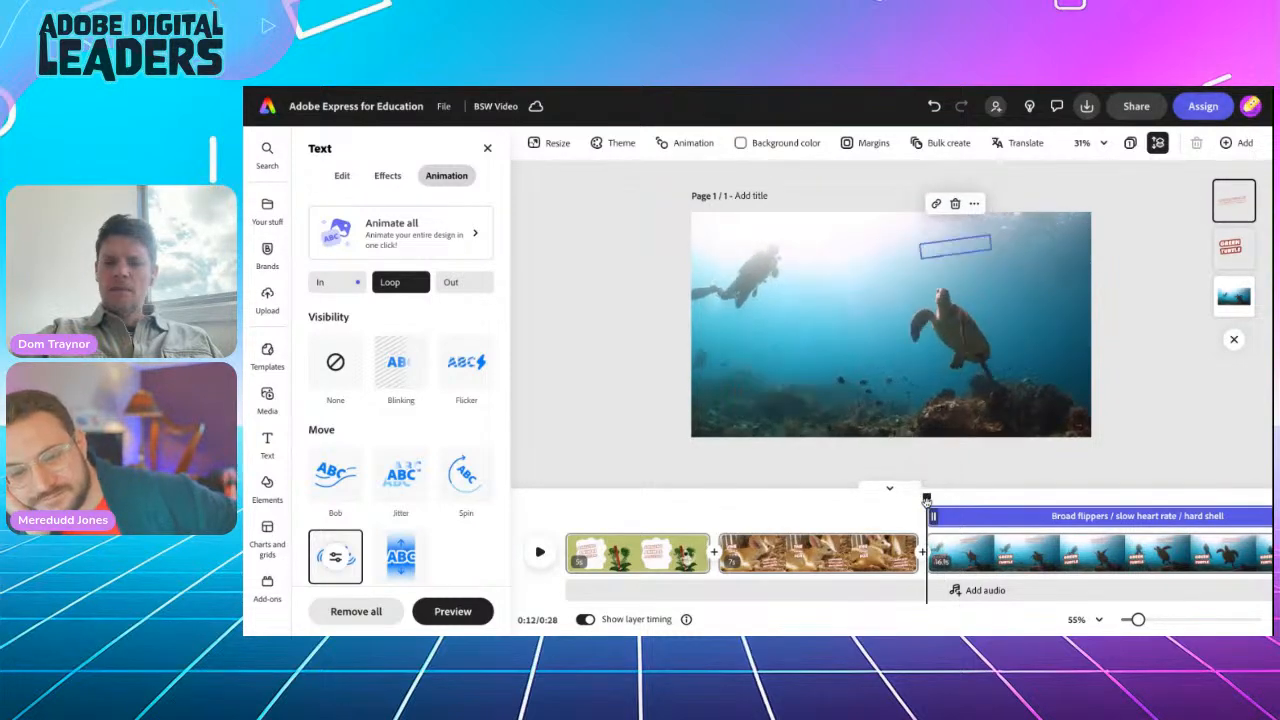
Step: Preview the video, trim the green turtle clip so the total is 0:19, and close the Text panel
click(540, 552)
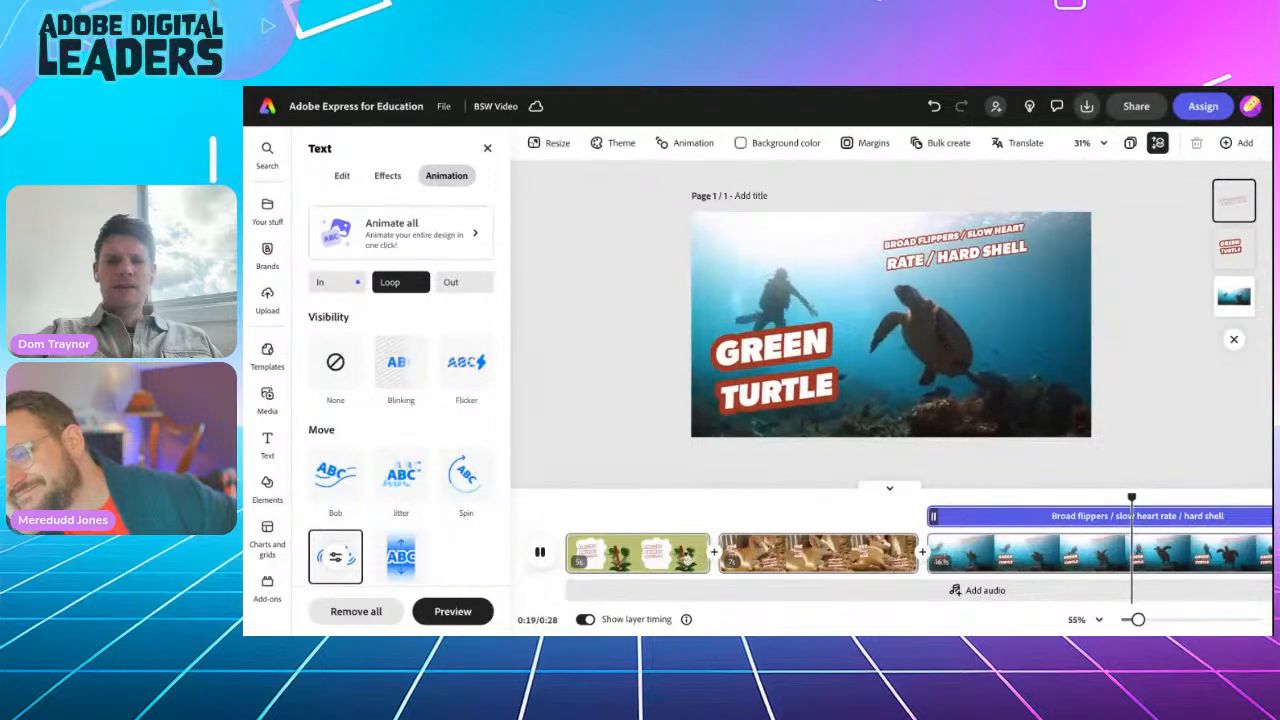
key(space)
scroll(940, 550, right, 2)
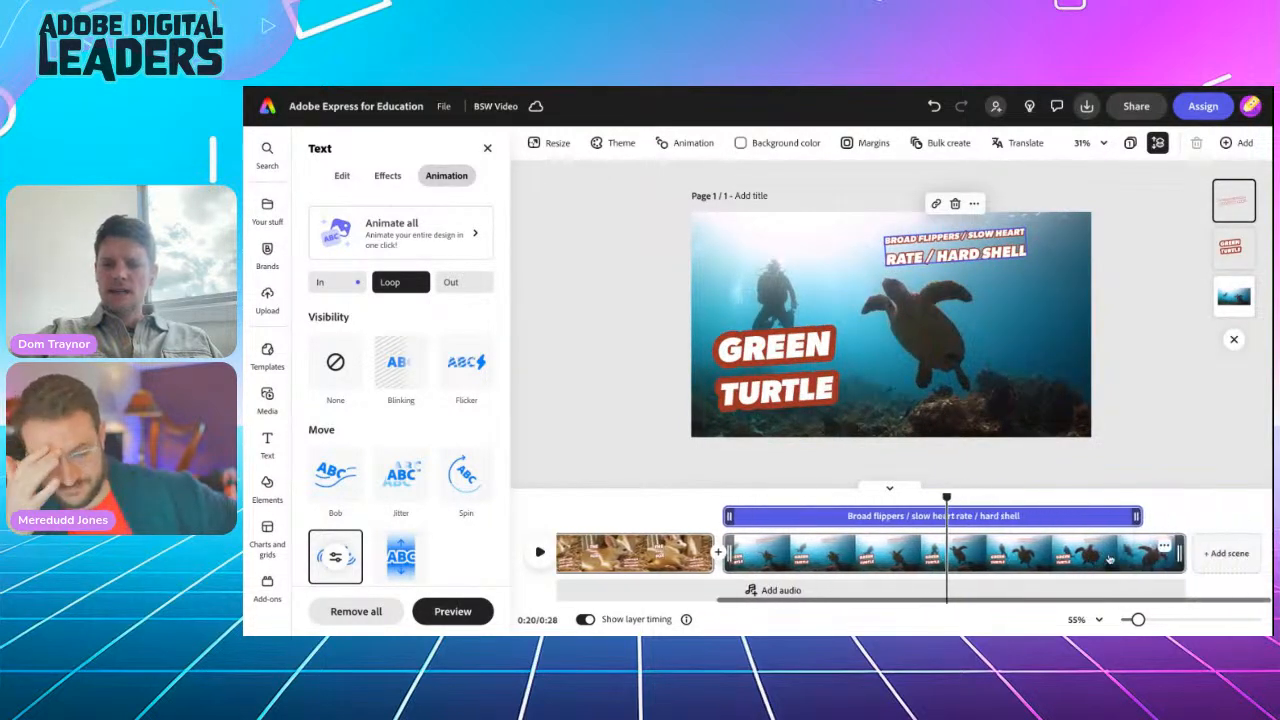
drag(1183, 549, 920, 539)
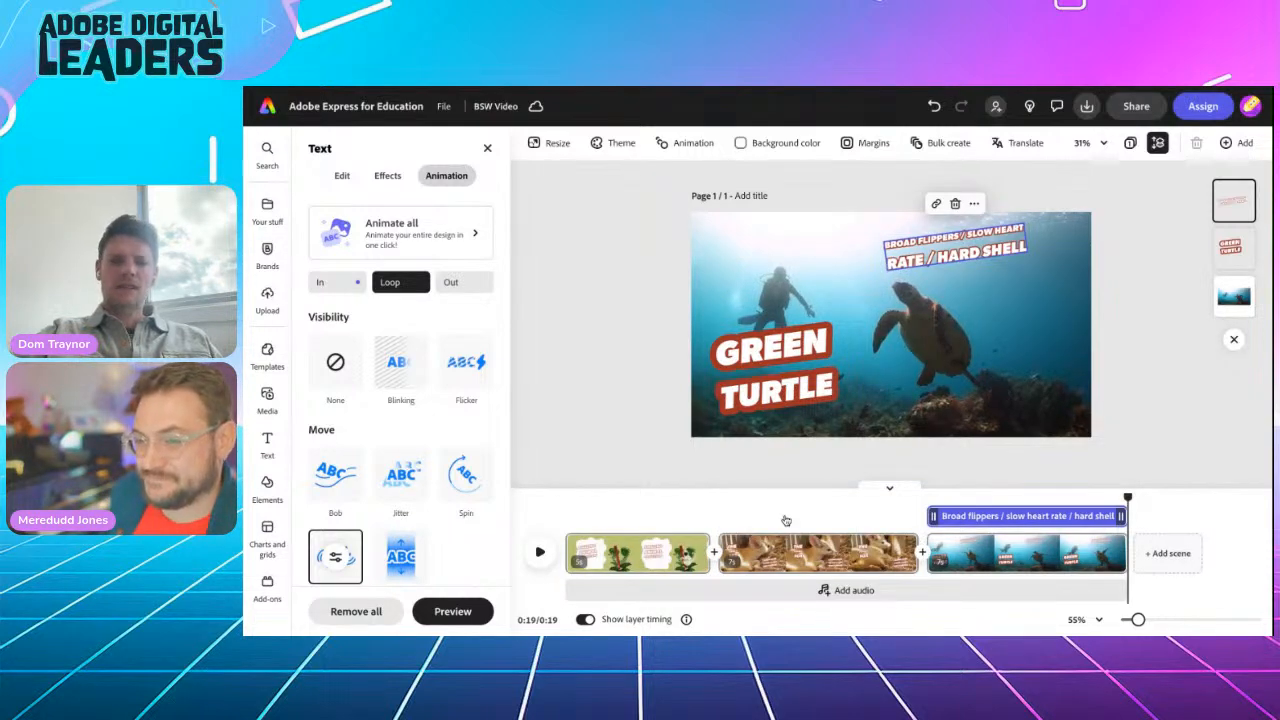
click(608, 523)
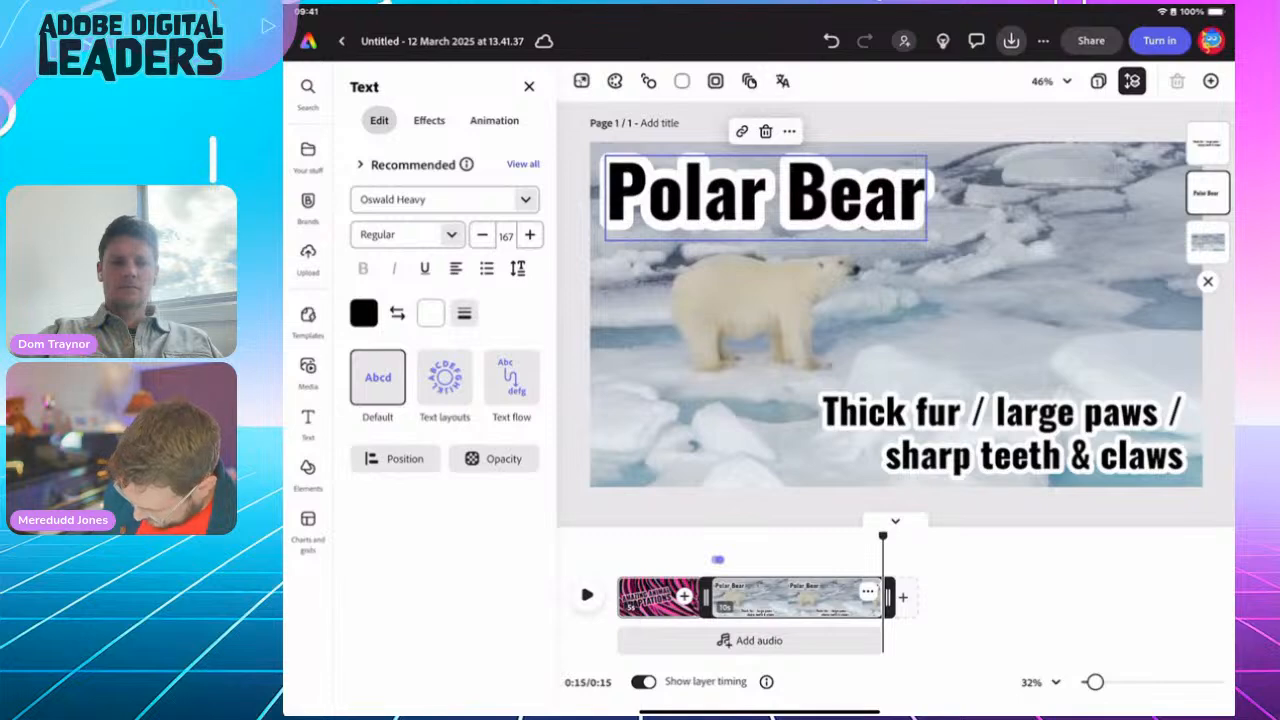
Step: Duplicate the Polar Bear scene, bringing the video to 0:25, and switch to the animal notes in Chrome
drag(883, 537, 829, 537)
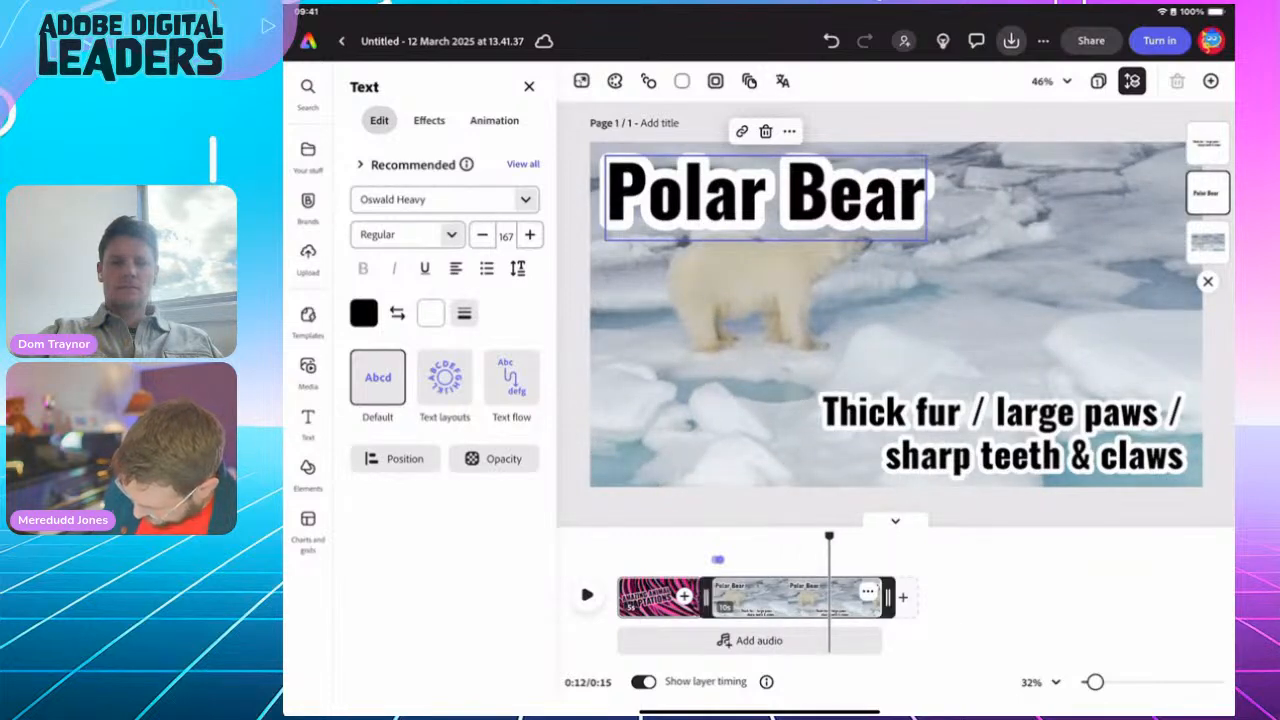
click(867, 592)
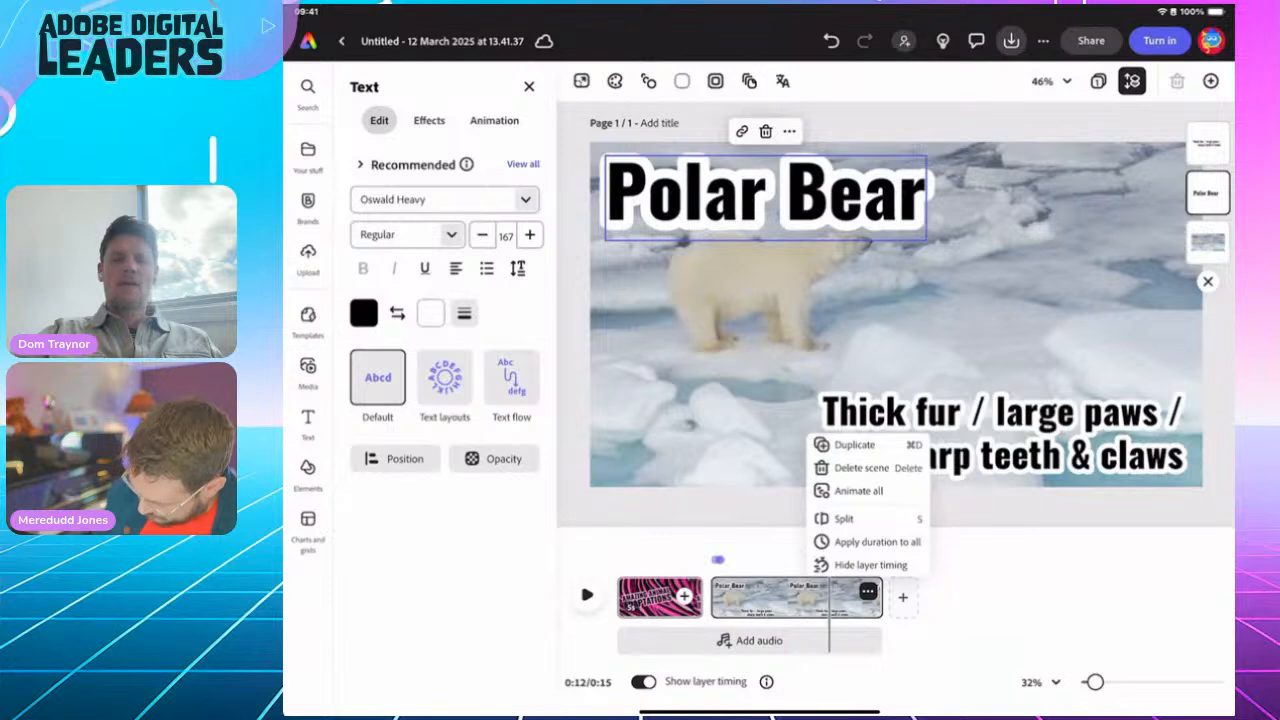
click(854, 444)
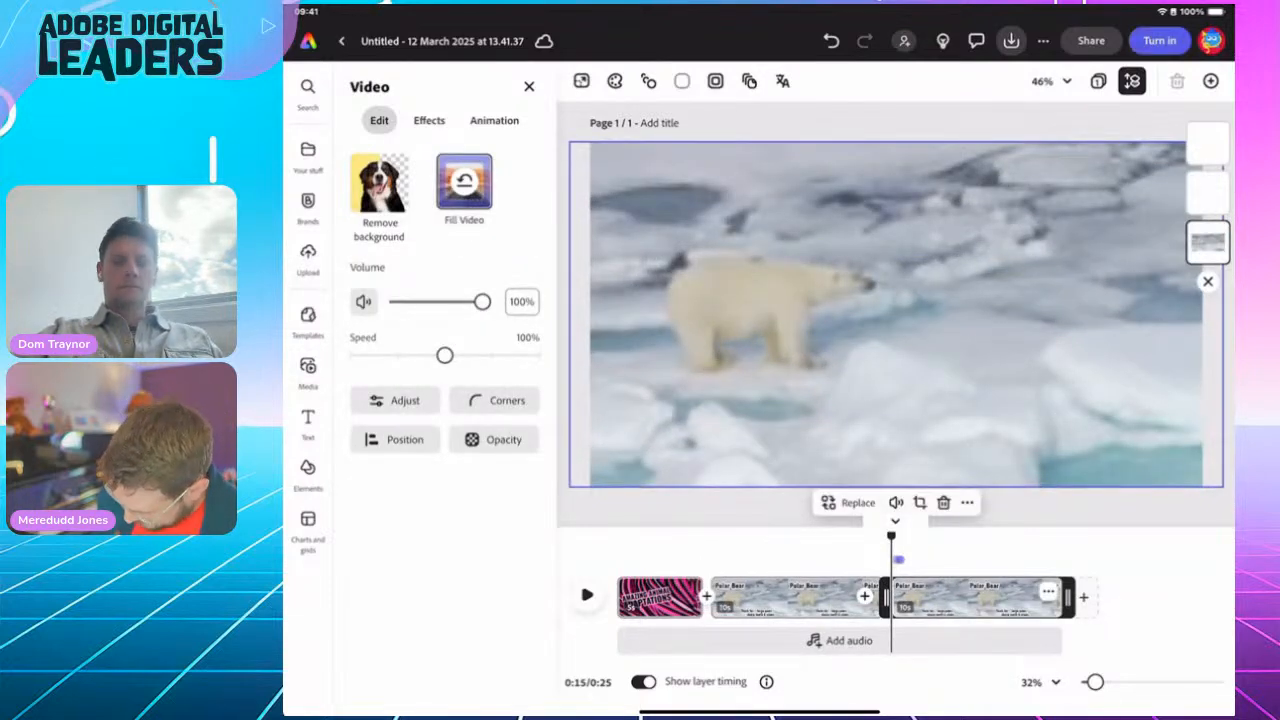
drag(891, 537, 959, 537)
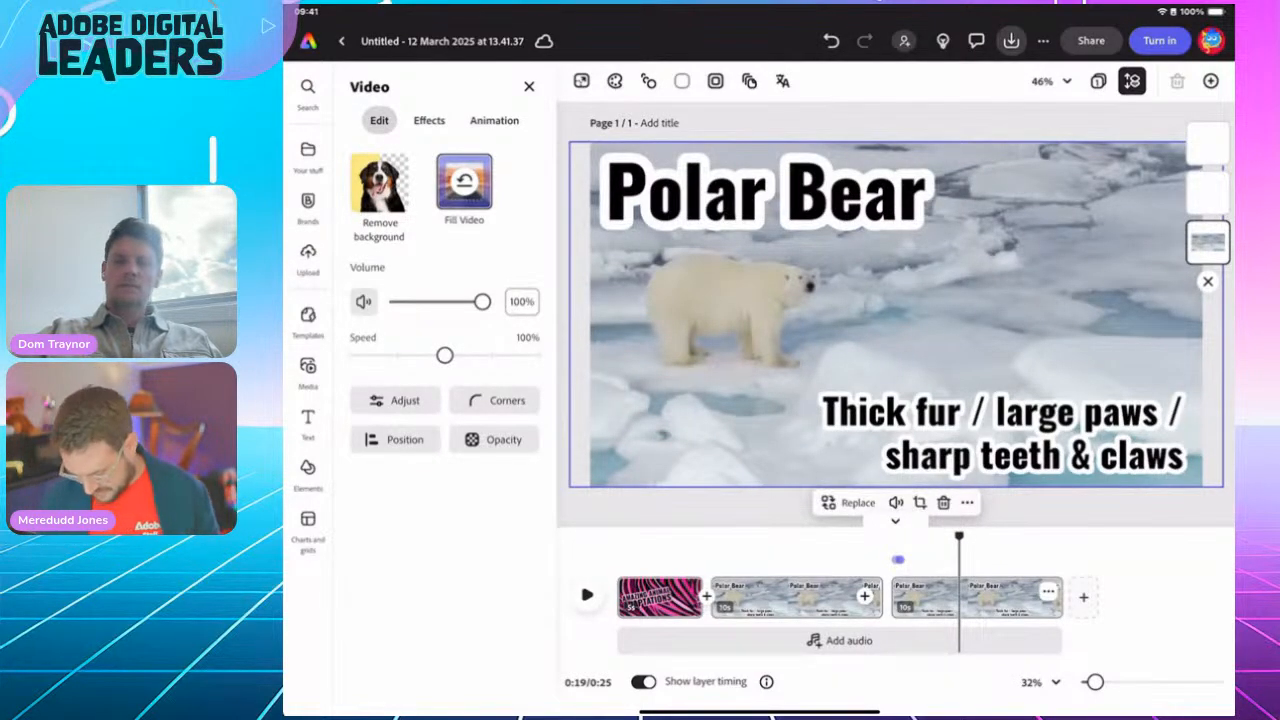
drag(760, 712, 800, 480)
click(1045, 459)
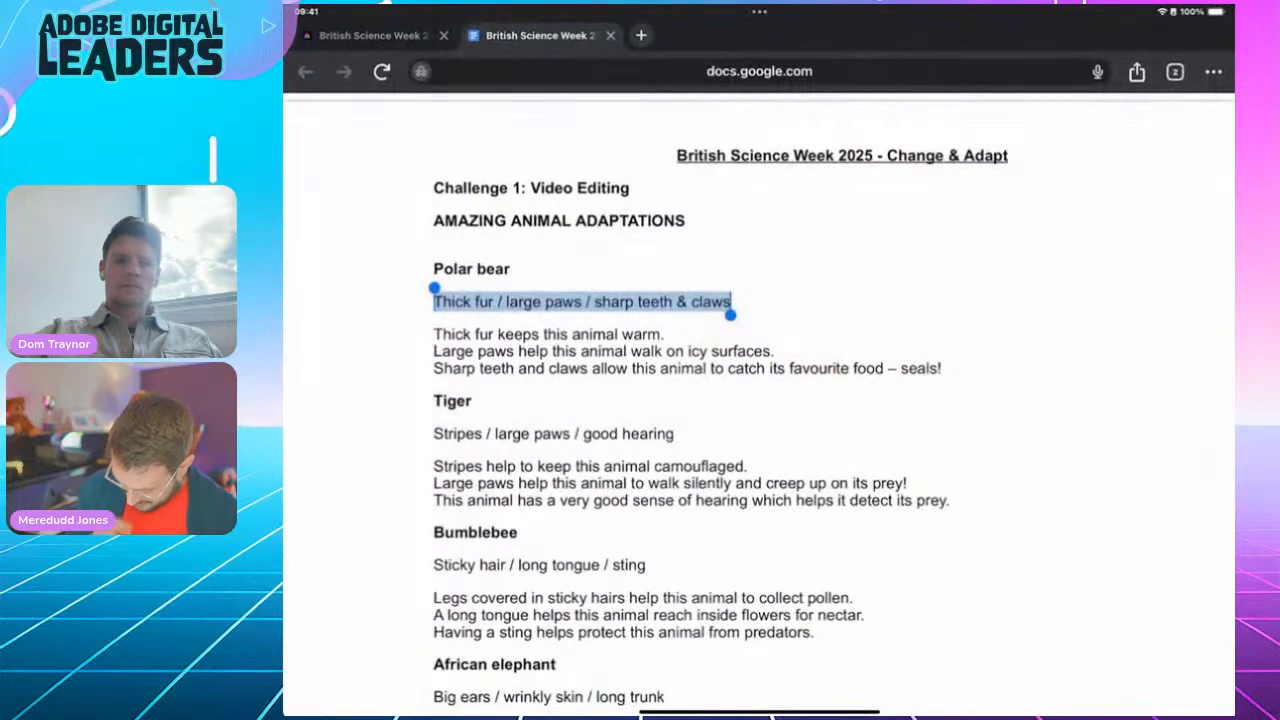
Step: Scroll to the African elephant notes, copy 'Big ears / wrinkly skin / long trunk', and reopen Adobe Express
scroll(759, 400, down, 5)
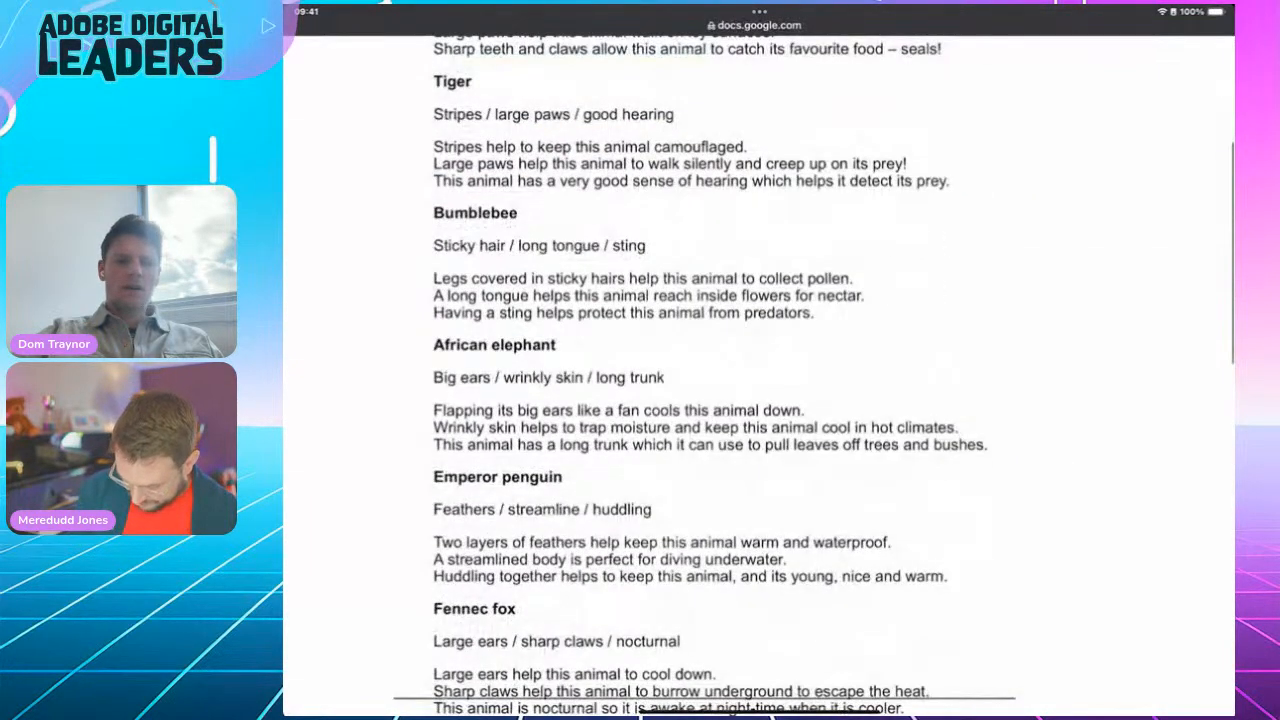
drag(438, 377, 664, 382)
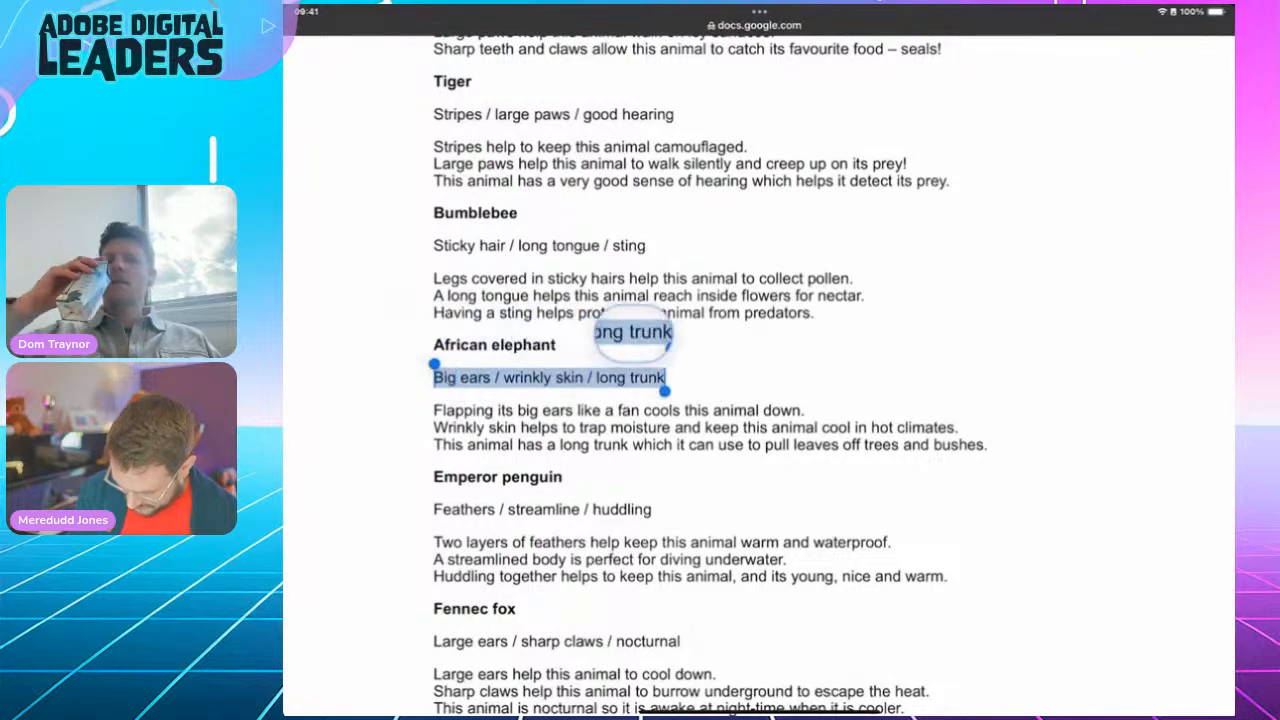
click(333, 342)
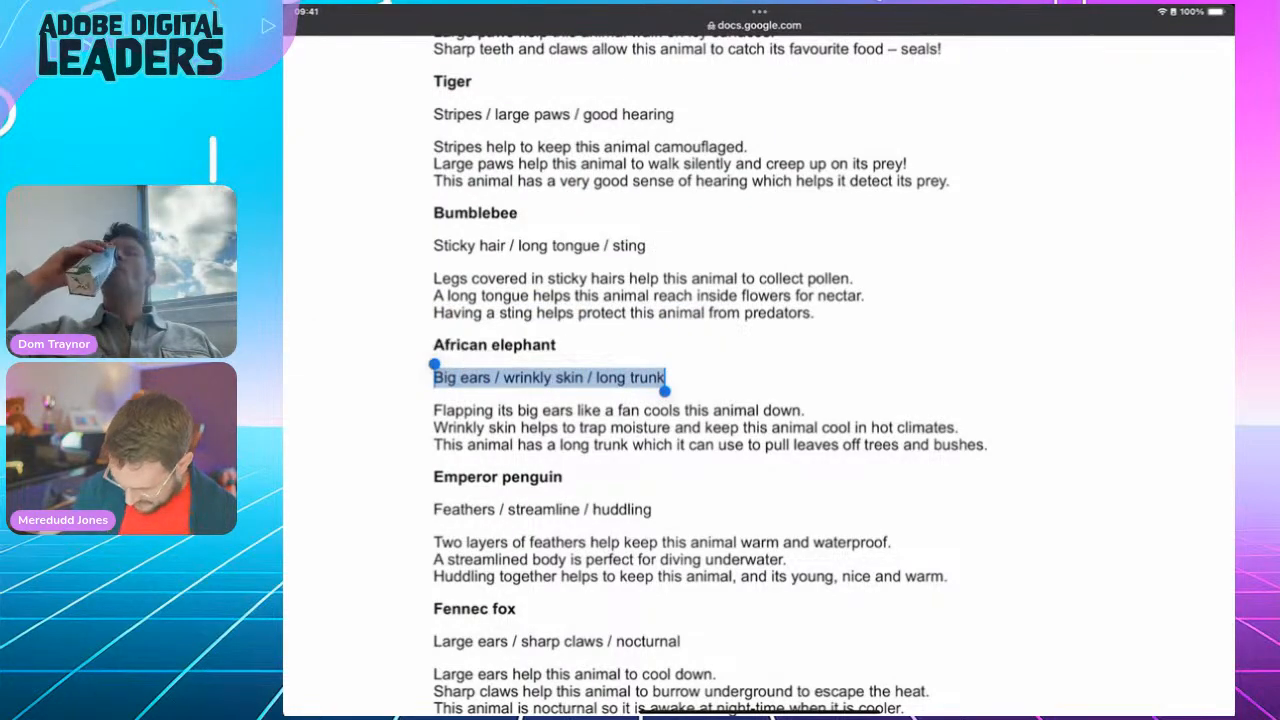
drag(759, 712, 759, 495)
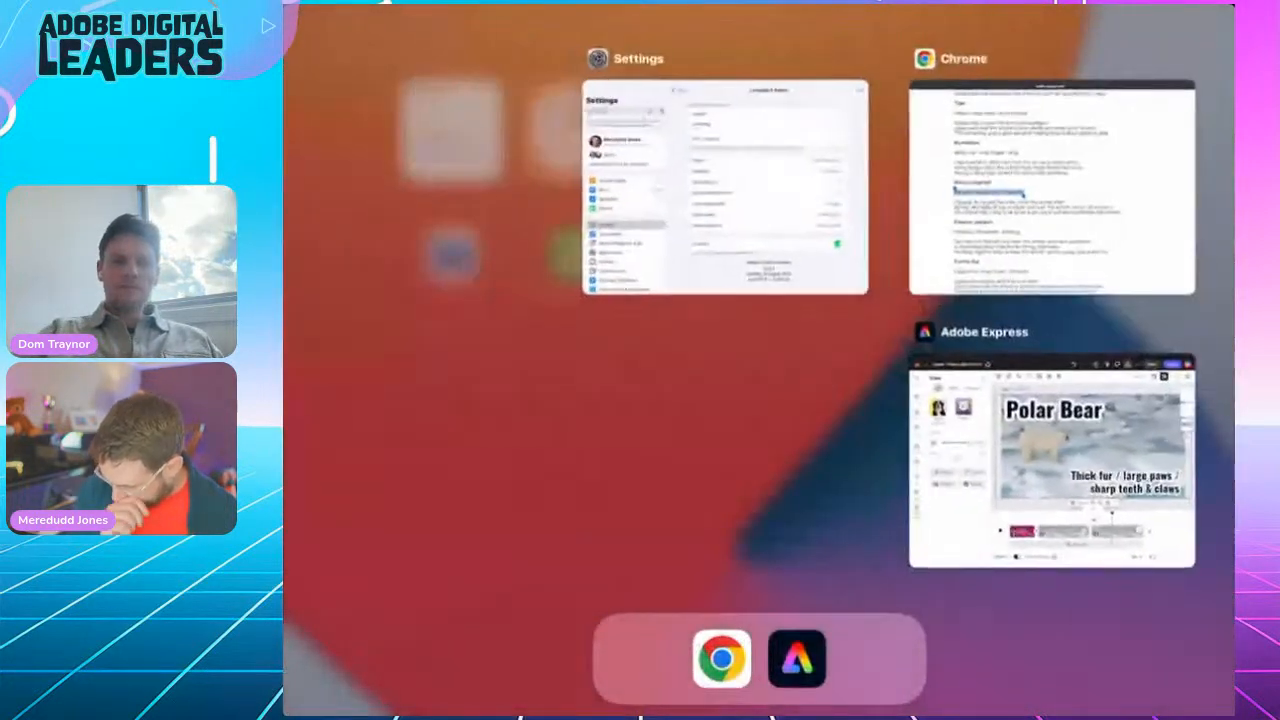
click(1049, 440)
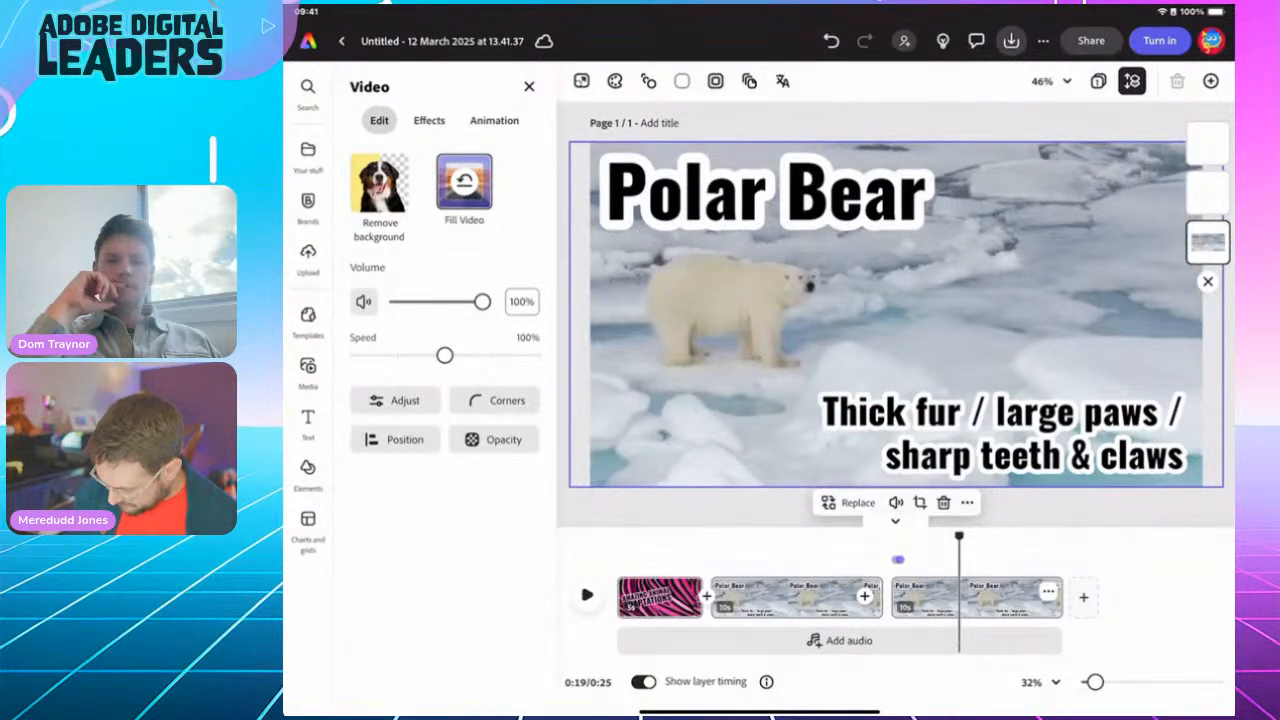
Step: Replace the polar bear background with the African elephant herd stock video from an 'African elephant' search
click(898, 560)
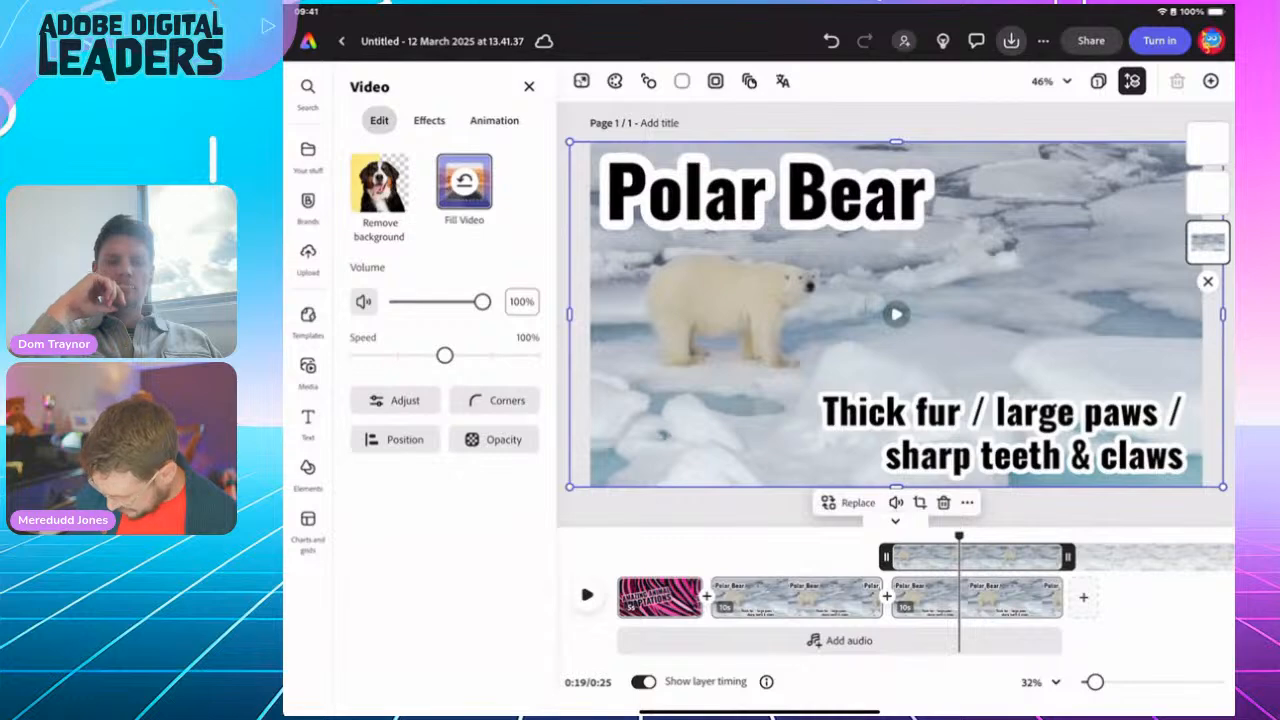
click(848, 503)
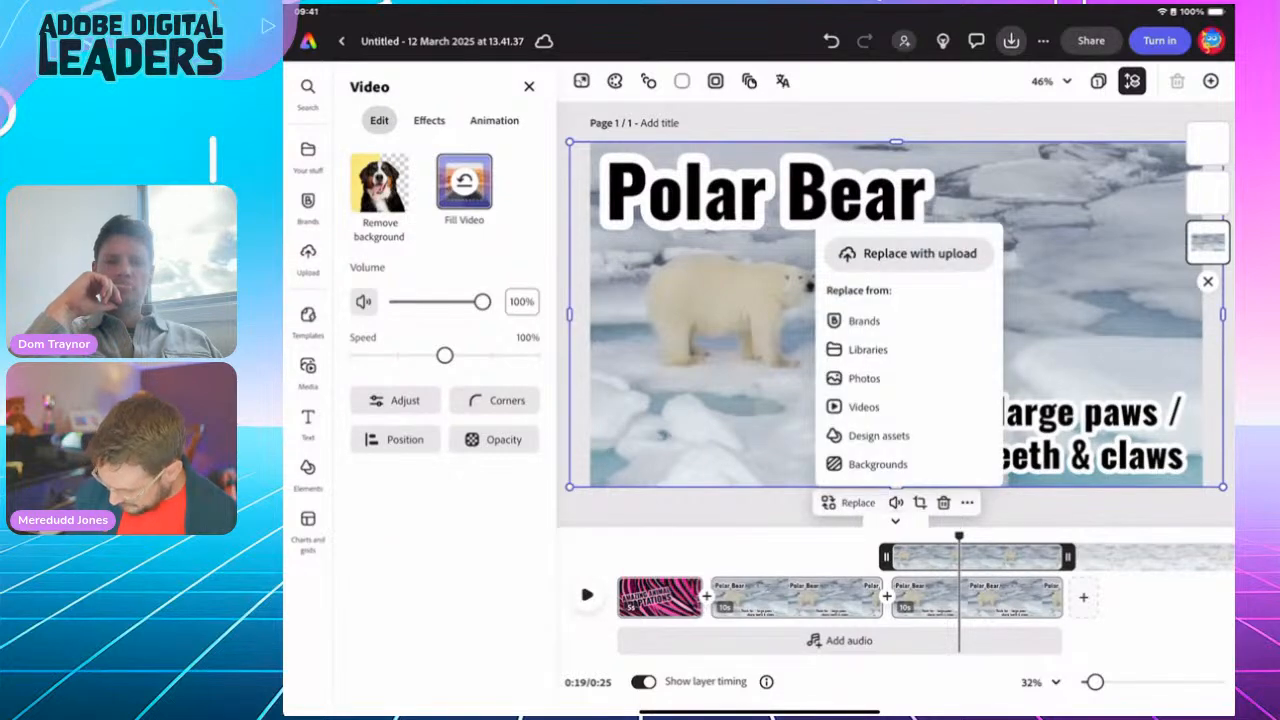
click(864, 407)
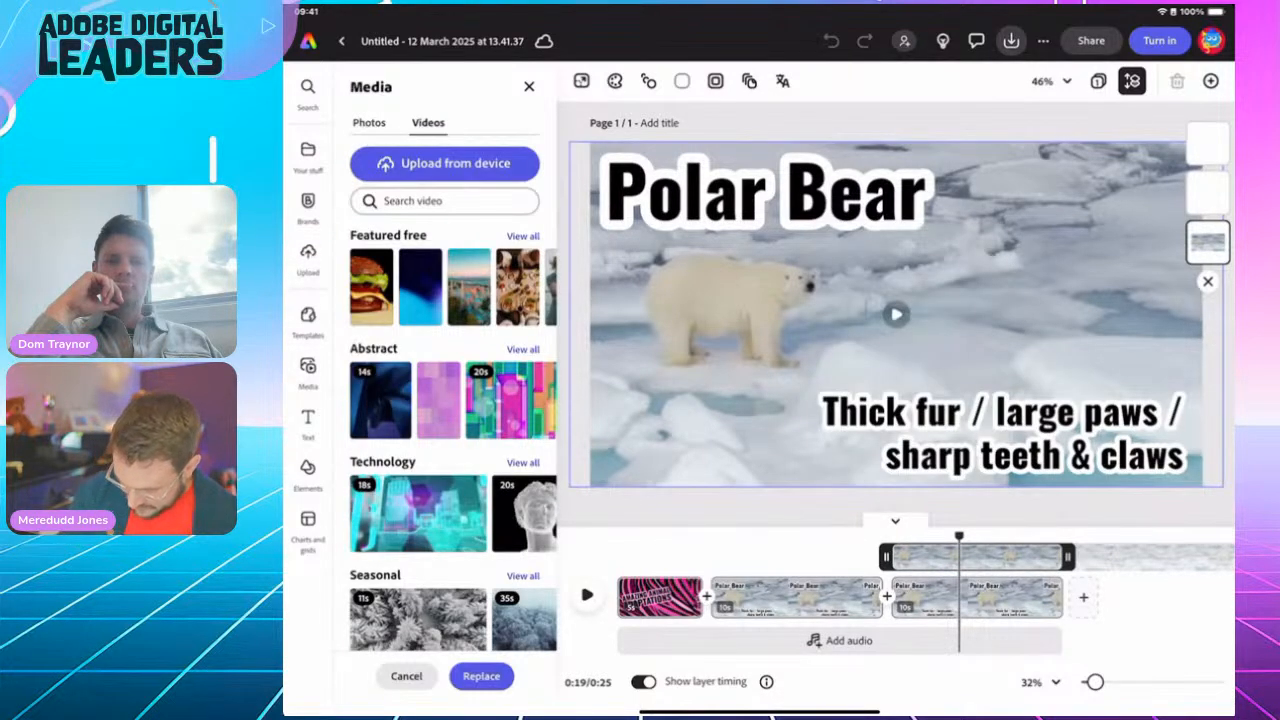
click(445, 201)
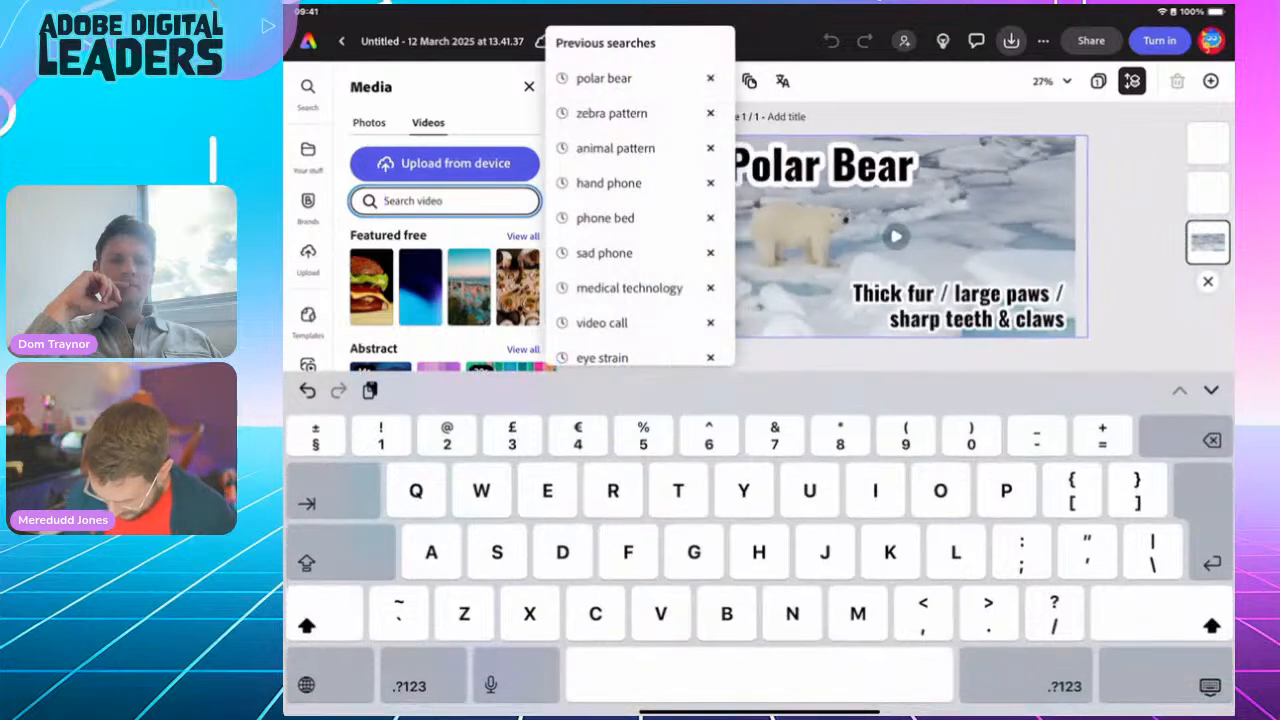
text(Afri)
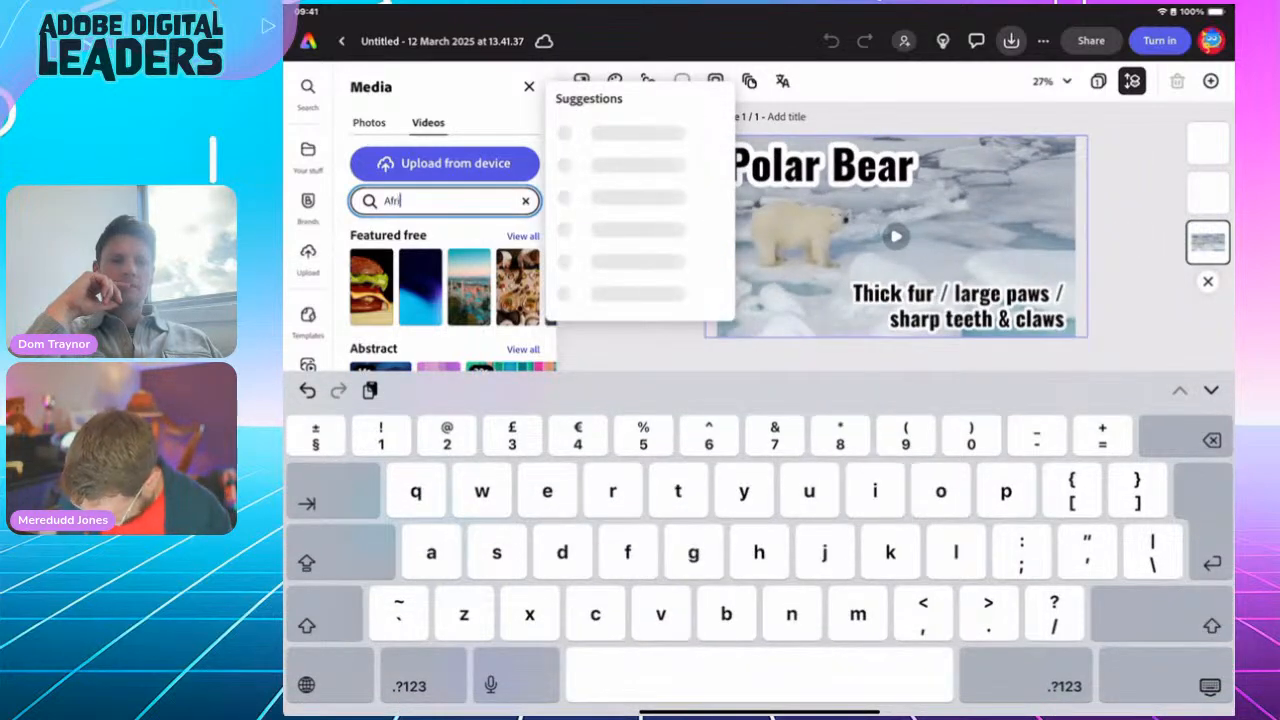
text(can el)
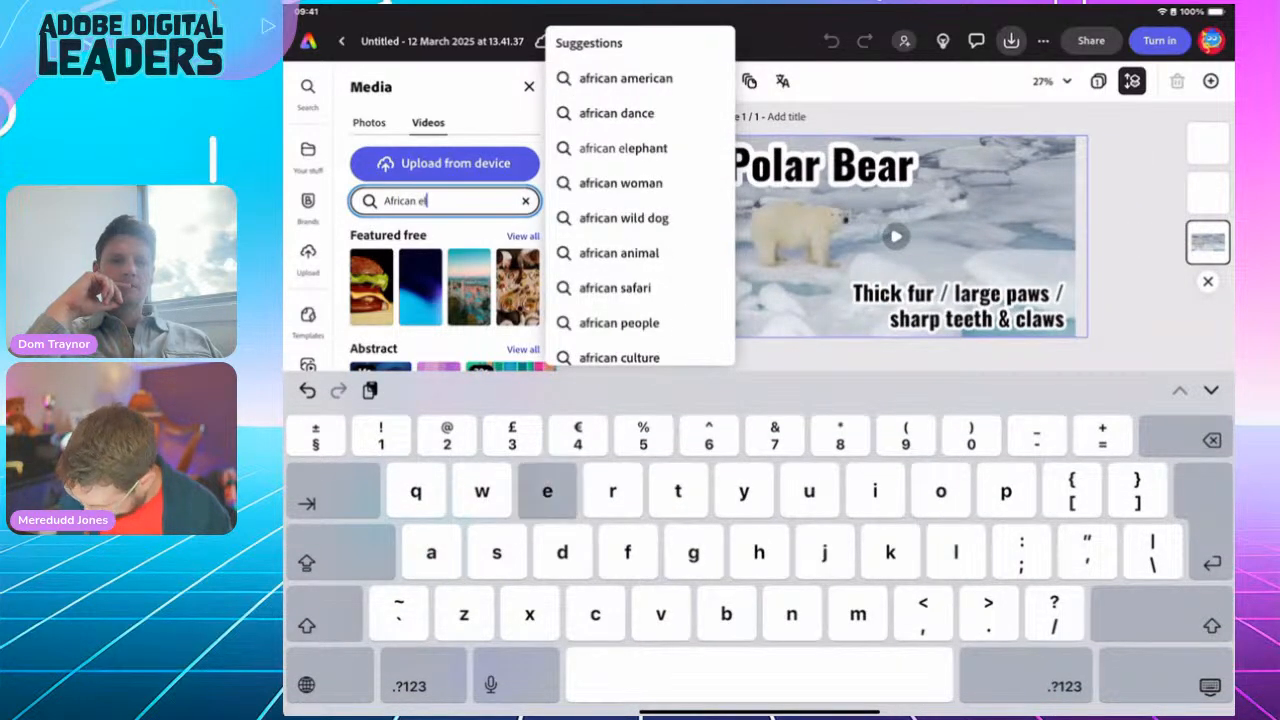
text(ephant)
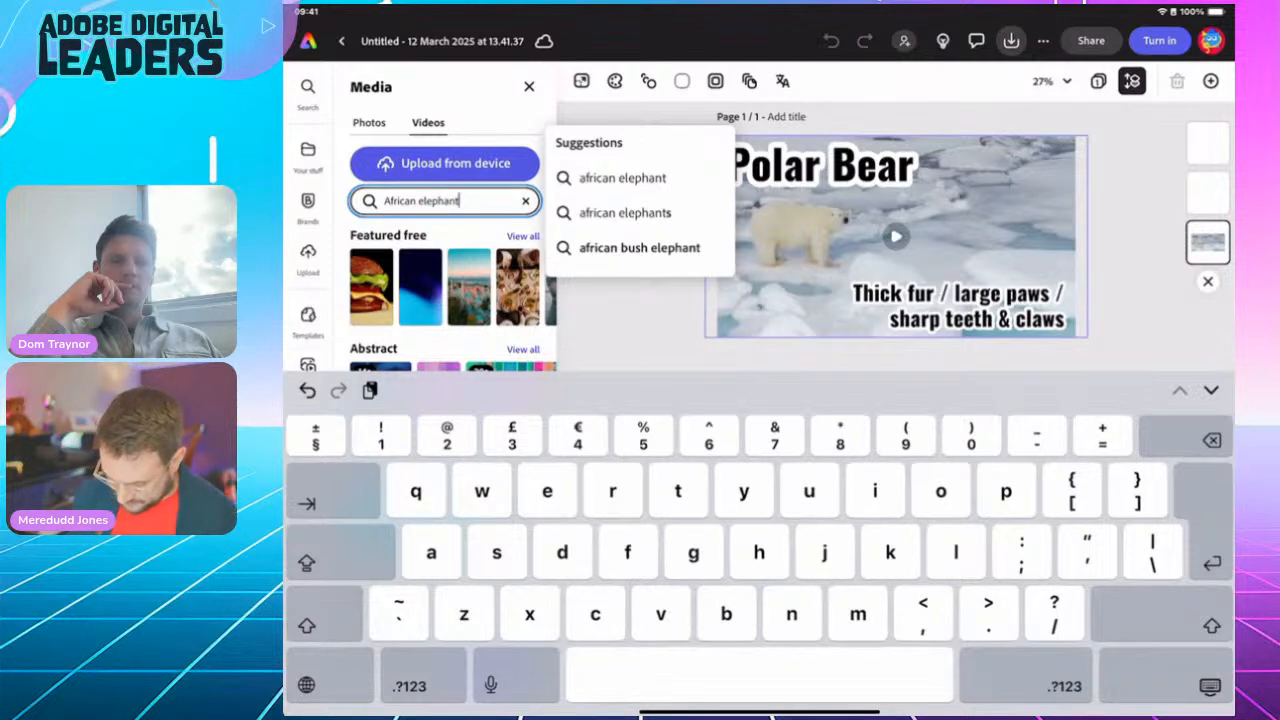
key(Return)
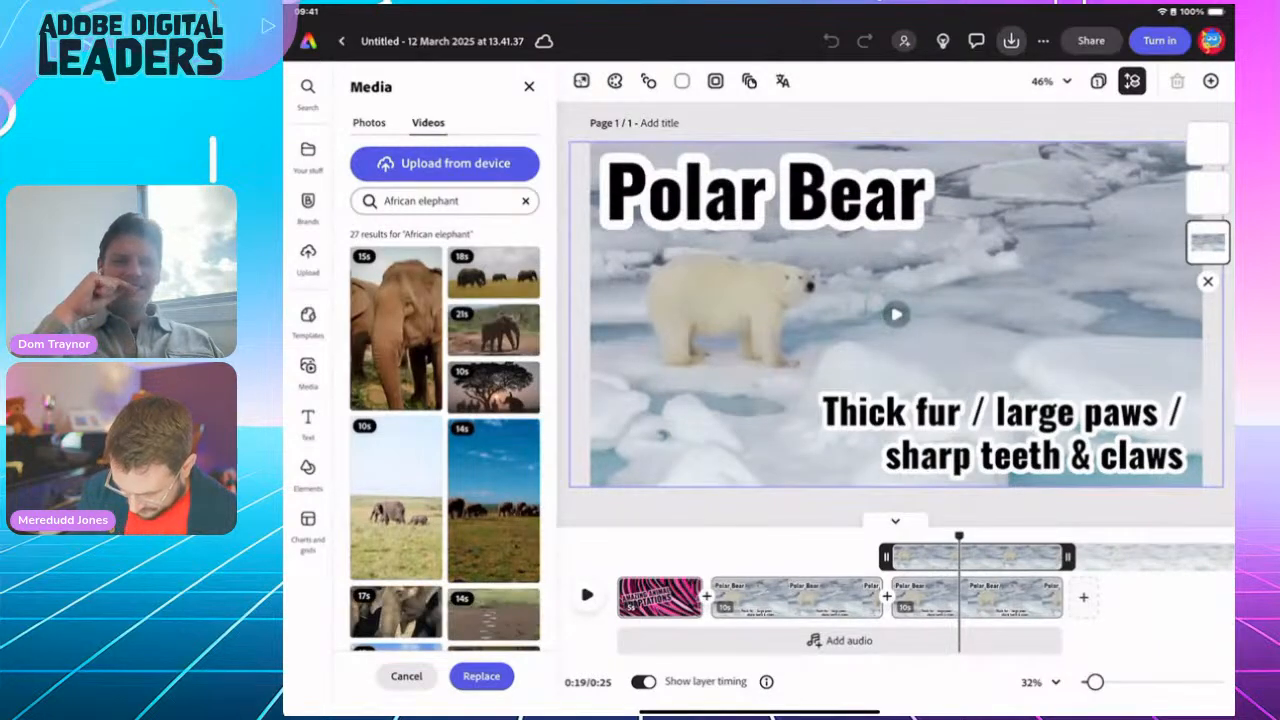
click(494, 273)
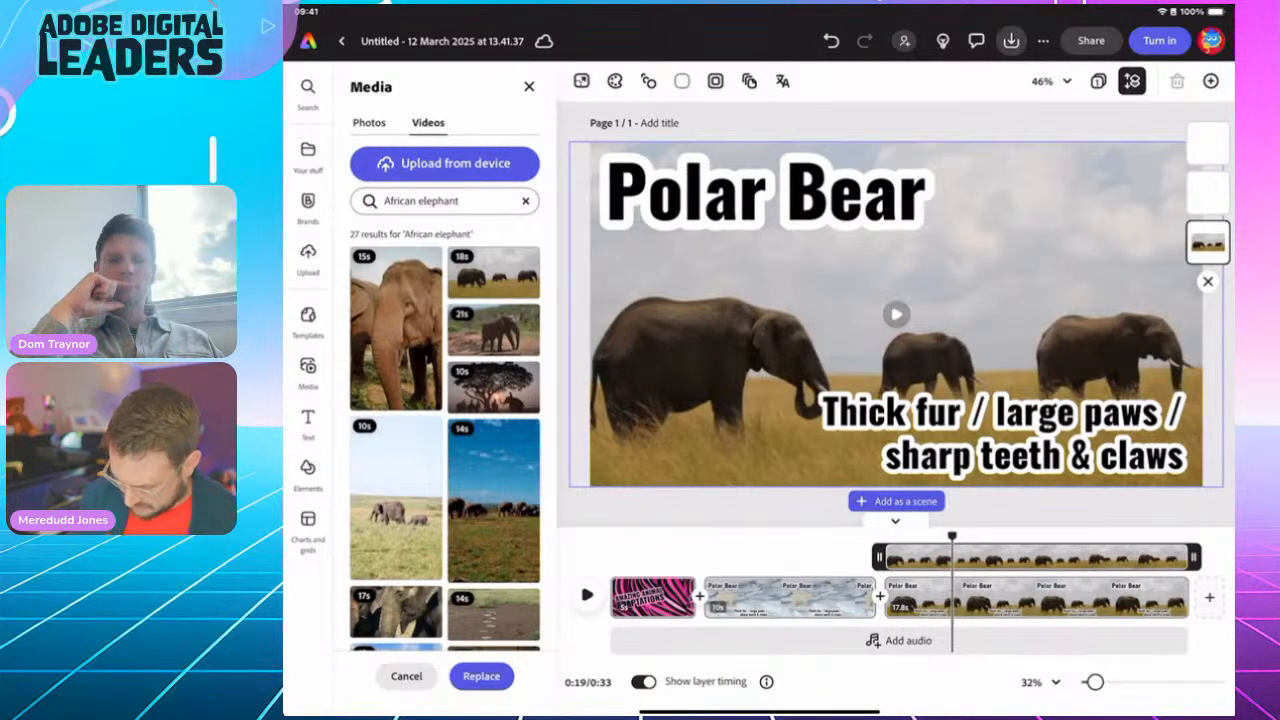
click(766, 194)
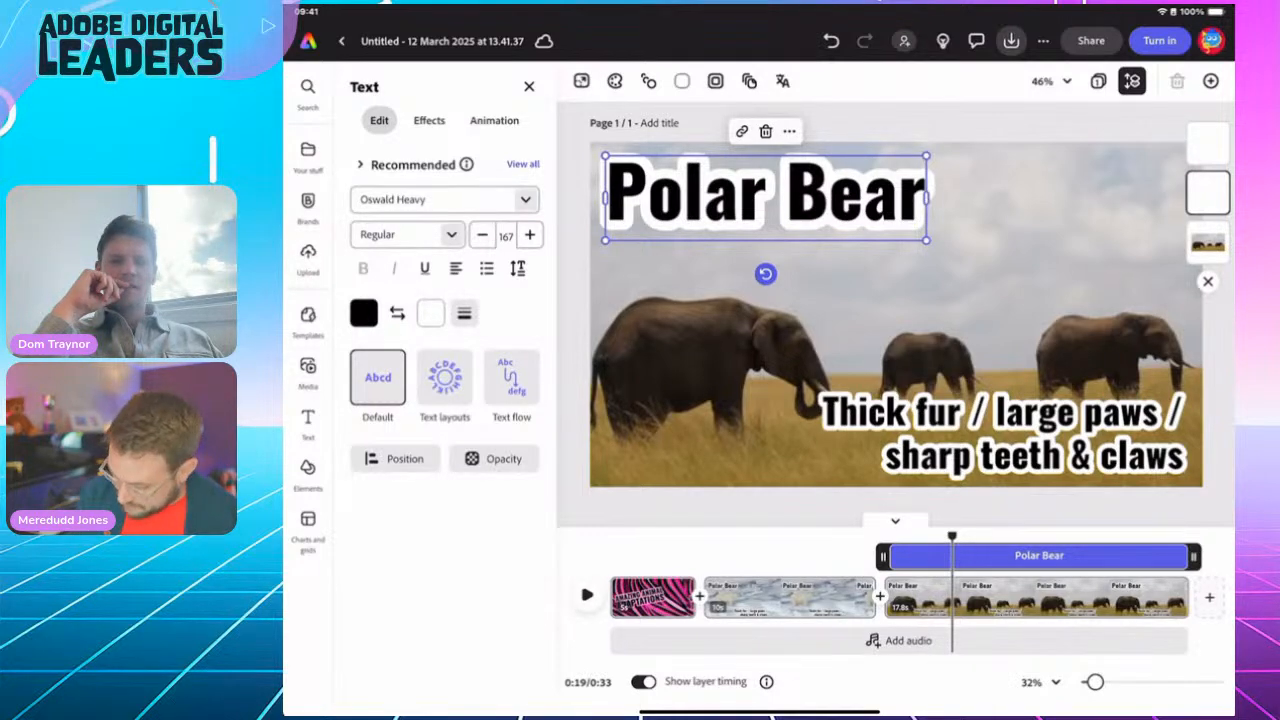
Step: Change the scene title text from 'Polar Bear' to 'African Elephant'
double_click(766, 196)
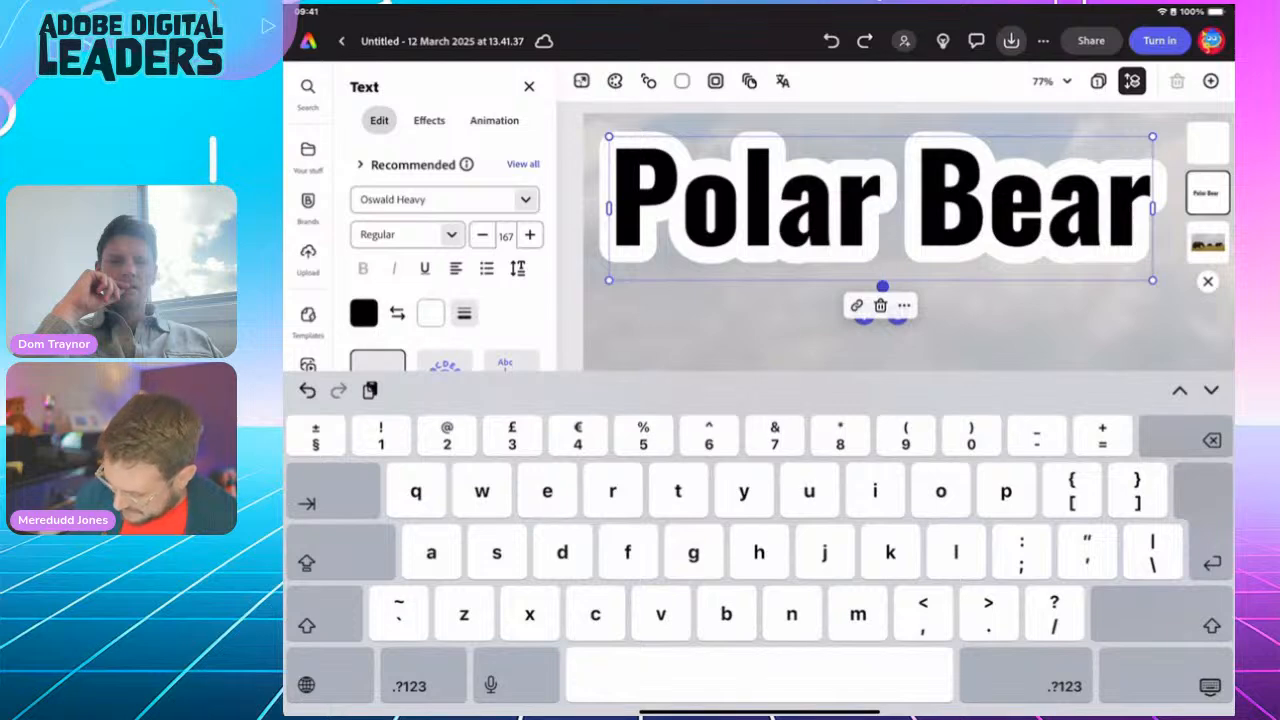
double_click(774, 205)
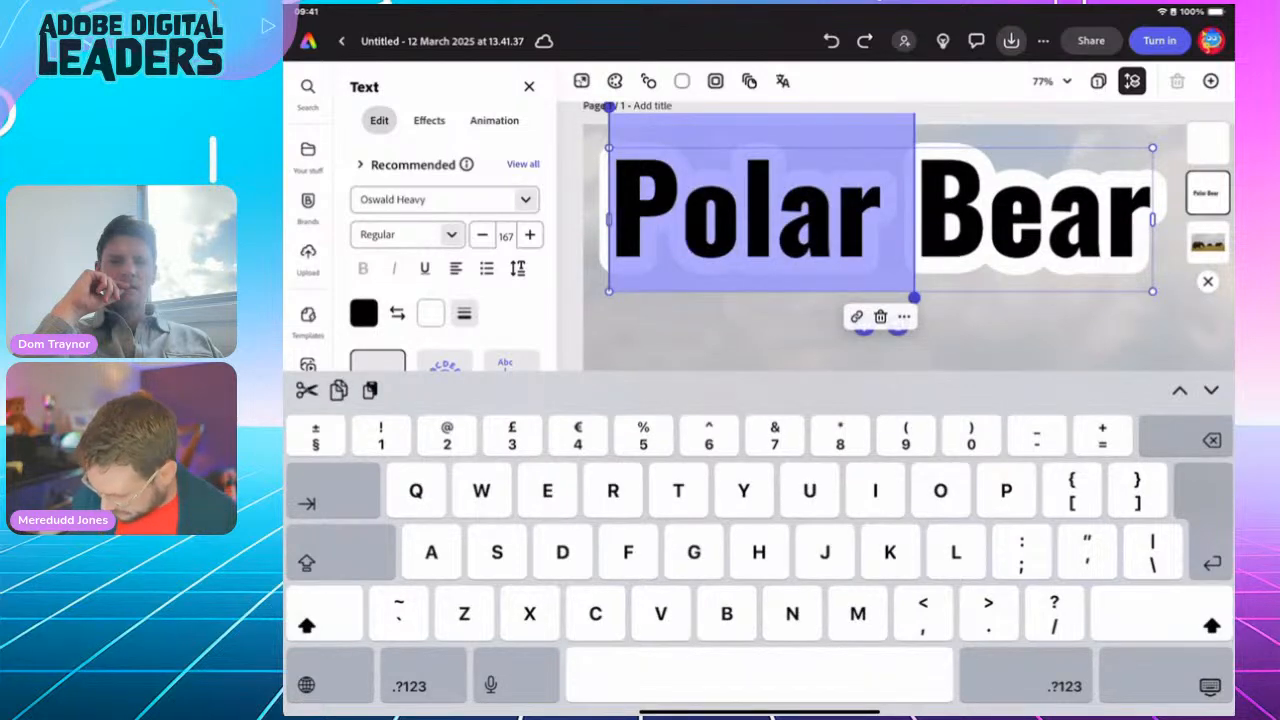
triple_click(774, 205)
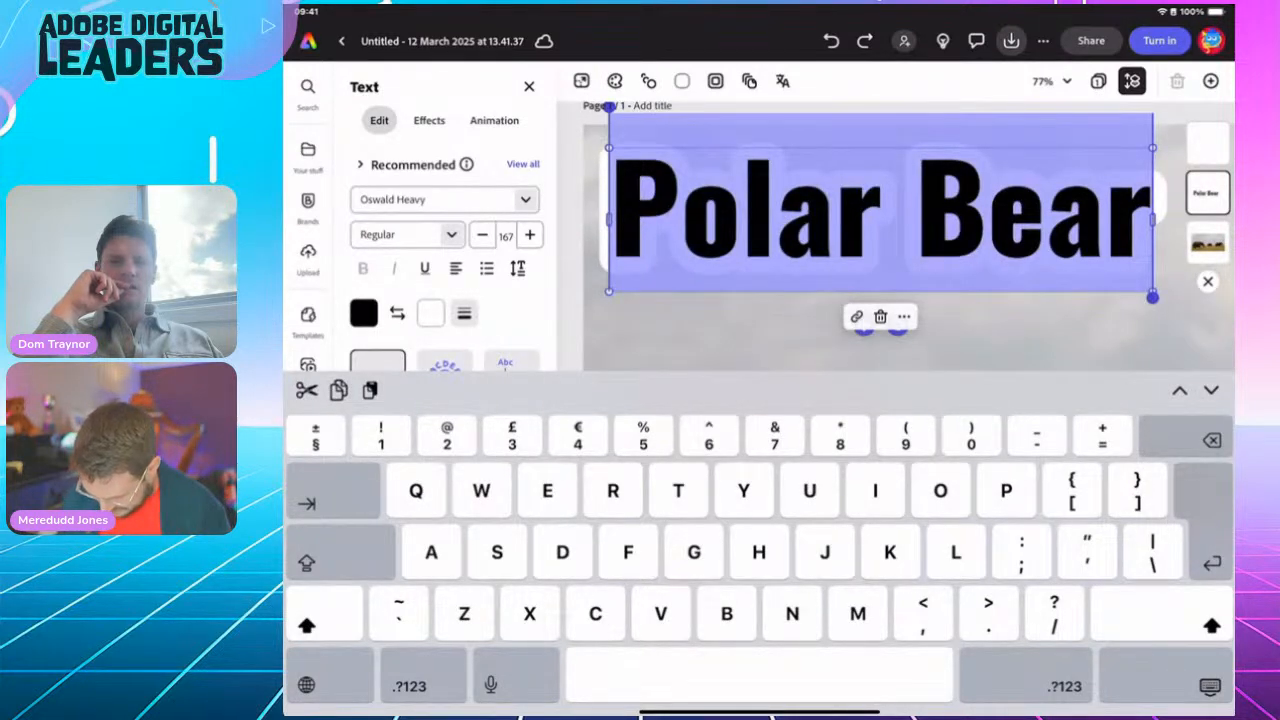
text(Africa)
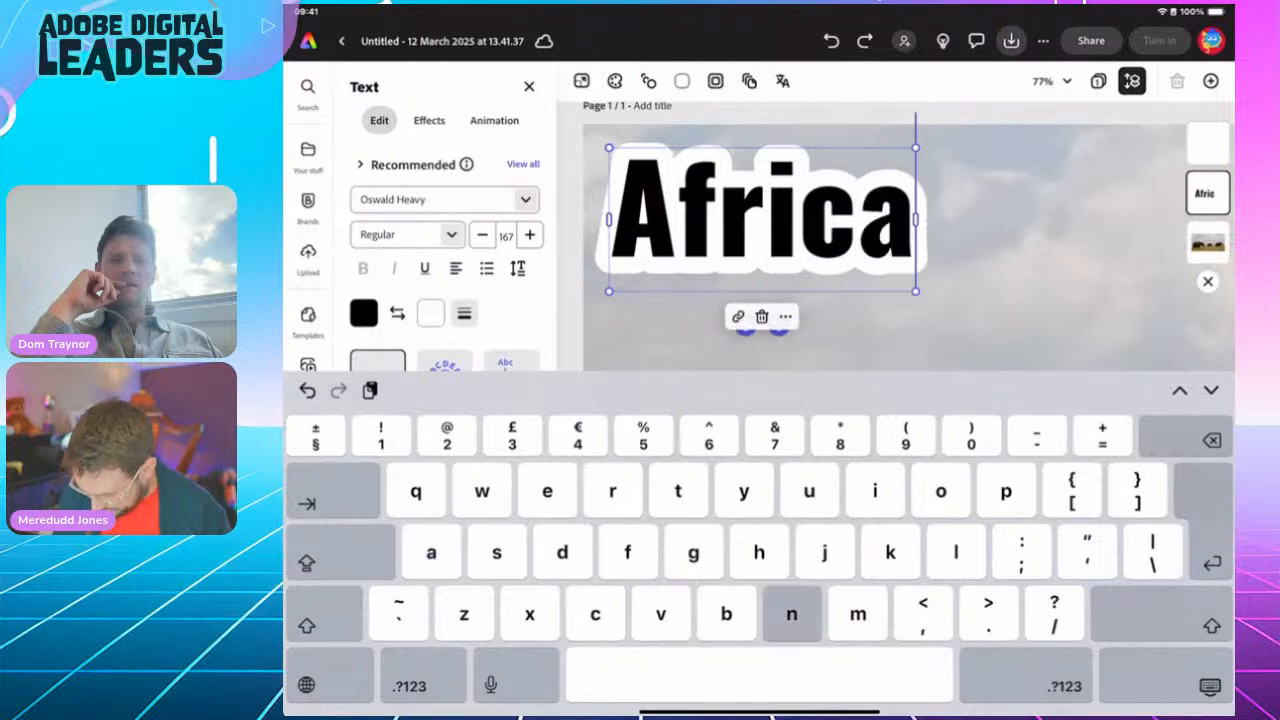
text(n Ele)
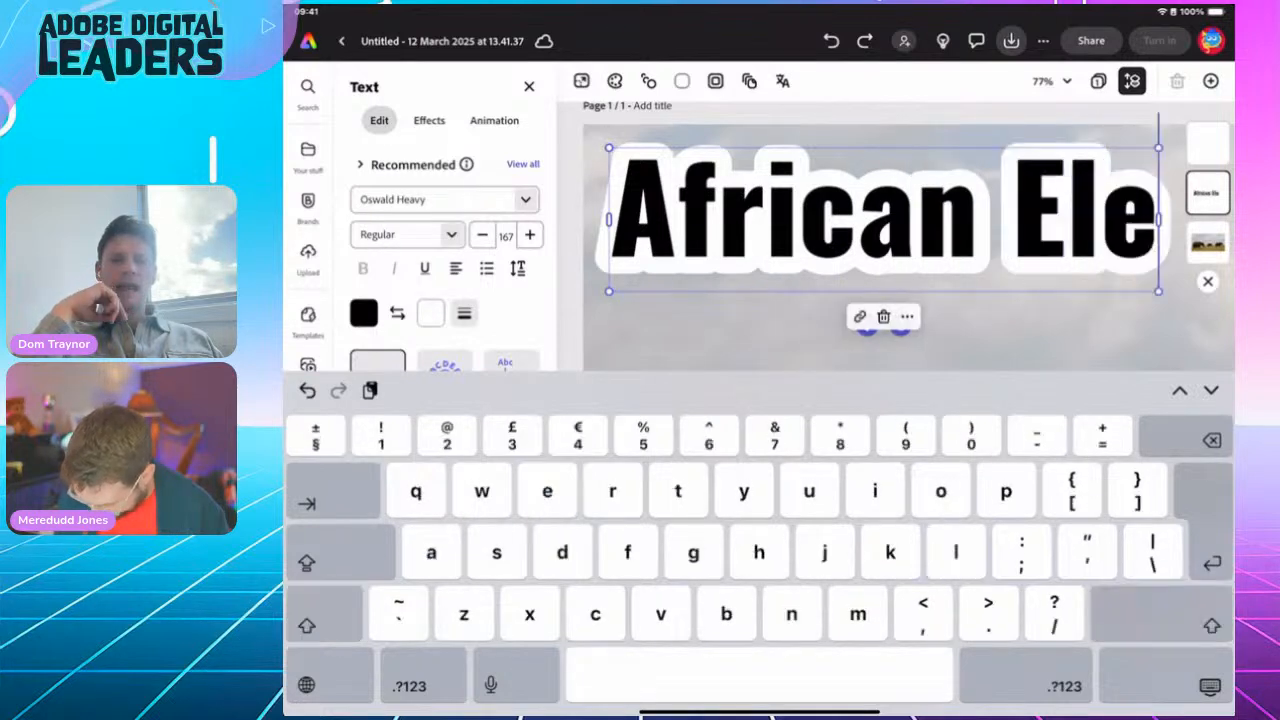
text(phant)
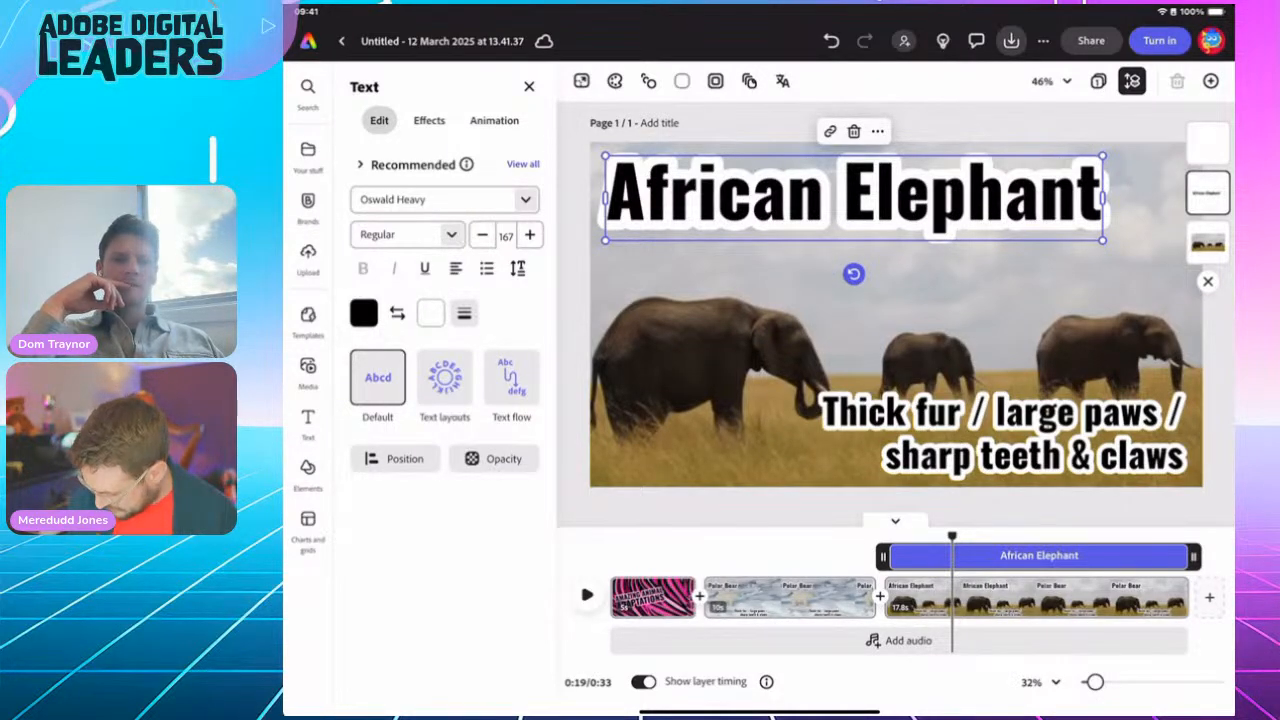
click(996, 435)
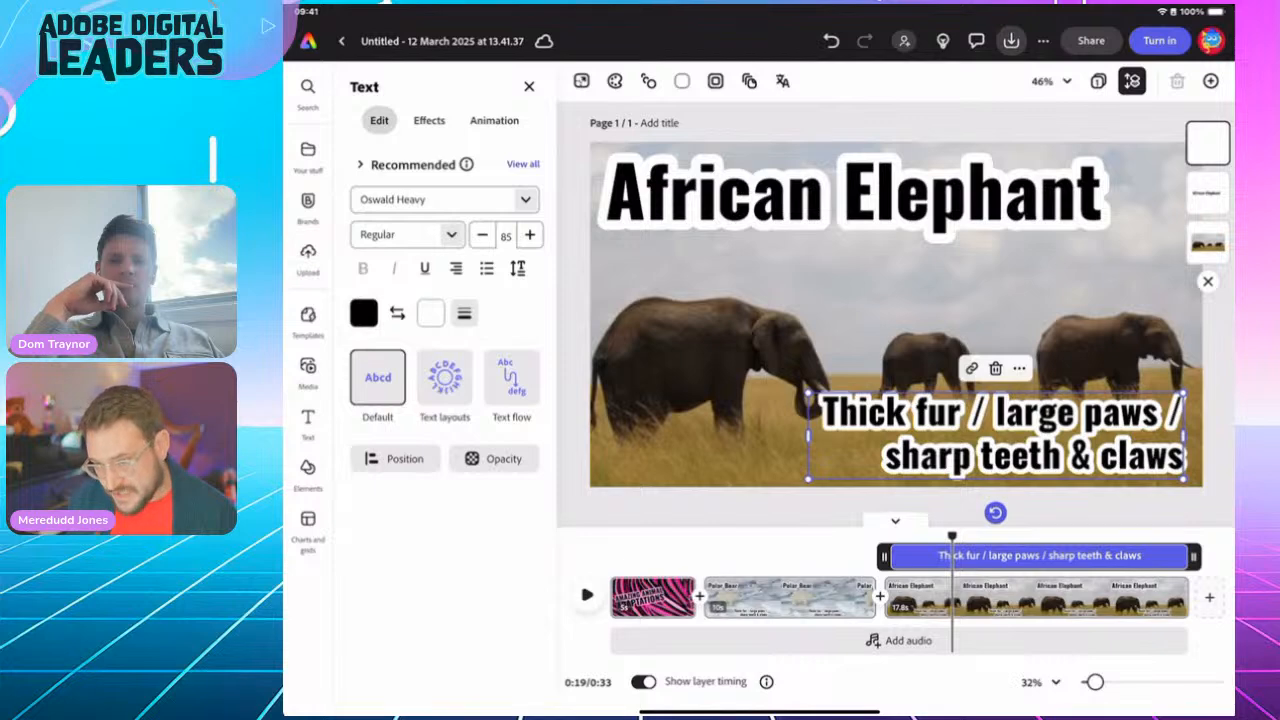
Step: Paste 'Big ears / wrinkly skin / long trunk' over the elephant scene's caption text
double_click(1038, 415)
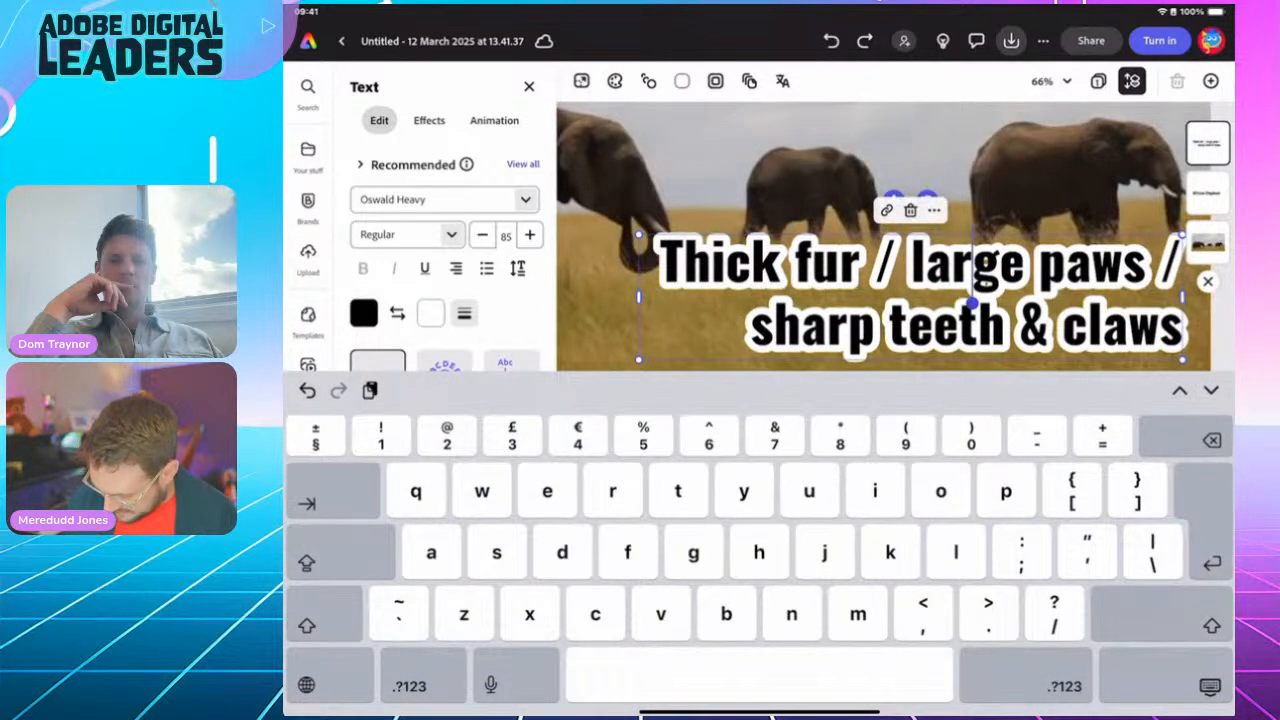
triple_click(781, 268)
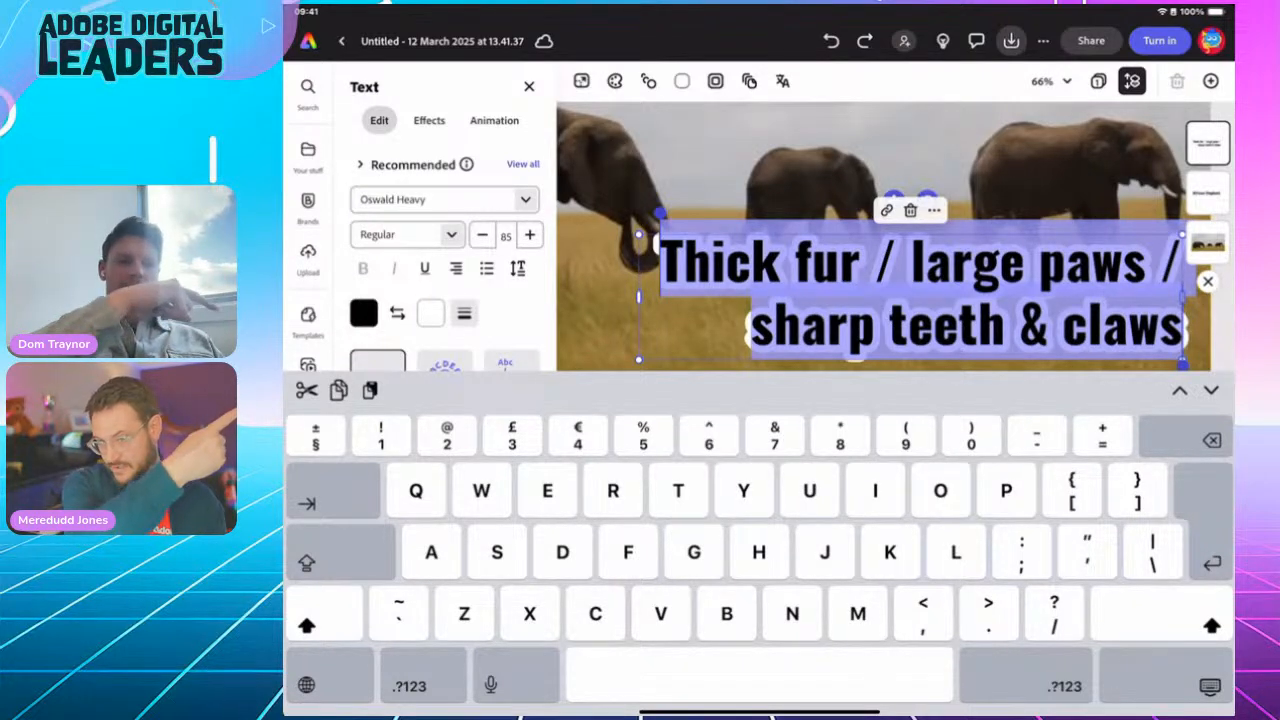
text(Big ears / wrinkly skin / long trunk)
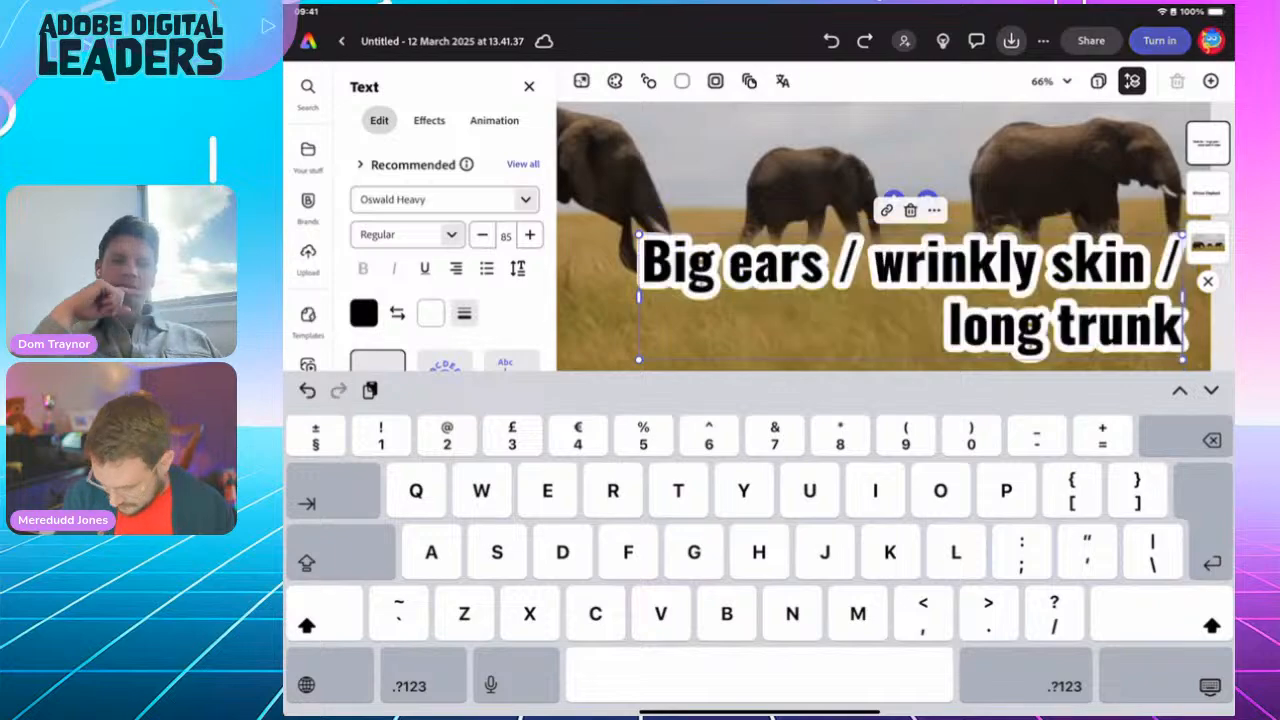
click(1210, 686)
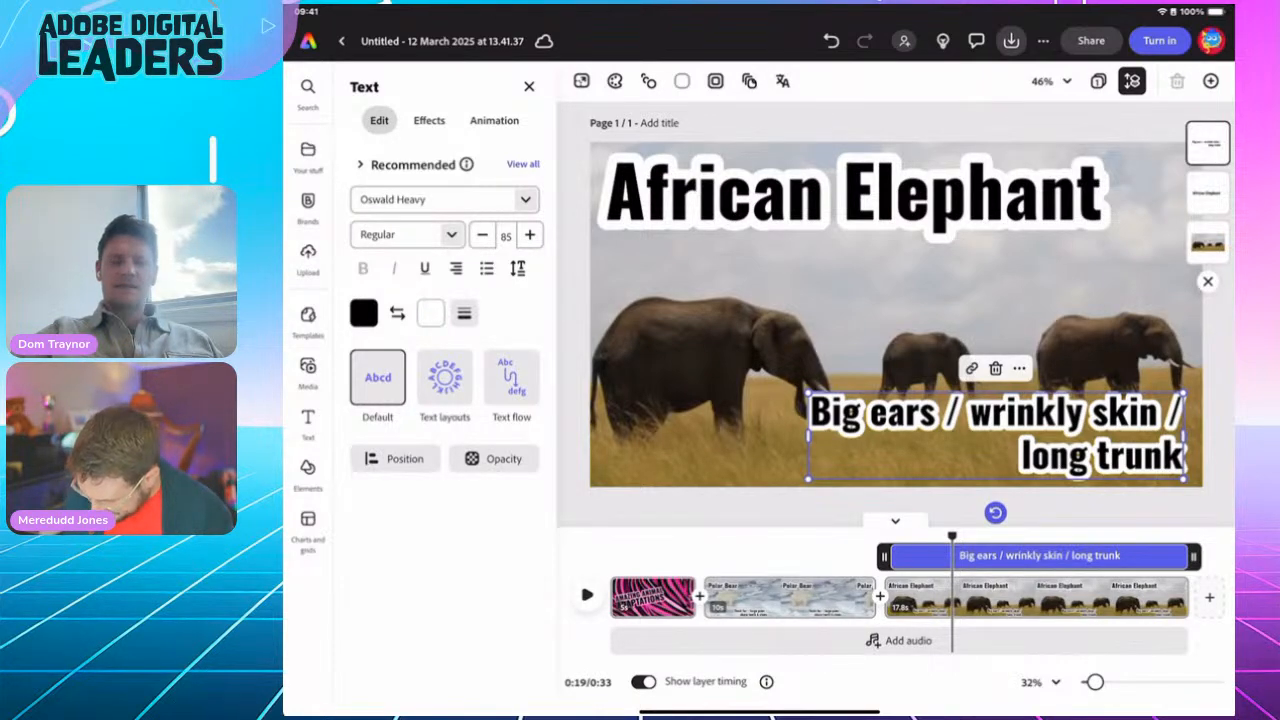
mouse_move(952, 537)
mouse_down()
mouse_move(767, 537)
mouse_move(952, 537)
mouse_up()
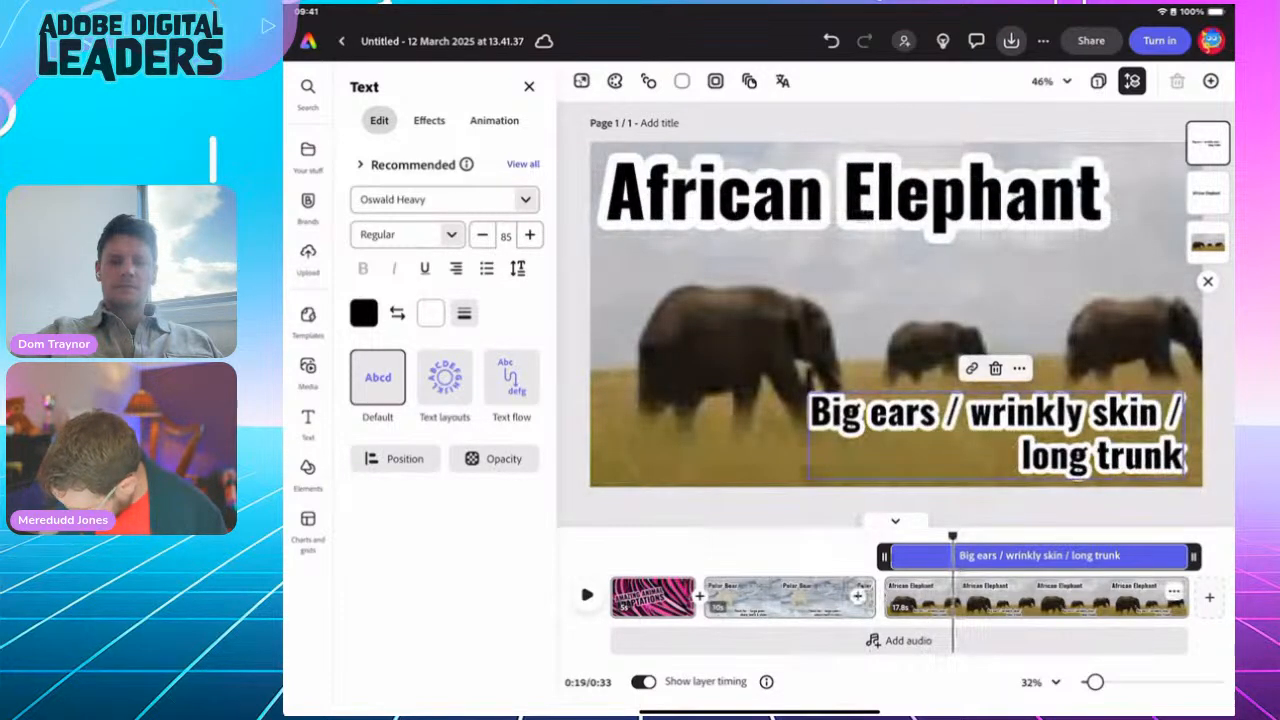
Step: Trim the end of the elephant clip so the whole video runs 0:25
click(1081, 598)
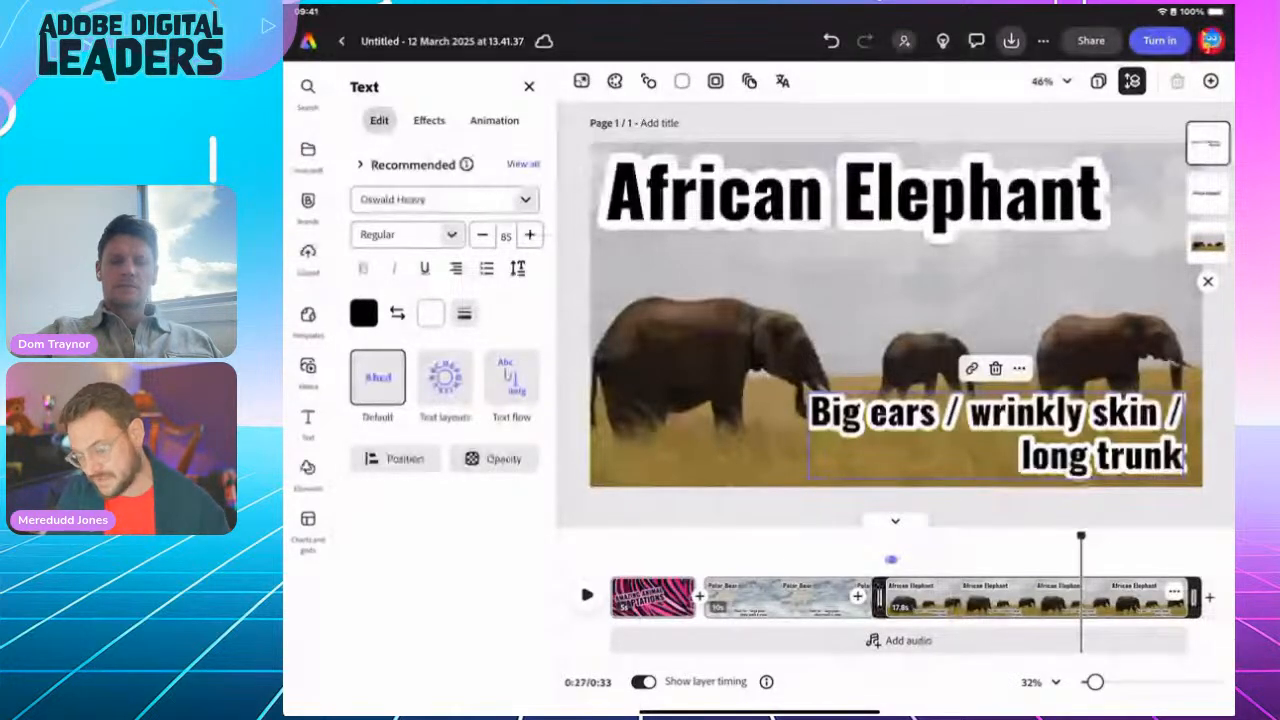
drag(1194, 598, 1062, 598)
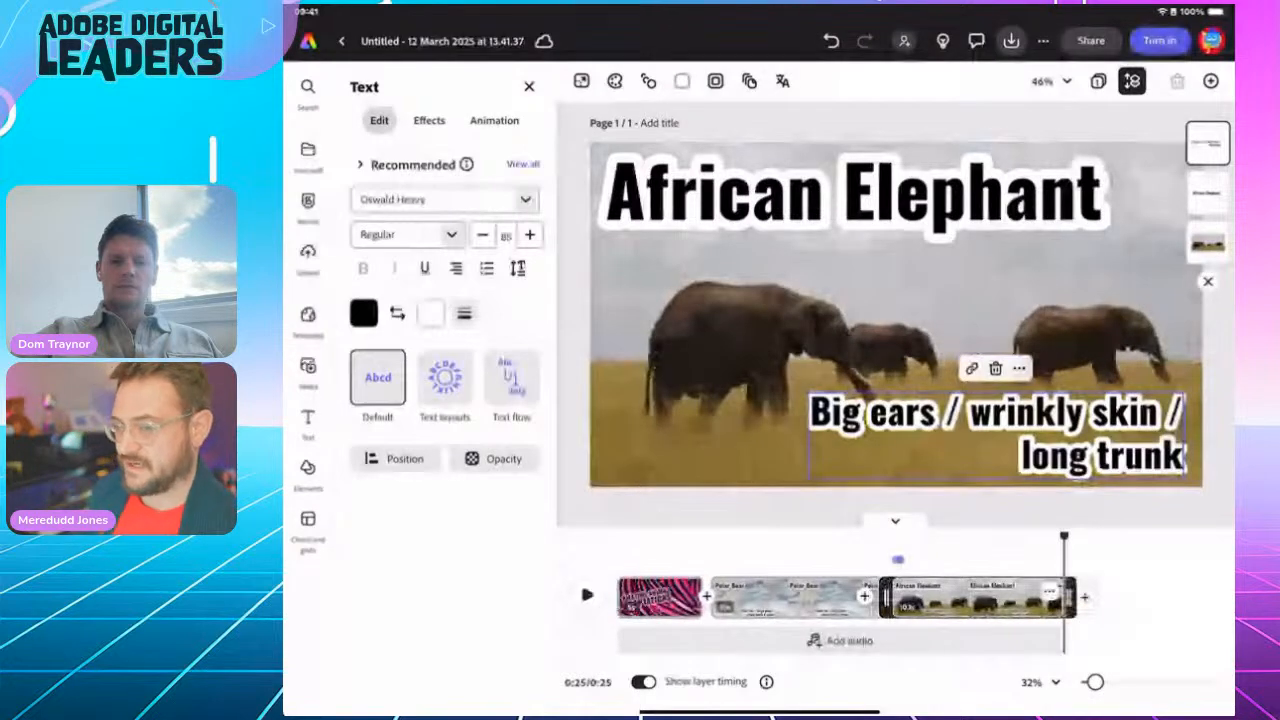
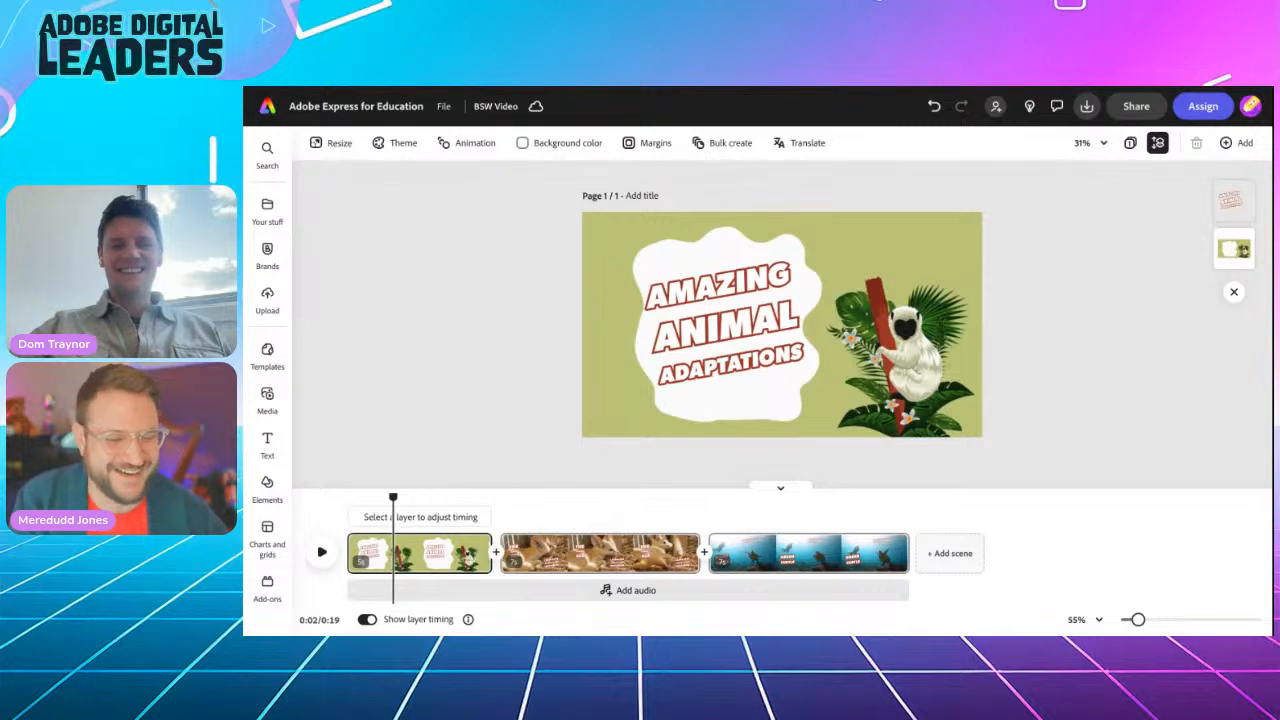
Step: Rewind to the start and browse the audio library, previewing the Celtic Moon - Loop 1 track
drag(390, 500, 331, 500)
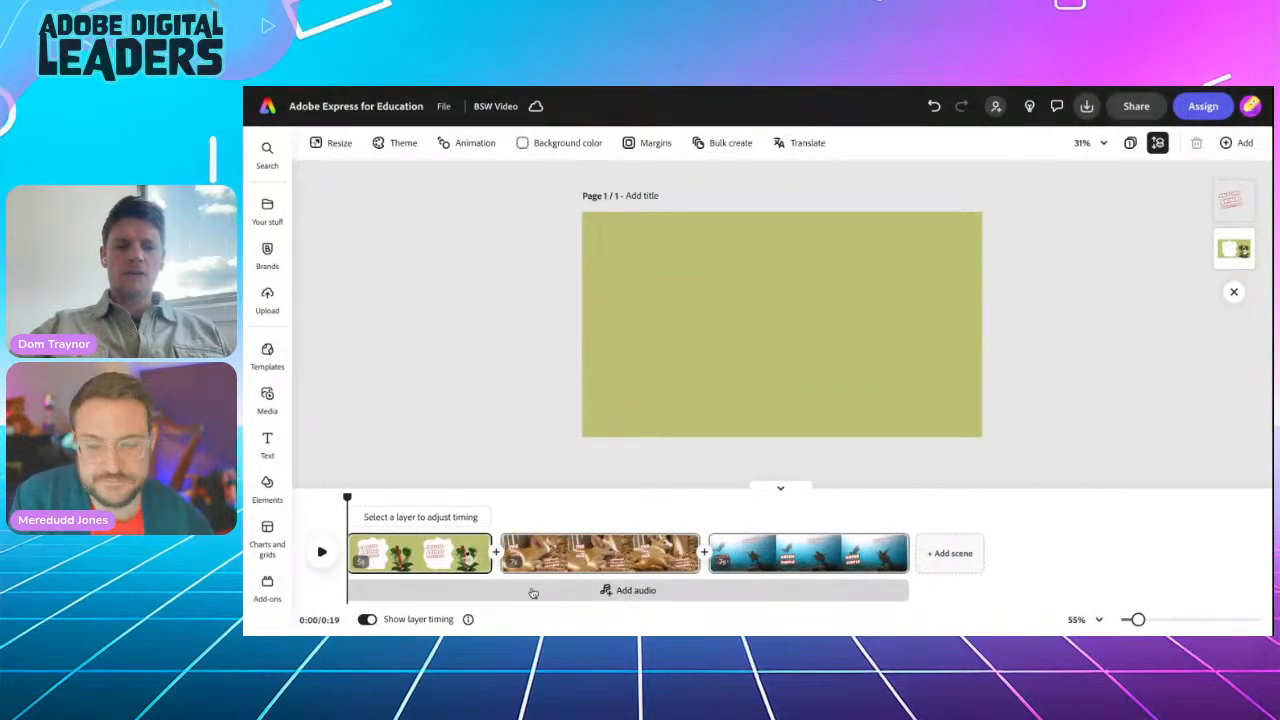
click(621, 591)
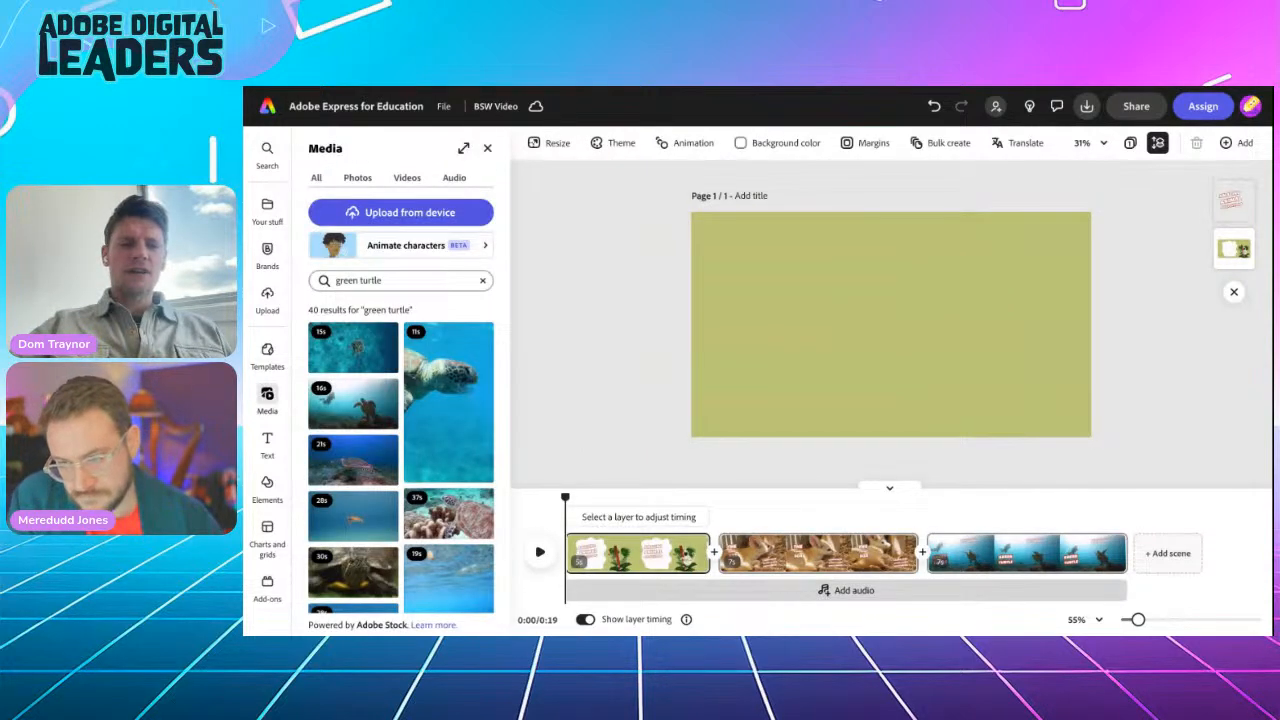
click(454, 178)
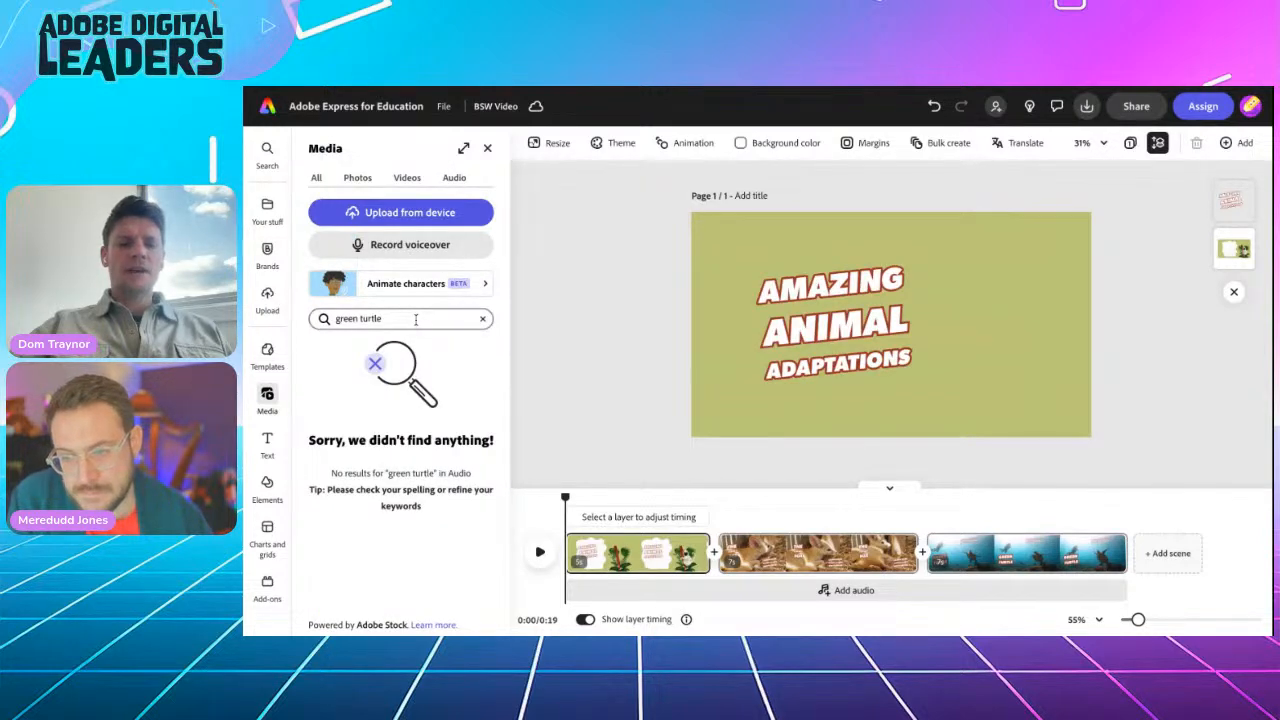
click(481, 320)
click(499, 340)
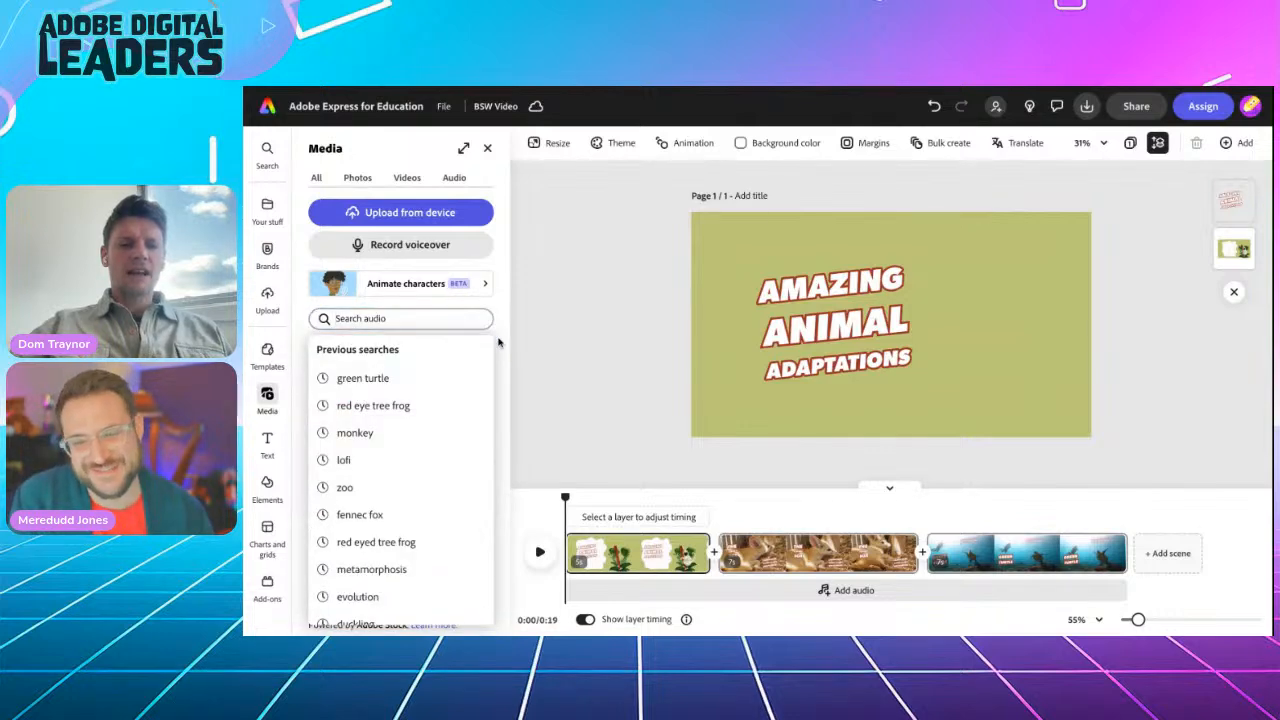
scroll(404, 480, down, 3)
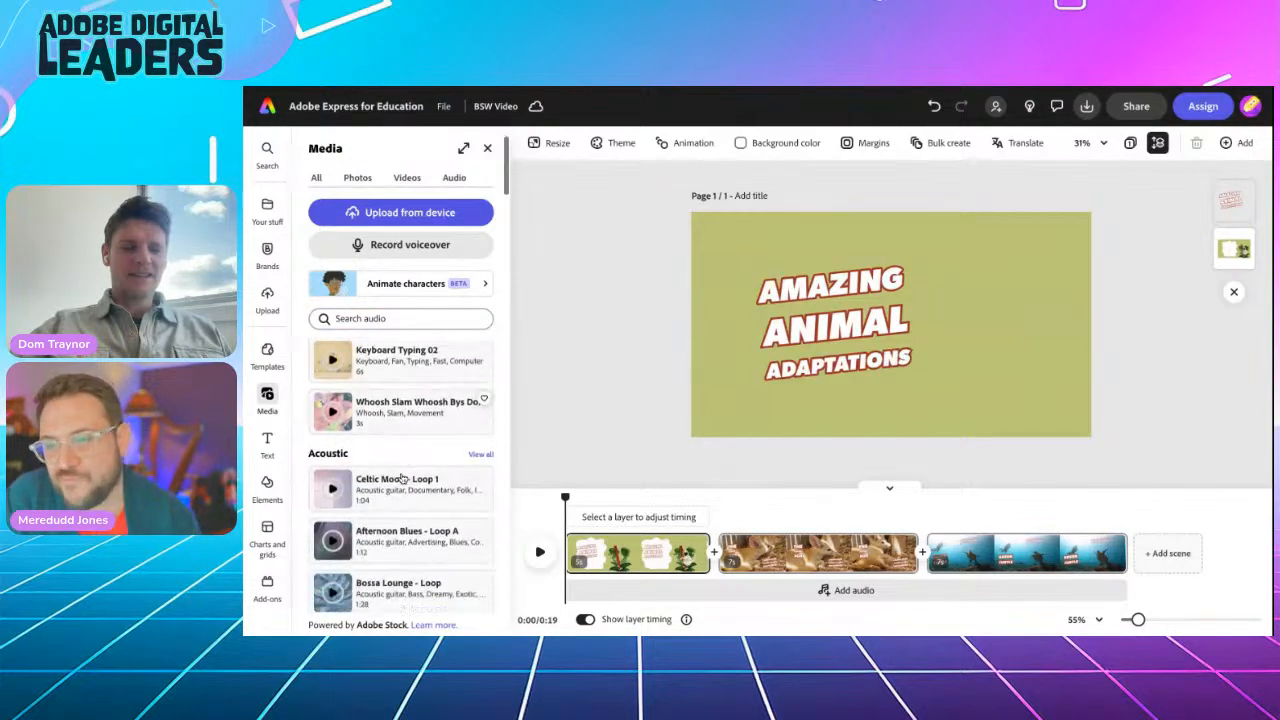
click(332, 378)
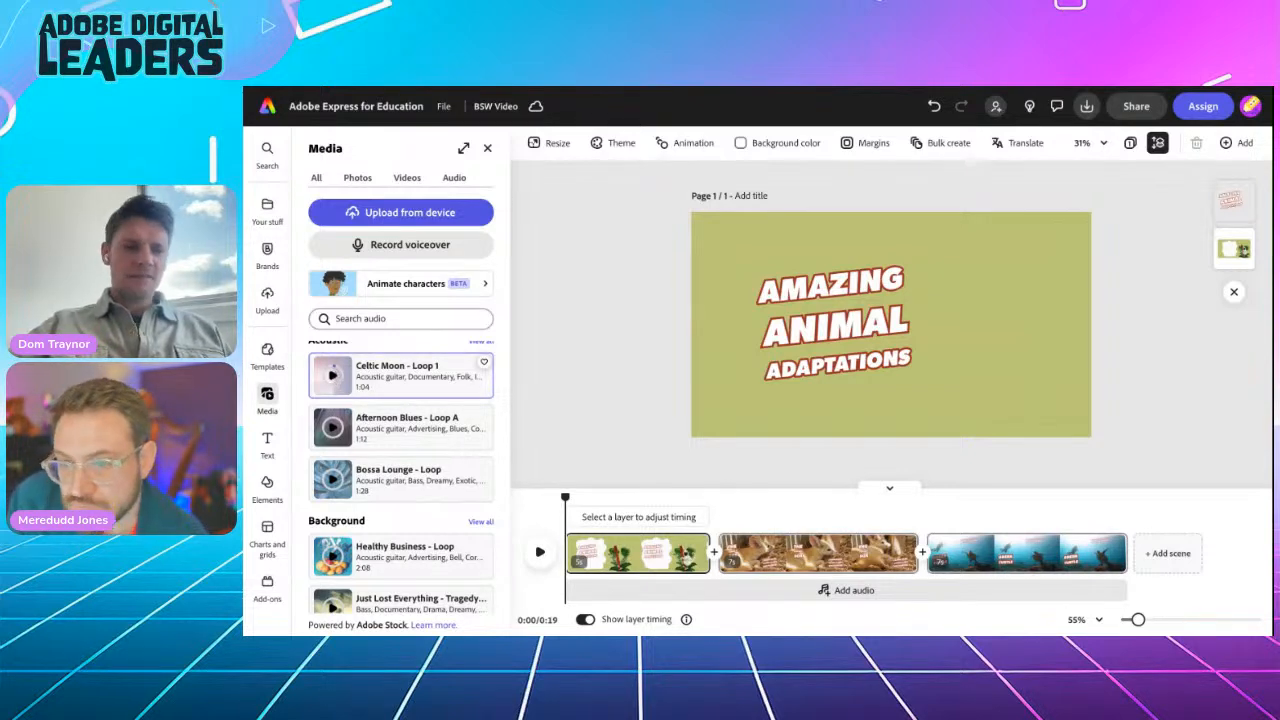
scroll(393, 487, down, 5)
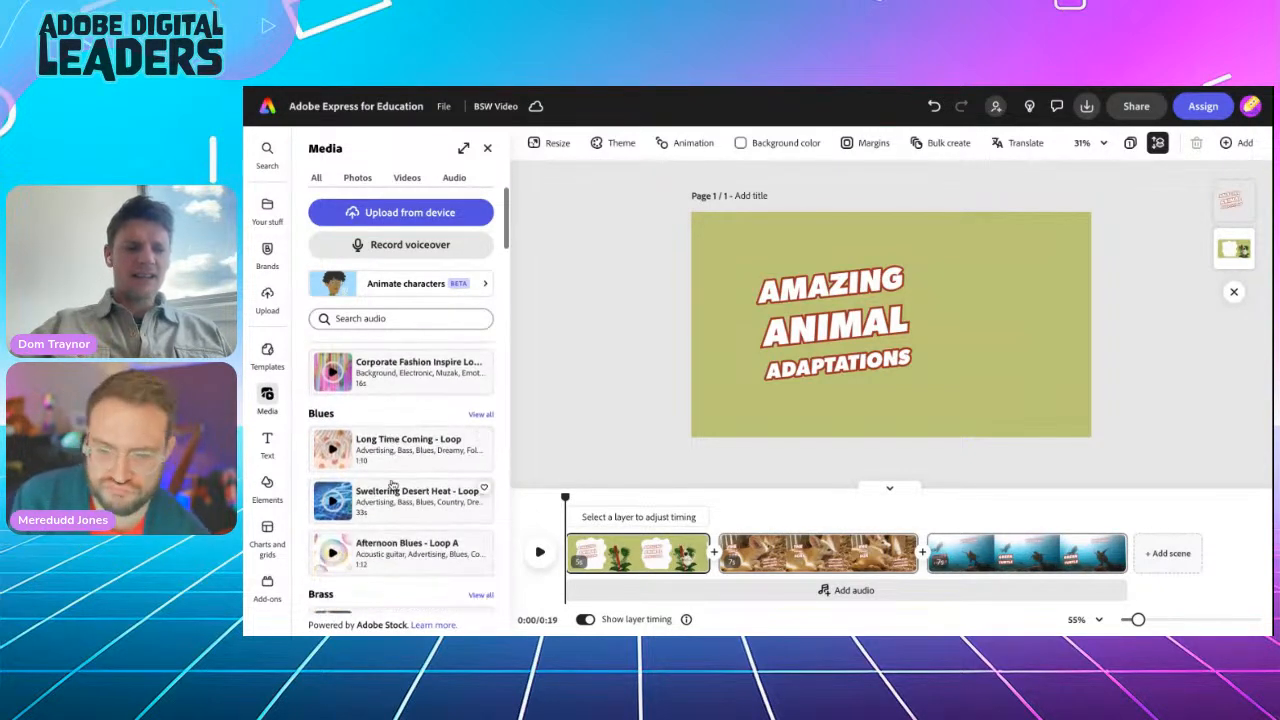
scroll(393, 487, down, 1)
Step: Search audio for 'lofi' and add Lofi Study Beat Hiphop (Short Loop 1) as the music
click(352, 318)
text(lo)
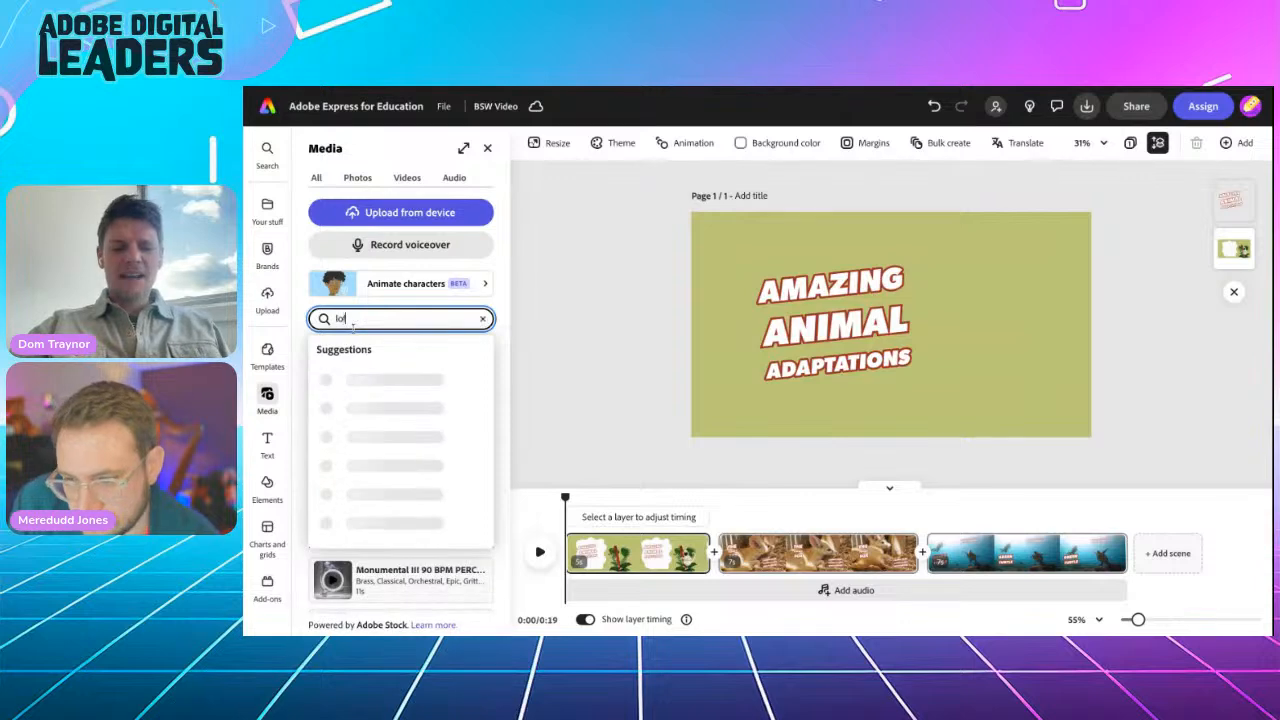
text(fi)
key(Return)
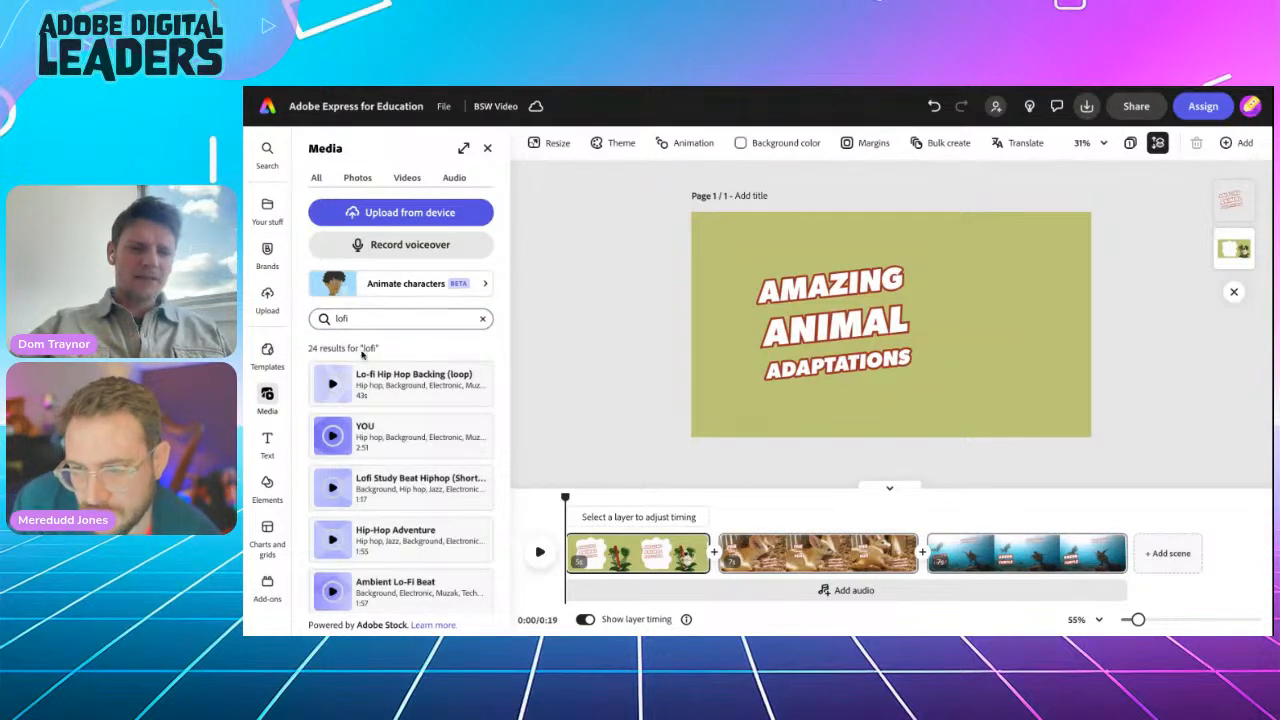
click(333, 386)
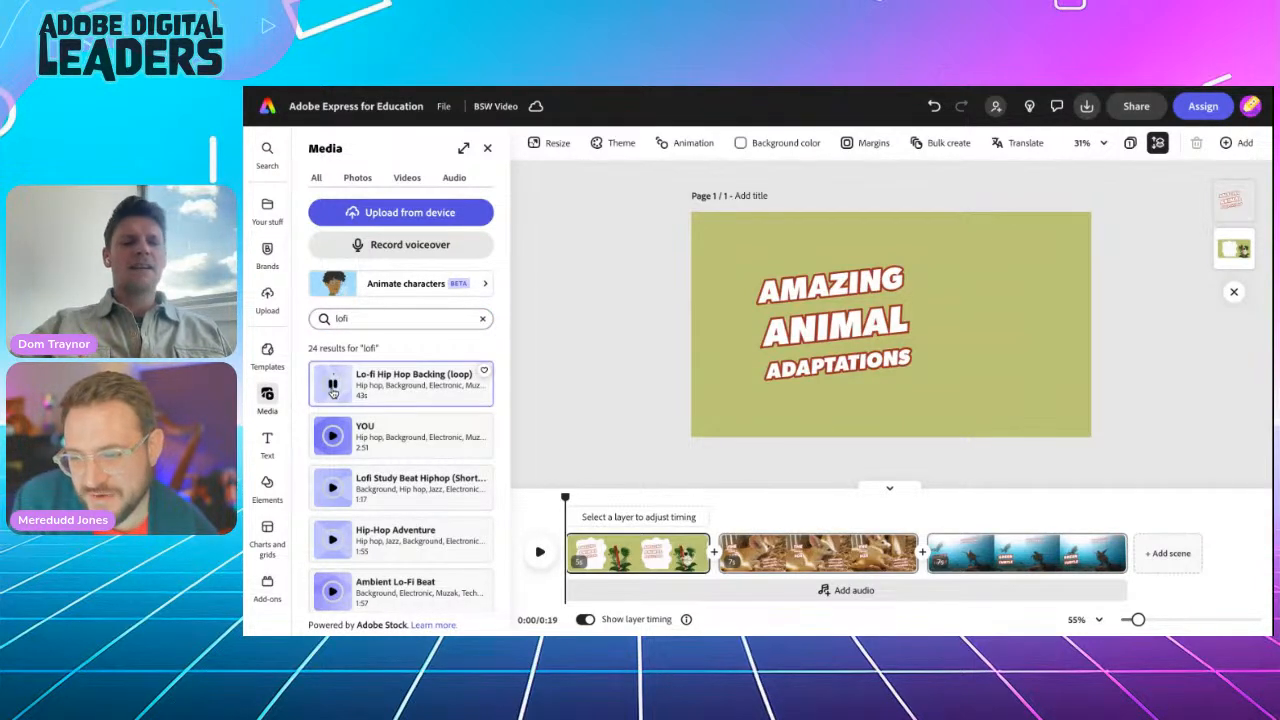
click(333, 386)
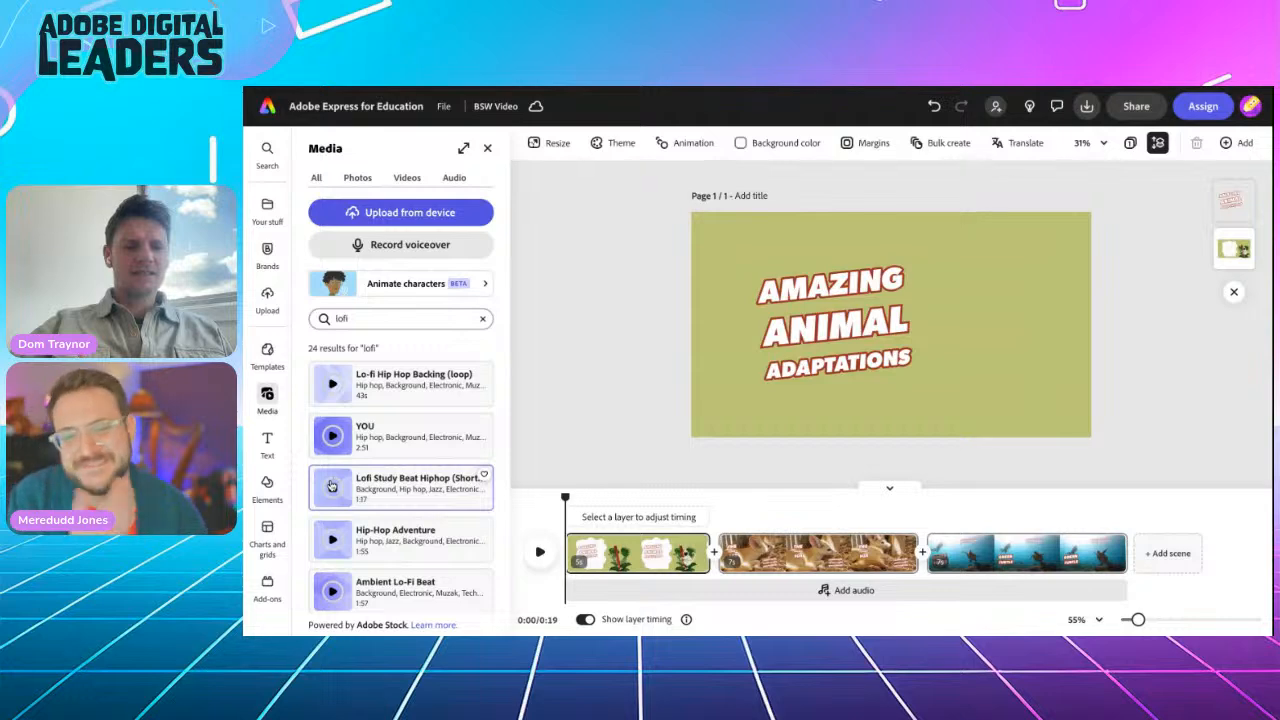
click(408, 494)
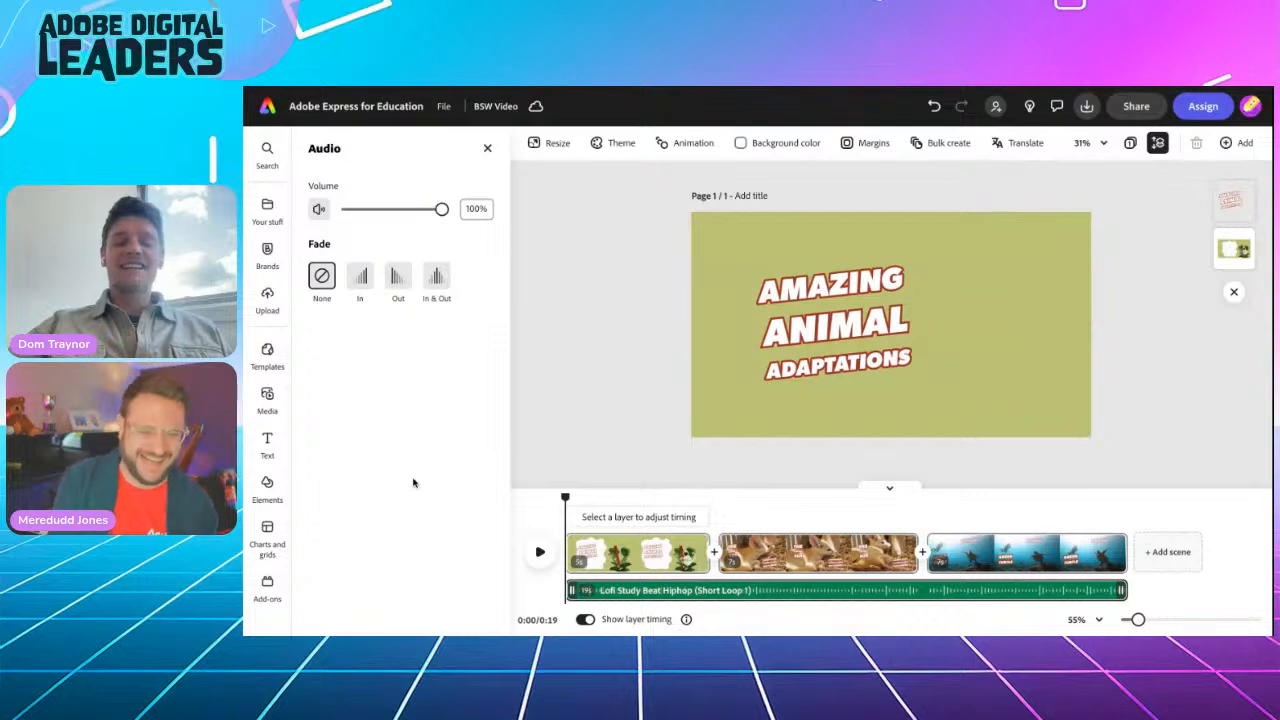
Step: Preview the video with its lofi music, then open the insert options between scenes one and two
click(538, 552)
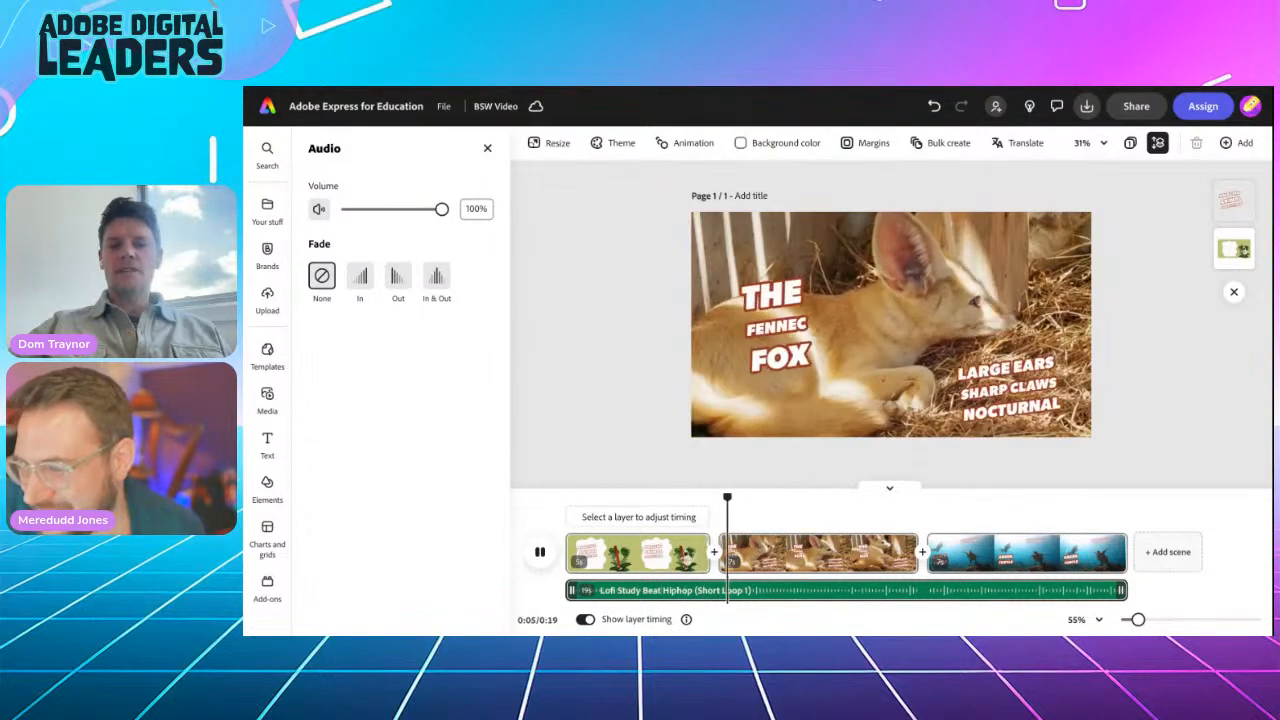
click(540, 552)
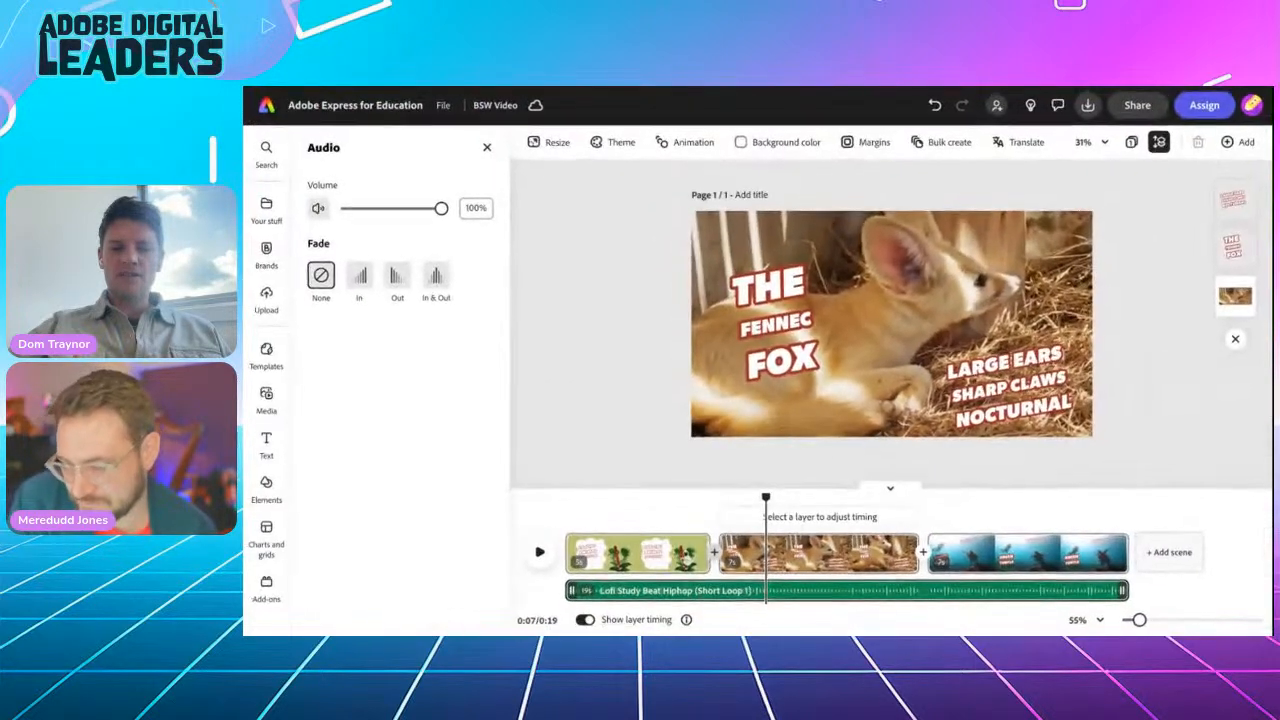
click(716, 551)
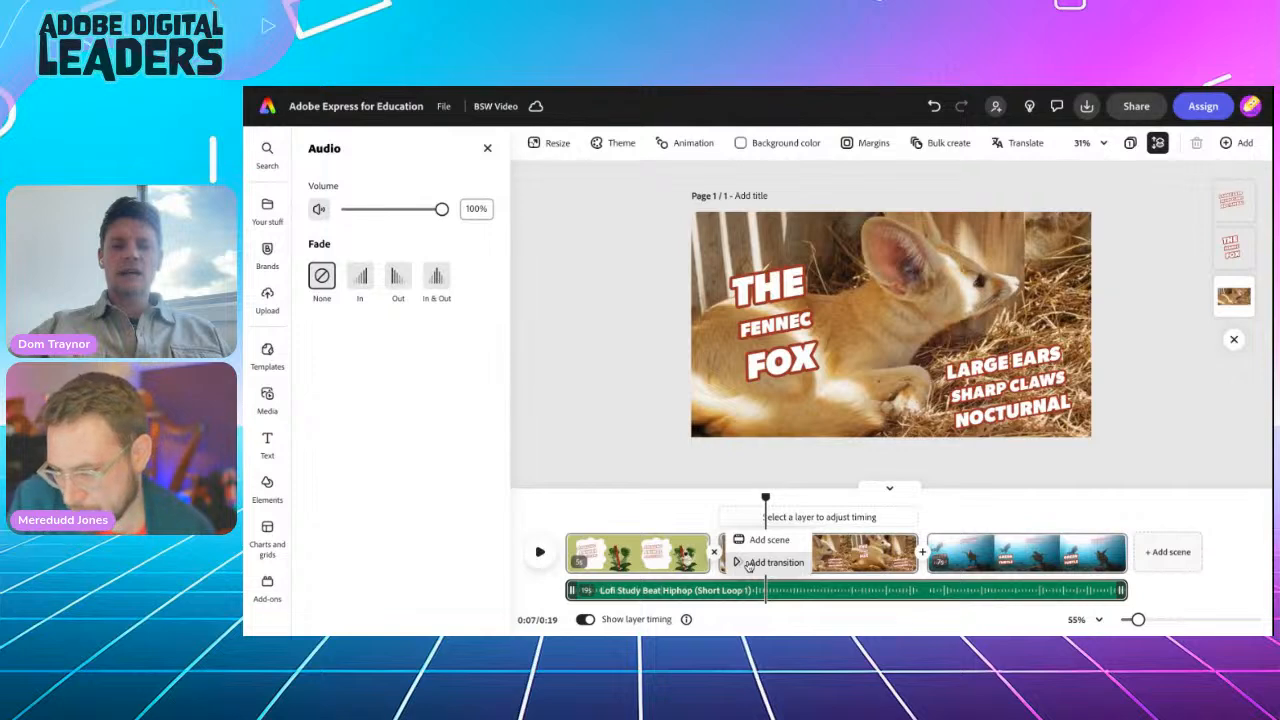
Step: Apply a Dissolve transition to all scene changes and play the video to check it
click(772, 562)
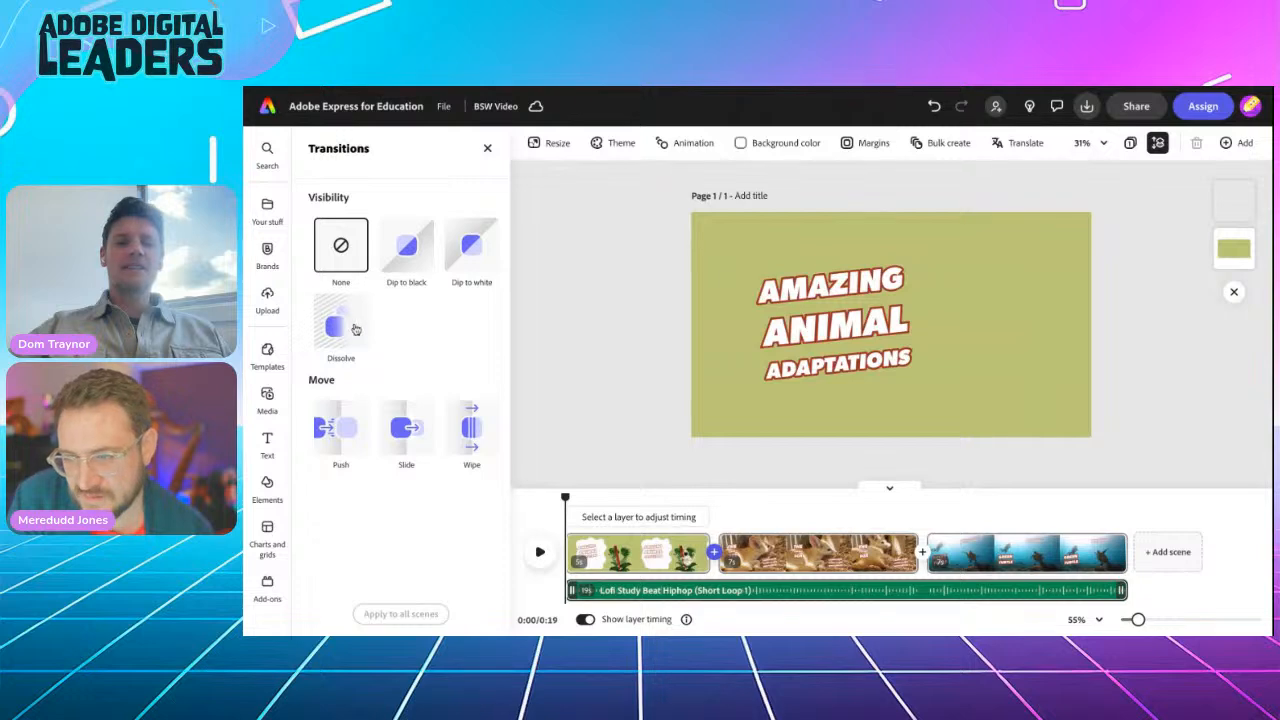
click(341, 322)
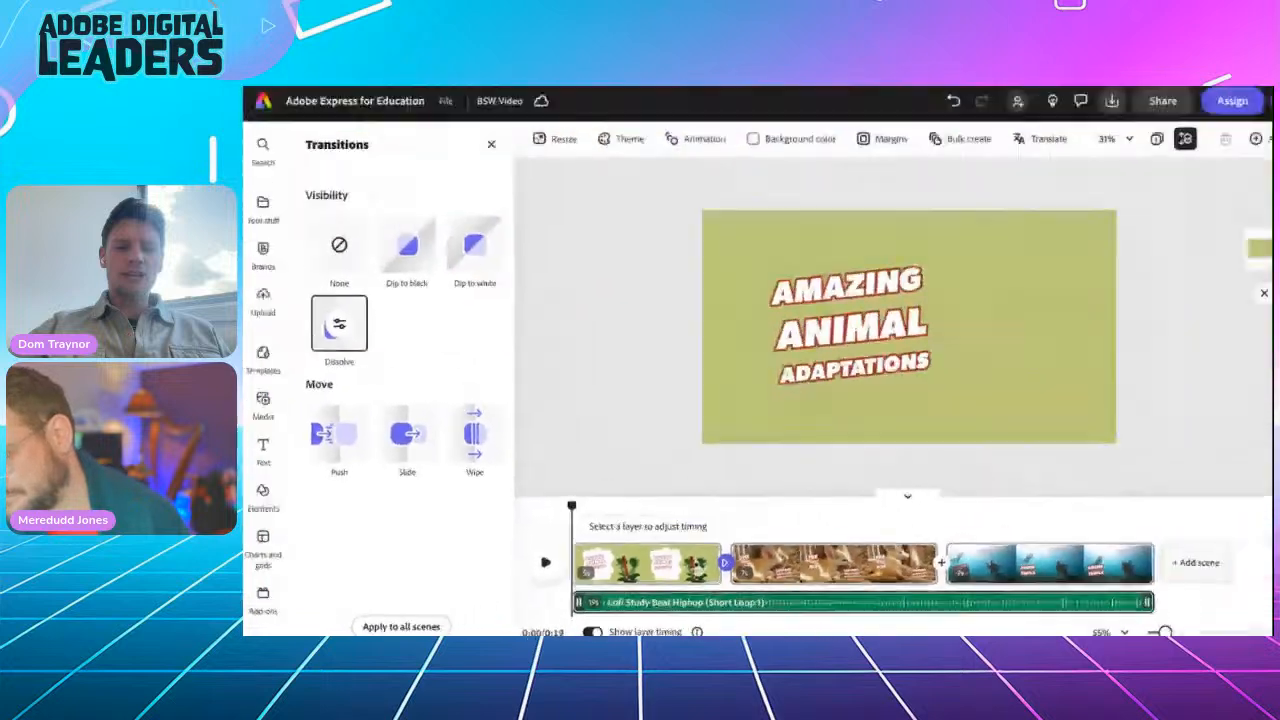
click(401, 614)
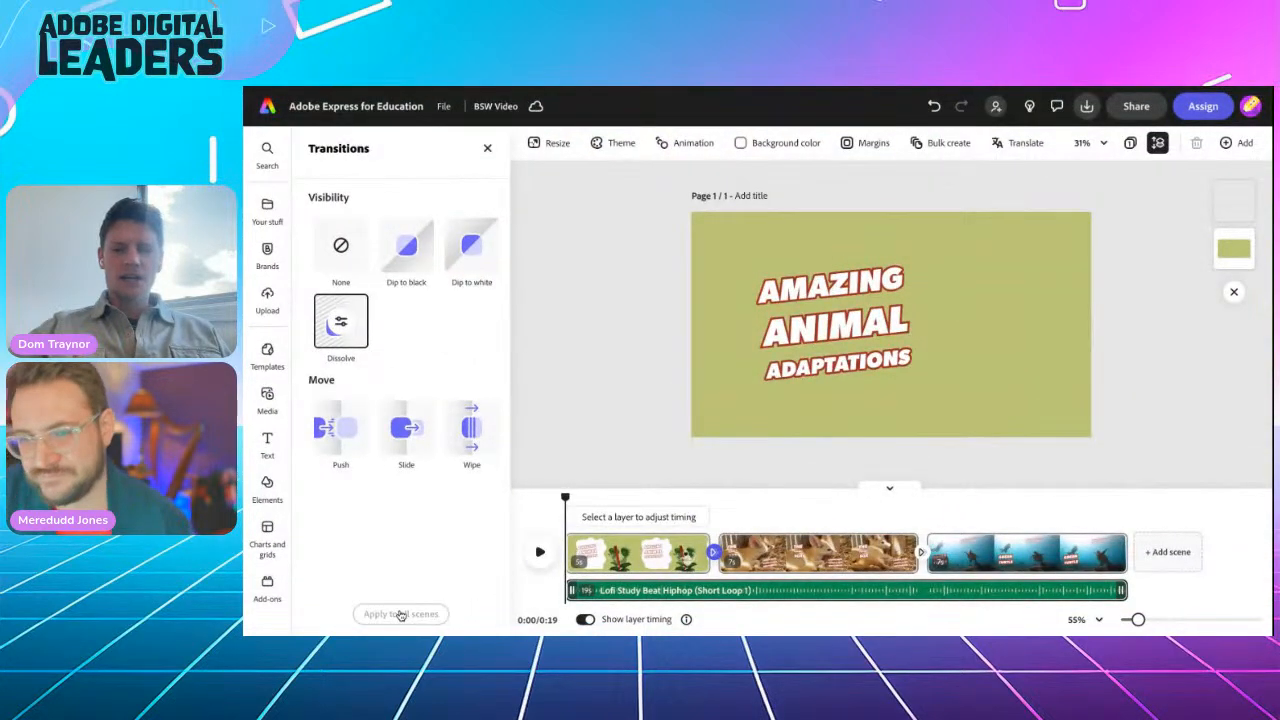
click(539, 553)
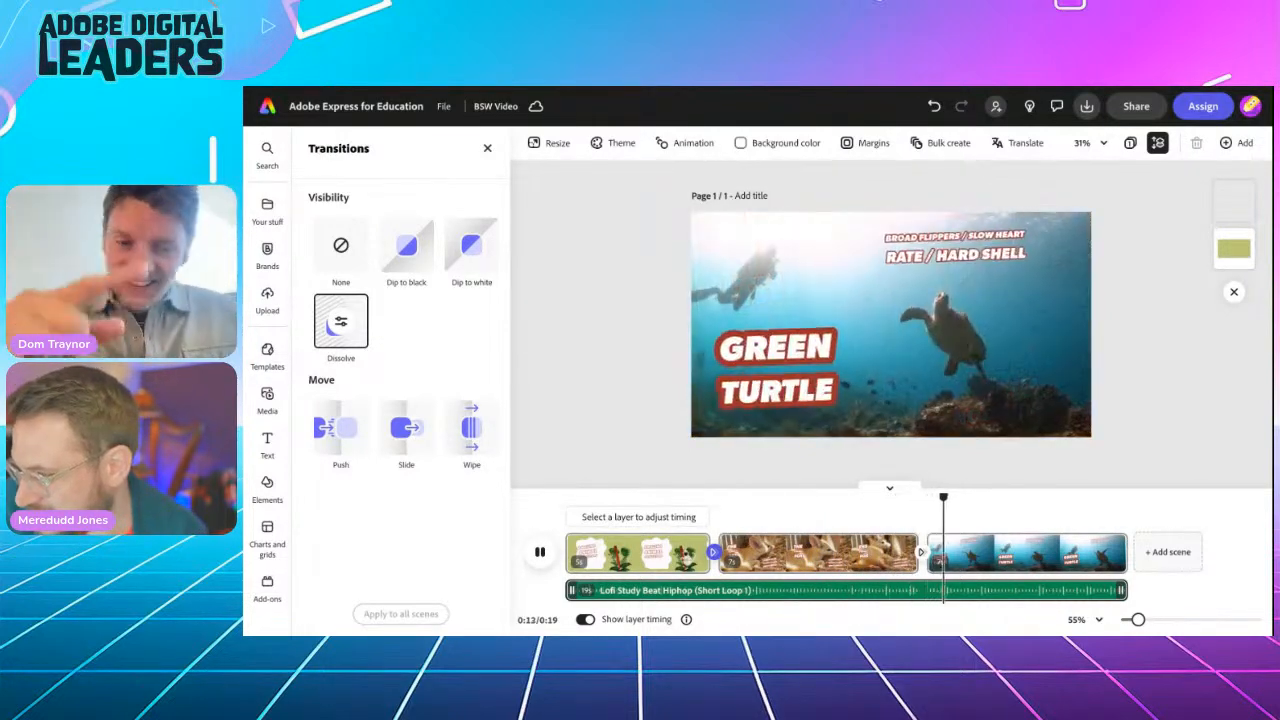
click(846, 590)
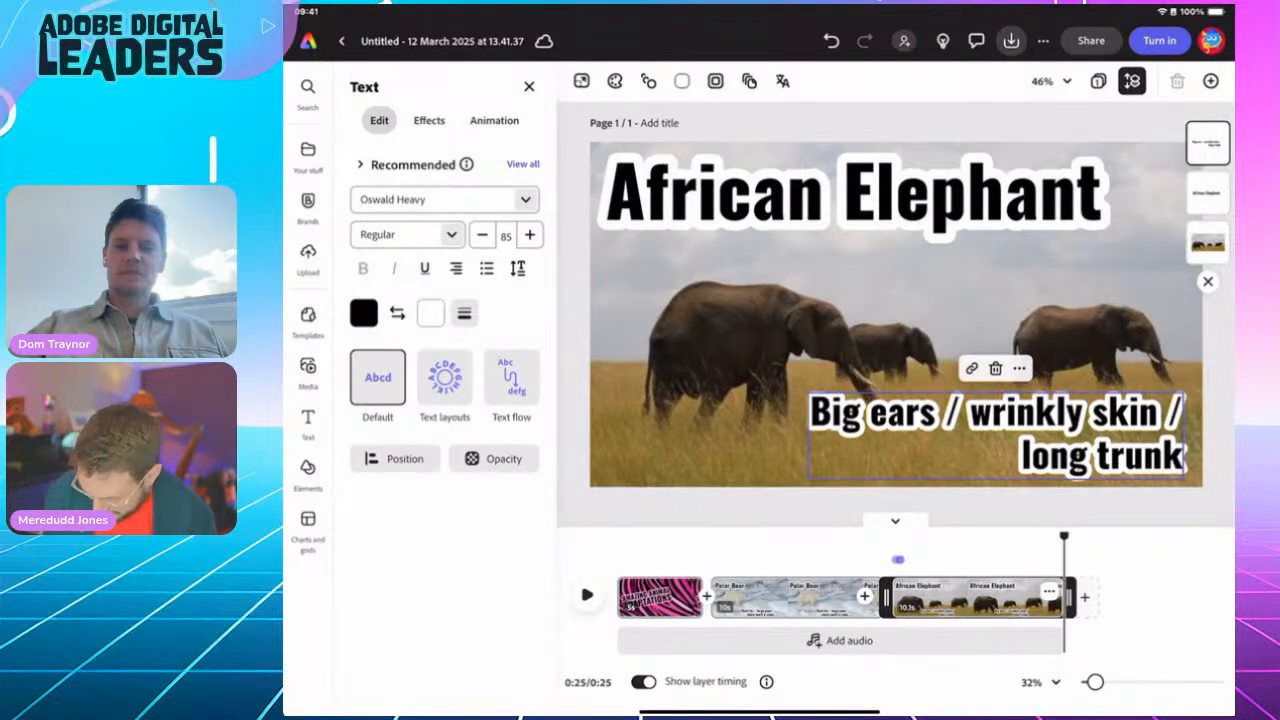
Step: Rewind to 0:00 and list all 472 Background tracks in the audio library
drag(1064, 537, 618, 537)
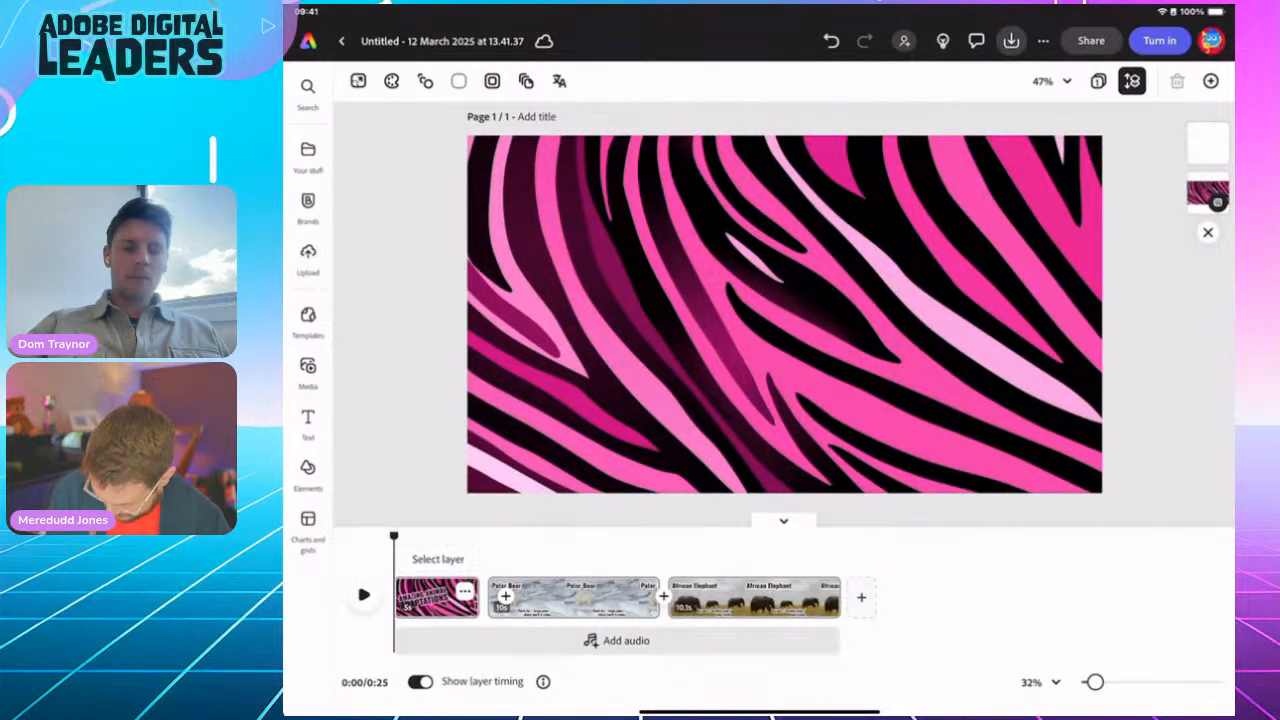
click(308, 373)
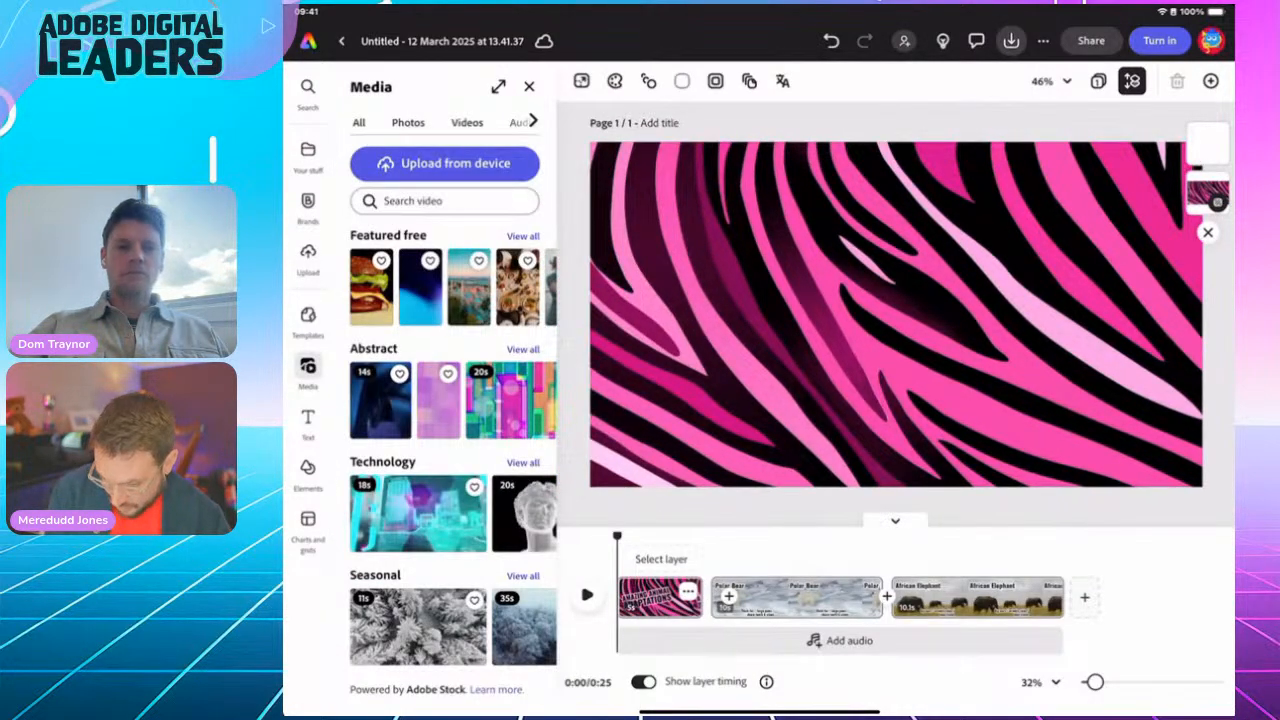
click(308, 373)
click(308, 373)
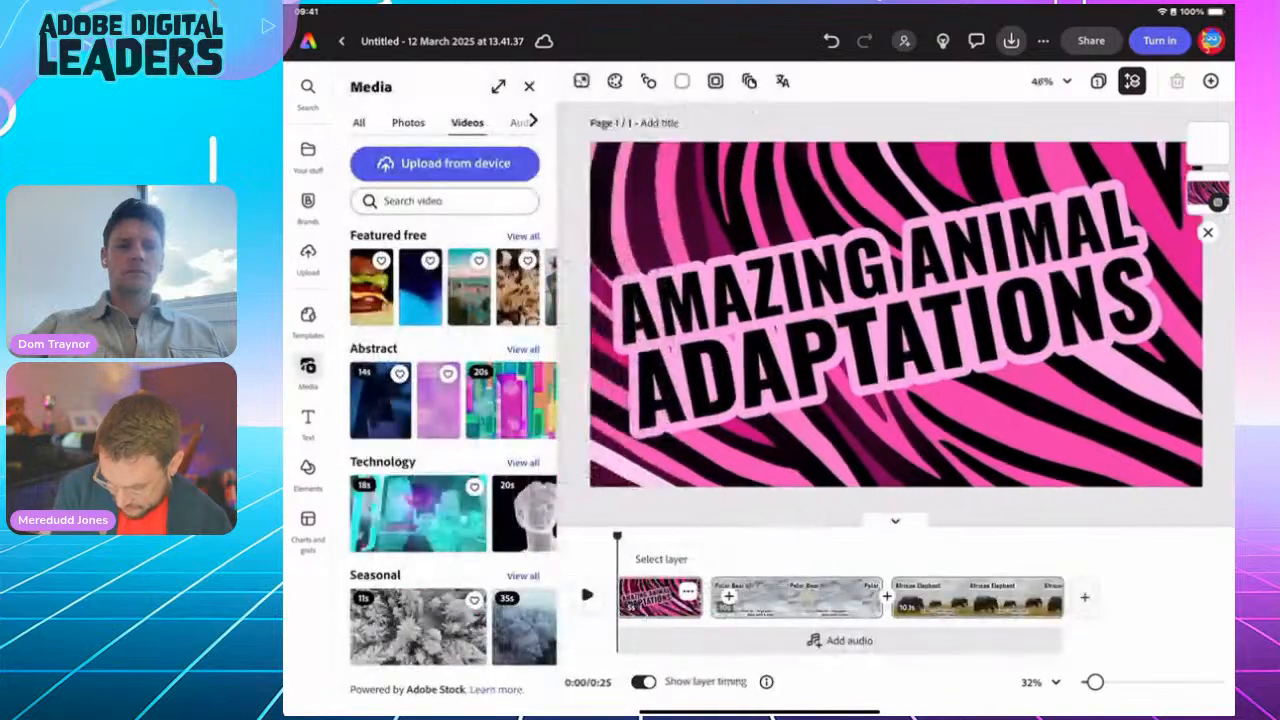
click(532, 120)
click(516, 122)
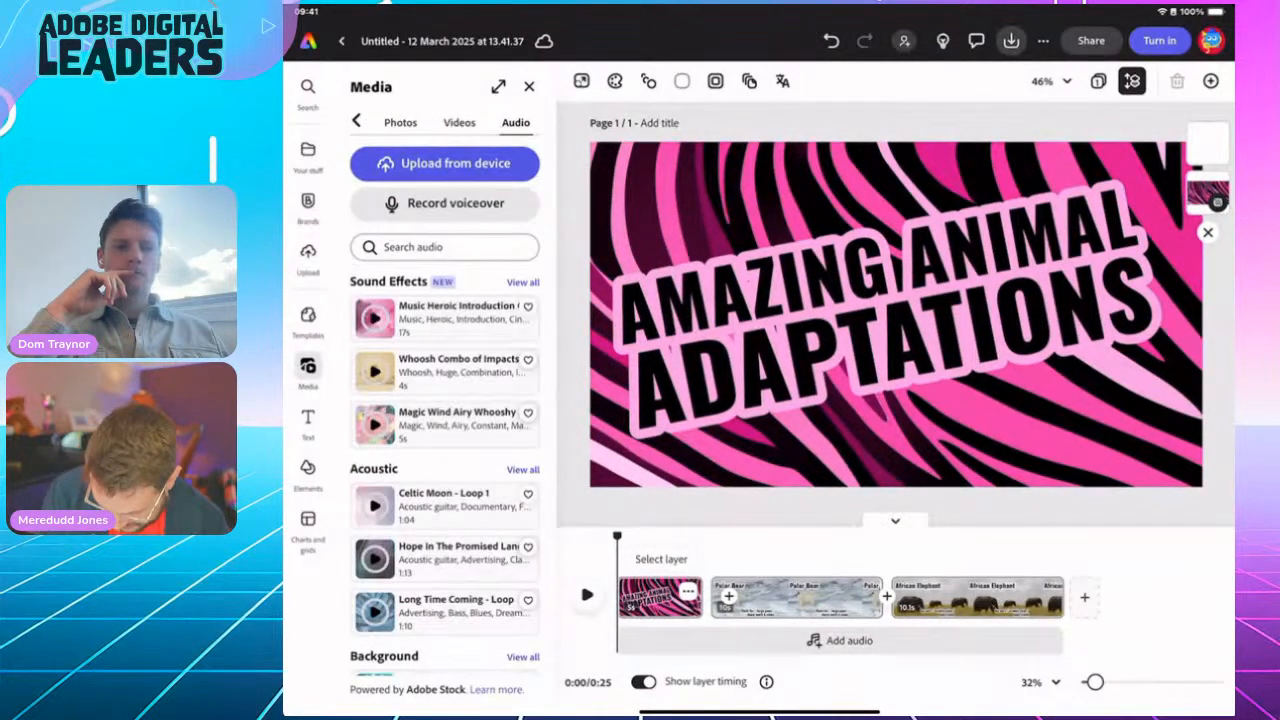
scroll(445, 475, down, 5)
scroll(445, 475, down, 3)
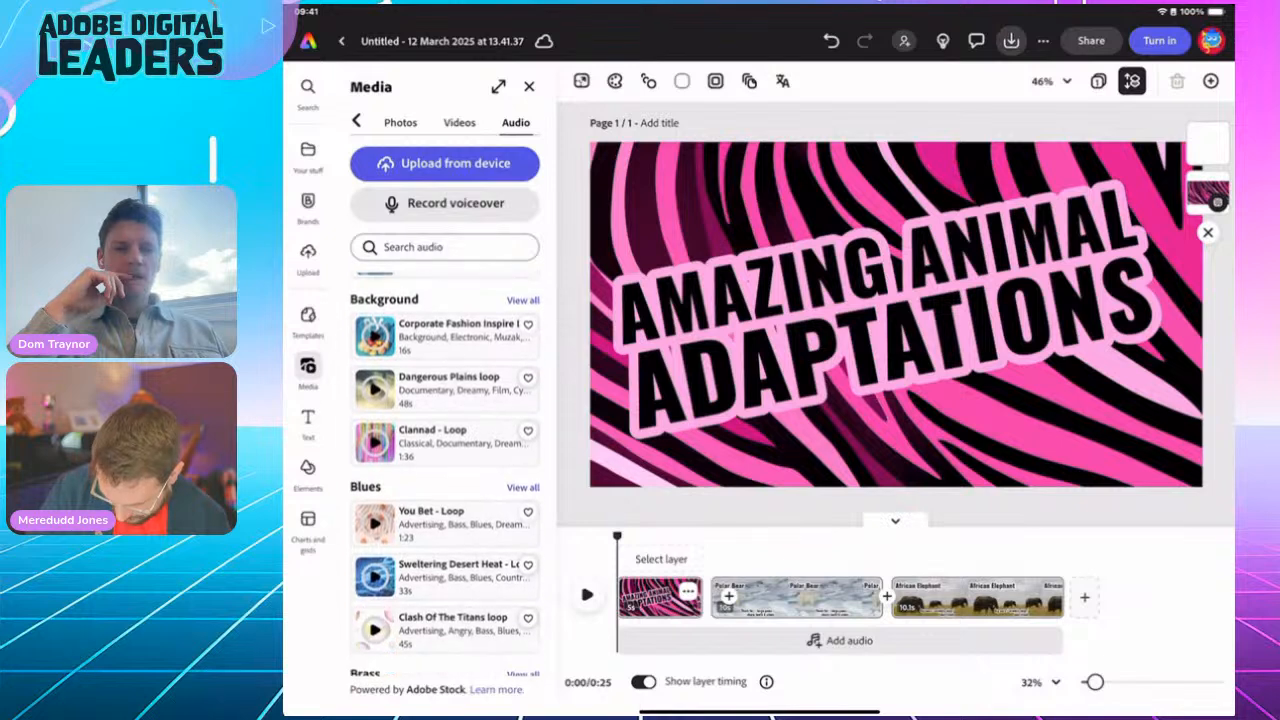
scroll(445, 475, up, 1)
click(523, 364)
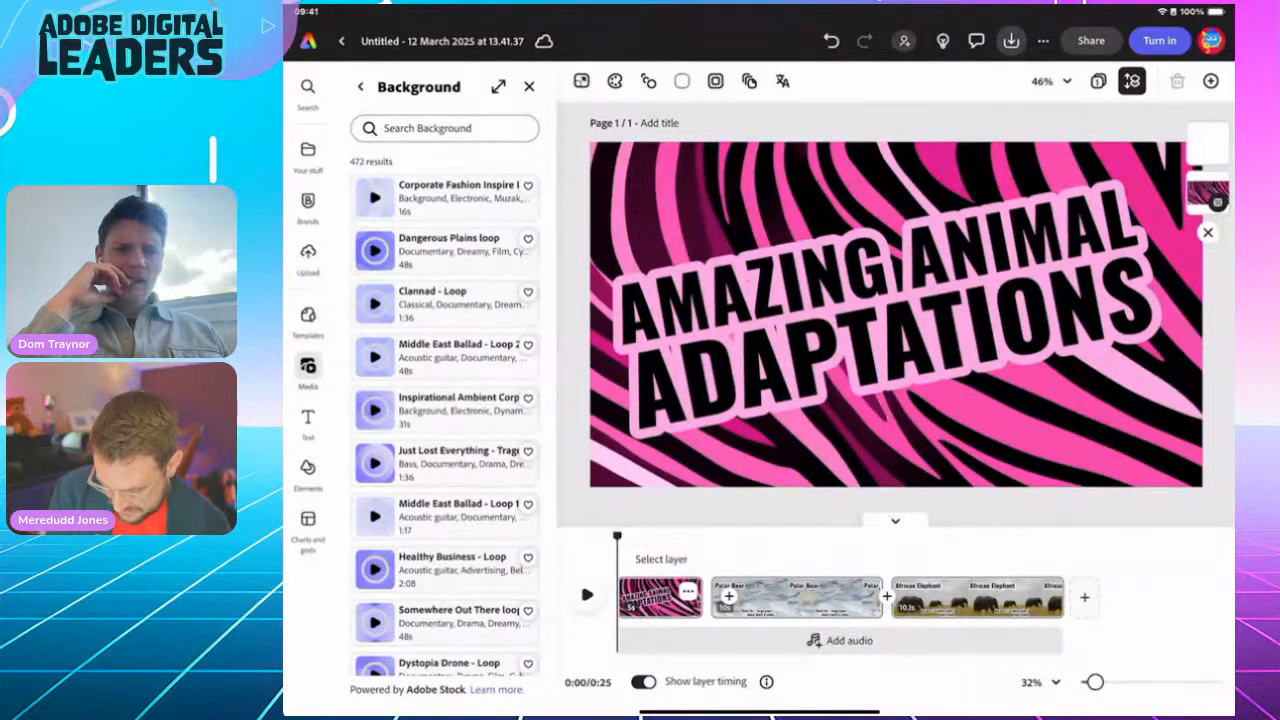
Step: Preview the Dangerous Plains loop, then add it under the video as background music
click(375, 251)
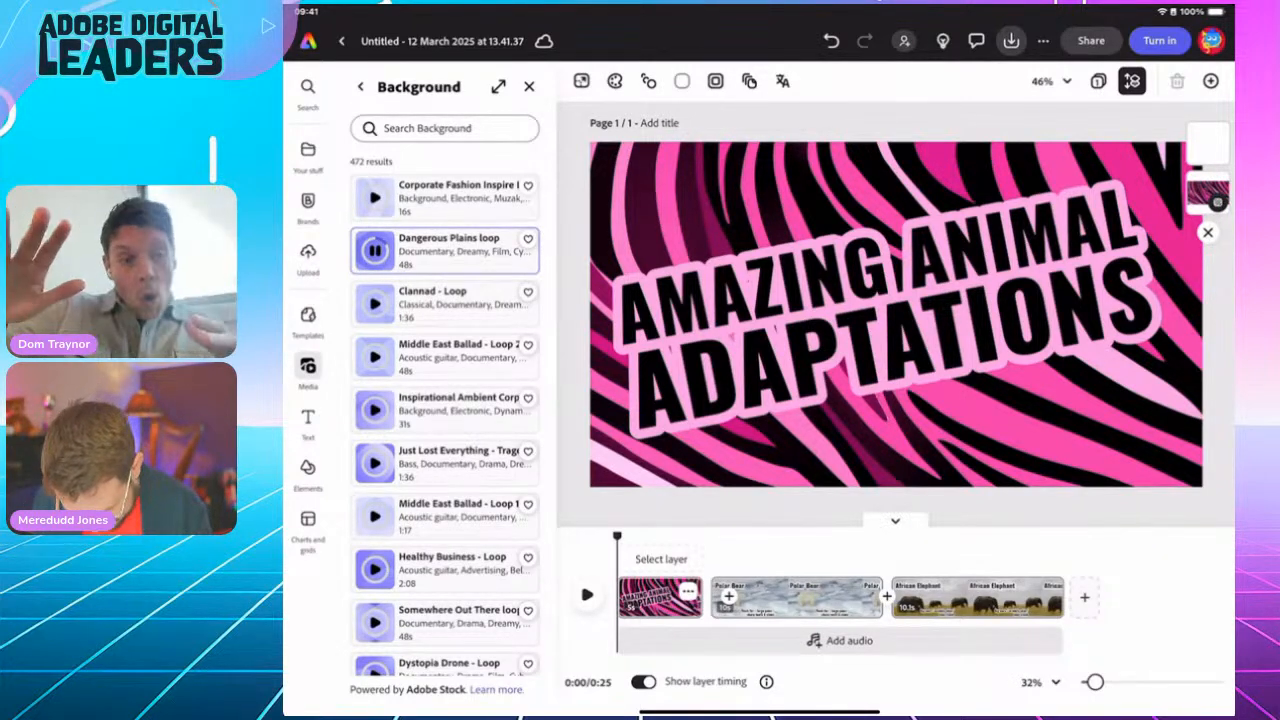
click(375, 251)
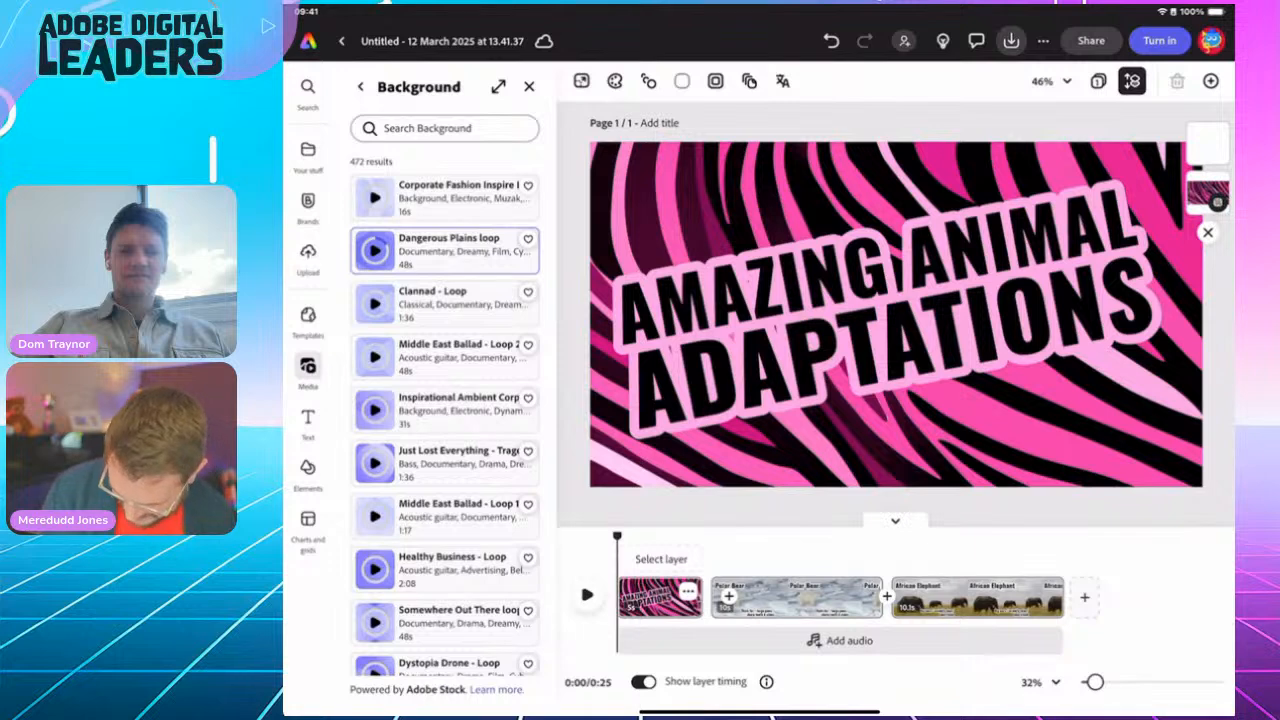
click(456, 251)
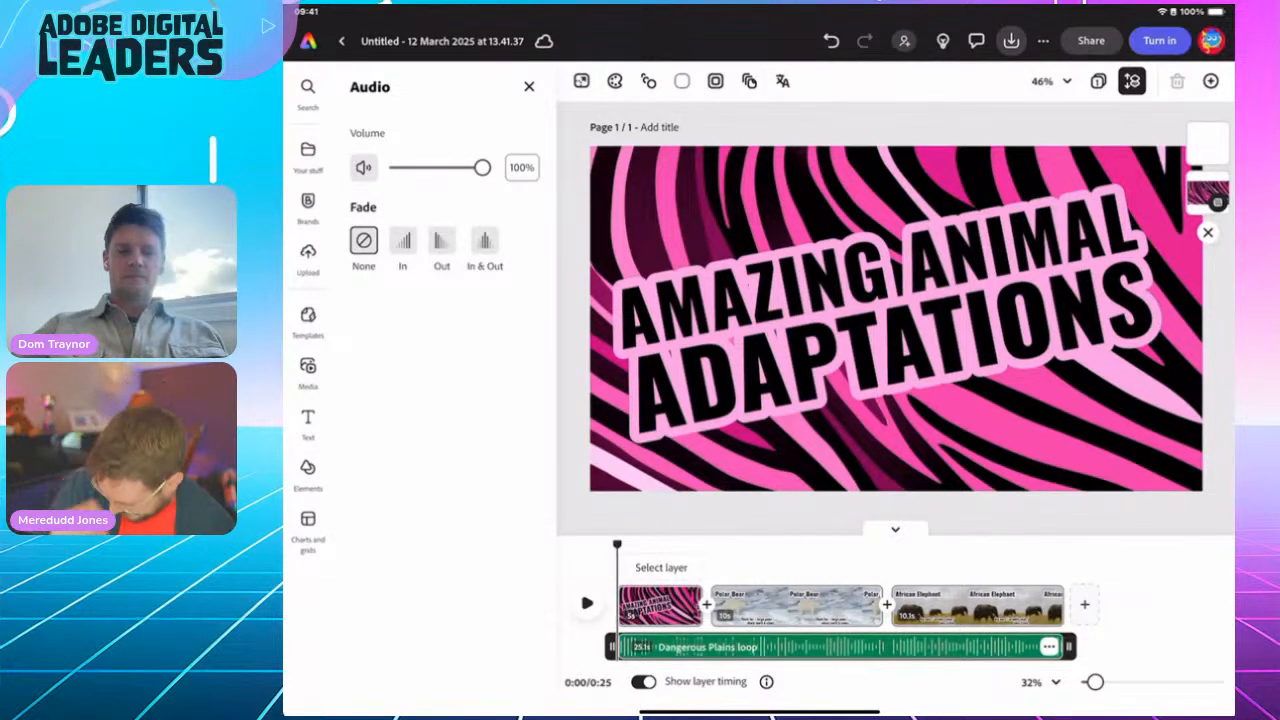
Step: Insert a Push transition with an upward direction and apply it to all scenes
click(706, 604)
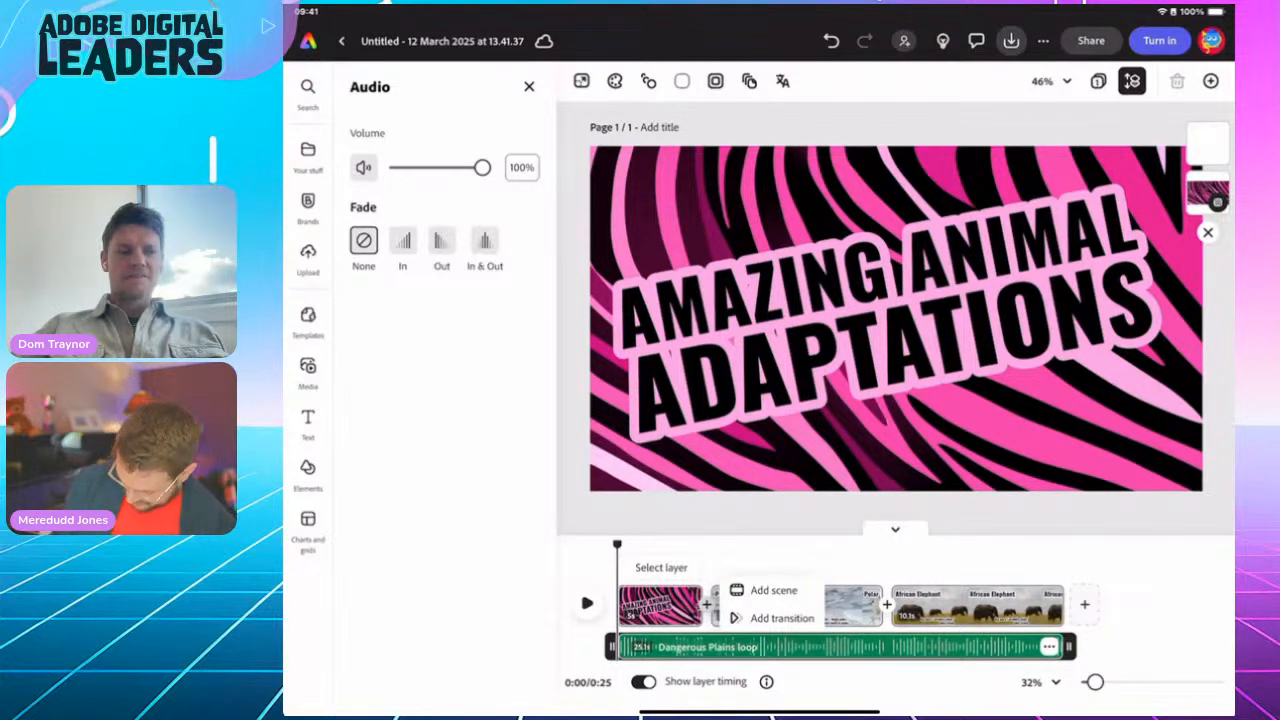
click(780, 618)
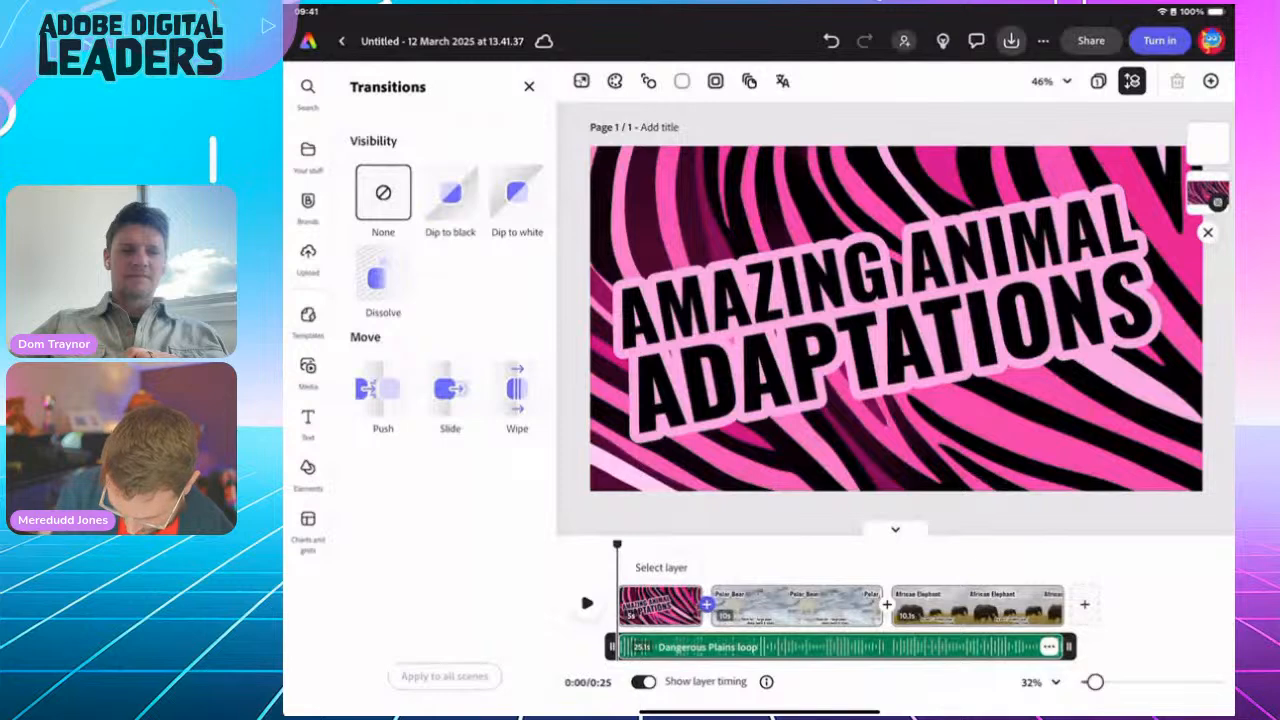
click(383, 389)
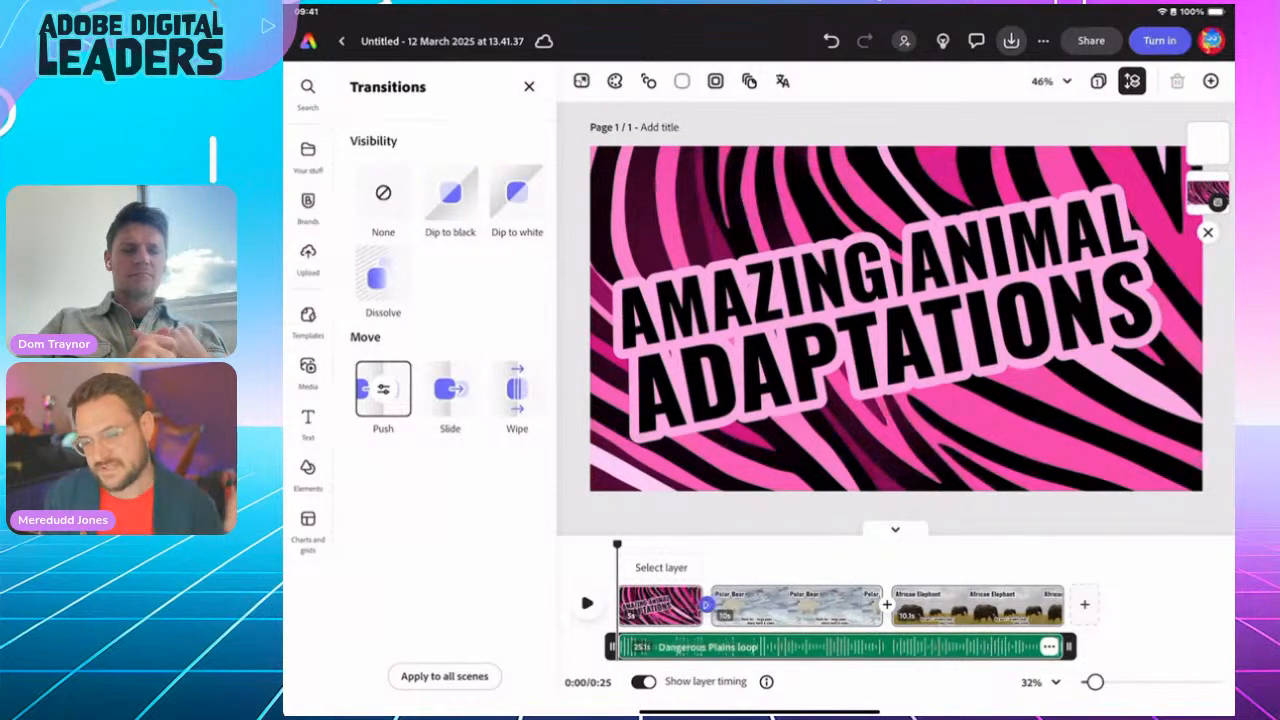
click(383, 389)
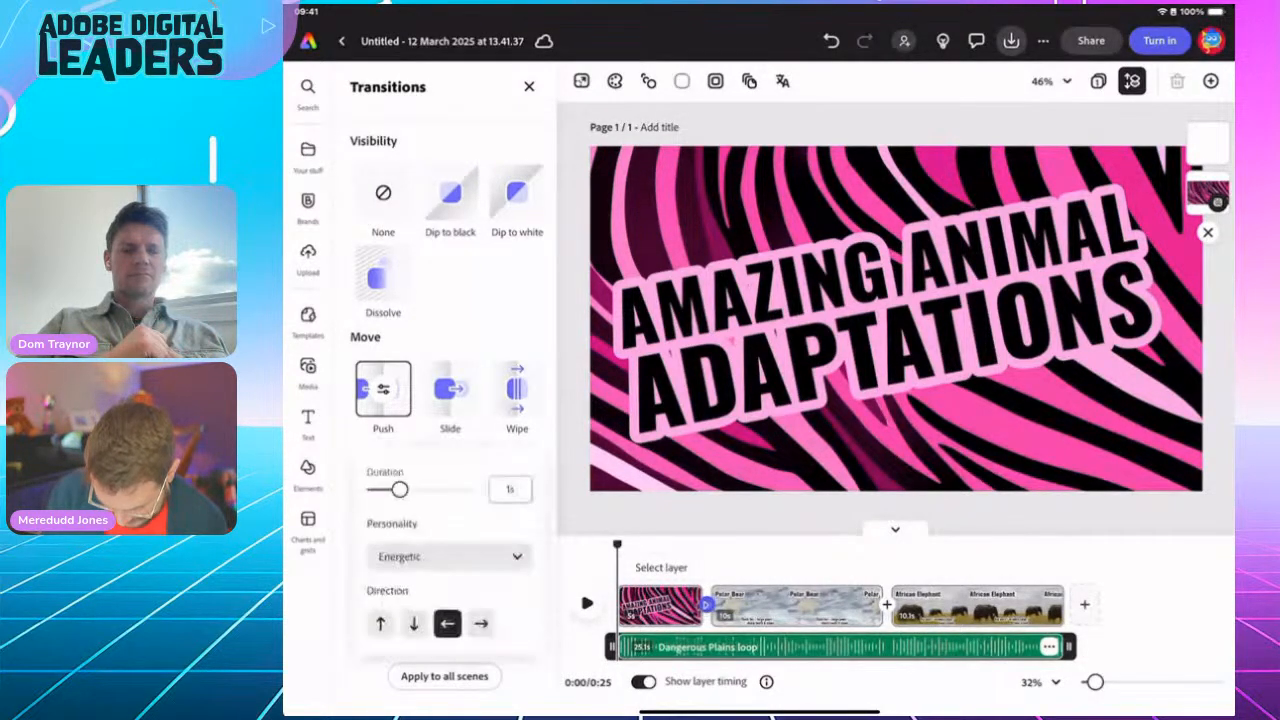
click(381, 624)
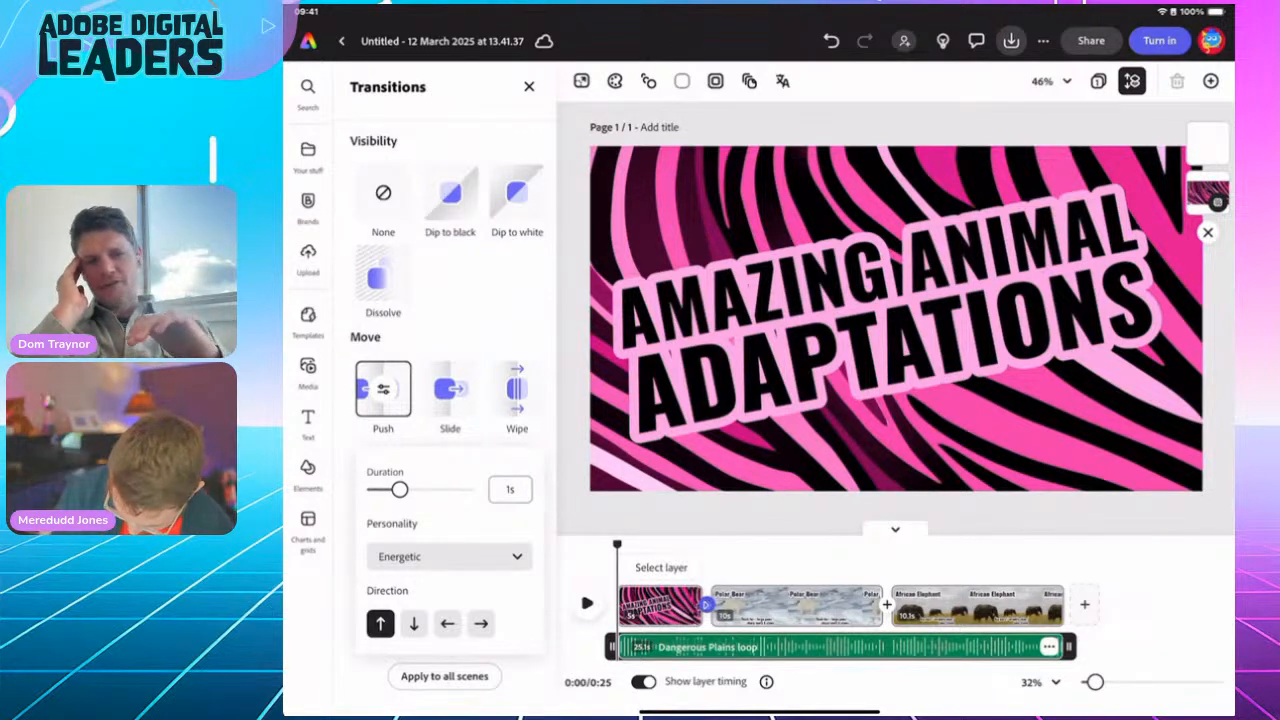
click(383, 389)
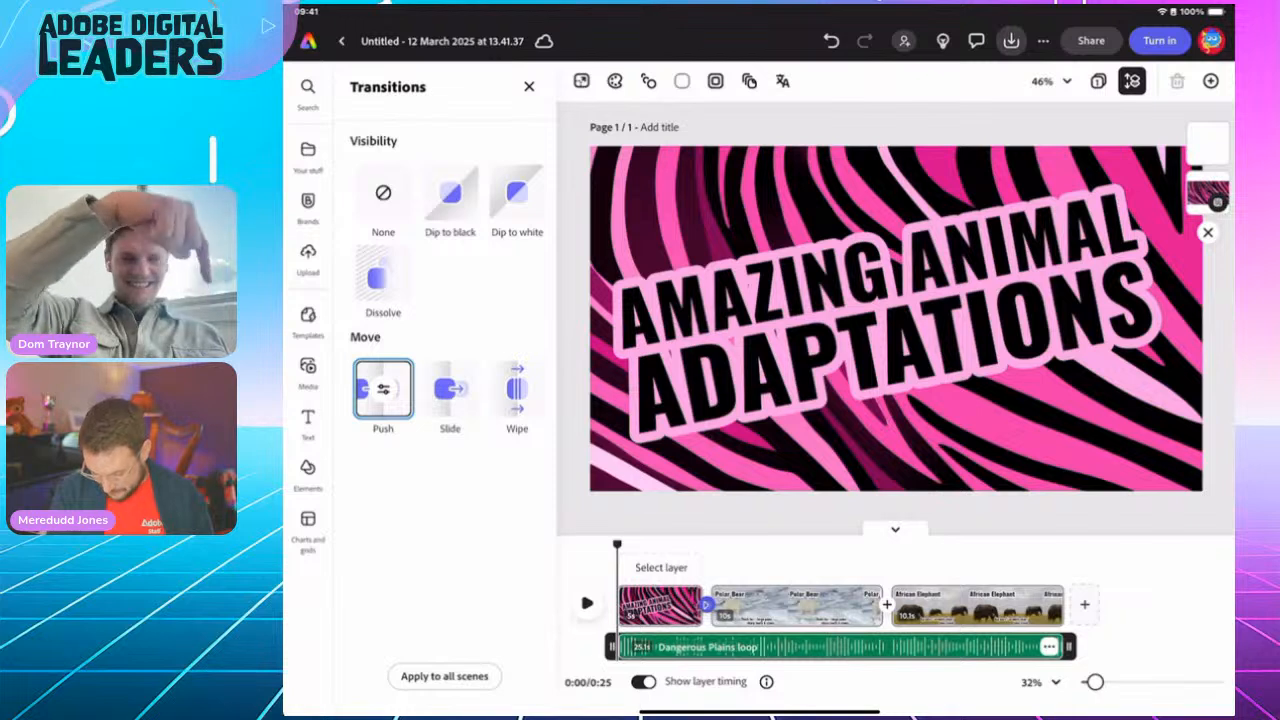
click(444, 676)
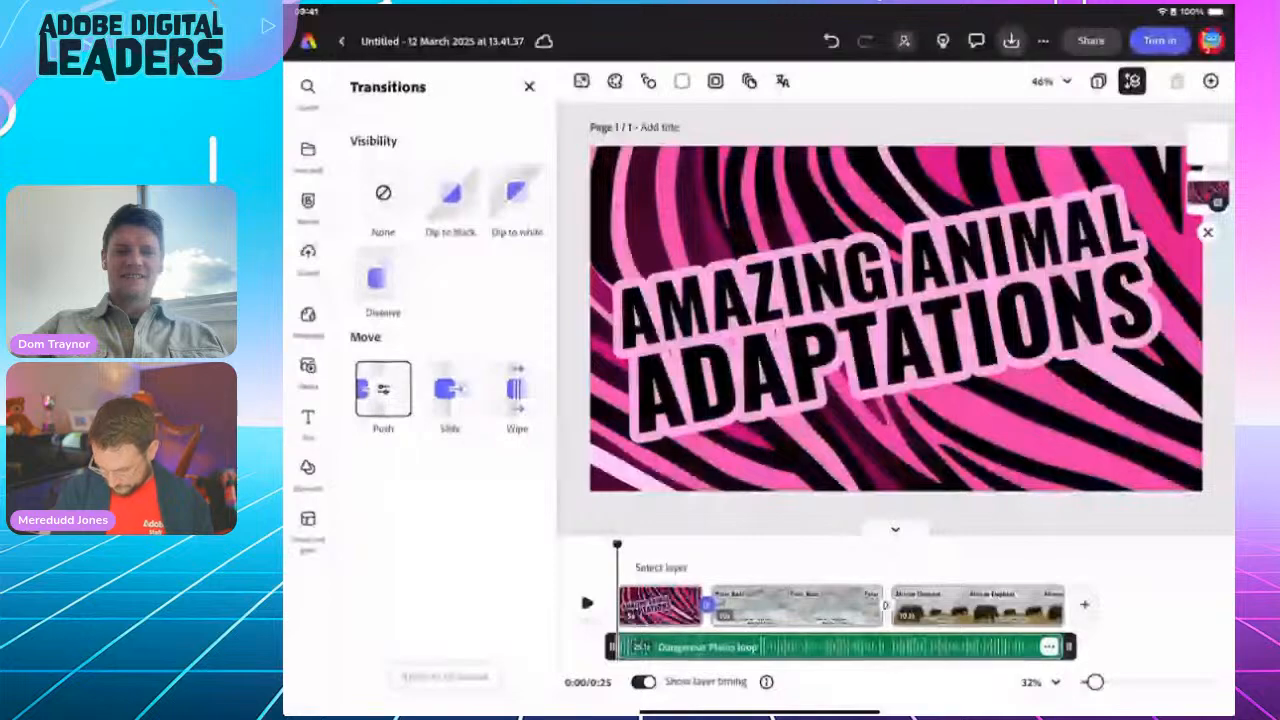
Step: Give the Dangerous Plains loop a 2s fade out and play the ending to hear it
click(587, 604)
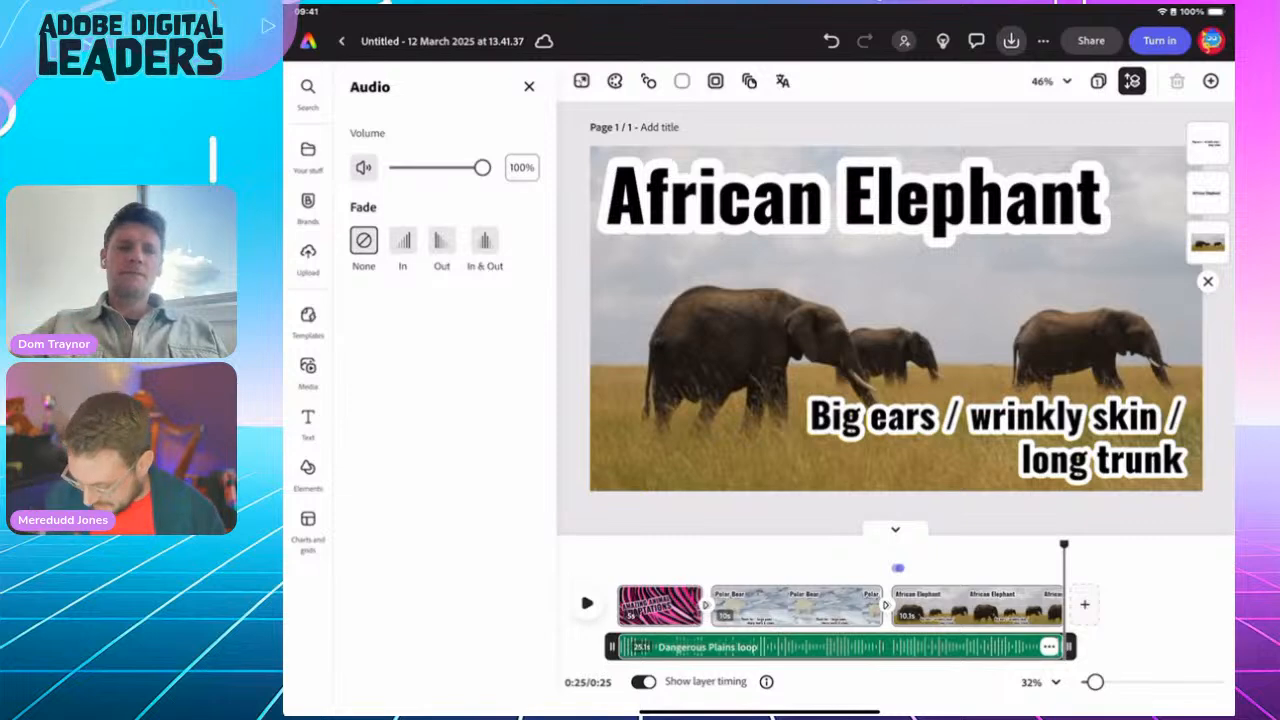
drag(1064, 545, 1028, 545)
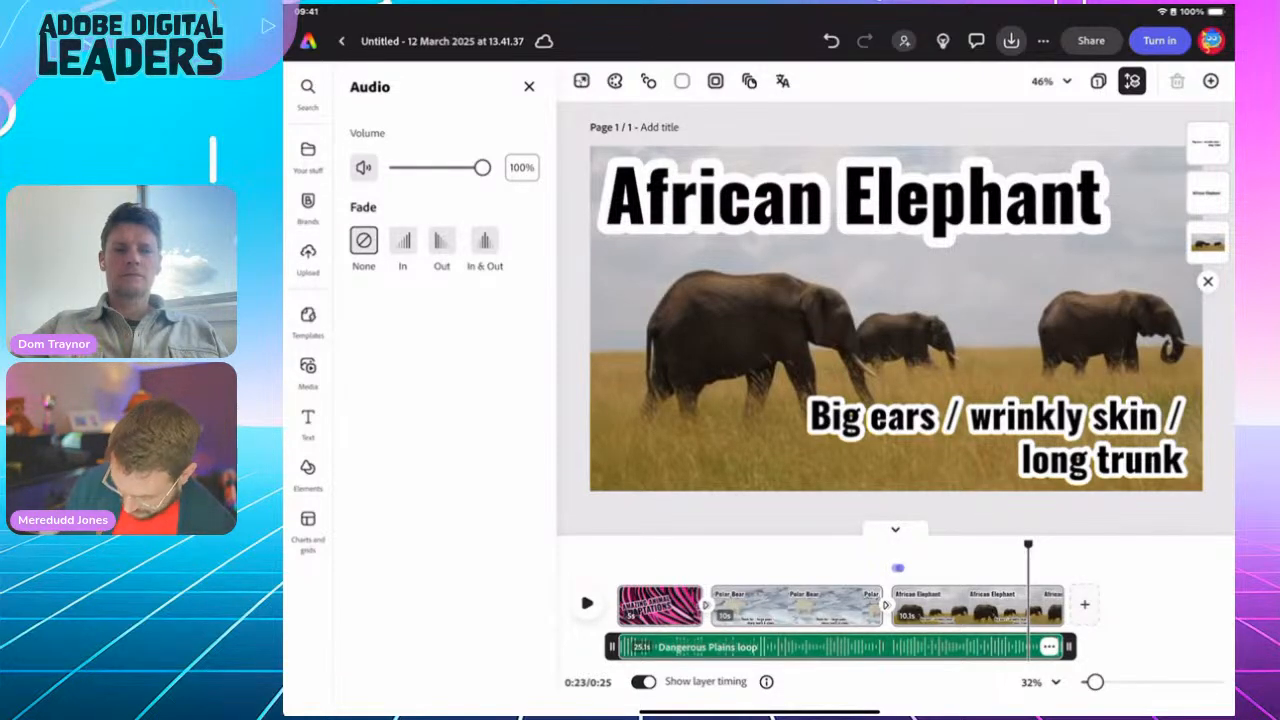
drag(1028, 545, 891, 545)
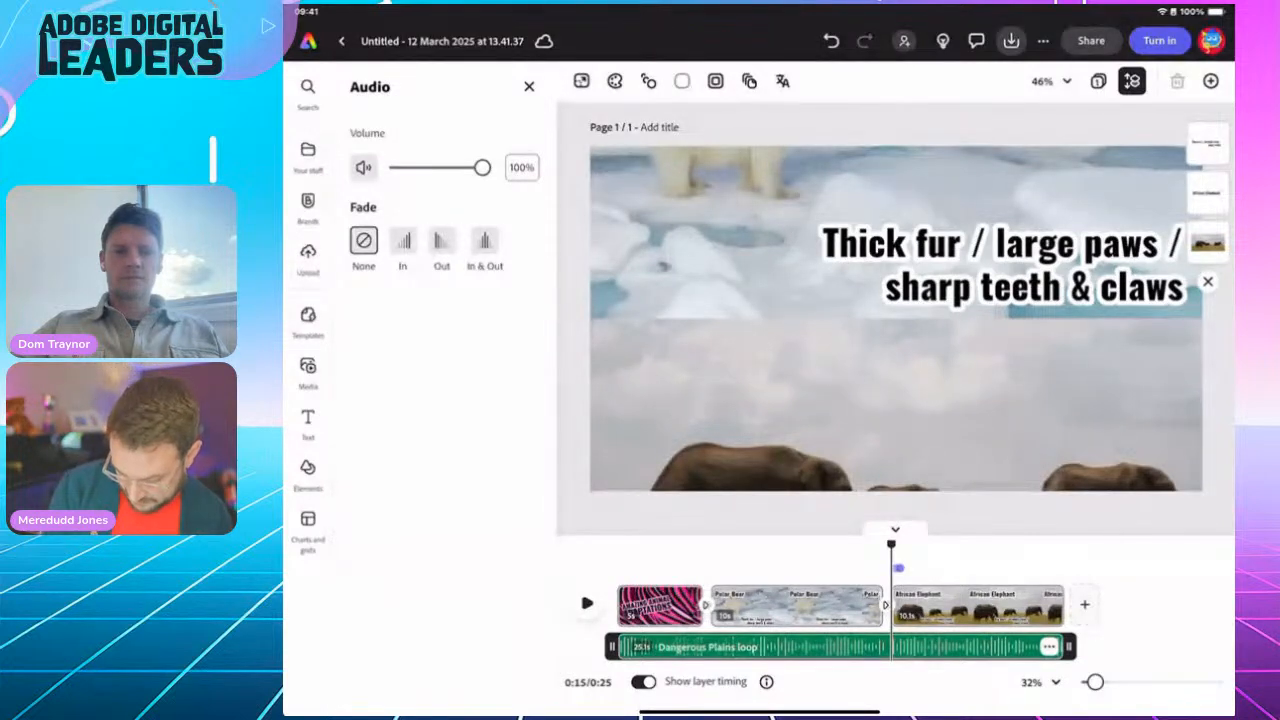
click(442, 241)
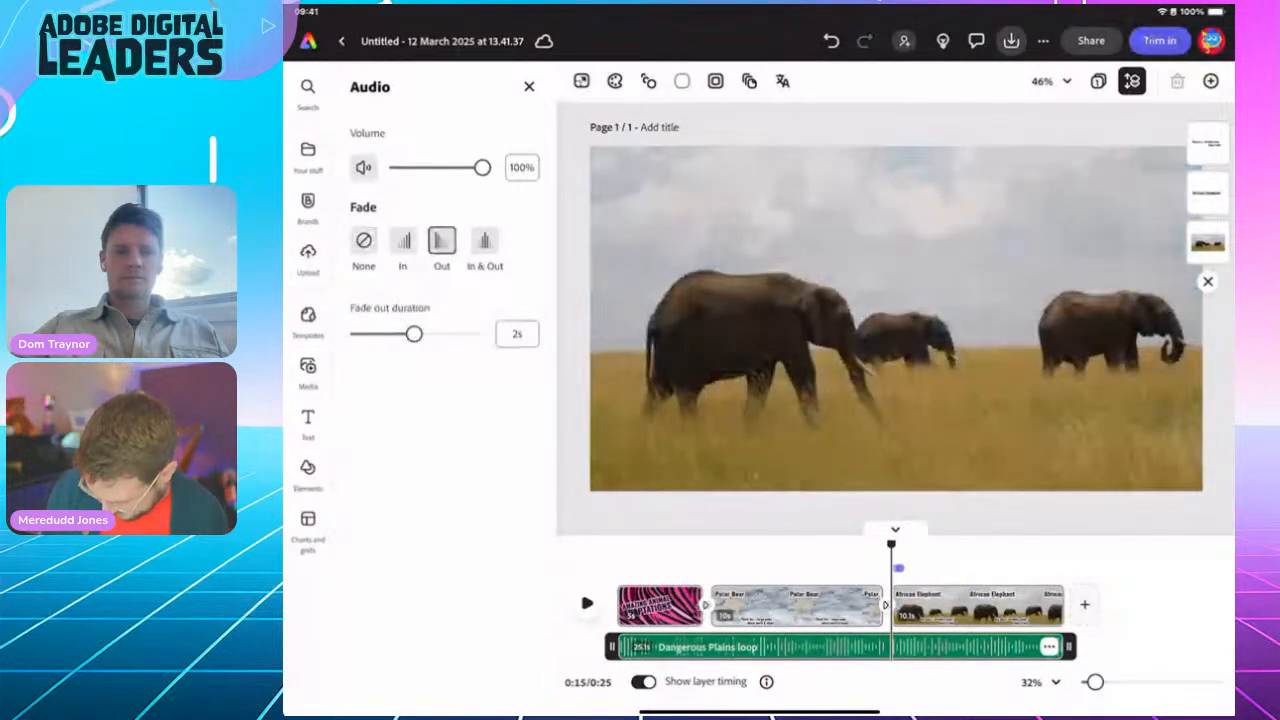
drag(891, 545, 967, 545)
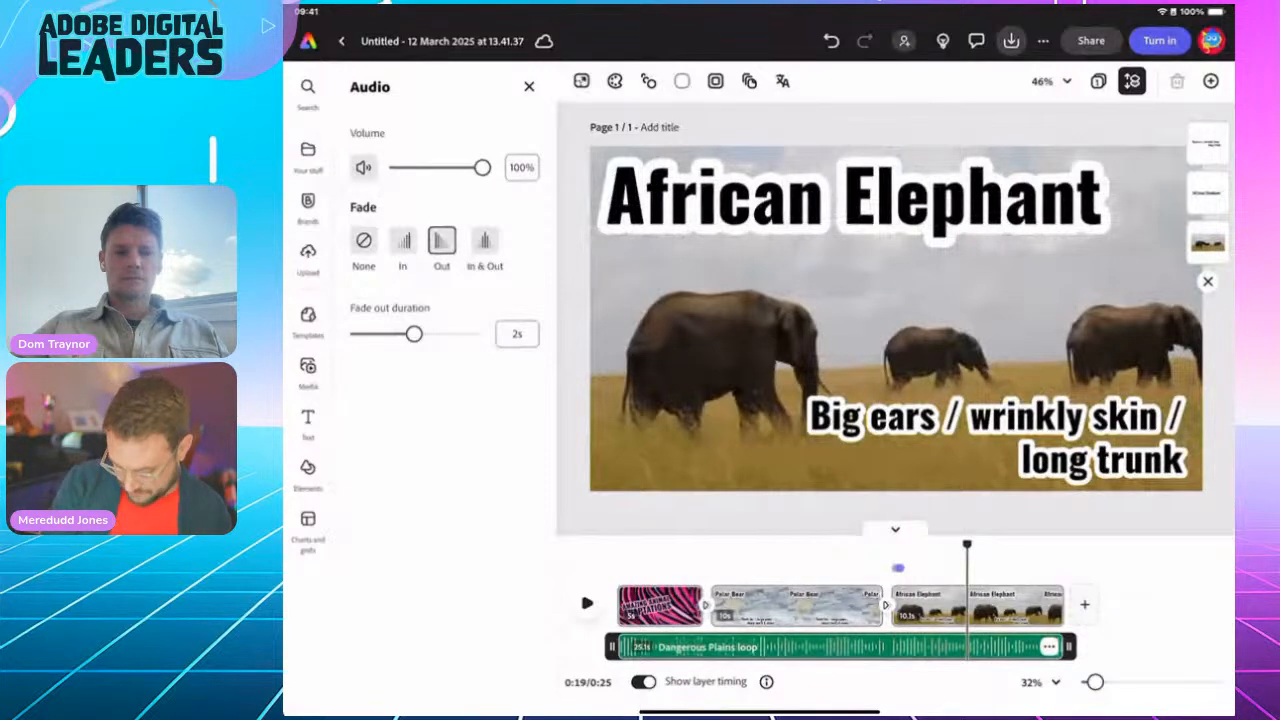
click(587, 604)
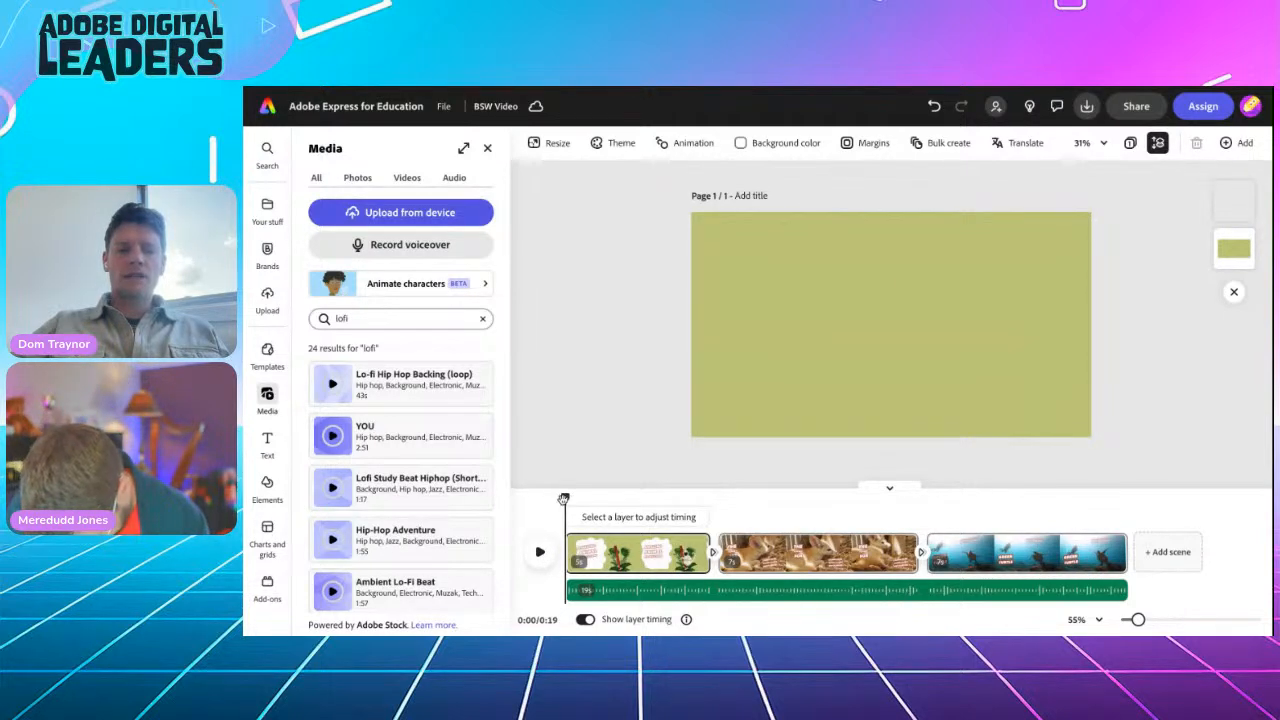
Step: Scrub the BSW Video through the fennec fox scene and back to the title scene
drag(564, 498, 659, 500)
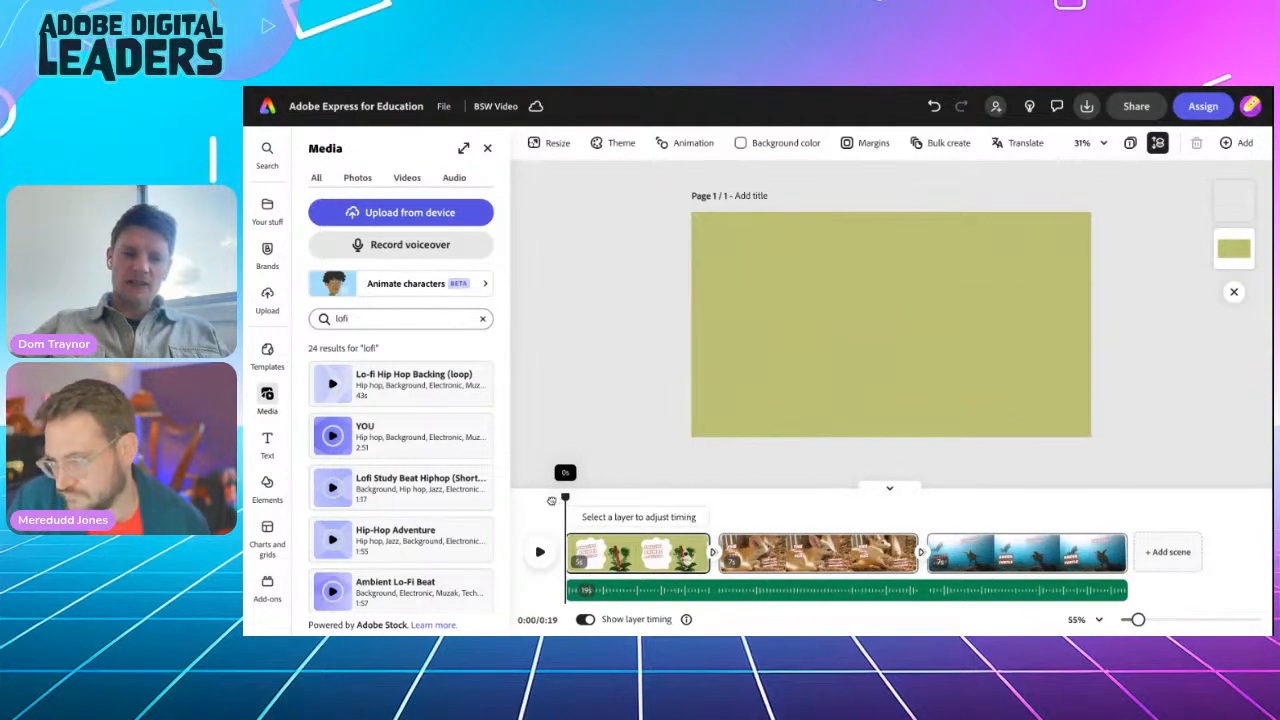
mouse_move(560, 499)
mouse_down()
mouse_move(874, 515)
mouse_move(651, 472)
mouse_move(560, 477)
mouse_up()
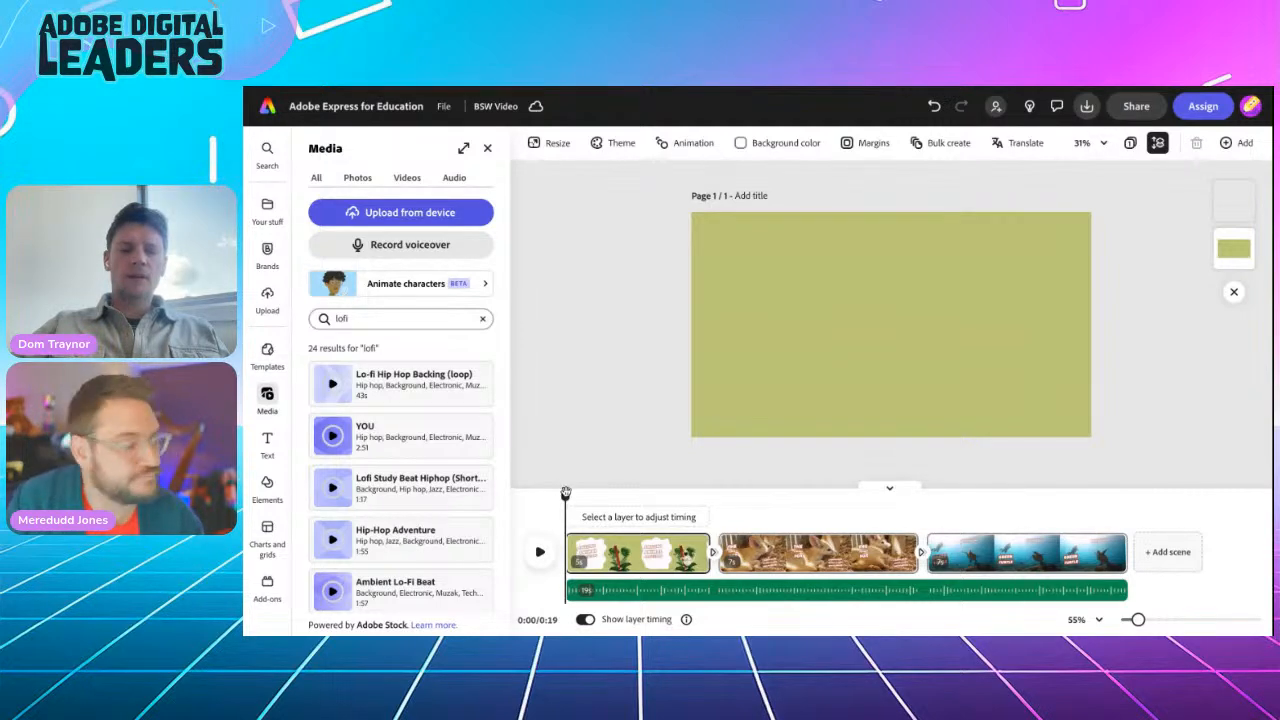
mouse_move(566, 496)
mouse_down()
mouse_move(686, 496)
mouse_move(548, 494)
mouse_up()
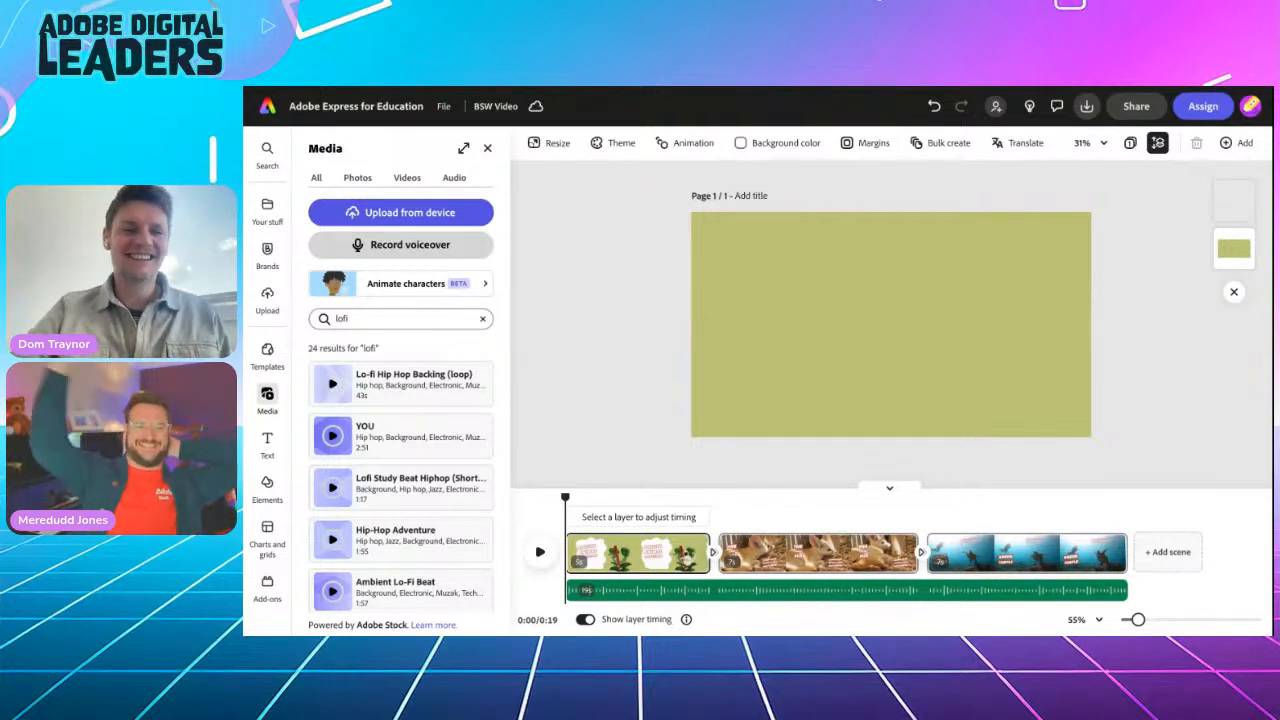
Step: Record a 4.3-second voiceover over the title scene using the Razer Seiren Mini microphone
click(410, 244)
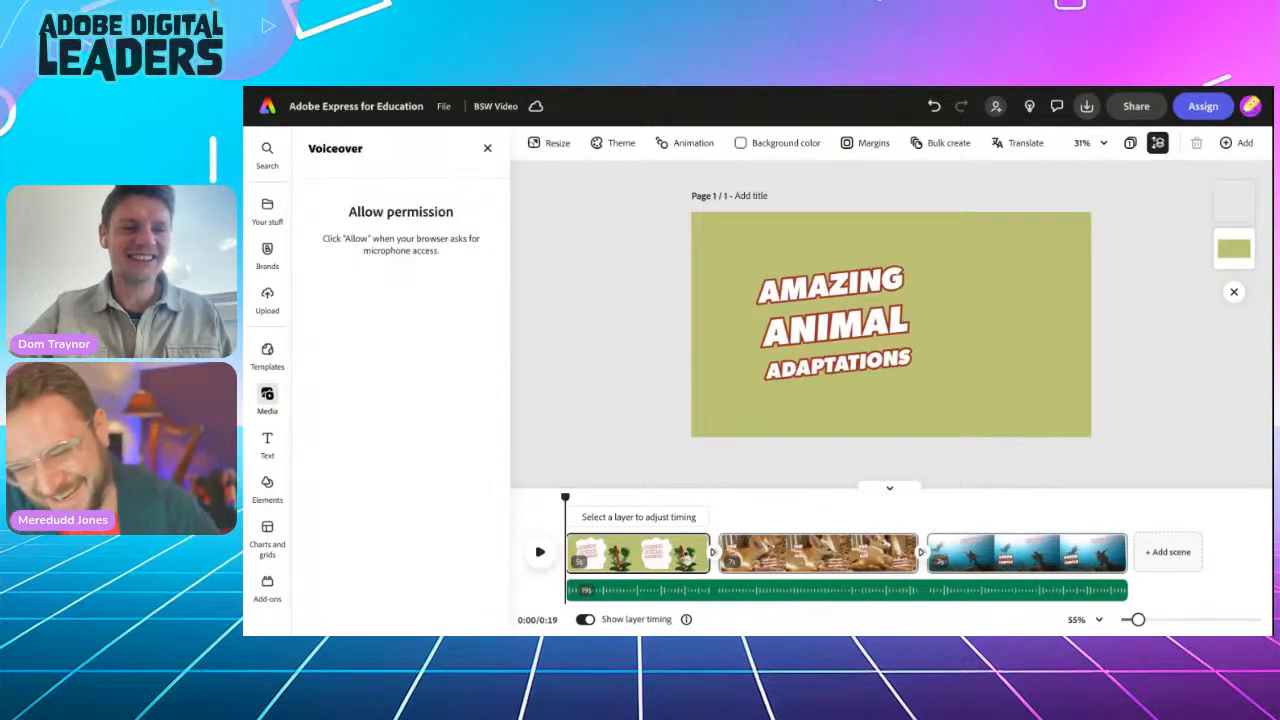
click(384, 219)
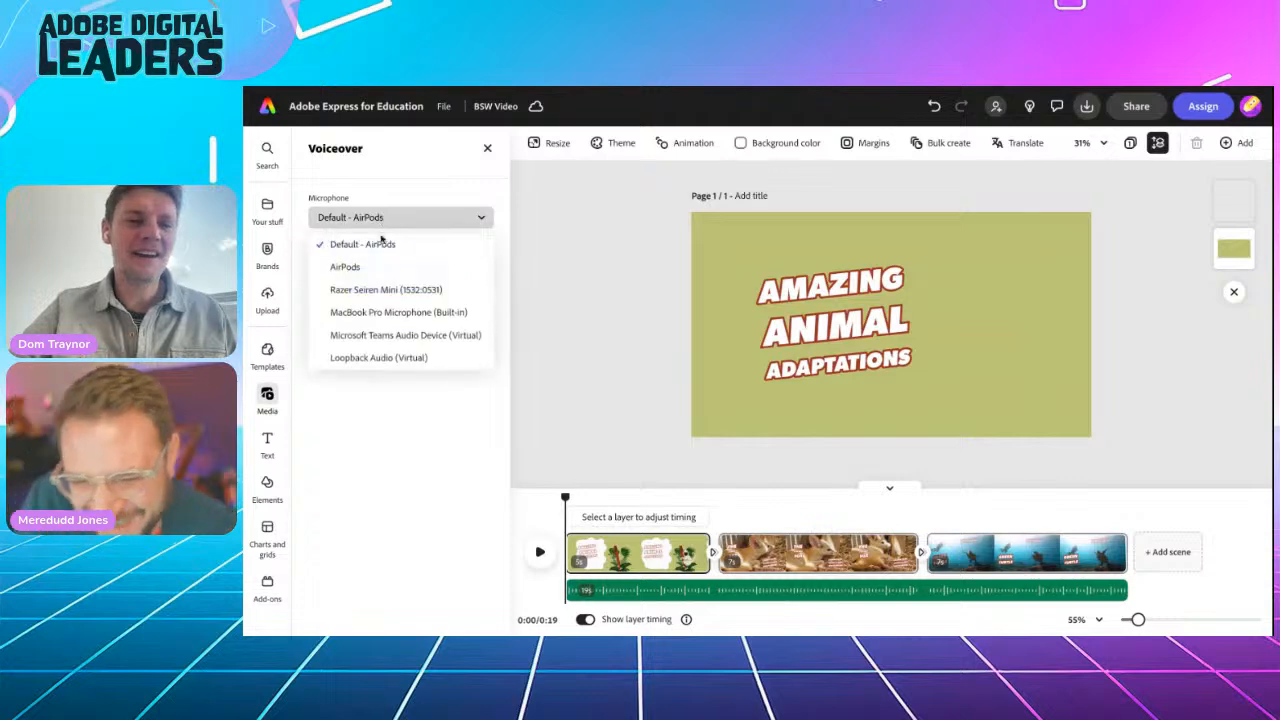
click(381, 289)
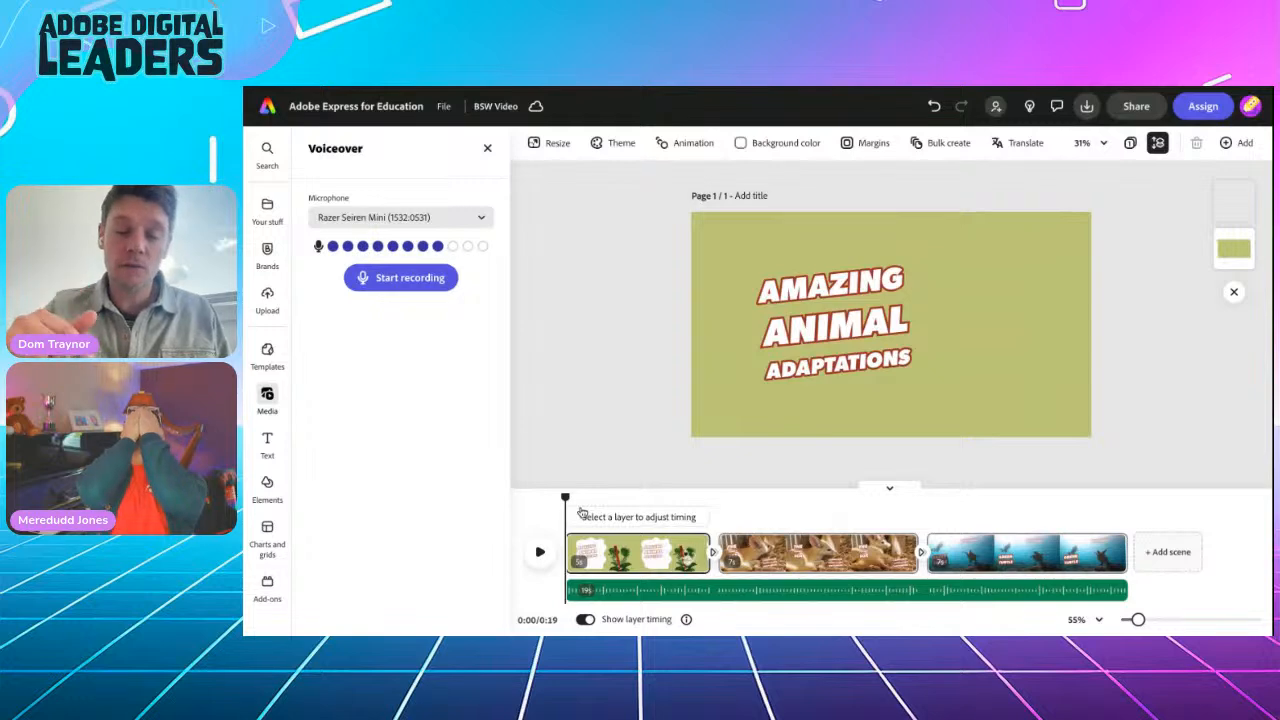
drag(565, 496, 536, 482)
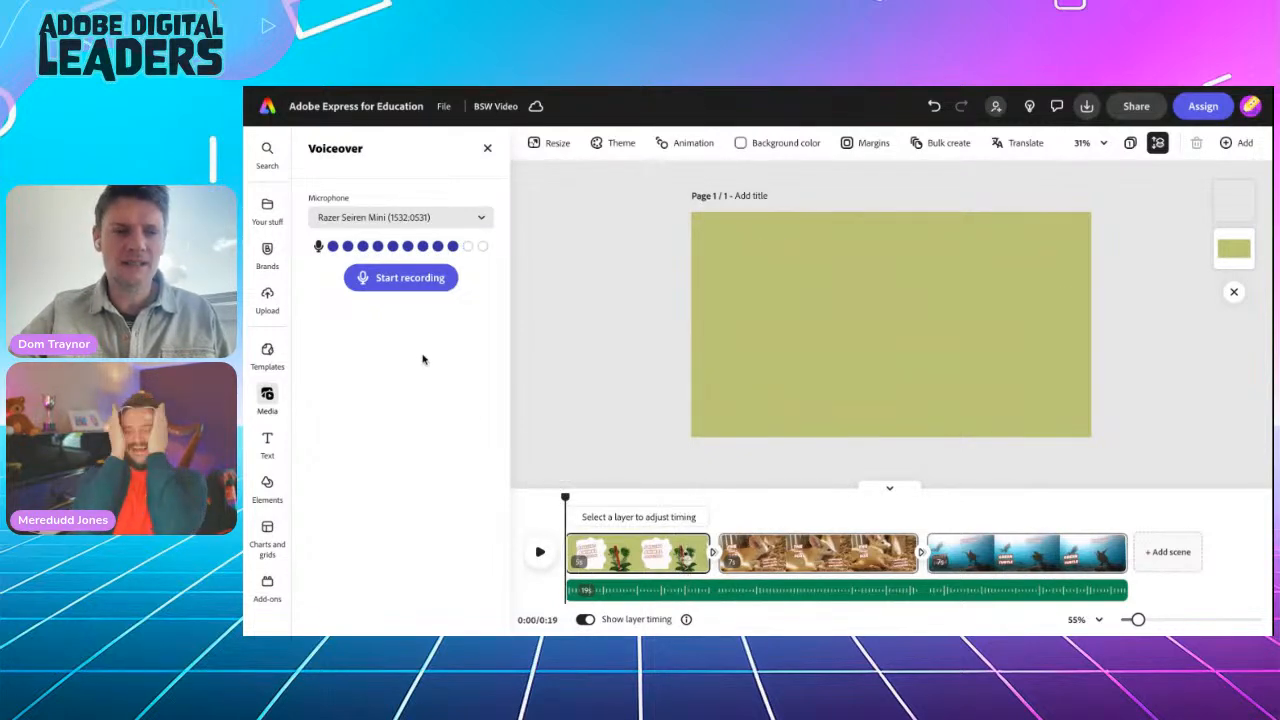
click(400, 278)
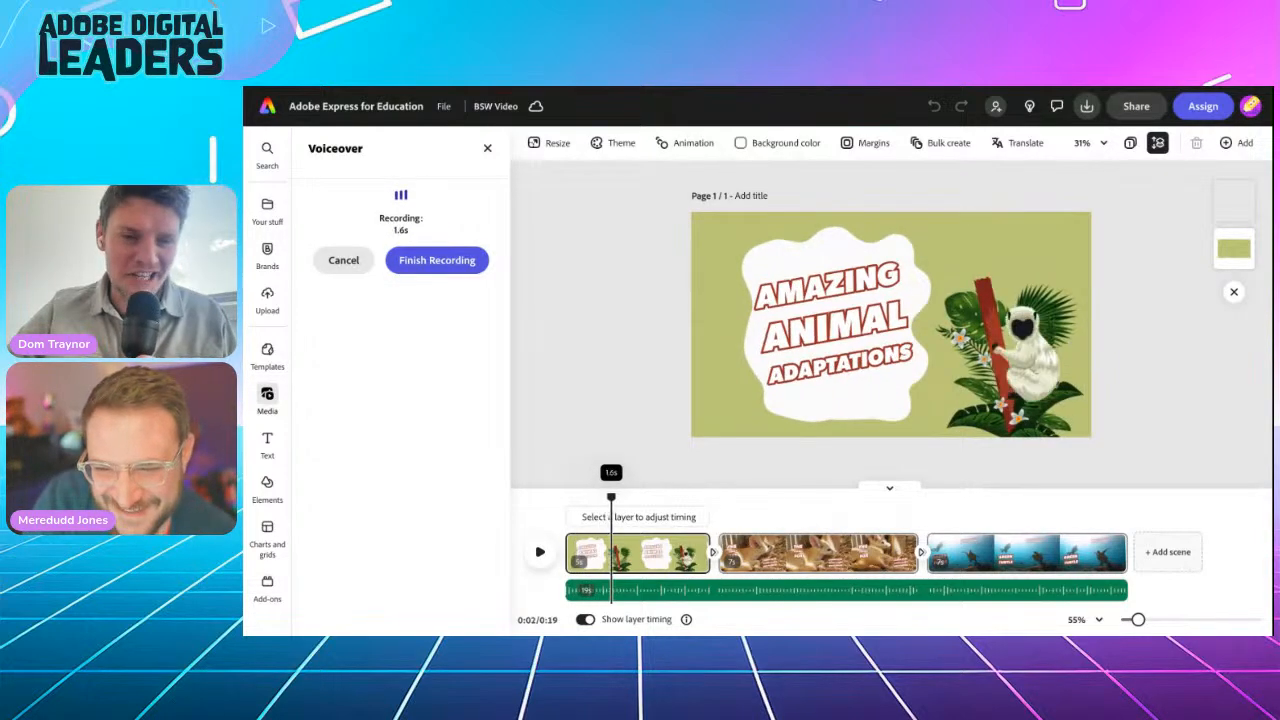
click(430, 260)
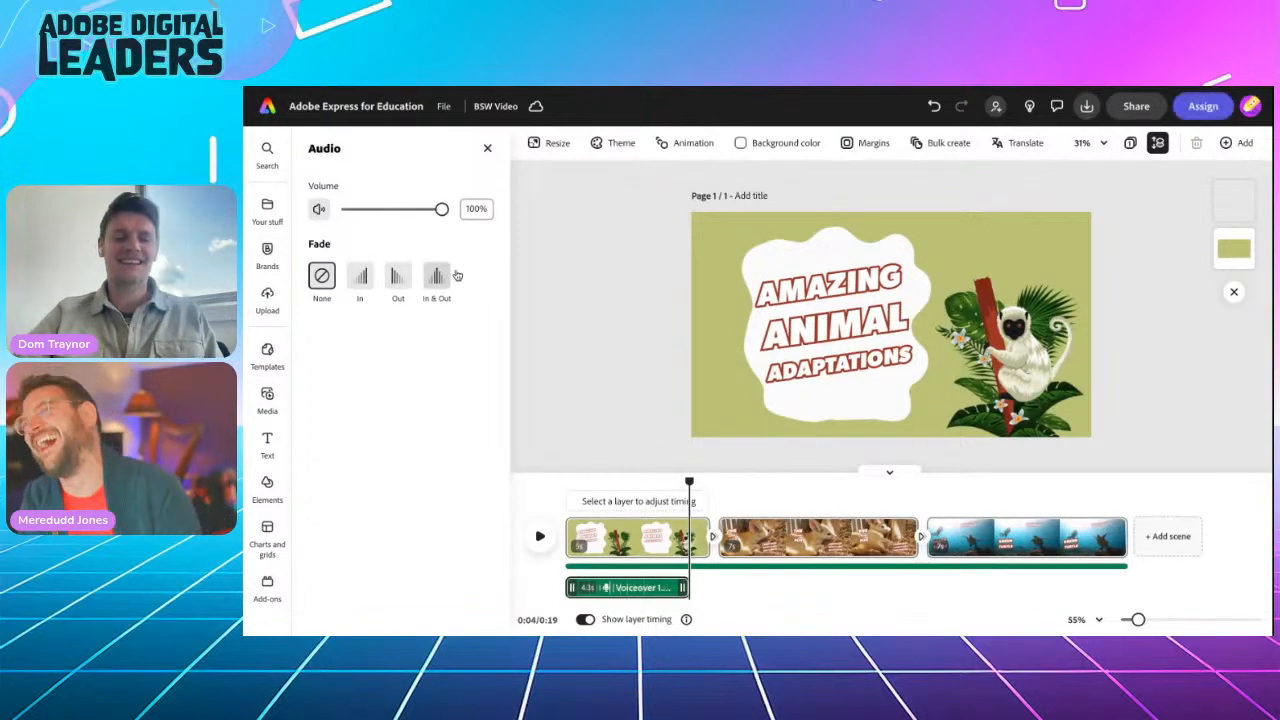
Step: Play the opening with the new voiceover, pause, and select the Lofi Study Beat Hiphop track
drag(691, 482, 566, 482)
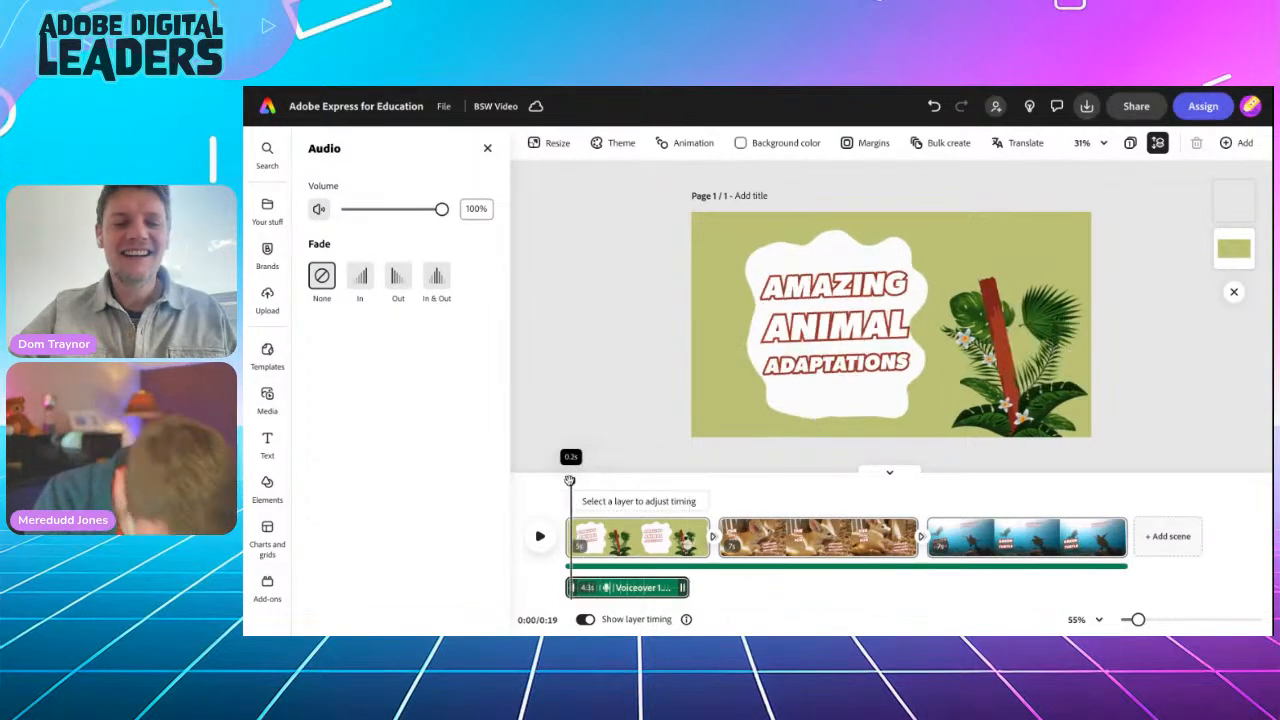
click(539, 538)
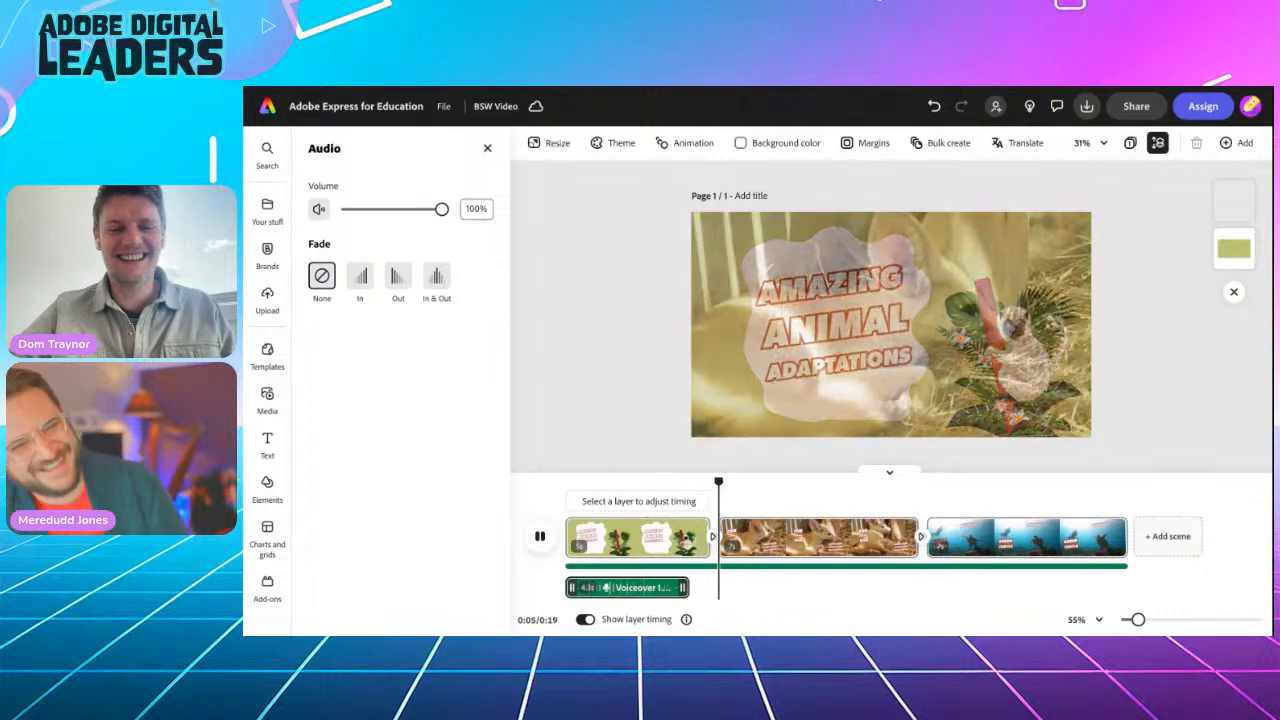
key(space)
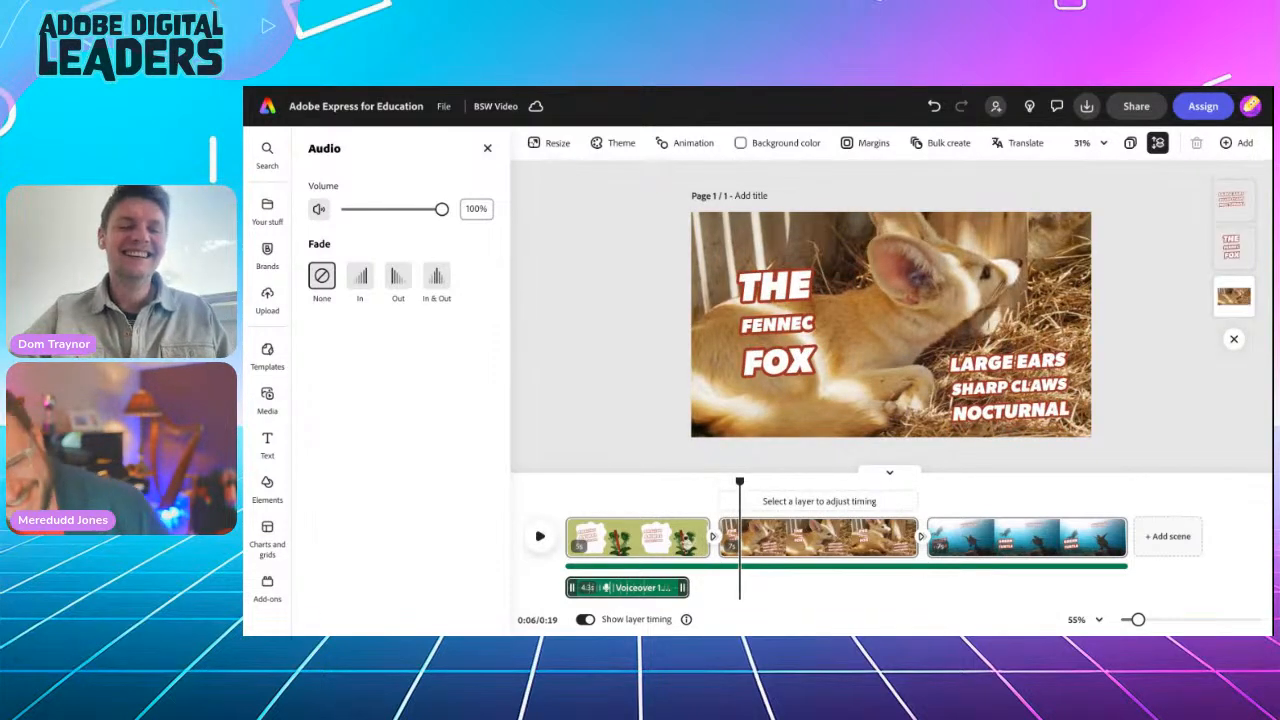
click(617, 567)
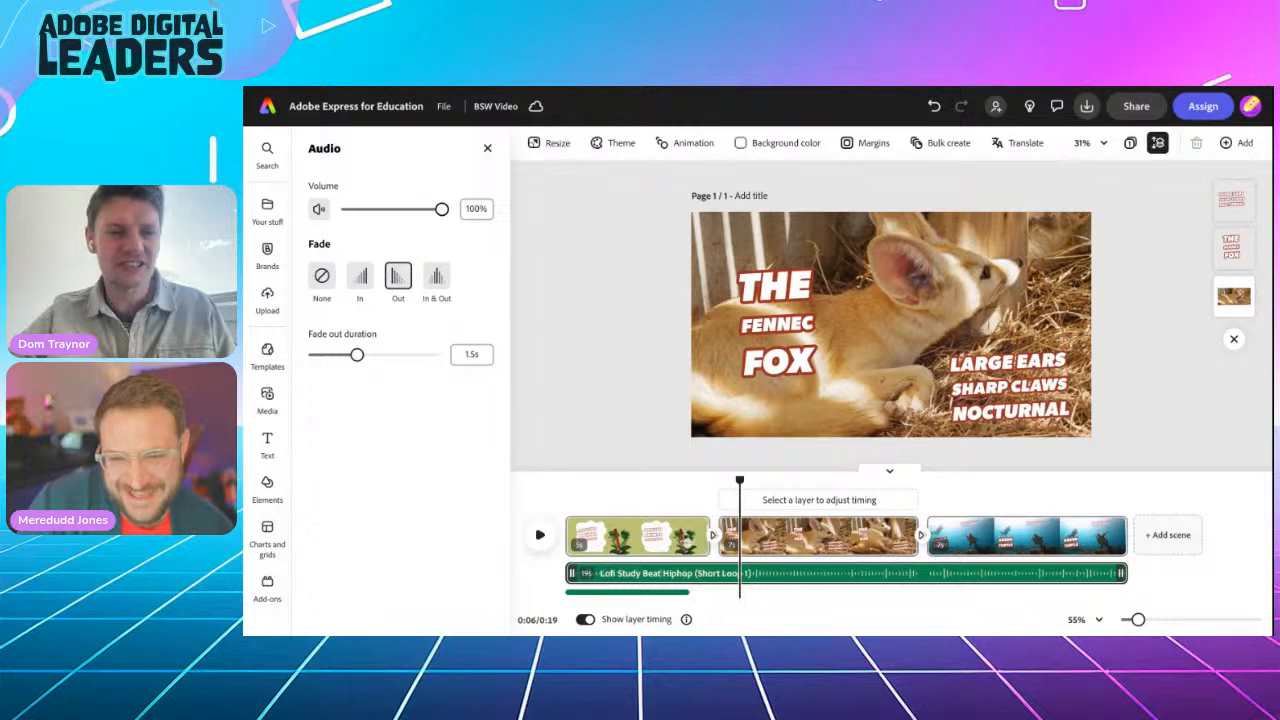
Step: Lower the lofi music to 24% volume, check playback, and lengthen the fennec fox scene
drag(441, 209, 369, 213)
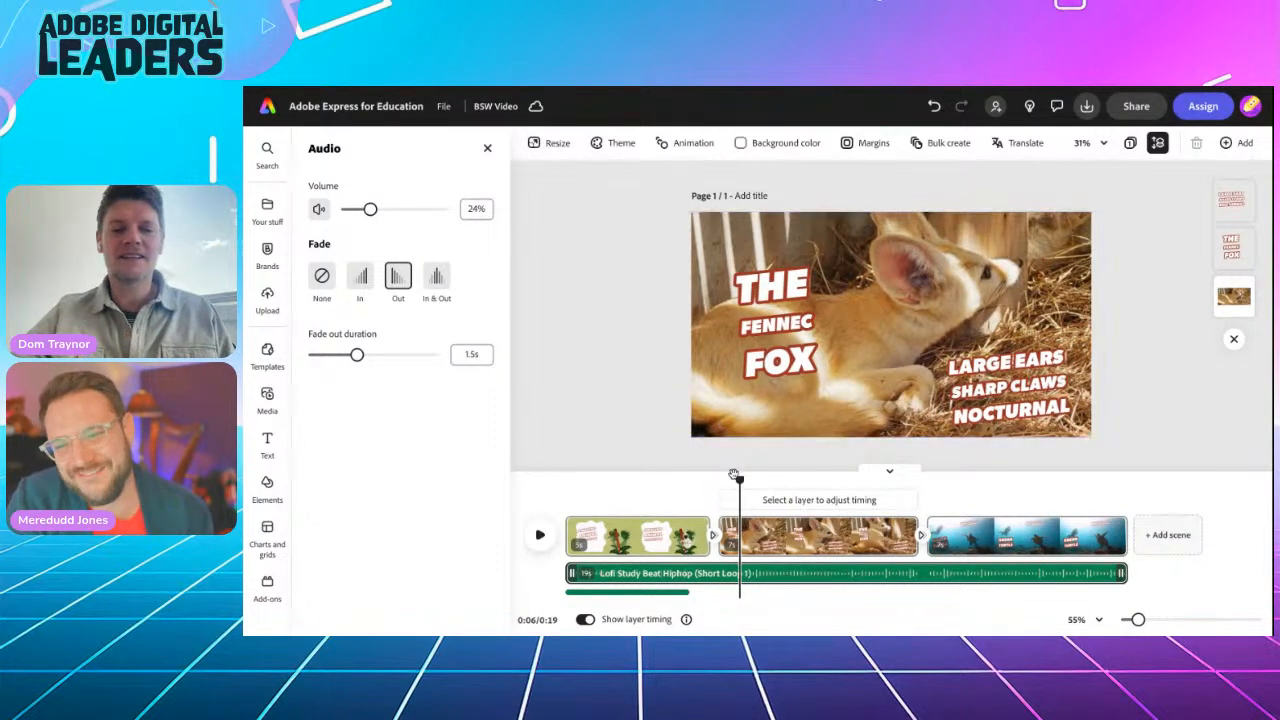
drag(740, 480, 556, 490)
click(540, 535)
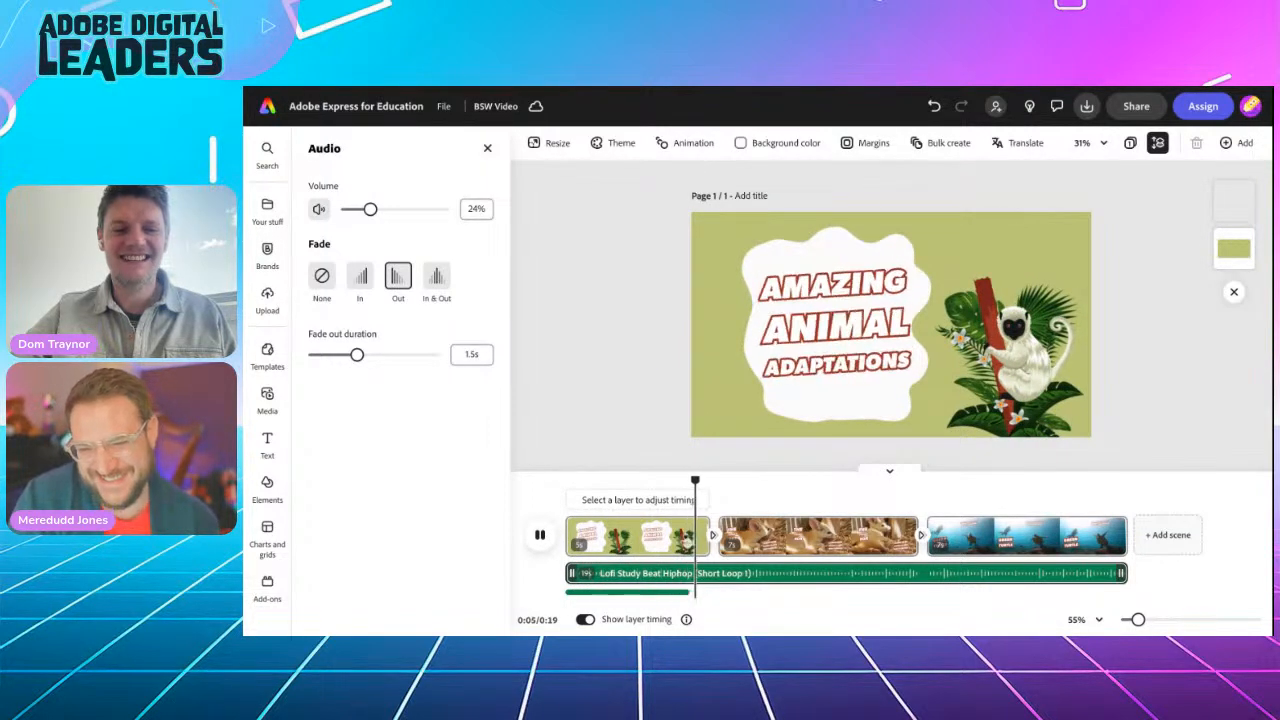
key(space)
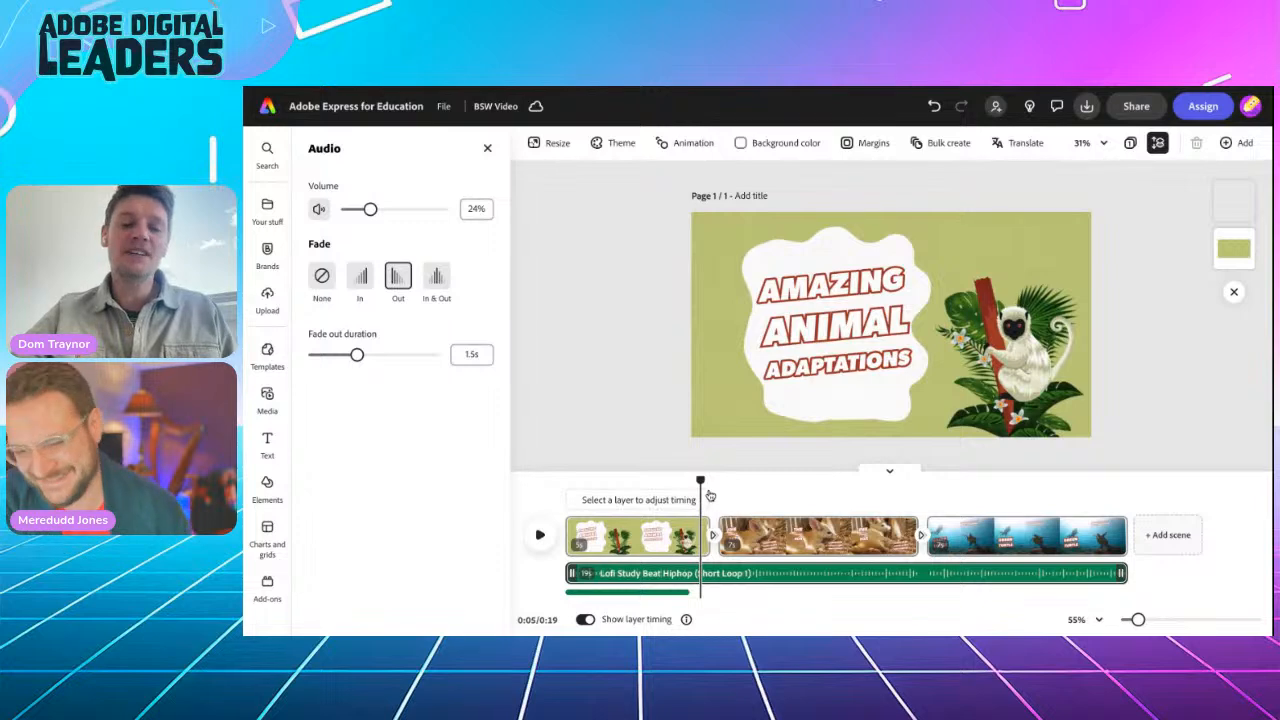
drag(702, 481, 718, 479)
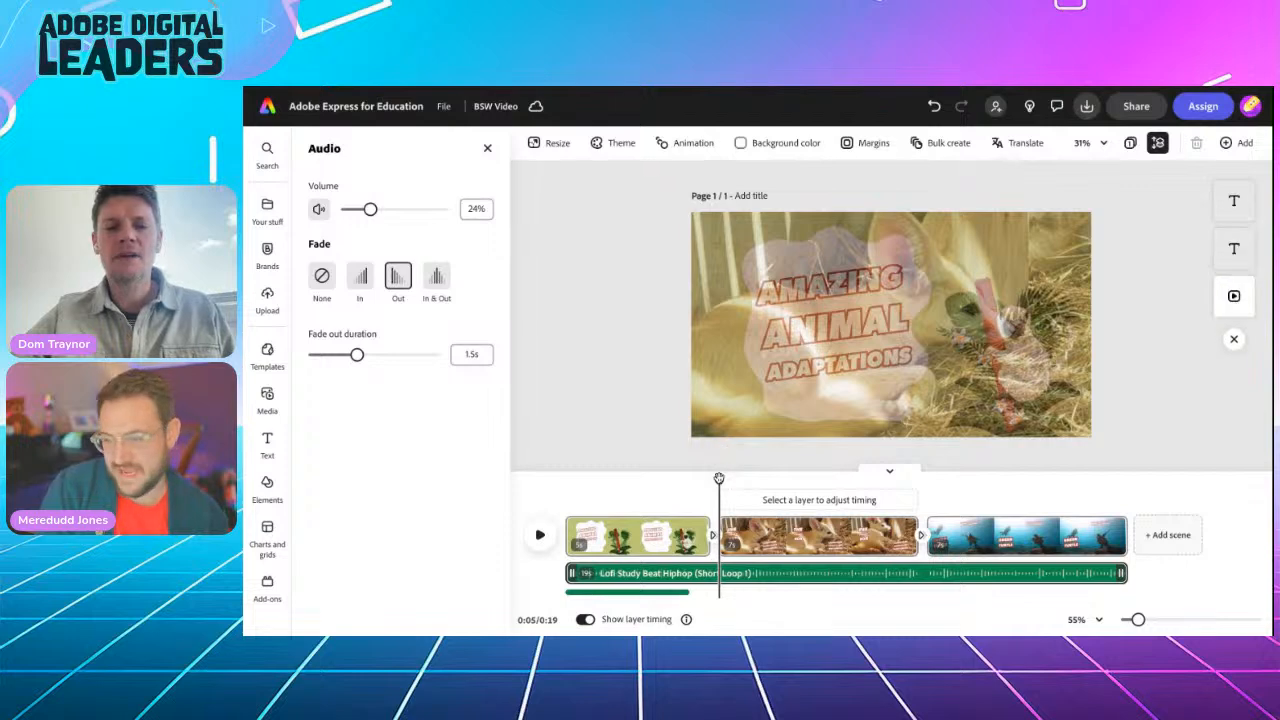
mouse_move(916, 538)
mouse_down()
mouse_move(1086, 537)
mouse_move(850, 537)
mouse_move(966, 537)
mouse_move(937, 535)
mouse_up()
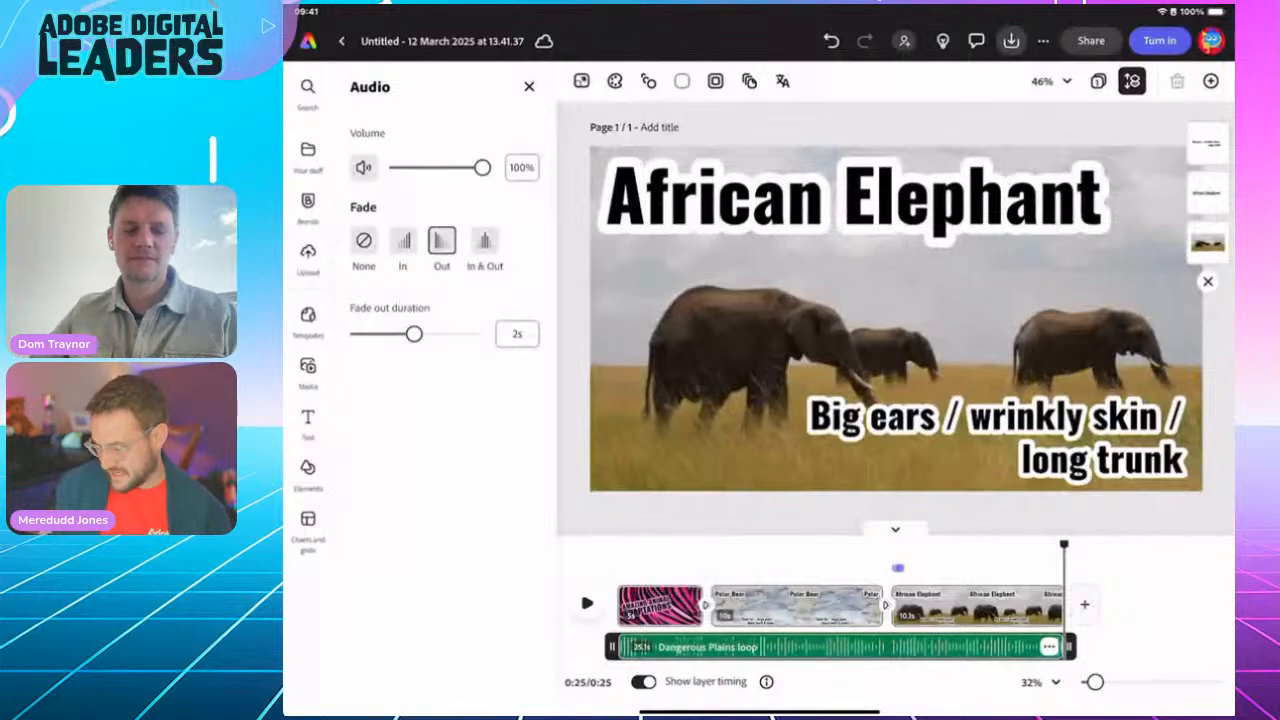
Step: Scrub back to the Polar Bear scene and start a voiceover recording from the audio options
drag(1063, 544, 716, 544)
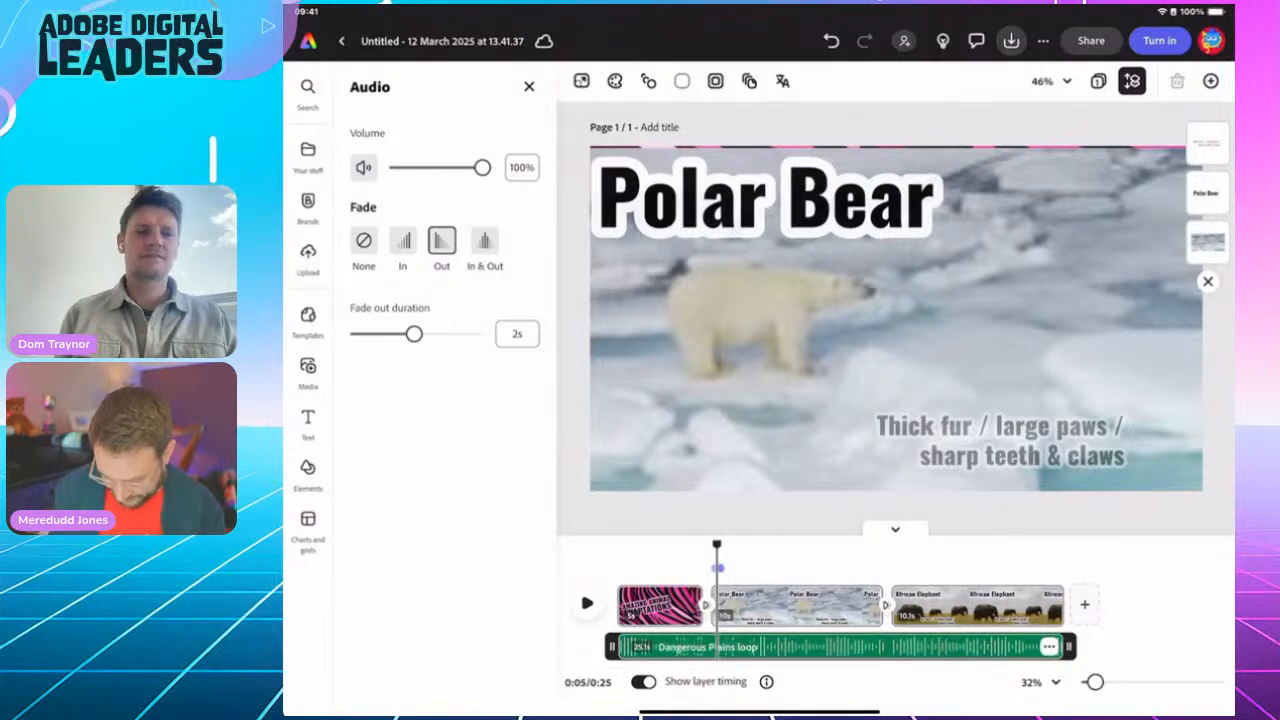
click(529, 87)
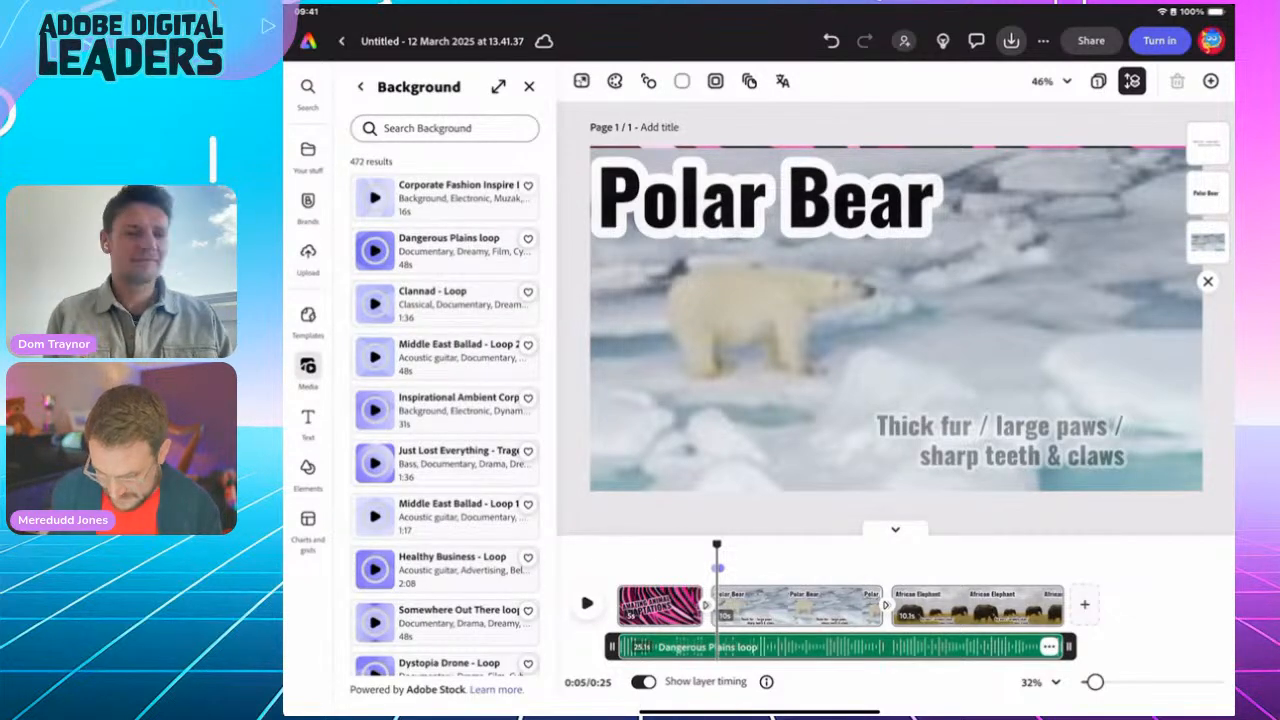
click(360, 87)
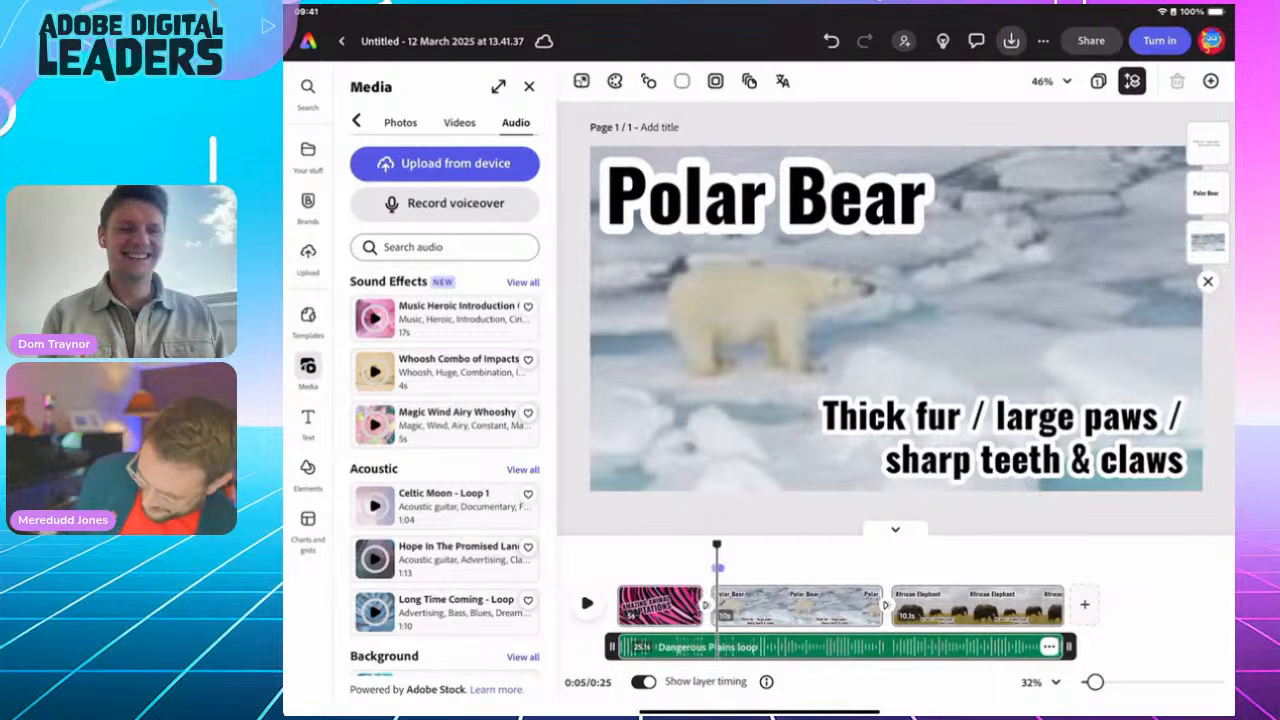
click(445, 204)
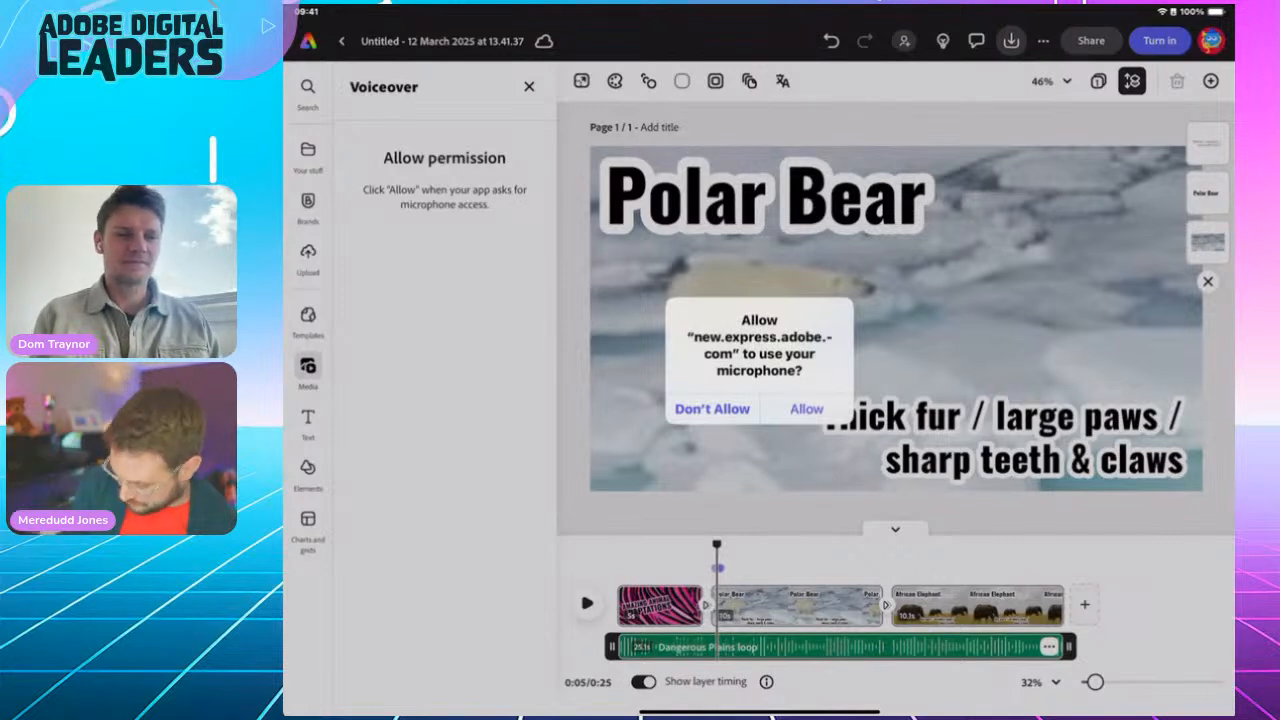
Step: Allow microphone access so the 10.9-second 'Voiceover 1.wav' can be recorded onto the timeline
click(807, 409)
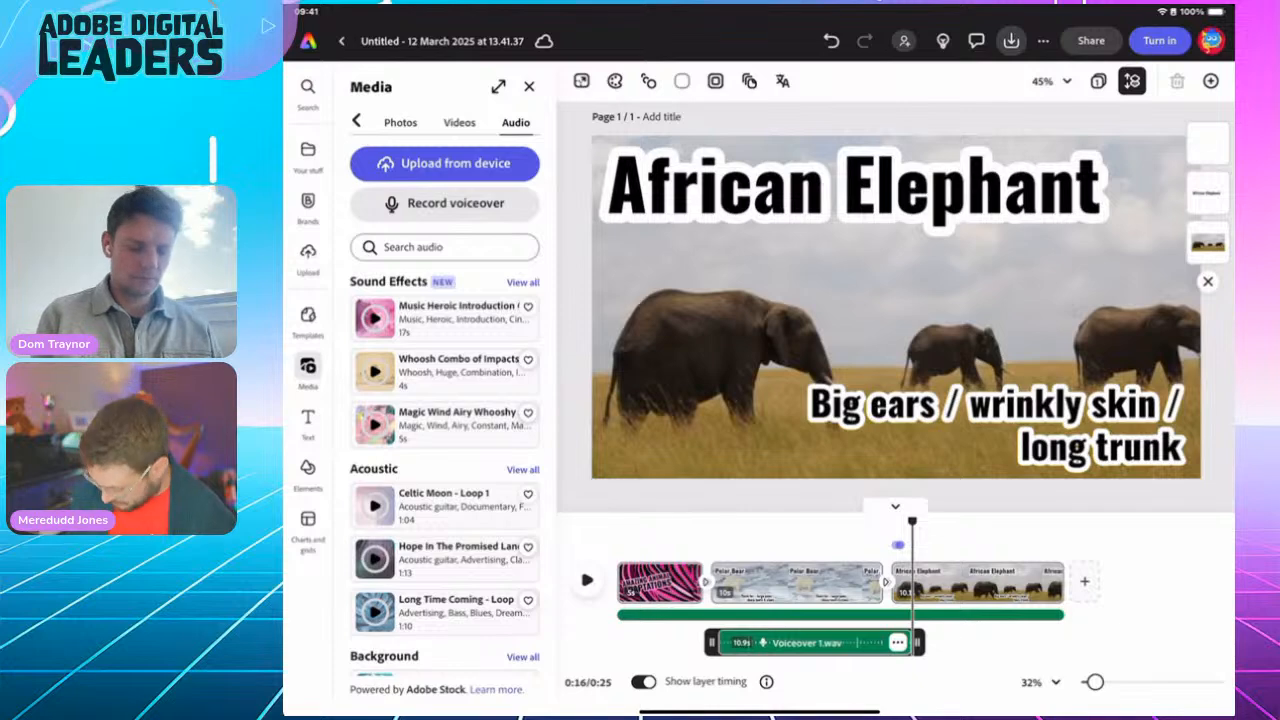
Step: Stretch the Polar Bear scene to 12.5 seconds, making the video 28 seconds, and check the transition
click(808, 582)
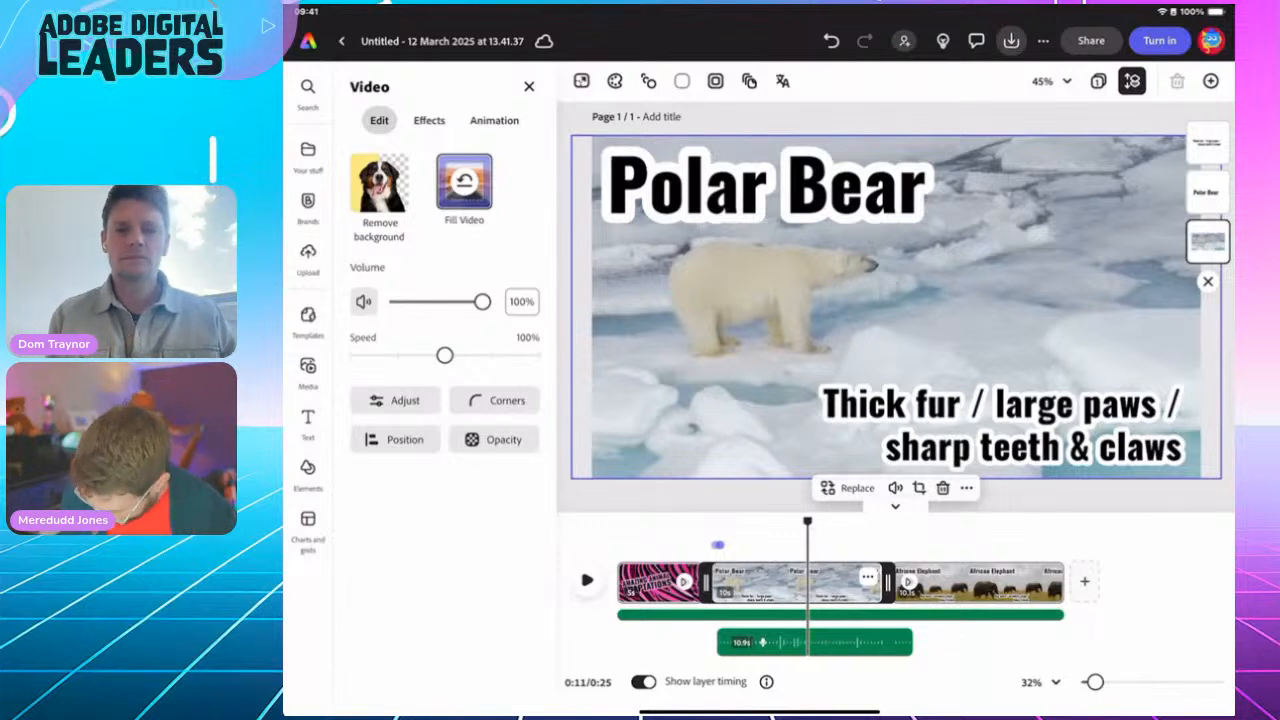
drag(888, 582, 932, 582)
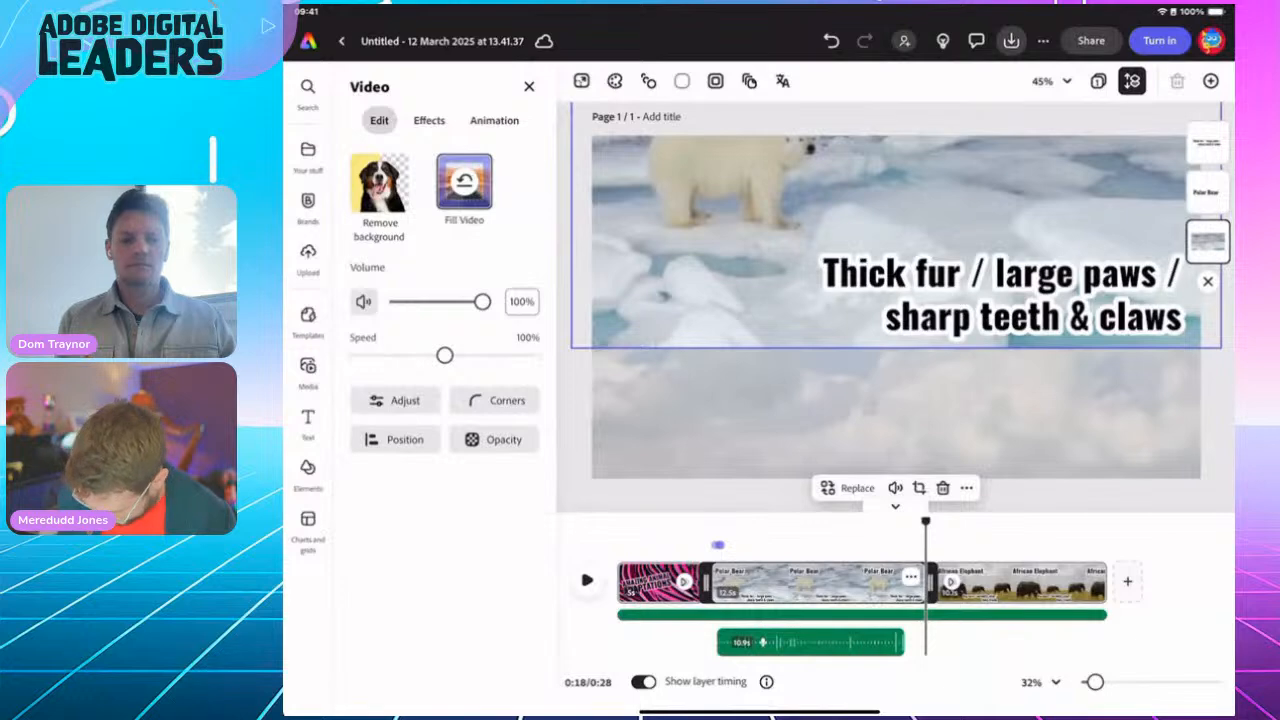
drag(926, 521, 711, 521)
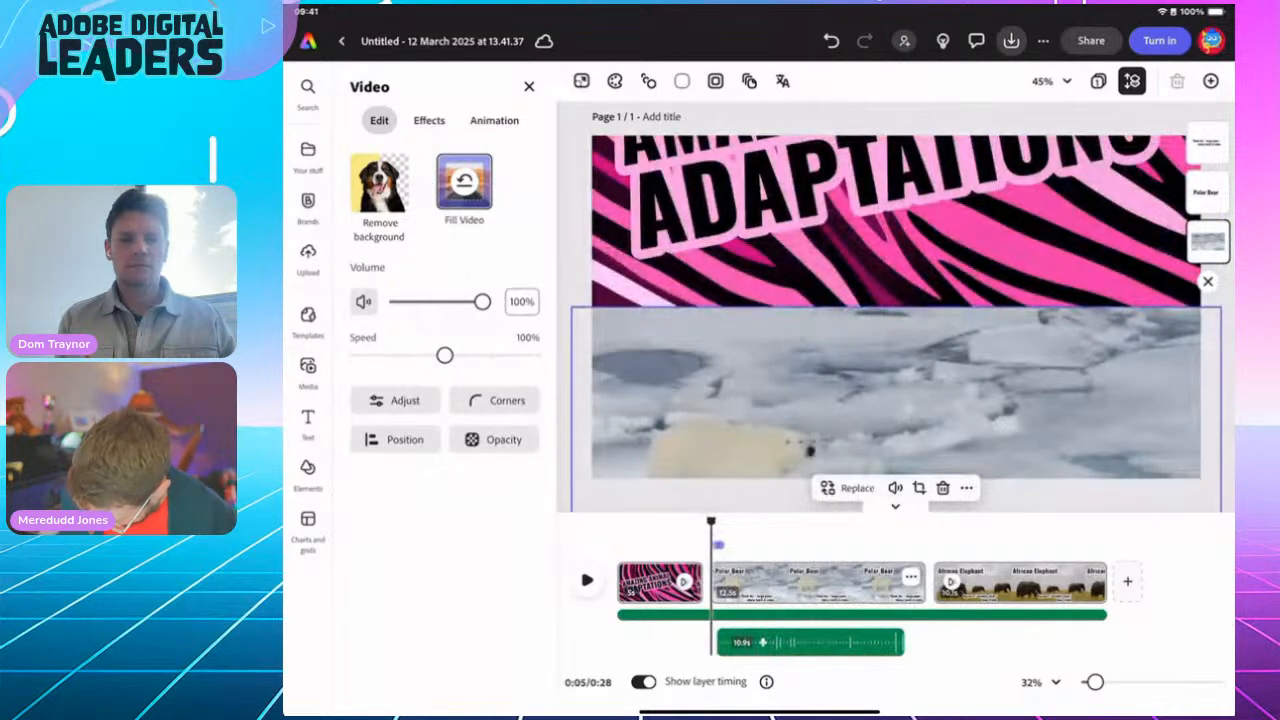
click(921, 615)
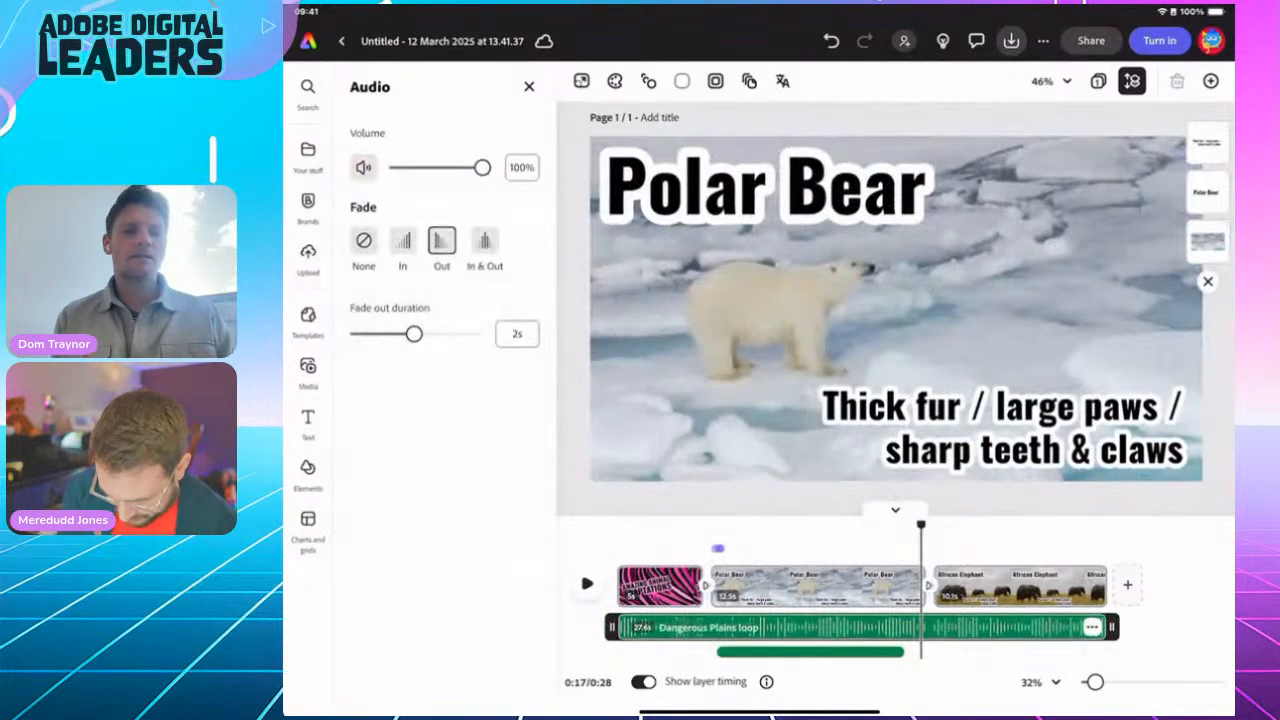
Step: Lower the Dangerous Plains loop music to 13% volume and play from the title to check the balance
drag(482, 167, 409, 167)
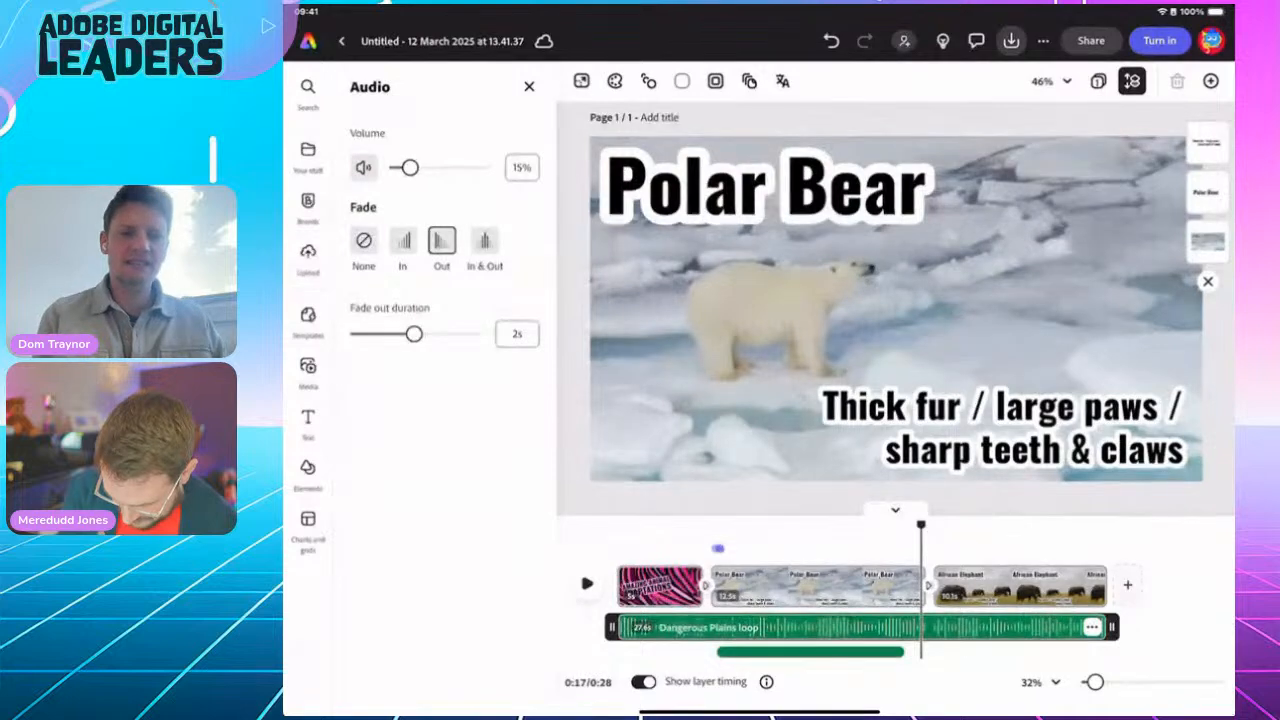
drag(921, 524, 682, 524)
click(587, 584)
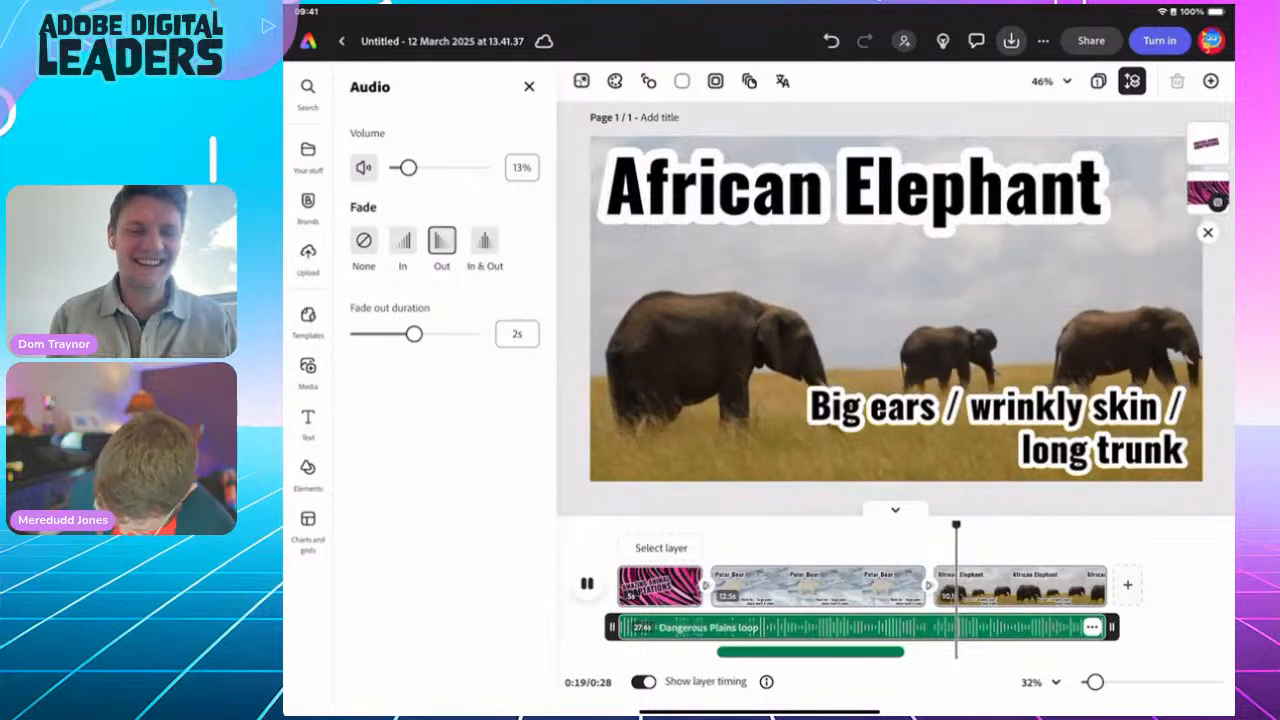
click(587, 584)
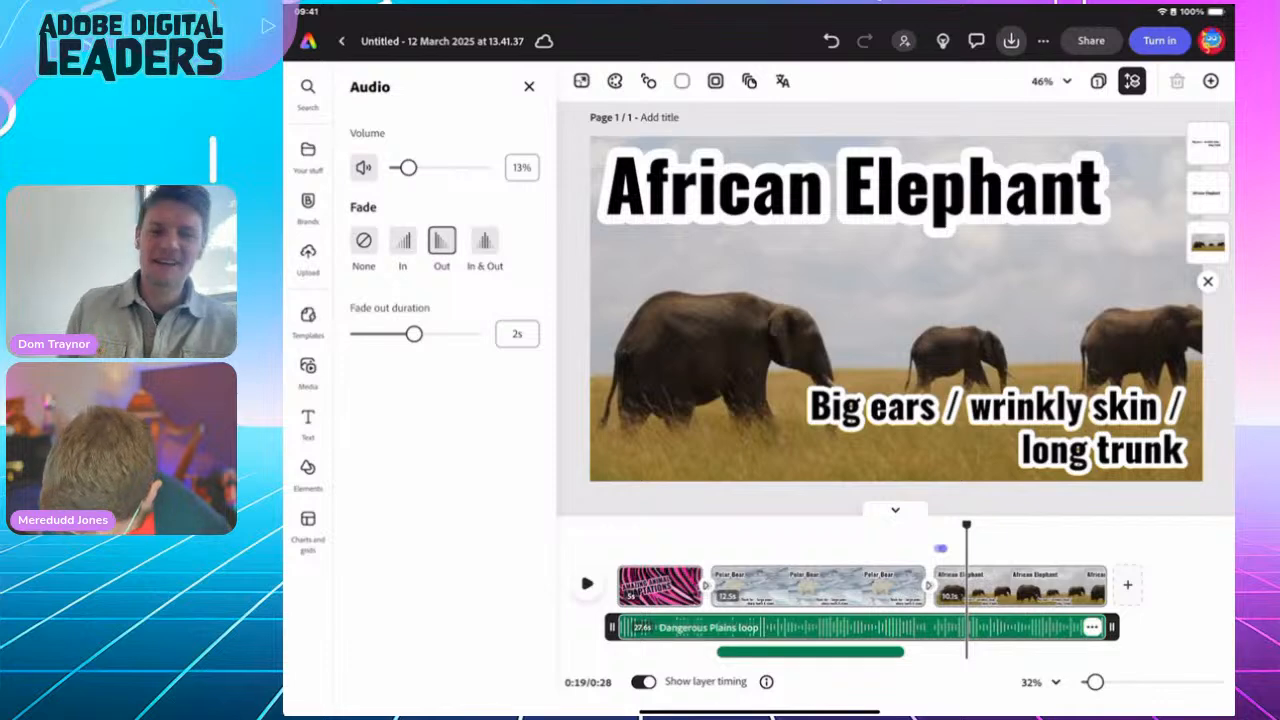
drag(966, 525, 820, 525)
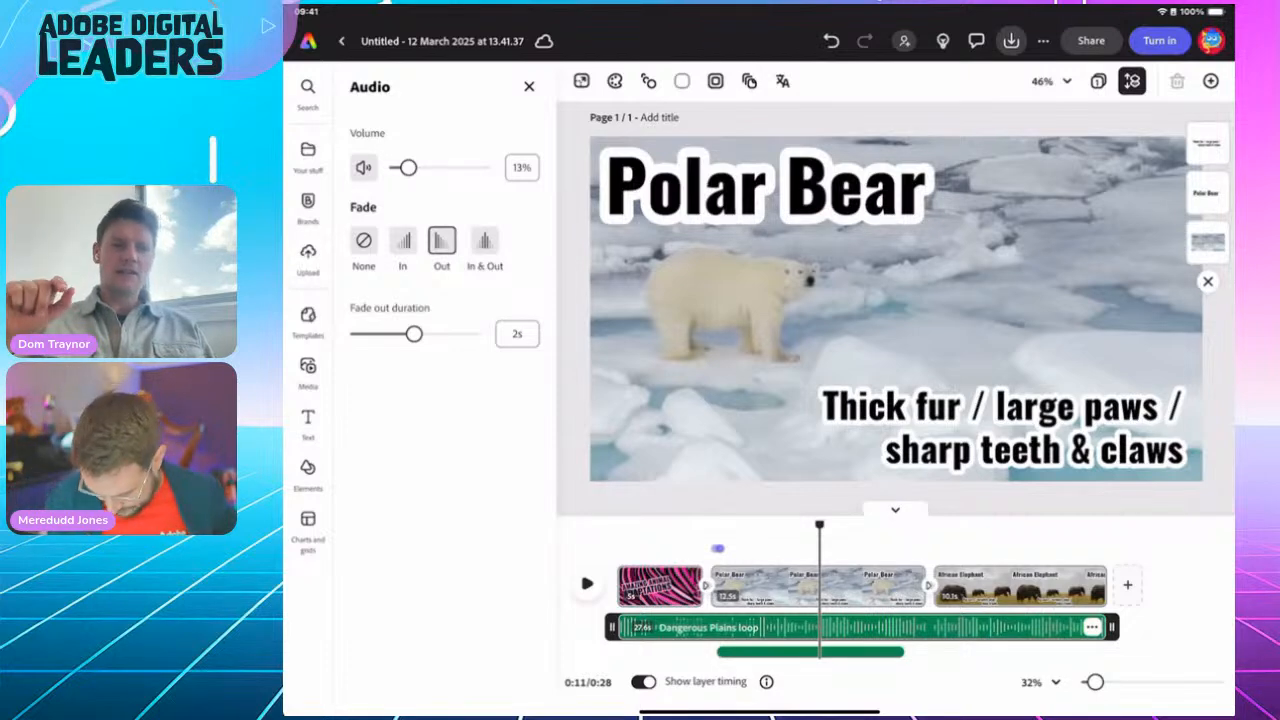
Step: Open and close the Polar Bear scene's ••• options unchanged, then scrub ahead to the African Elephant scene
click(866, 586)
click(911, 580)
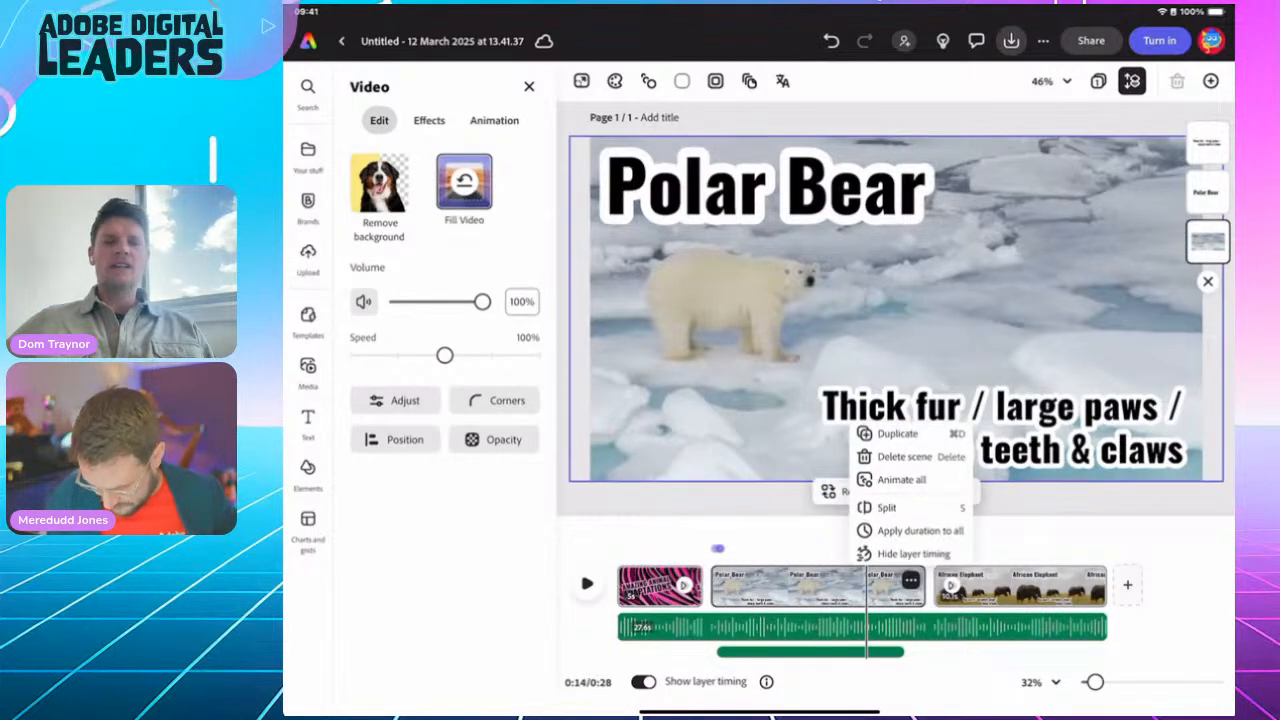
click(911, 580)
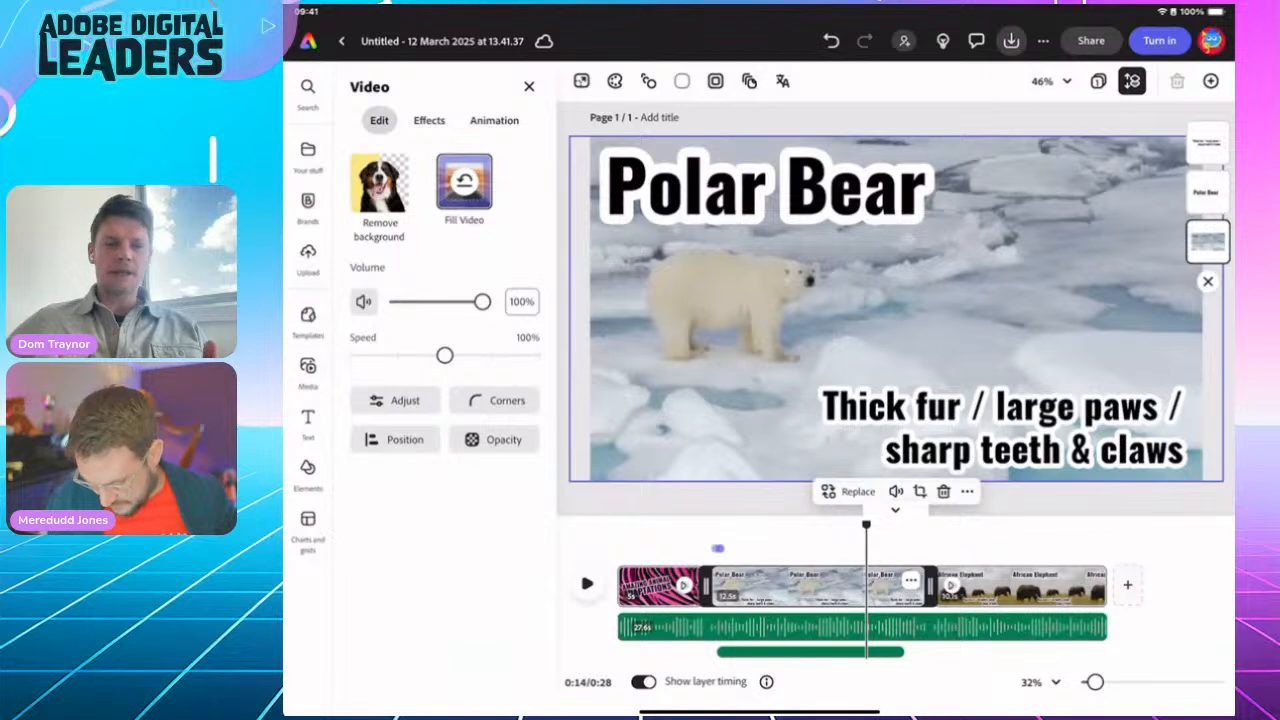
drag(866, 525, 1012, 525)
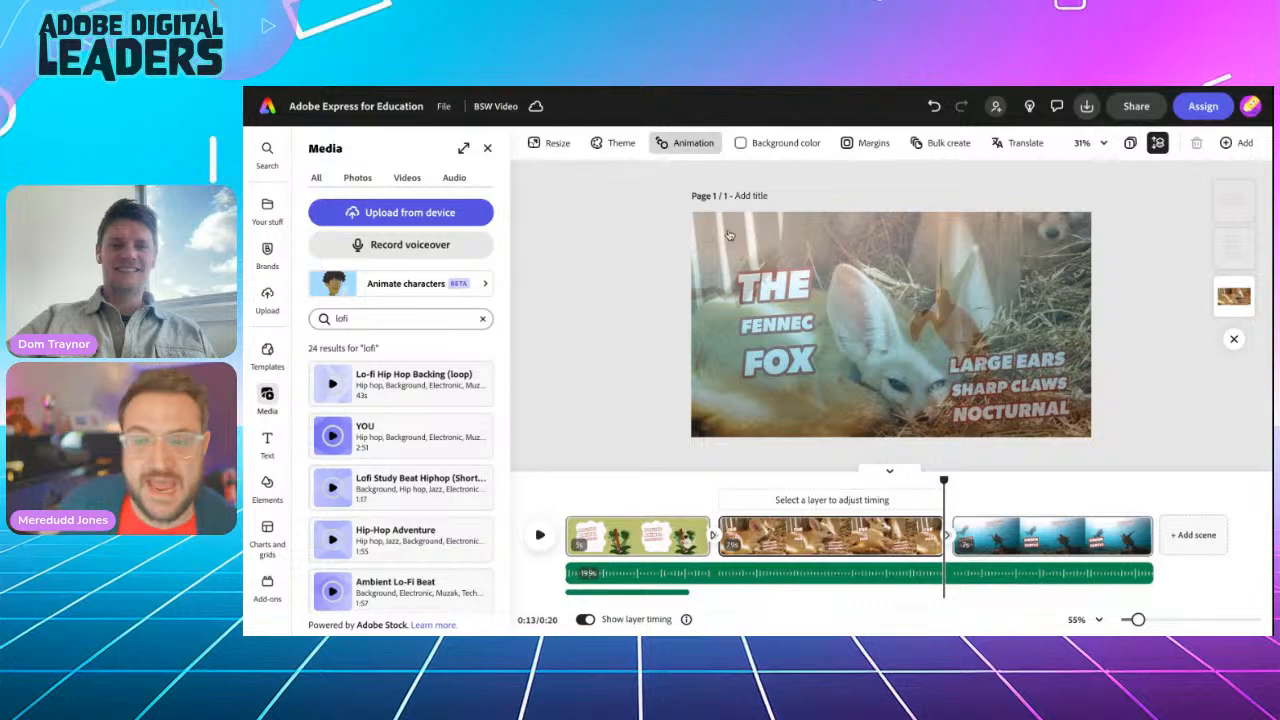
Step: Extend the fennec fox scene so the BSW Video runs 22 seconds, then preview the green turtle scene
drag(943, 482, 737, 449)
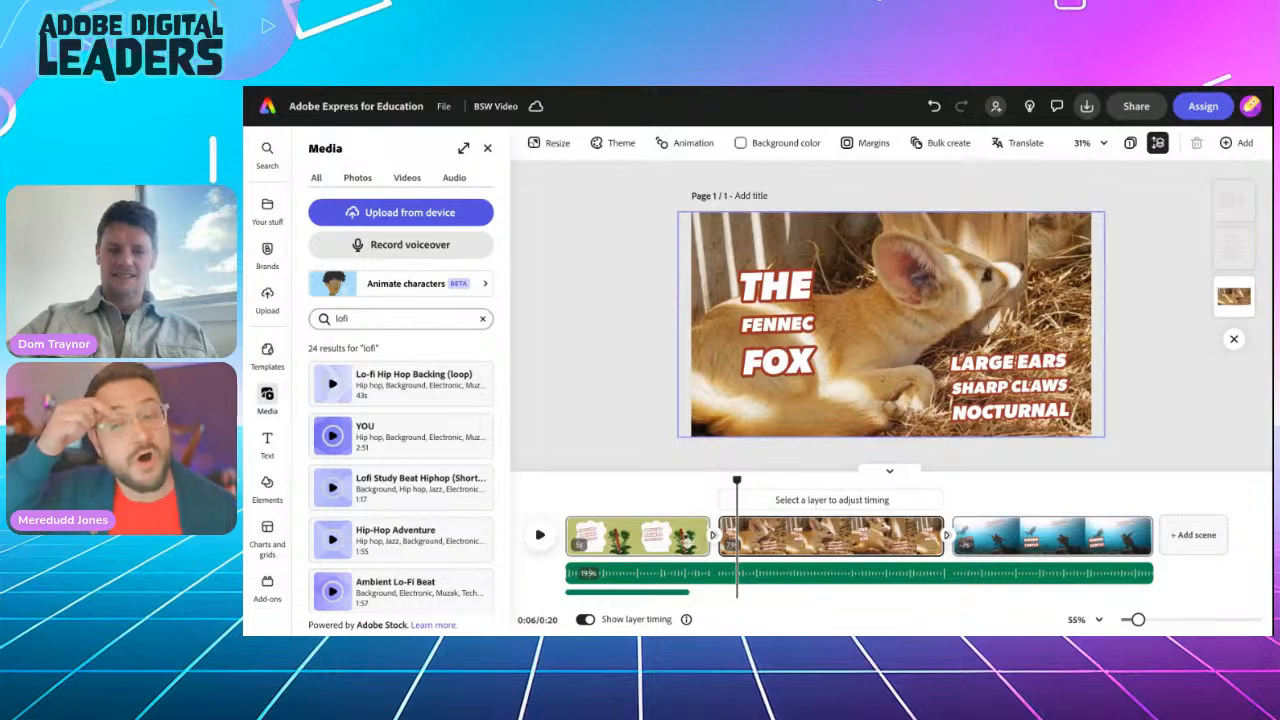
click(903, 541)
drag(943, 536, 1010, 526)
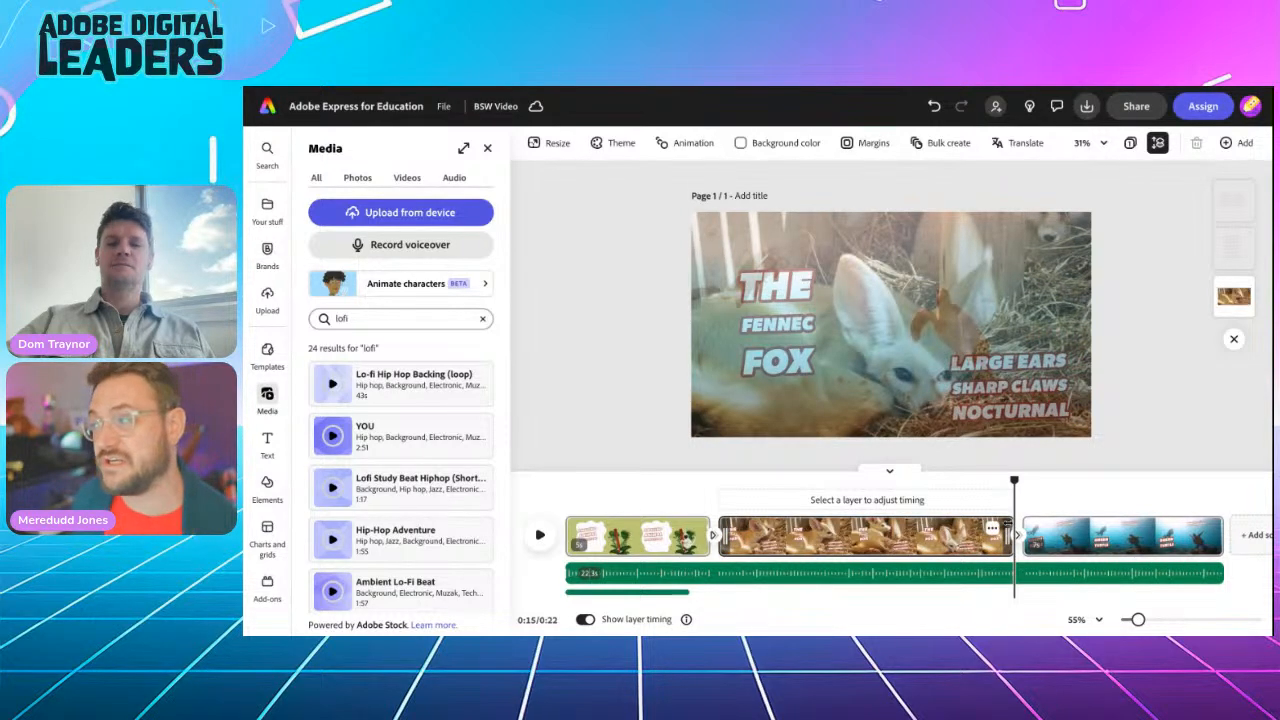
drag(1013, 481, 1060, 481)
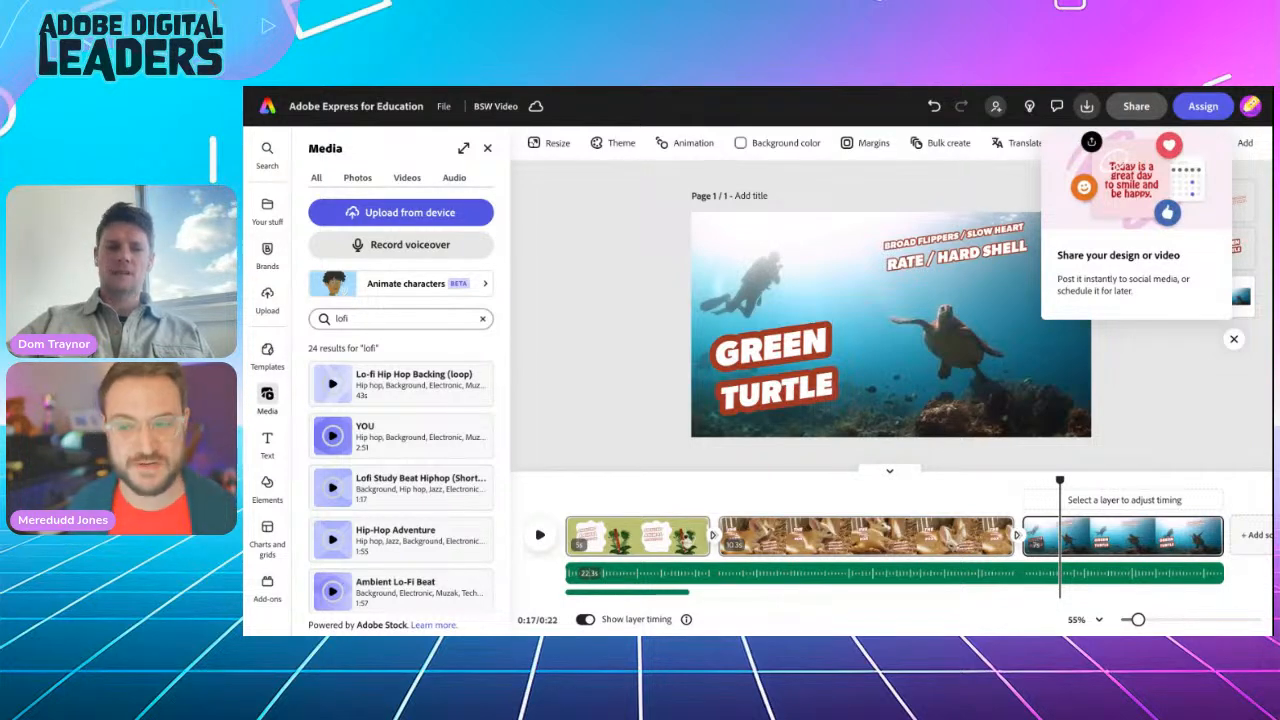
Step: Open the BSW Video's view-only link sharing page, viewable by anyone without sign-in
click(1134, 106)
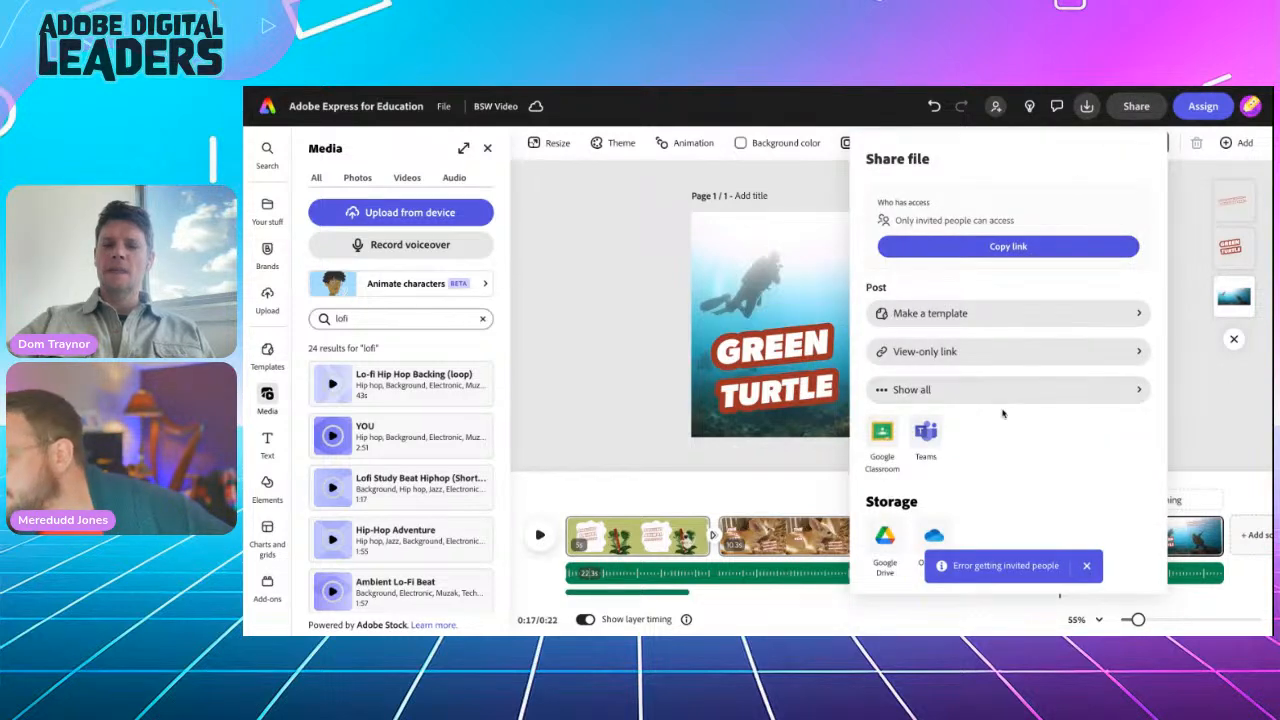
click(966, 352)
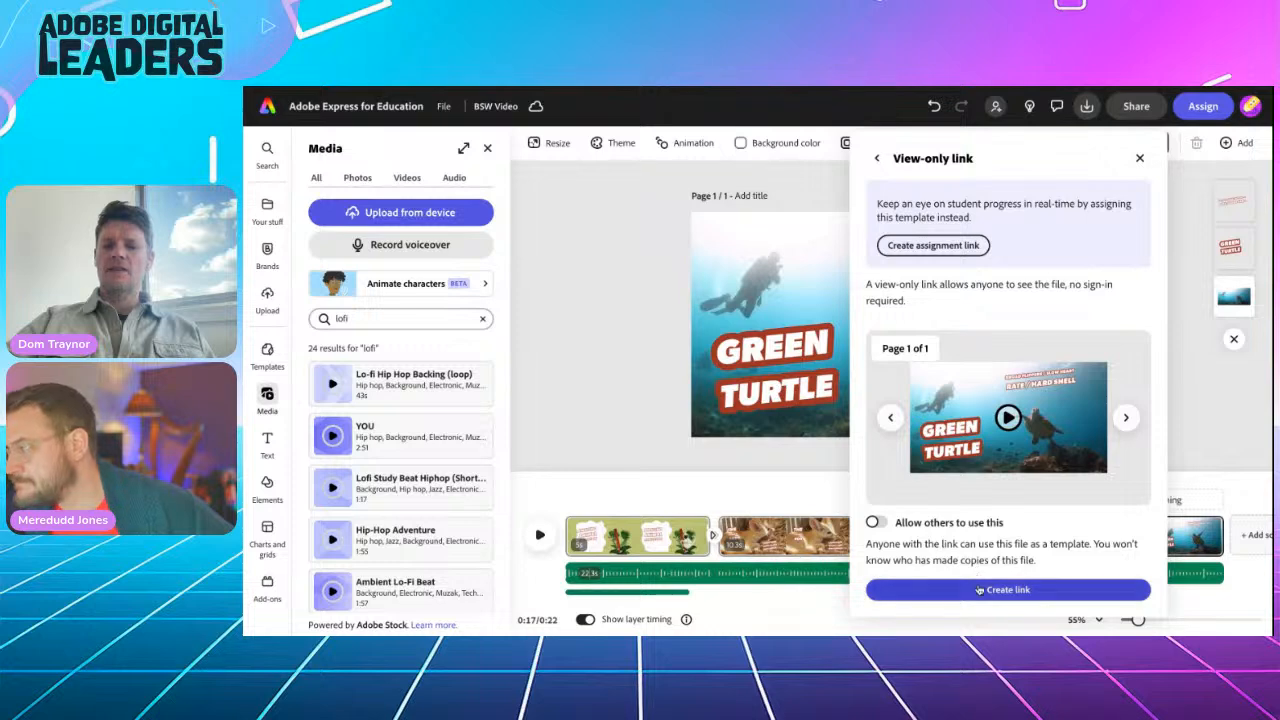
click(877, 158)
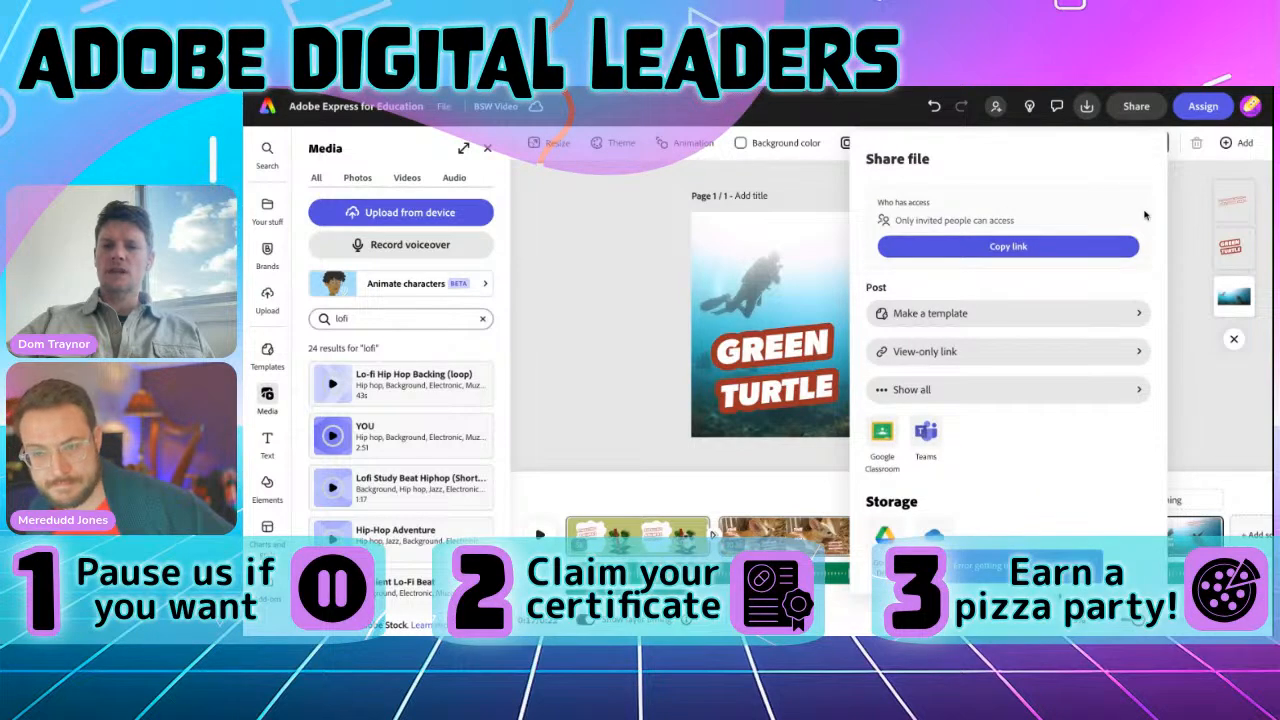
click(1182, 232)
click(1142, 109)
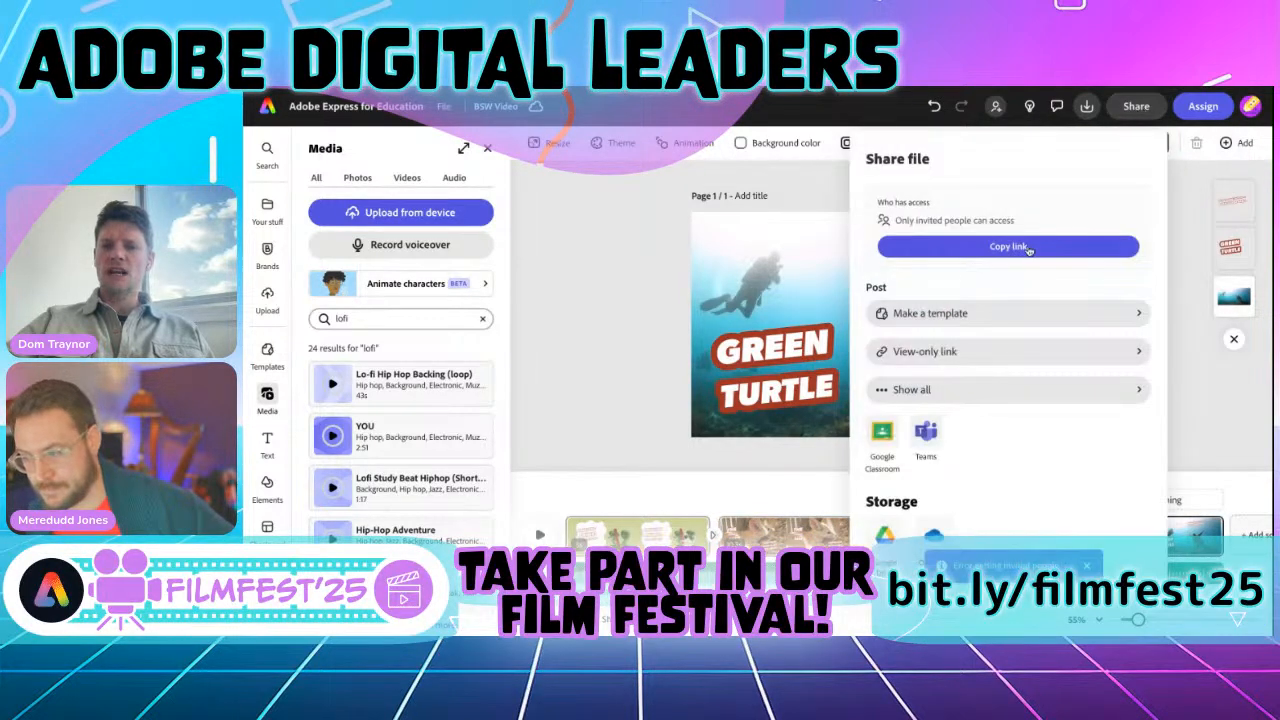
click(948, 354)
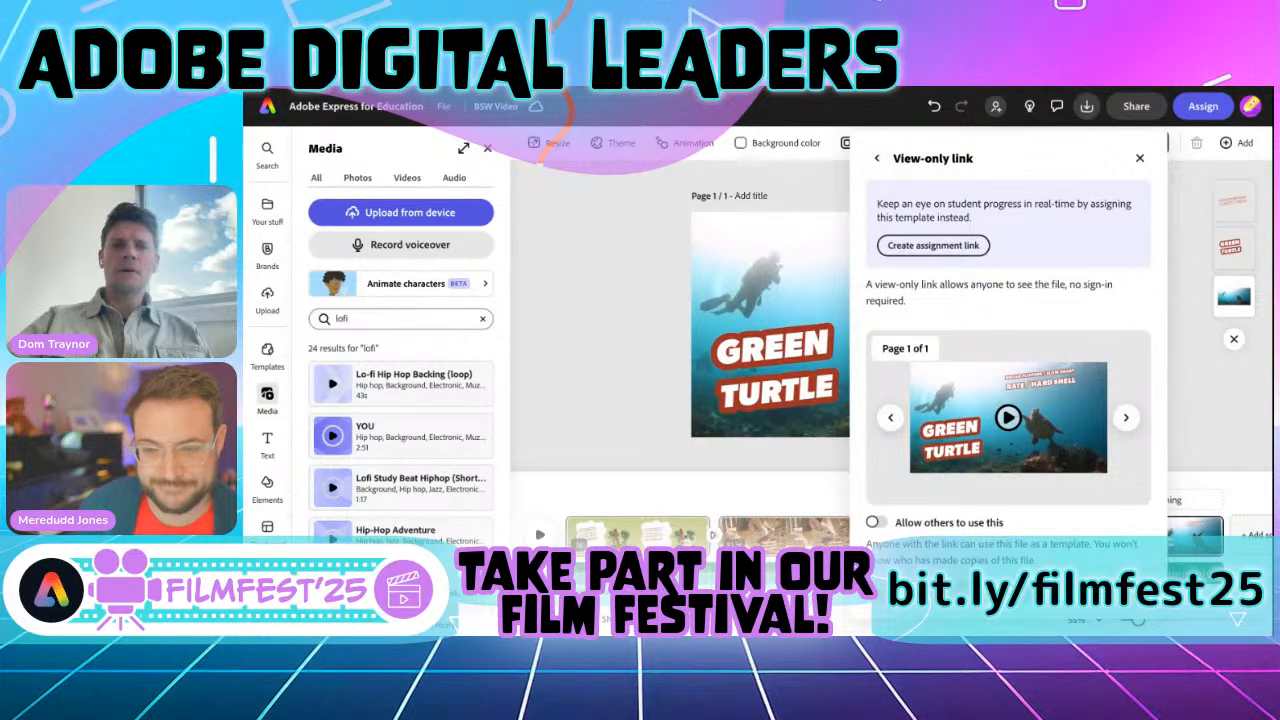
Step: Switch to the challenge instructions tab and scroll to Challenge 1: Video Editing with its submission link
key(ctrl+Tab)
scroll(658, 358, down, 1)
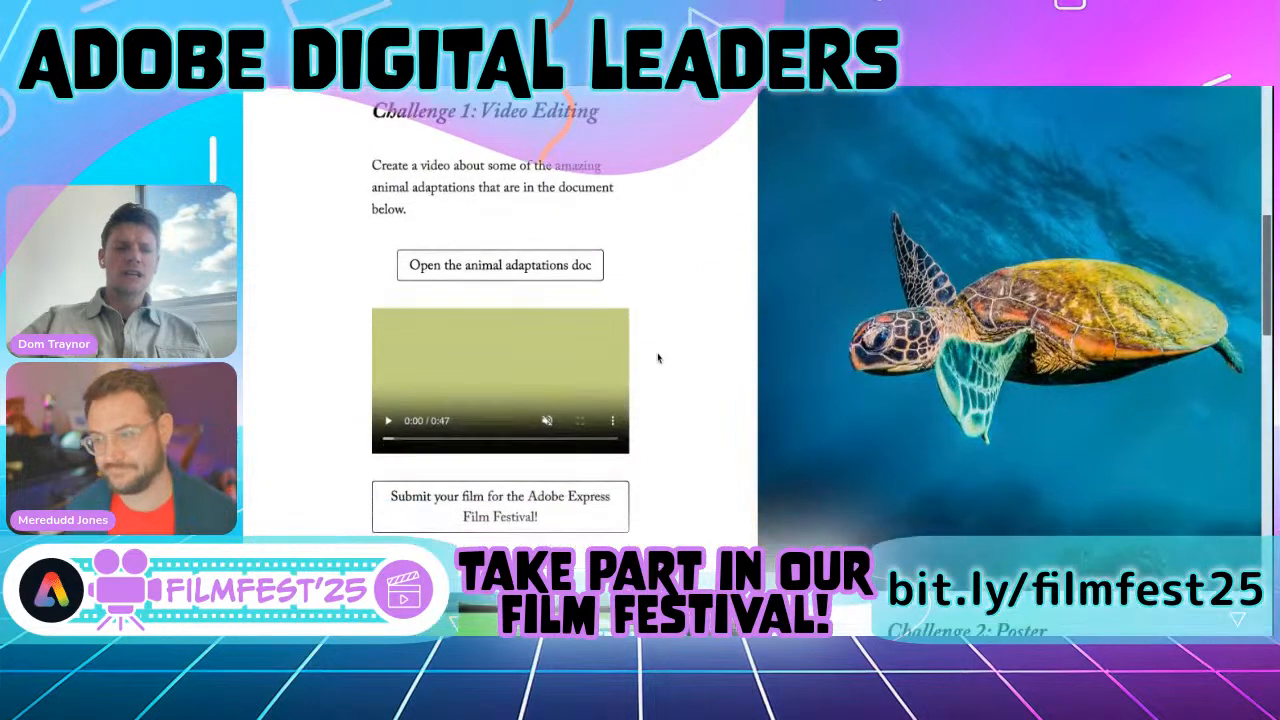
scroll(658, 358, up, 1)
scroll(658, 358, up, 1)
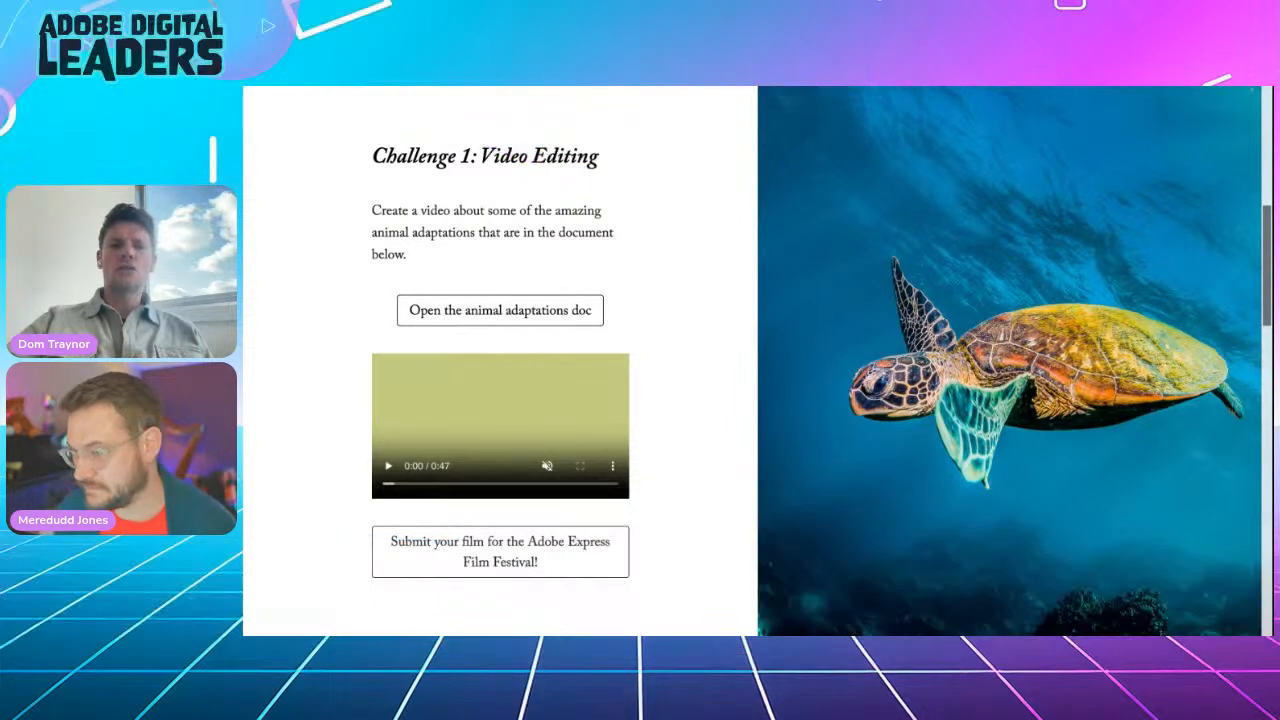
Step: Open the Adobe UK FilmFest'25 submission form, scroll through it, then return to Adobe Express
click(501, 552)
scroll(677, 460, down, 2)
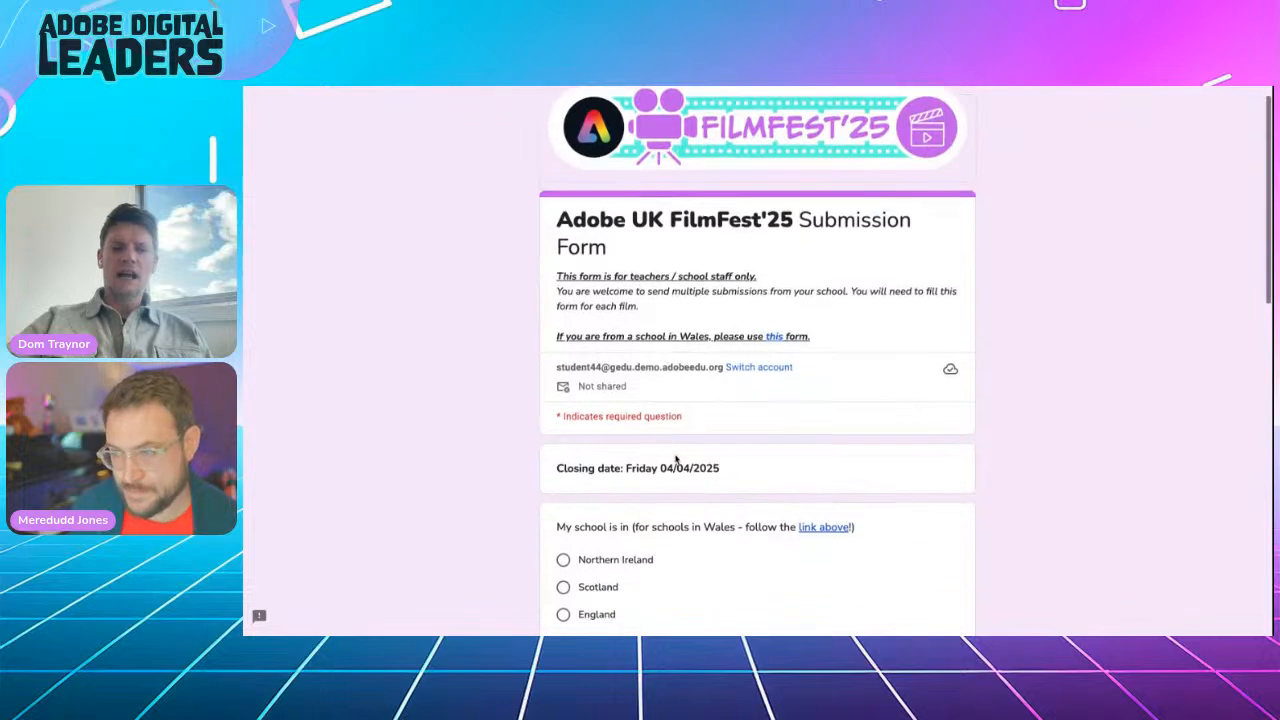
scroll(677, 458, down, 1)
scroll(677, 458, up, 2)
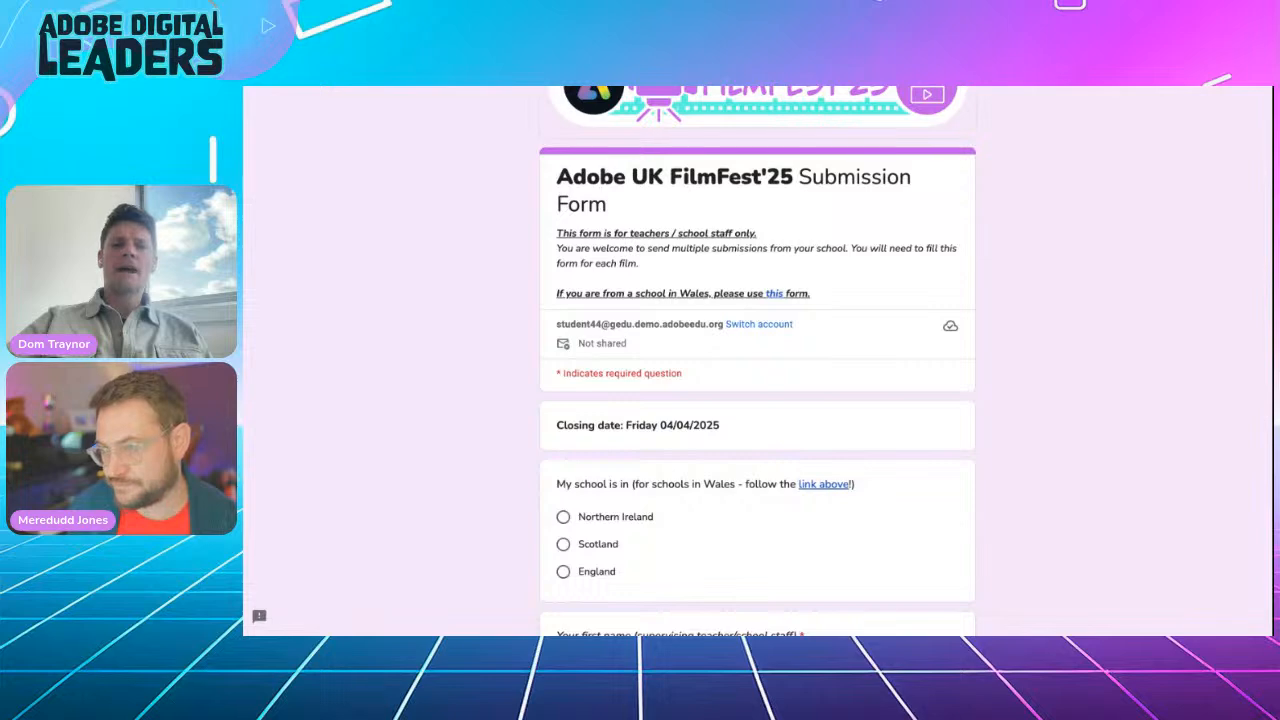
key(ctrl+Tab)
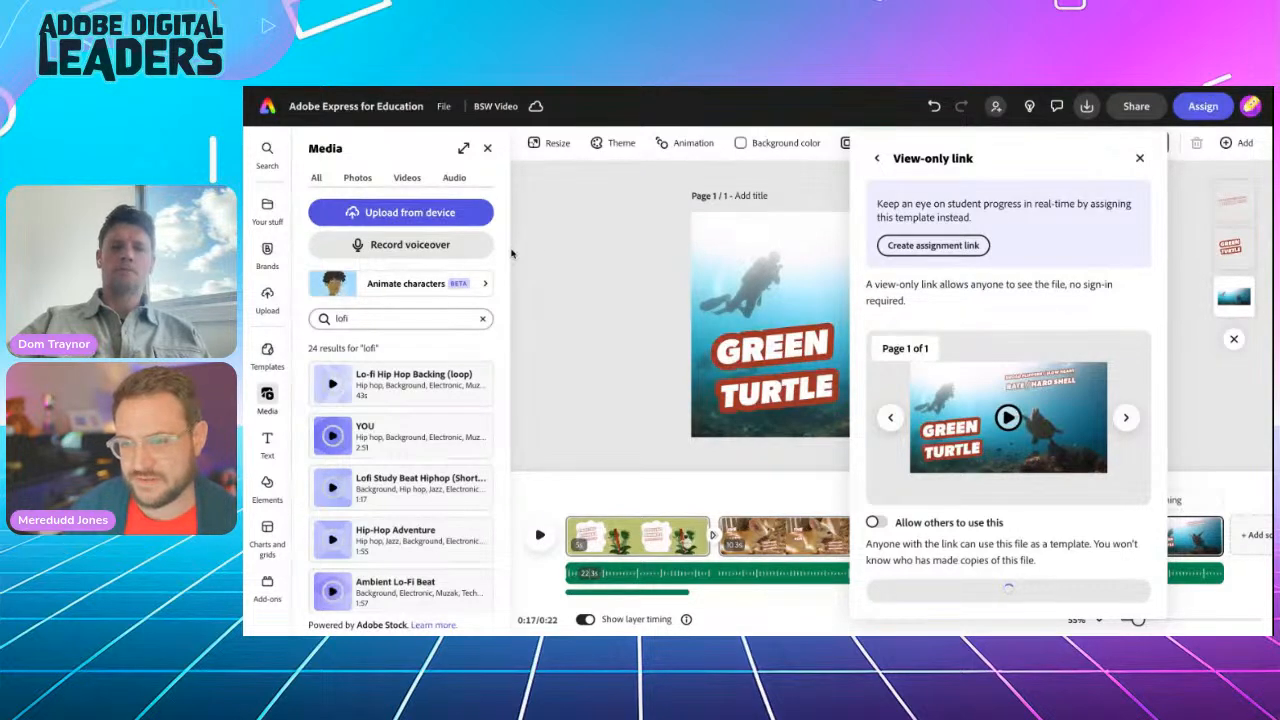
Step: Scroll the challenge page to Challenge 2: Poster Competition, then switch to the animal adaptation notes doc
click(395, 88)
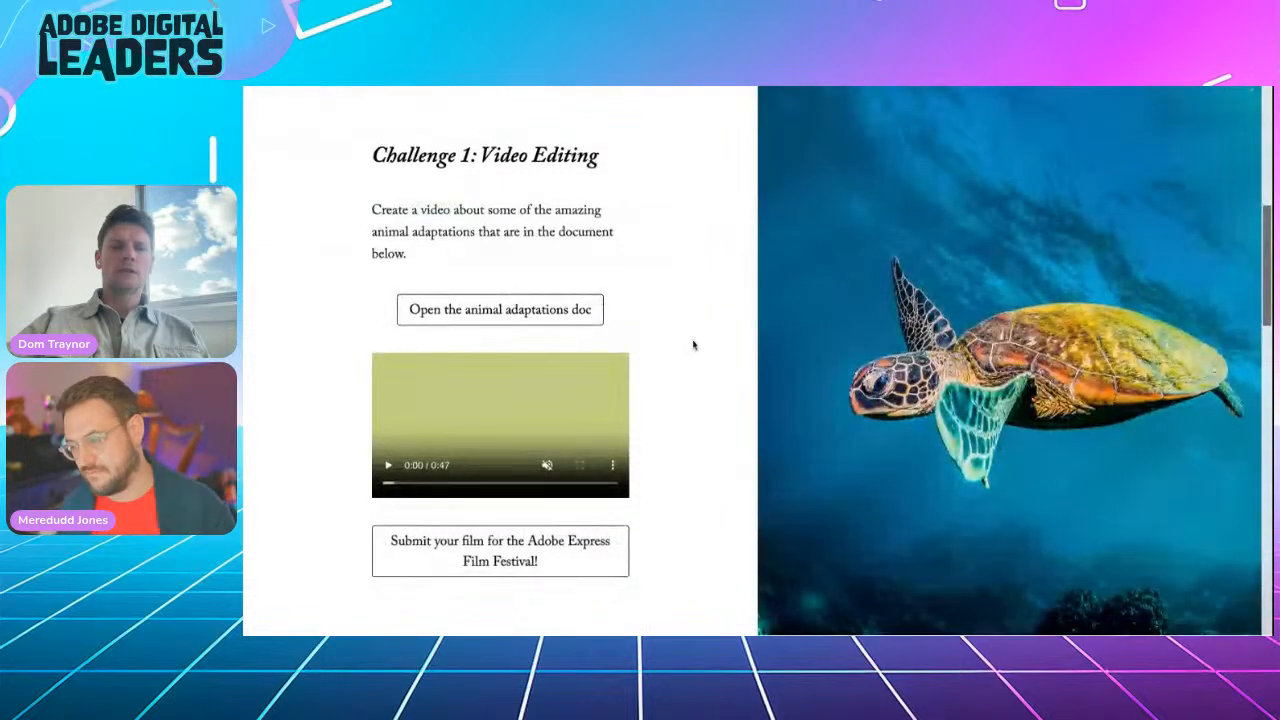
scroll(694, 345, down, 5)
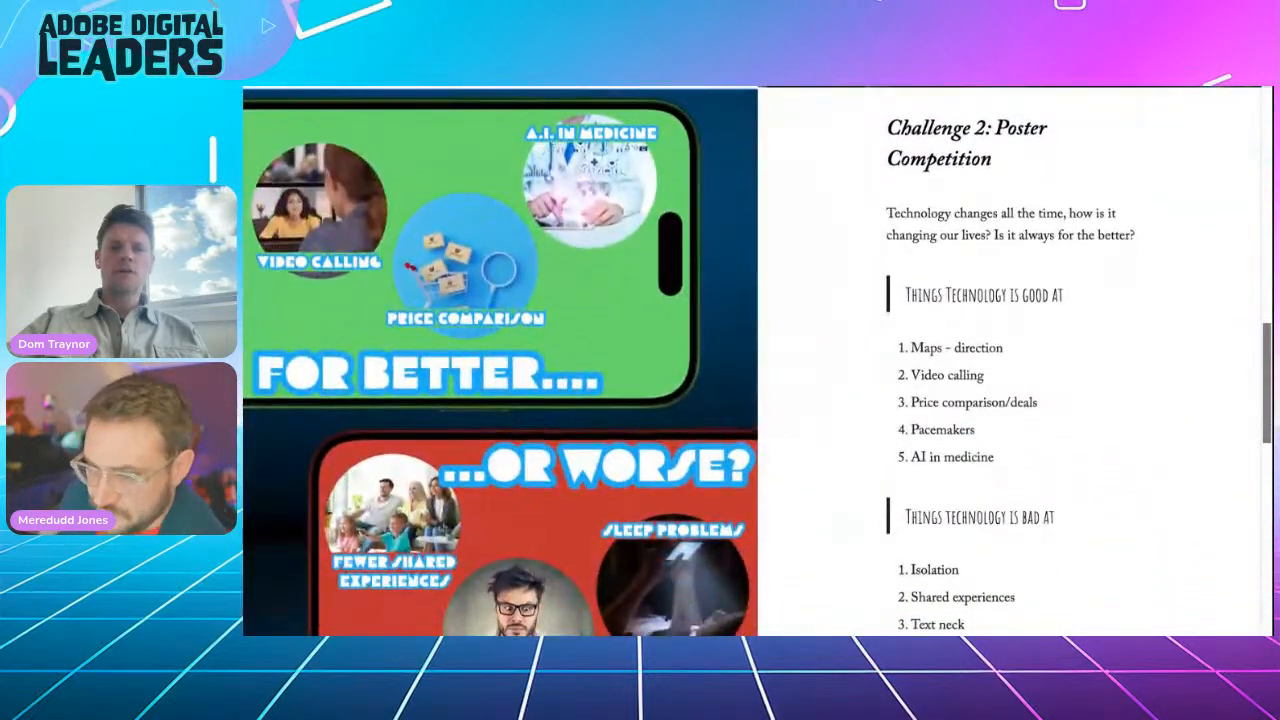
scroll(758, 361, down, 1)
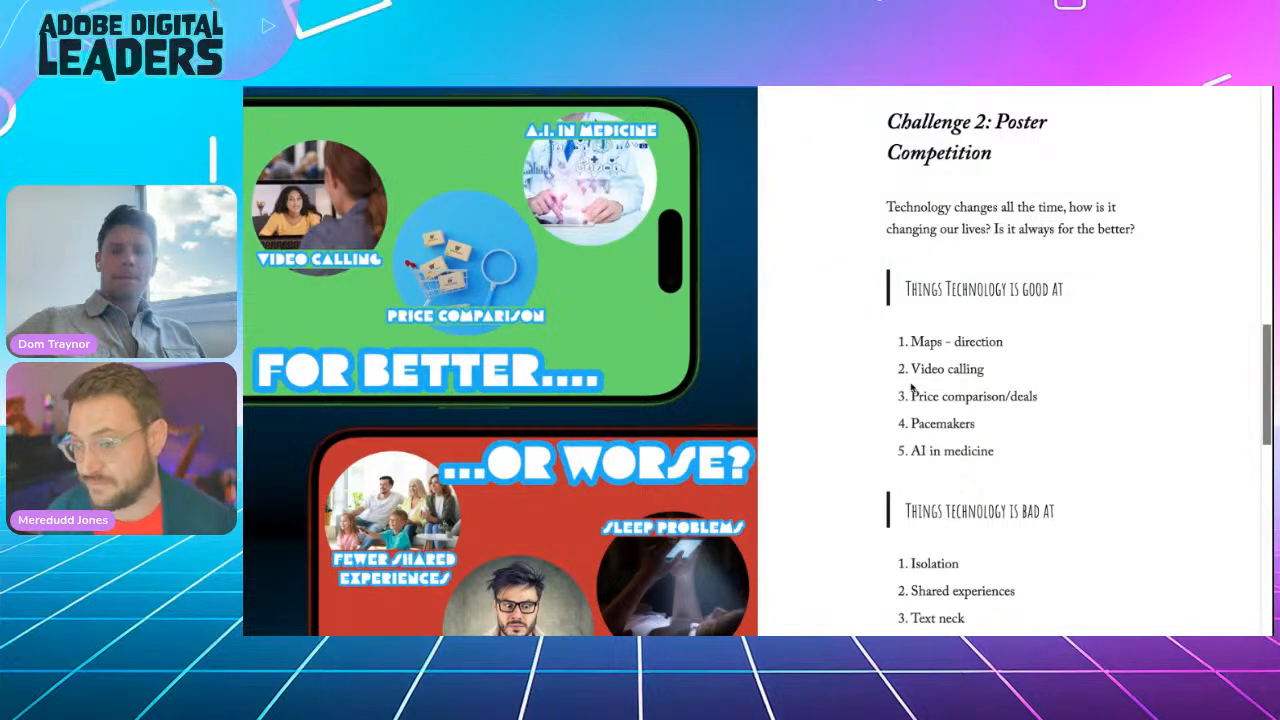
click(914, 87)
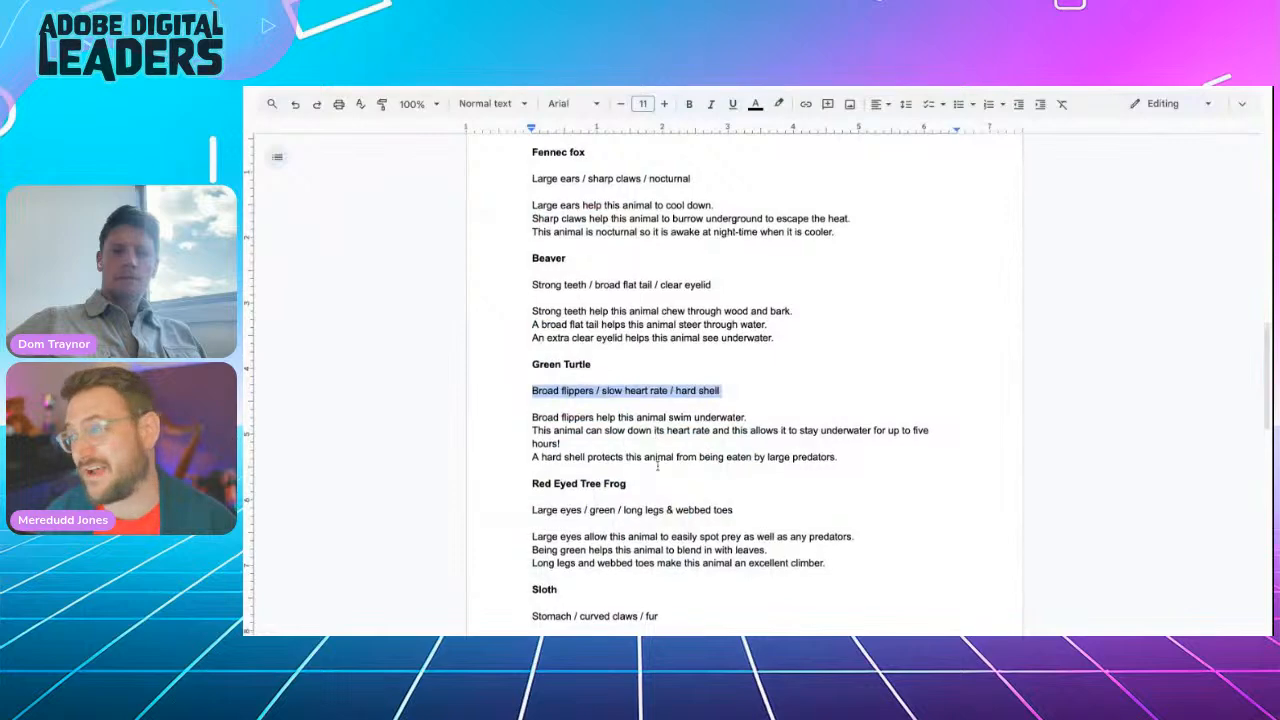
Step: Select the activity-pack web address in the Google Doc, then switch to the poster competition challenge page
scroll(657, 465, down, 6)
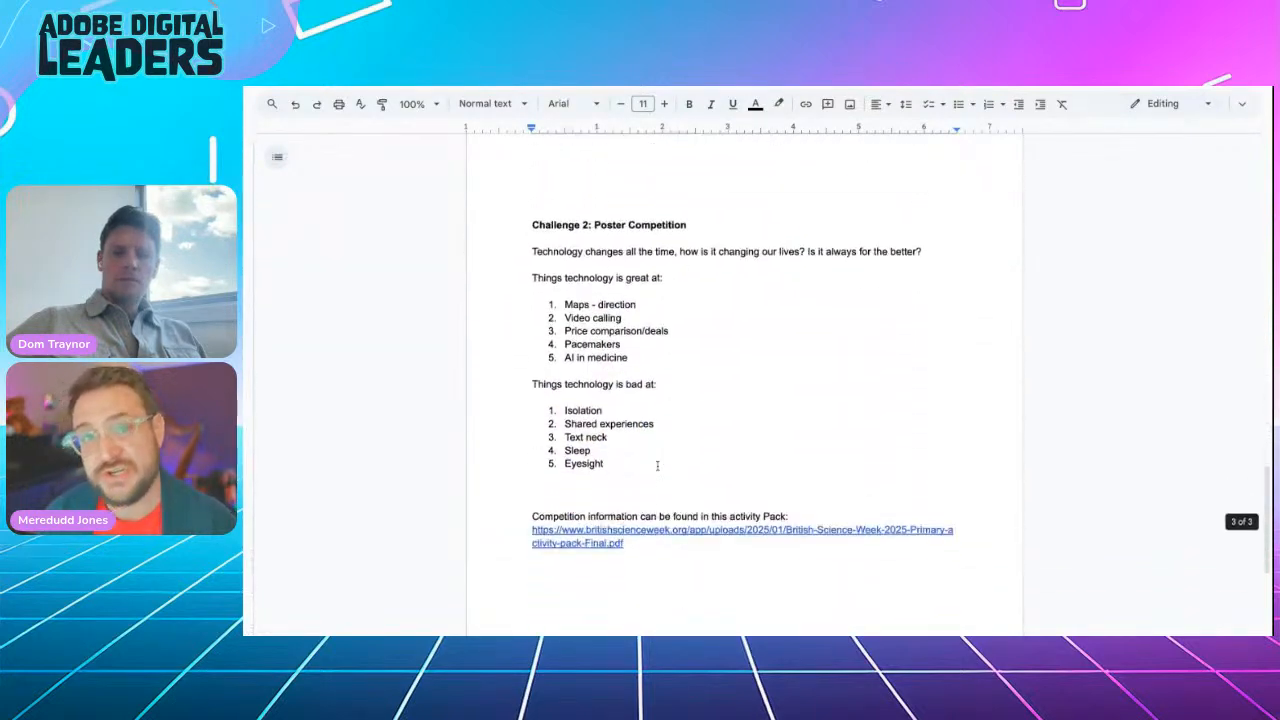
scroll(648, 445, down, 3)
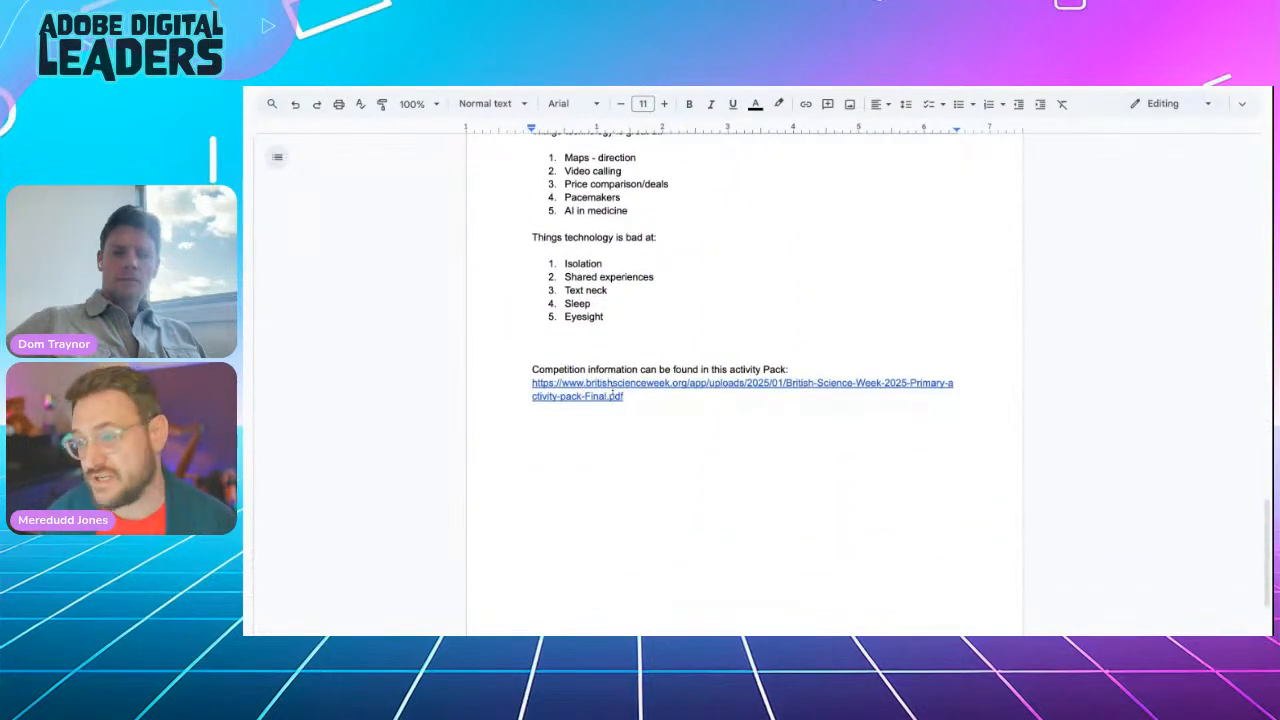
click(640, 397)
drag(640, 397, 534, 381)
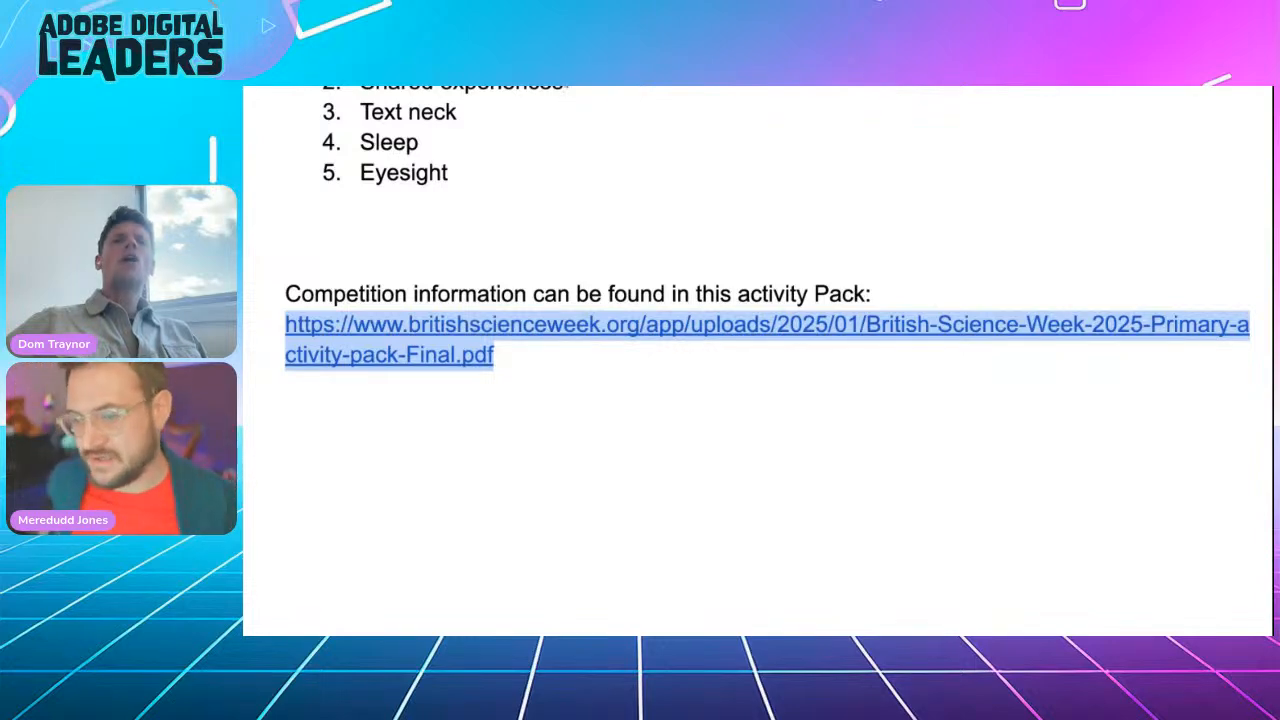
key(ctrl+Tab)
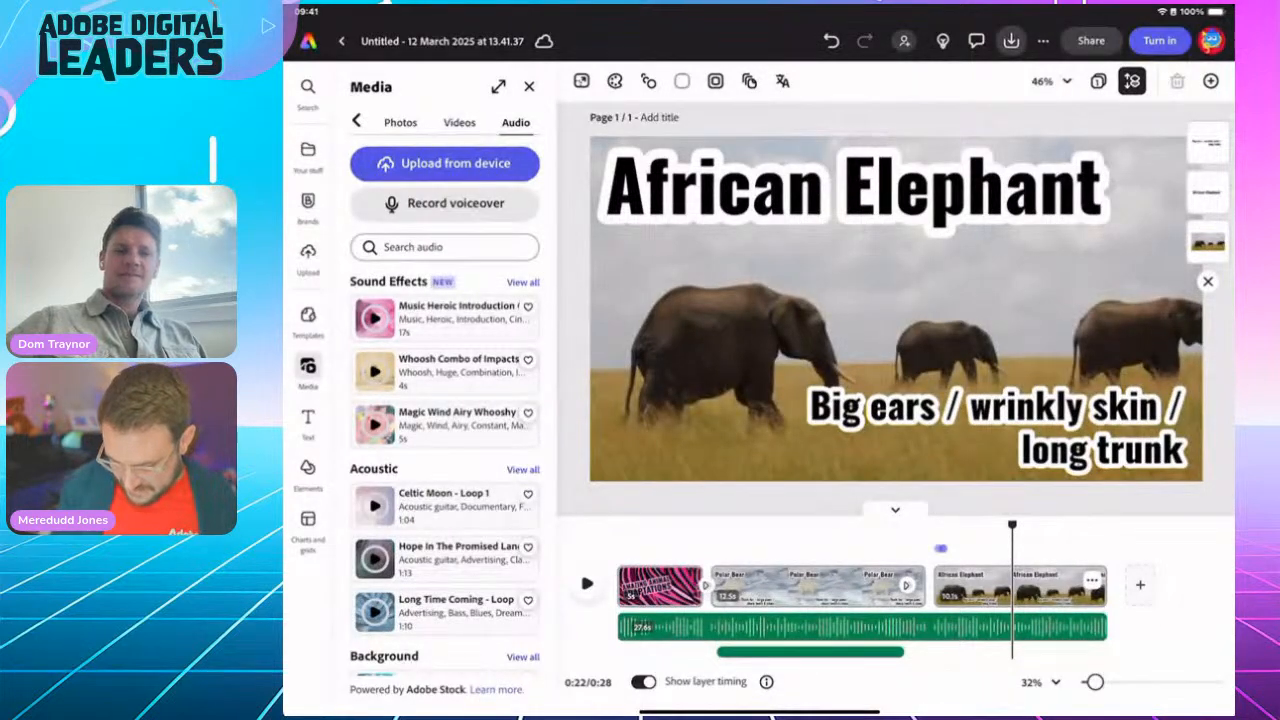
Step: Replace the untitled elephant video's title with 'Adaptations video' and go back to the home page
click(442, 41)
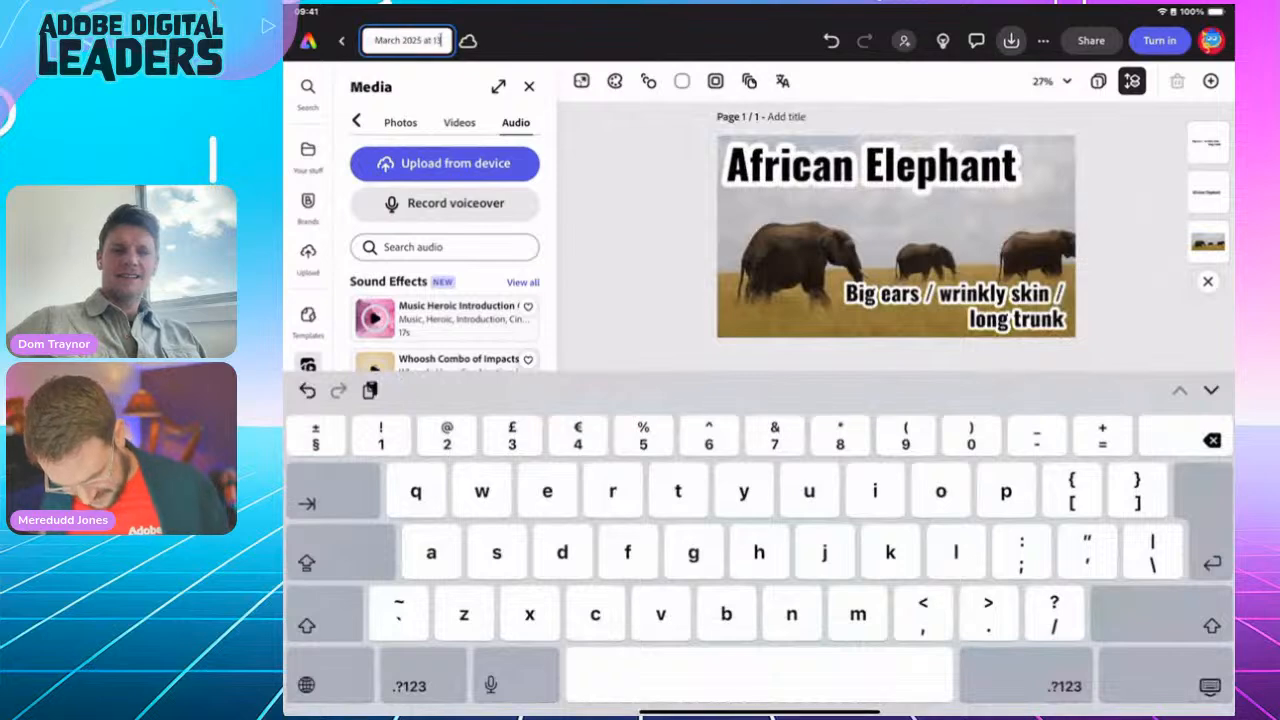
key(BackSpace)
key(BackSpace)
key(BackSpace)
key(BackSpace)
key(BackSpace)
key(BackSpace)
key(BackSpace)
key(BackSpace)
key(BackSpace)
key(BackSpace)
key(BackSpace)
key(BackSpace)
key(BackSpace)
key(BackSpace)
key(BackSpace)
key(BackSpace)
key(BackSpace)
key(BackSpace)
key(BackSpace)
key(BackSpace)
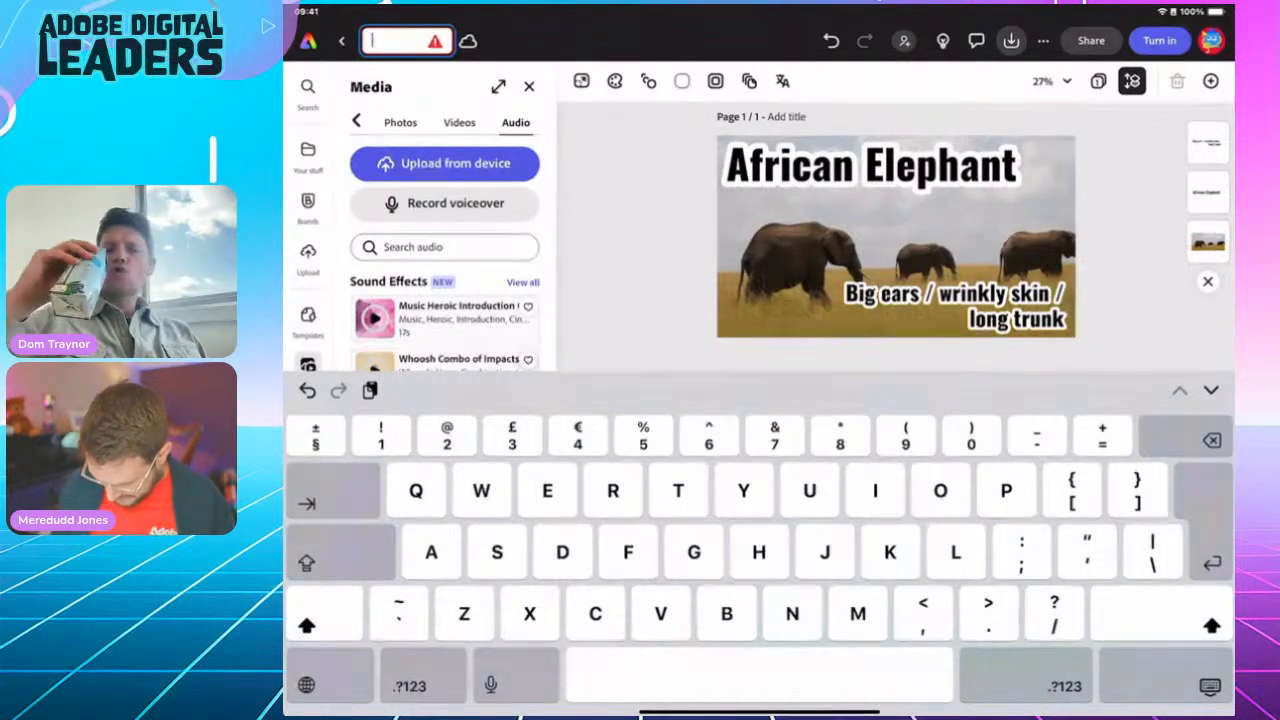
text(Adap)
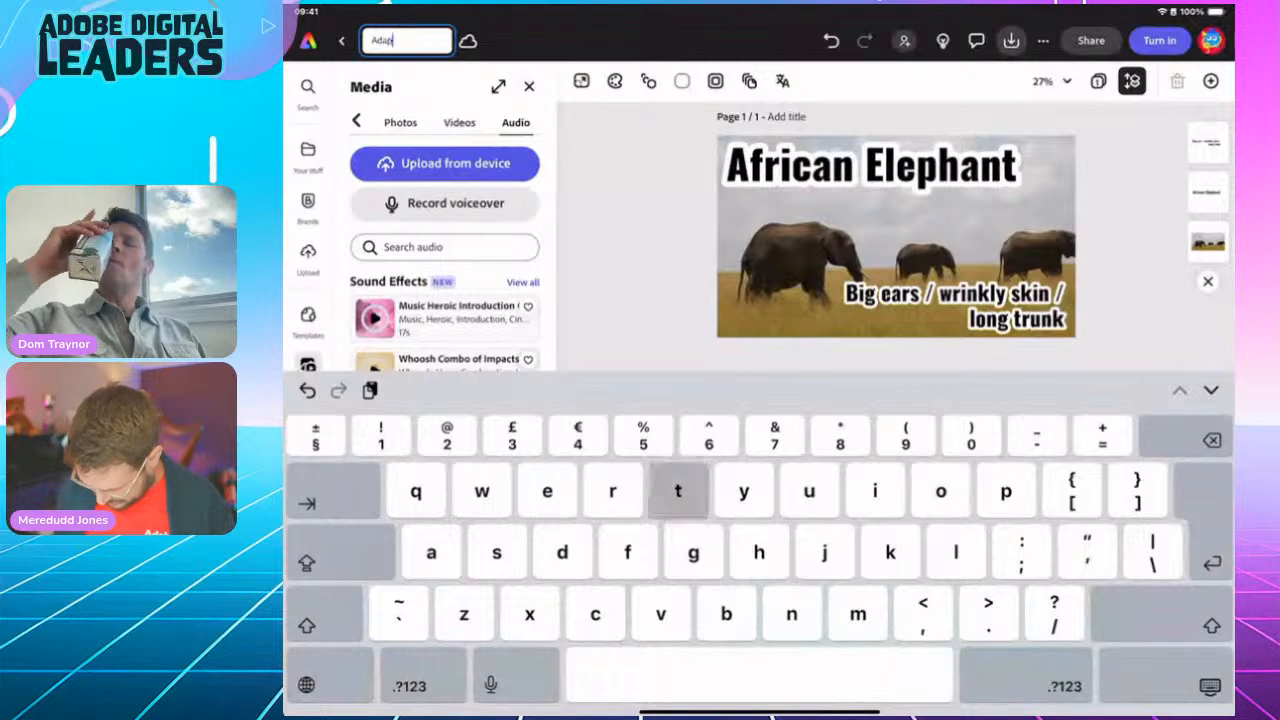
text(tations)
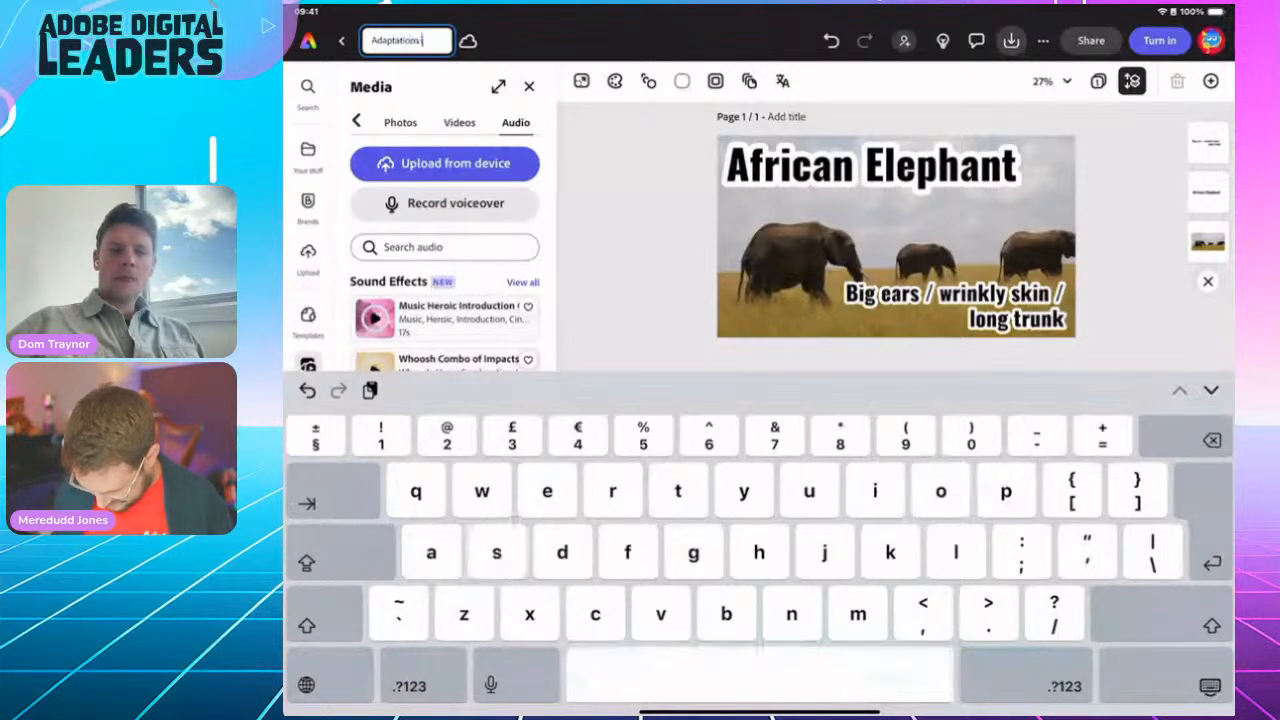
text( video)
key(Return)
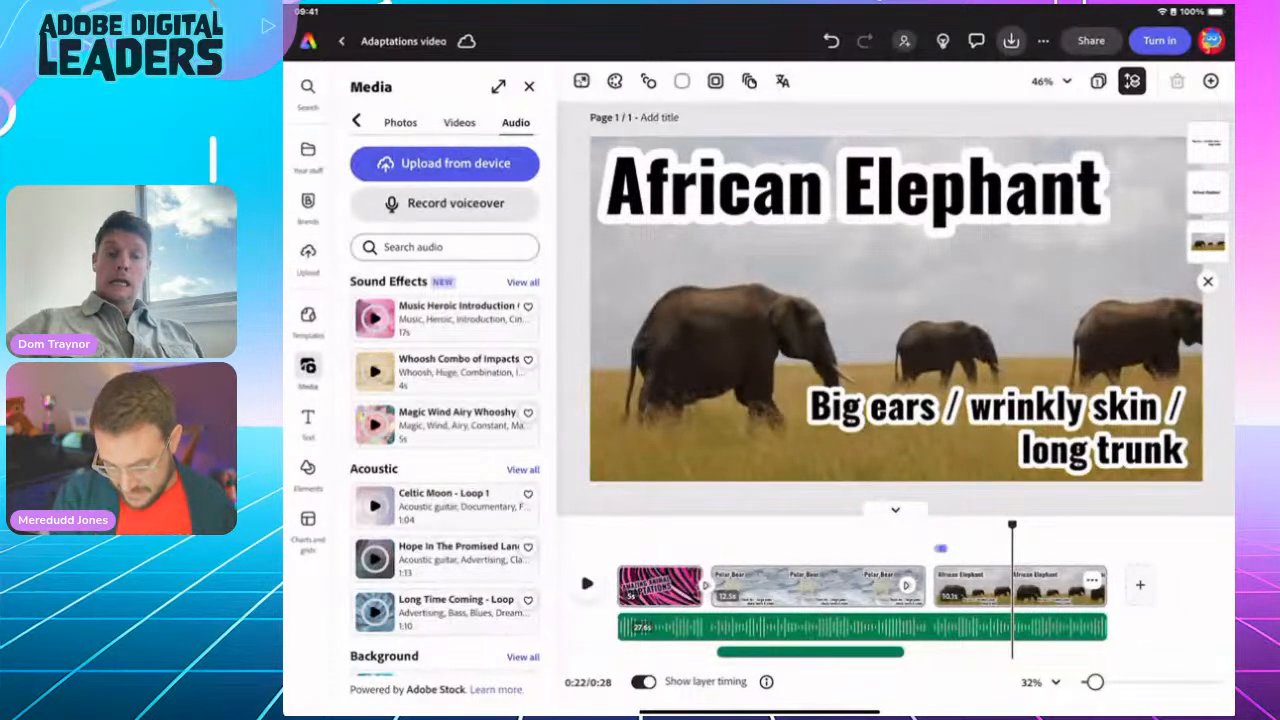
click(342, 41)
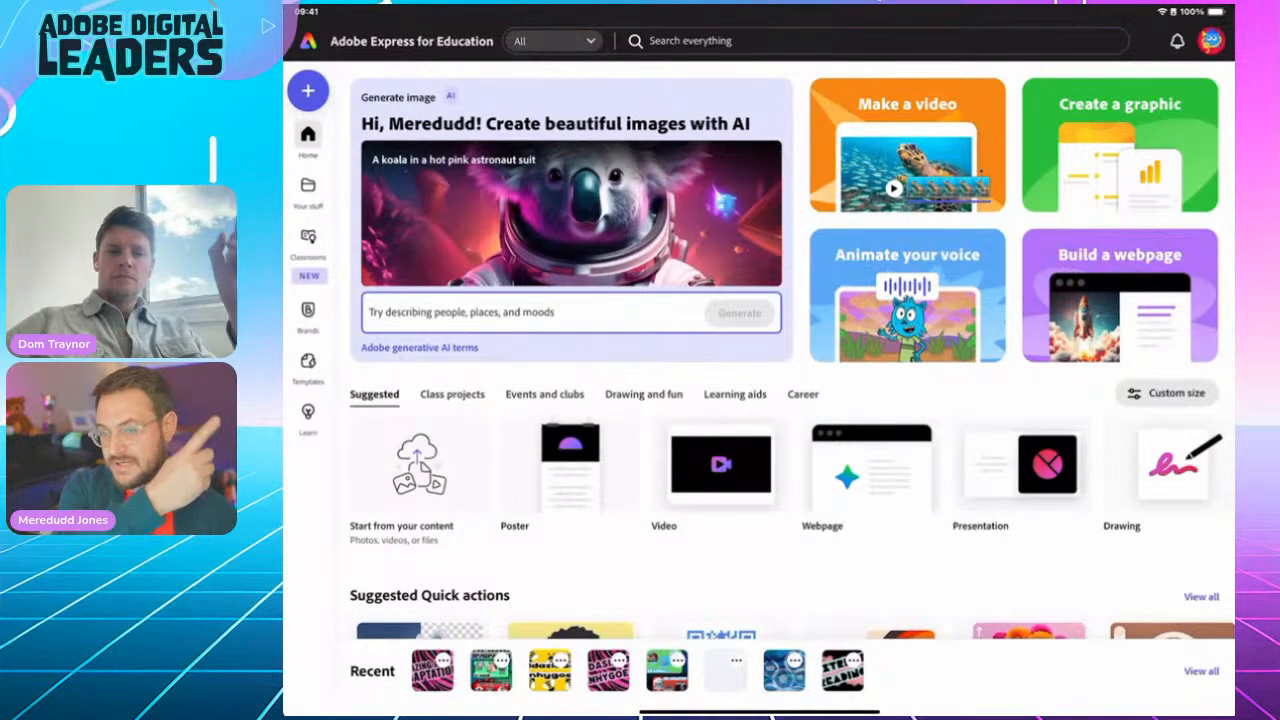
Step: Search the design sizes for 'A4' and create a blank A4 portrait design
click(308, 91)
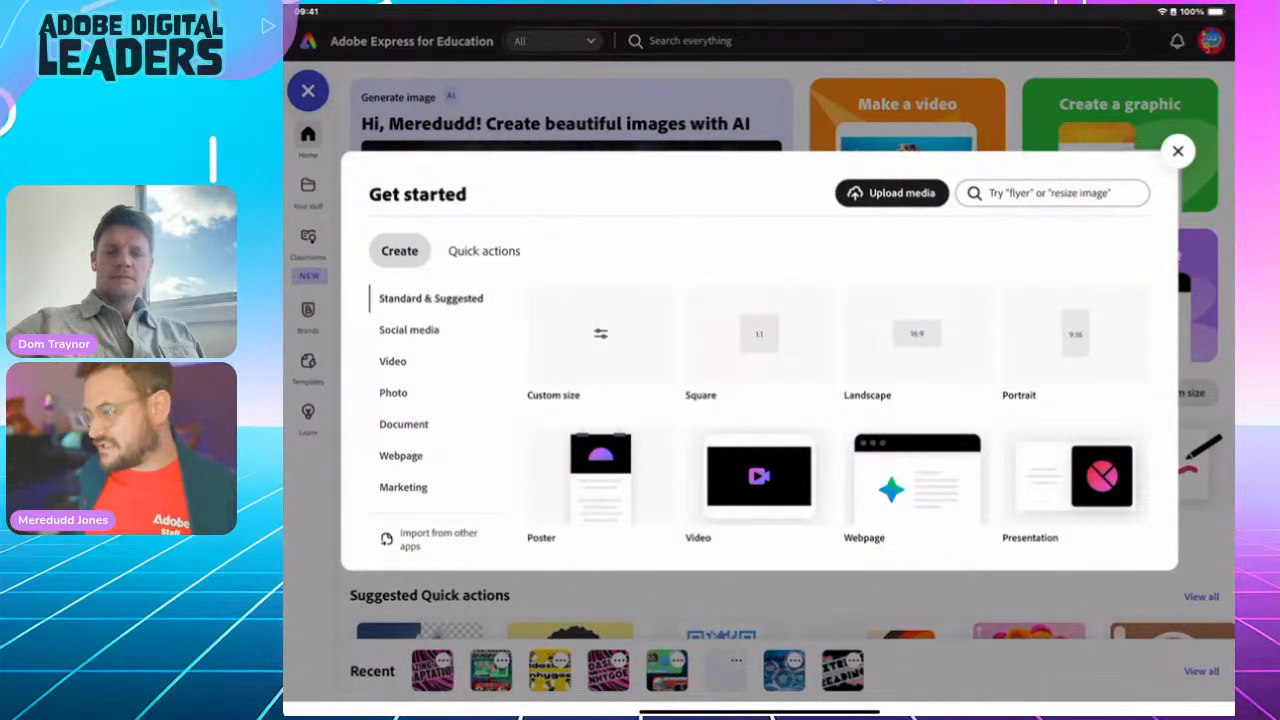
click(1052, 193)
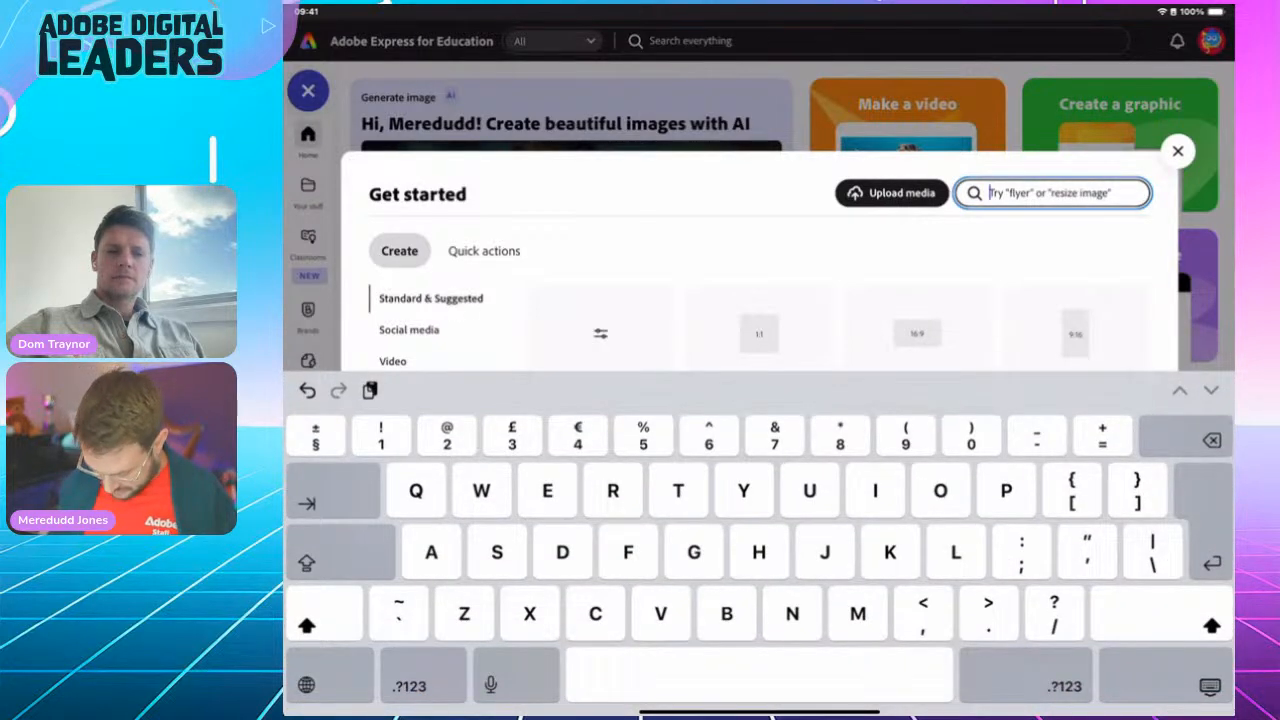
text(A4)
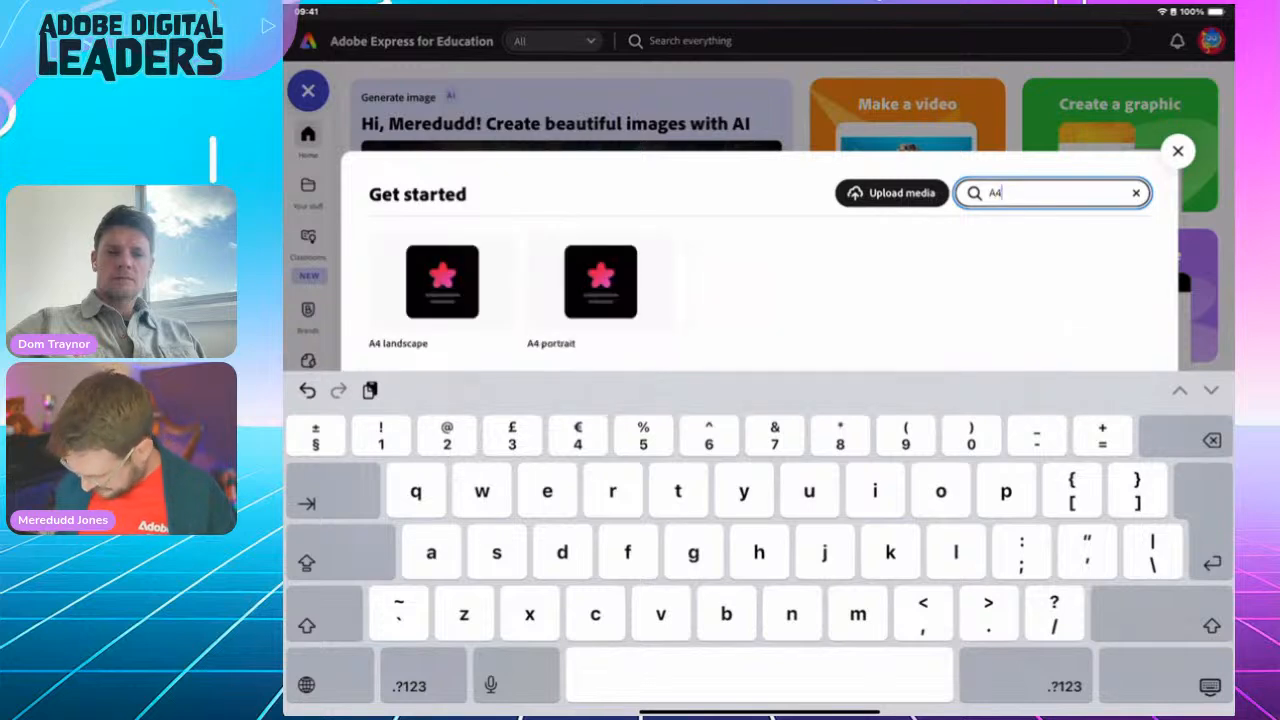
key(Return)
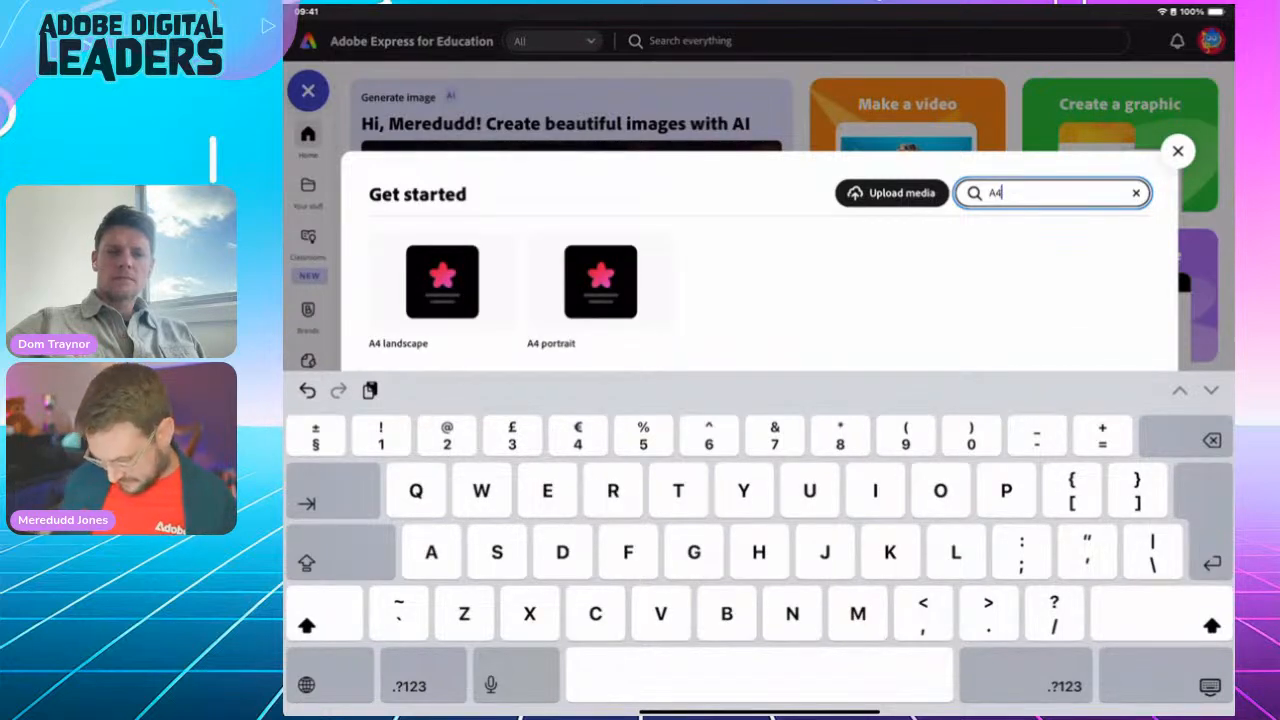
click(600, 283)
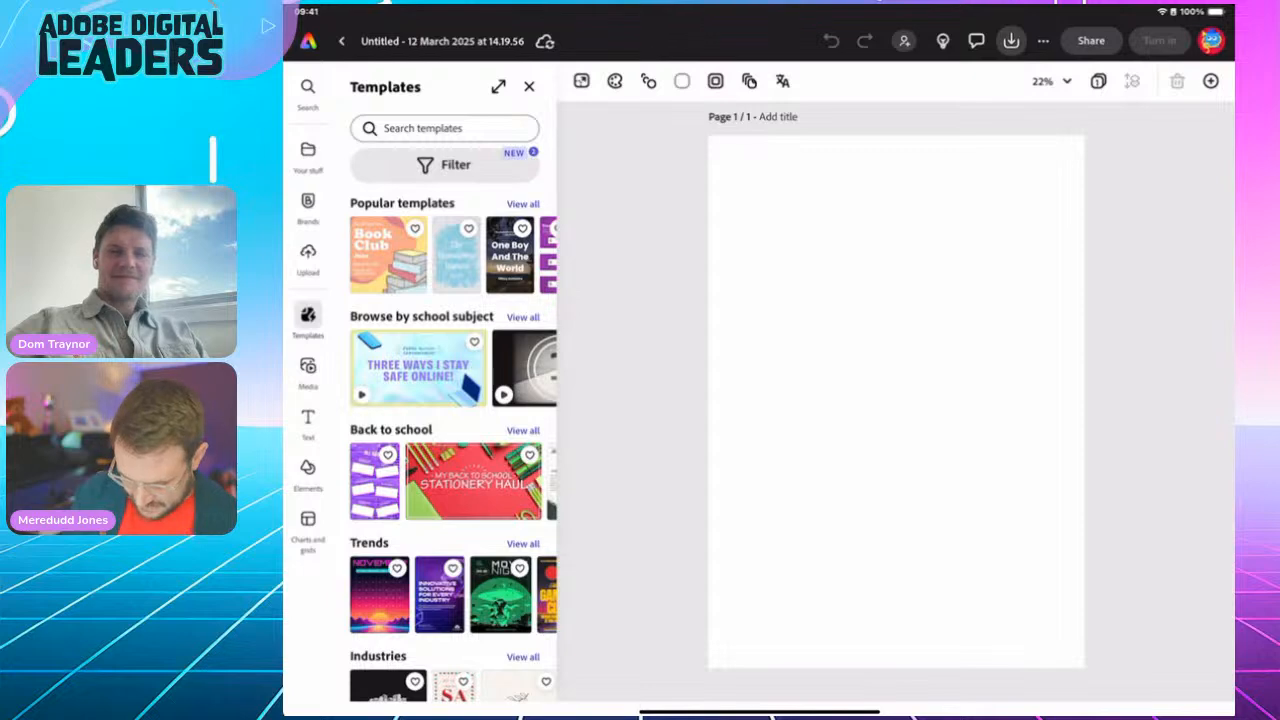
Step: Replace the default design title with 'Tech evolution poster'
click(442, 41)
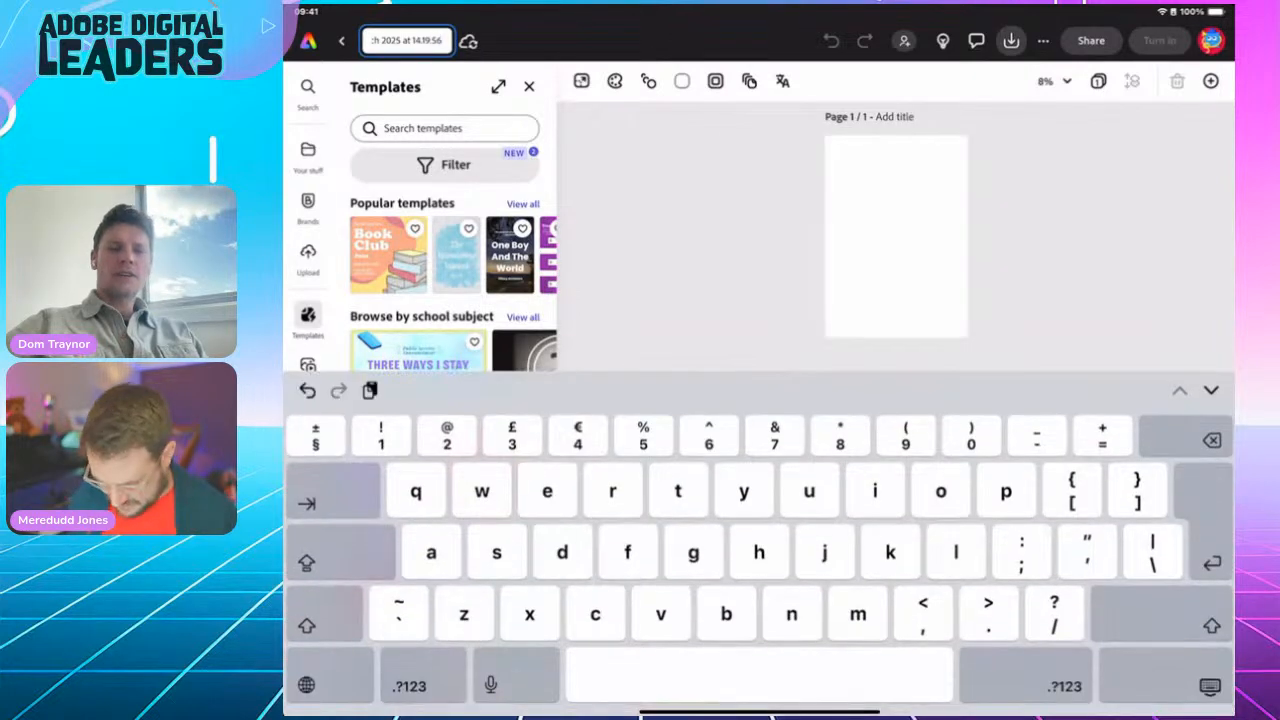
key(BackSpace)
key(BackSpace)
key(BackSpace)
key(BackSpace)
key(BackSpace)
key(BackSpace)
key(BackSpace)
key(BackSpace)
key(BackSpace)
key(BackSpace)
key(BackSpace)
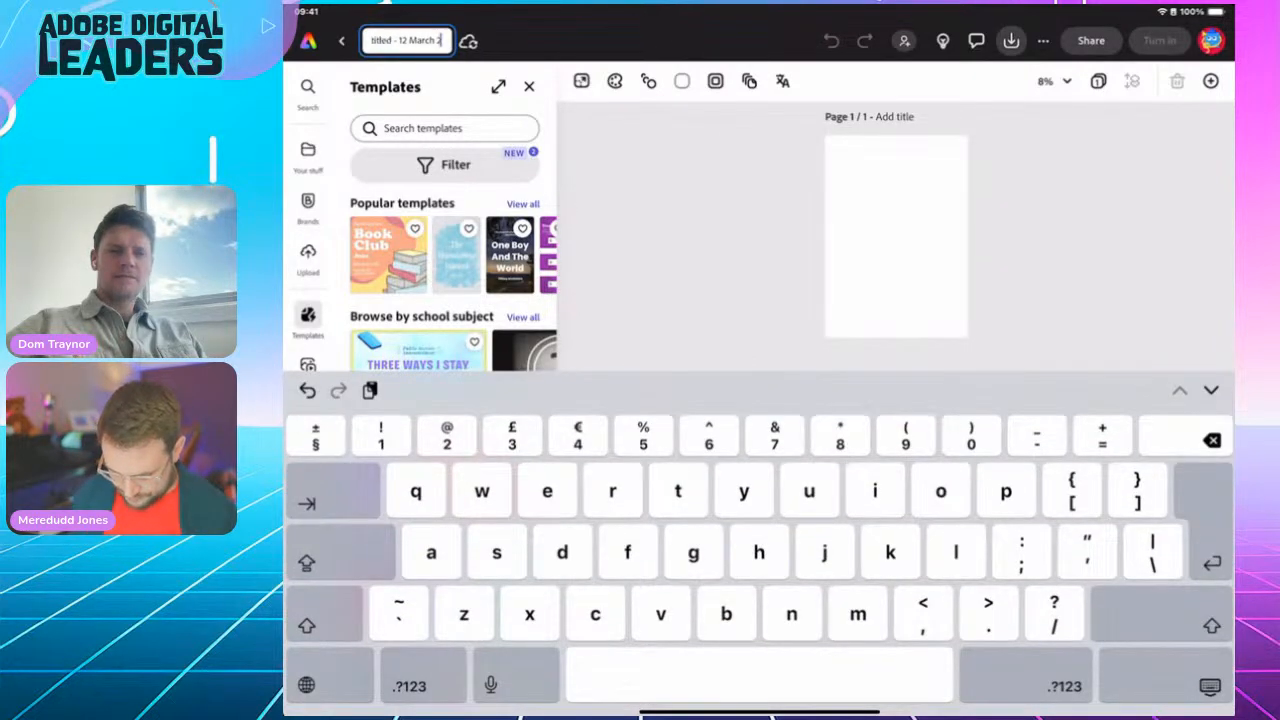
key(BackSpace)
key(BackSpace)
key(BackSpace)
key(BackSpace)
key(BackSpace)
key(BackSpace)
key(BackSpace)
key(BackSpace)
key(BackSpace)
key(BackSpace)
key(BackSpace)
key(BackSpace)
key(BackSpace)
key(BackSpace)
key(BackSpace)
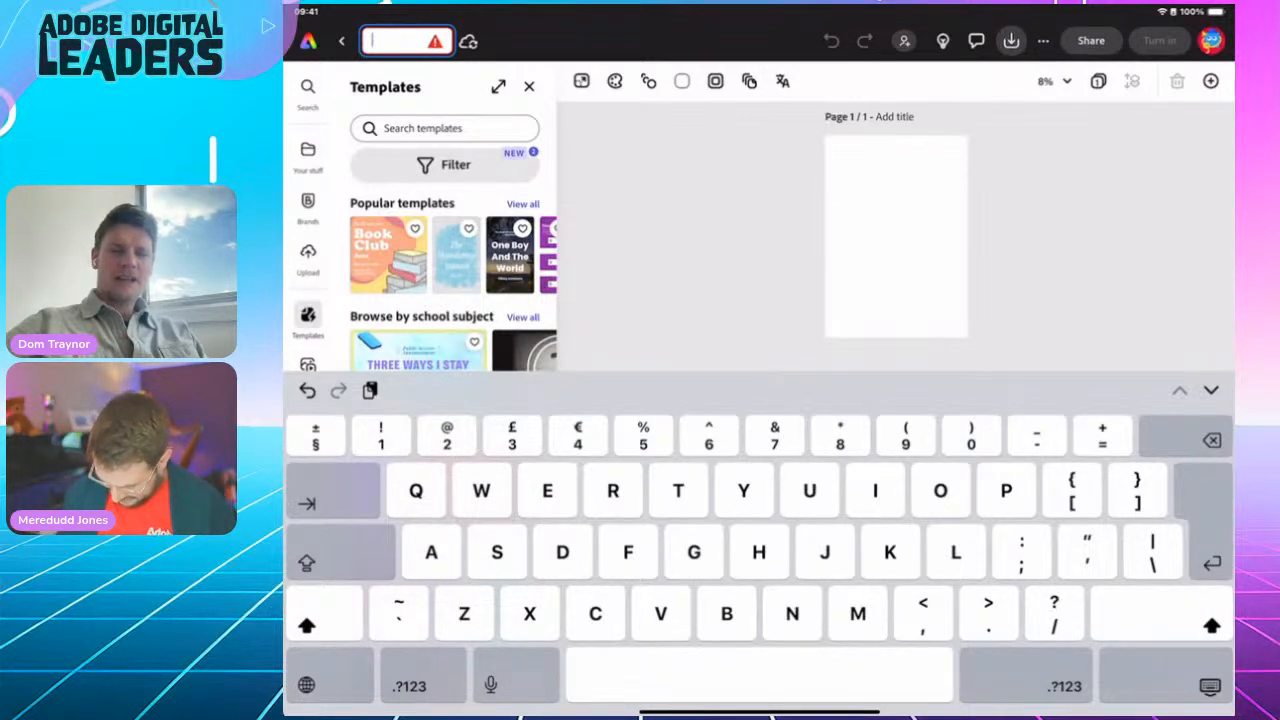
text(Tech )
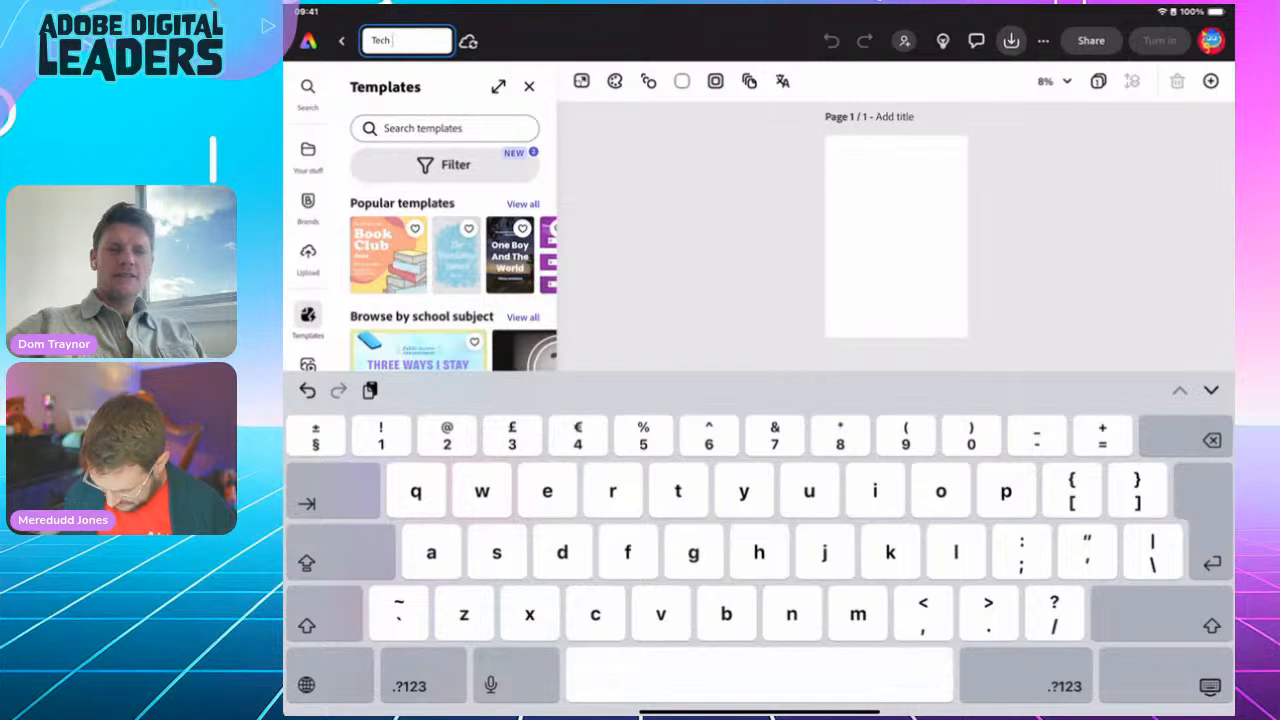
text(evolut)
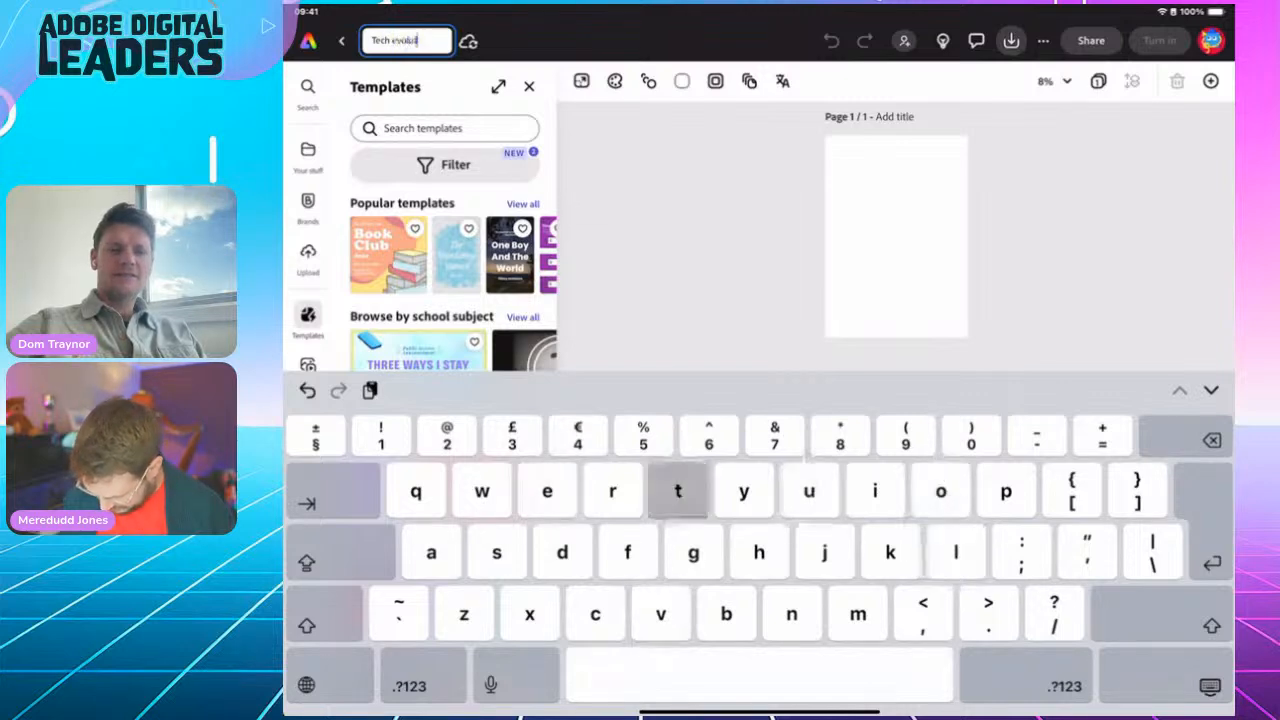
text(ion poster)
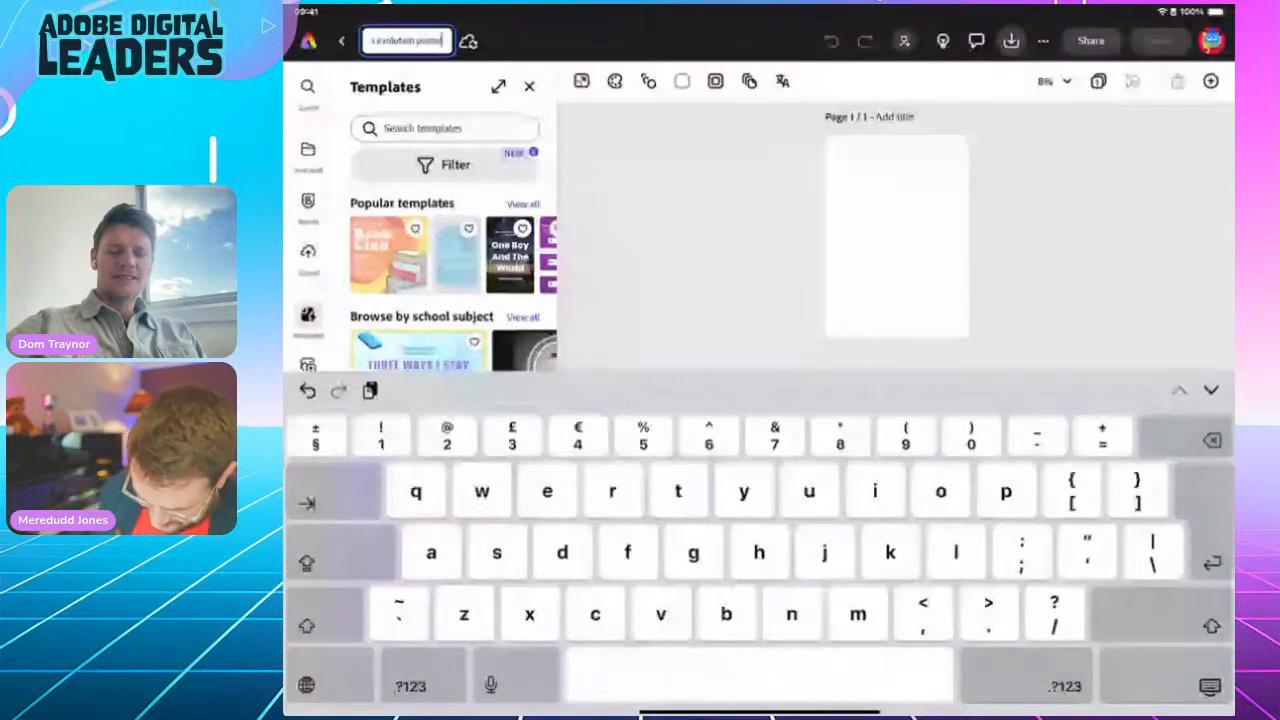
key(Return)
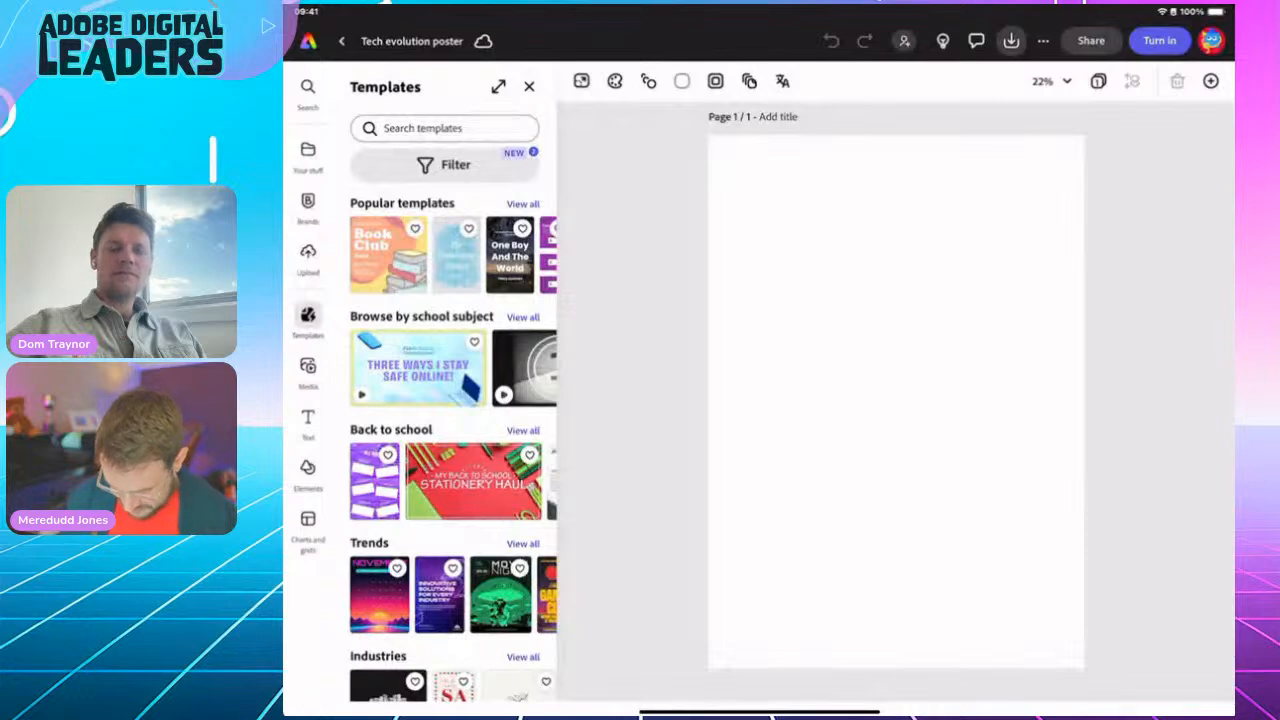
Step: Search Elements backgrounds for 'Gradient' and apply the blue-teal-purple gradient to the page
click(308, 474)
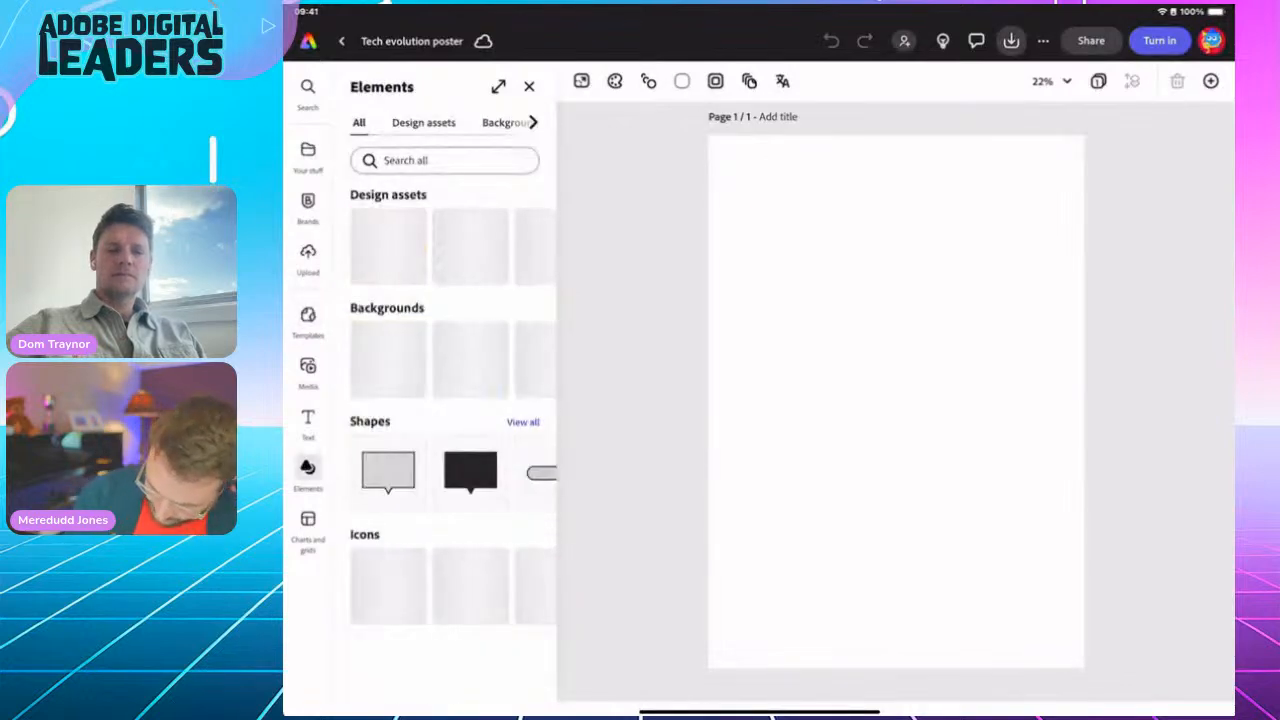
click(504, 123)
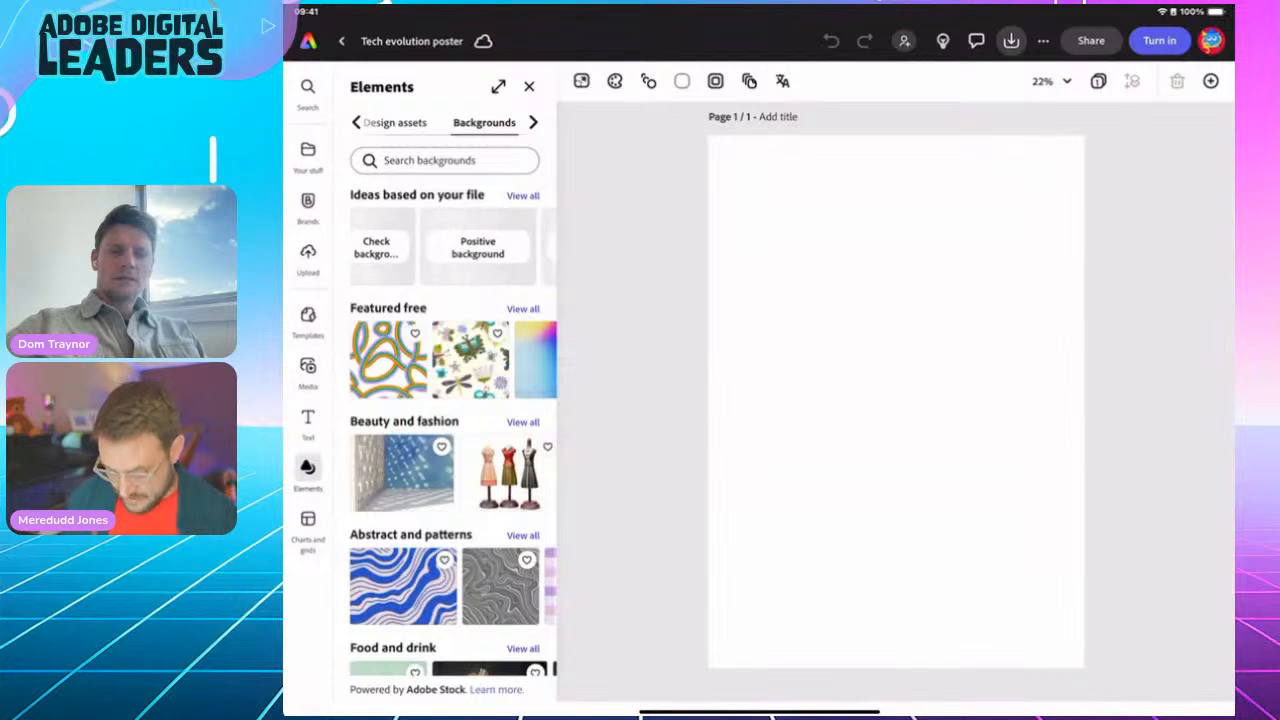
click(444, 160)
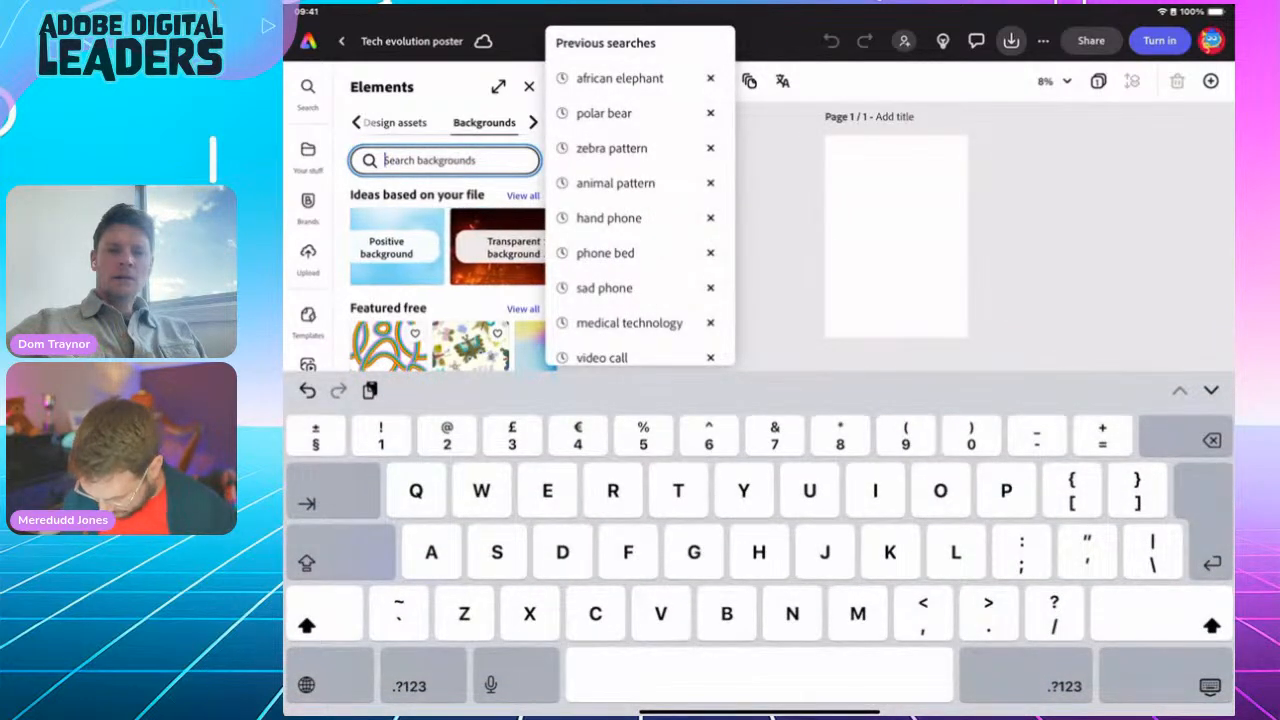
text(Gradient)
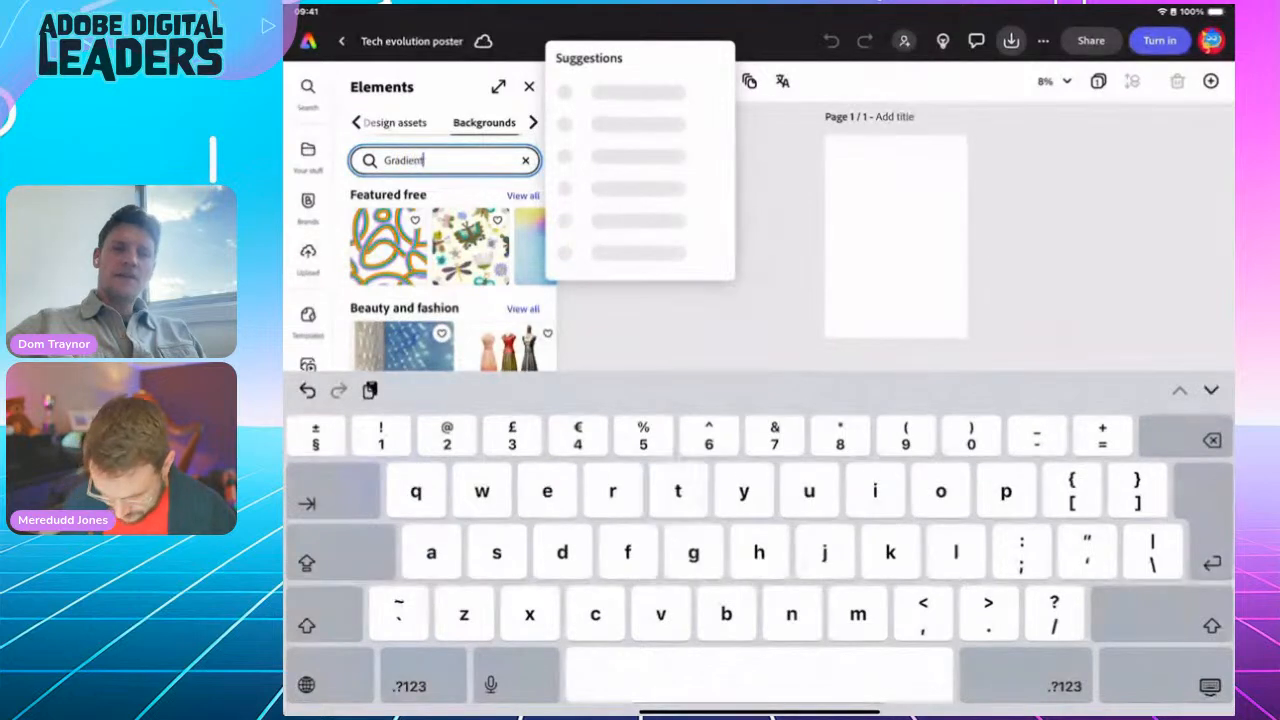
key(Return)
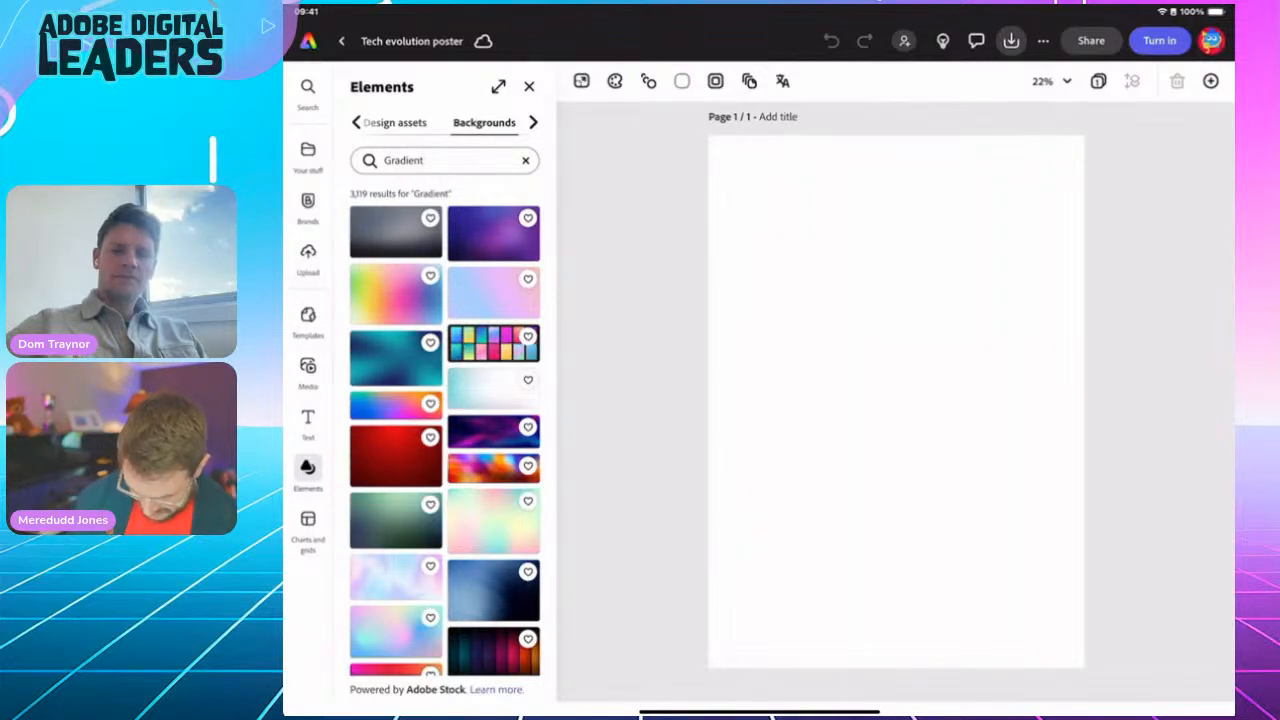
scroll(445, 430, down, 10)
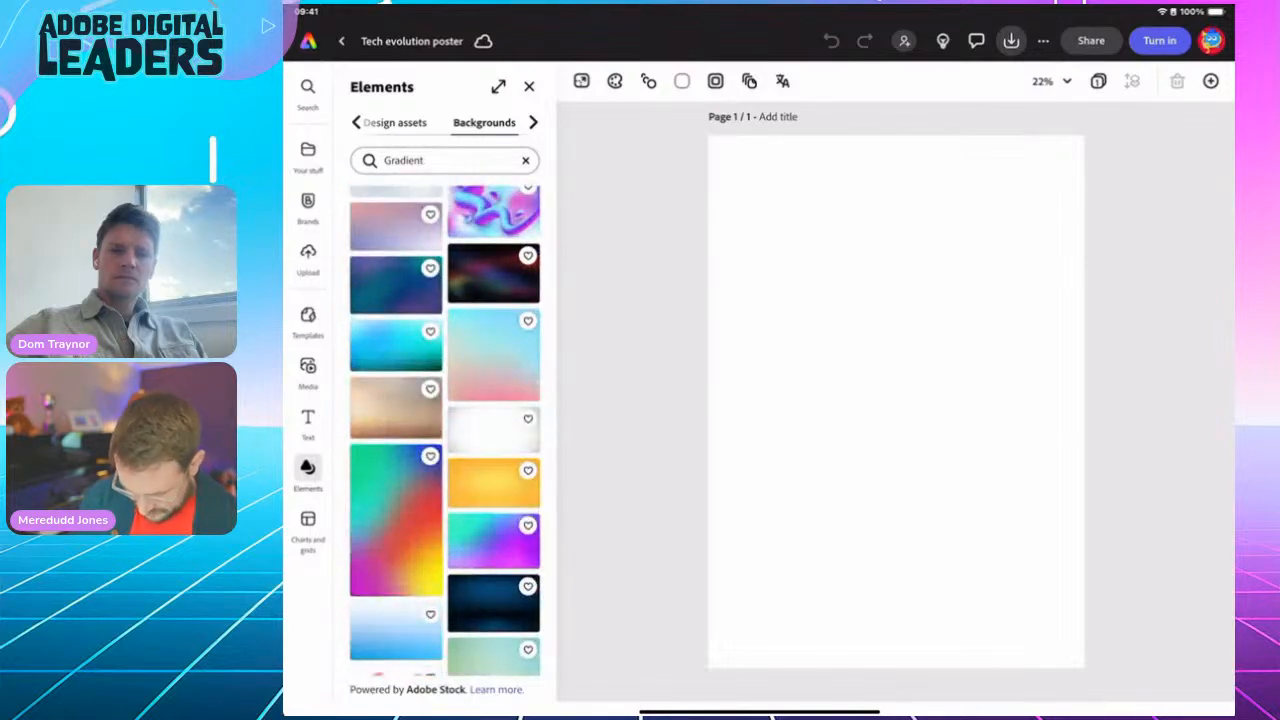
click(396, 286)
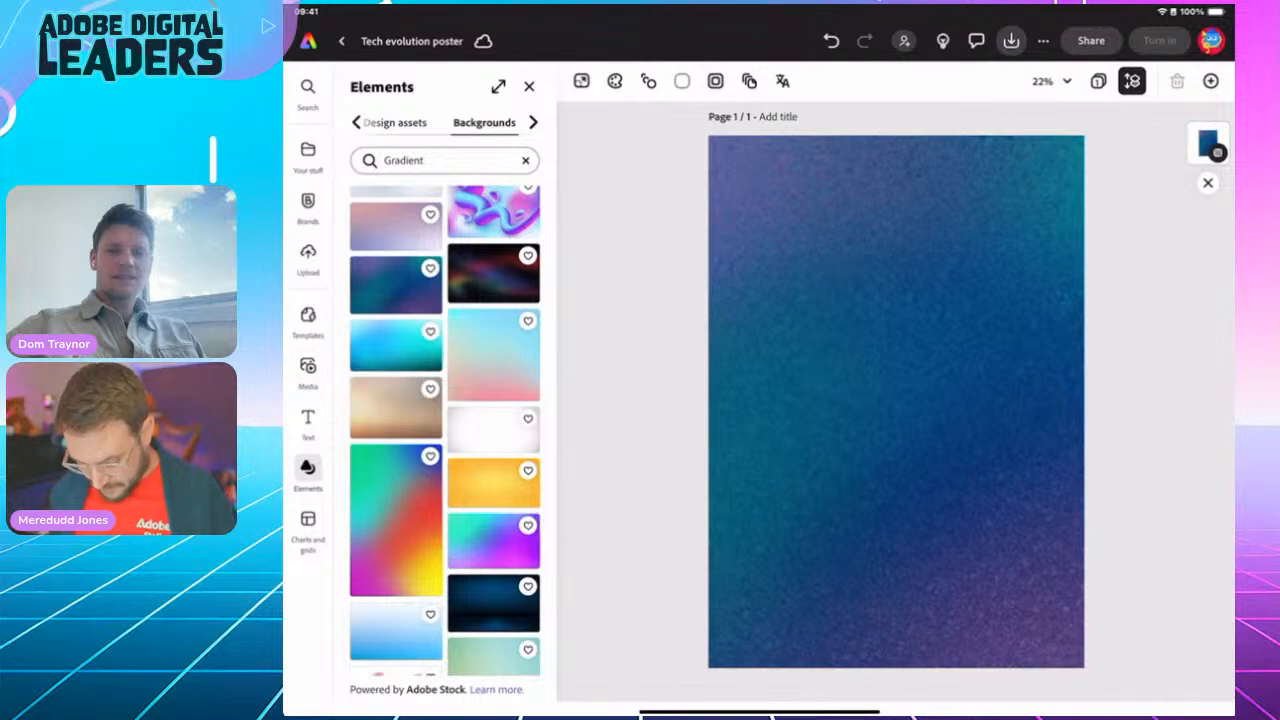
click(396, 123)
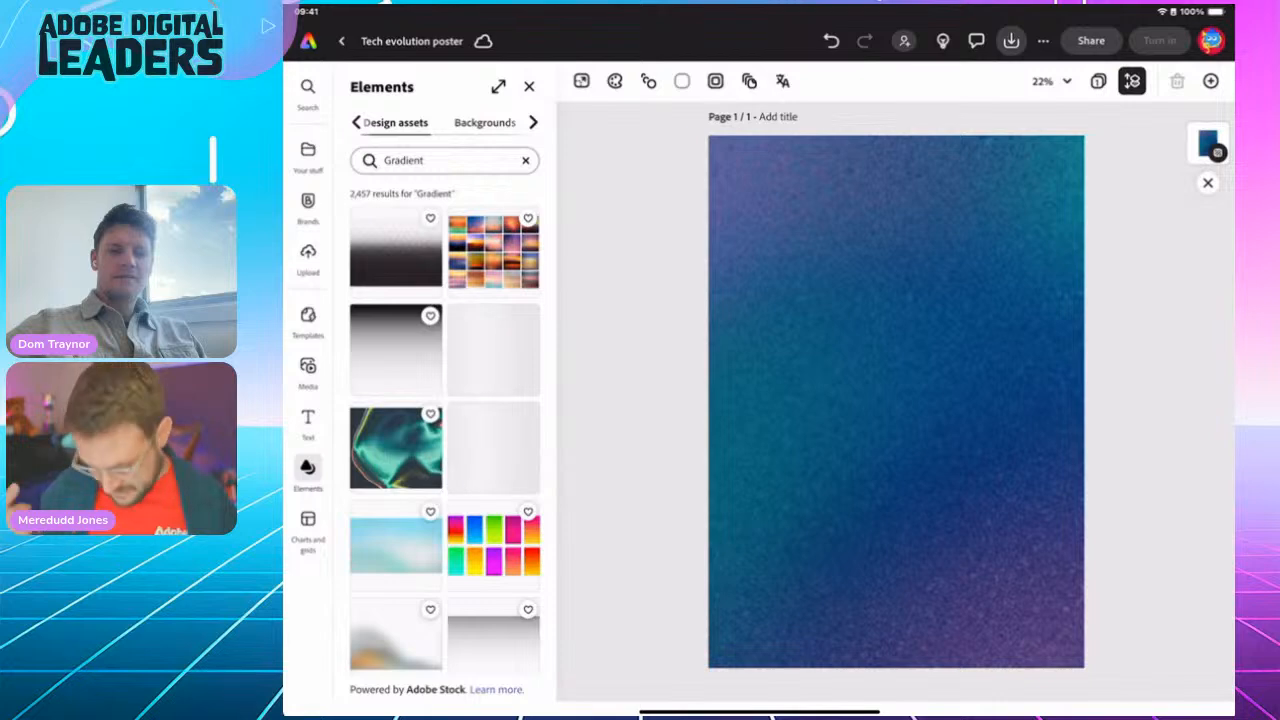
Step: Search assets for 'Hand phone', add the two-hands phone image, and try then delete another hand image
click(526, 160)
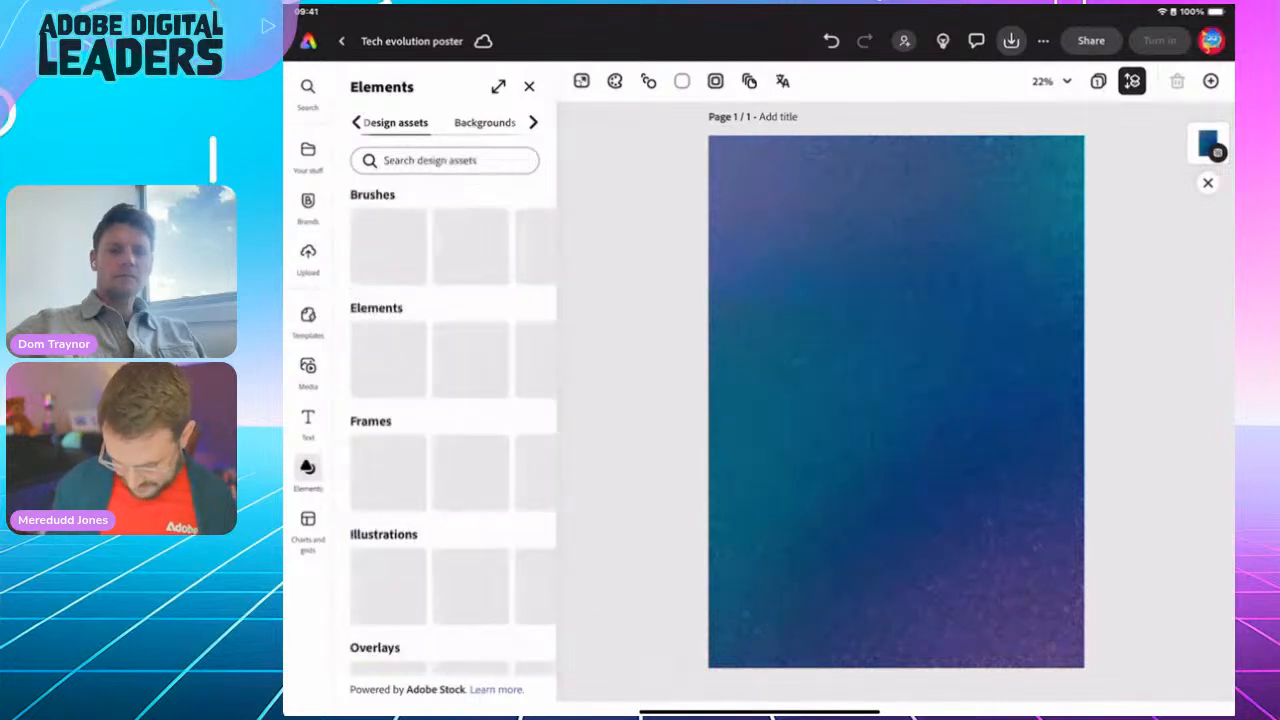
text(H)
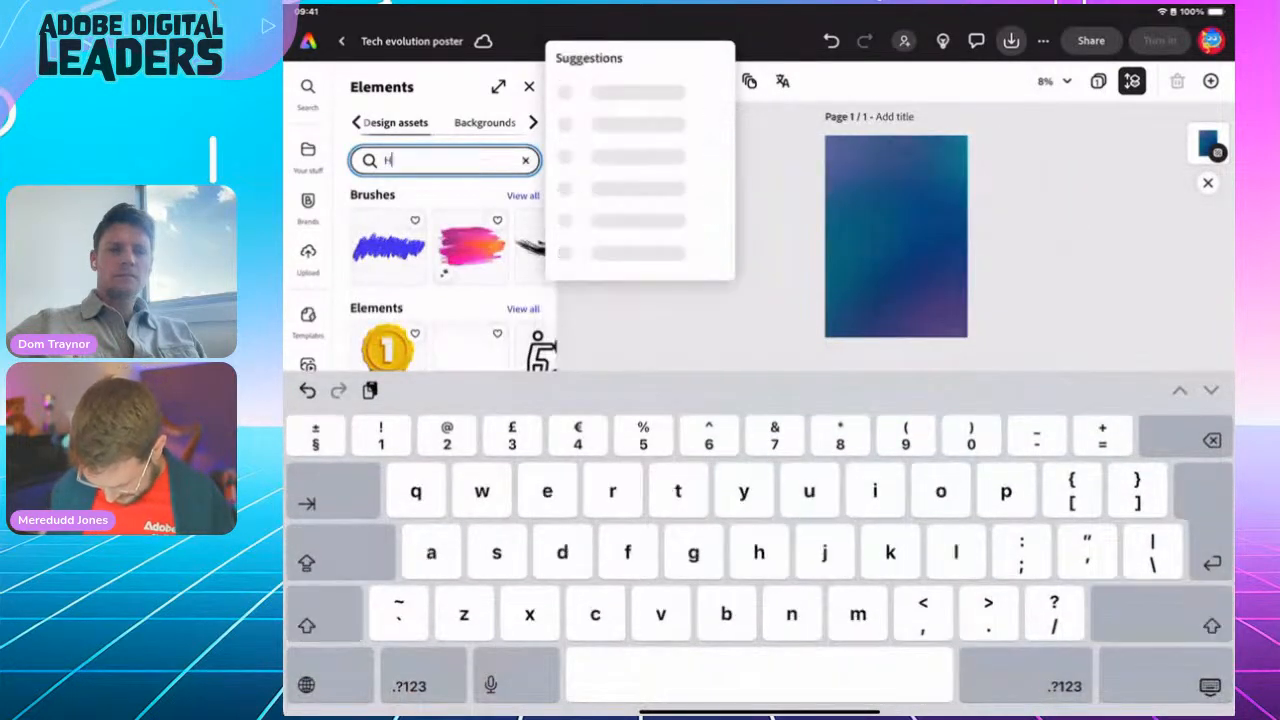
text(and pho)
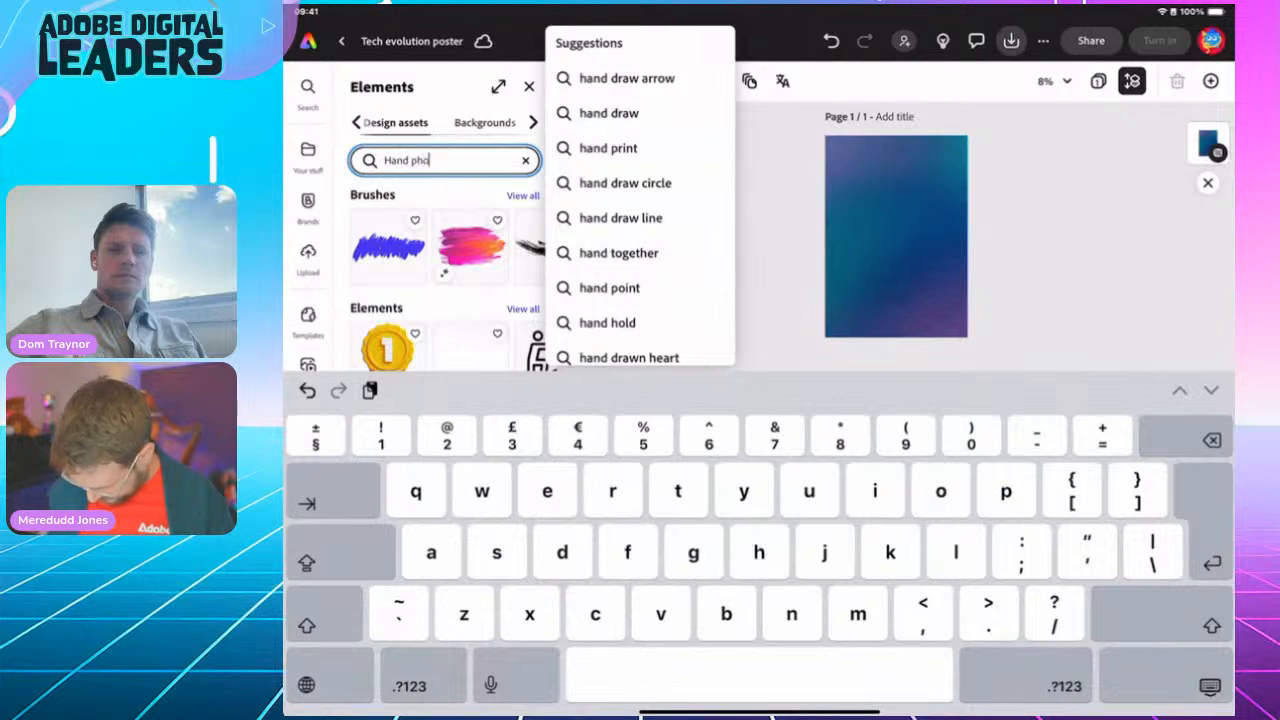
text(ne)
key(Return)
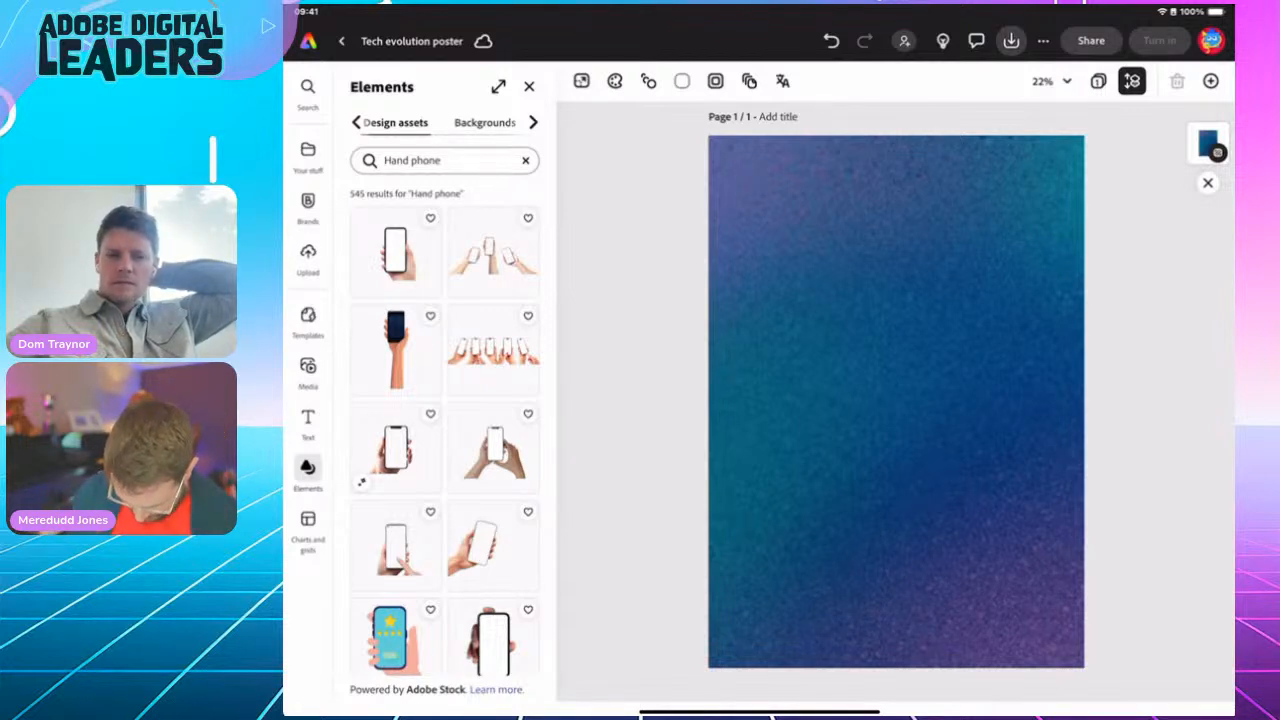
click(493, 447)
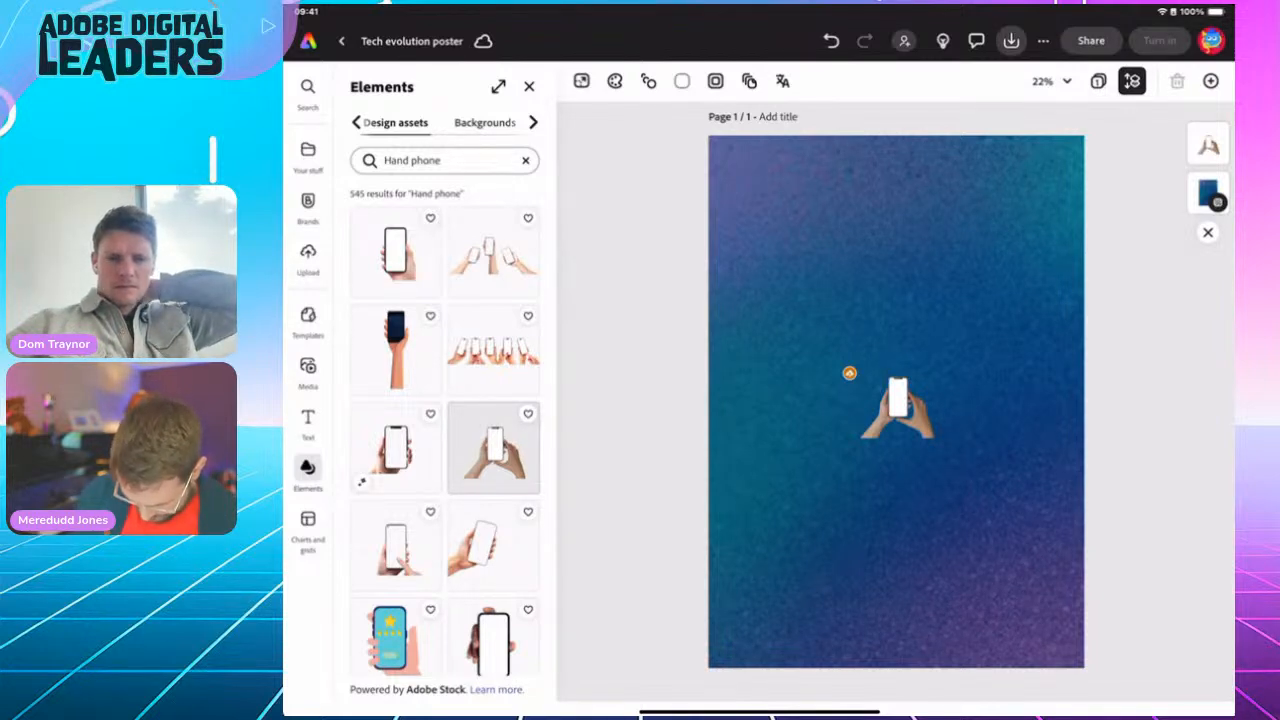
click(493, 545)
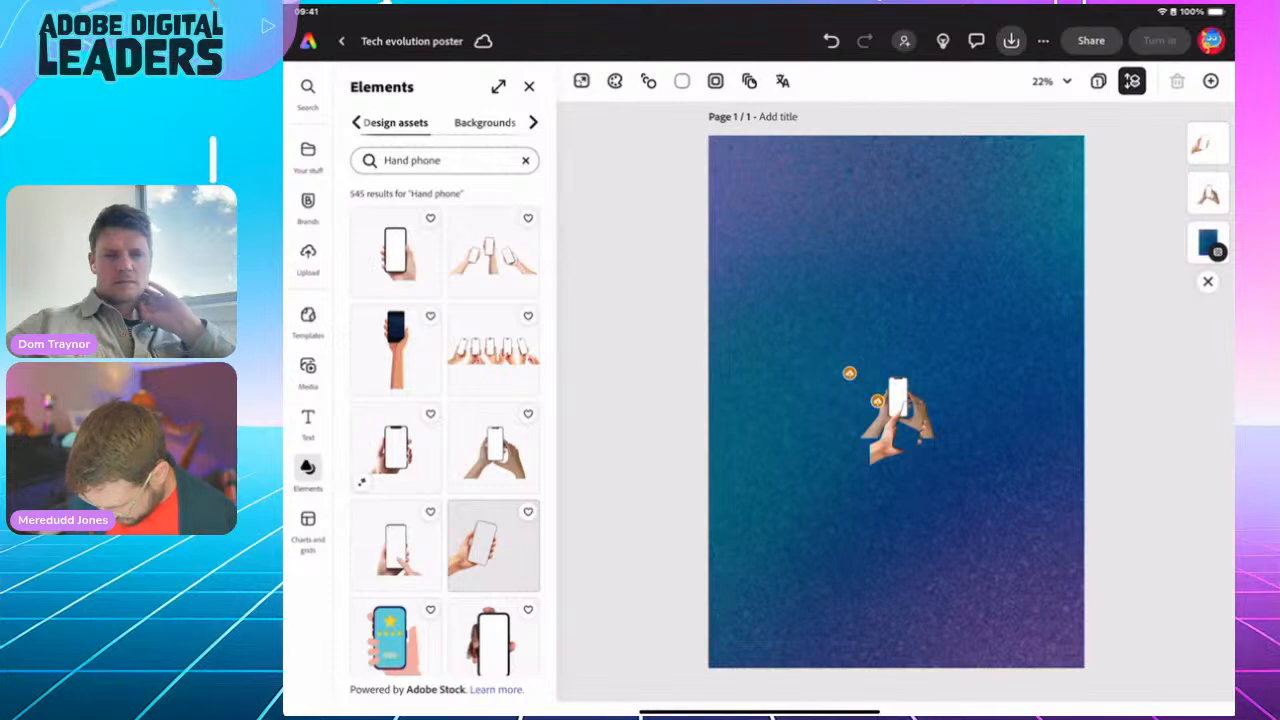
click(908, 432)
drag(908, 432, 801, 368)
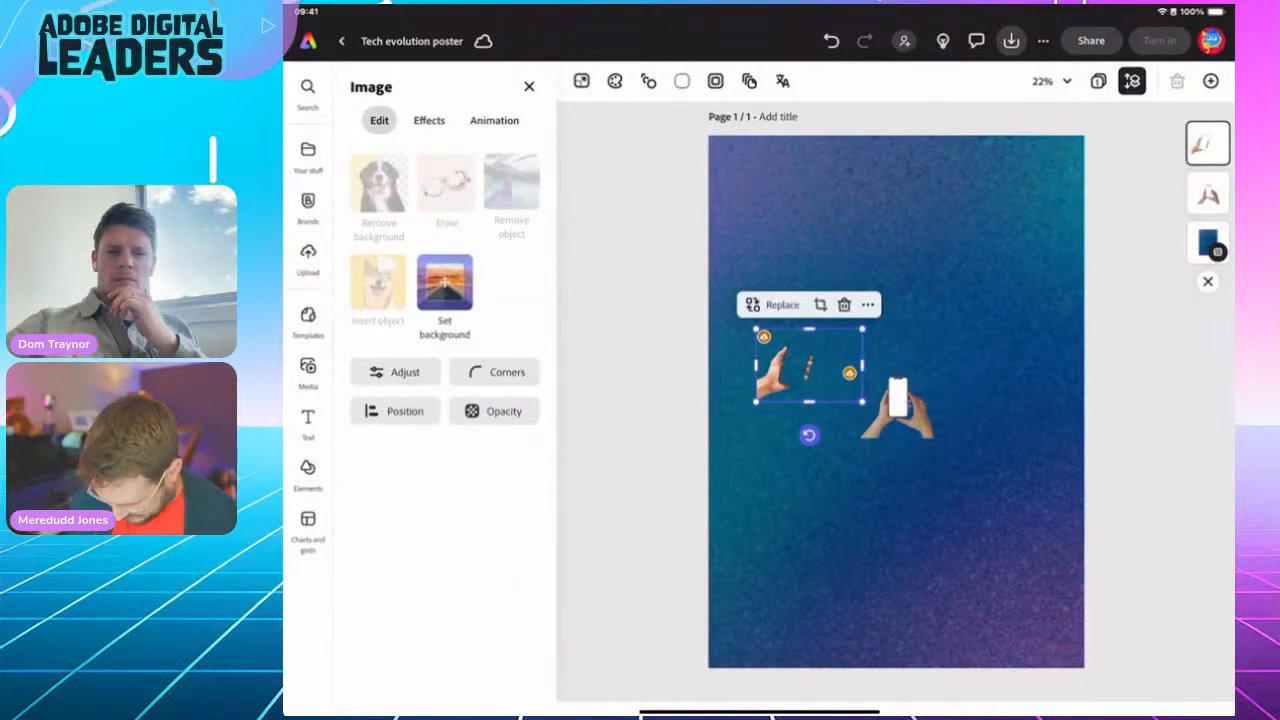
click(844, 304)
Step: Add the one-hand phone image at the upper left and move the two-hands image to the upper right
scroll(445, 420, down, 5)
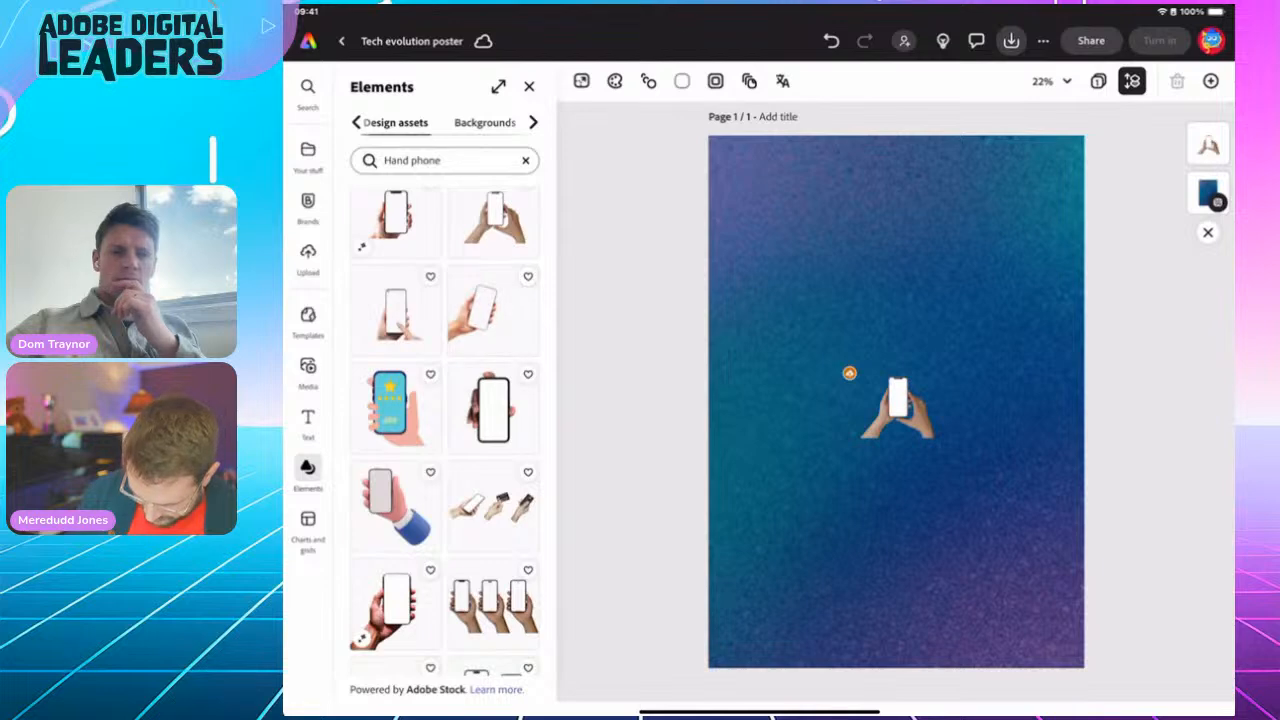
scroll(493, 510, down, 1)
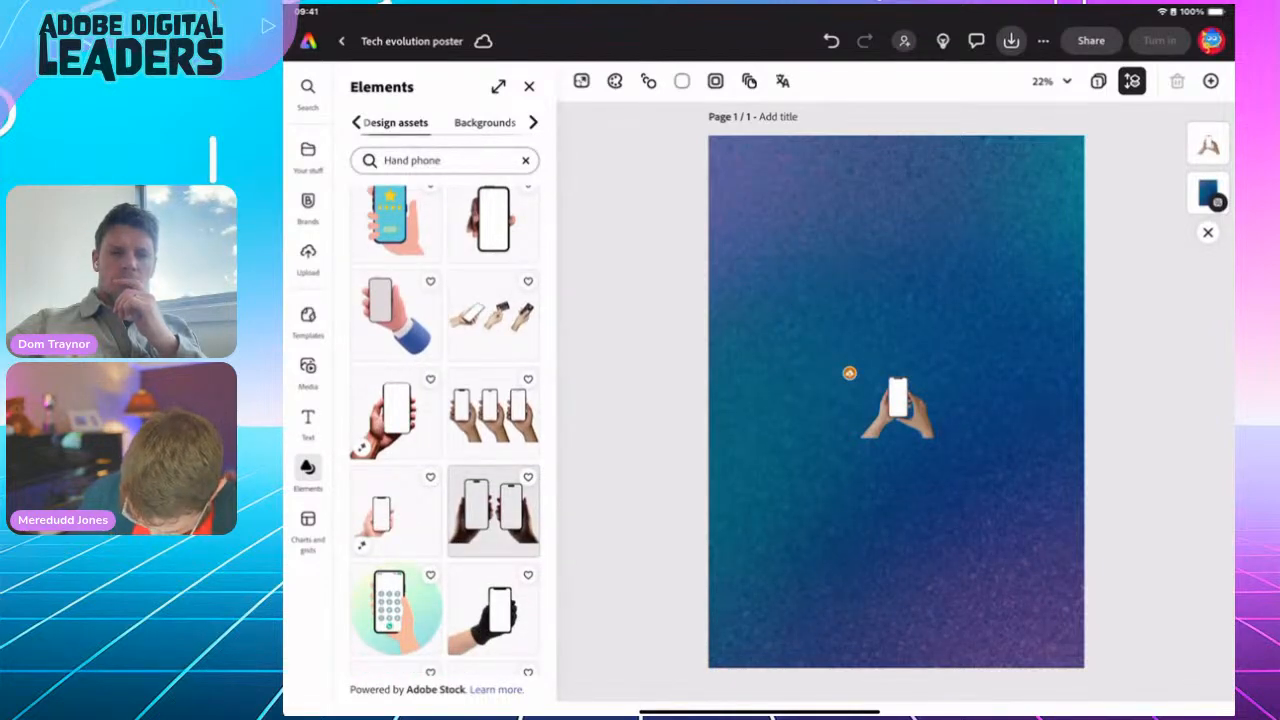
click(395, 510)
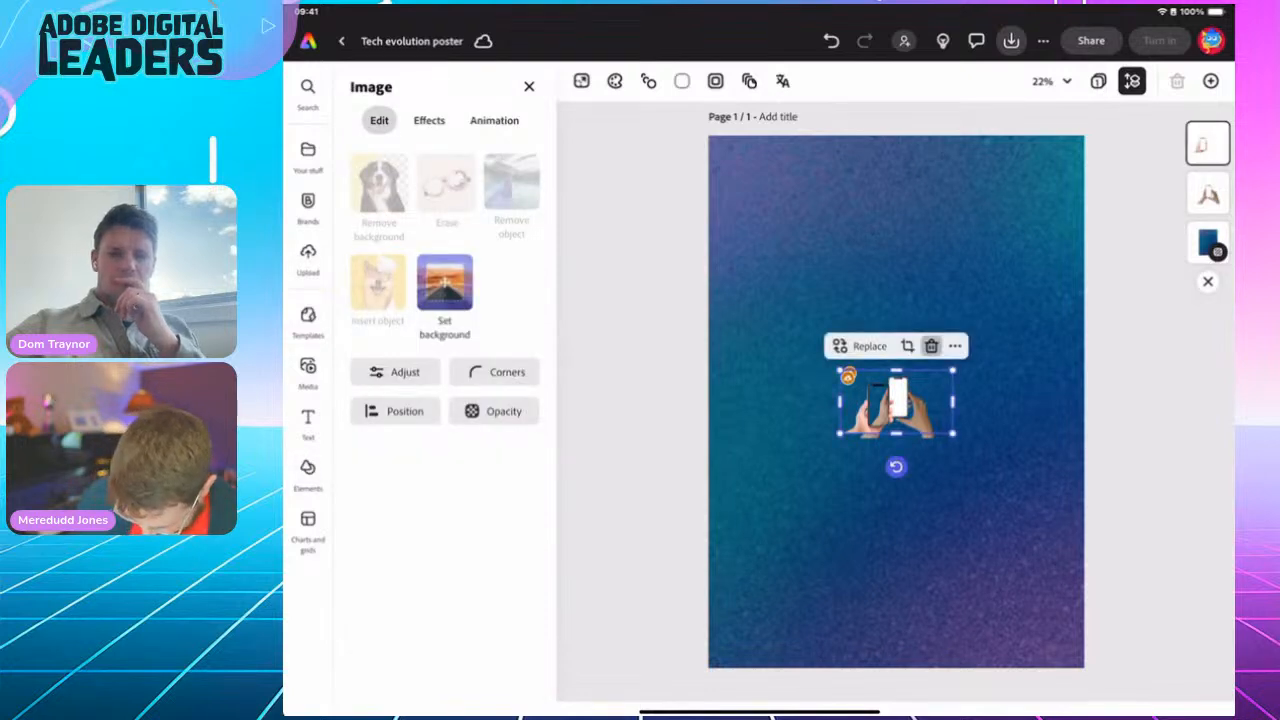
click(931, 346)
click(395, 413)
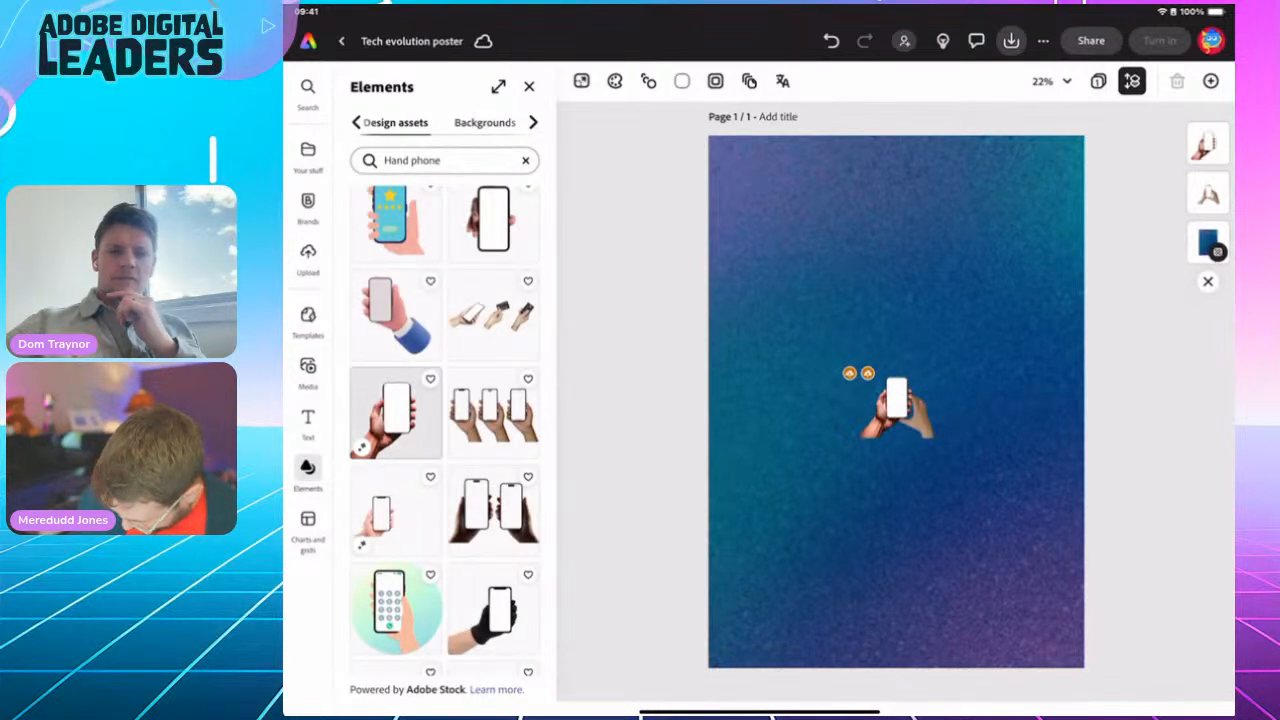
drag(896, 402, 776, 231)
click(897, 402)
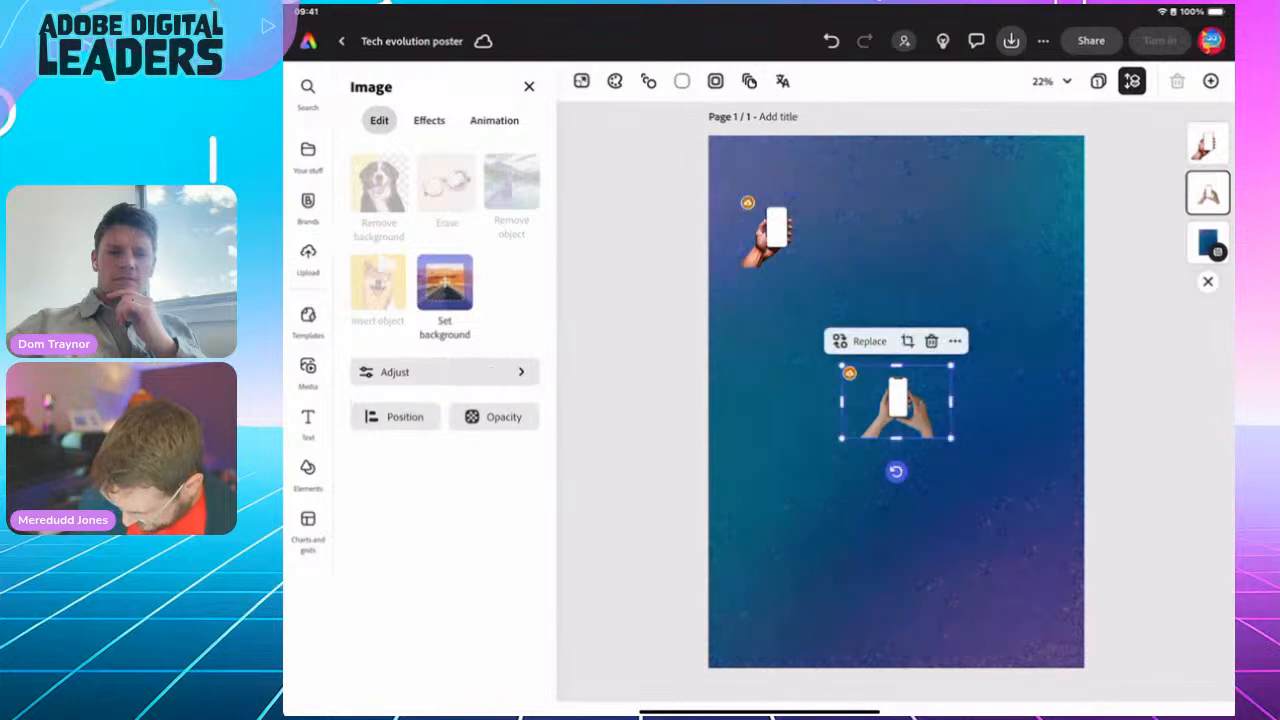
drag(896, 402, 968, 220)
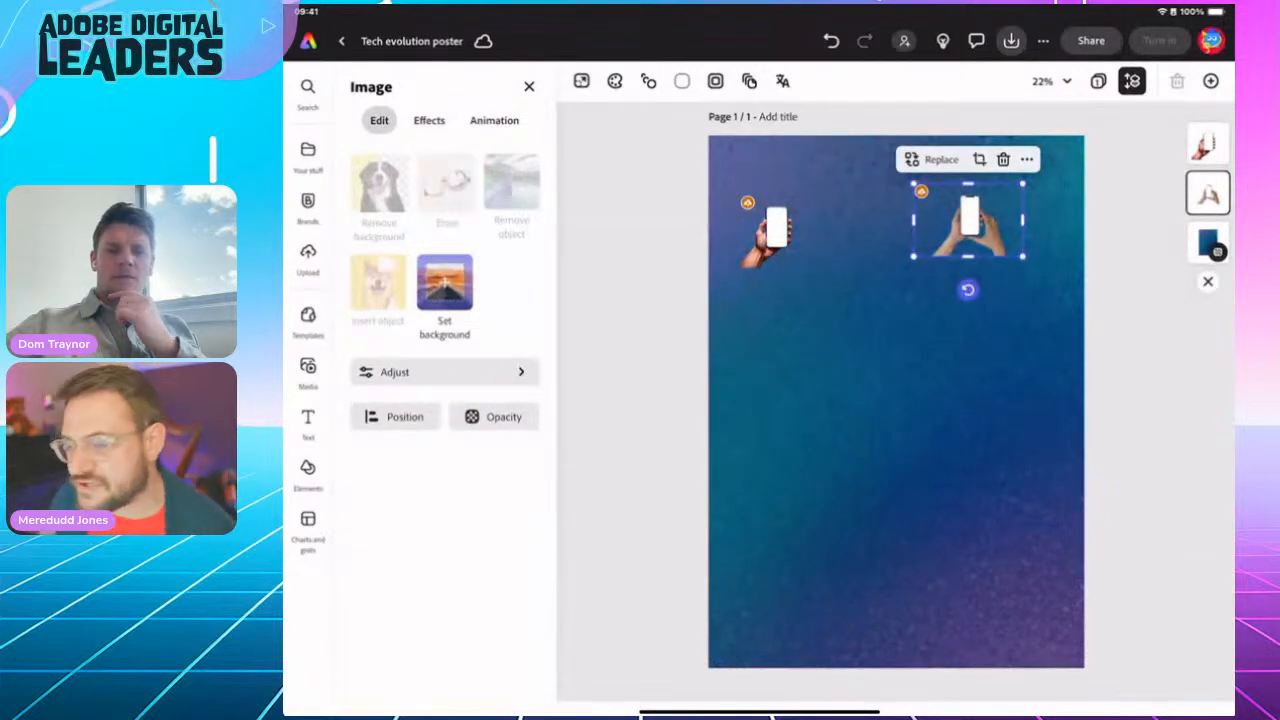
click(776, 231)
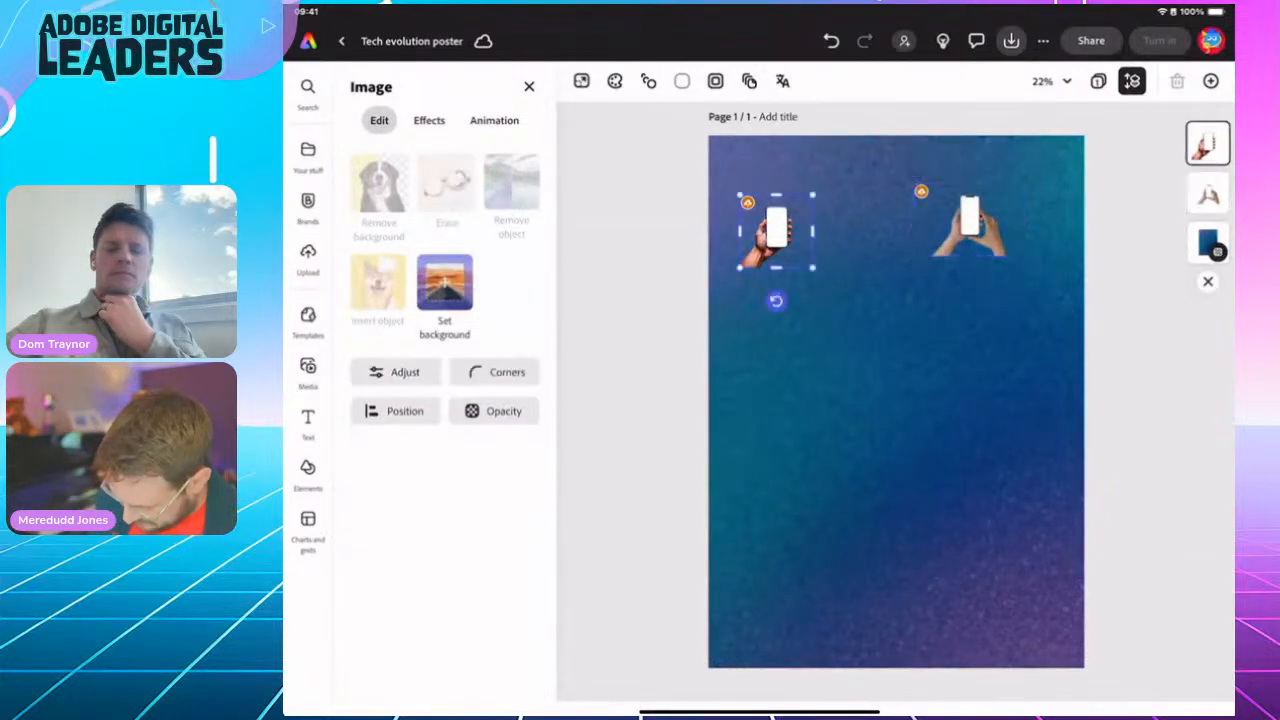
Step: Enlarge and rotate the one-hand phone image, placing it at the poster's bottom left
drag(812, 267, 1053, 508)
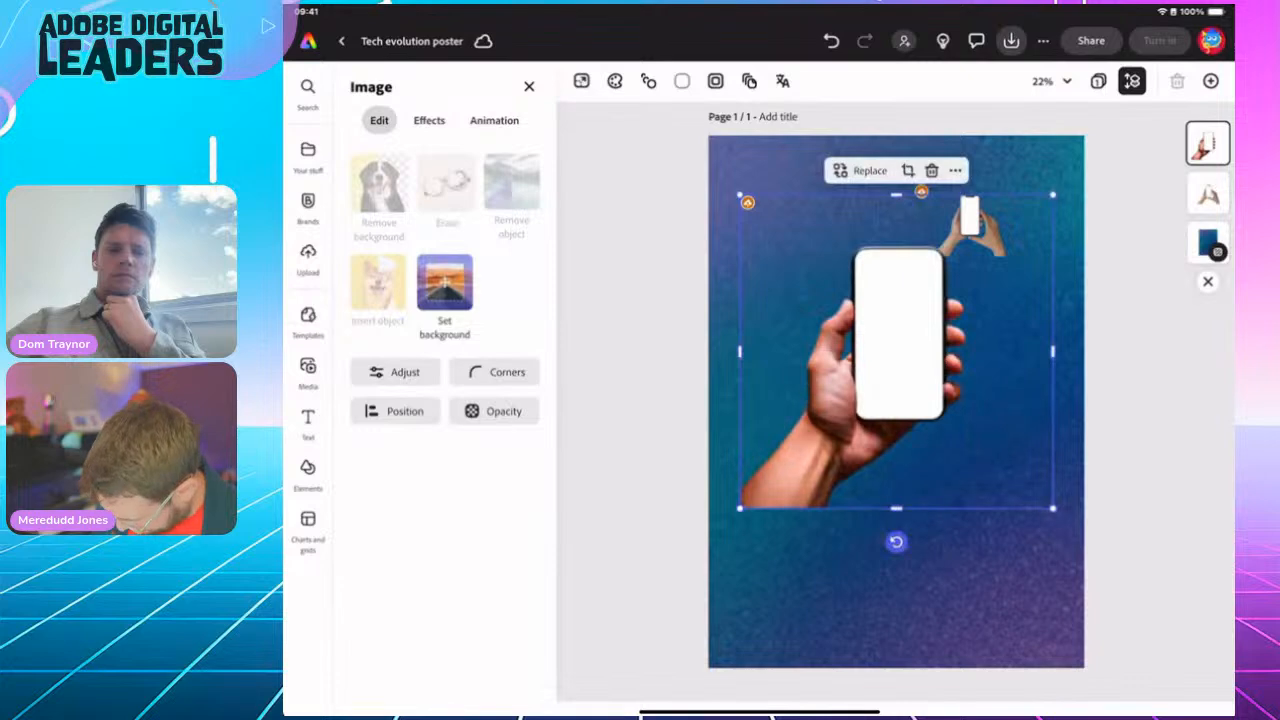
drag(896, 541, 706, 351)
drag(897, 352, 811, 597)
drag(954, 434, 1085, 301)
drag(896, 525, 872, 567)
drag(1061, 347, 1084, 304)
Step: Enlarge the two-hands phone image about 1.5x and rotate it to landscape
click(969, 222)
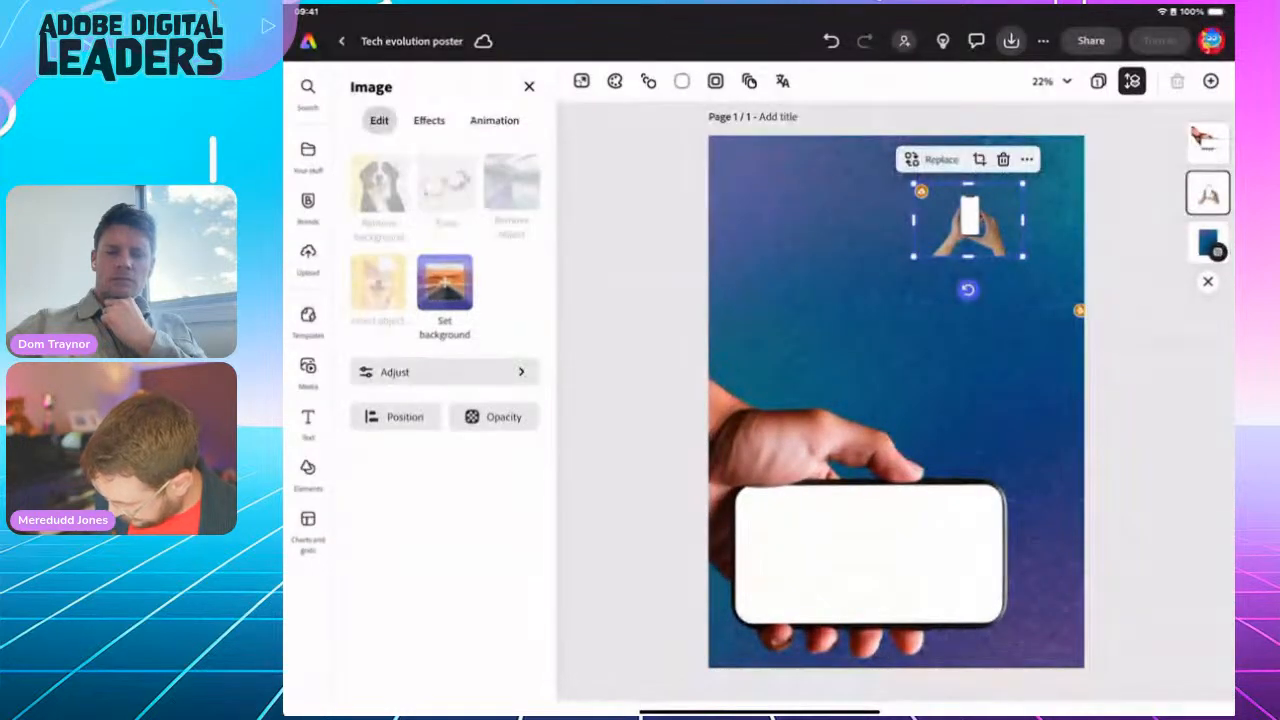
drag(1023, 257, 1234, 402)
drag(1073, 292, 1022, 364)
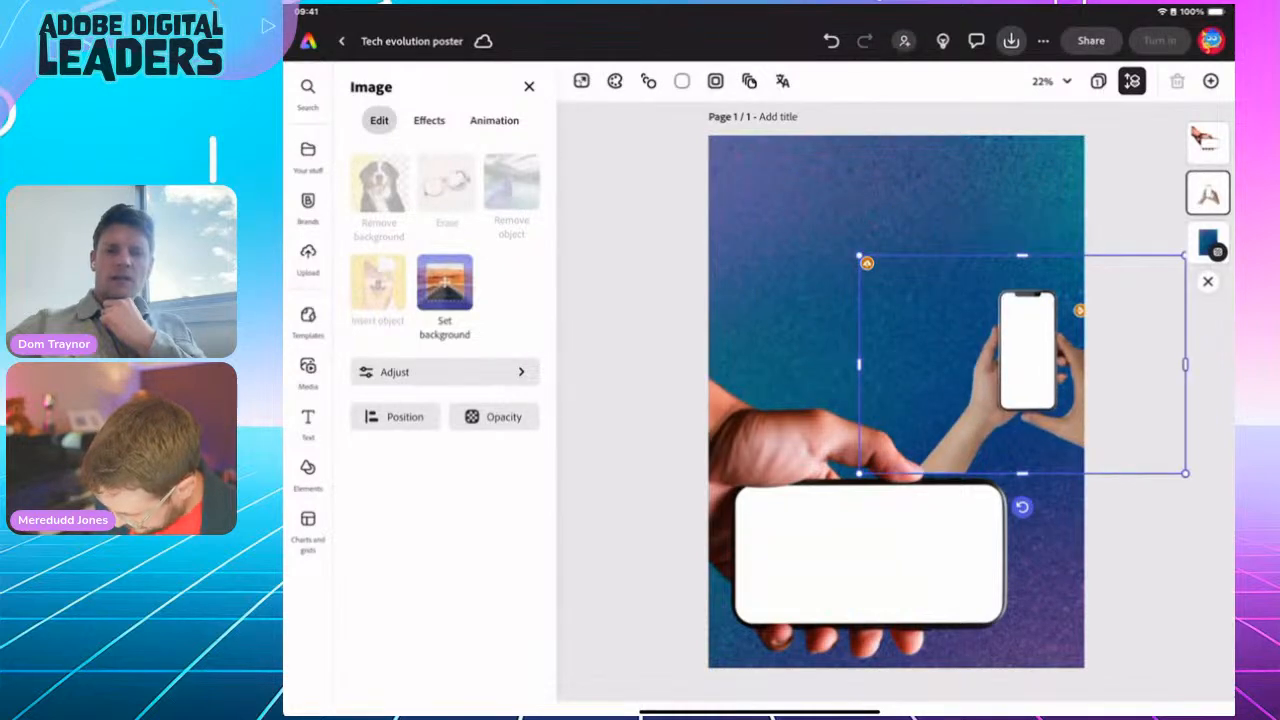
drag(858, 257, 716, 160)
drag(958, 300, 896, 258)
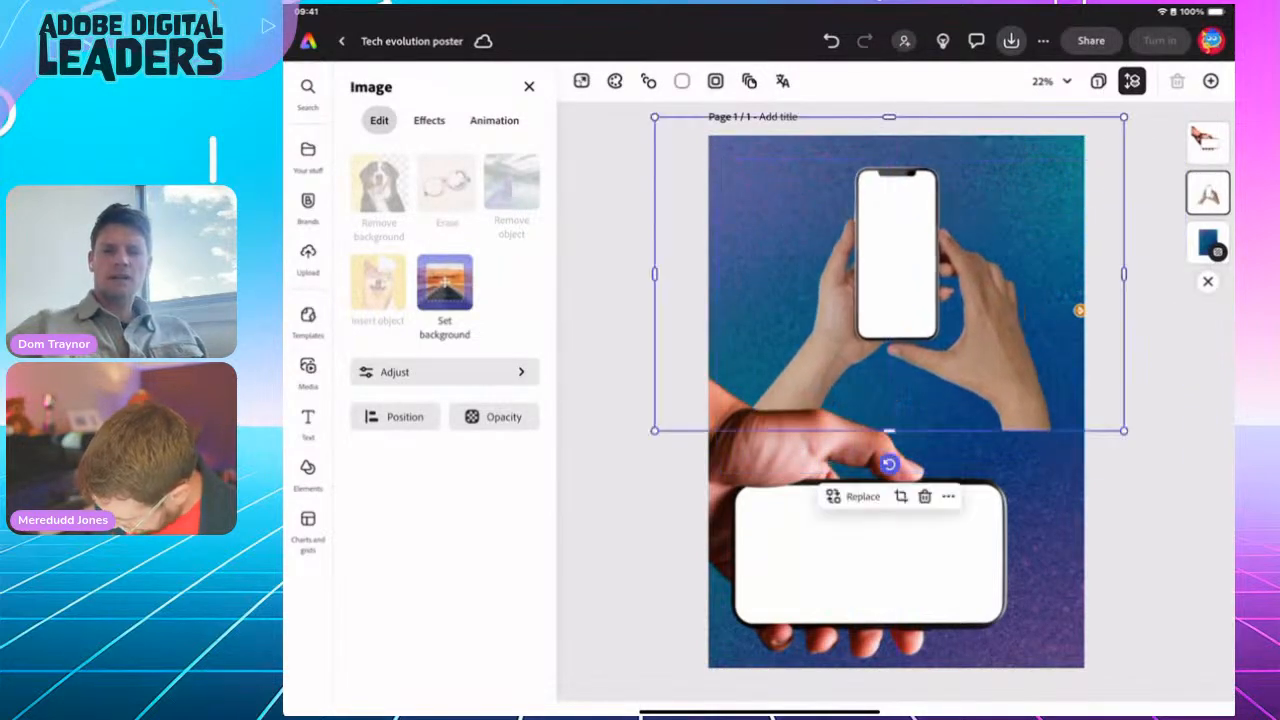
drag(889, 464, 1079, 274)
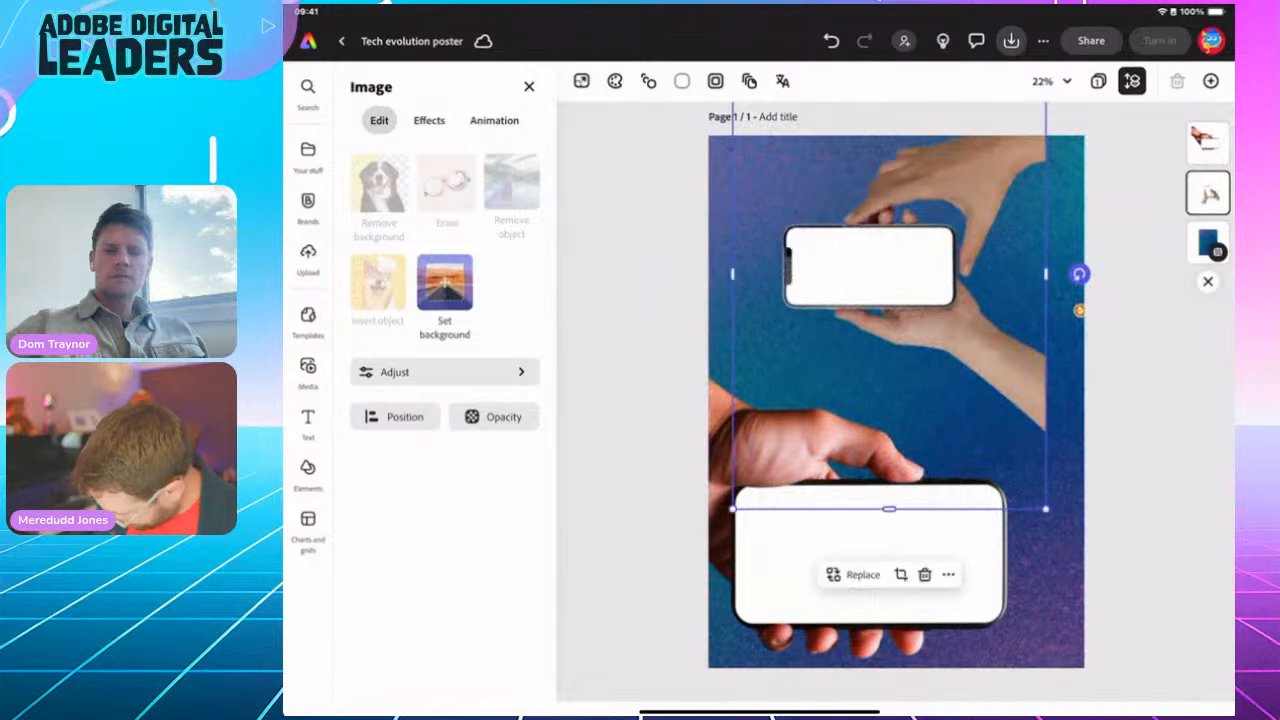
drag(890, 300, 999, 415)
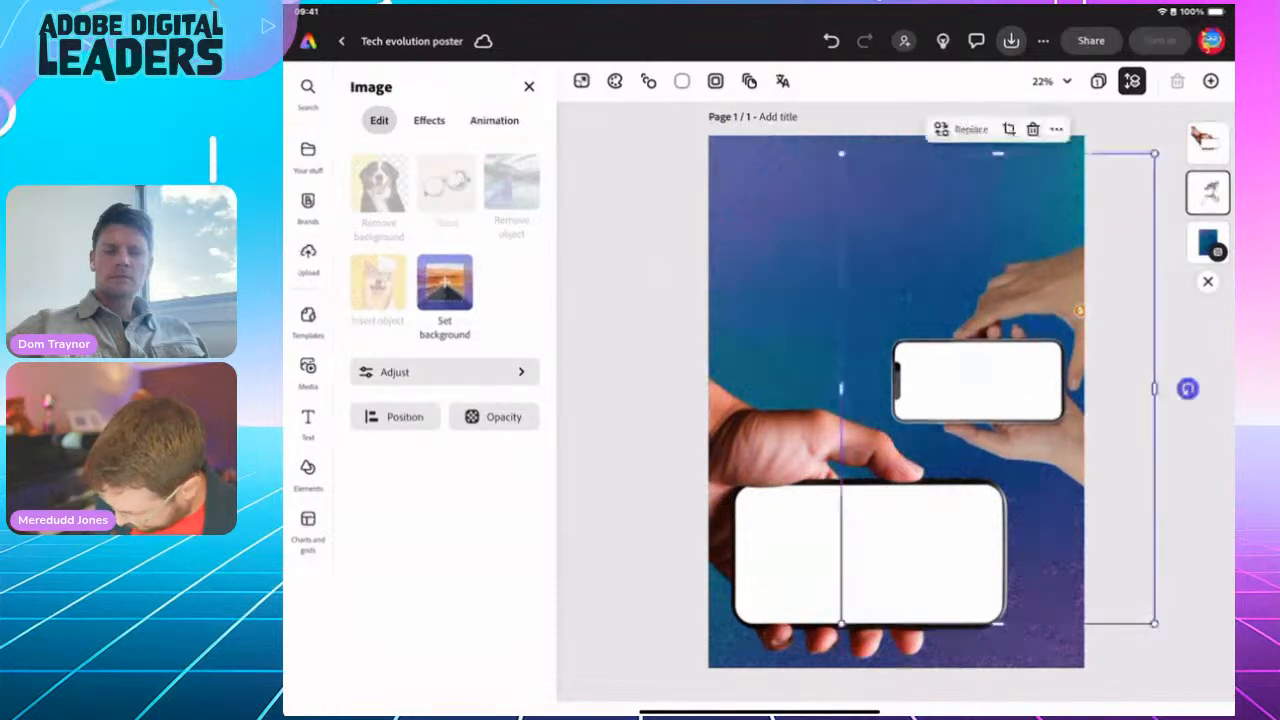
drag(841, 153, 683, 60)
drag(889, 257, 932, 375)
Step: Fine-tune the positions and size of the lower and upper hand images
click(868, 555)
mouse_move(868, 555)
mouse_down()
mouse_move(880, 585)
mouse_move(870, 576)
mouse_up()
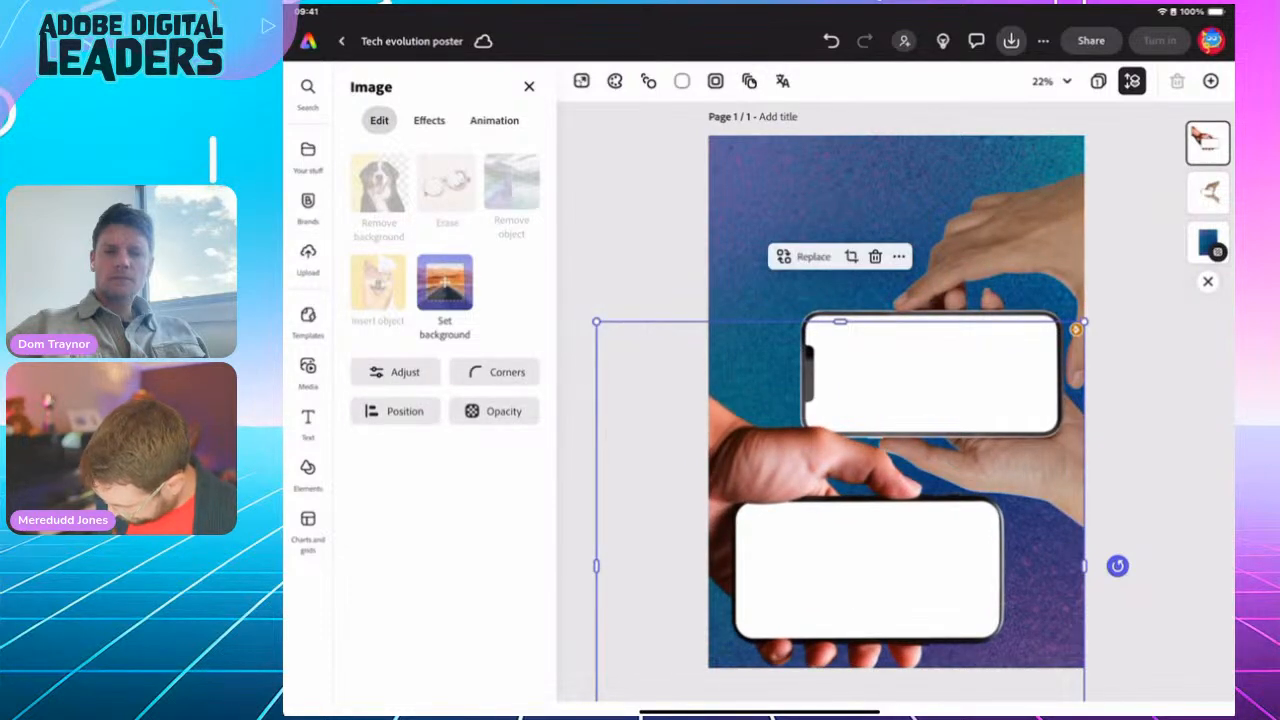
click(932, 375)
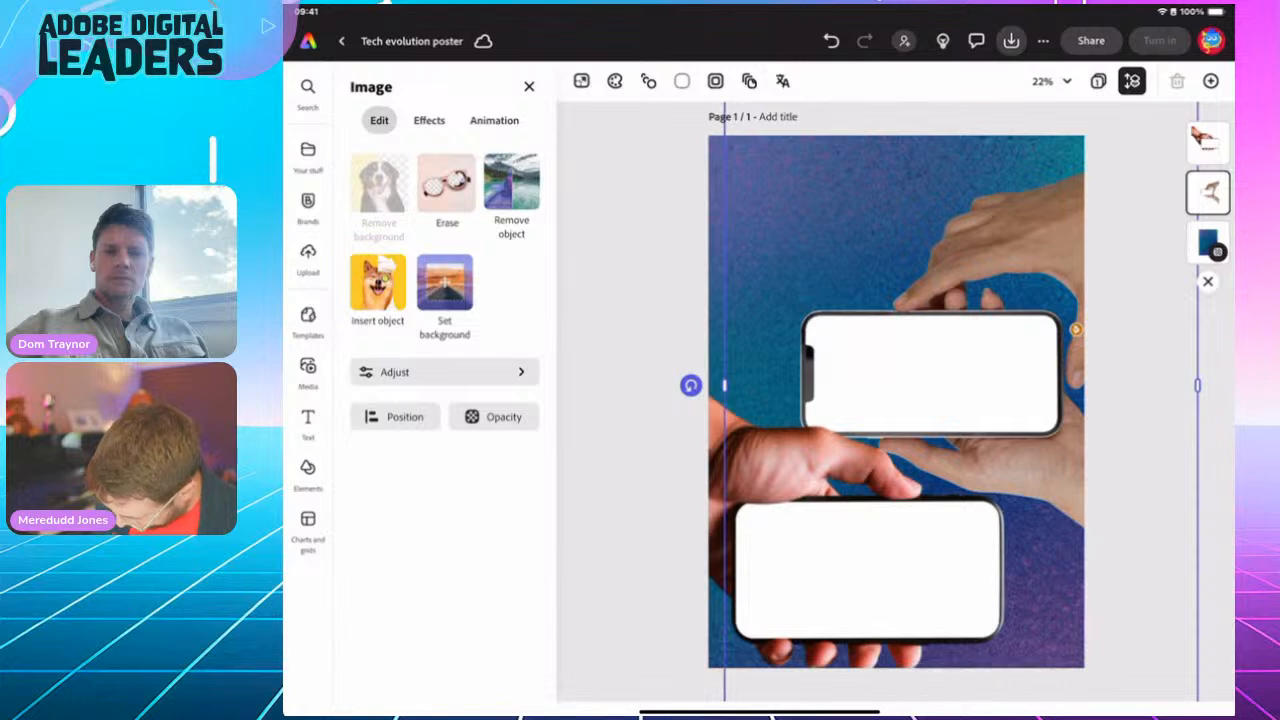
drag(932, 375, 950, 317)
drag(744, 682, 701, 716)
drag(925, 345, 915, 376)
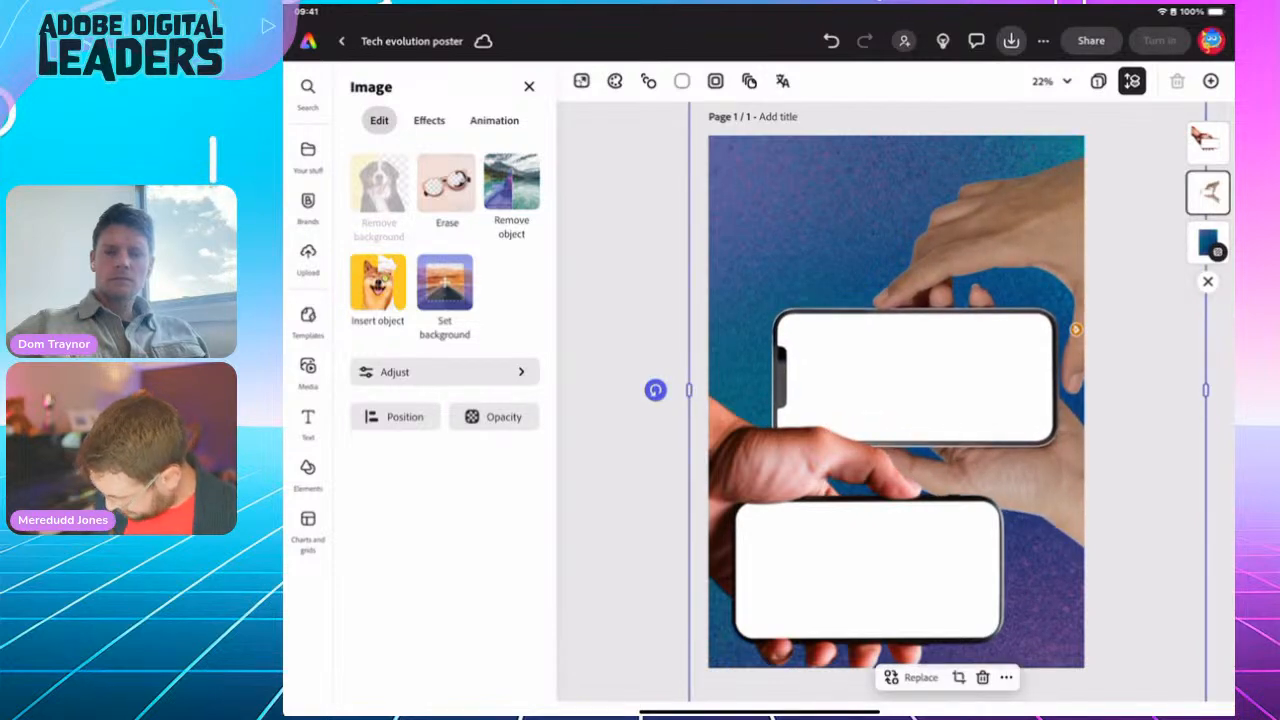
Step: Reorder the layers so the two-hands image sits in front of the other hand
drag(1208, 192, 1208, 128)
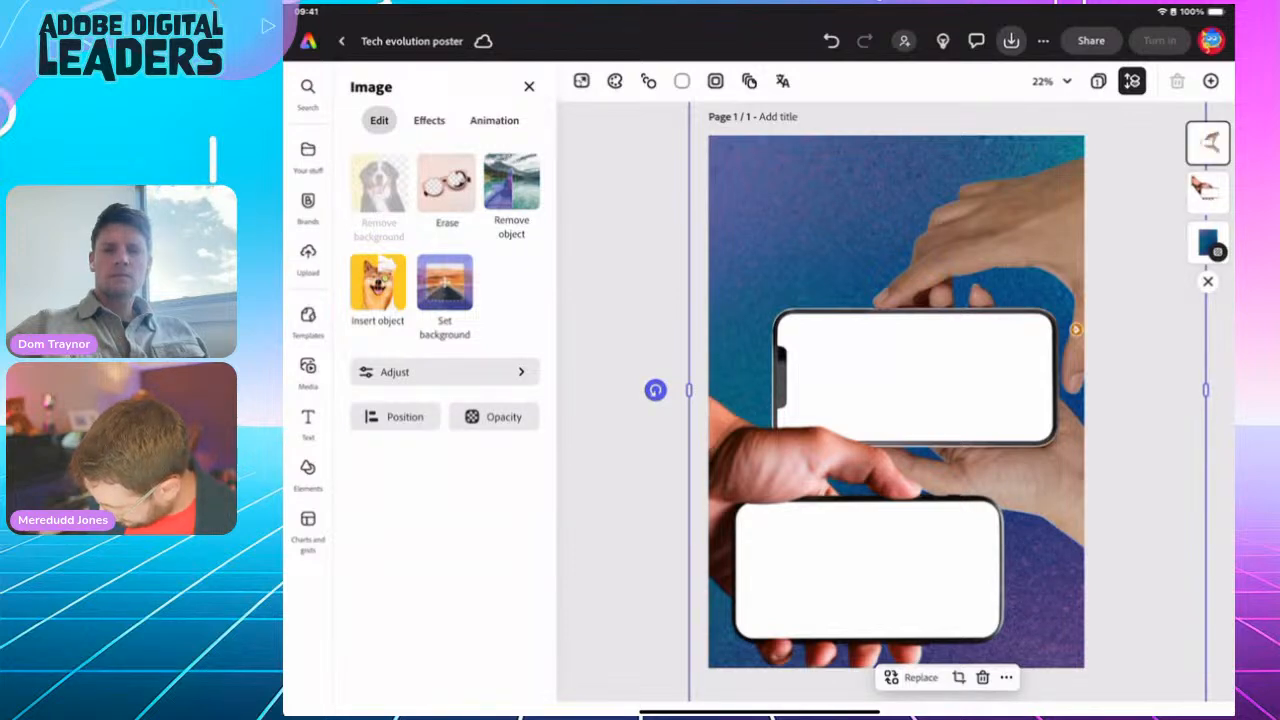
click(1208, 143)
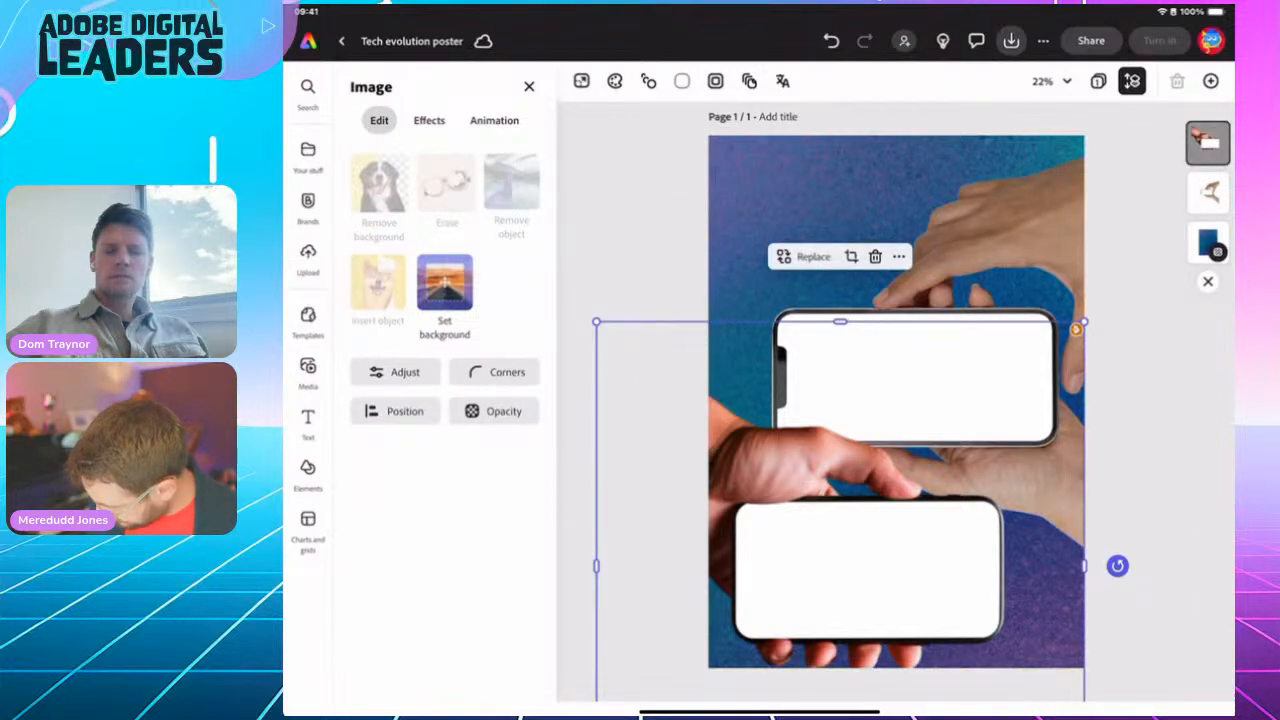
drag(1208, 192, 1208, 126)
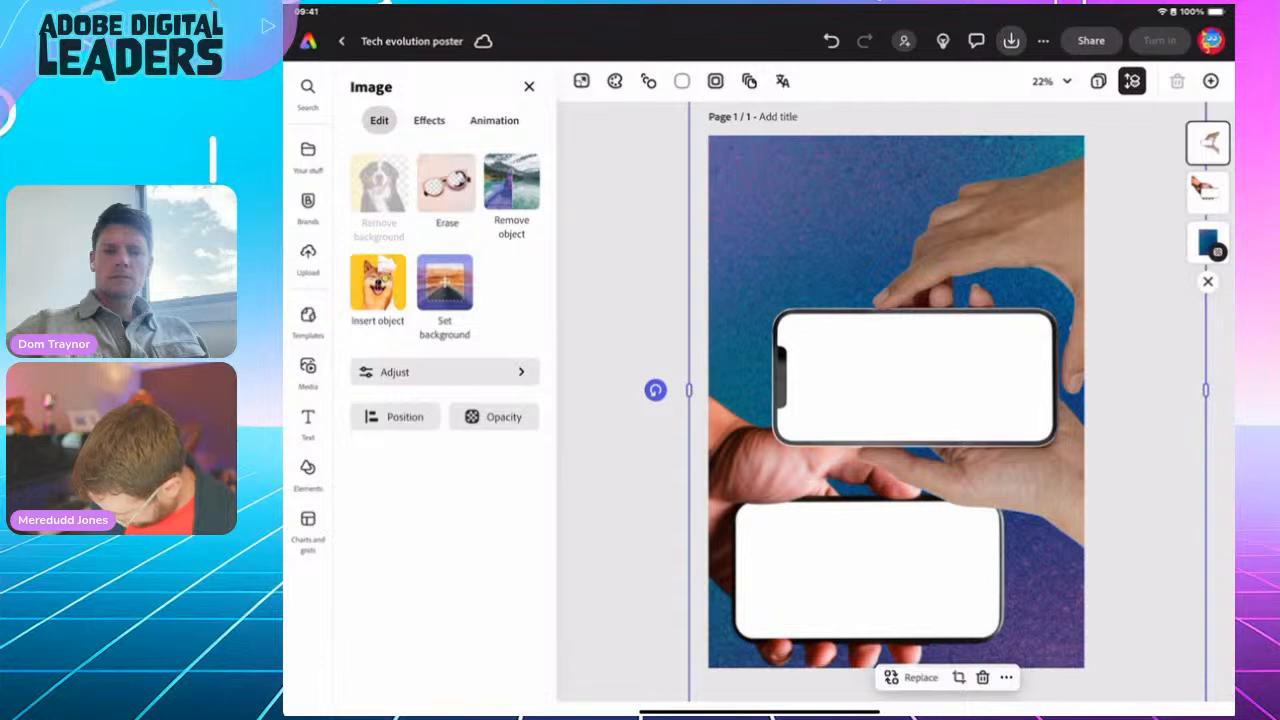
click(1208, 143)
click(1208, 143)
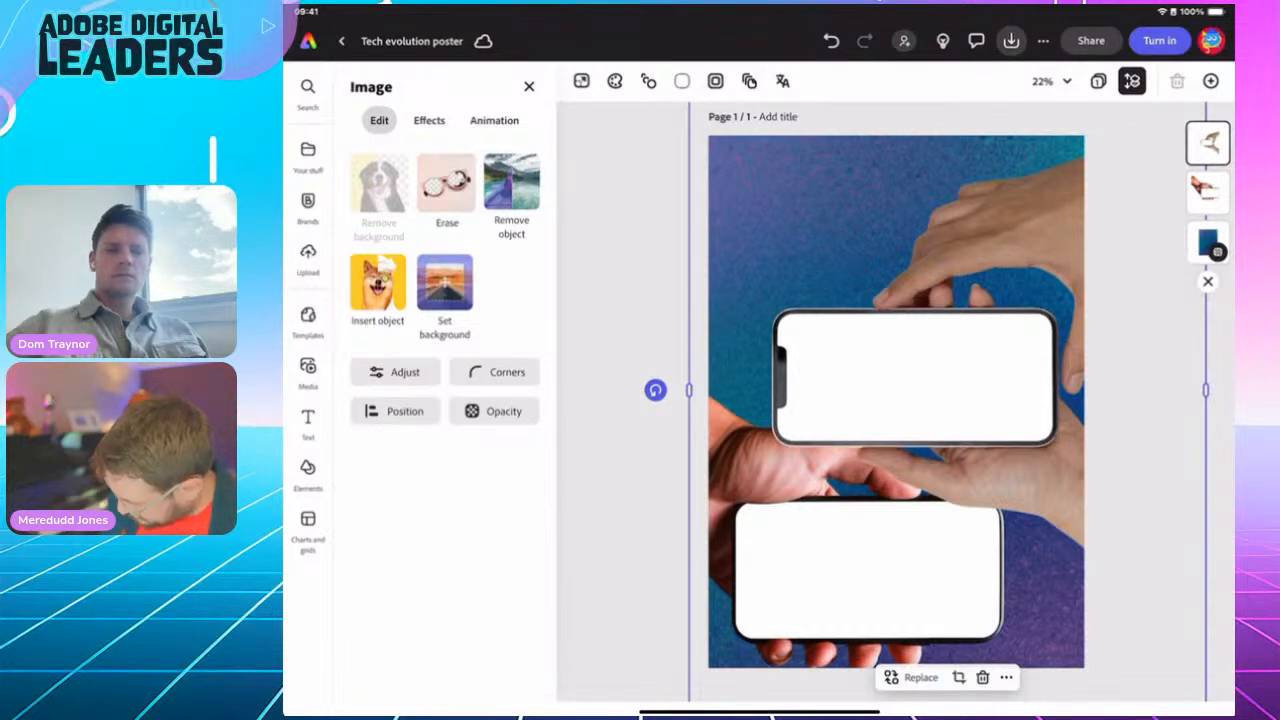
Step: Flip the lower hand image vertically, nudge it up and bring it to the front
click(1208, 192)
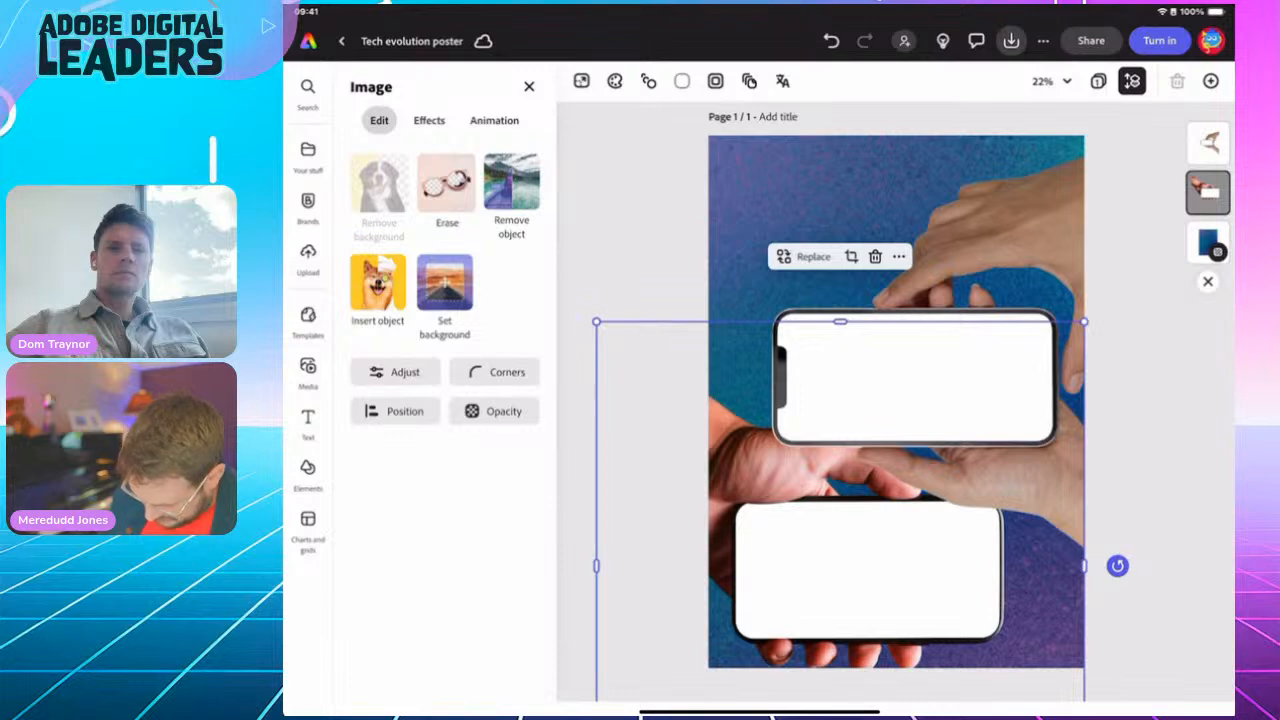
click(395, 411)
click(467, 607)
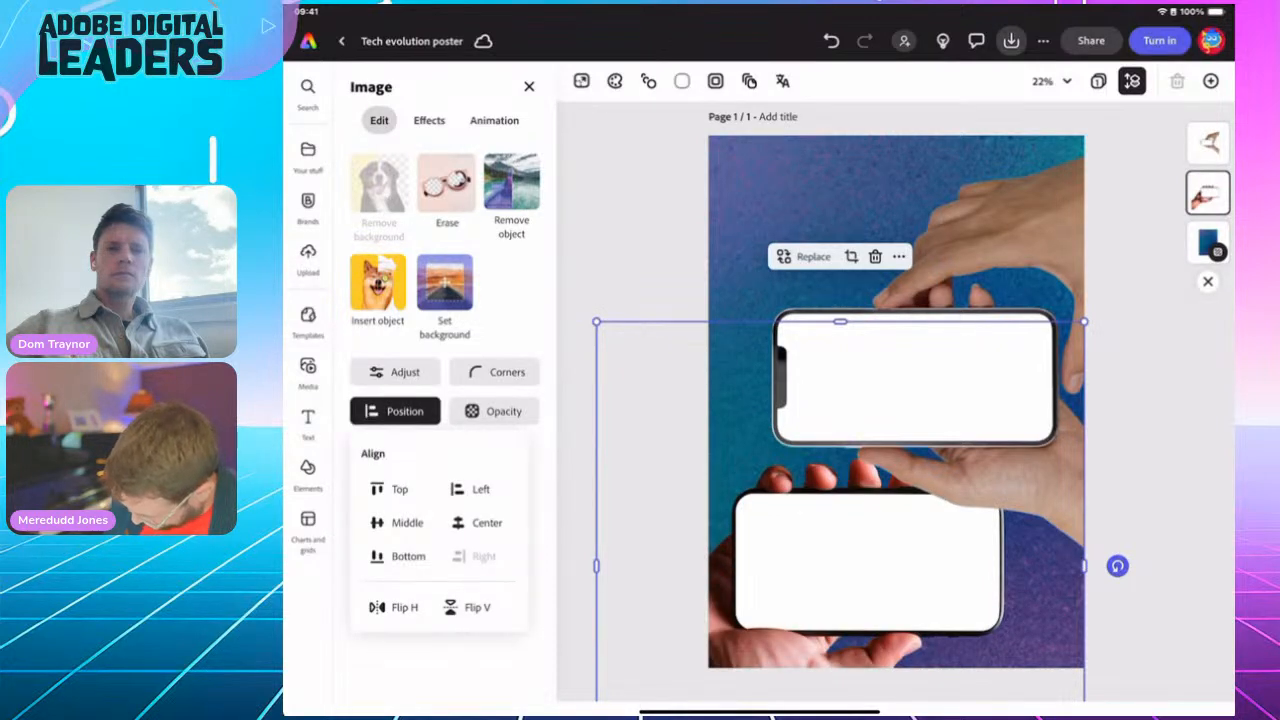
mouse_move(868, 562)
mouse_down()
mouse_move(869, 536)
mouse_move(865, 547)
mouse_up()
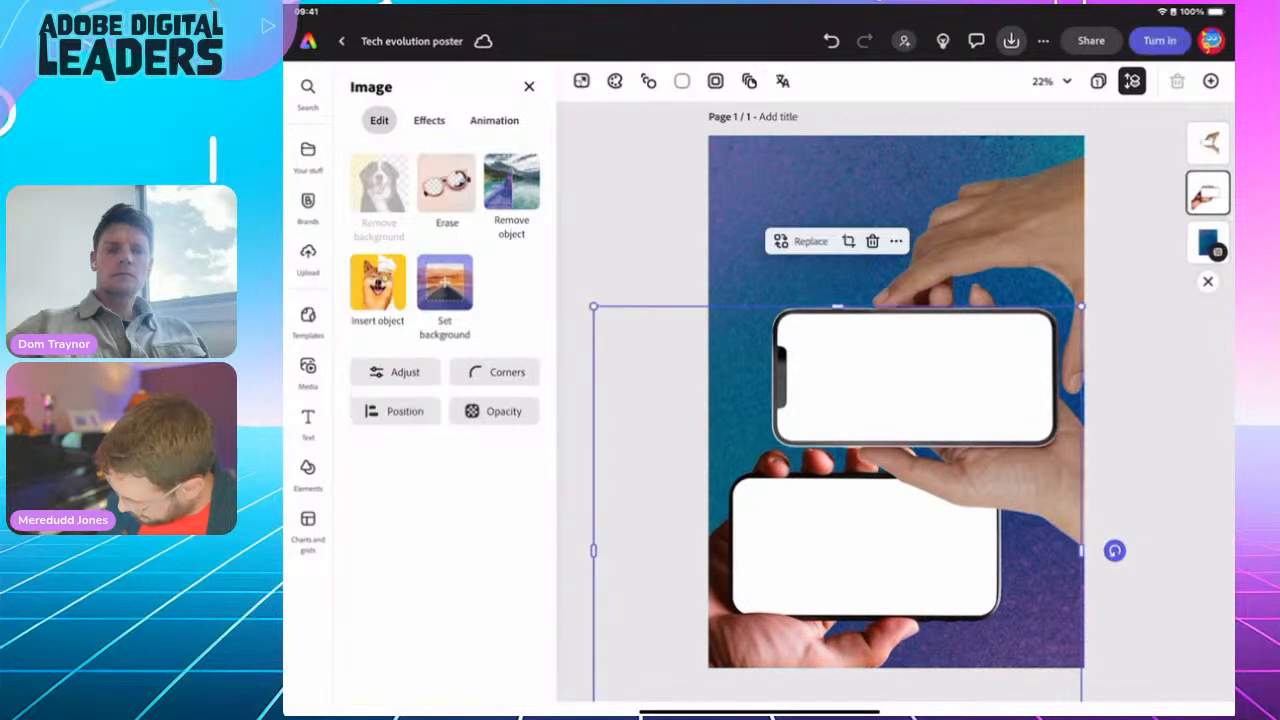
drag(1208, 193, 1208, 130)
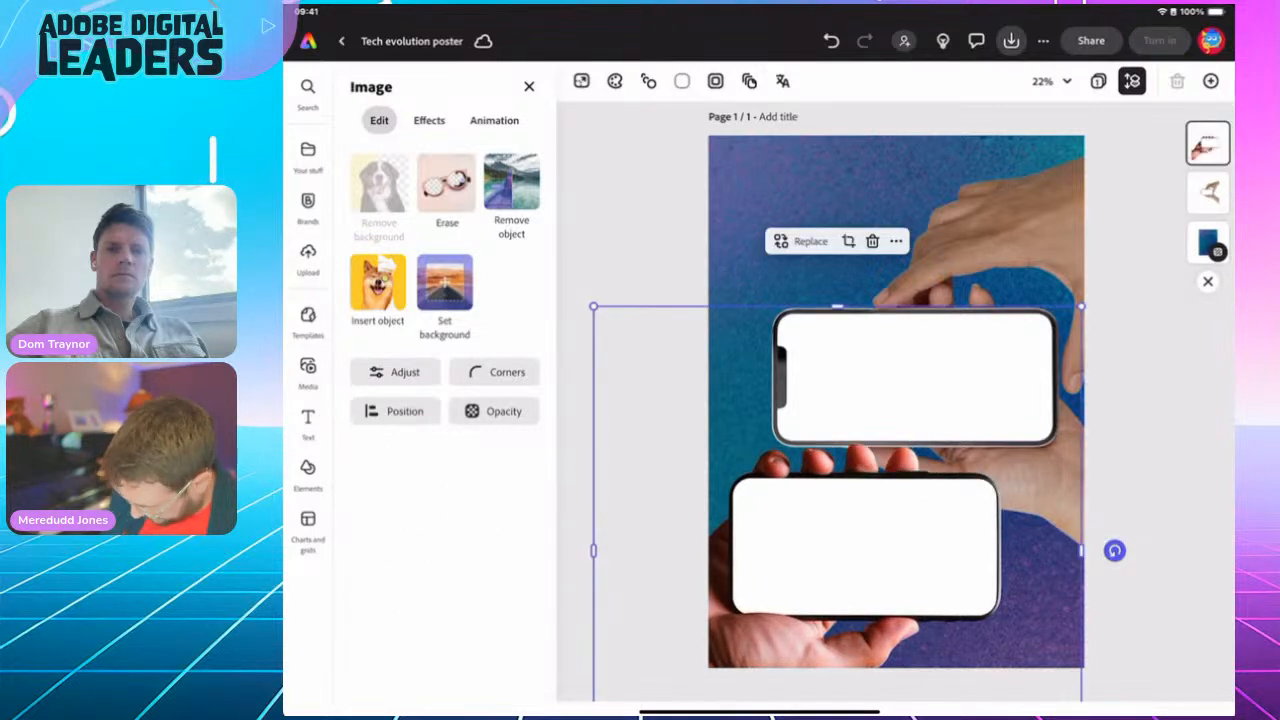
click(1144, 400)
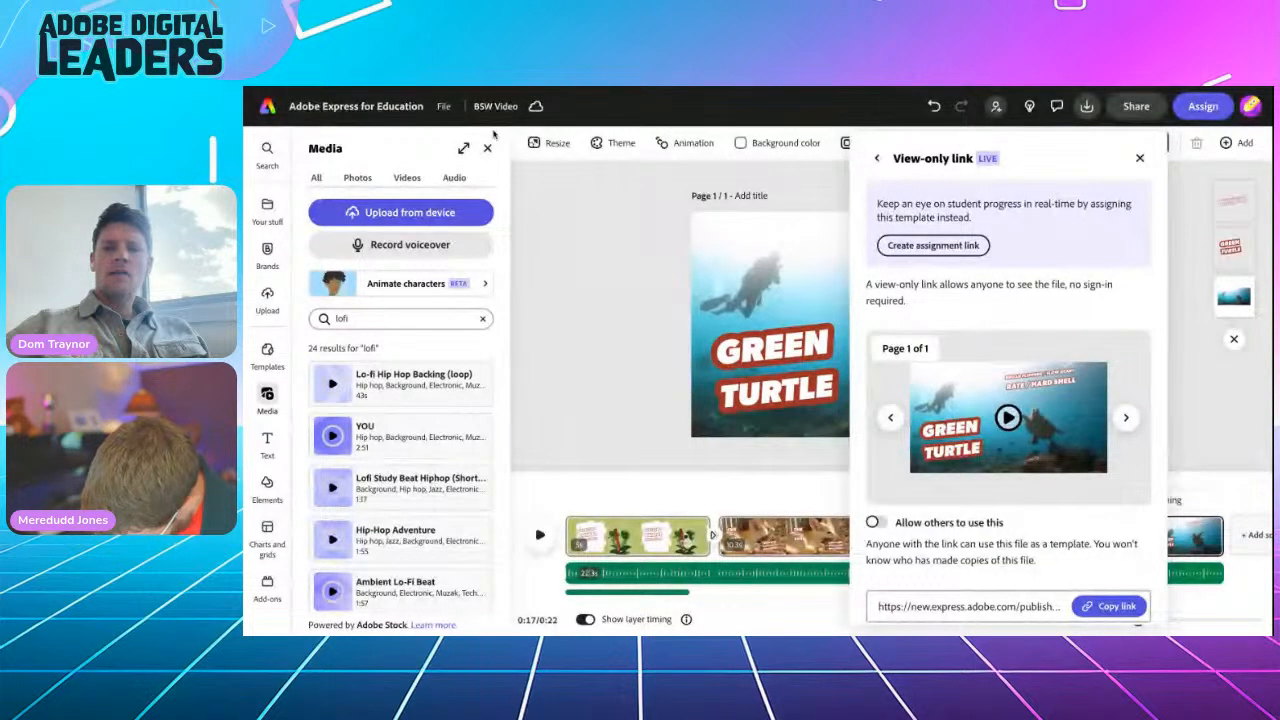
Step: Close the BSW Video's view-only link panel and go home via the Adobe Express logo
click(1139, 158)
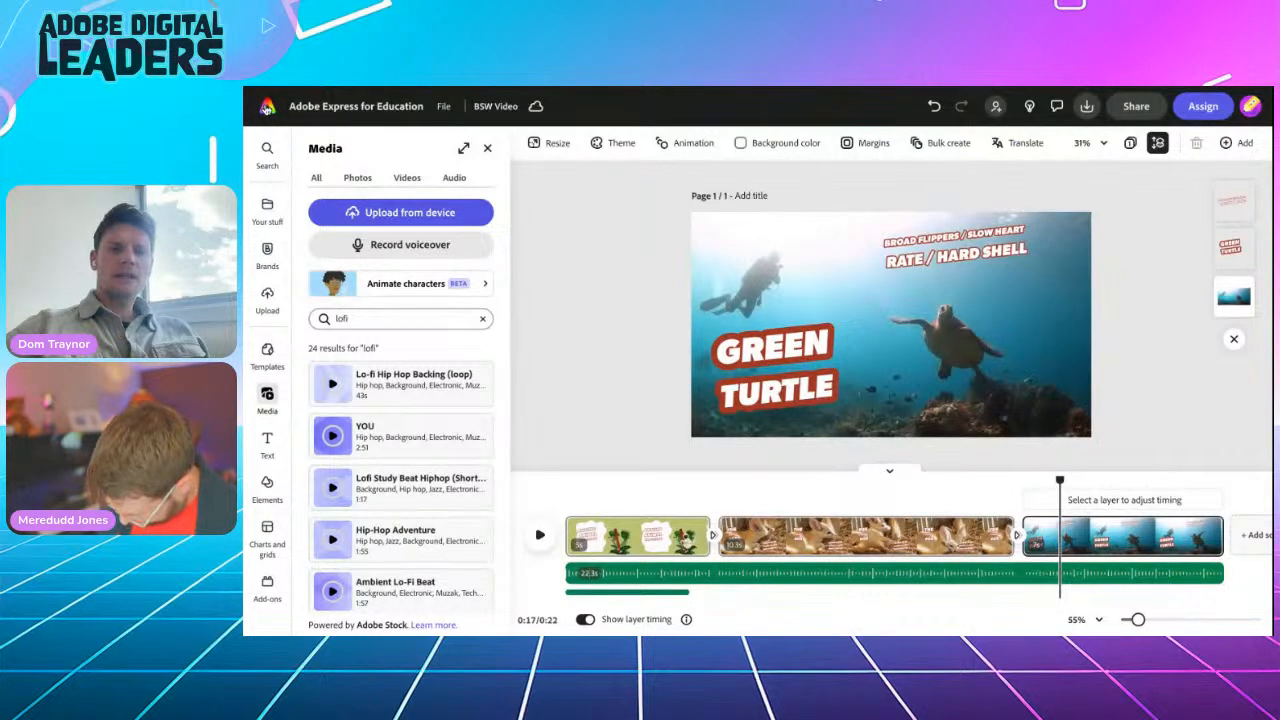
click(267, 108)
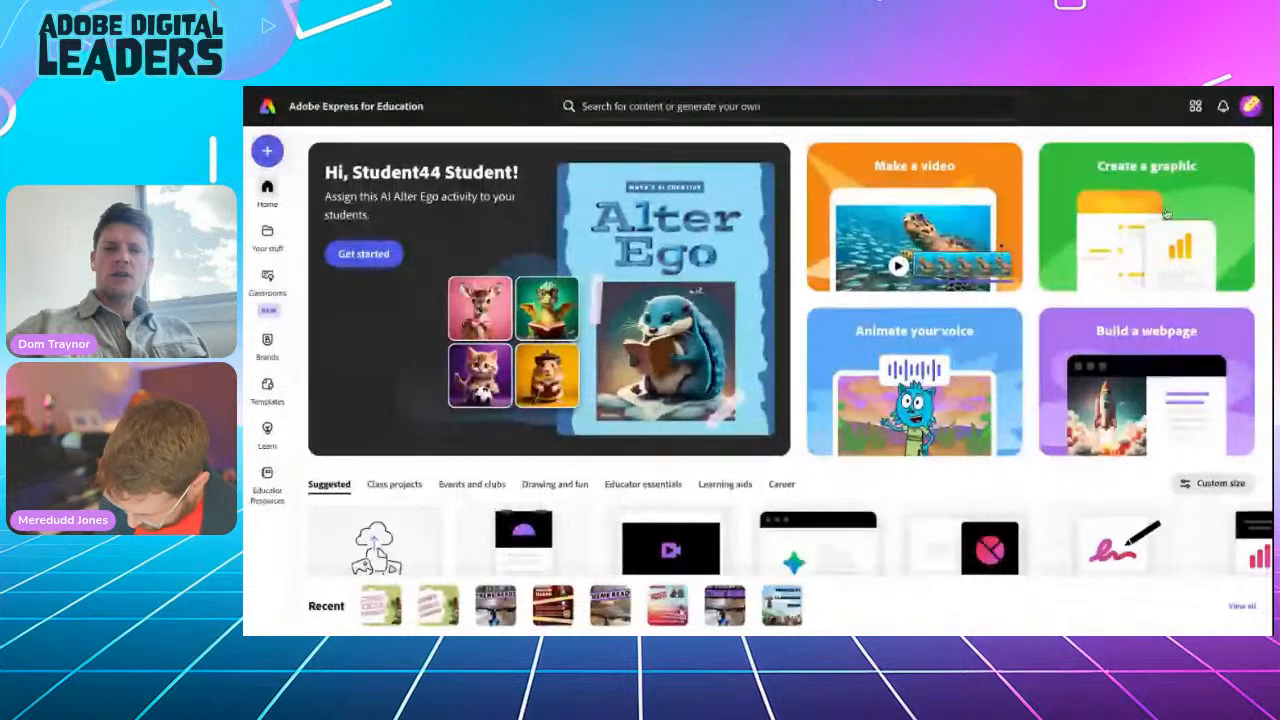
Step: Create a blank A4 portrait design from an 'a4' search, dismissing the template suggestions
click(267, 152)
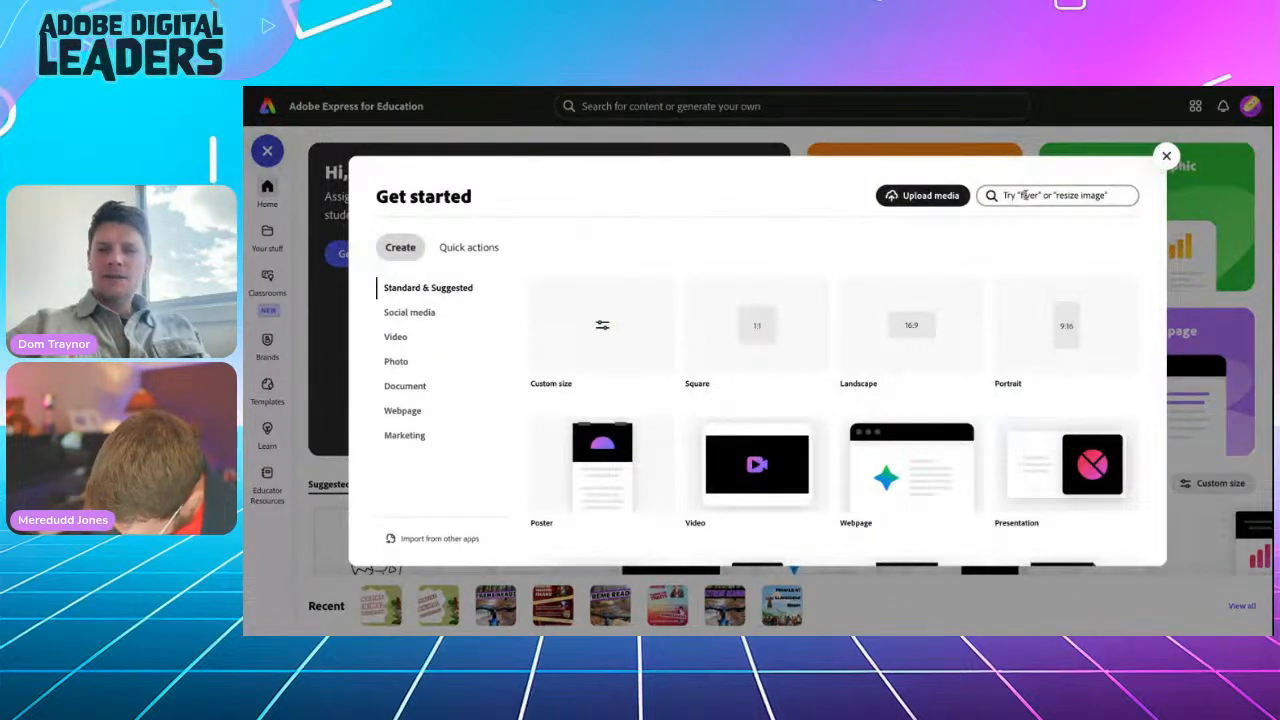
click(1057, 196)
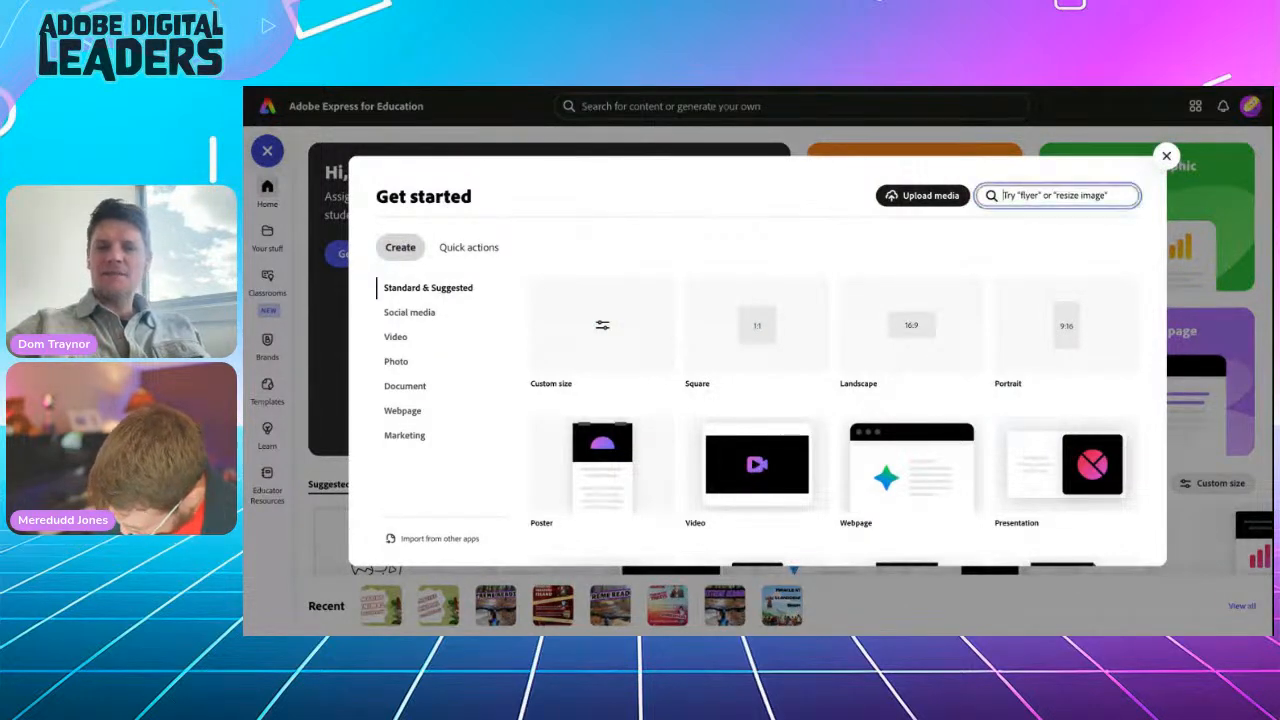
text(a4)
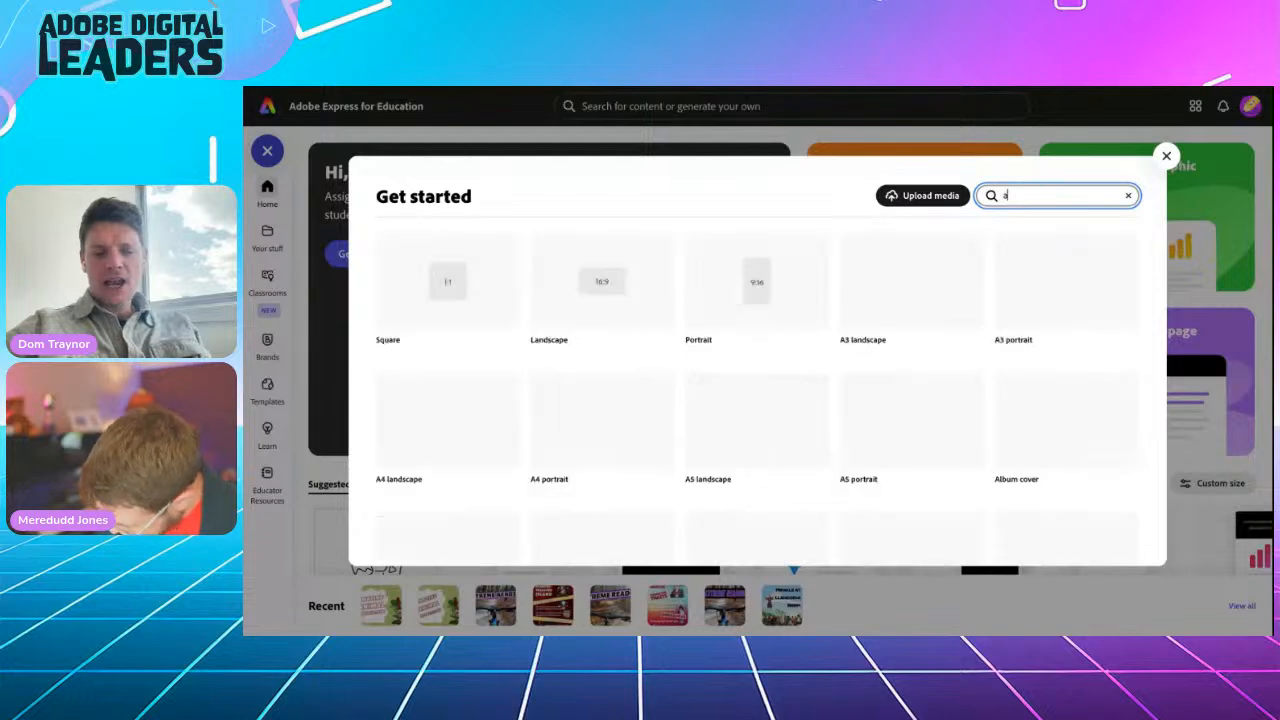
mouse_move(600, 282)
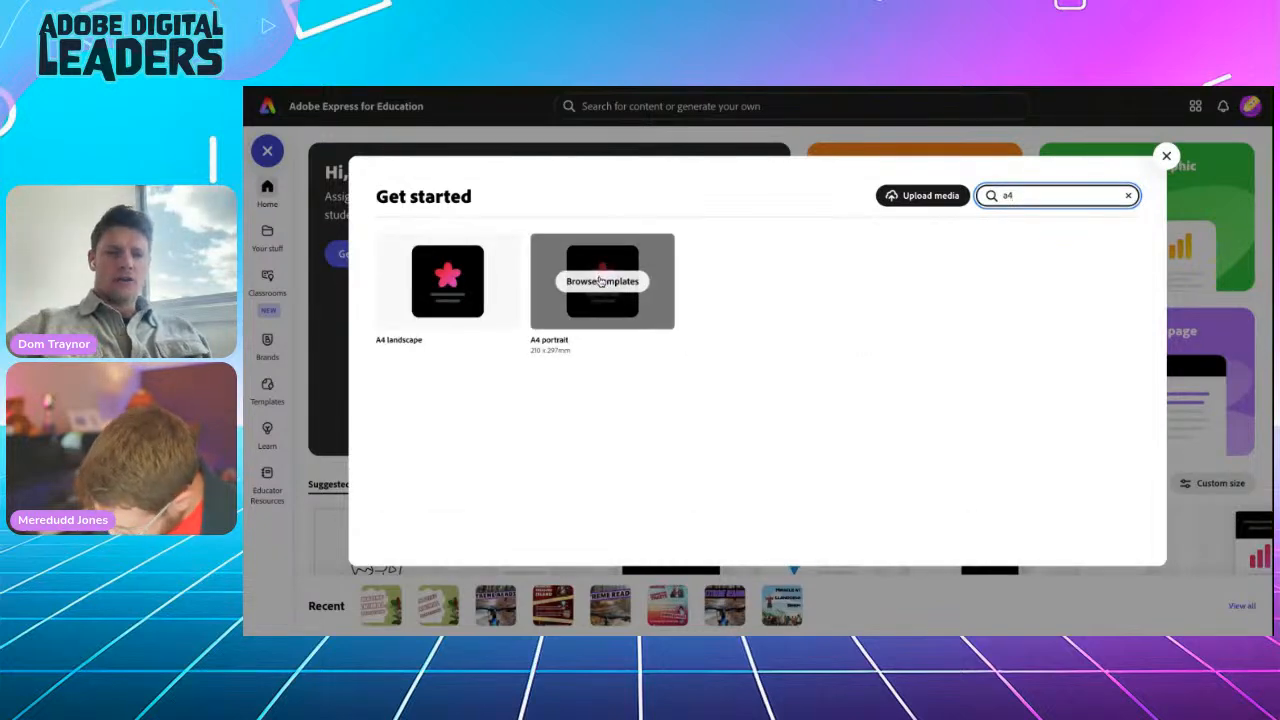
click(600, 309)
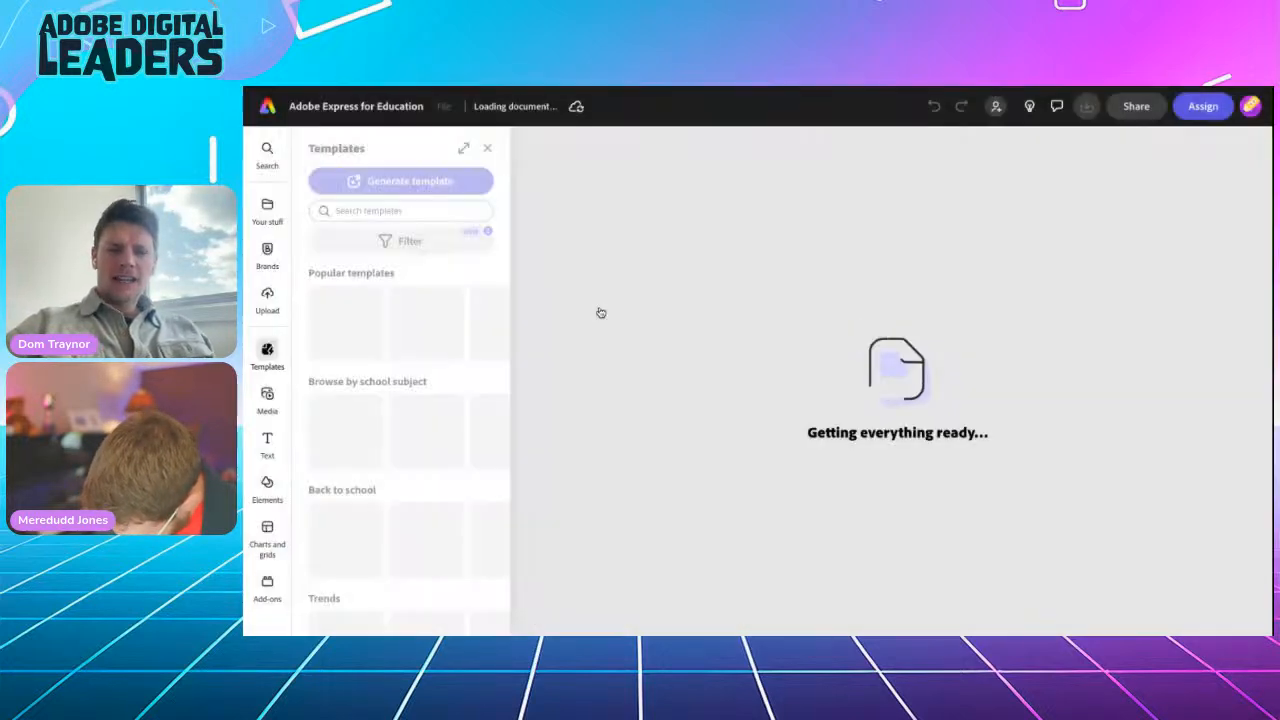
click(487, 149)
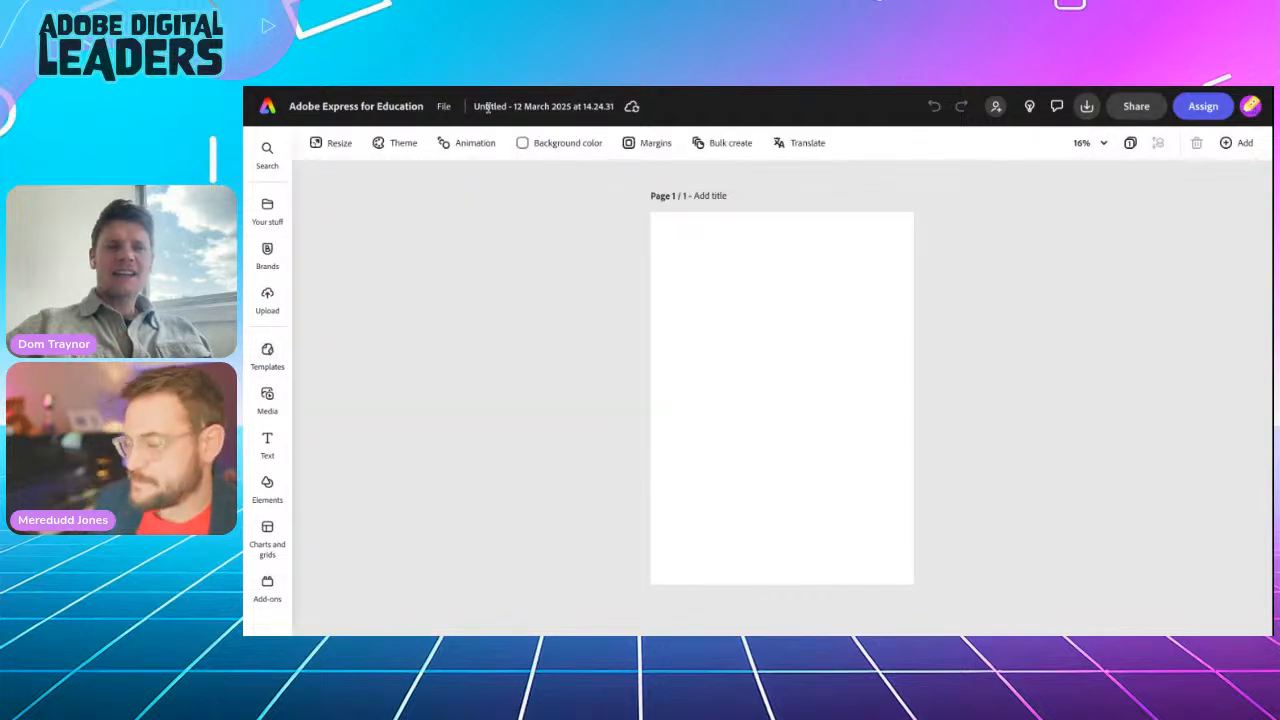
Step: Rename the new design 'BSW poster'
click(488, 108)
key(ctrl+a)
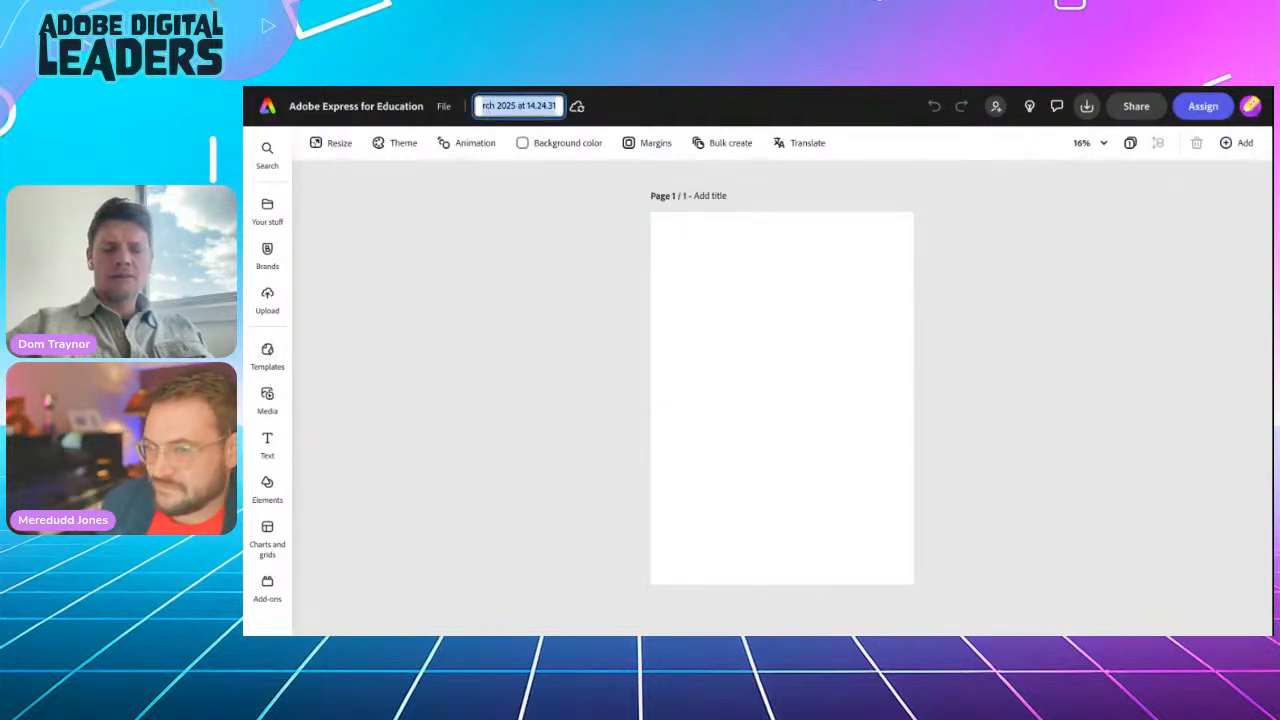
text(BSW poster)
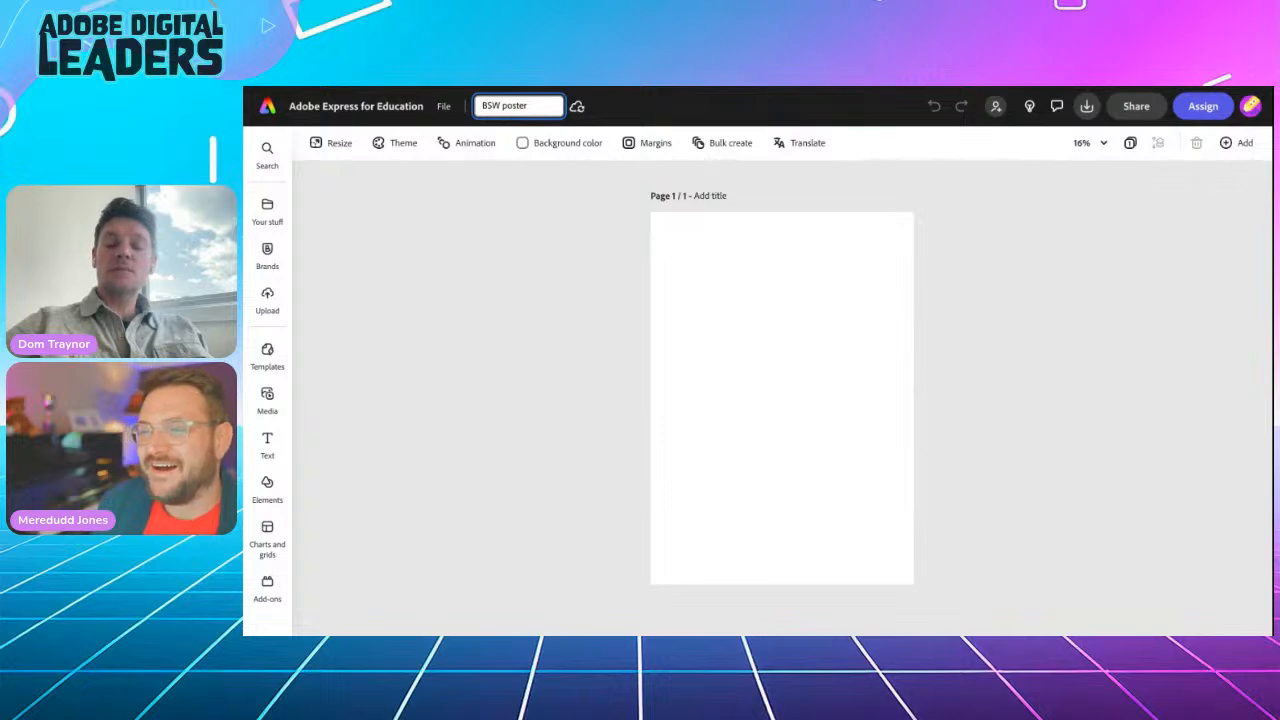
key(Return)
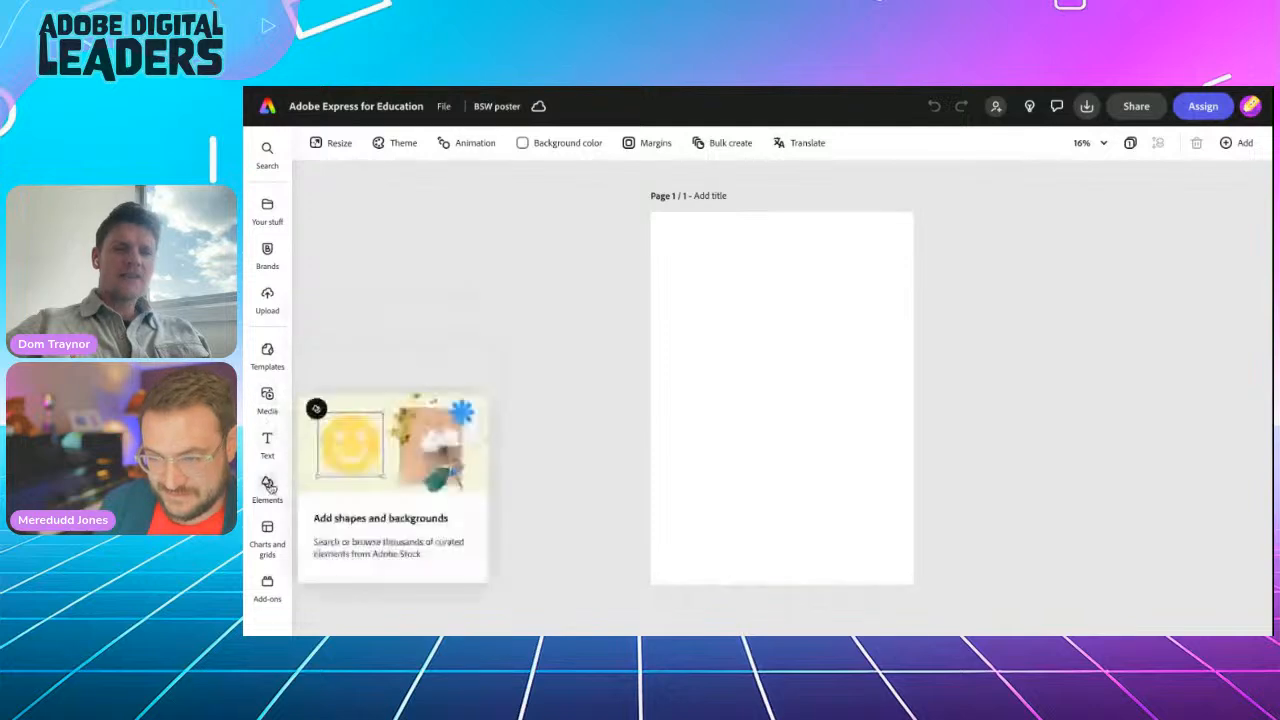
Step: Search Elements backgrounds for 'gradient' and apply the blue-to-purple gradient thumbnail to the page
click(267, 485)
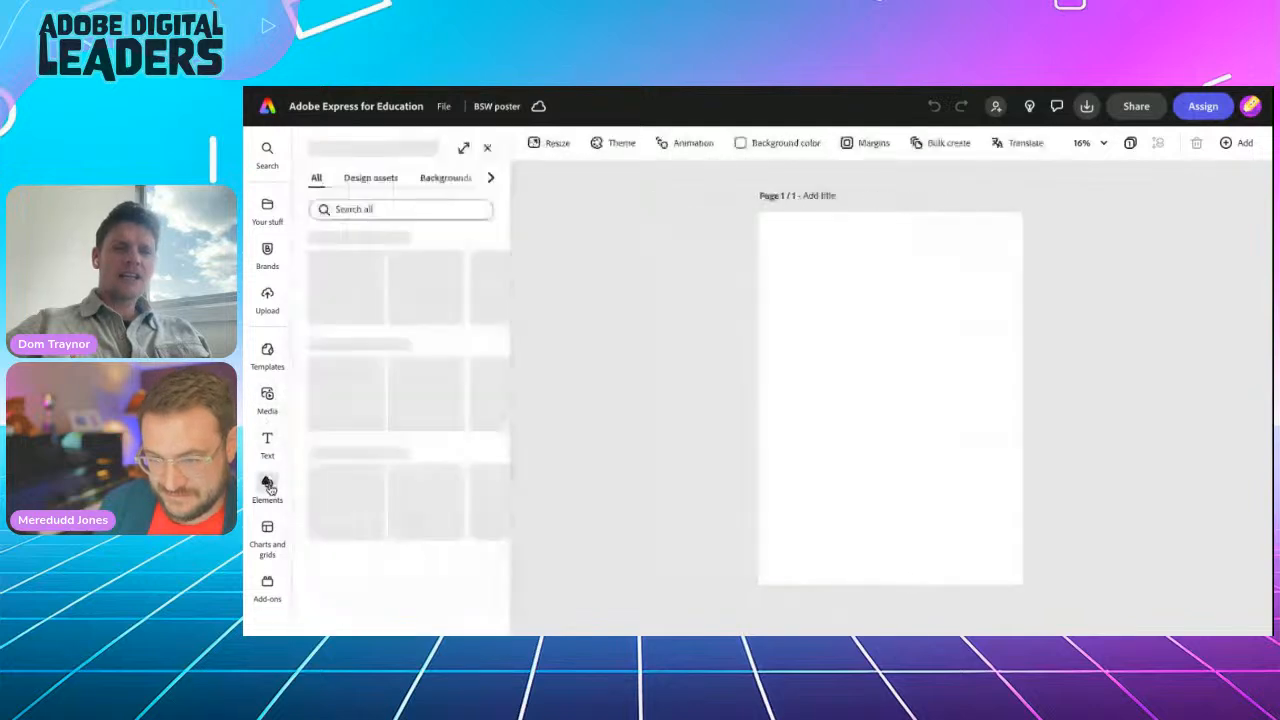
click(445, 177)
click(367, 209)
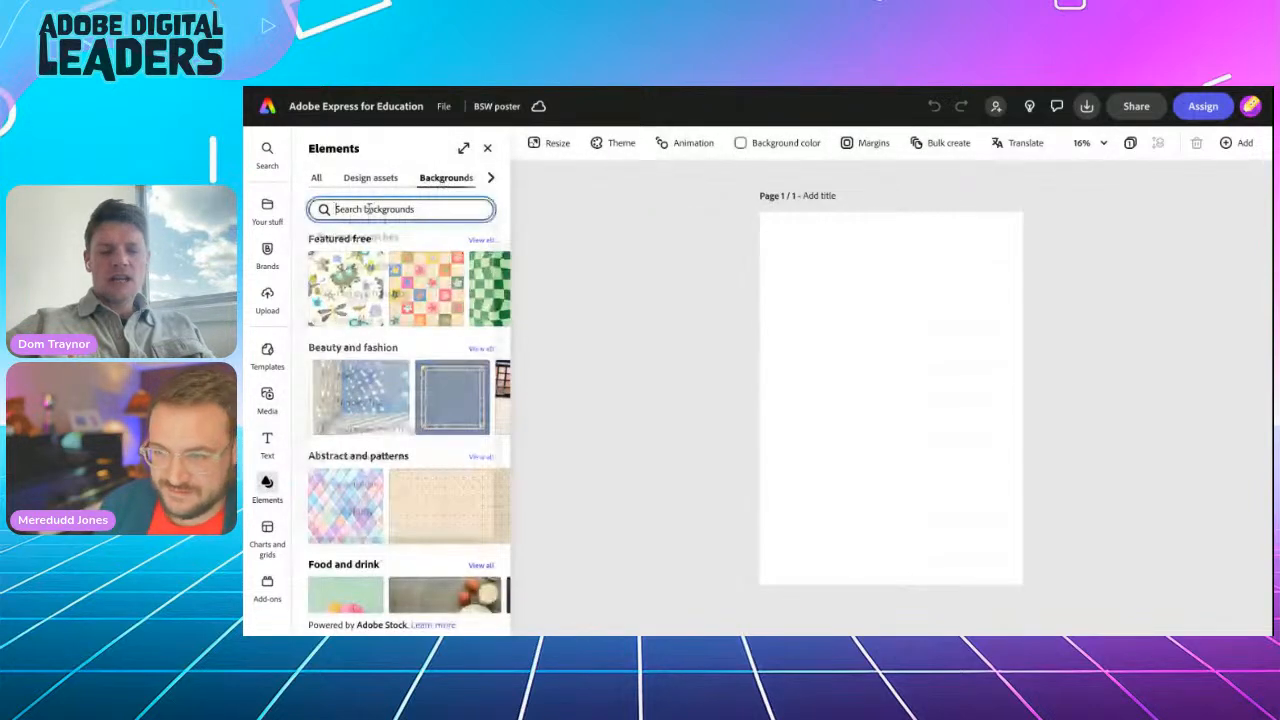
text(gradient)
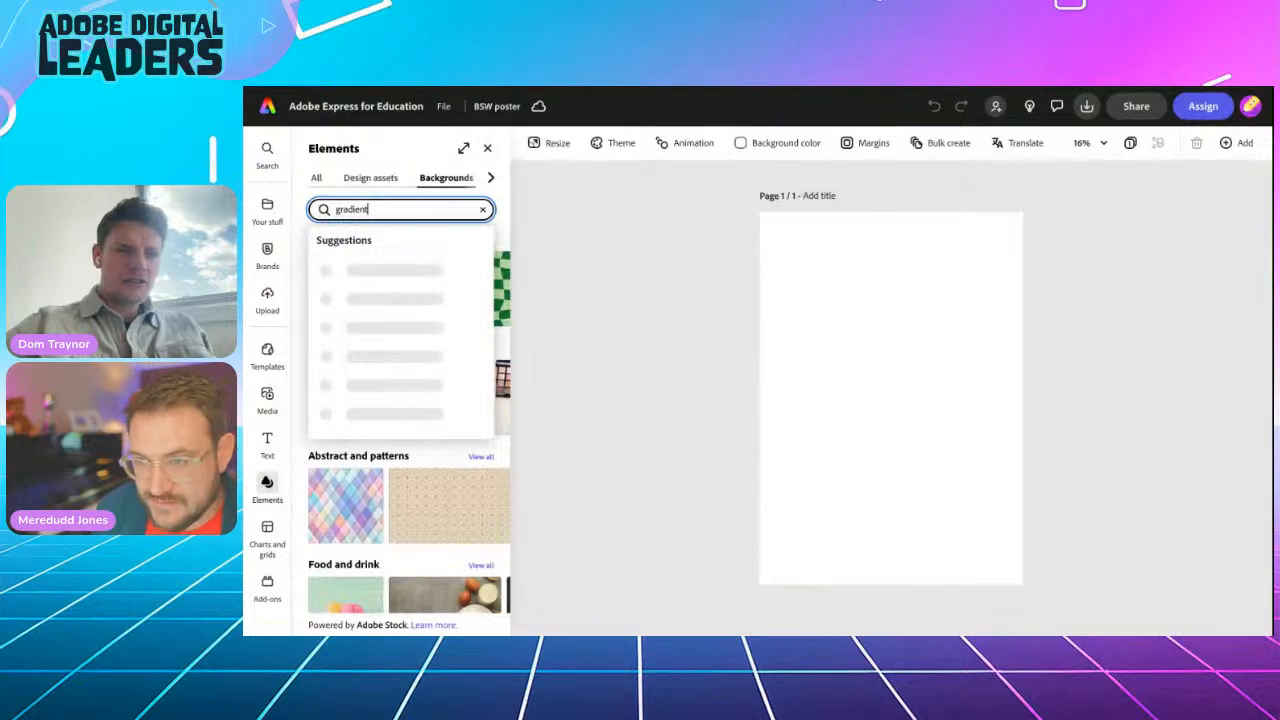
key(Return)
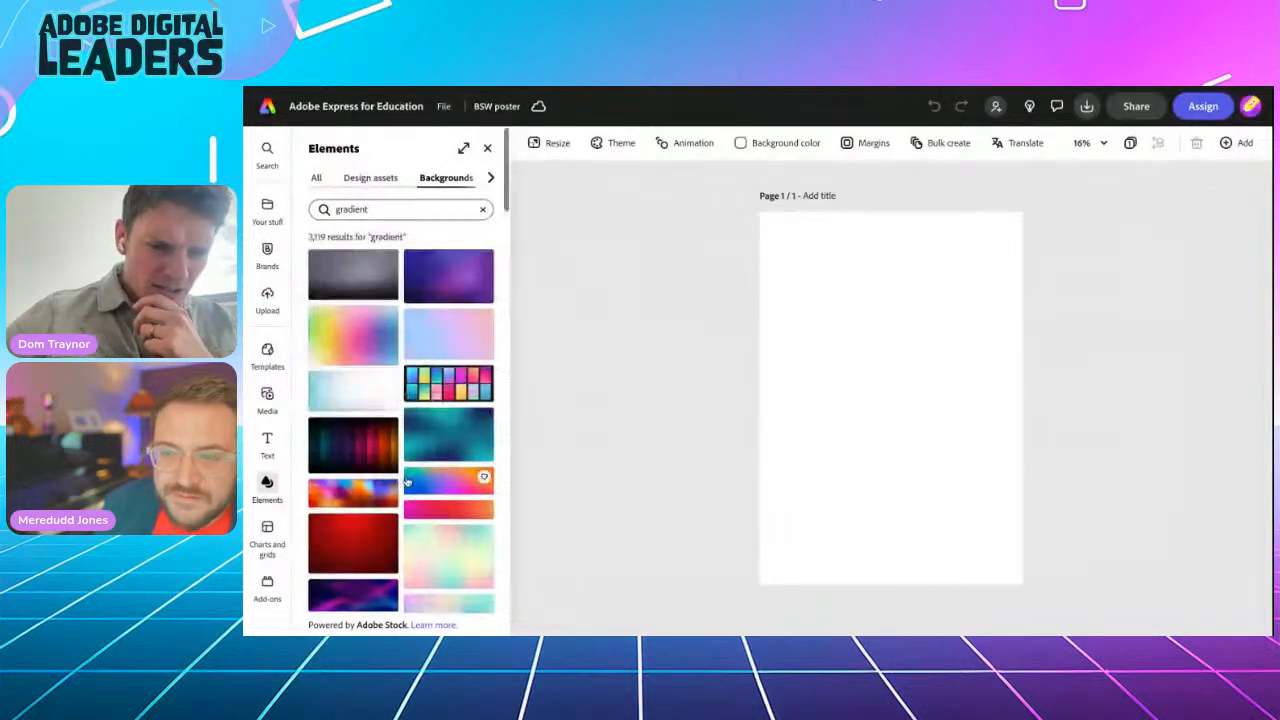
scroll(407, 482, down, 6)
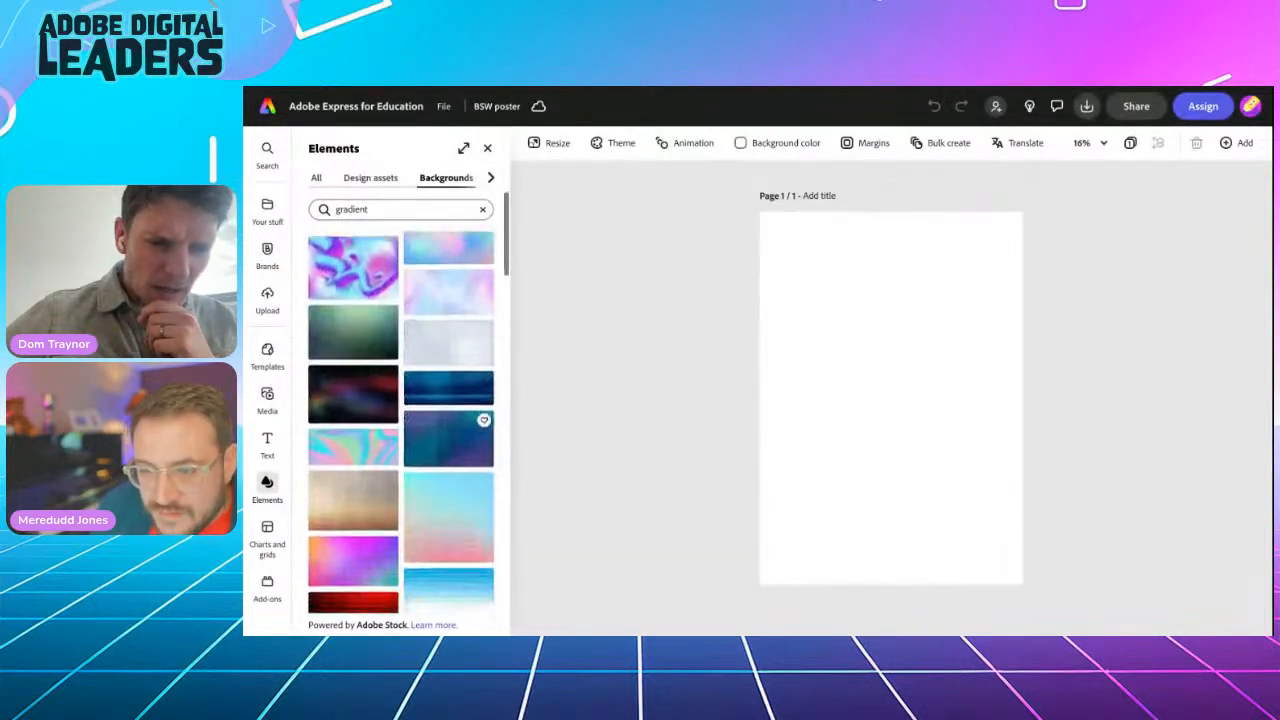
scroll(401, 423, down, 5)
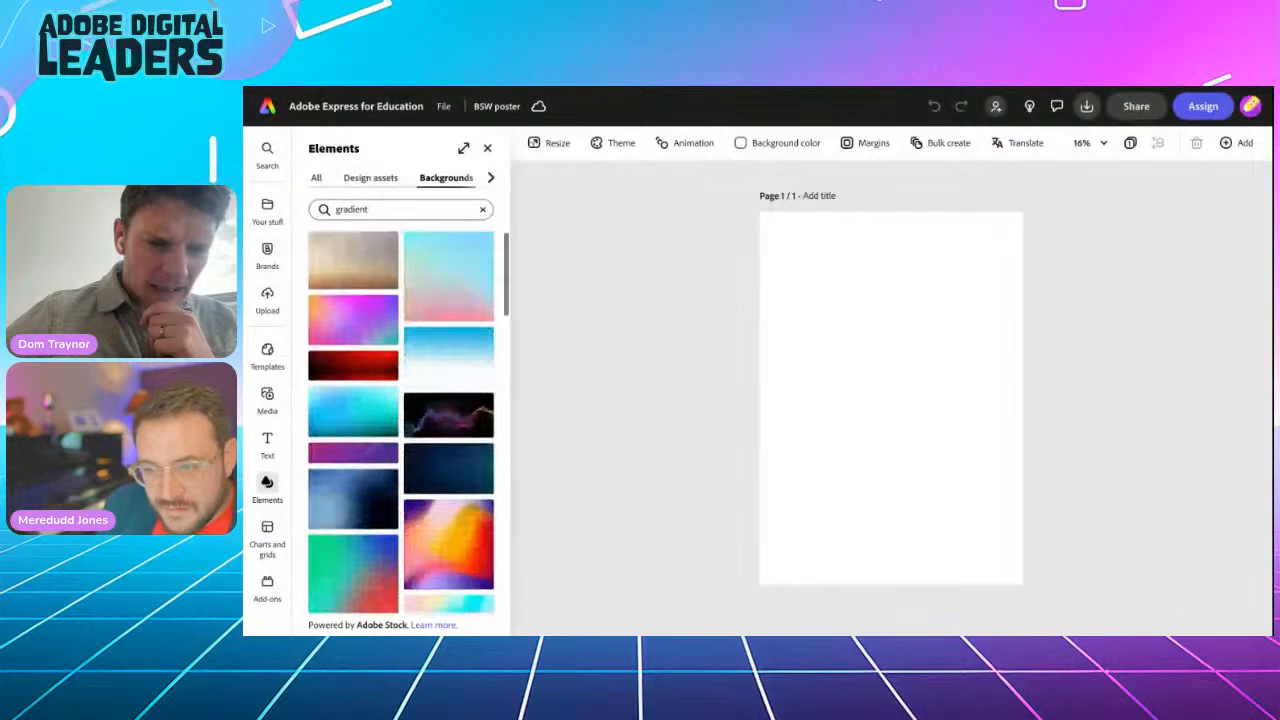
scroll(448, 400, down, 4)
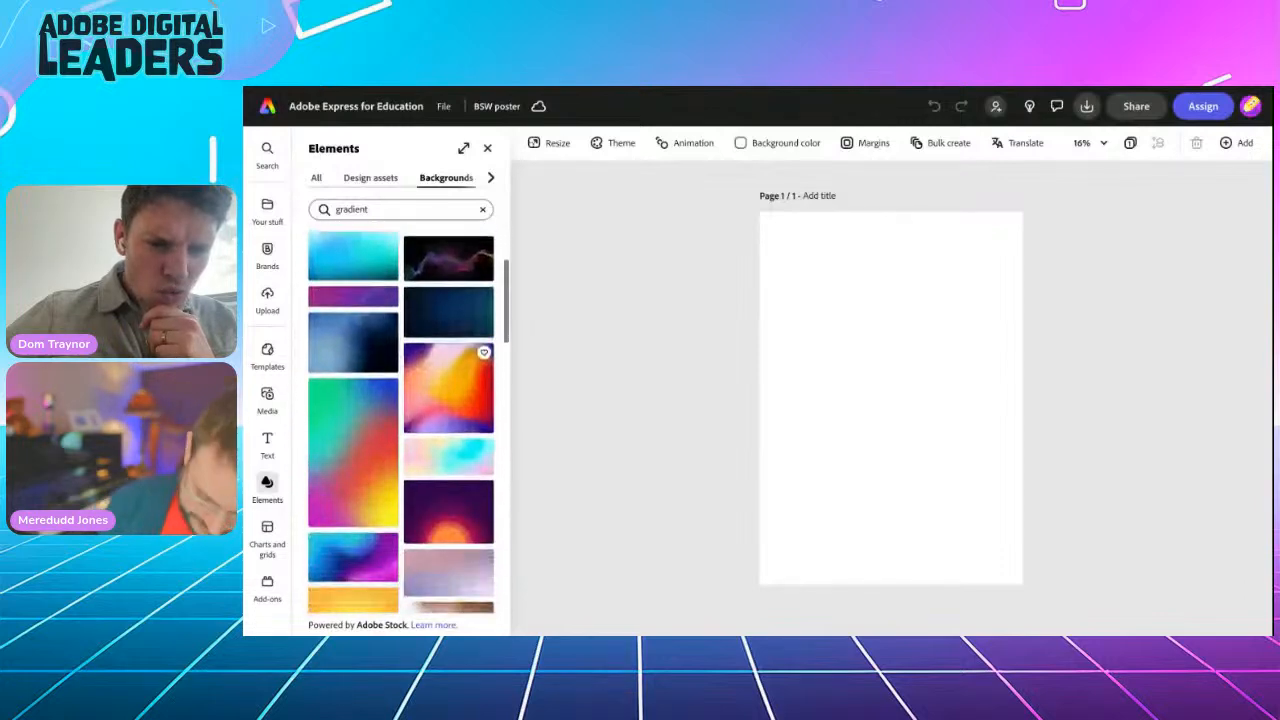
scroll(371, 374, down, 4)
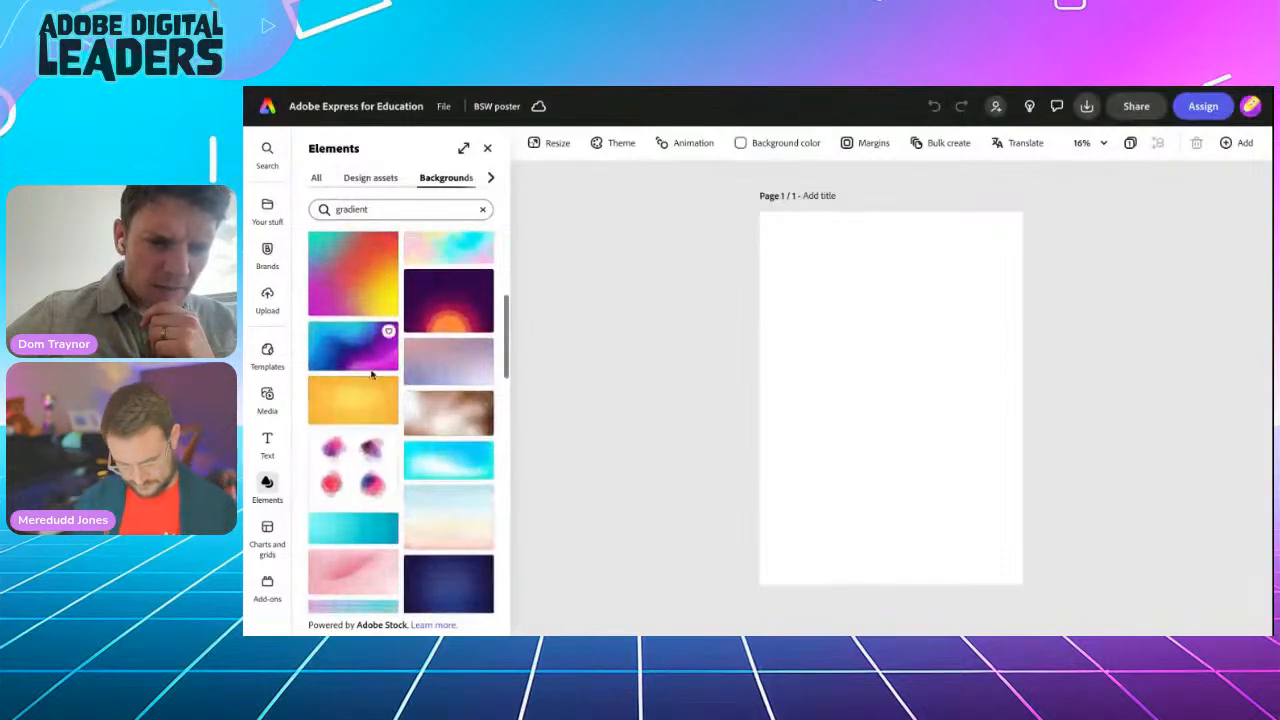
click(367, 366)
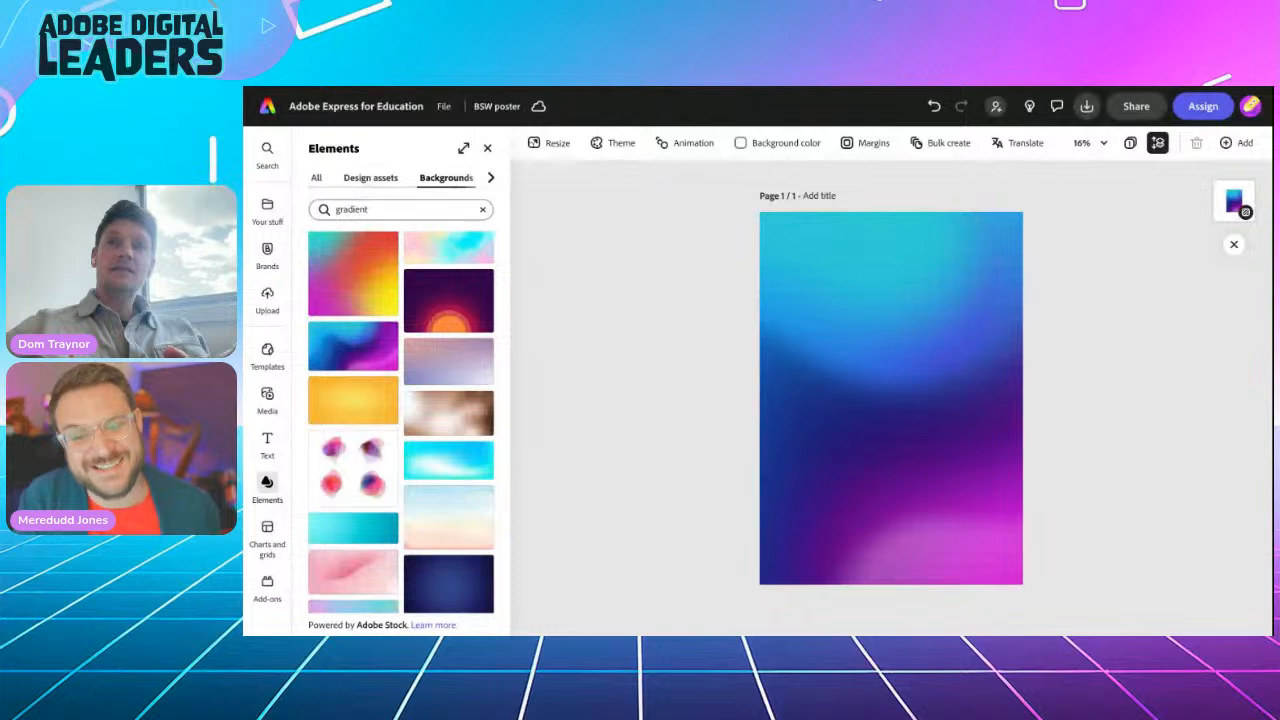
Step: Search the Design assets for 'hand phone' and browse the 545 stock results
click(371, 177)
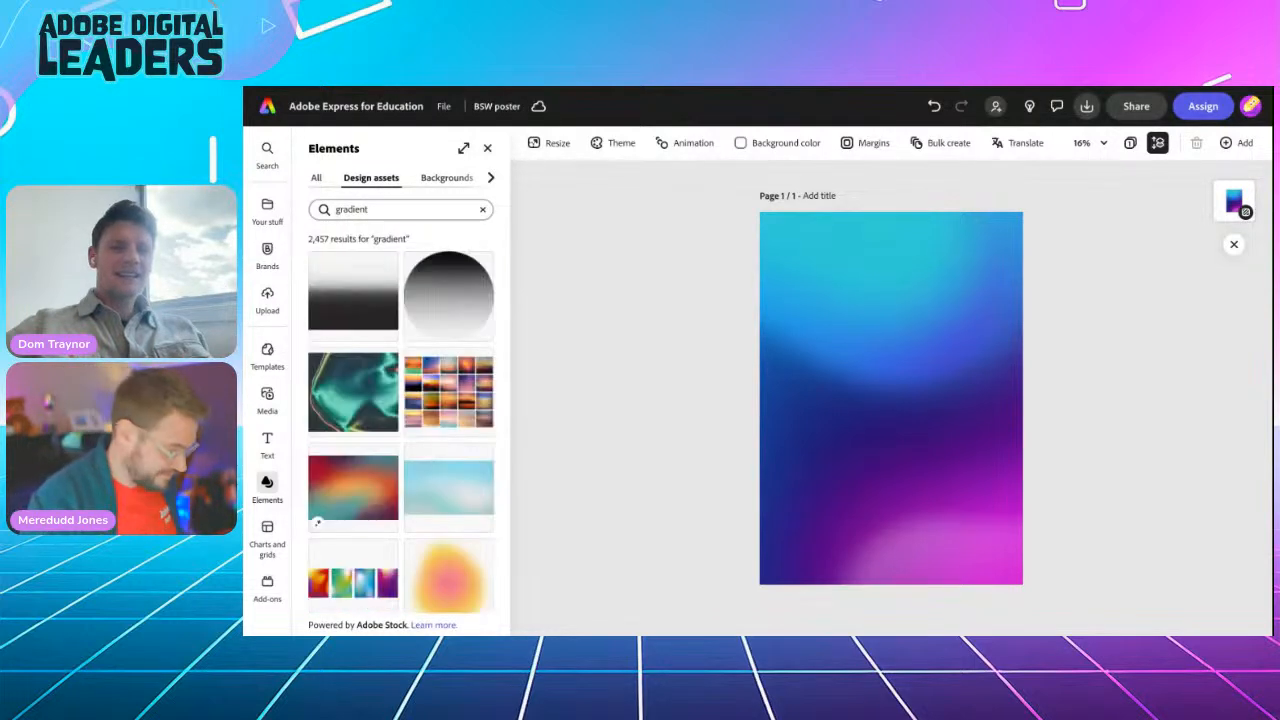
click(352, 209)
text(hand phone)
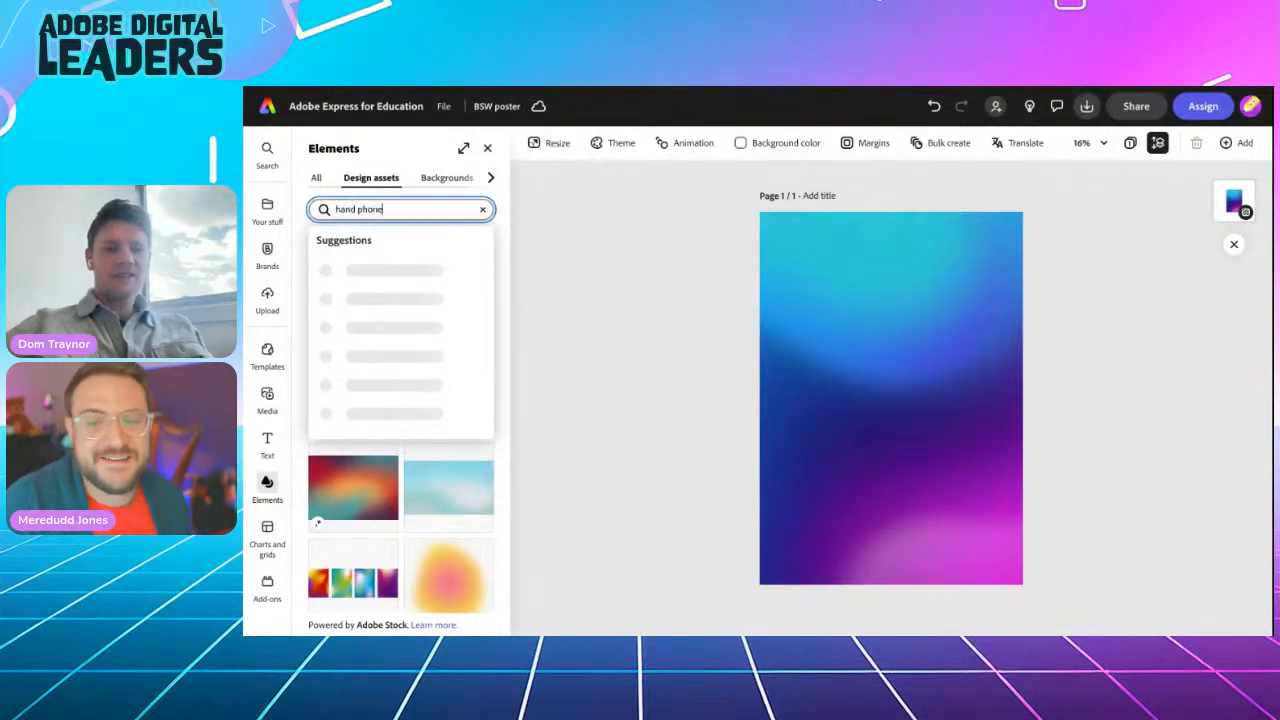
key(Return)
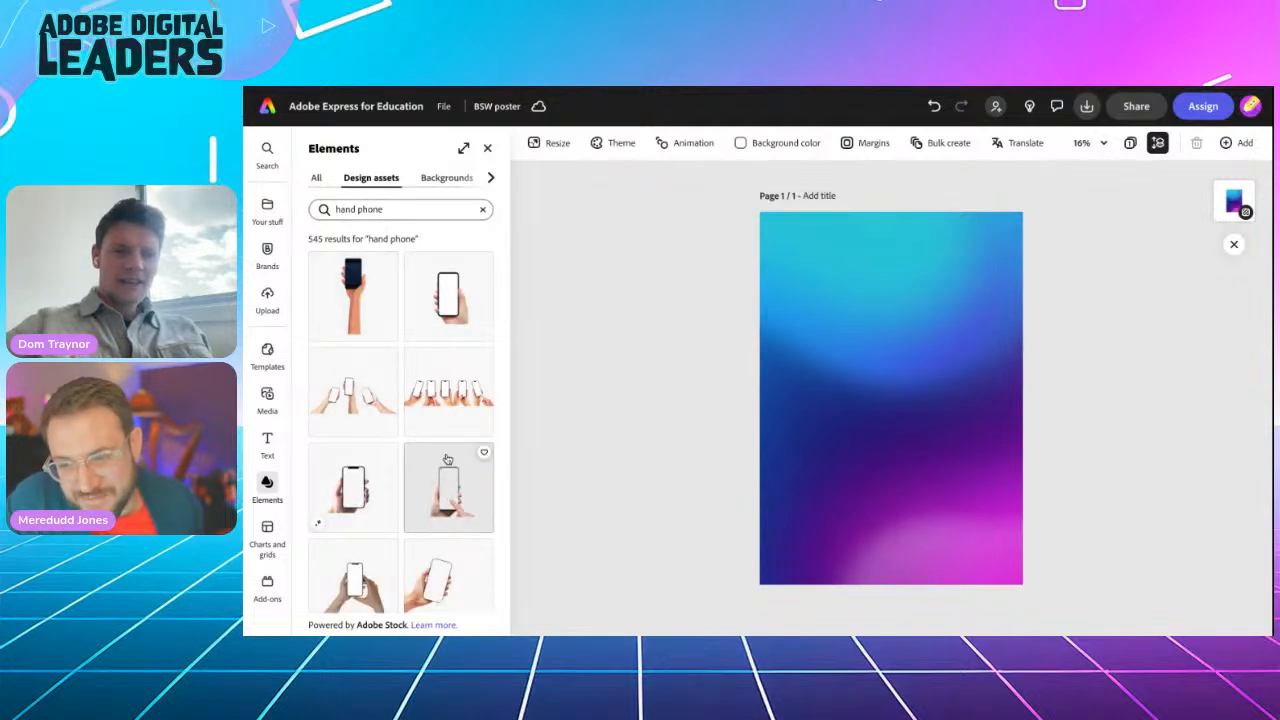
scroll(447, 459, down, 5)
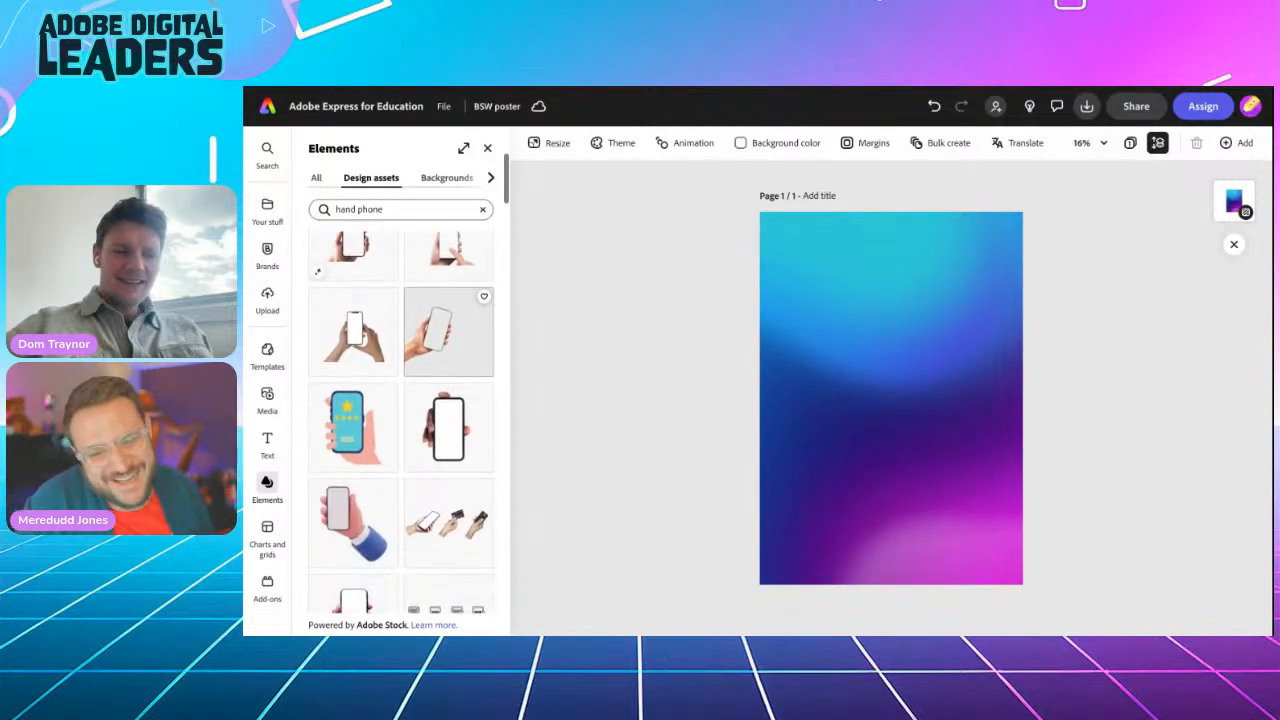
scroll(447, 372, down, 3)
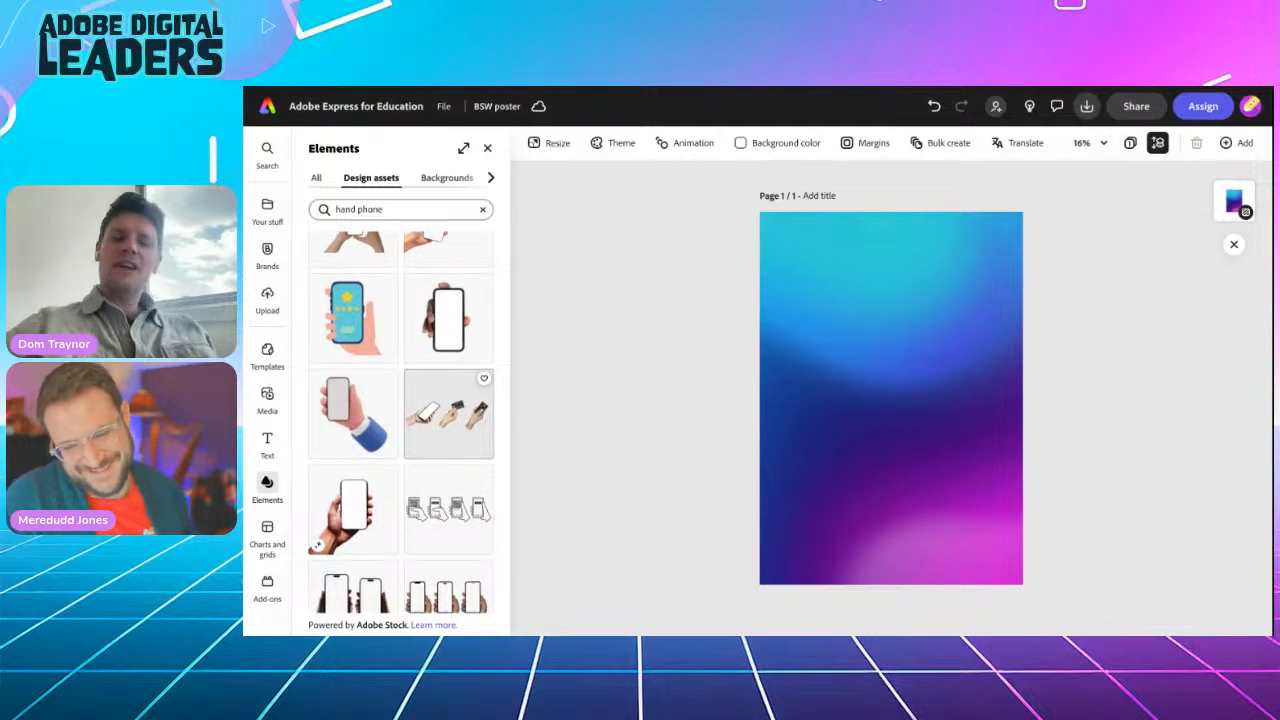
scroll(448, 450, up, 8)
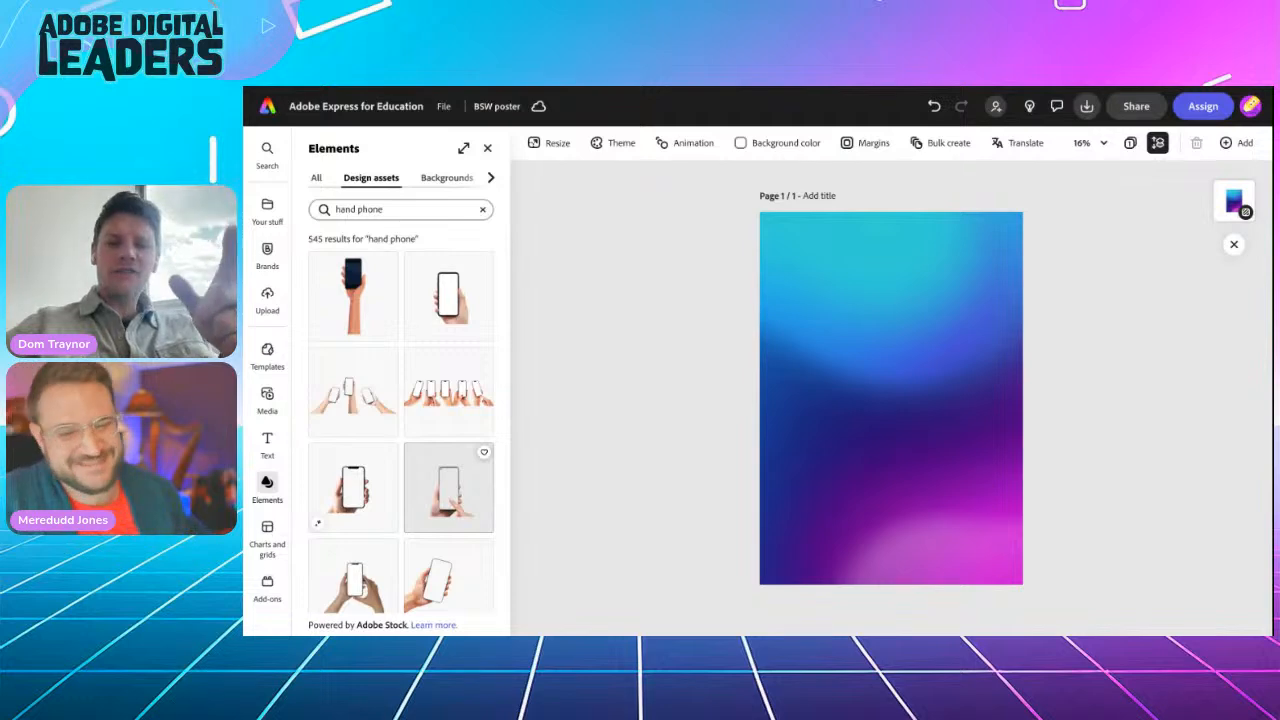
scroll(448, 487, down, 1)
scroll(448, 470, down, 10)
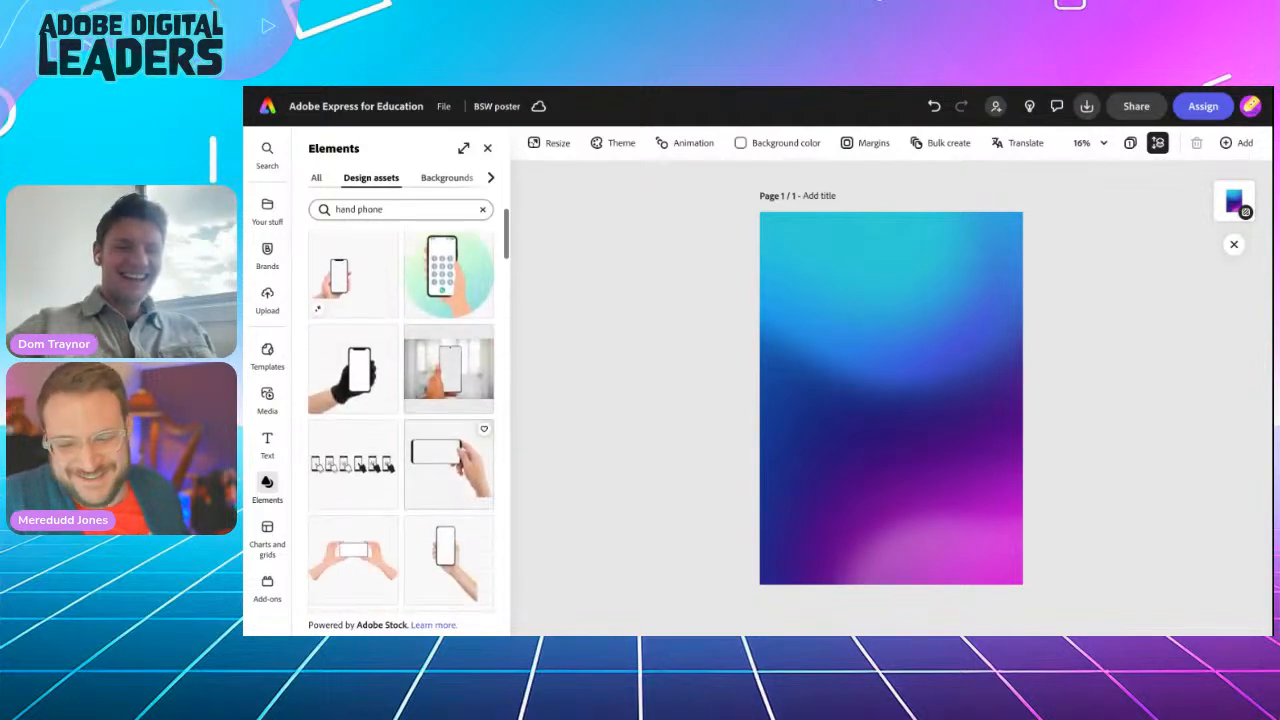
scroll(448, 450, up, 4)
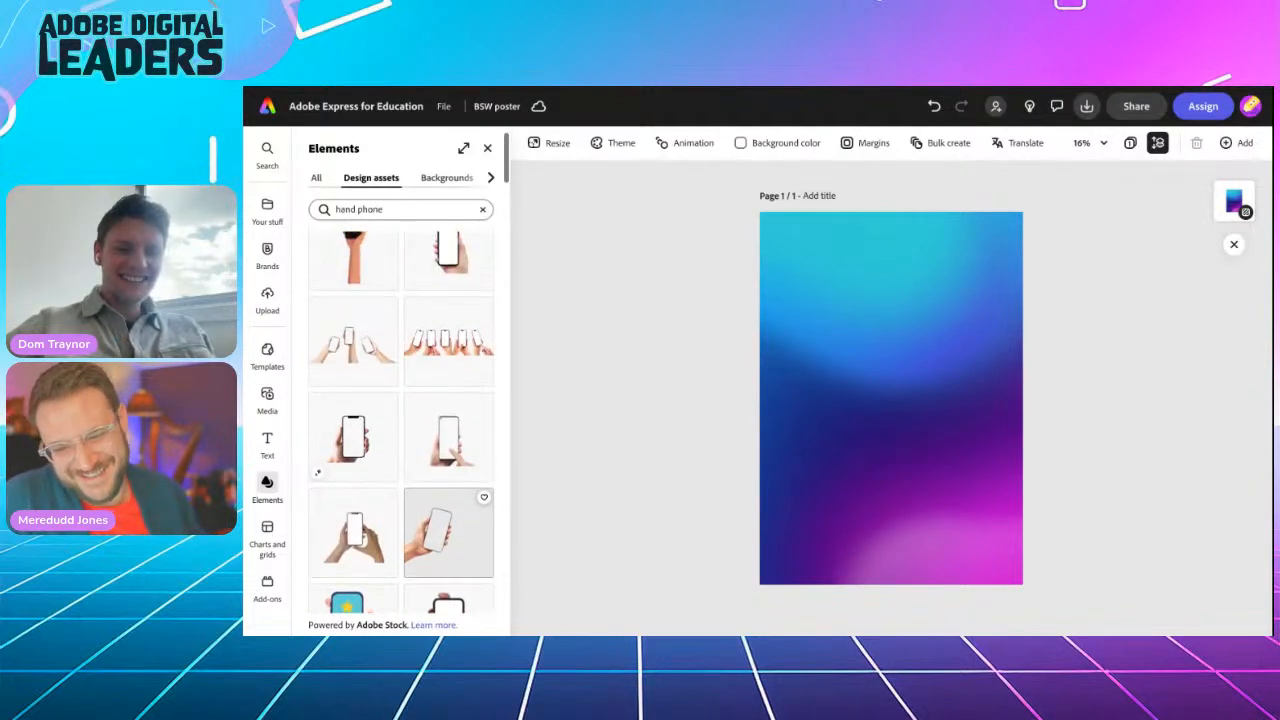
scroll(450, 548, up, 2)
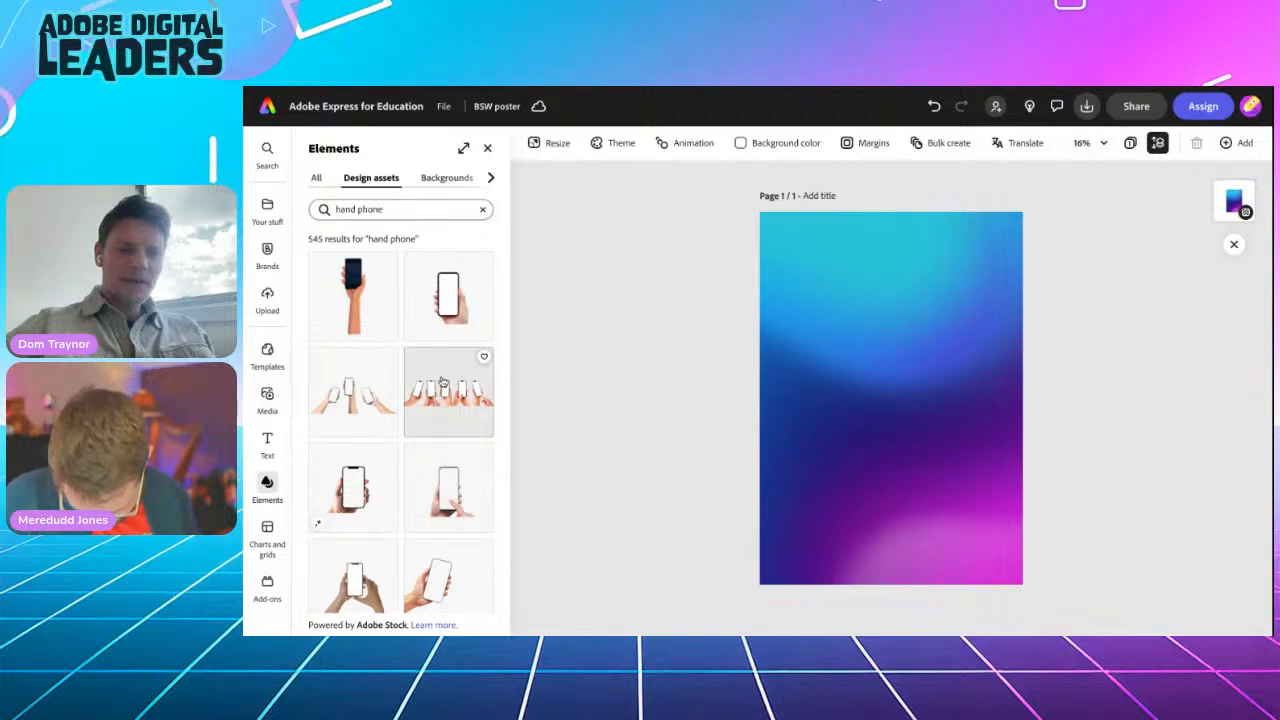
Step: Add the upright hand-holding-phone asset, replacing a first pick, and rotate it 90° sideways
click(349, 497)
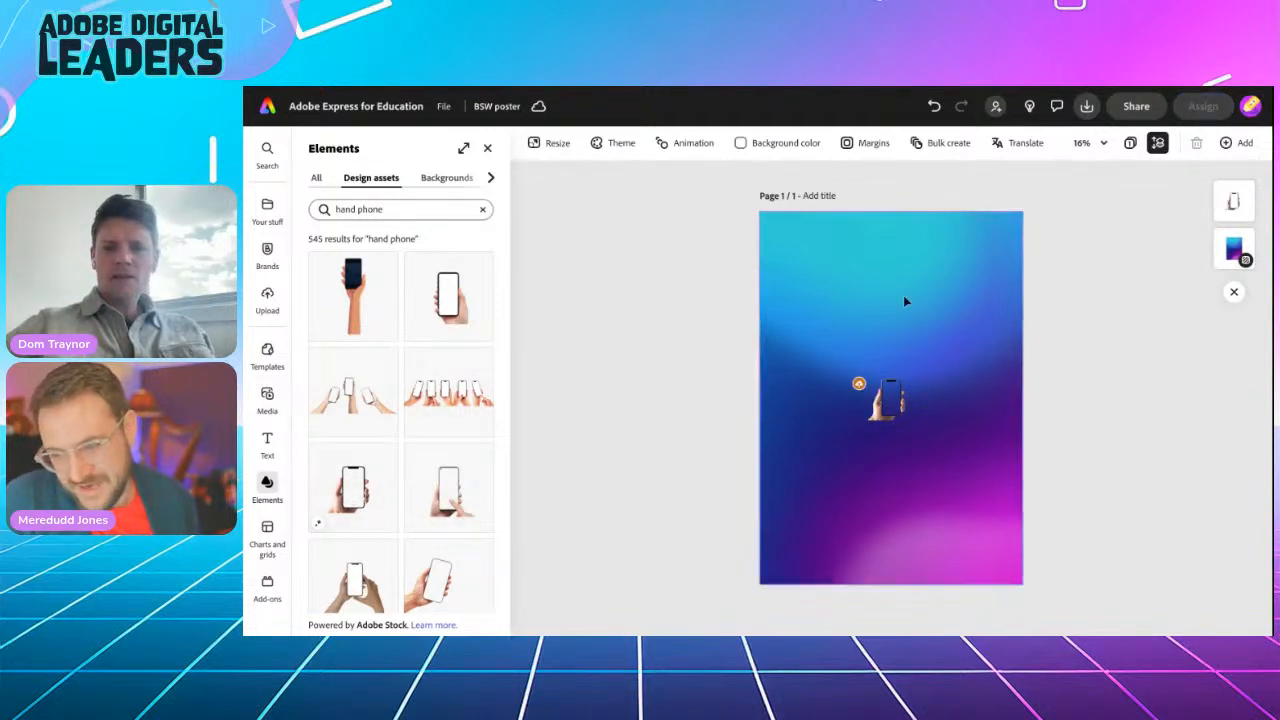
click(933, 106)
click(446, 292)
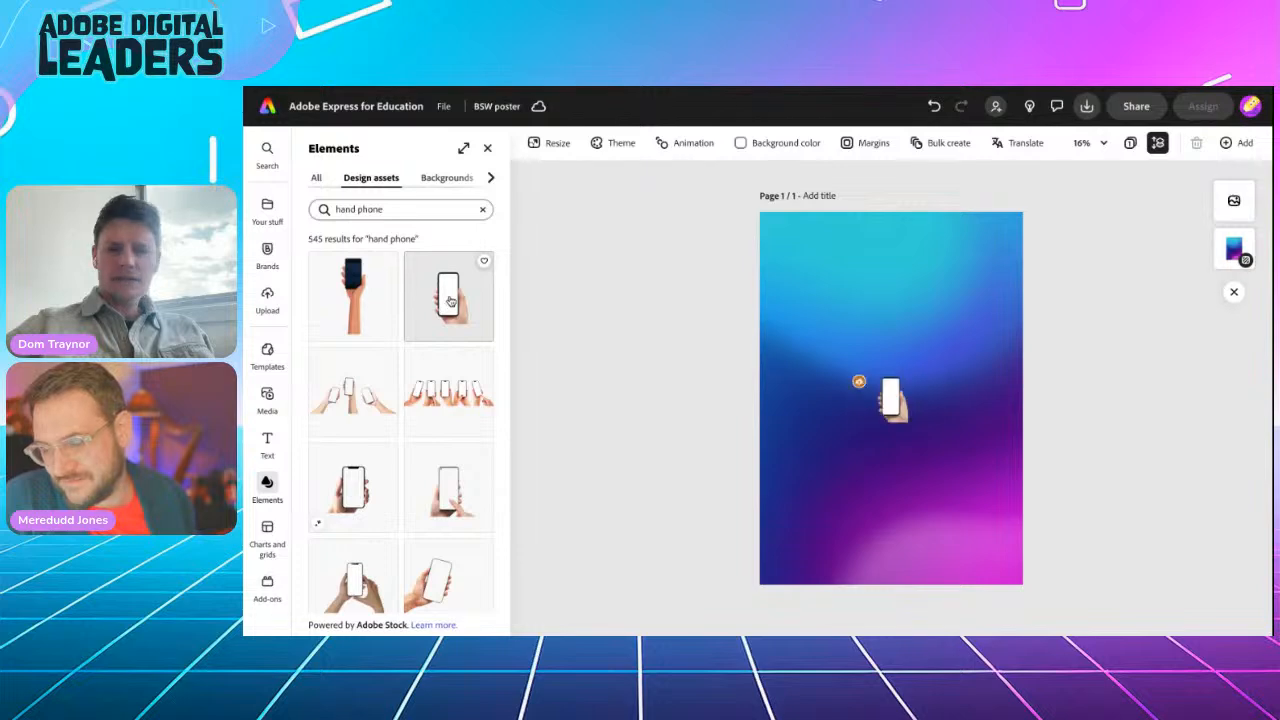
click(893, 418)
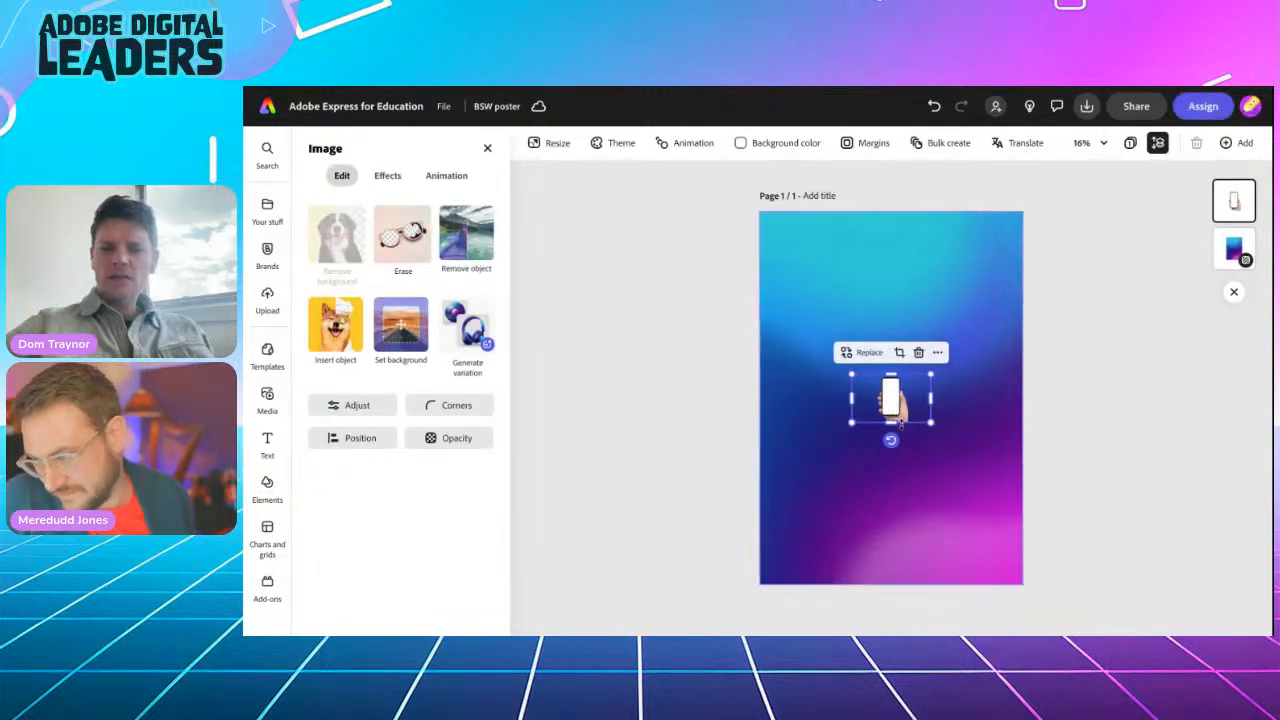
drag(891, 441, 947, 402)
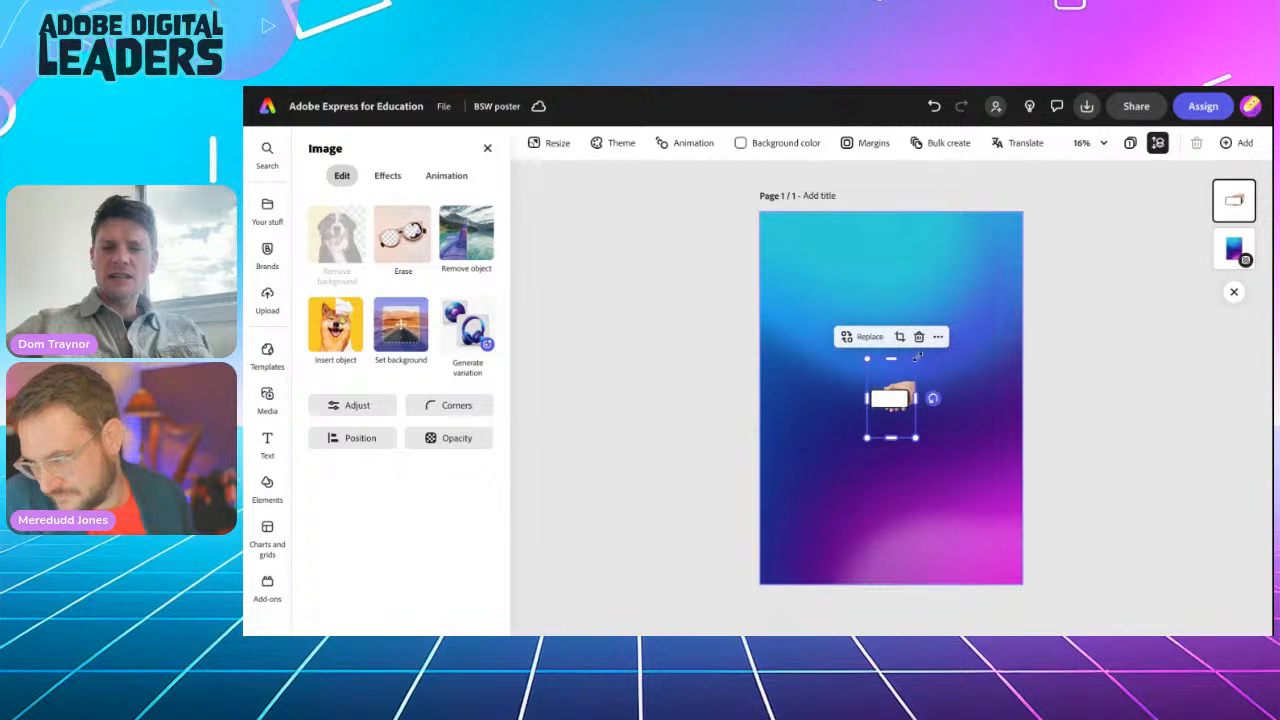
Step: Enlarge the sideways phone image until it stretches across the full poster width
drag(917, 356, 1018, 190)
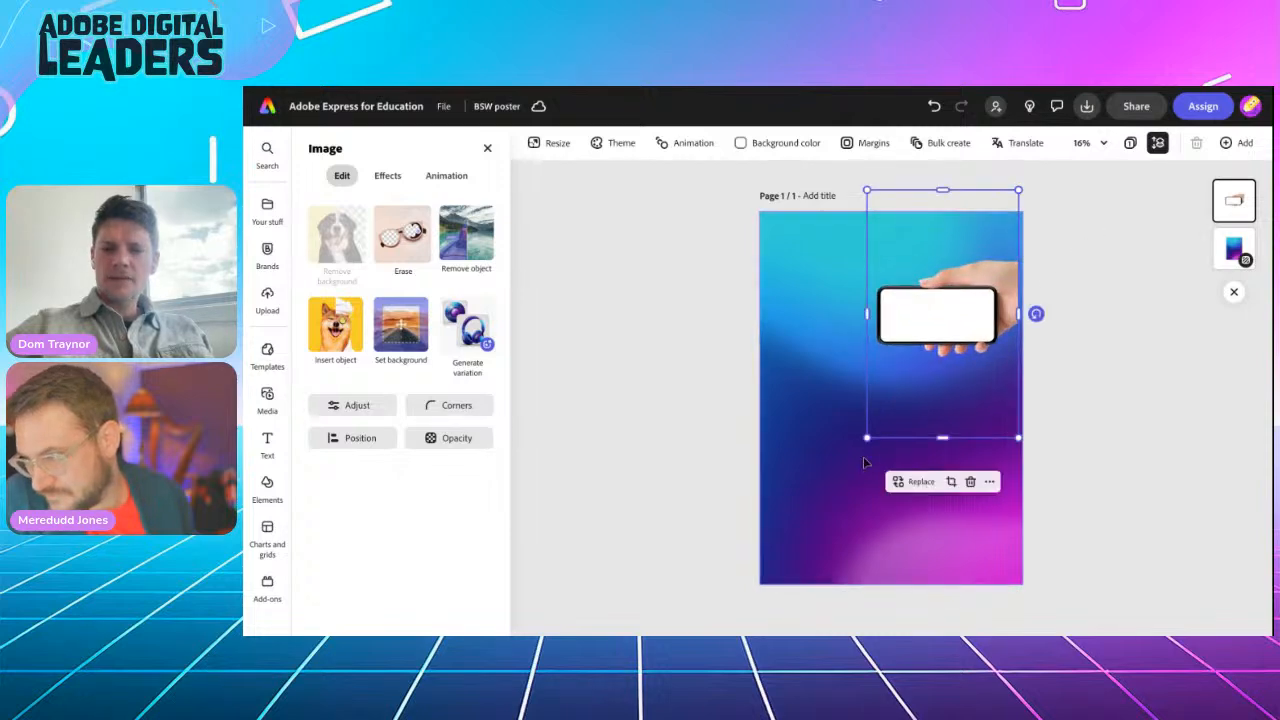
drag(867, 438, 663, 549)
drag(1019, 191, 1085, 155)
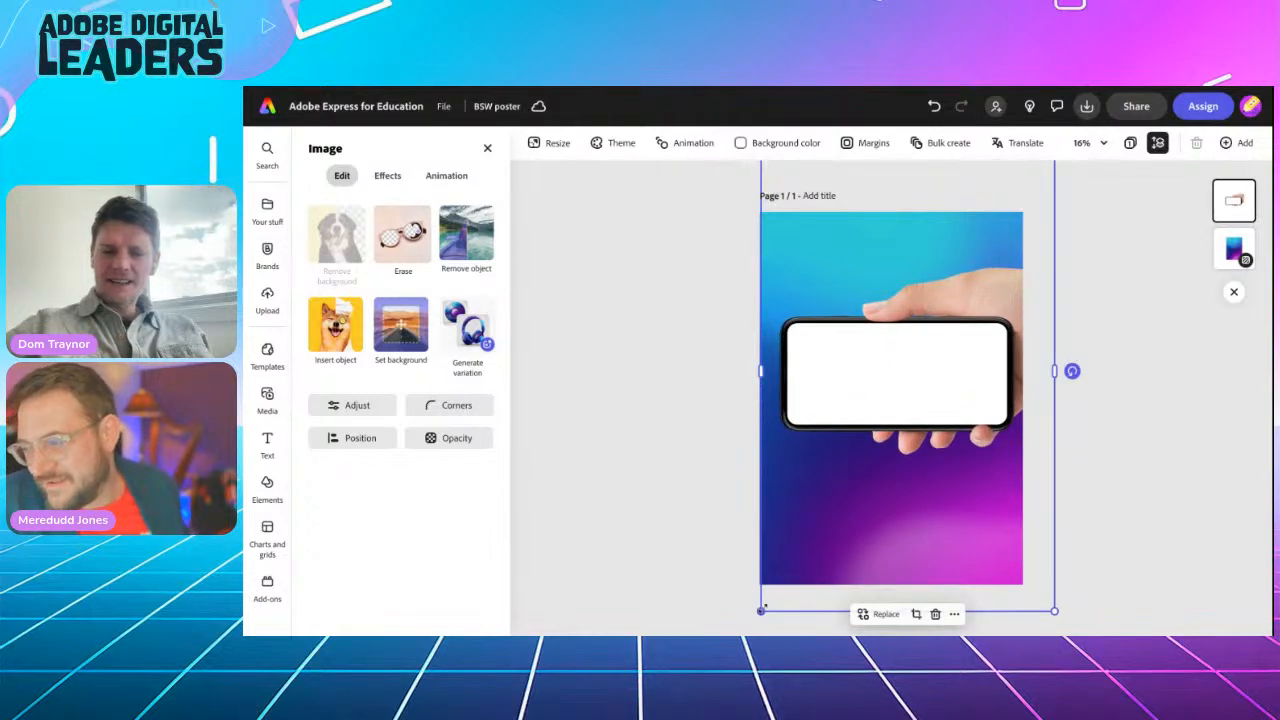
drag(762, 608, 738, 623)
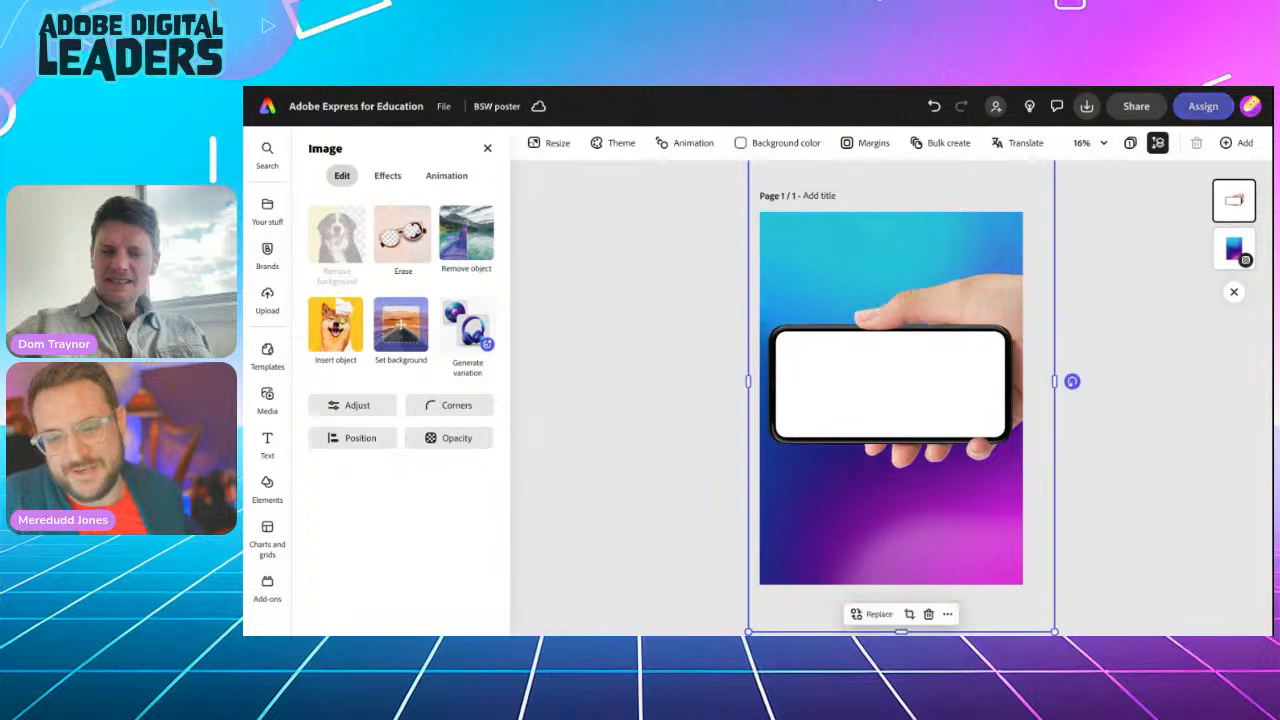
click(634, 401)
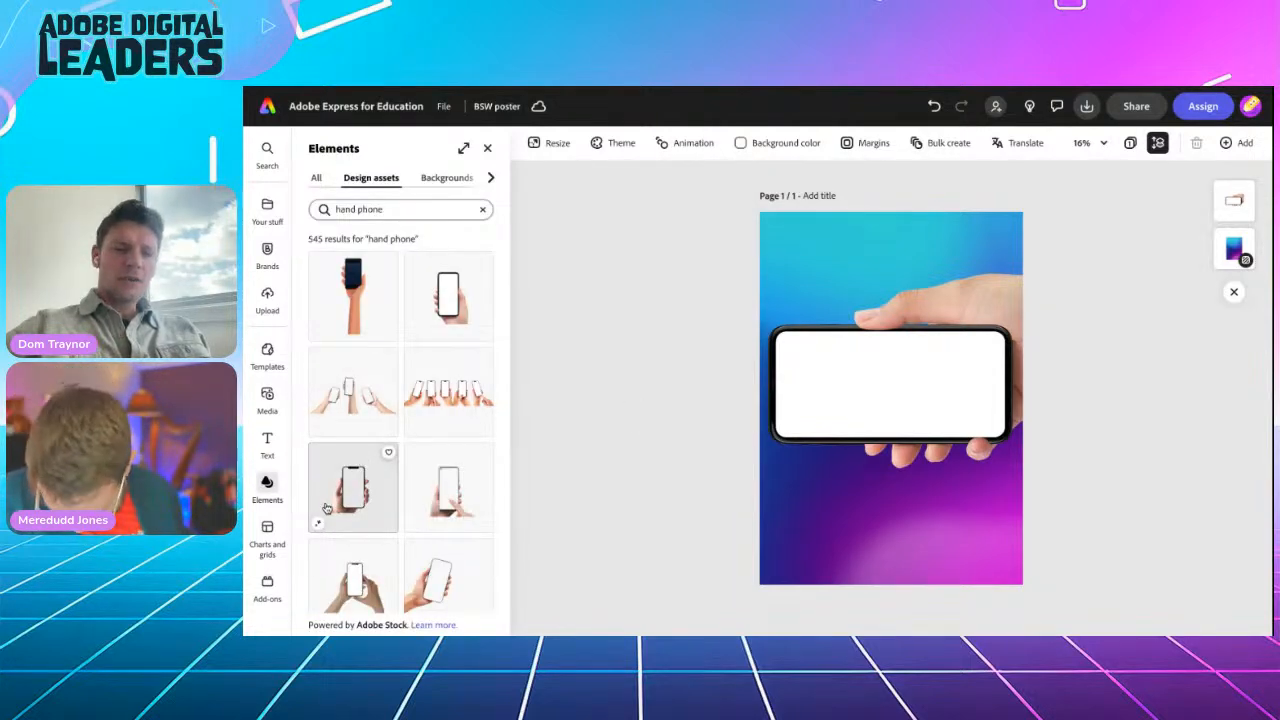
Step: Add another hand-phone image, enlarge and rotate it sideways, and move it lower
scroll(326, 508, down, 5)
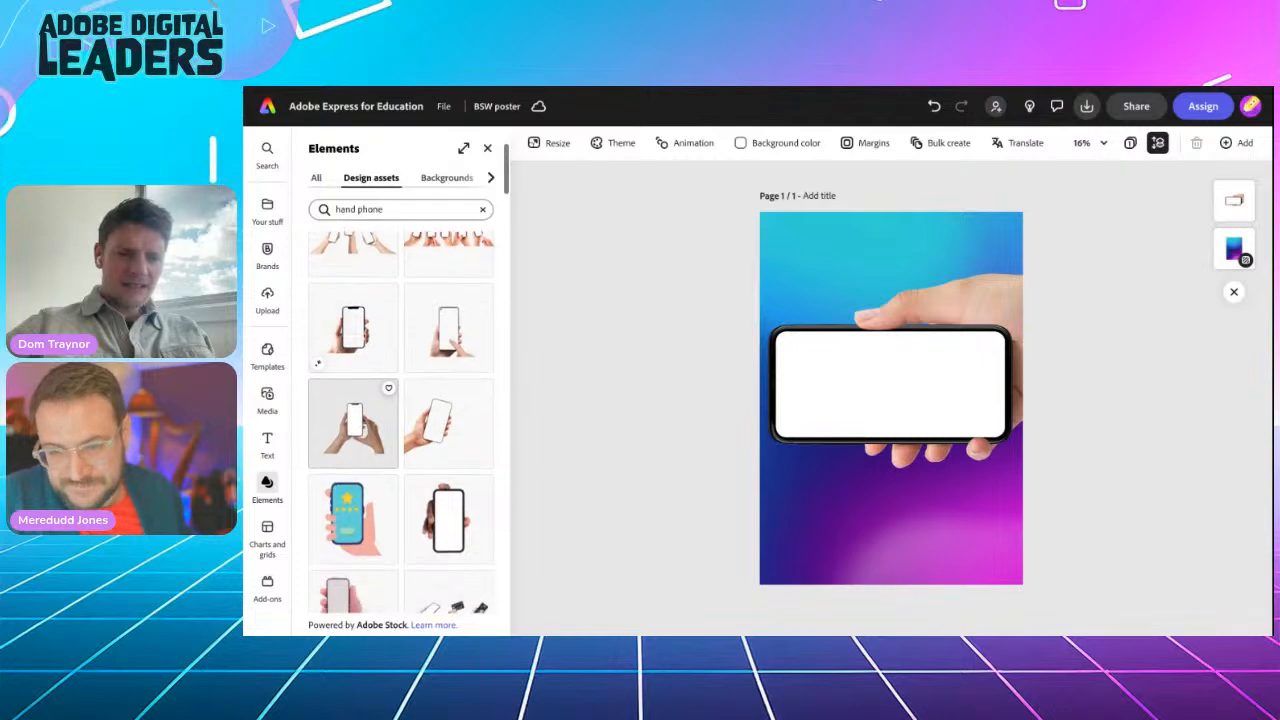
click(354, 345)
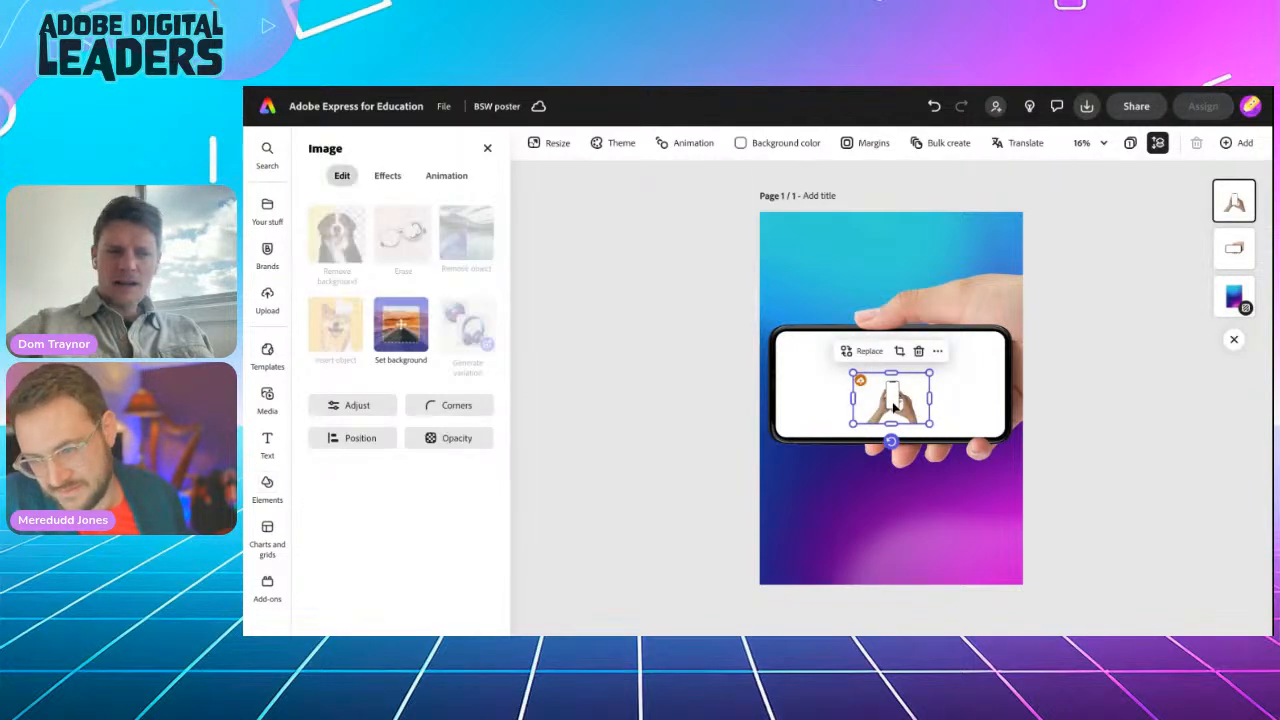
drag(852, 423, 717, 514)
drag(930, 372, 1091, 264)
drag(914, 532, 760, 398)
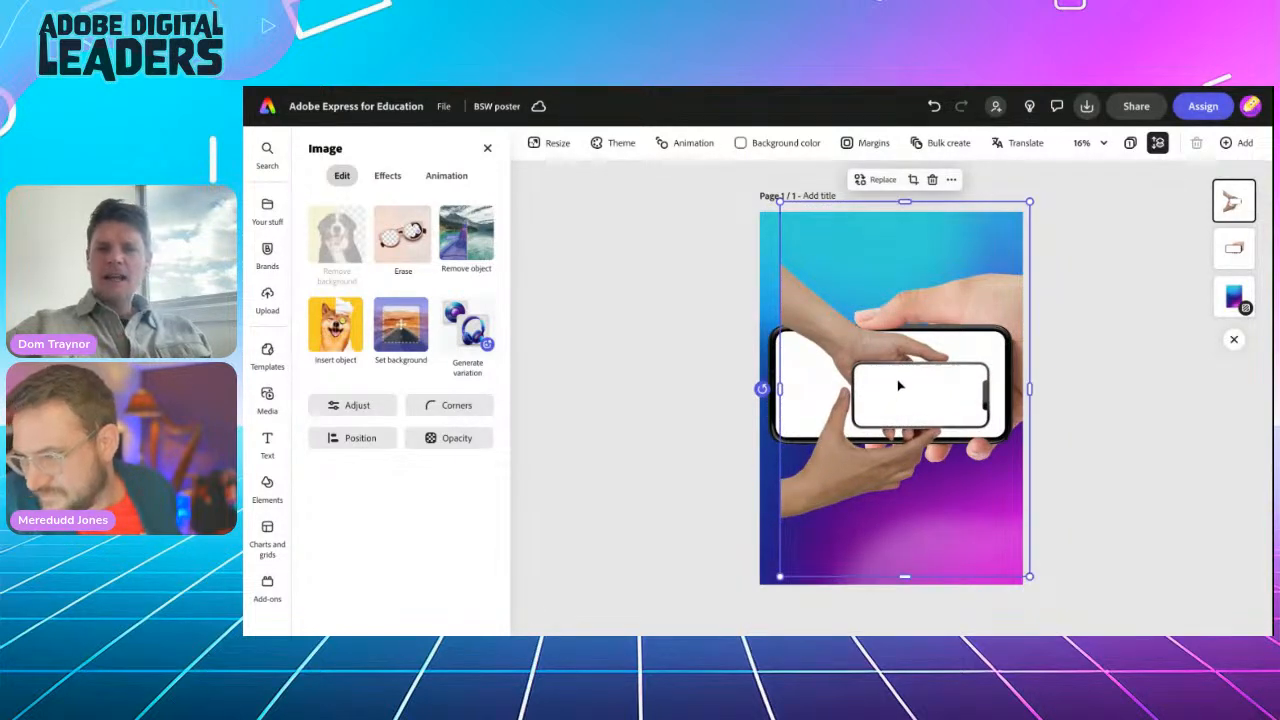
drag(900, 381, 819, 484)
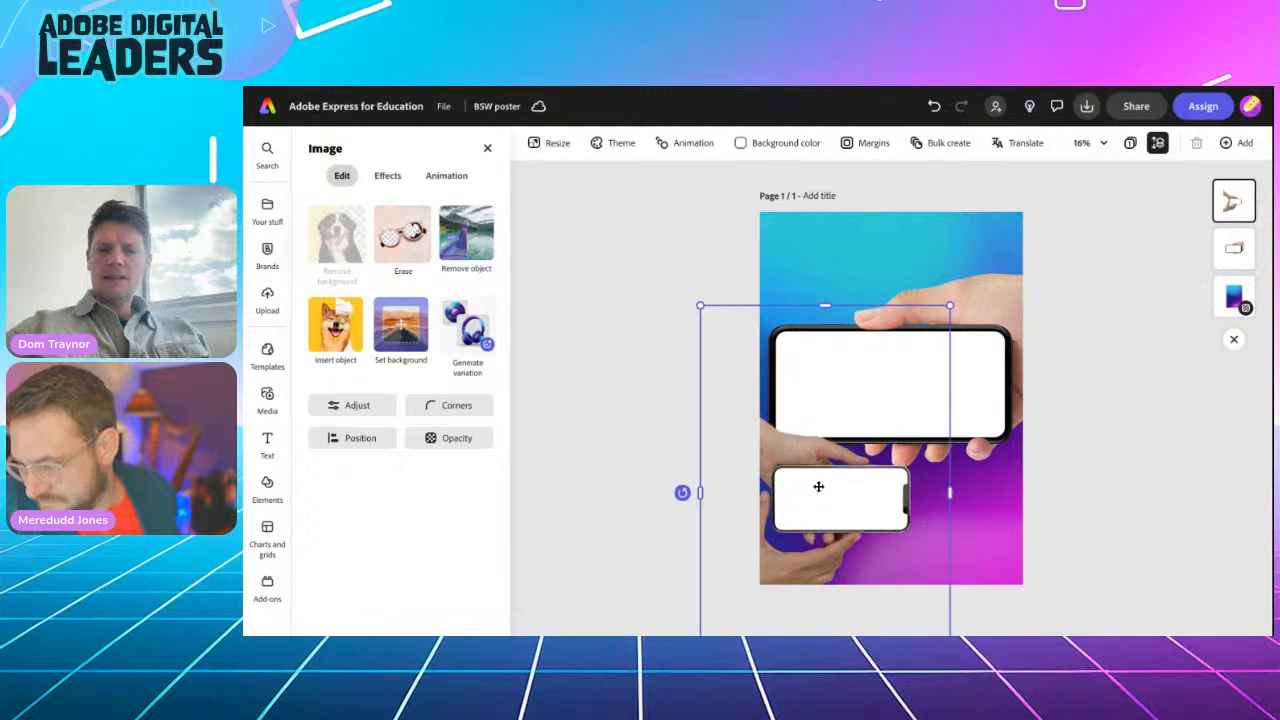
click(988, 363)
drag(988, 363, 987, 343)
Step: Widen the lower phone image across the poster and swap the two images' stacking order
click(865, 490)
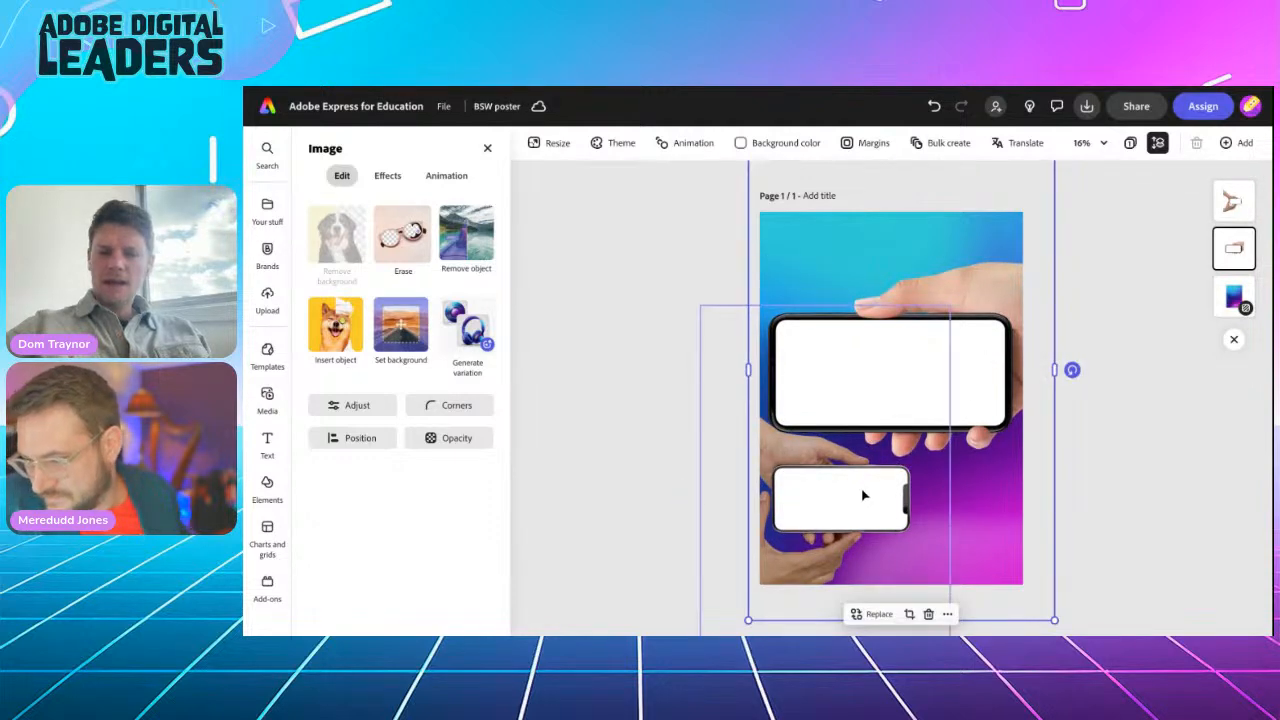
drag(950, 305, 1070, 281)
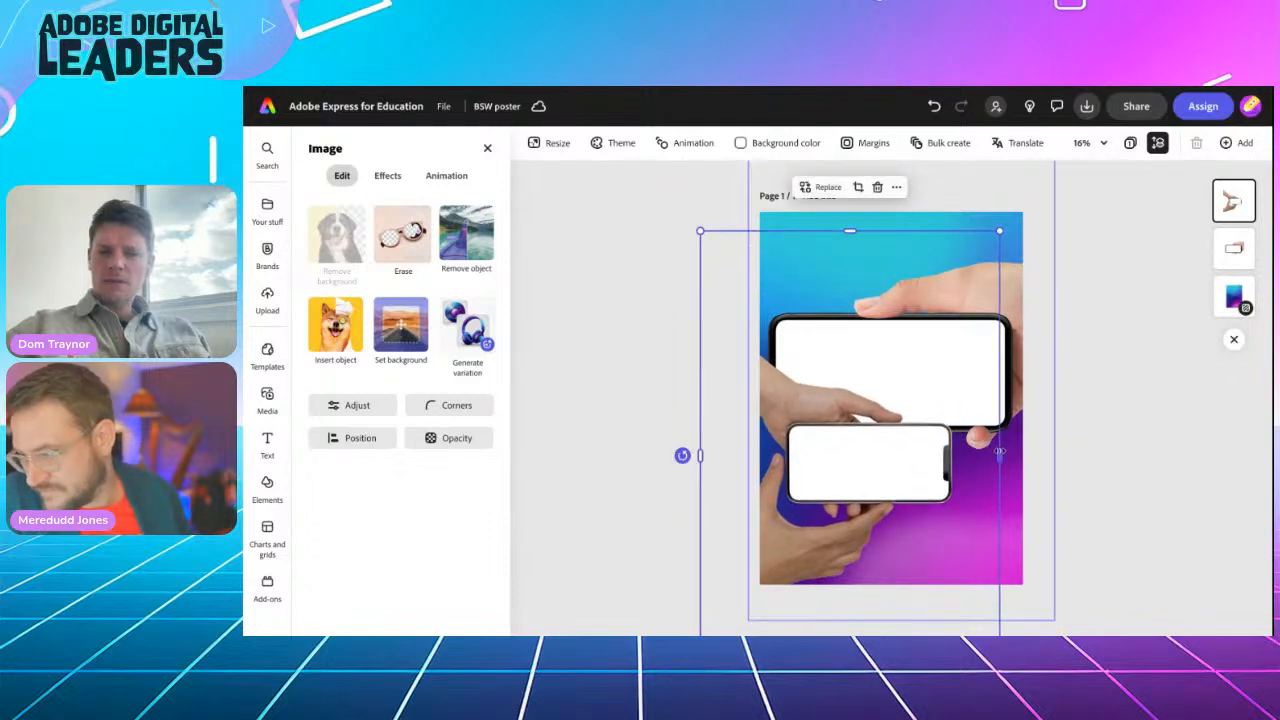
drag(1002, 452, 1100, 452)
drag(938, 465, 914, 470)
drag(905, 493, 906, 508)
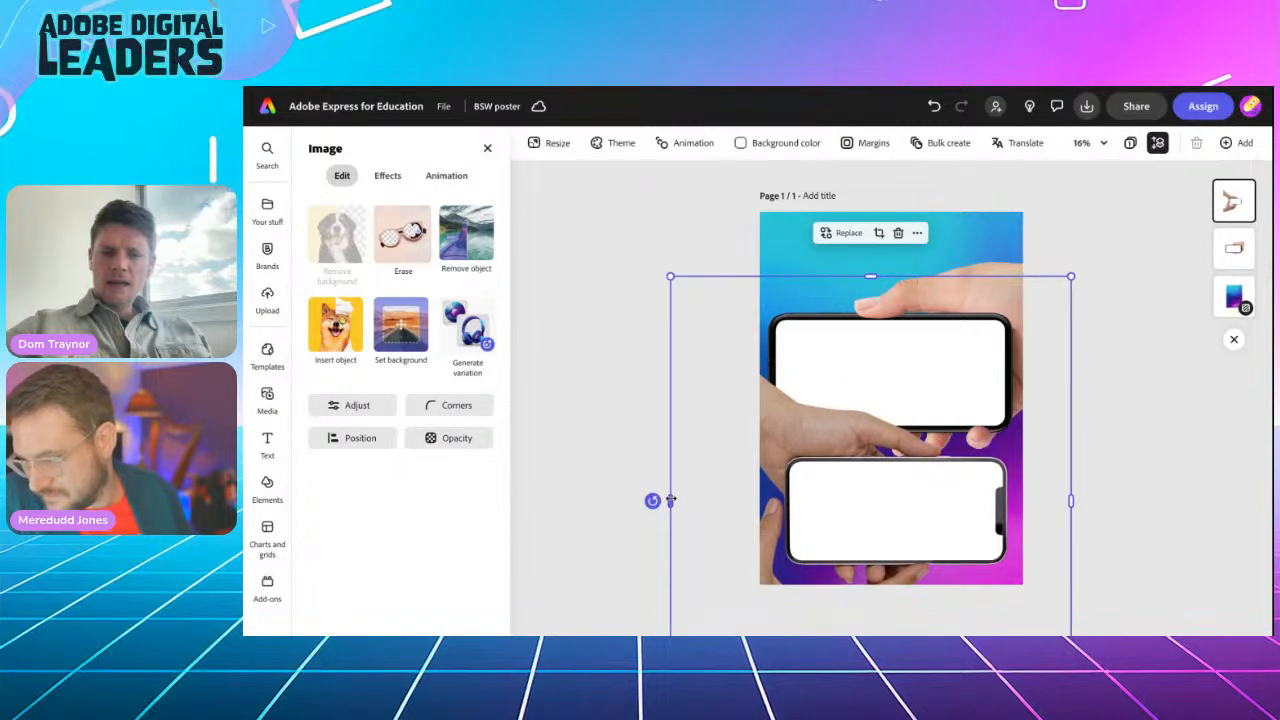
drag(670, 500, 646, 500)
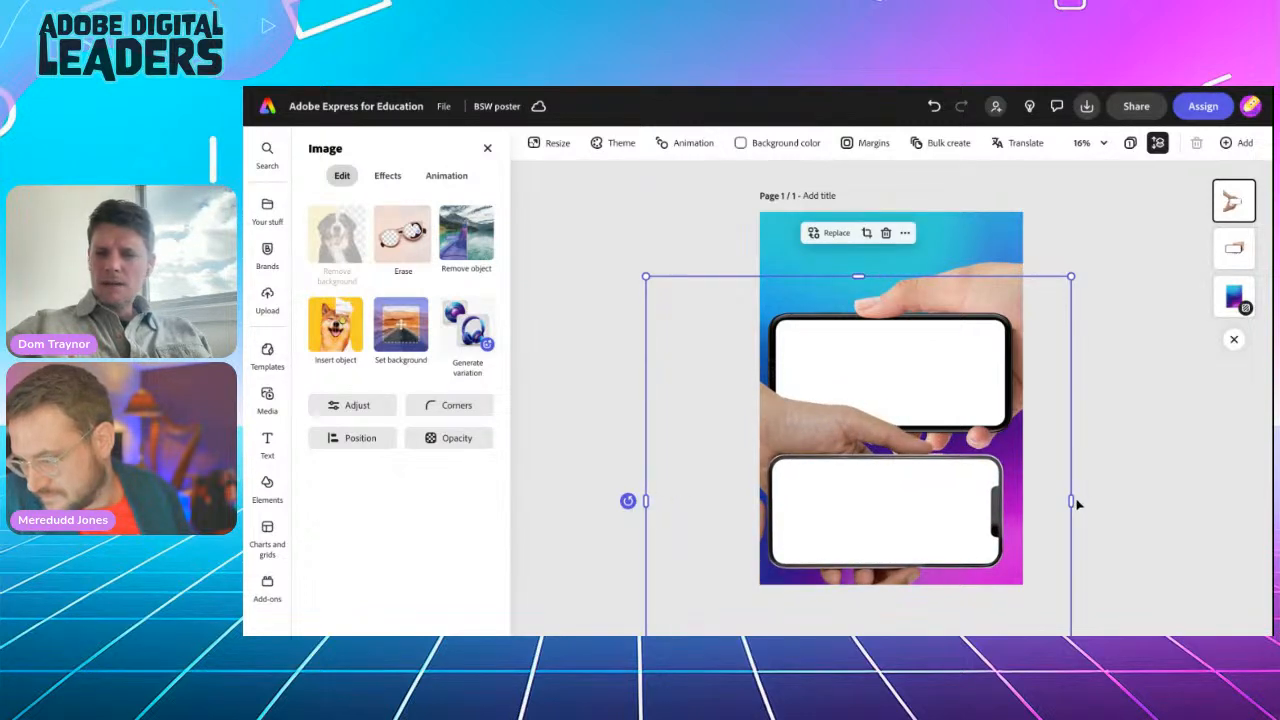
drag(1072, 500, 1079, 499)
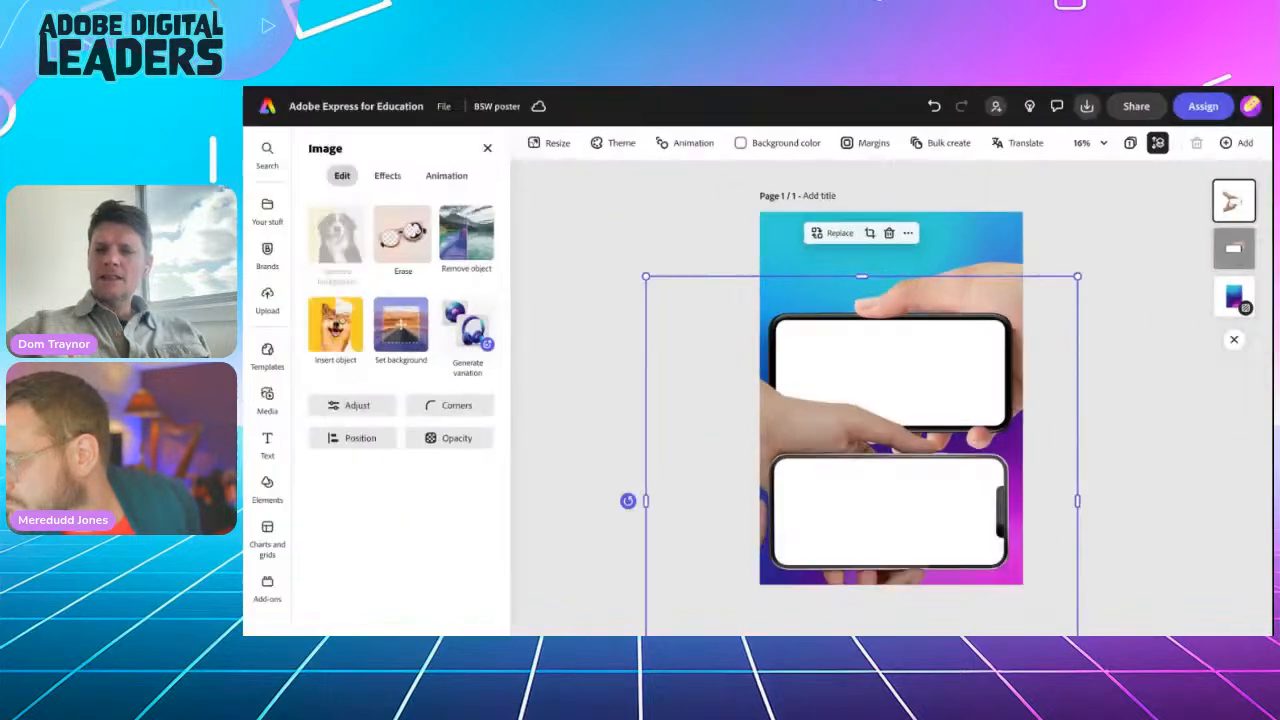
drag(1240, 206, 1238, 249)
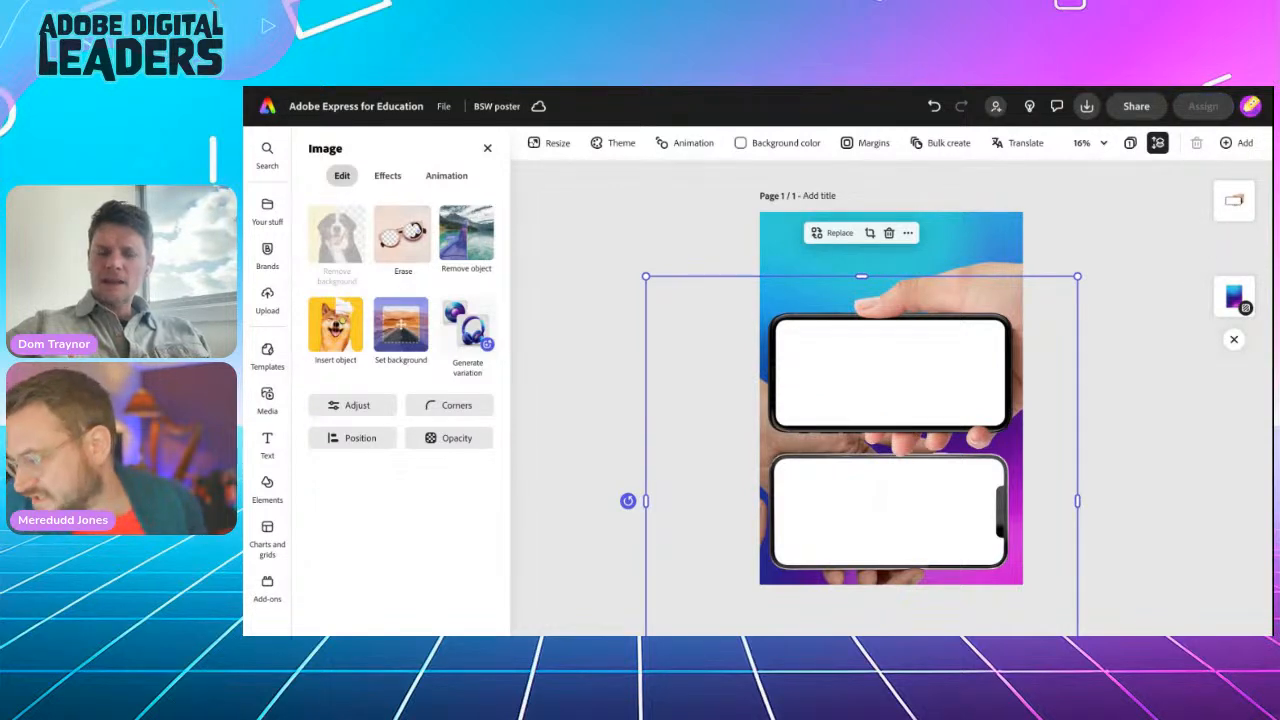
click(1137, 395)
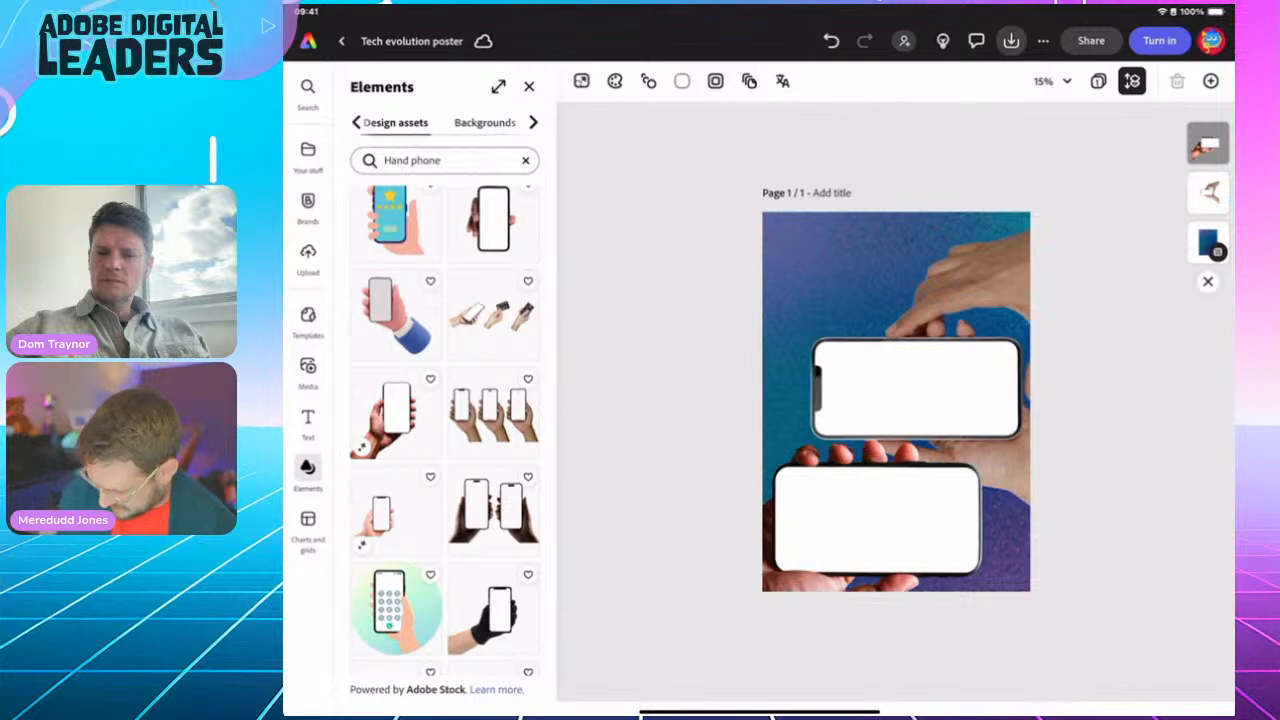
Step: Select the upper hand-phone image using the layers strip
click(916, 388)
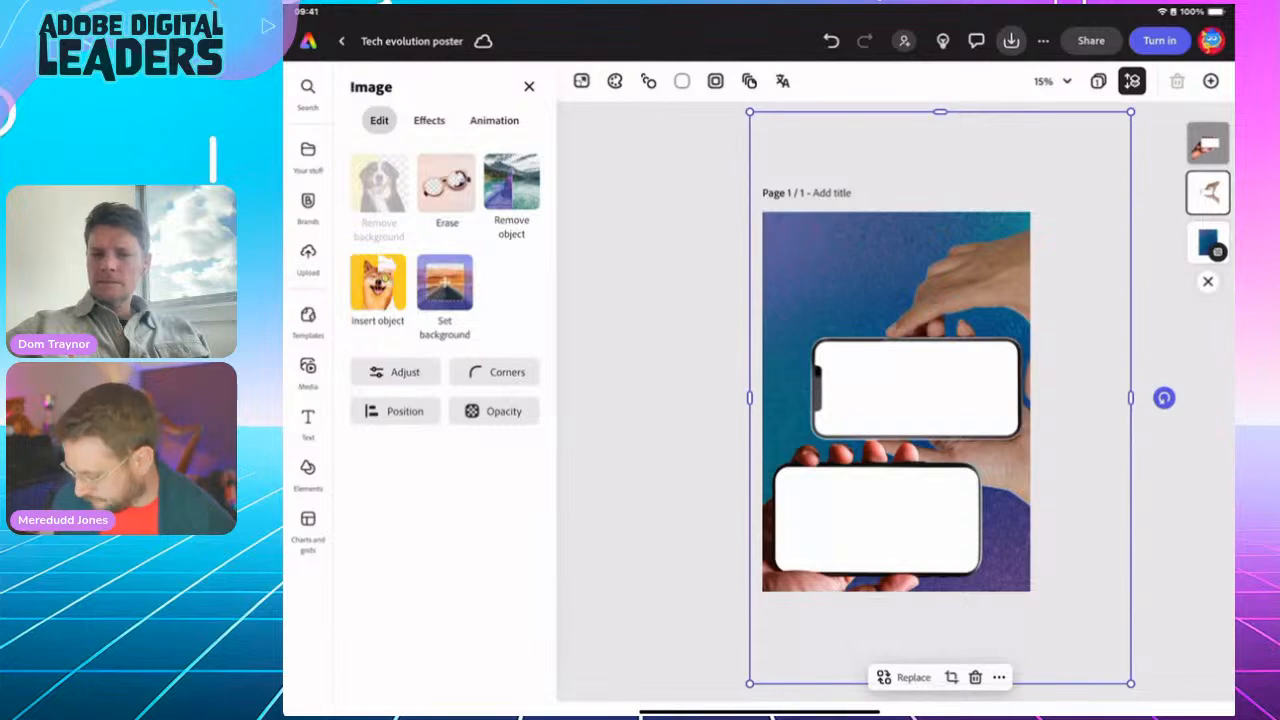
click(1208, 143)
click(1208, 193)
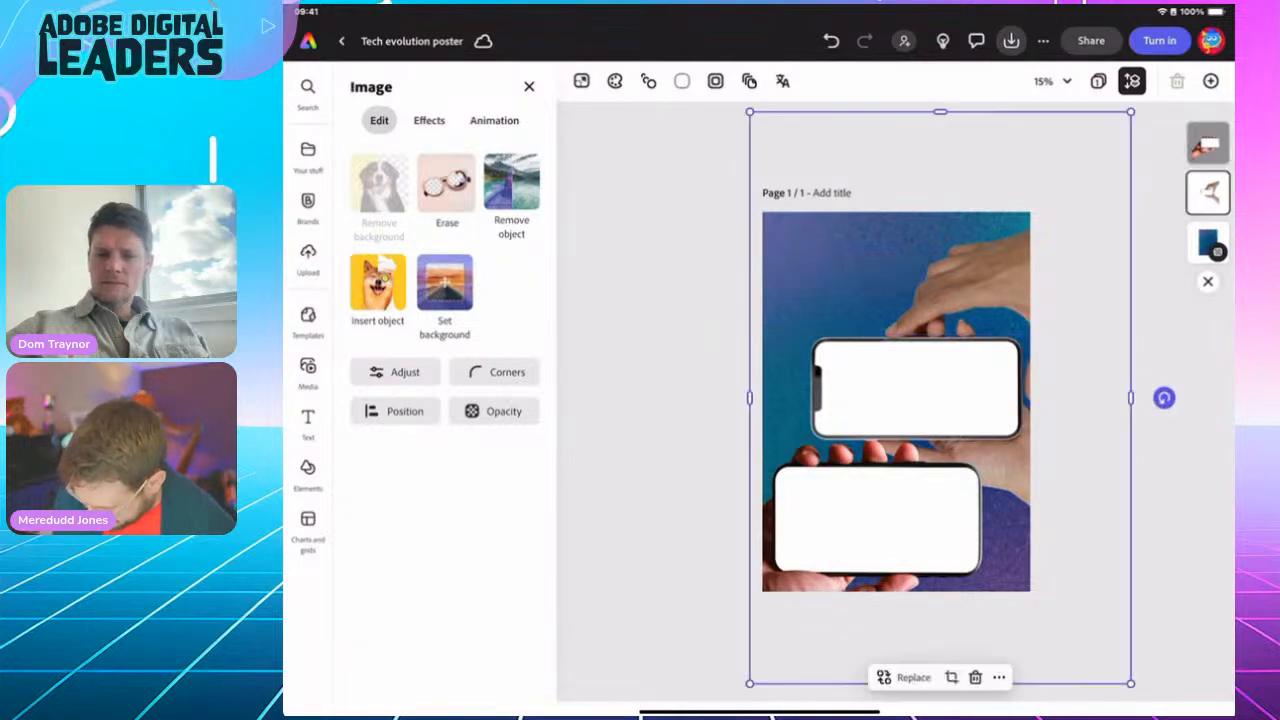
click(1208, 143)
click(1208, 193)
click(1208, 143)
click(1208, 193)
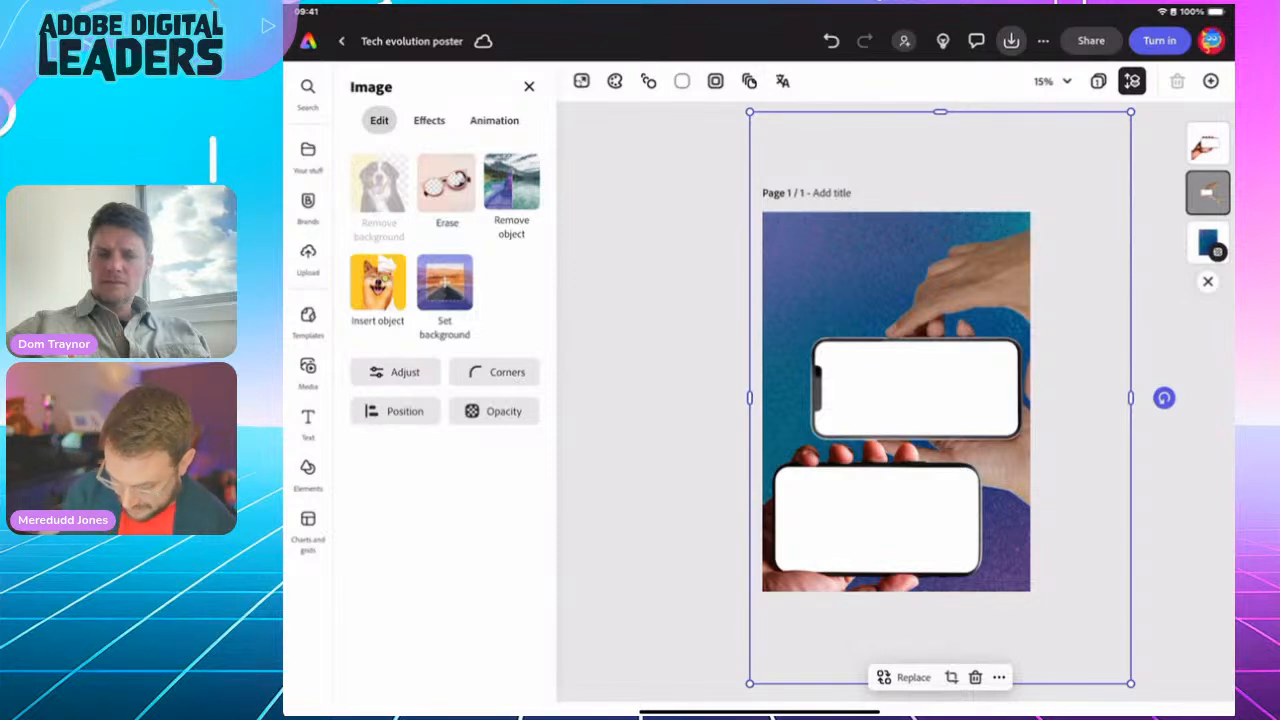
Step: Apply the green Duotone effect to the upper image and red Duotone to the lower one
click(429, 121)
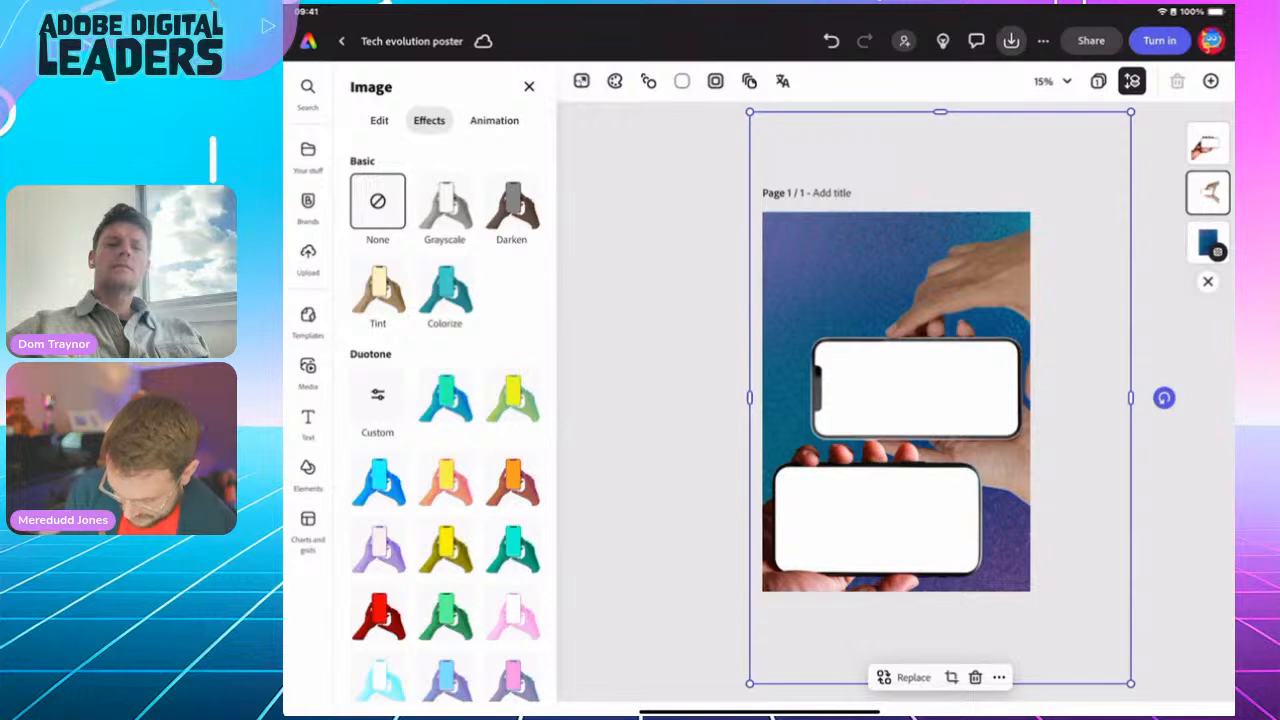
scroll(445, 430, down, 3)
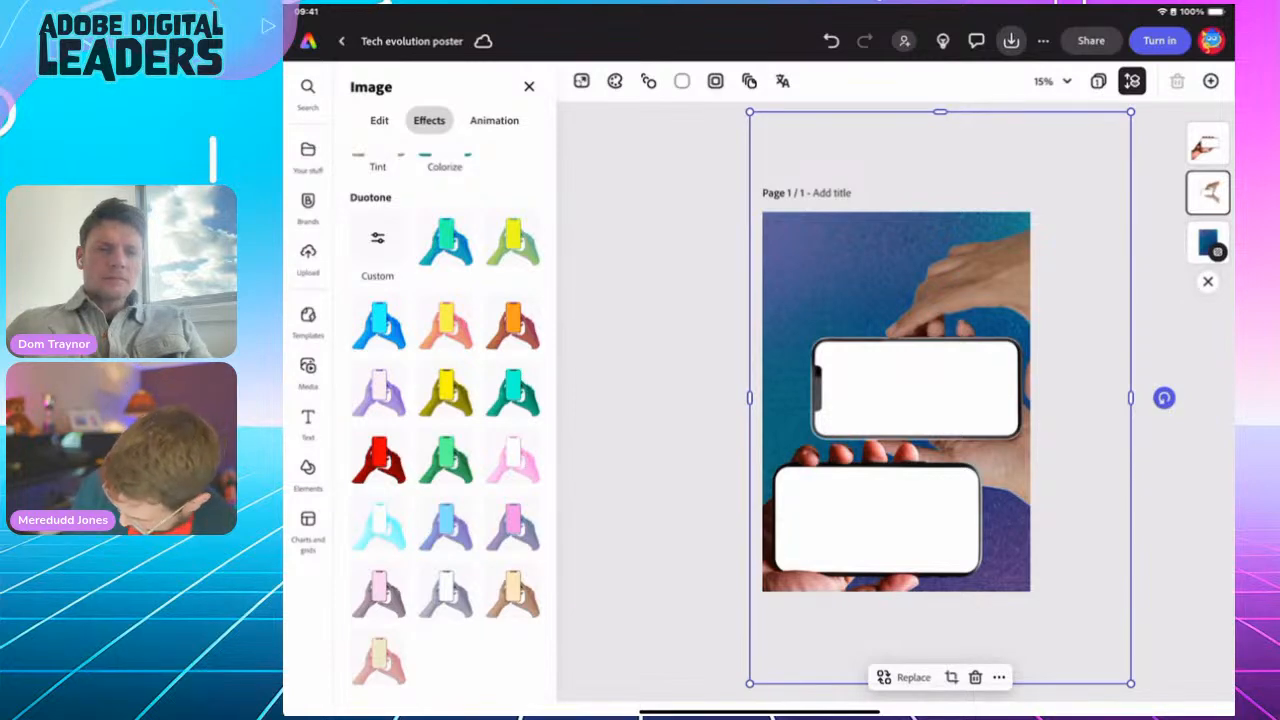
click(445, 457)
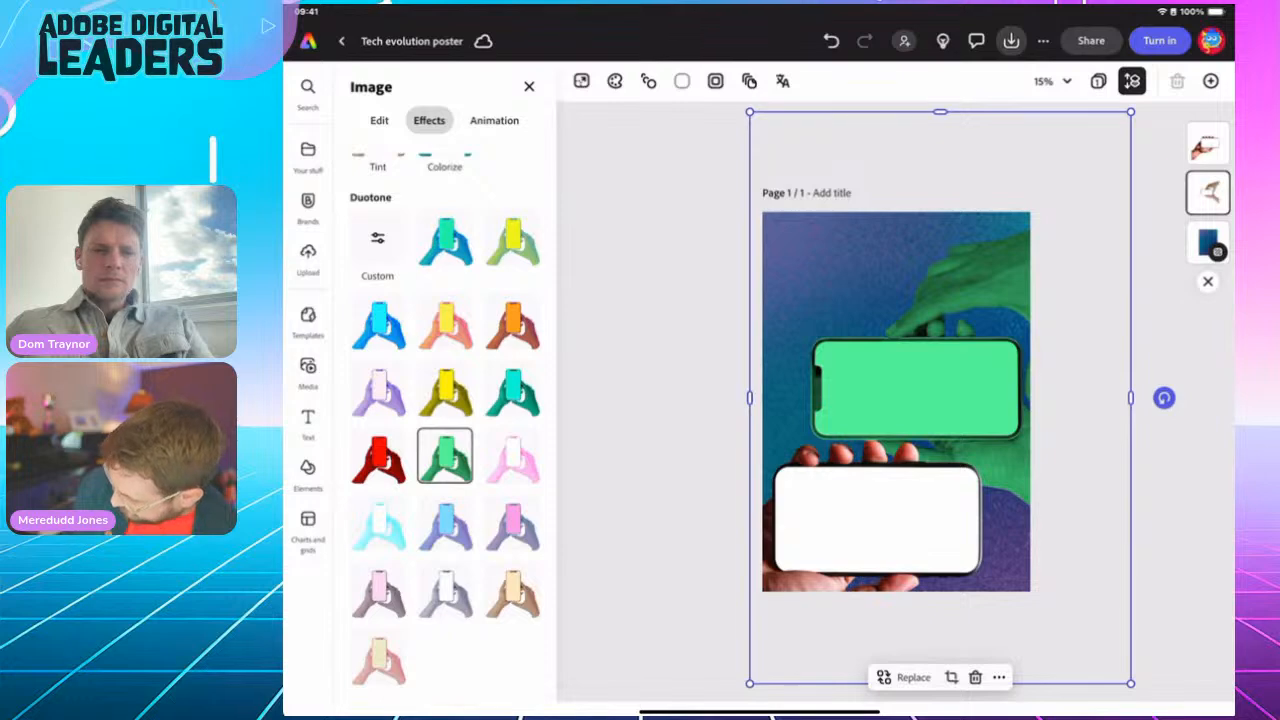
click(1208, 144)
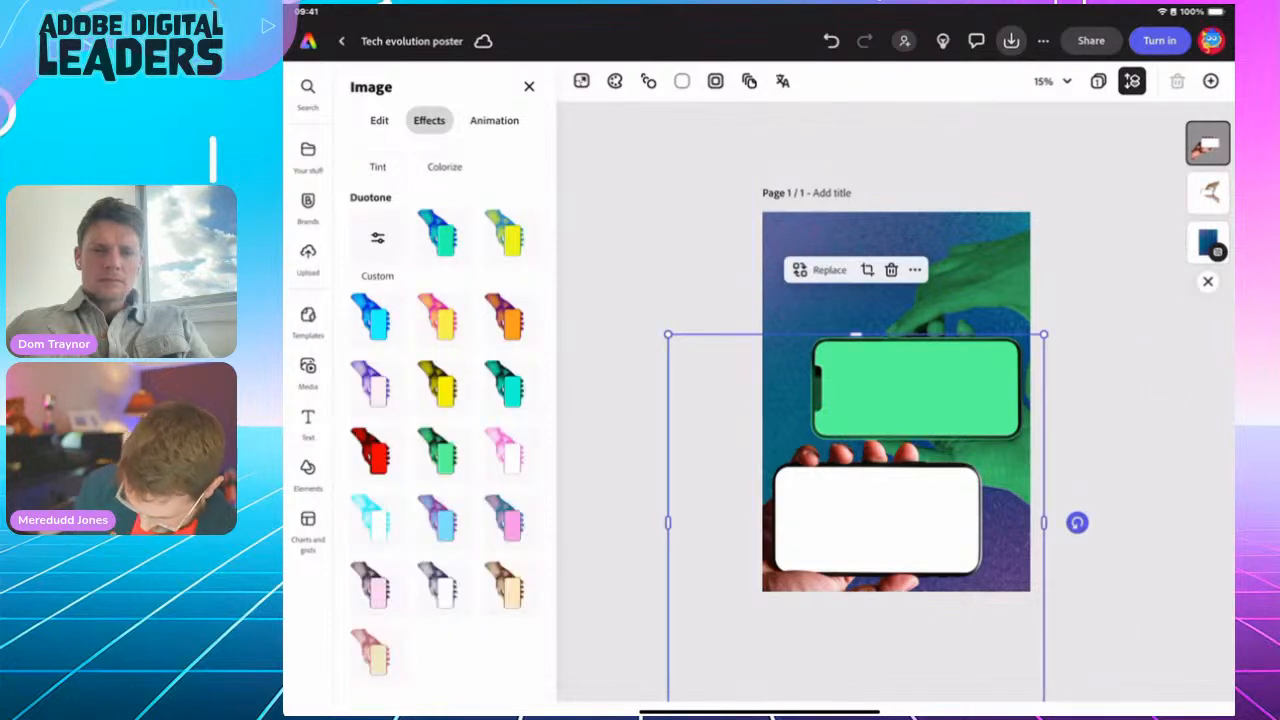
click(377, 456)
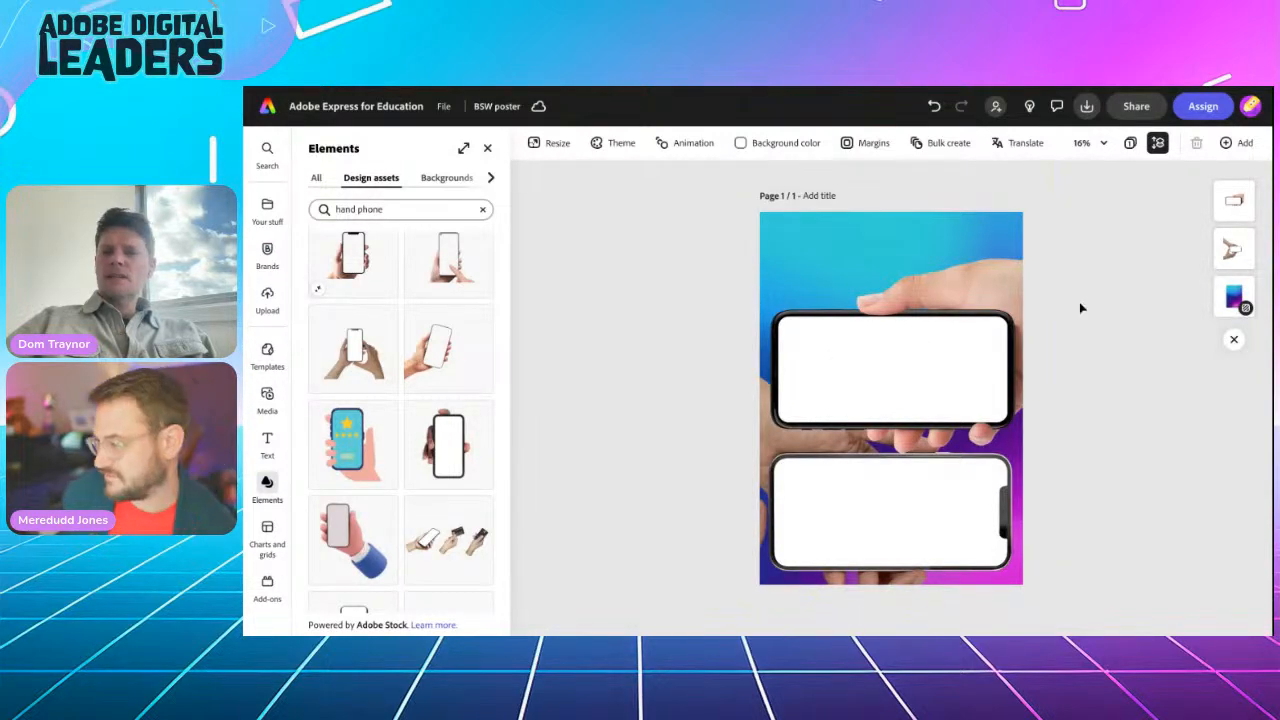
Step: Tint the upper hand-phone image with the green Duotone effect
click(911, 351)
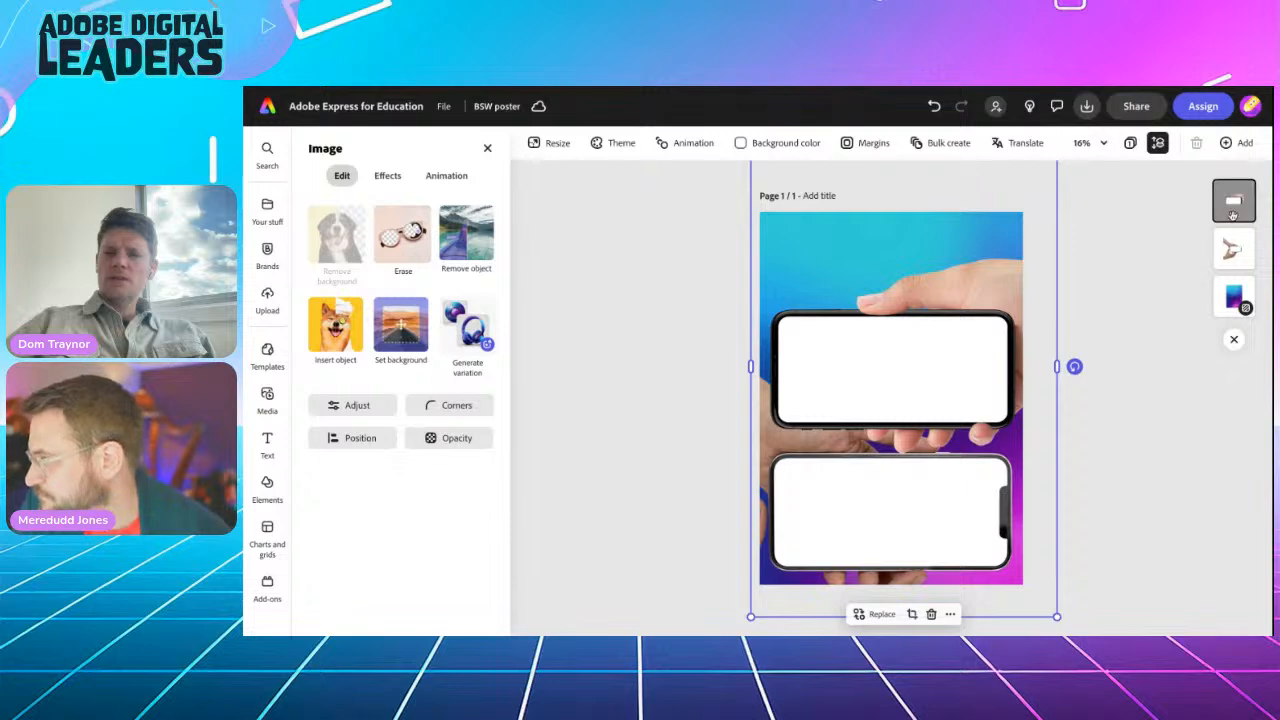
click(388, 177)
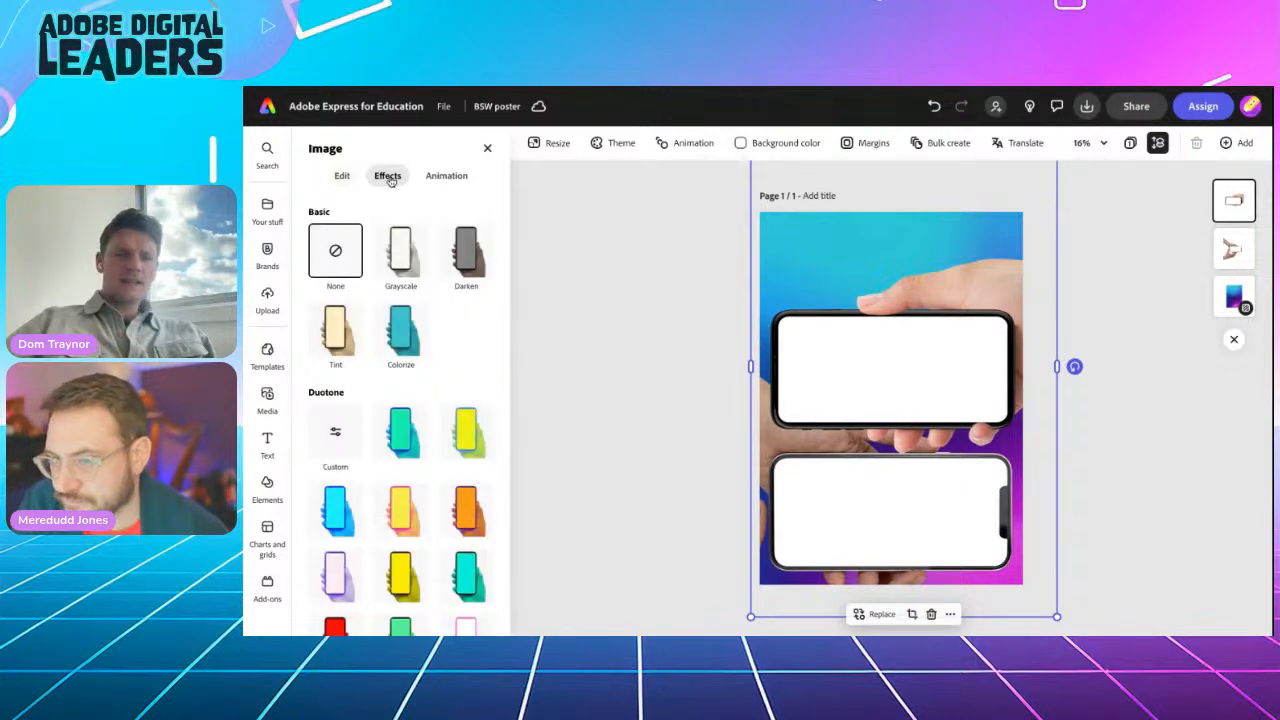
scroll(375, 521, down, 3)
scroll(375, 521, down, 1)
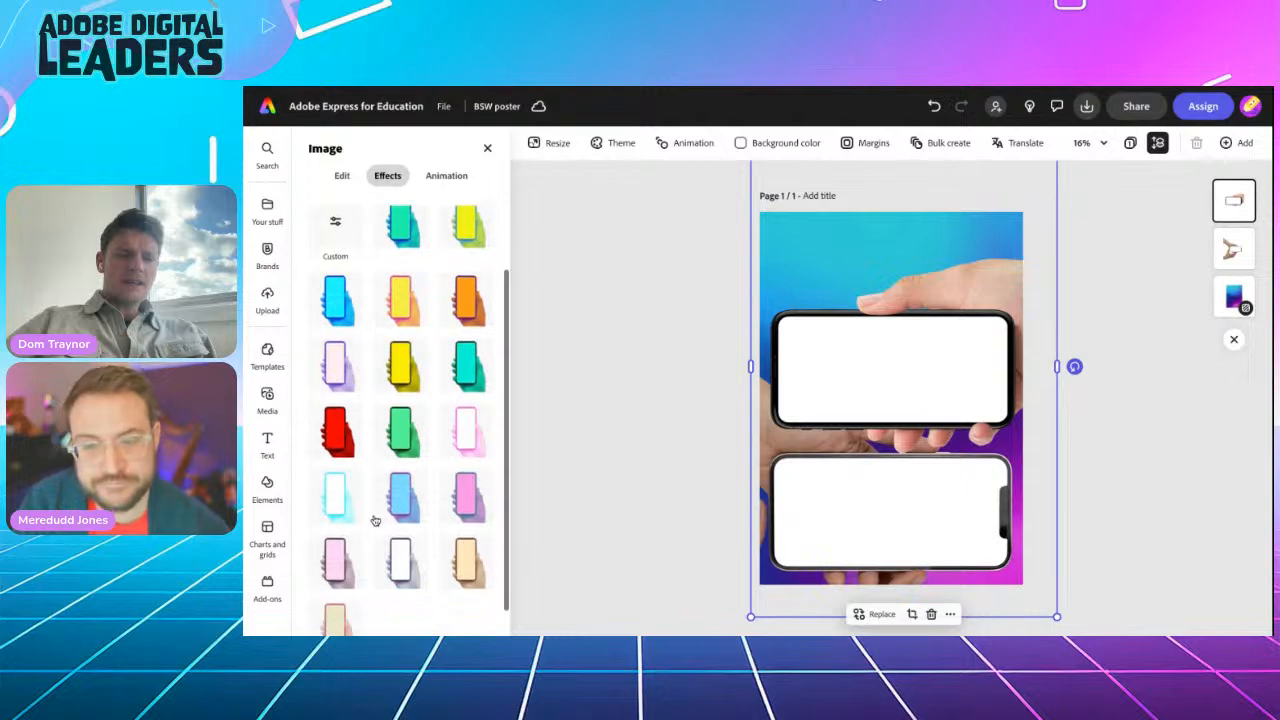
click(398, 433)
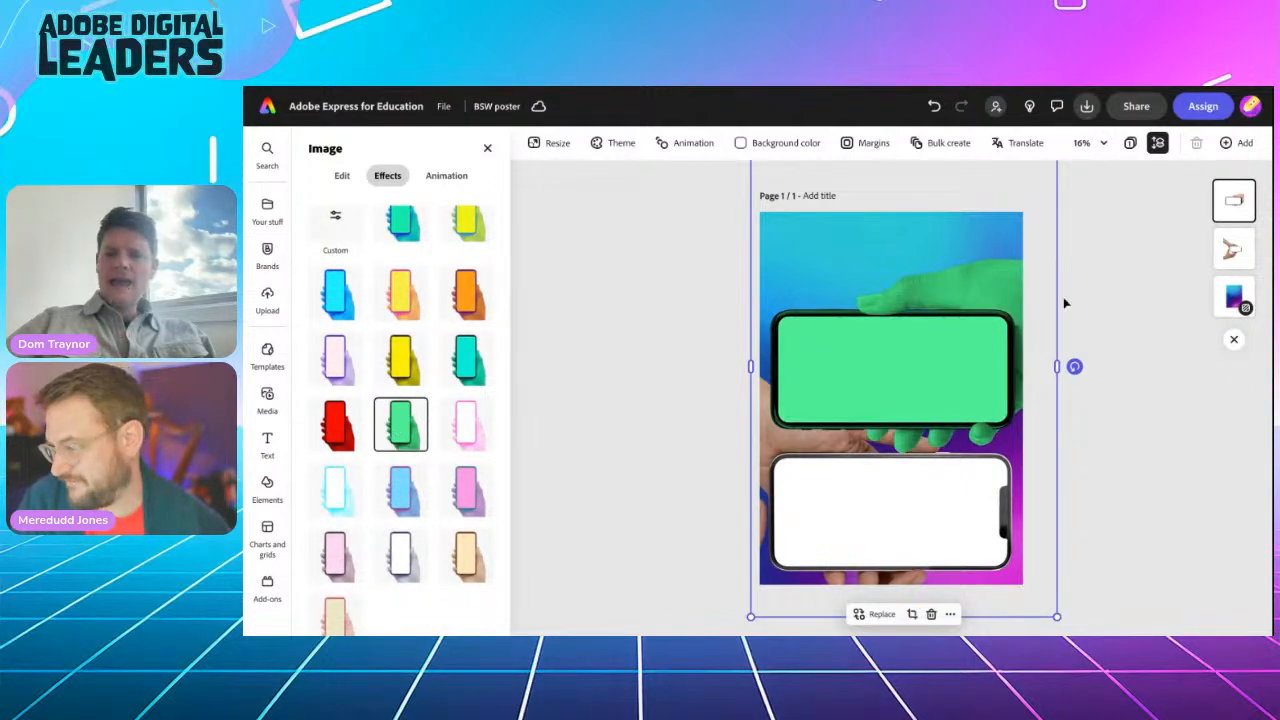
Step: Tint the lower hand-phone image with the red Duotone effect
click(1233, 255)
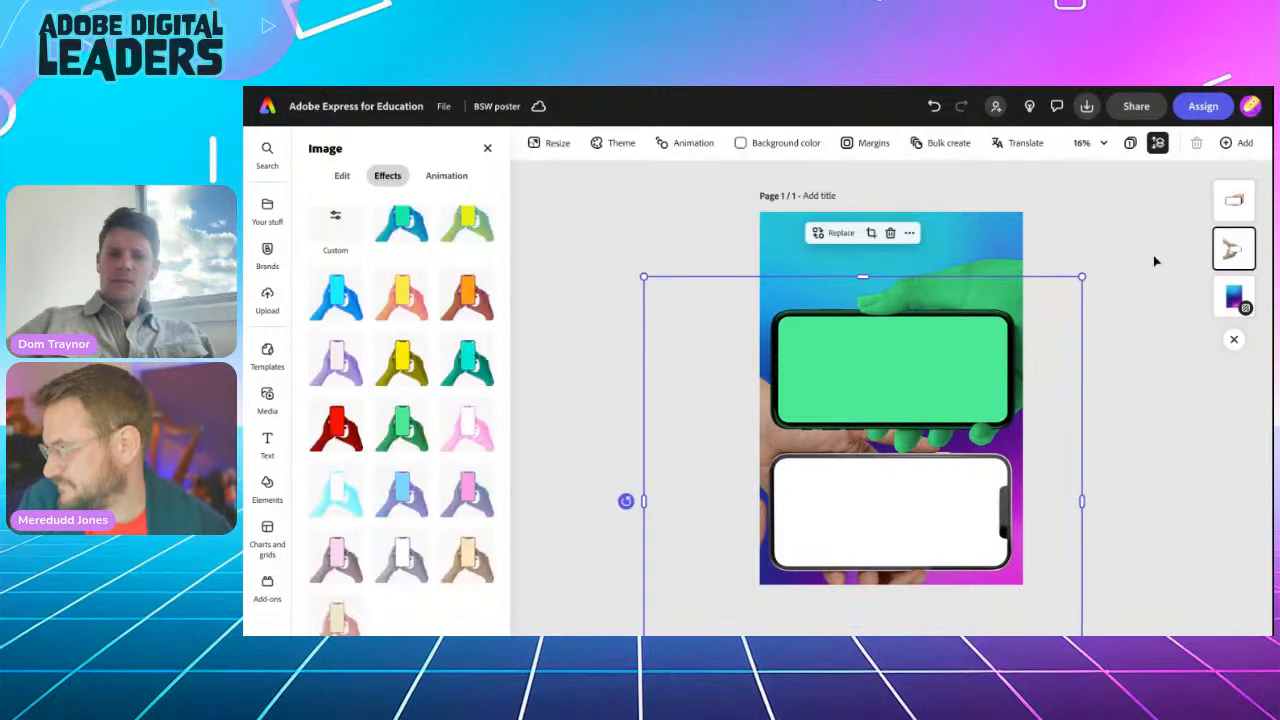
click(336, 432)
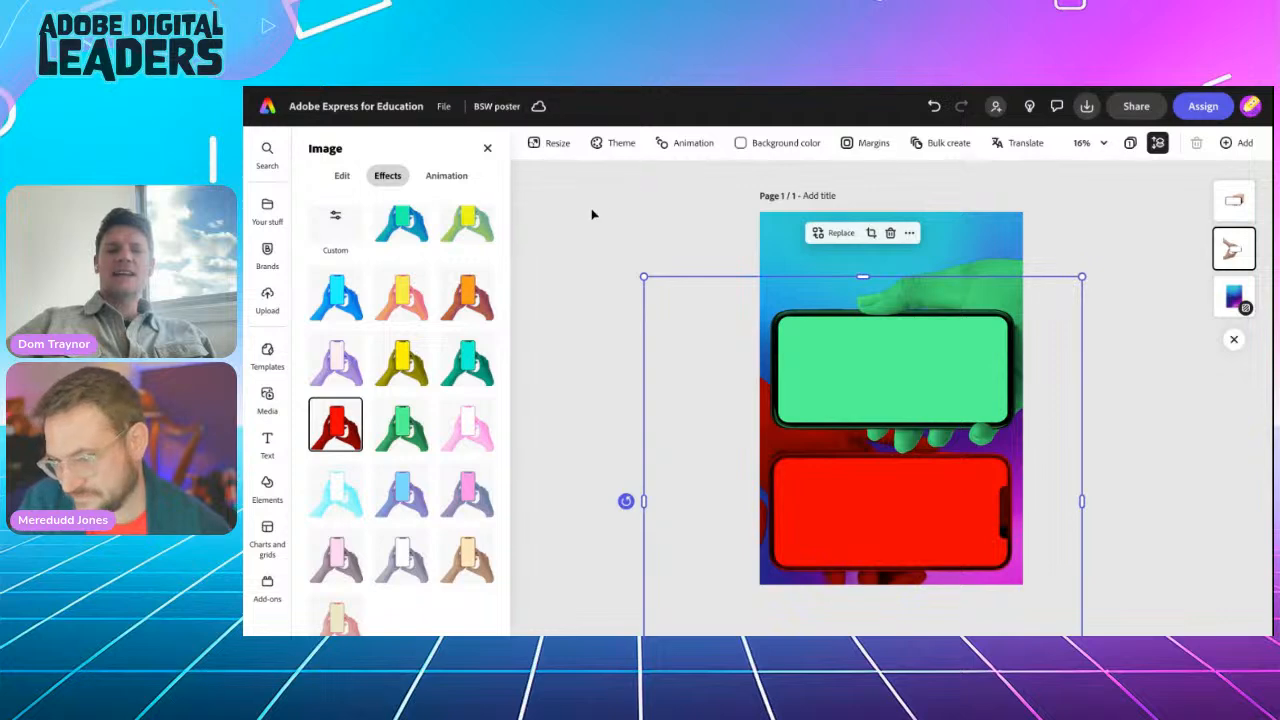
click(616, 212)
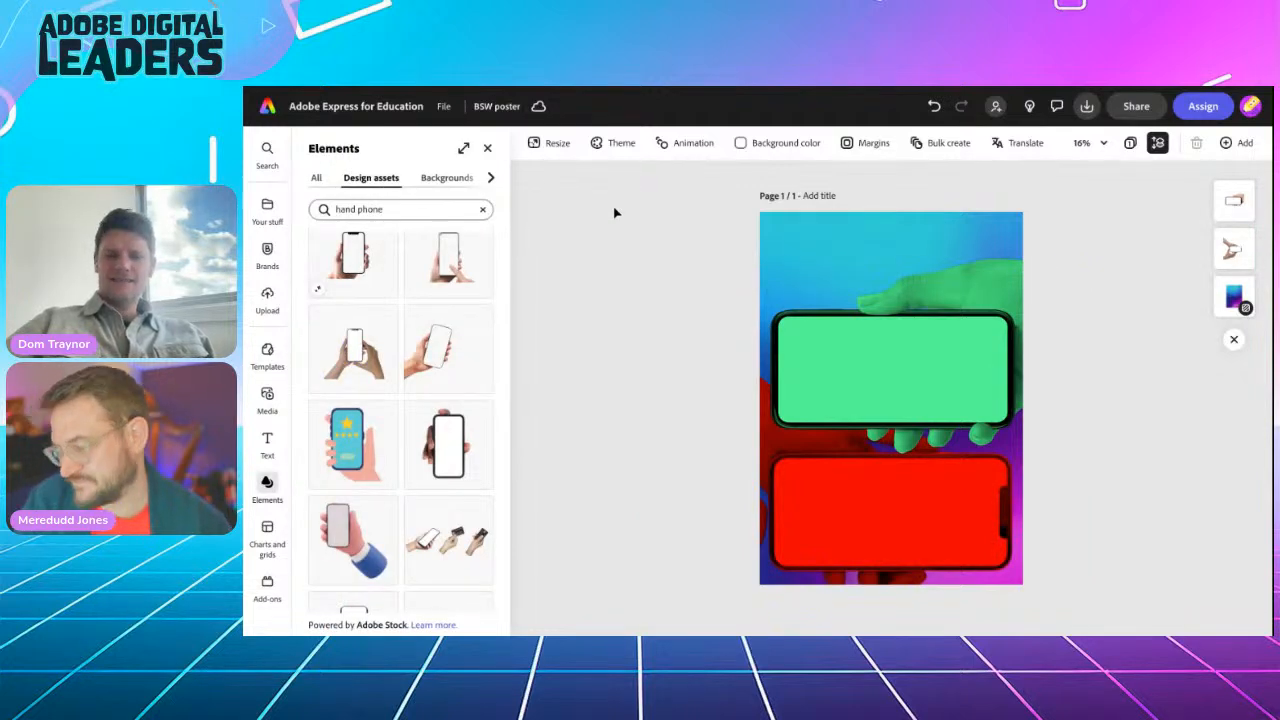
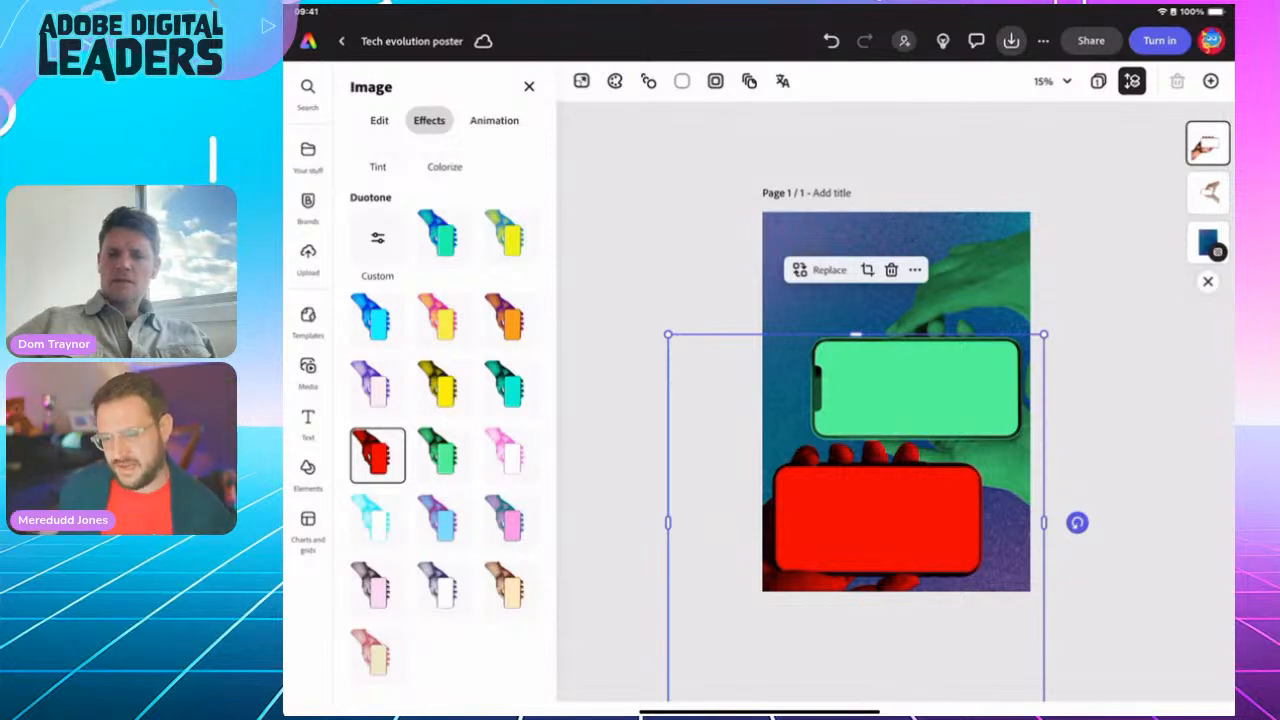
Step: Add a 'Tech evolution' text box and drag it to the top centre of the poster
click(308, 423)
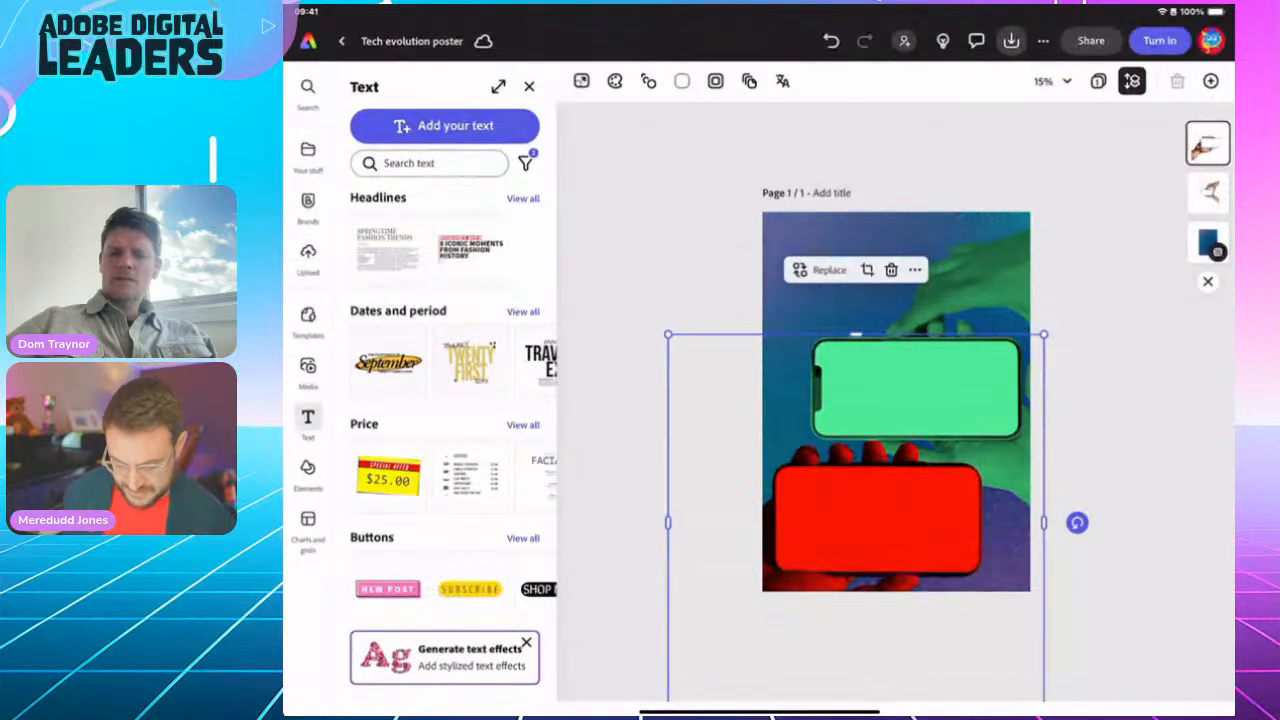
click(444, 125)
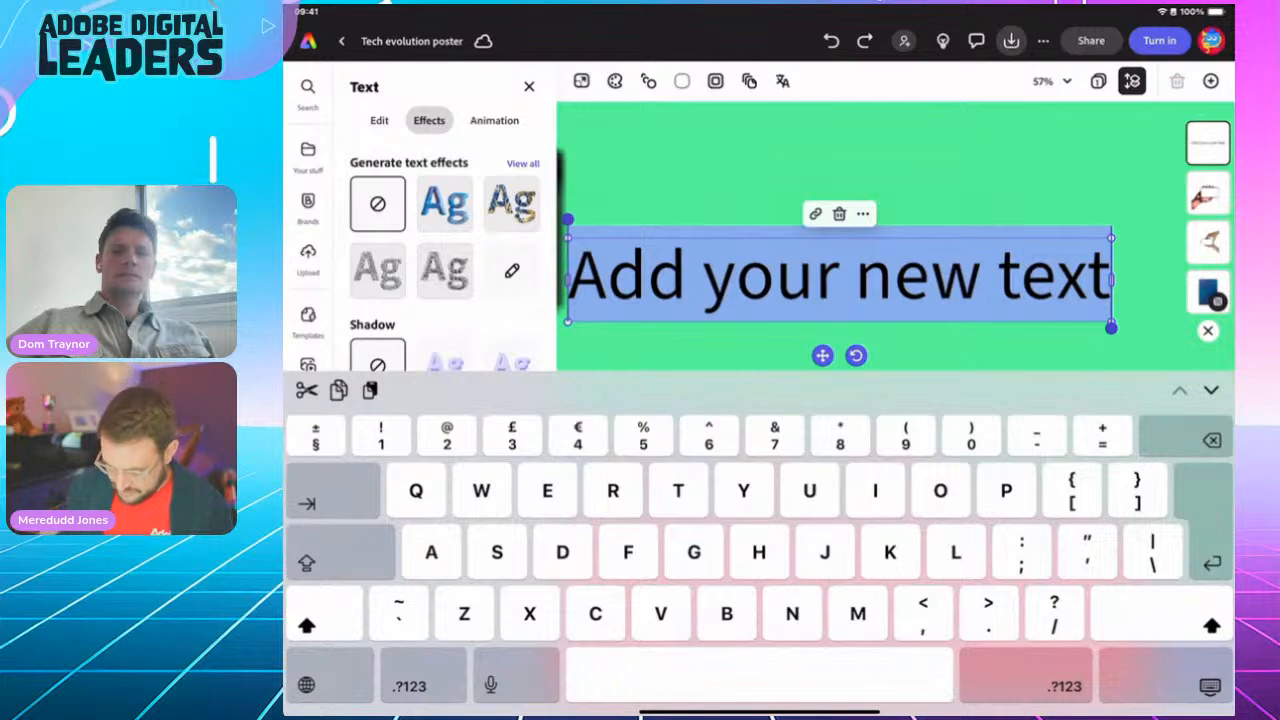
text(Tech)
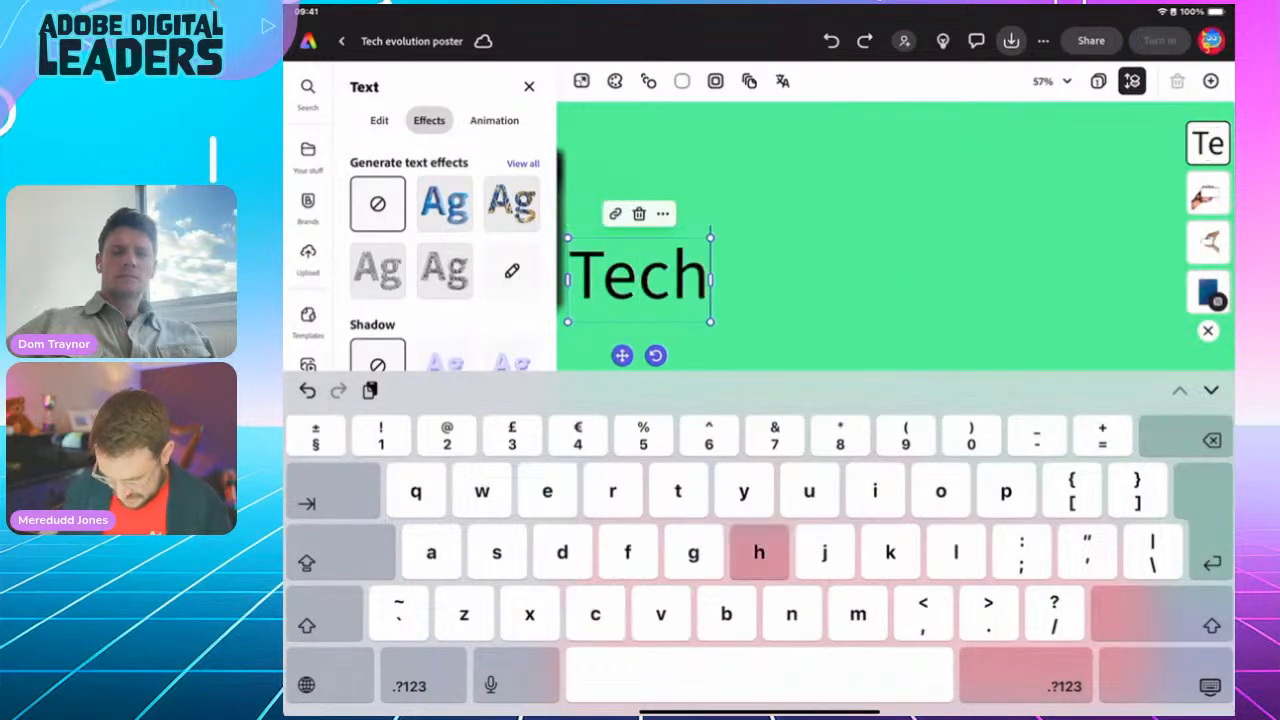
text( e)
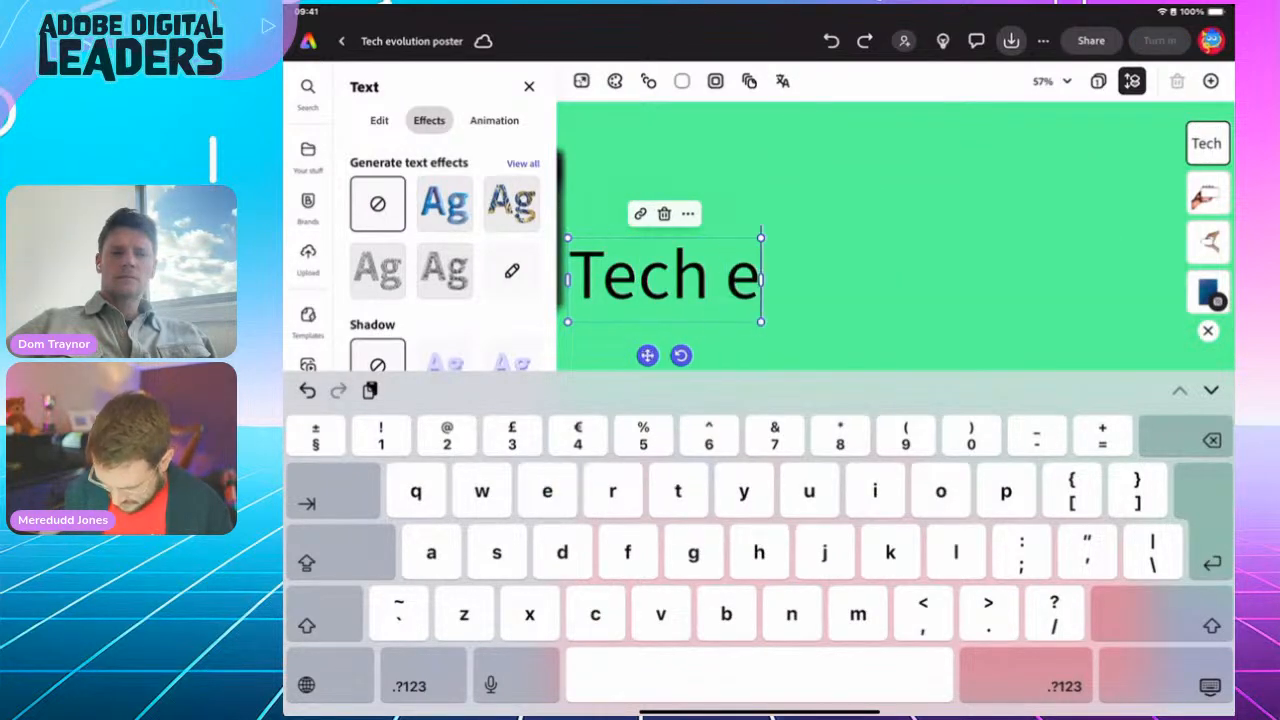
text(volution)
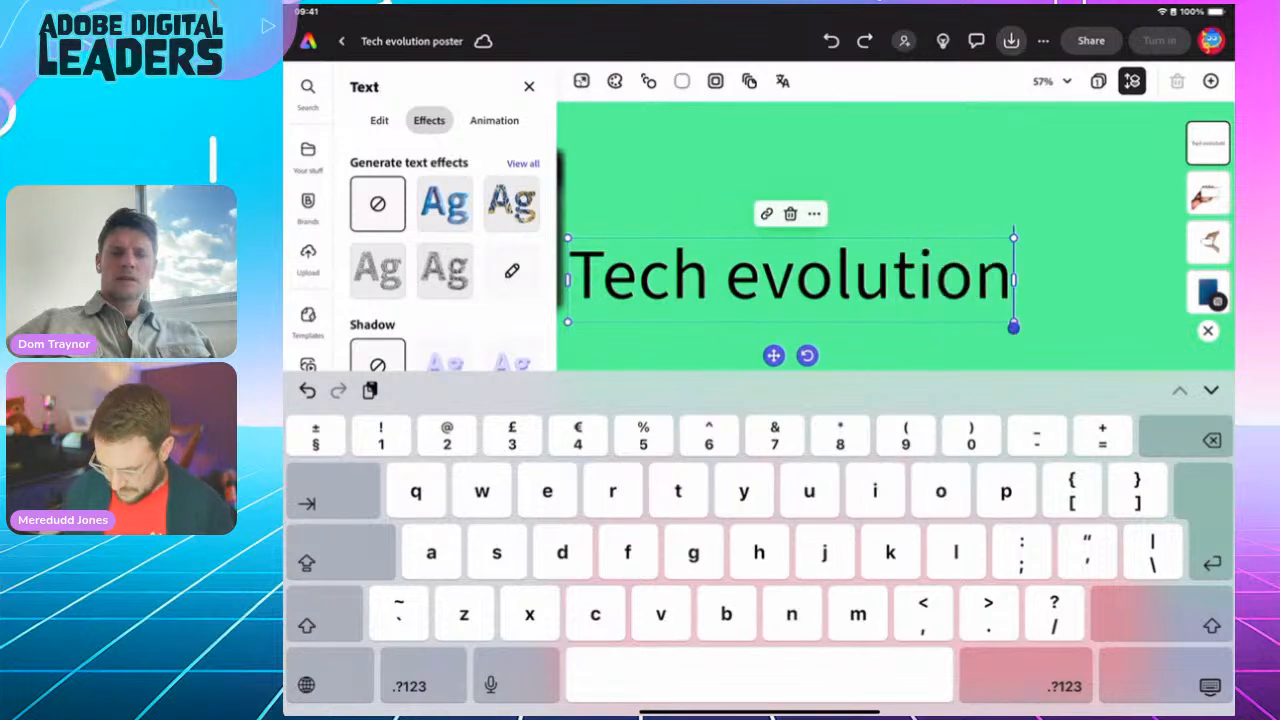
click(1210, 687)
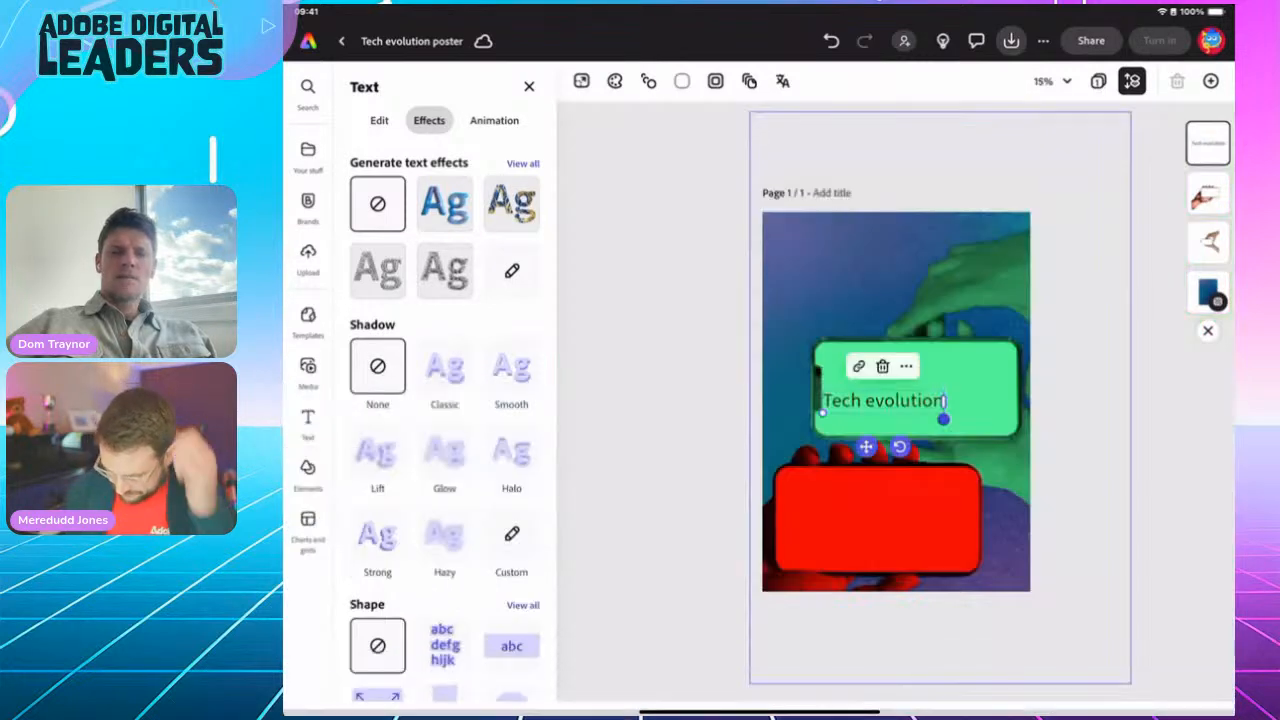
drag(866, 447, 879, 277)
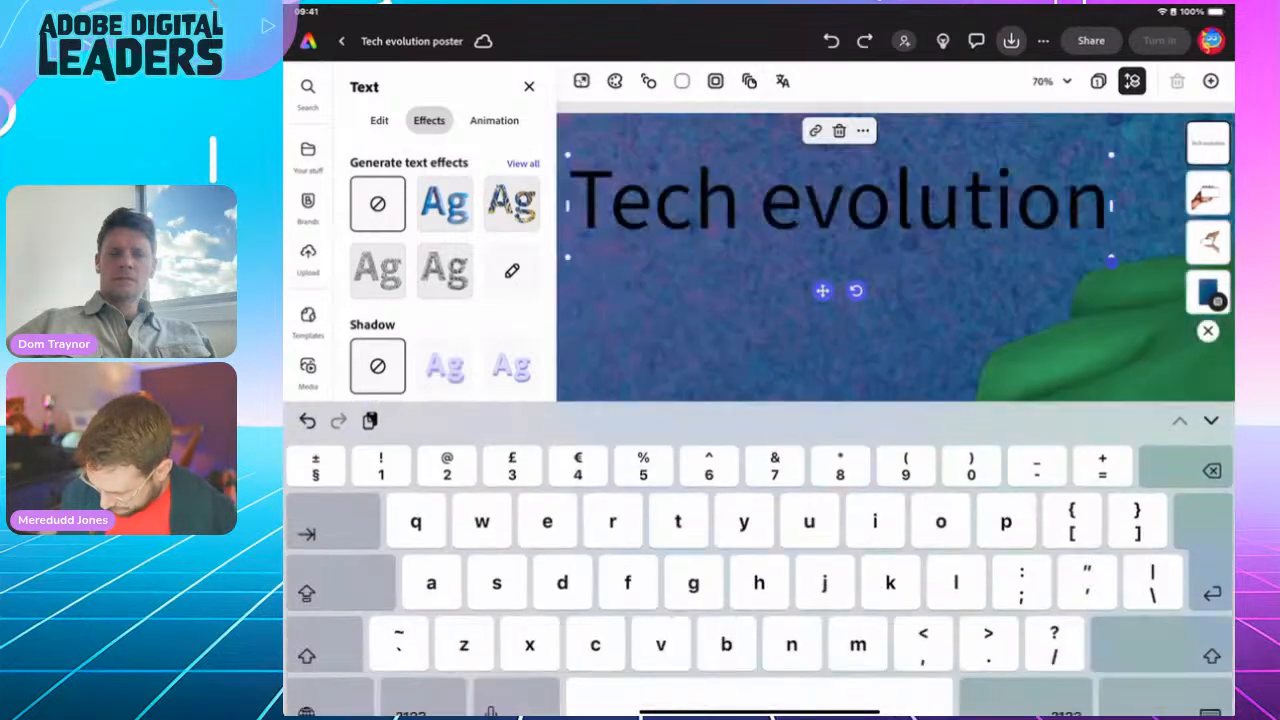
click(1208, 686)
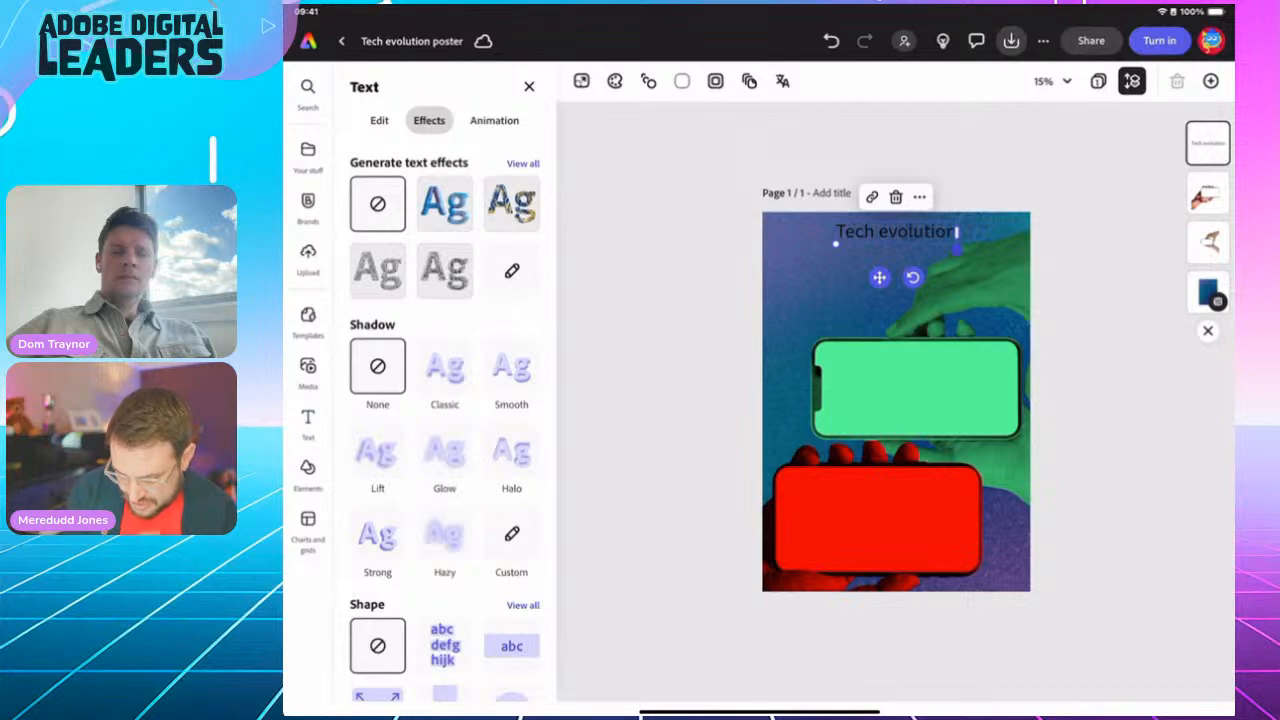
click(379, 120)
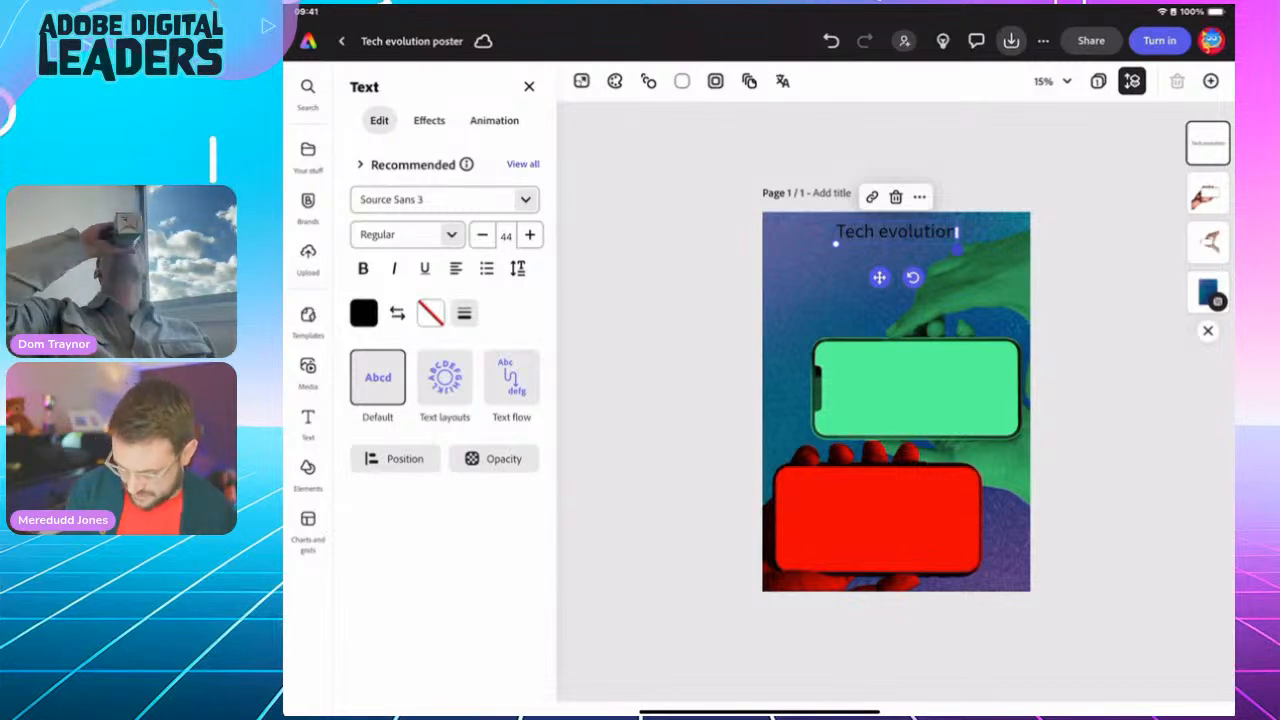
Step: Give the title a white outline with thickness 100
click(464, 313)
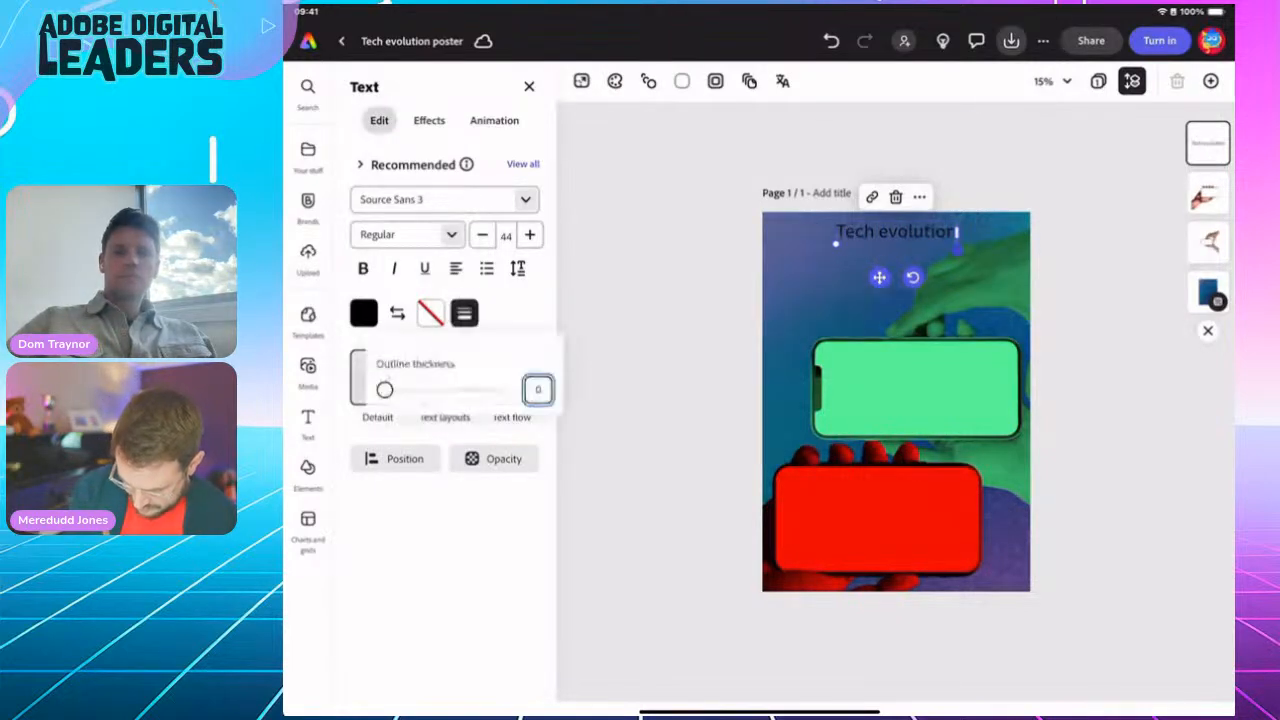
drag(385, 390, 502, 390)
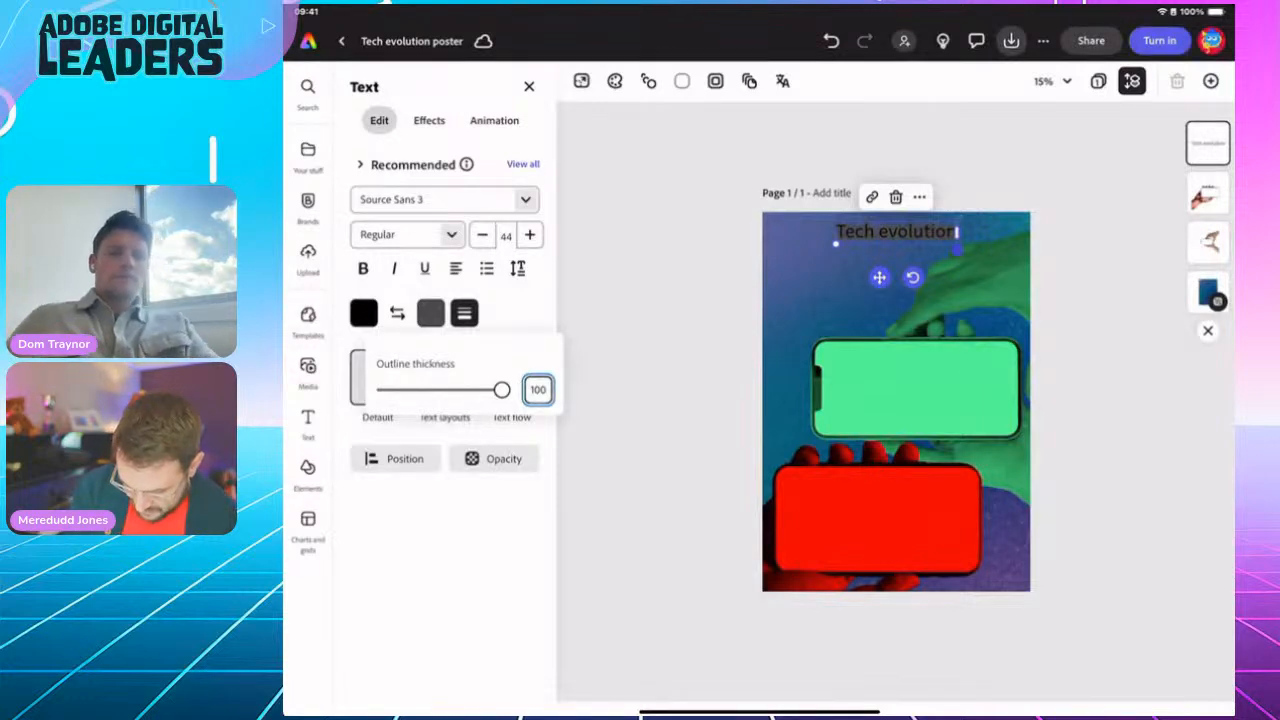
click(464, 313)
click(430, 313)
click(504, 272)
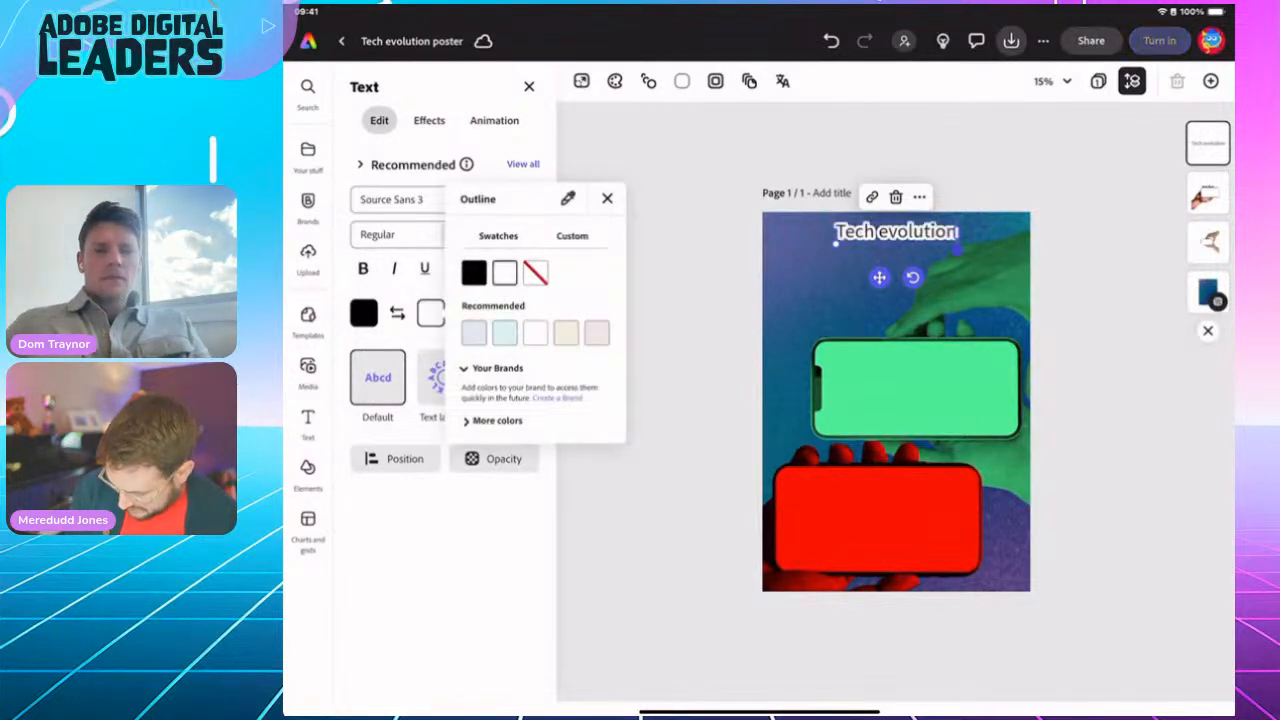
click(607, 198)
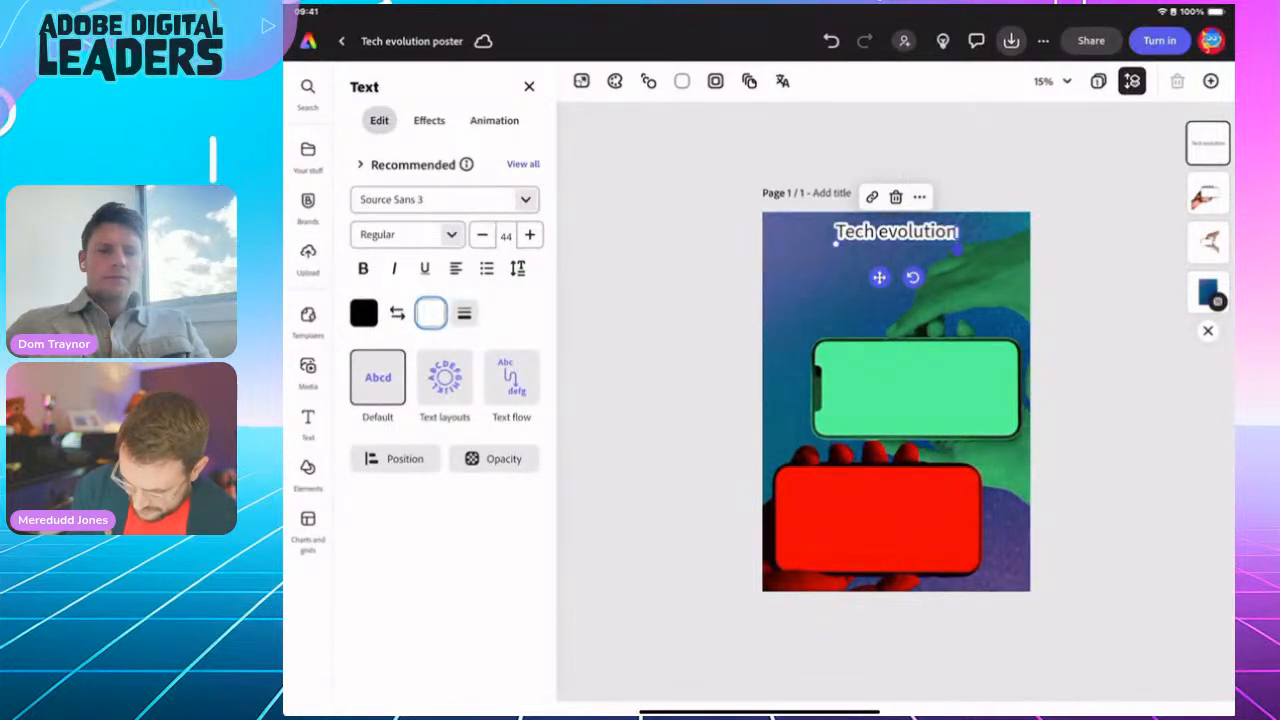
Step: Switch the title to the Alfarn font and recentre it near the top
click(444, 199)
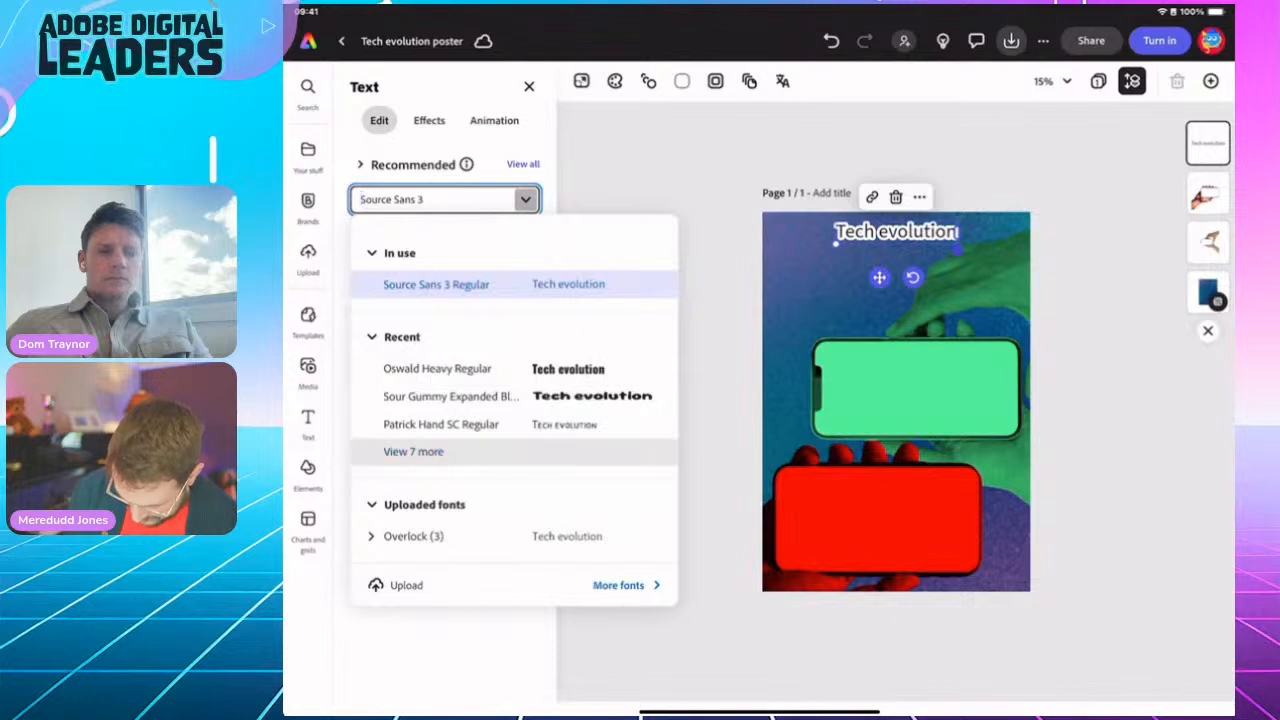
scroll(513, 400, down, 10)
scroll(513, 400, down, 3)
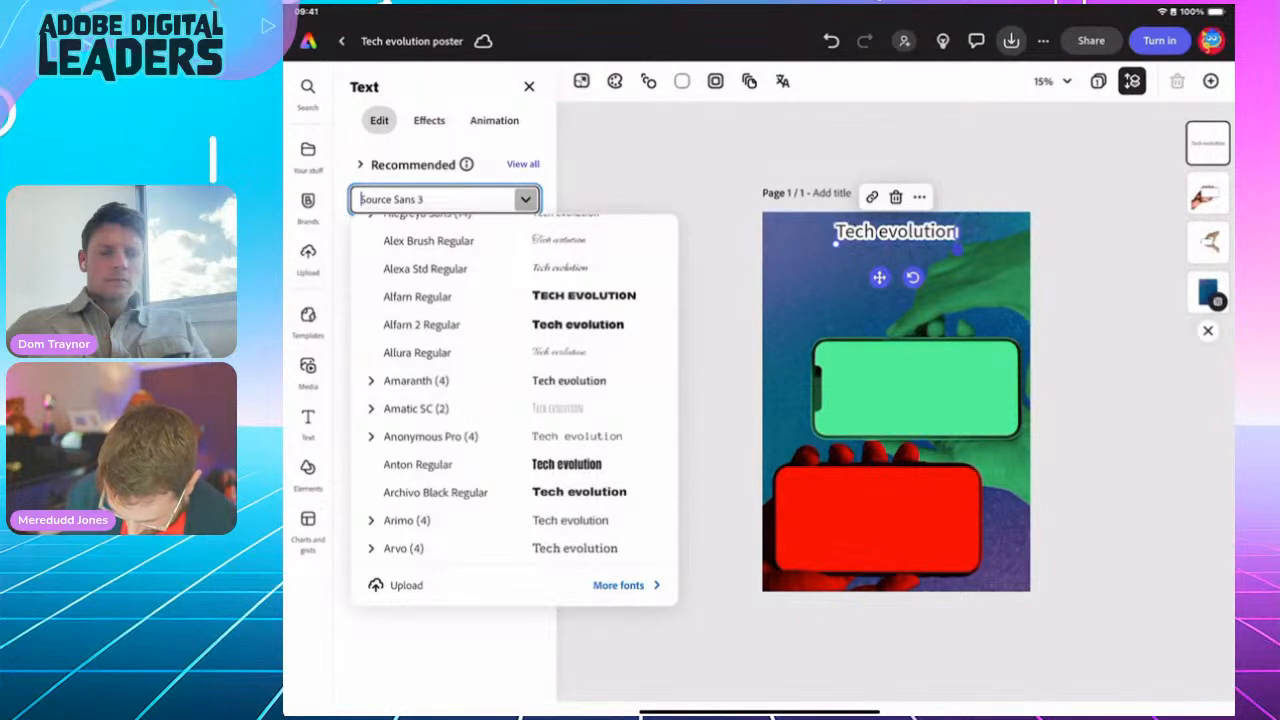
click(417, 296)
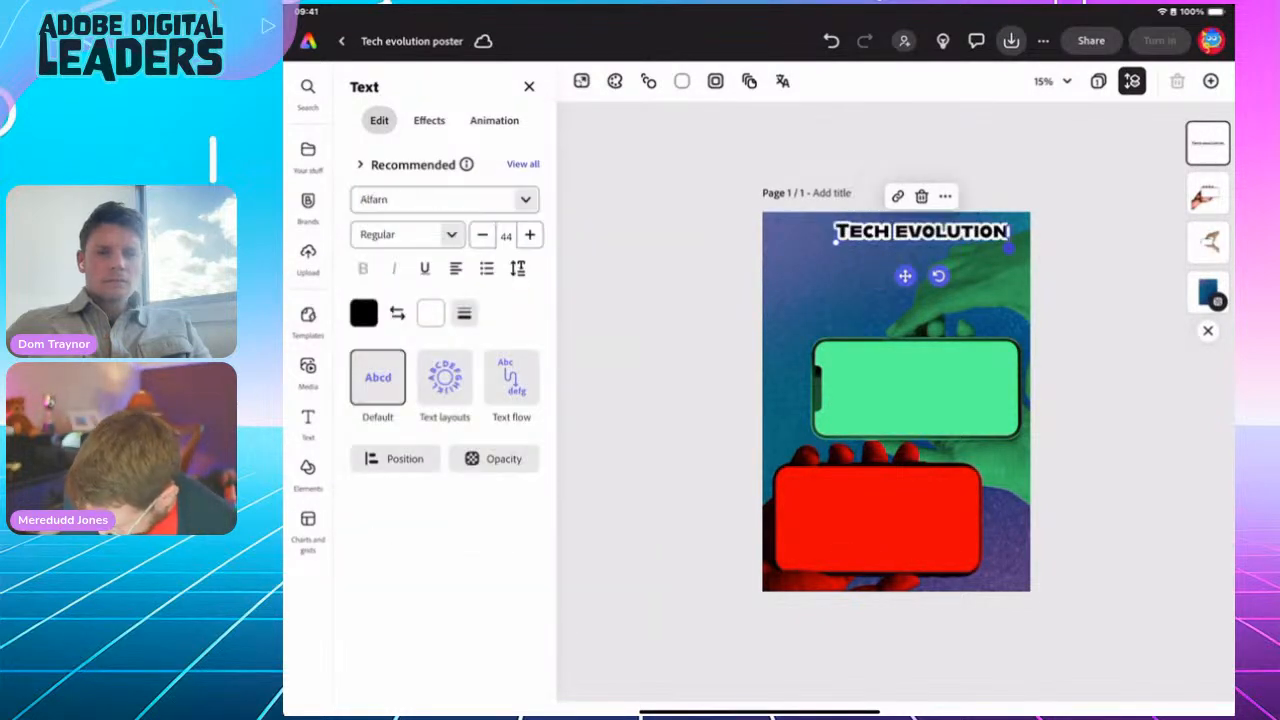
drag(905, 276, 879, 272)
Step: Duplicate the TECH EVOLUTION title and retype the copy as 'Changing our lives'
click(896, 229)
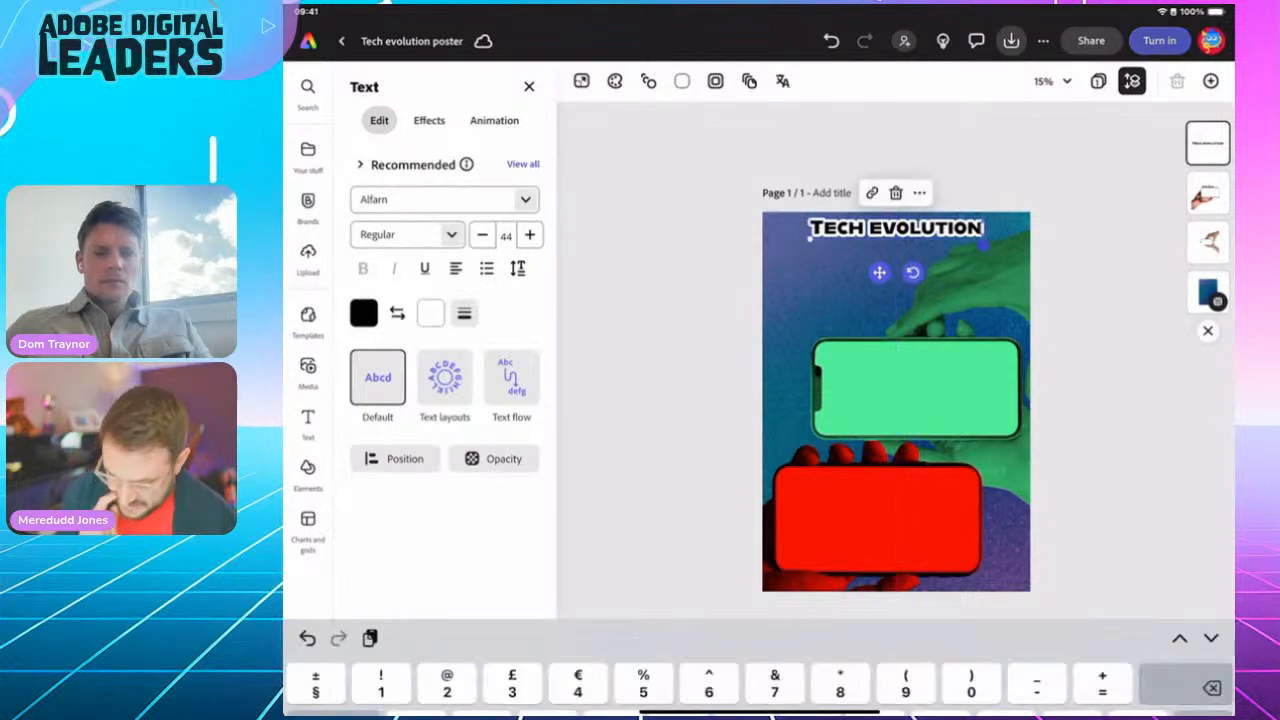
click(1208, 685)
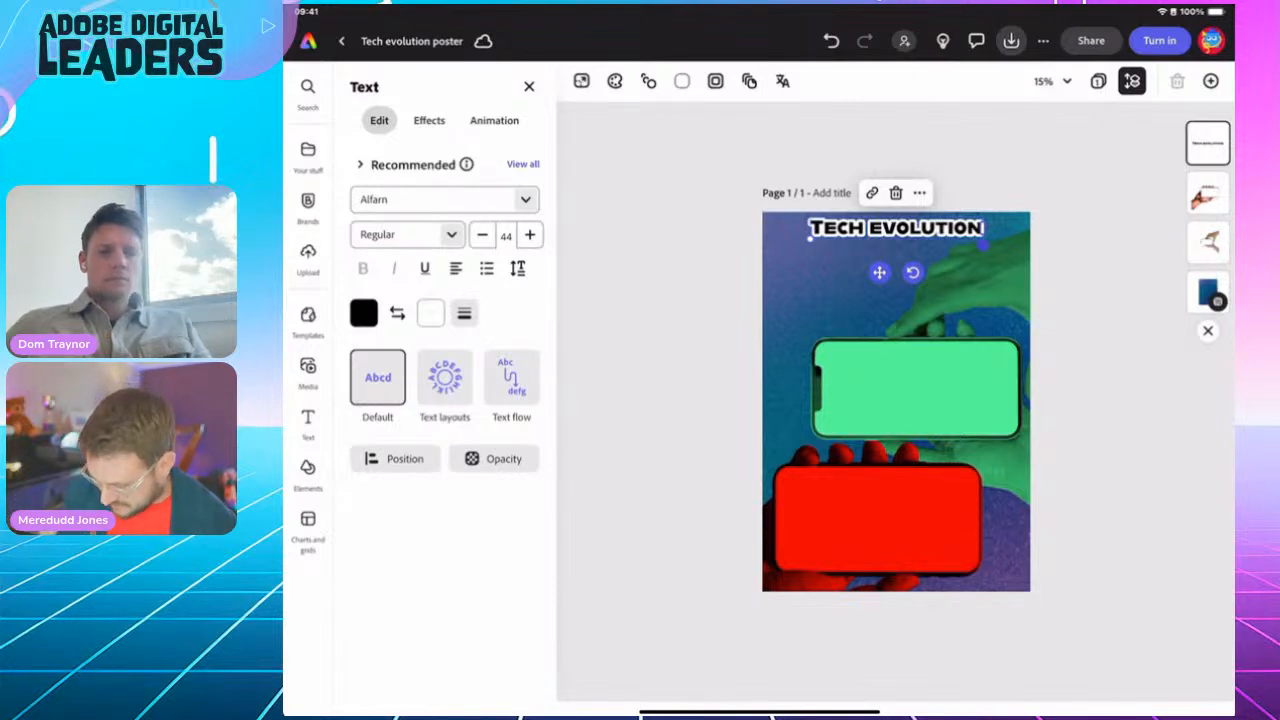
click(919, 192)
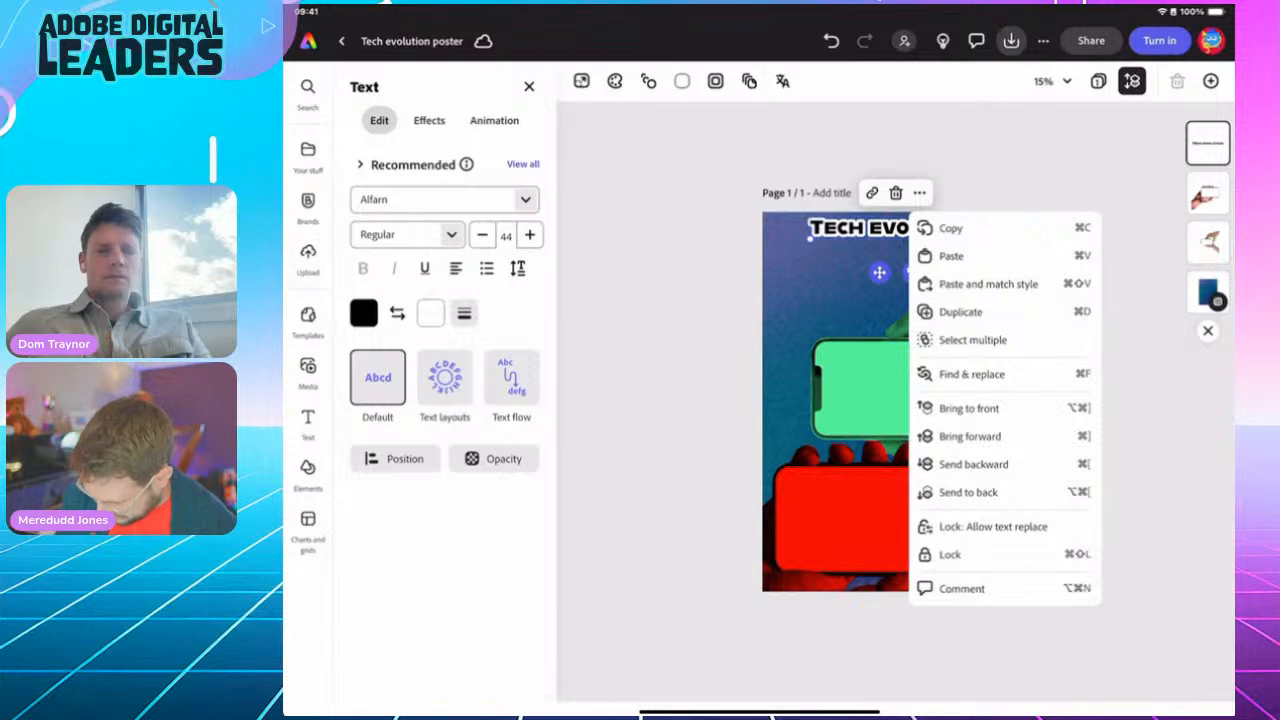
click(960, 311)
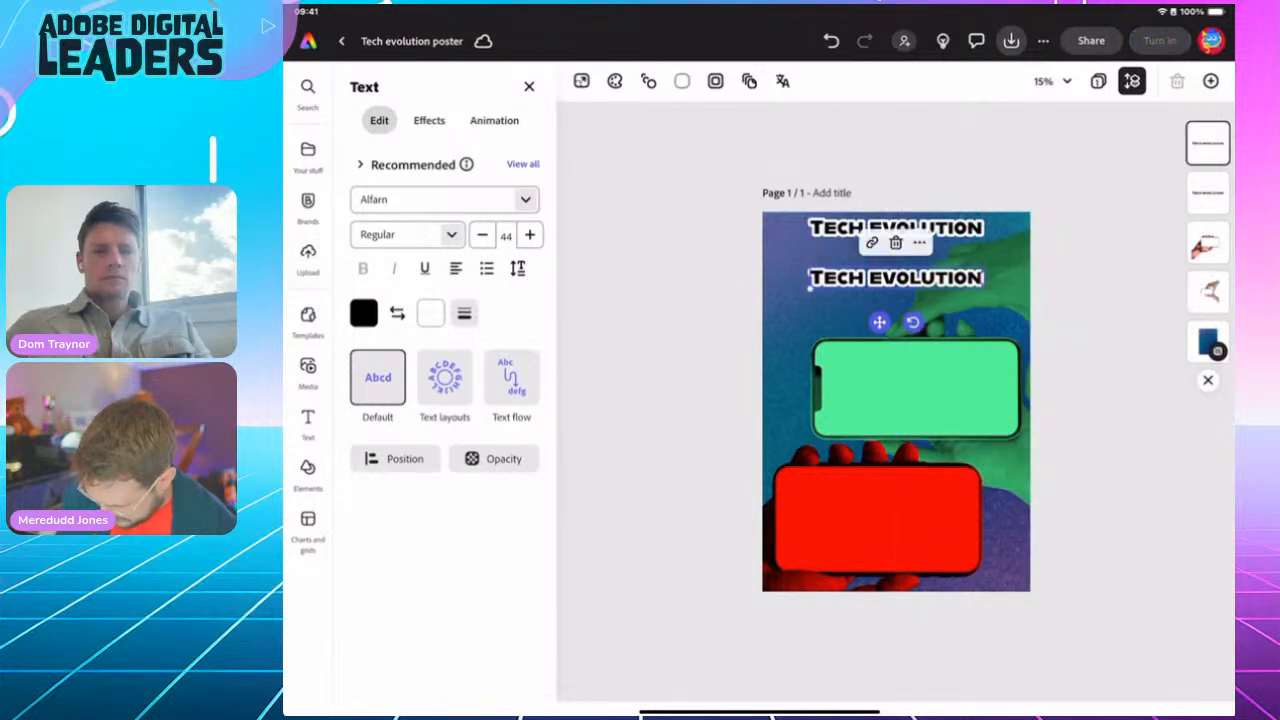
double_click(896, 278)
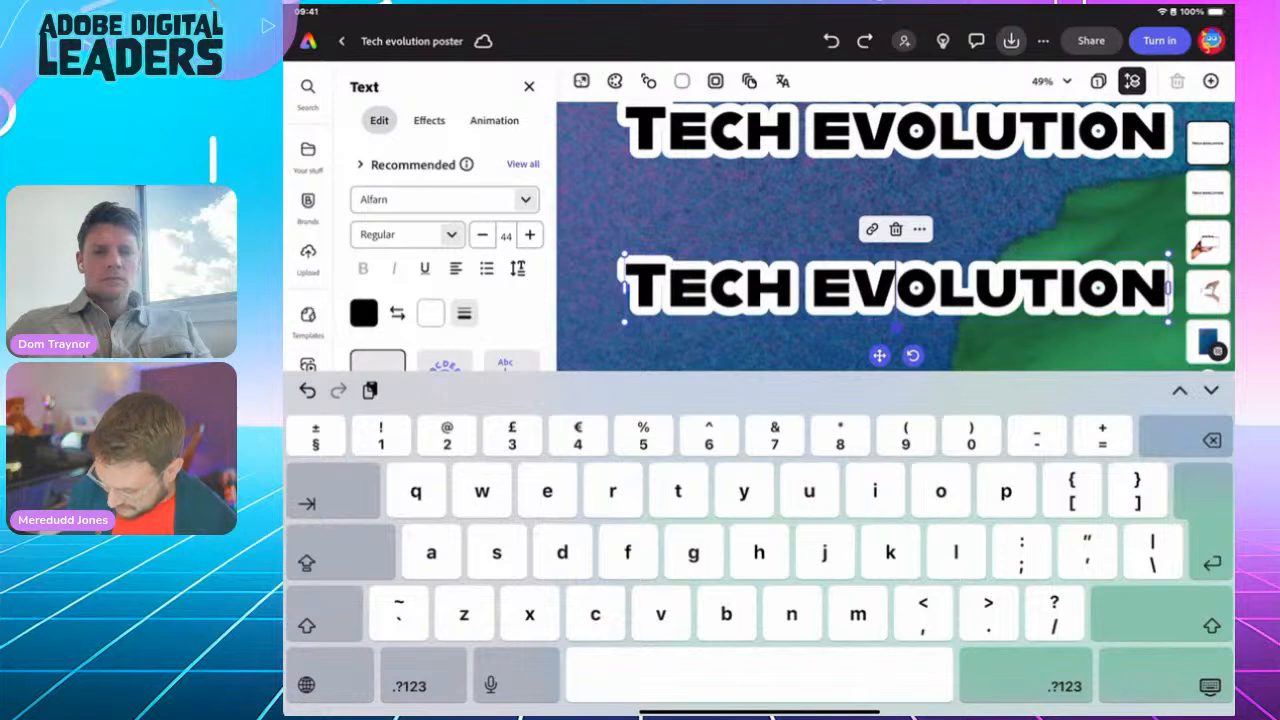
triple_click(896, 288)
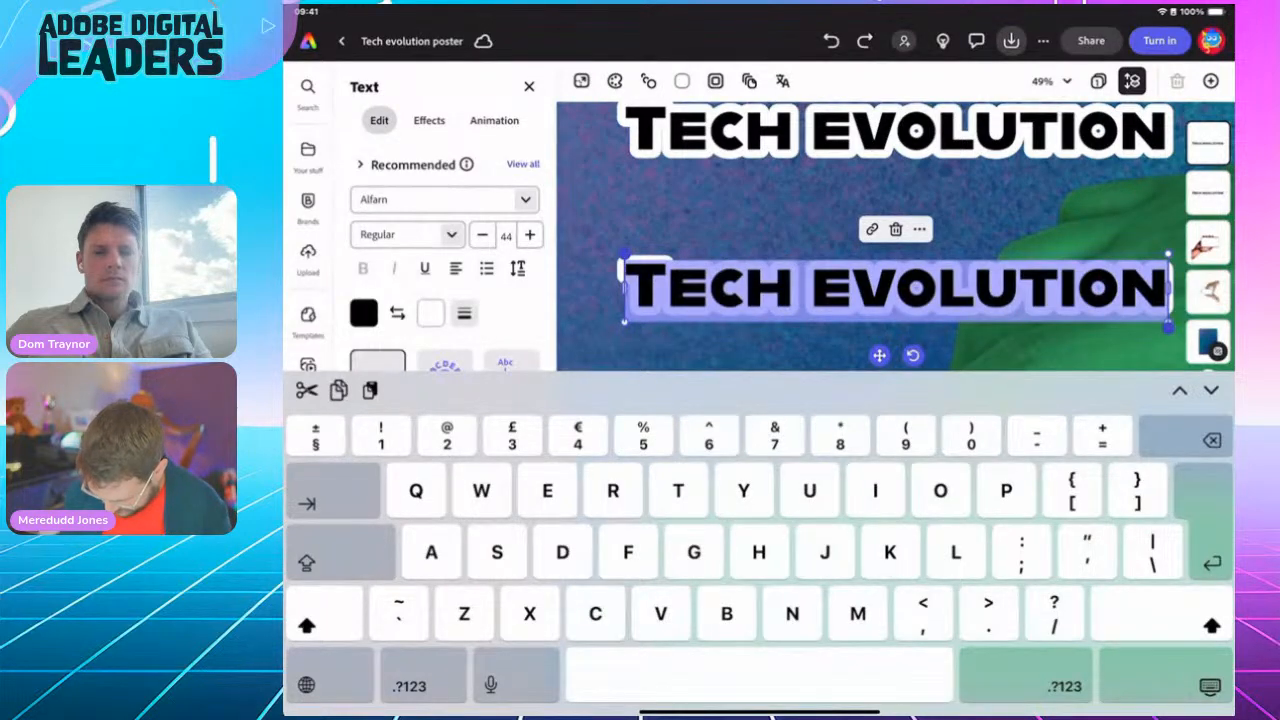
text(Changing)
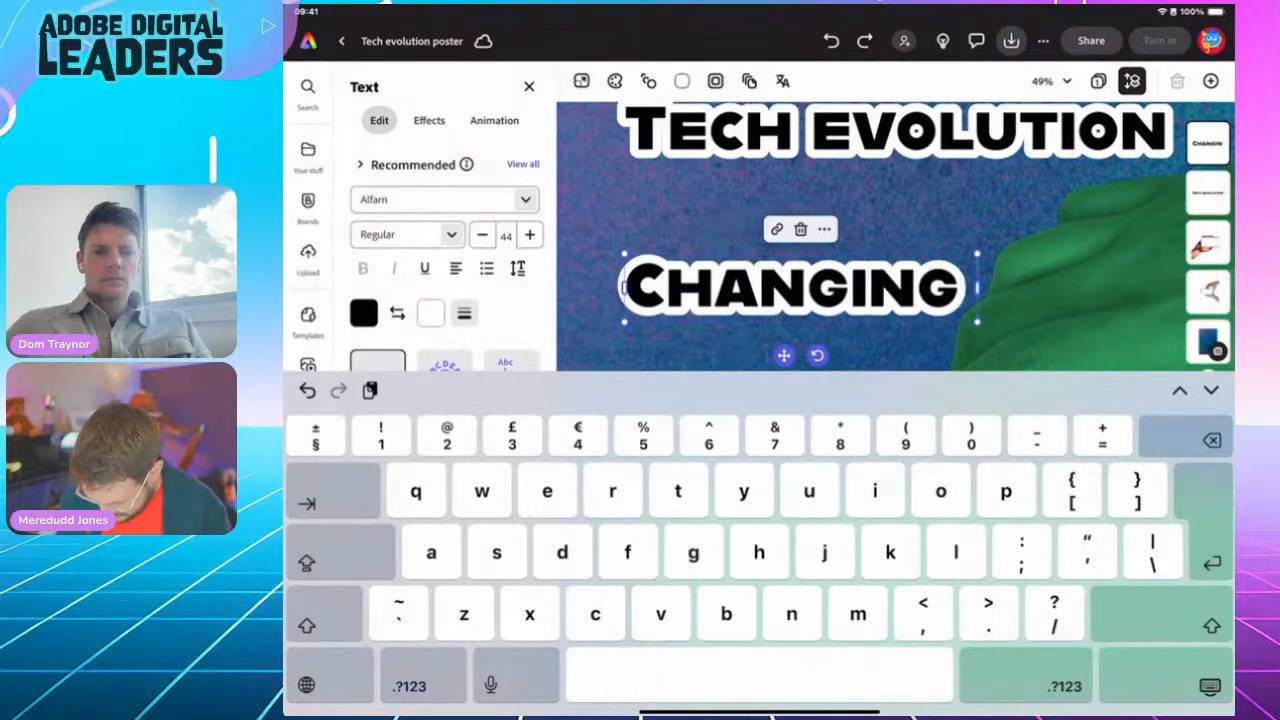
text( our li)
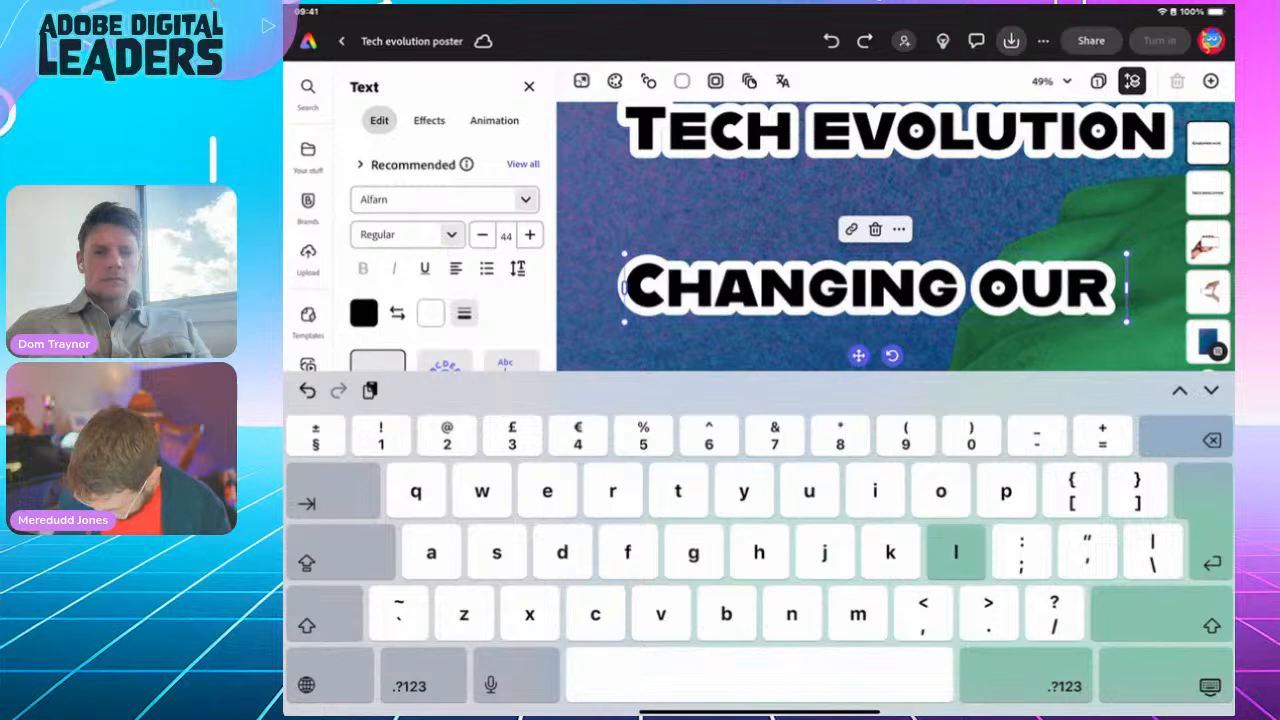
text(ves)
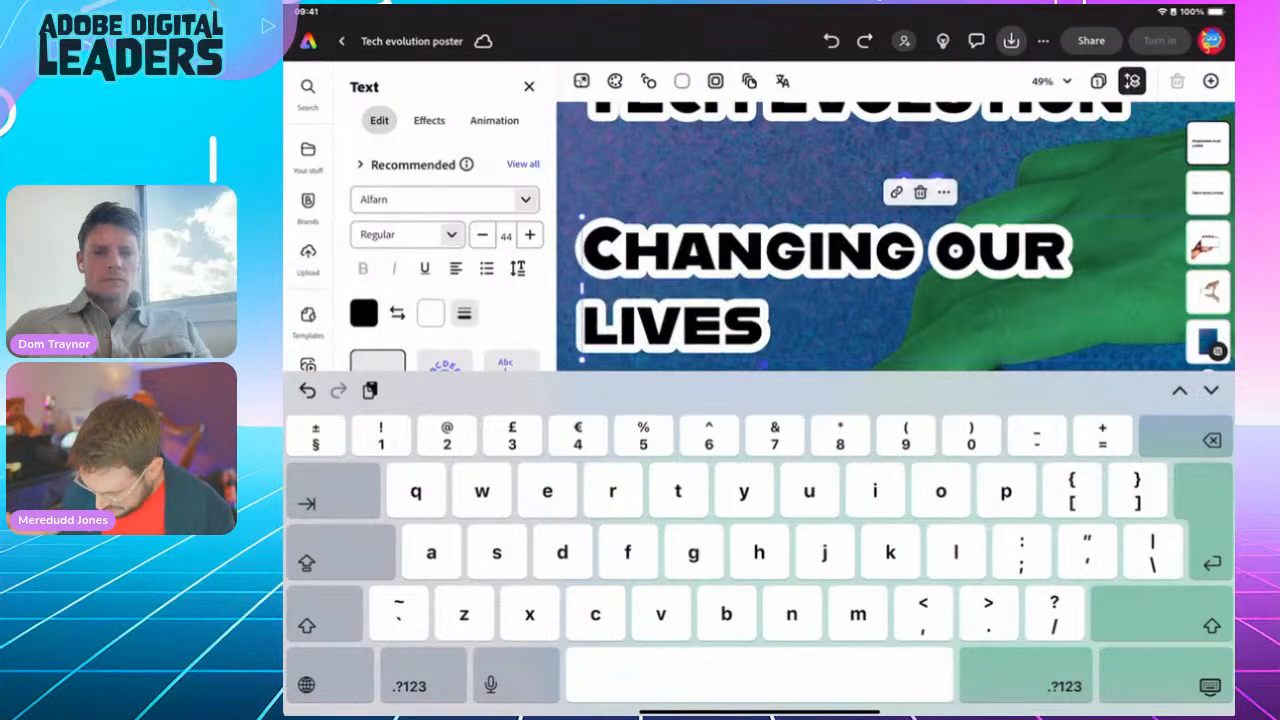
key(Escape)
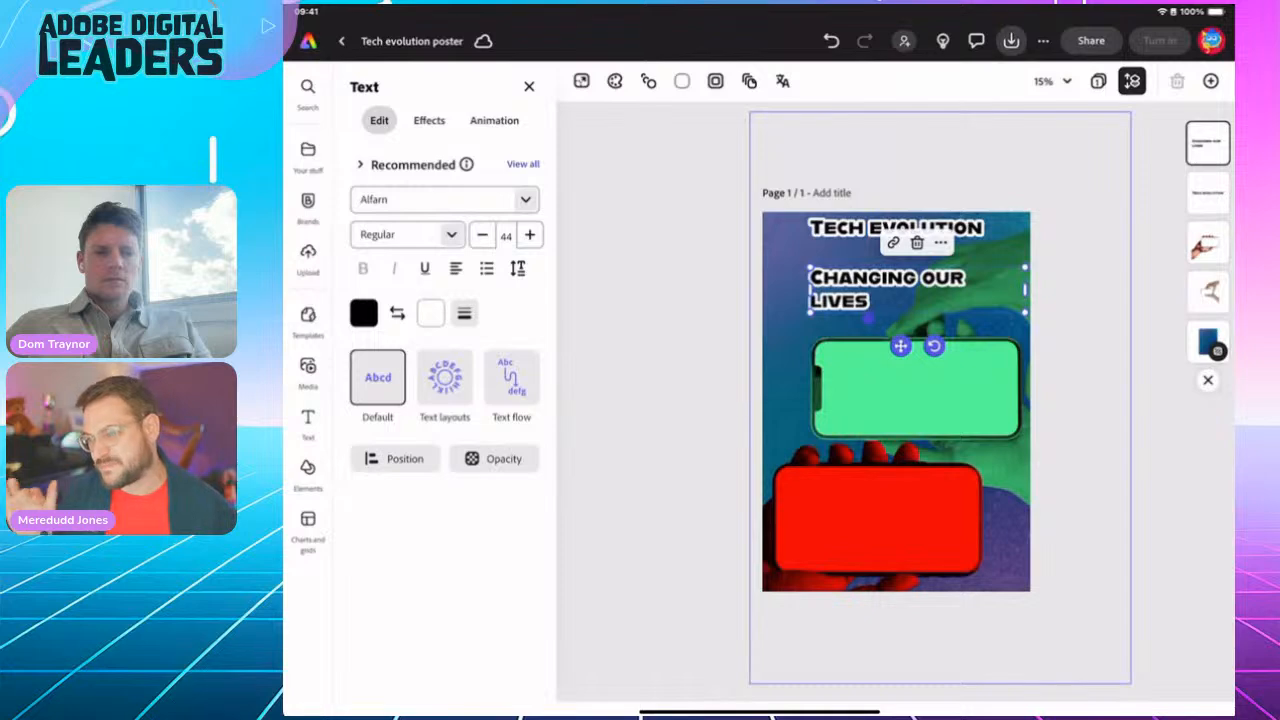
Step: Apply the Dynamic text layout to the CHANGING OUR LIVES heading
click(445, 377)
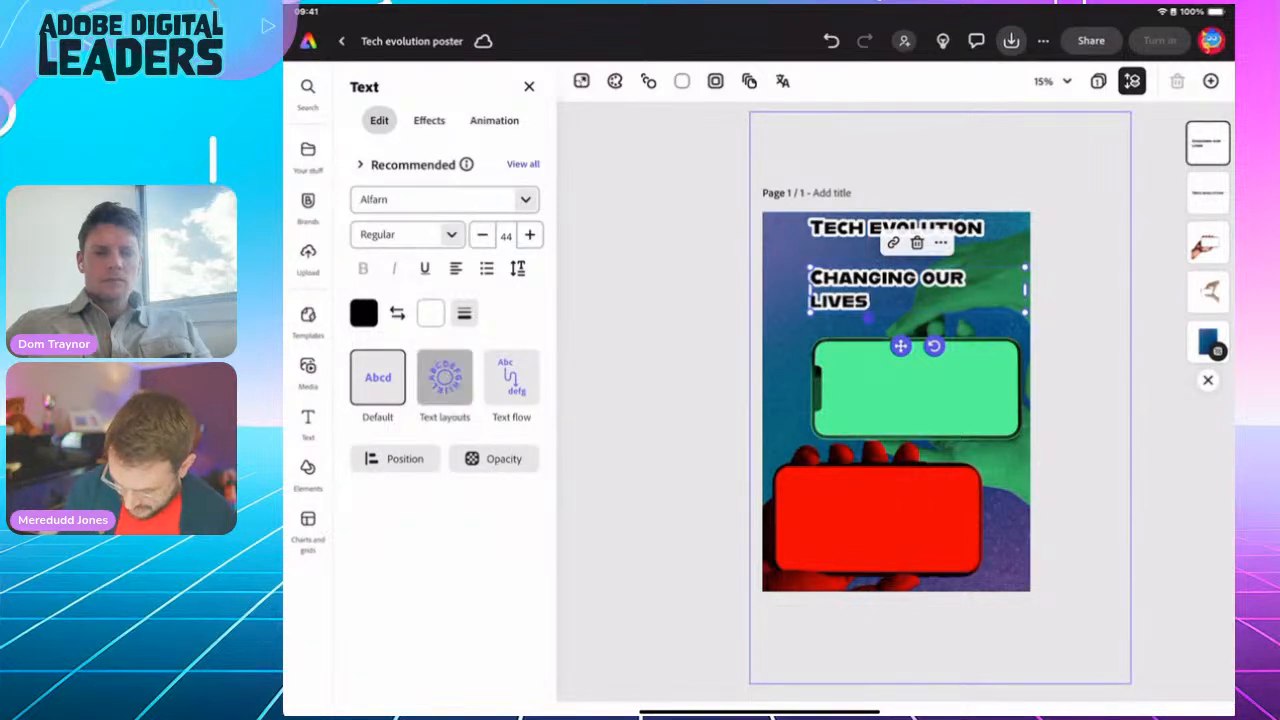
click(513, 448)
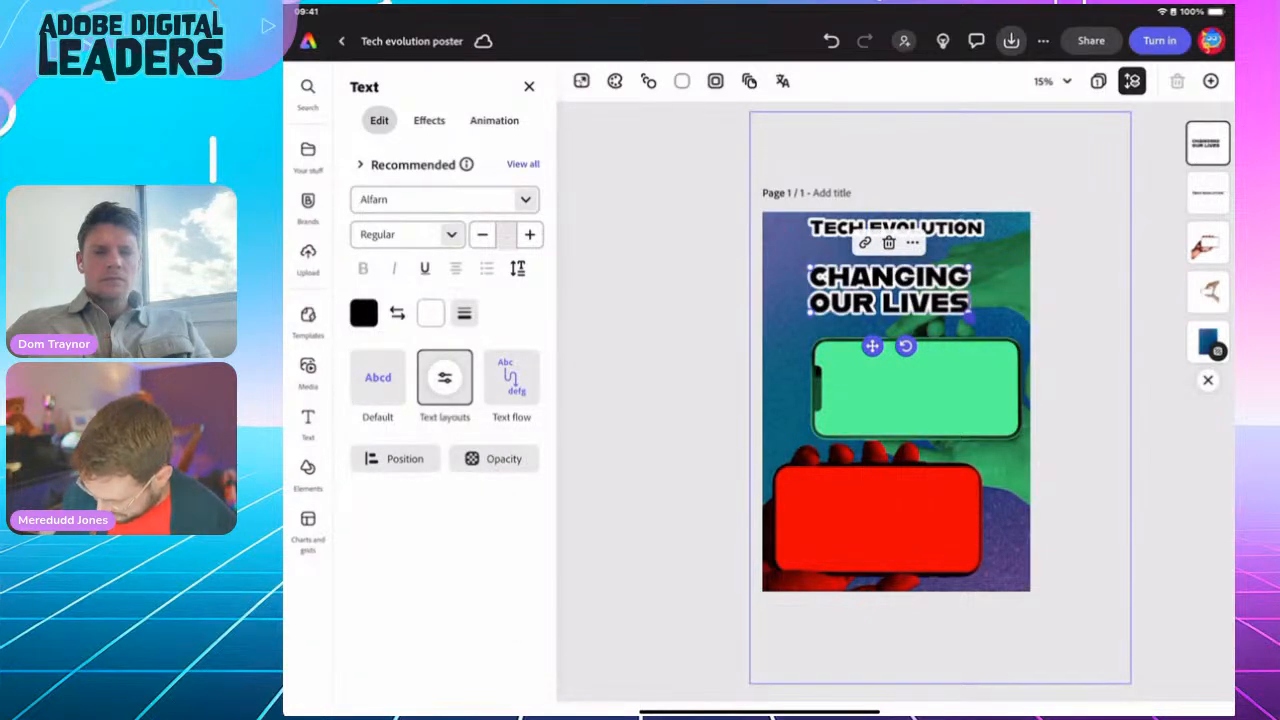
click(955, 298)
click(1200, 684)
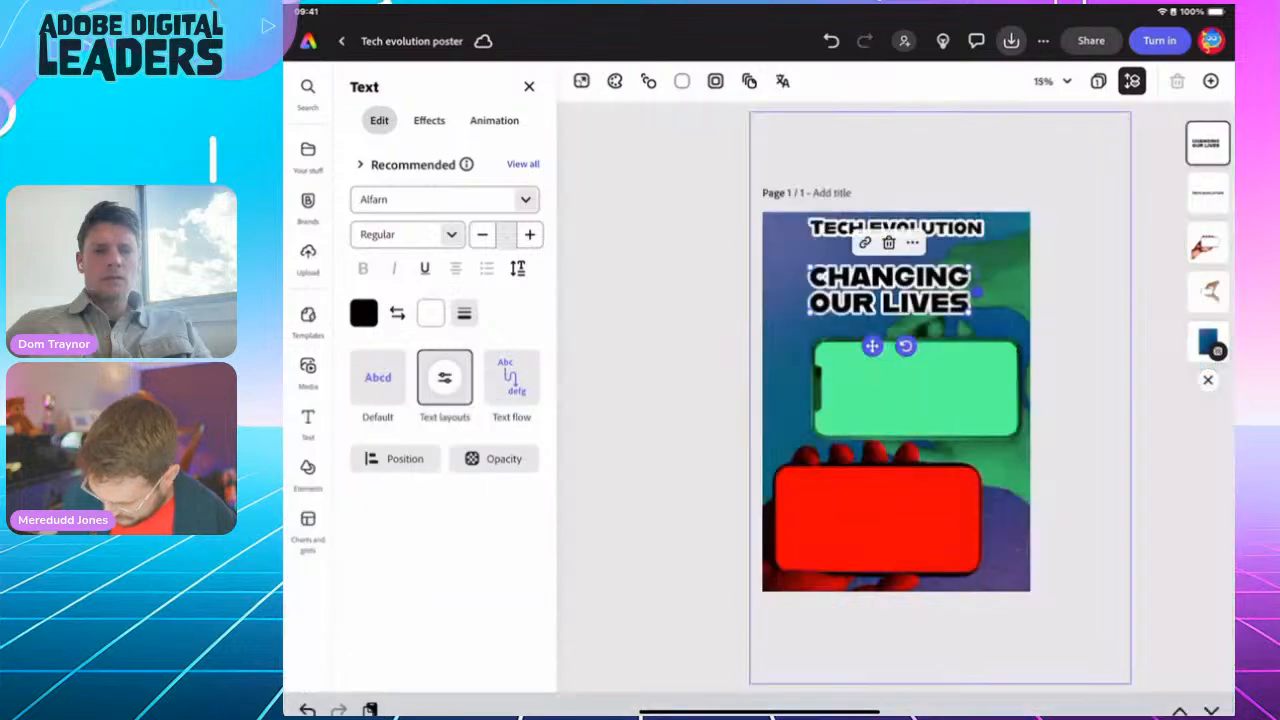
Step: Resize CHANGING OUR LIVES to span the poster width and centre it beneath the title
drag(803, 246, 766, 258)
drag(975, 190, 1020, 181)
drag(916, 239, 913, 234)
right_click(913, 234)
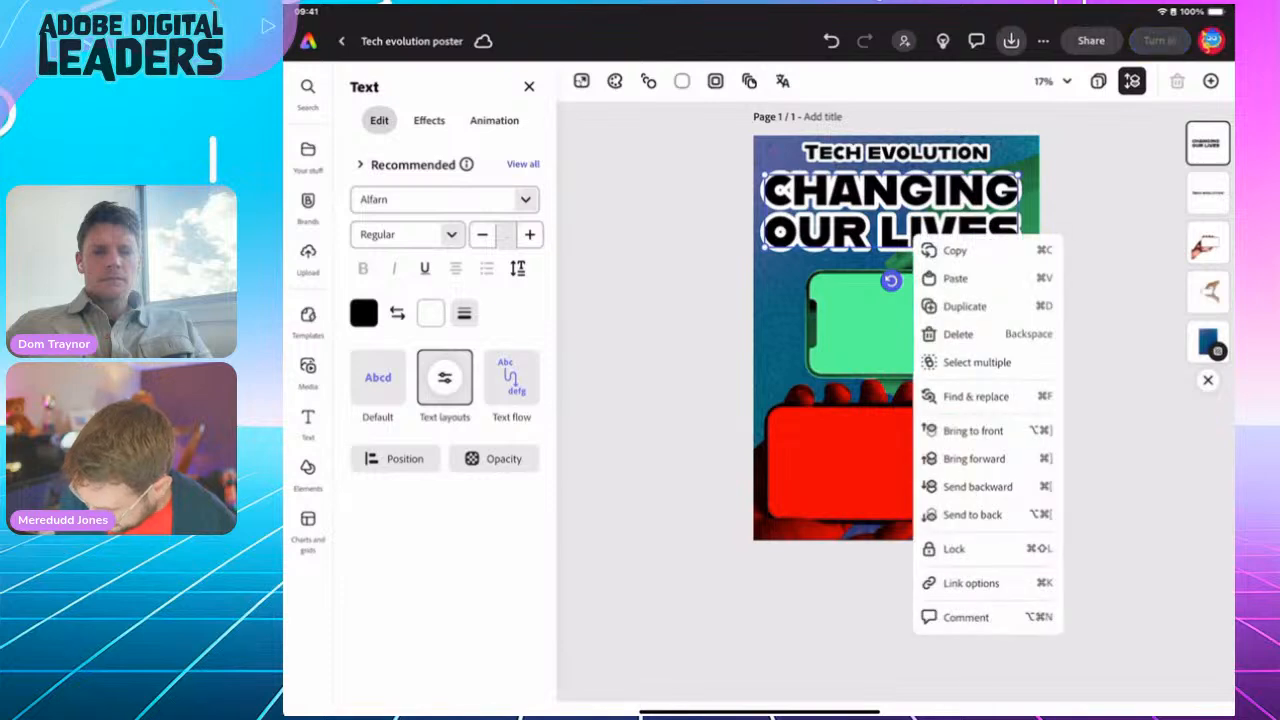
click(1110, 300)
drag(1018, 248, 1030, 260)
drag(910, 236, 908, 238)
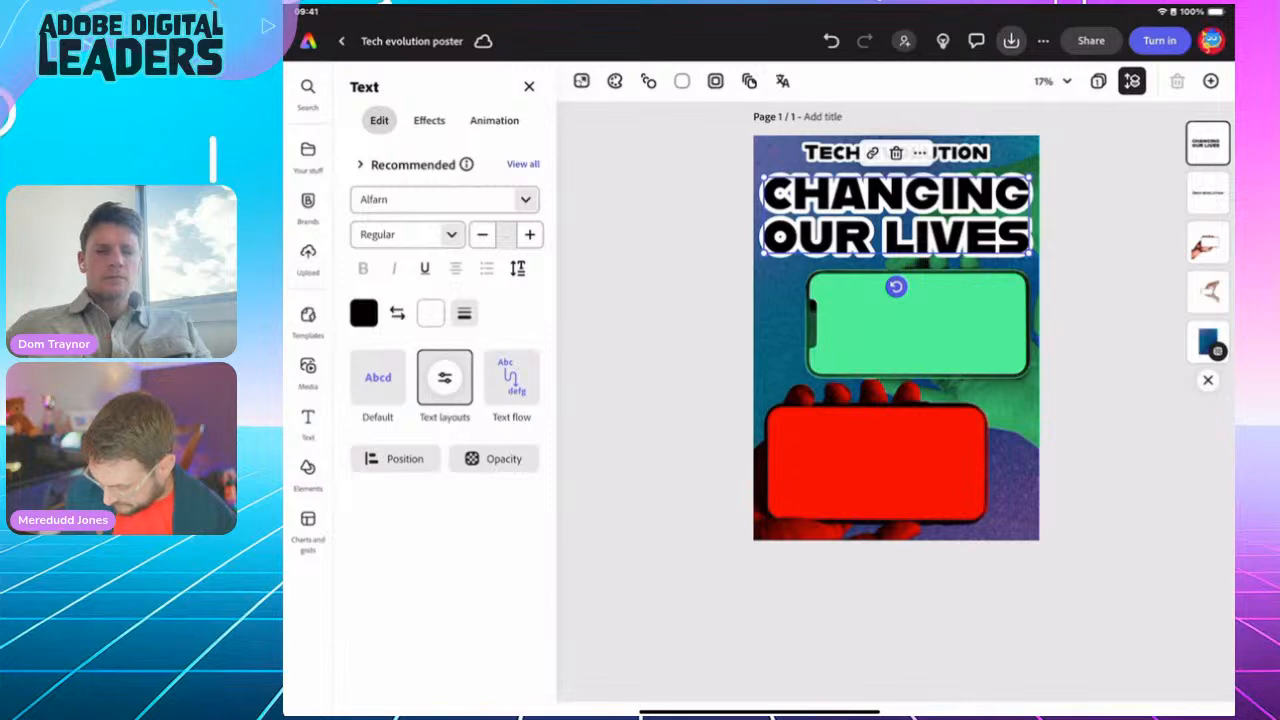
click(660, 400)
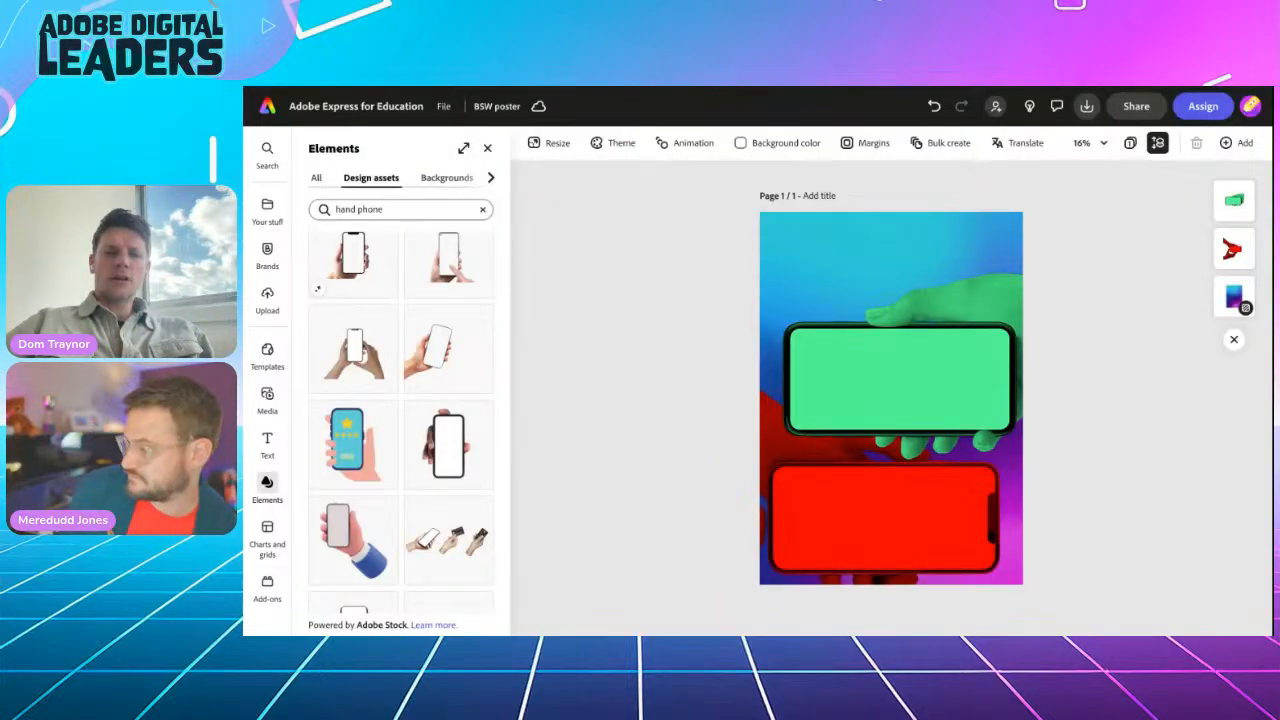
Step: Add a new 'TECH EVOLUTION' text box onto the green phone
click(487, 148)
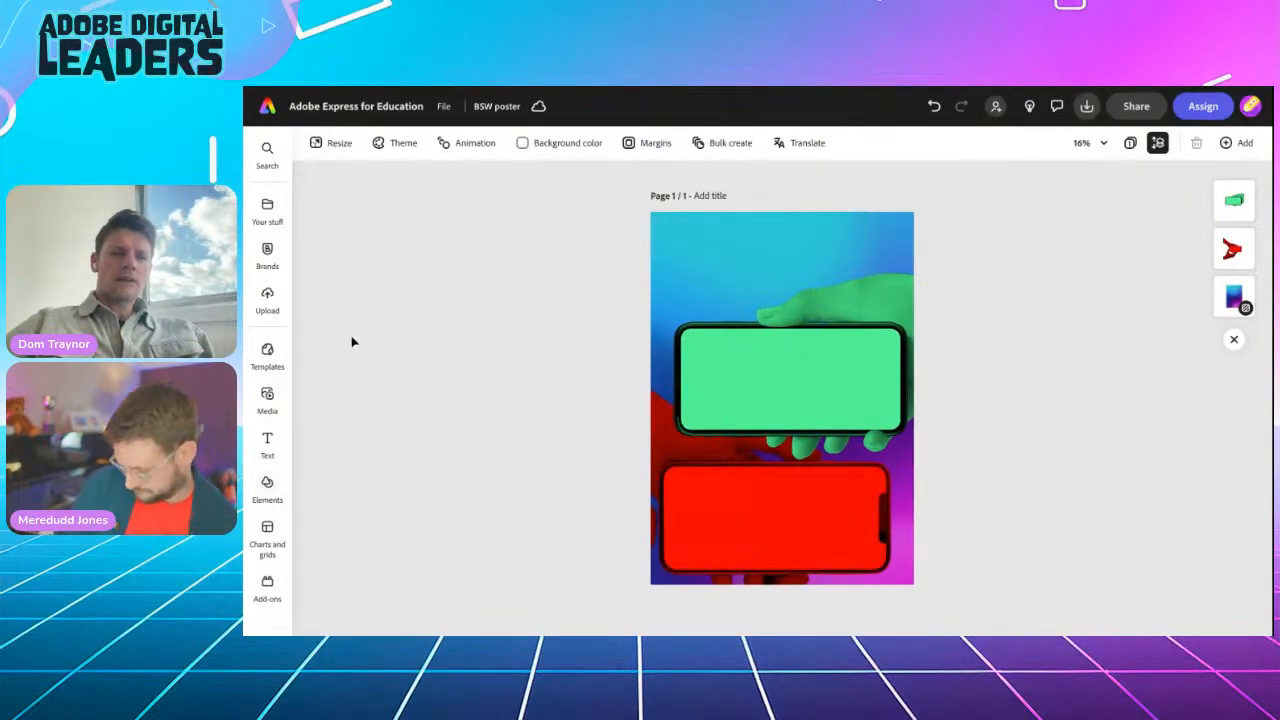
click(266, 441)
click(340, 177)
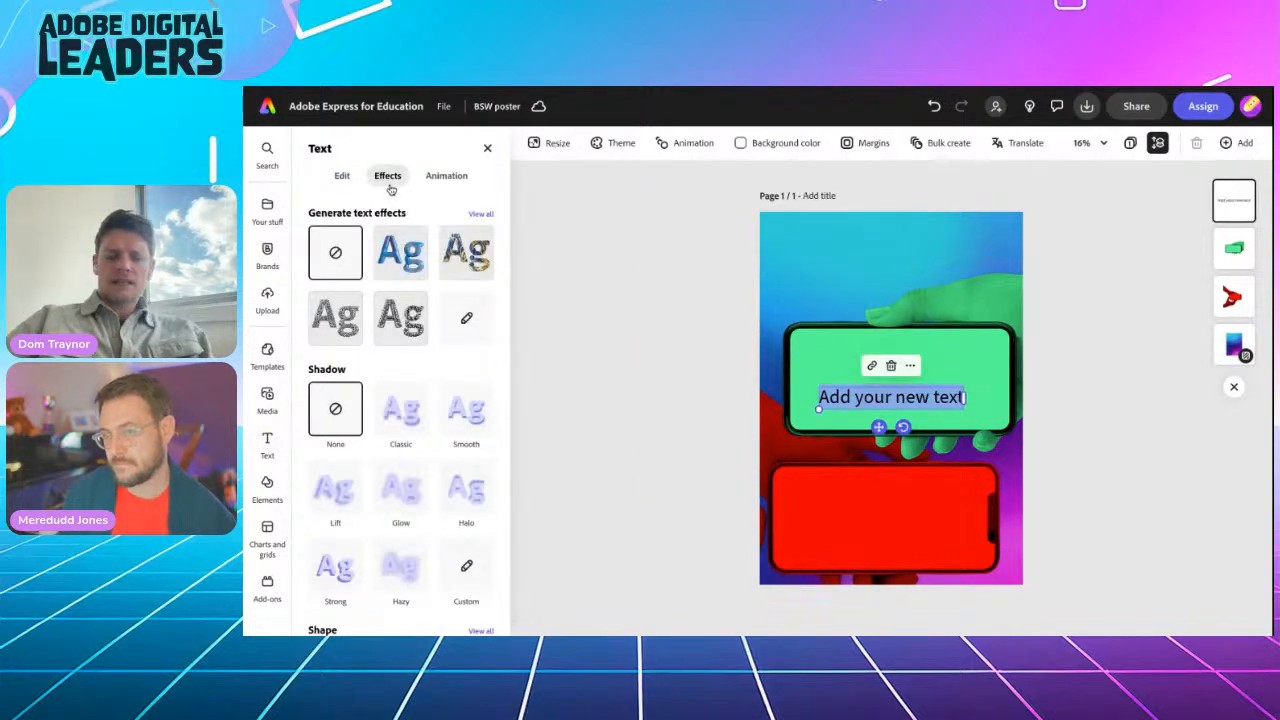
text(TECH)
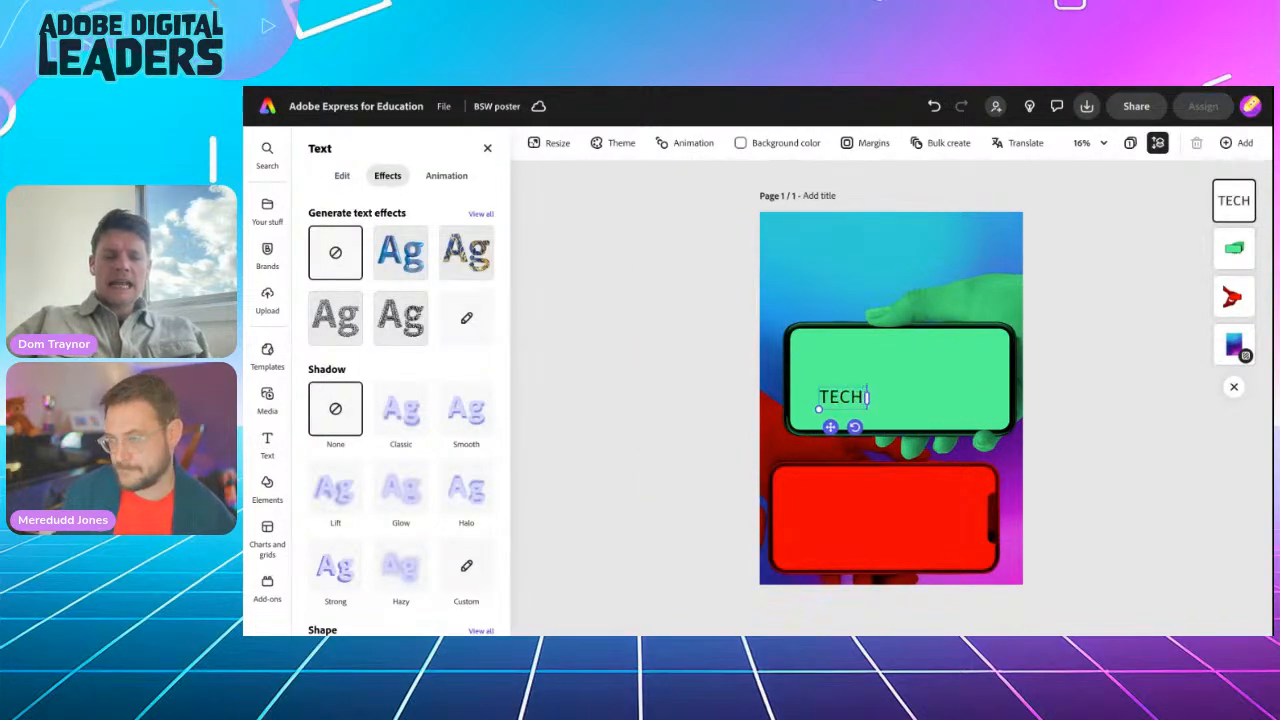
text( EVOLUTION)
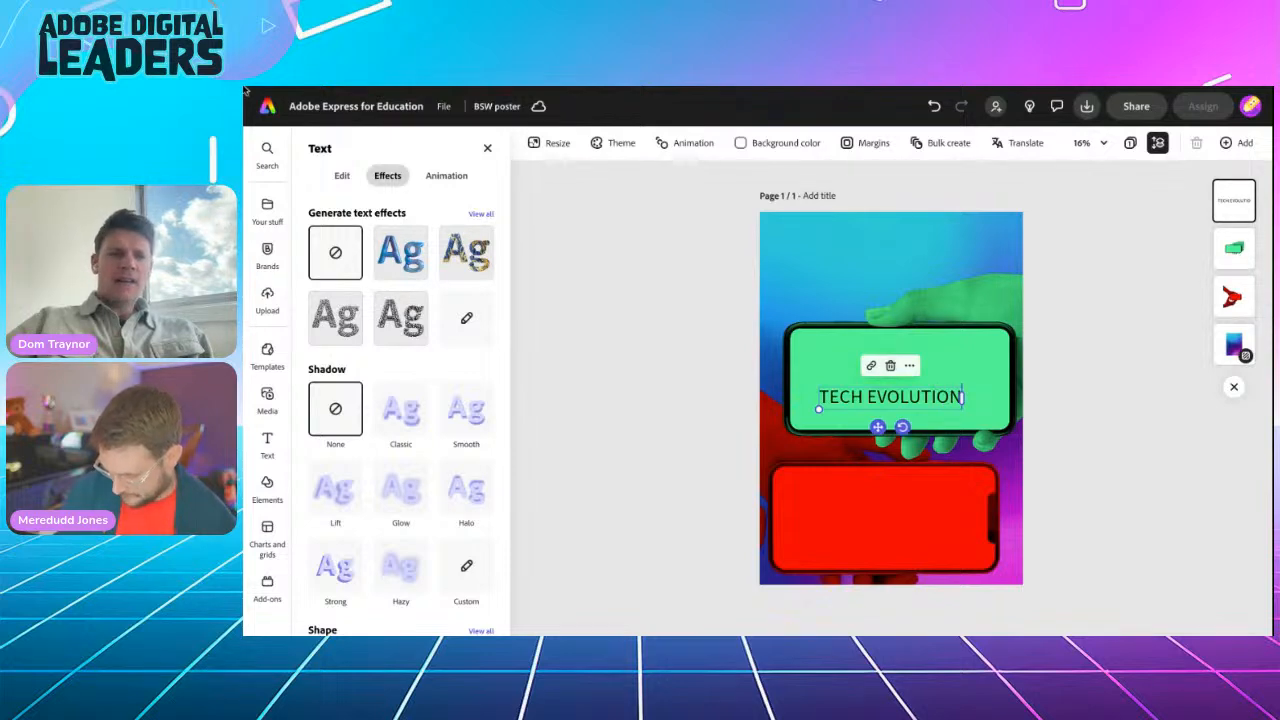
Step: Search the font list for 'alfa' for the new text
click(341, 176)
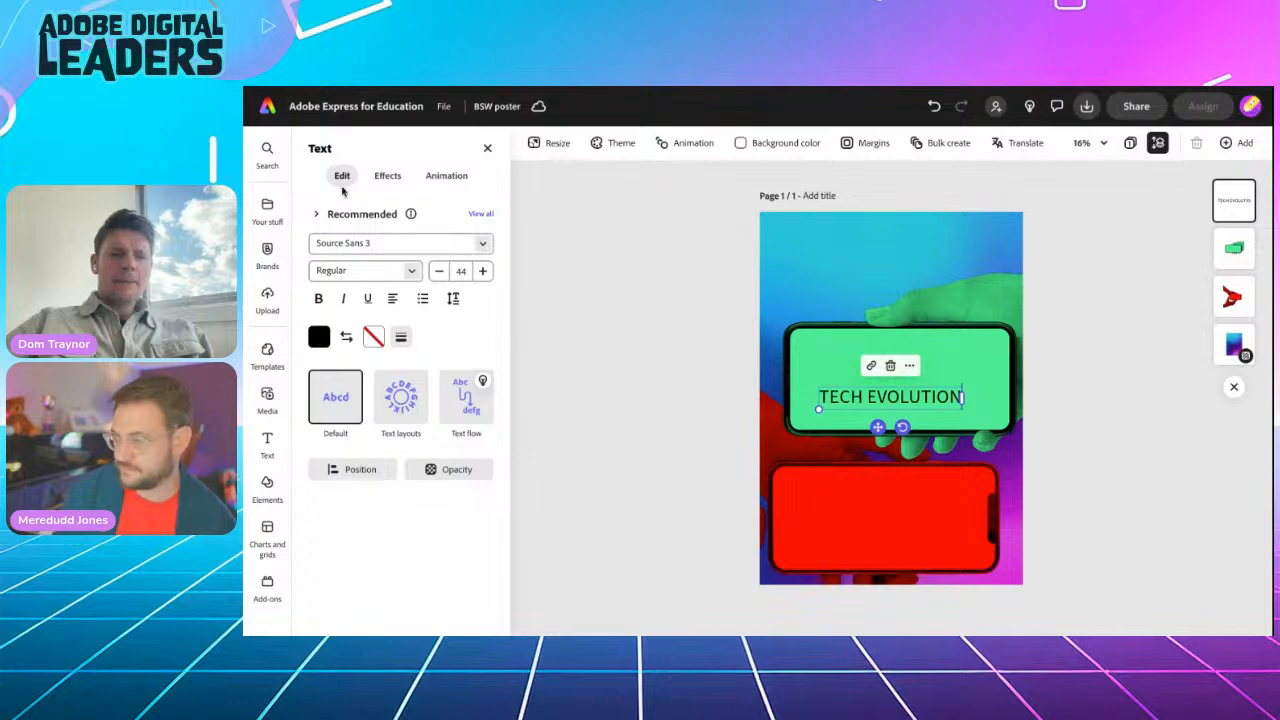
click(363, 248)
text(alfarn)
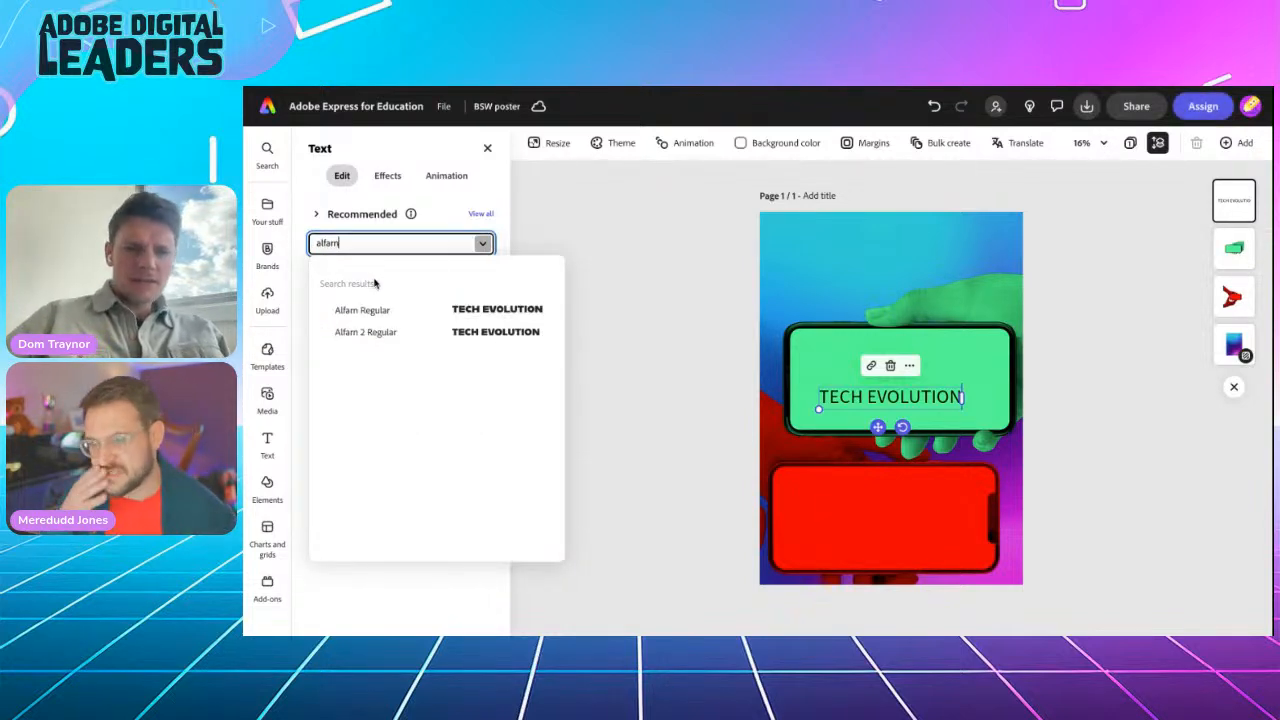
Step: Apply Alfam Regular with a white, 100-thickness outline and move TECH EVOLUTION to the top
click(380, 316)
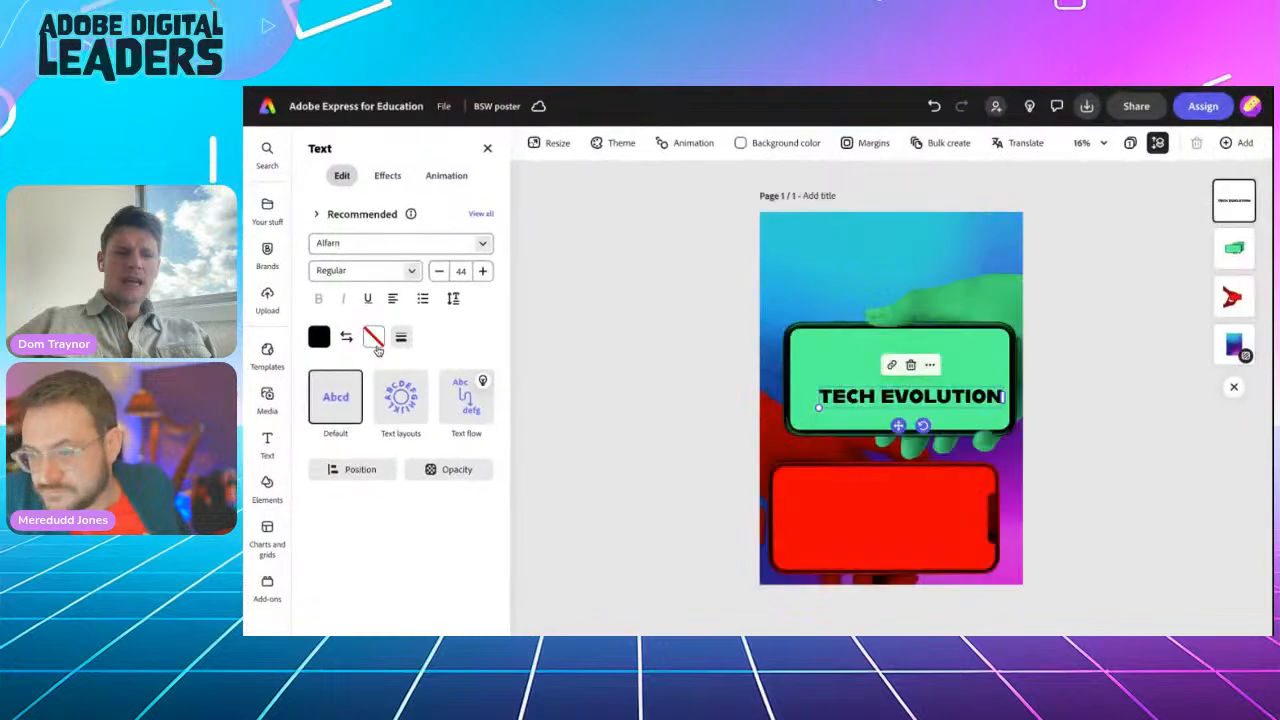
click(373, 337)
click(439, 310)
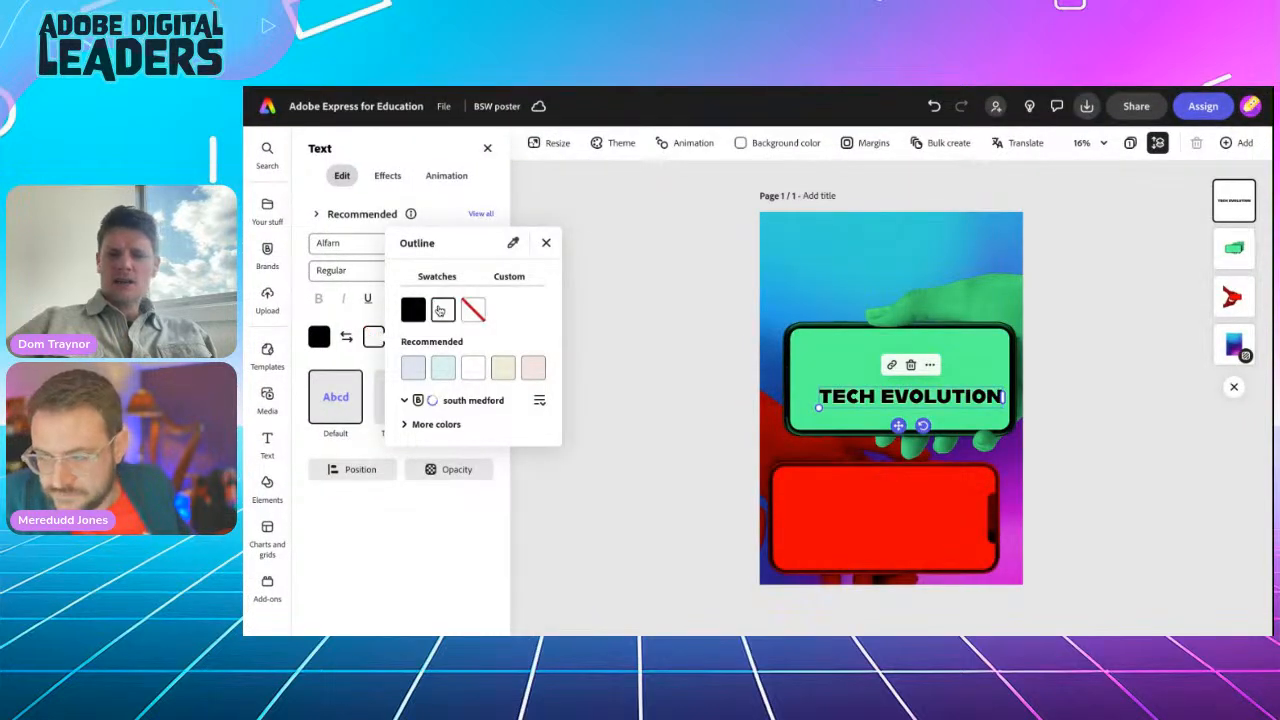
click(546, 243)
click(401, 340)
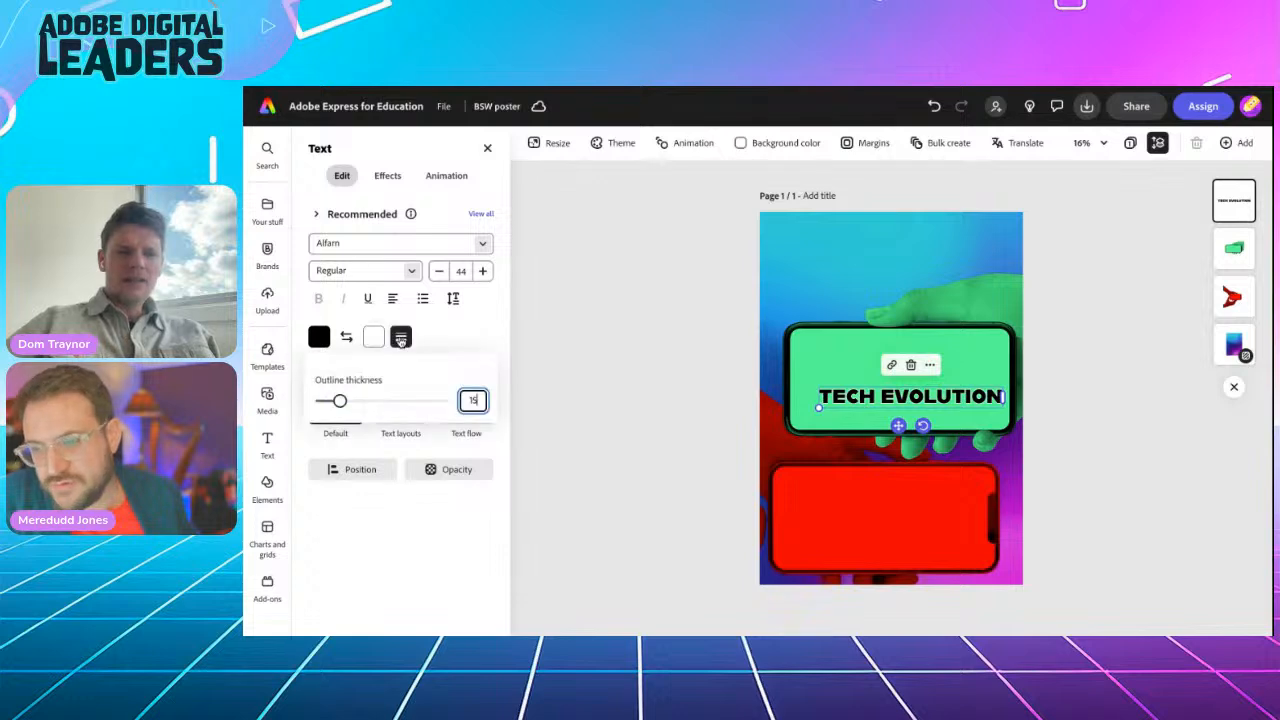
drag(339, 400, 449, 401)
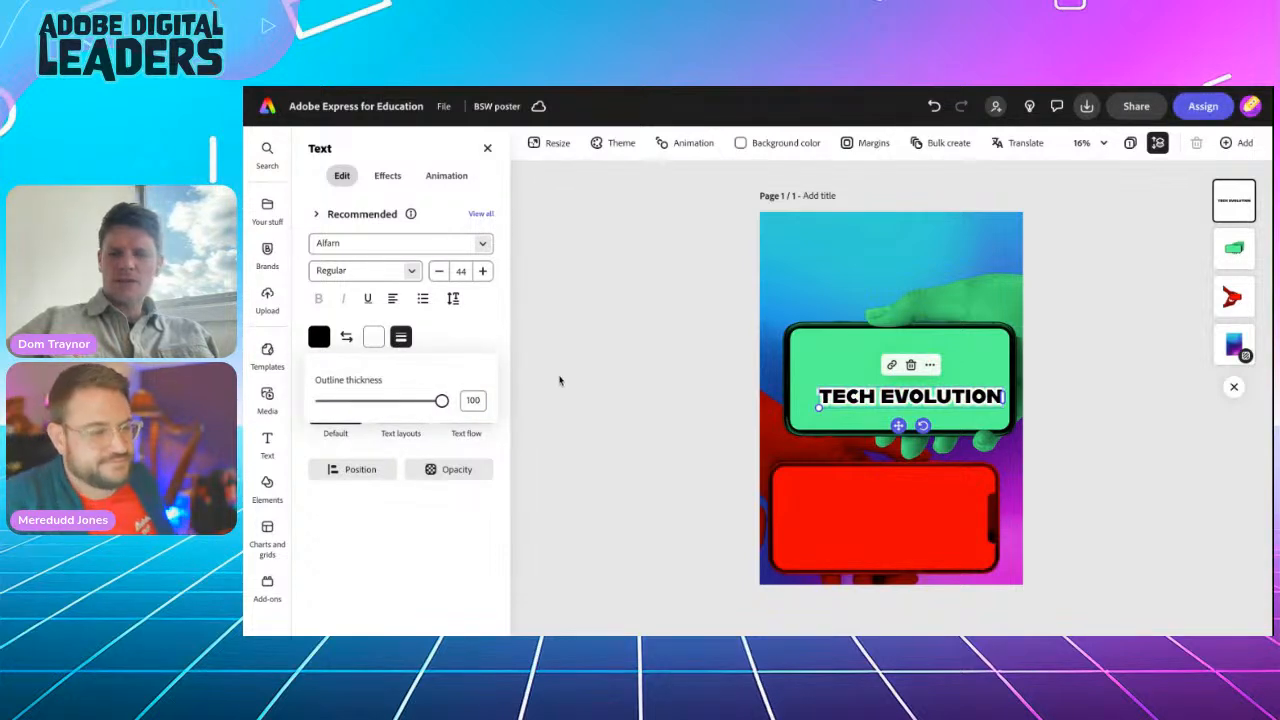
click(560, 380)
drag(899, 425, 879, 260)
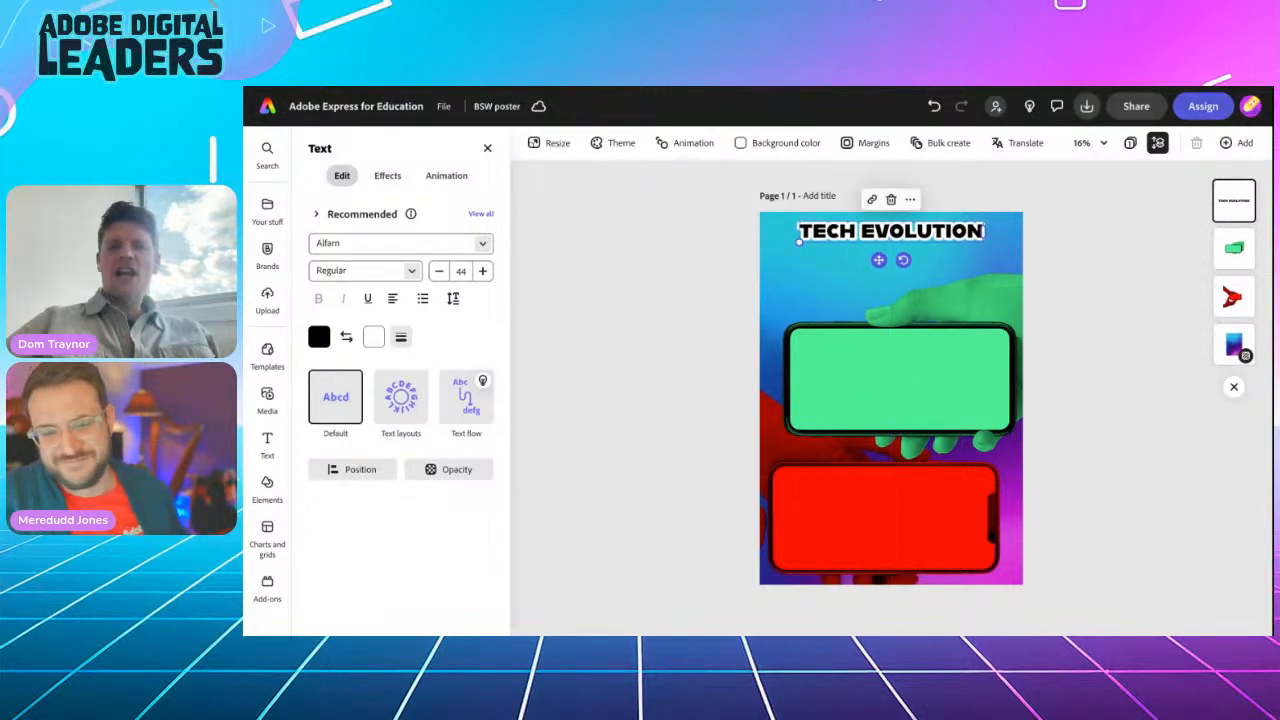
Step: Duplicate TECH EVOLUTION, place the copy just below, and retype it as 'CHANGING OUR LIVES'
click(910, 199)
click(931, 295)
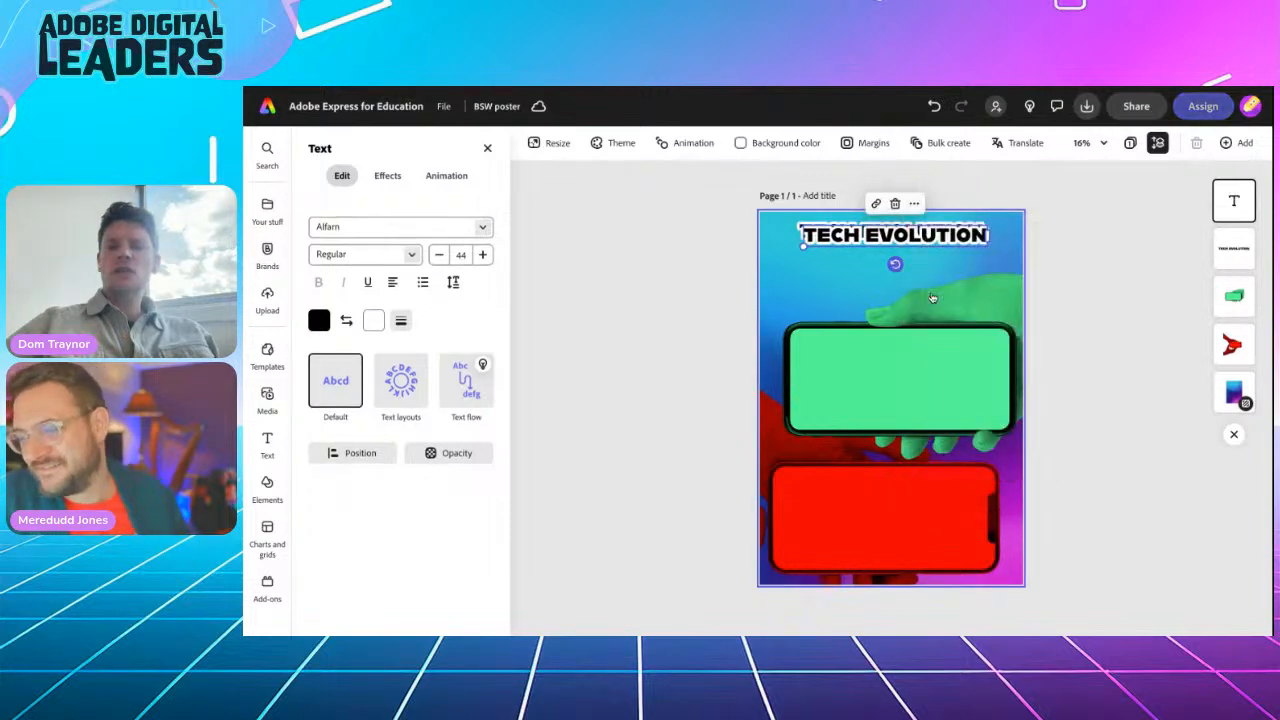
drag(884, 266, 882, 280)
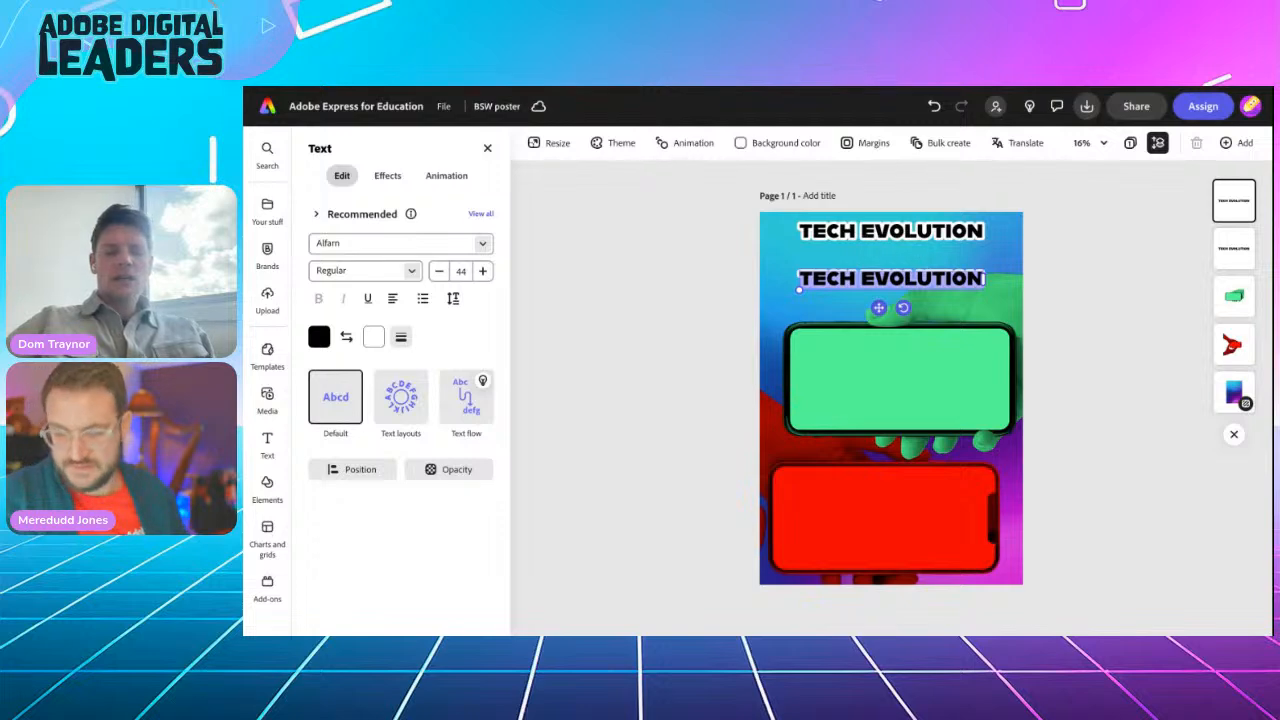
text(CHANGING OUR LIVES)
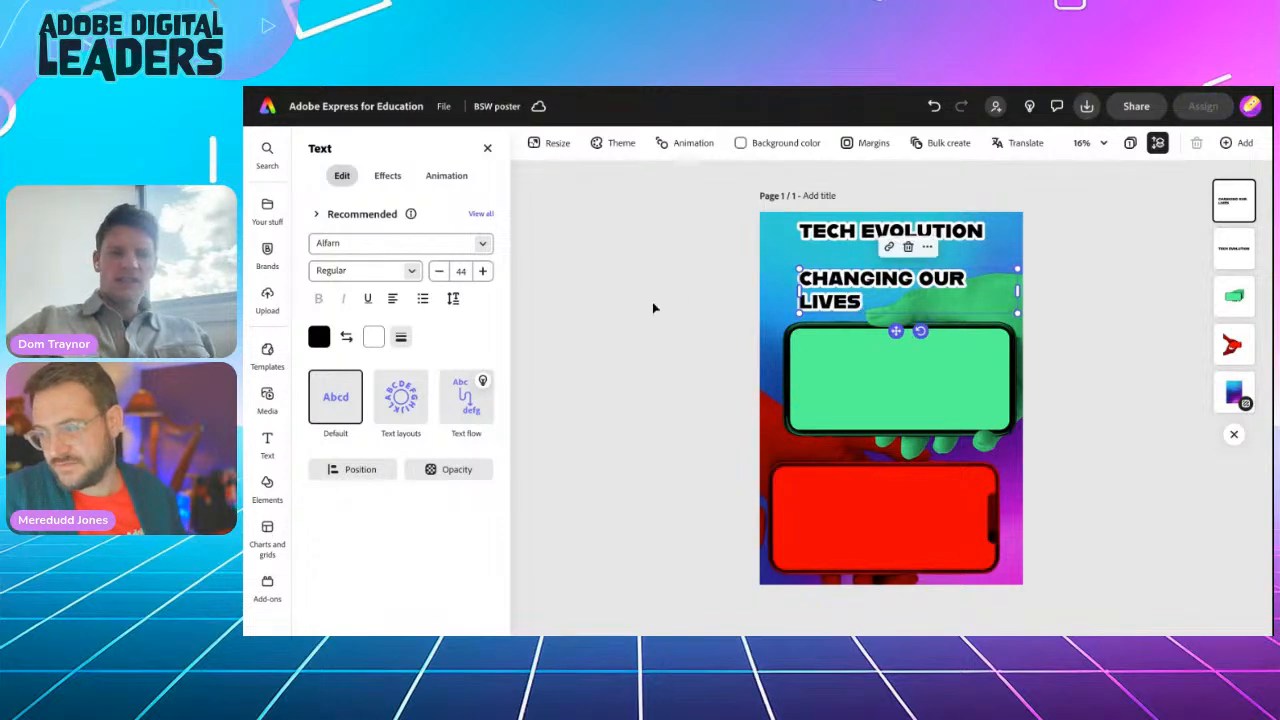
Step: Apply the Dynamic layout, then enlarge and centre the CHANGING OUR LIVES heading
click(401, 400)
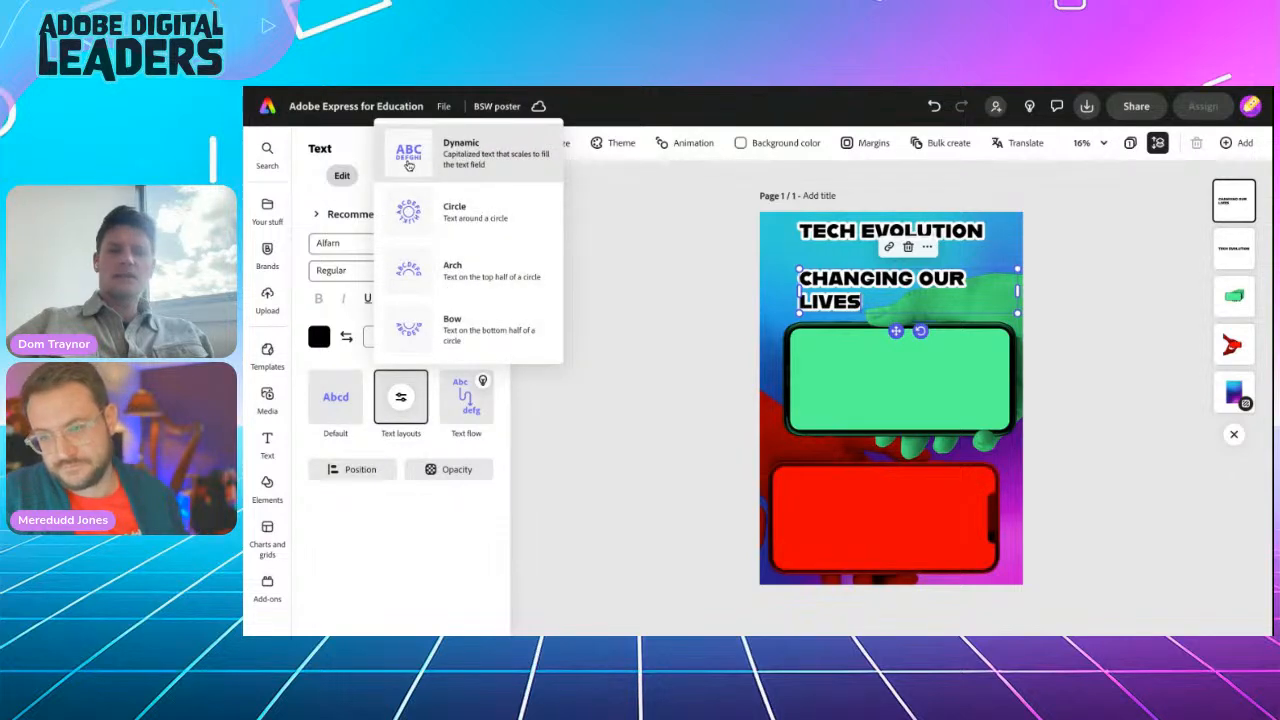
click(409, 165)
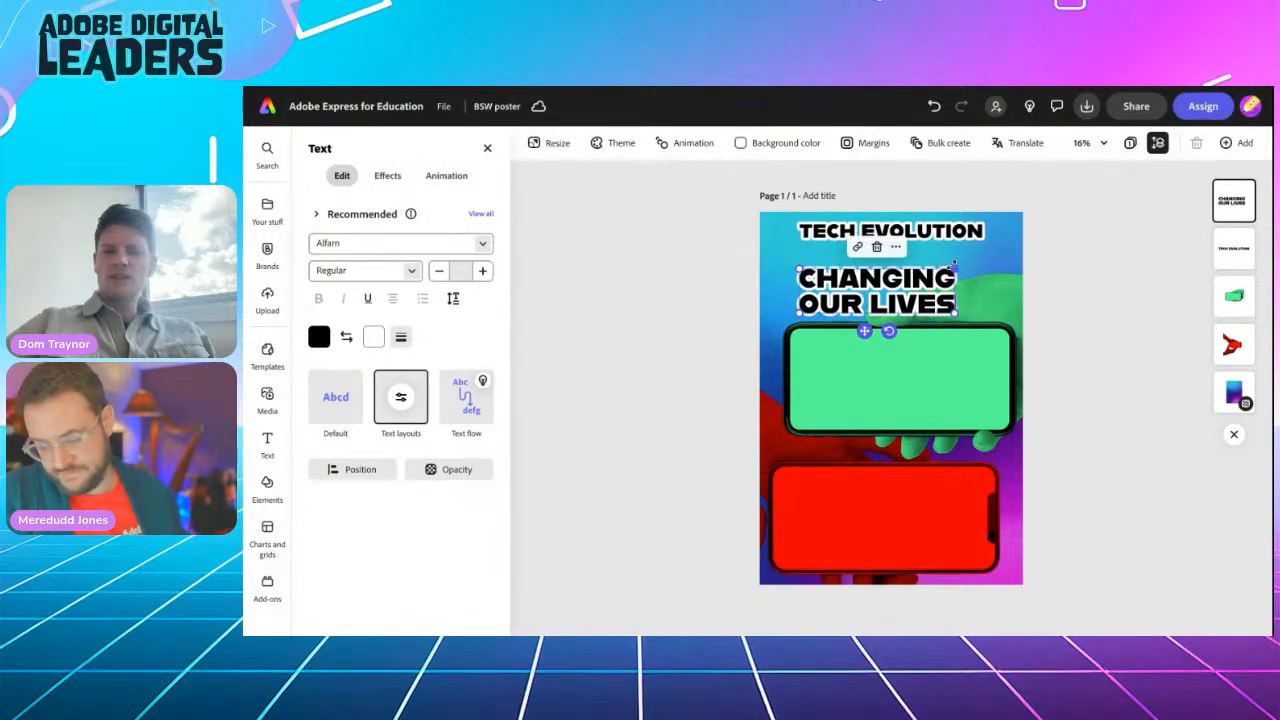
drag(953, 265, 1045, 253)
mouse_move(797, 311)
mouse_down()
mouse_move(762, 314)
mouse_move(789, 311)
mouse_up()
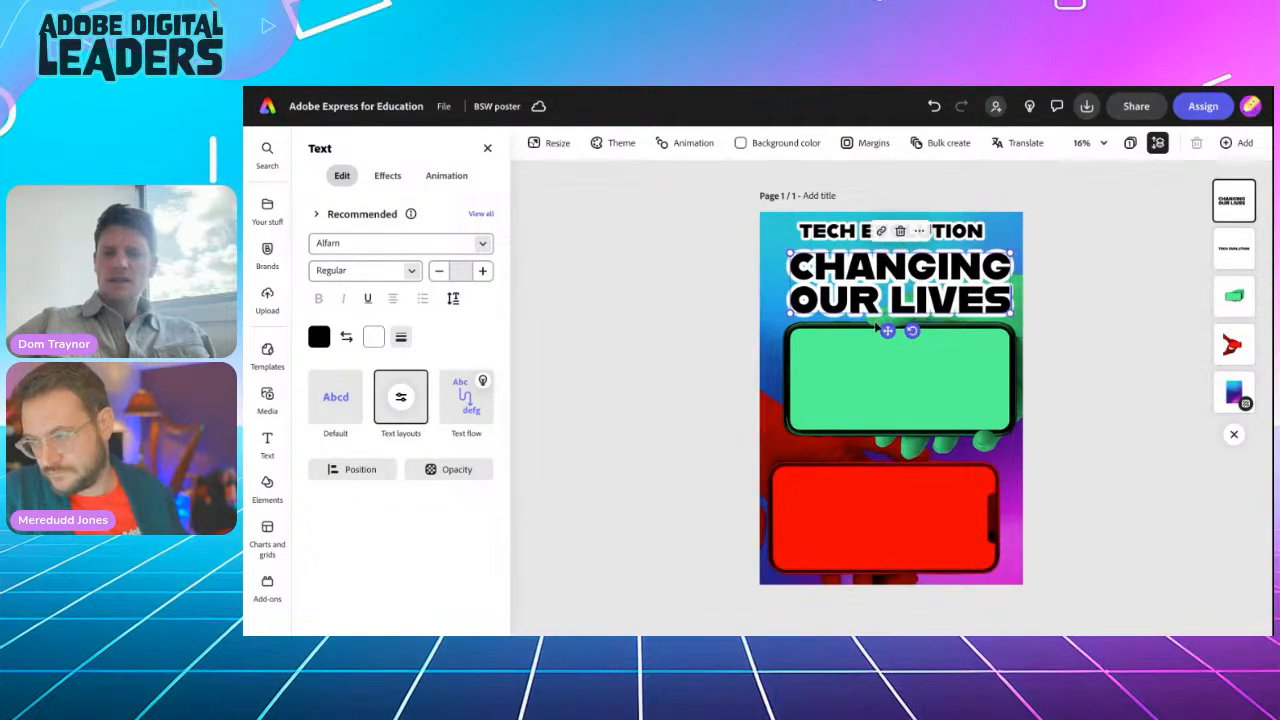
drag(887, 330, 886, 329)
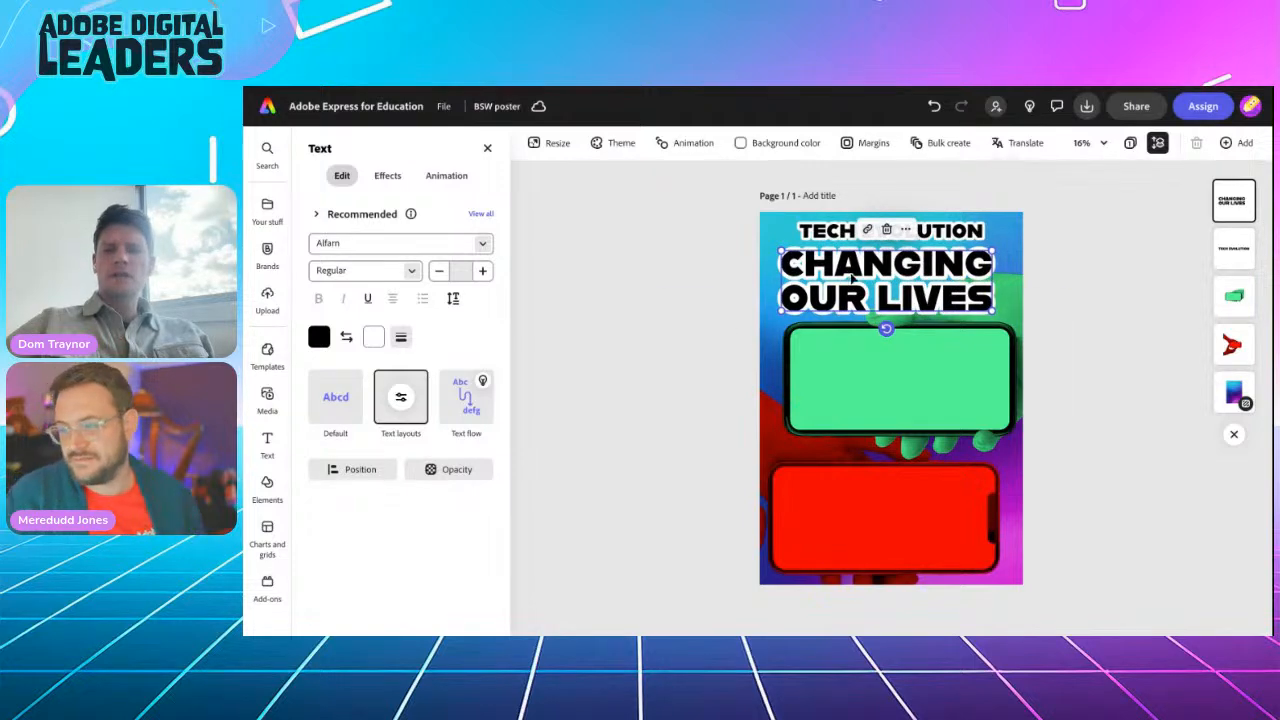
drag(852, 280, 856, 282)
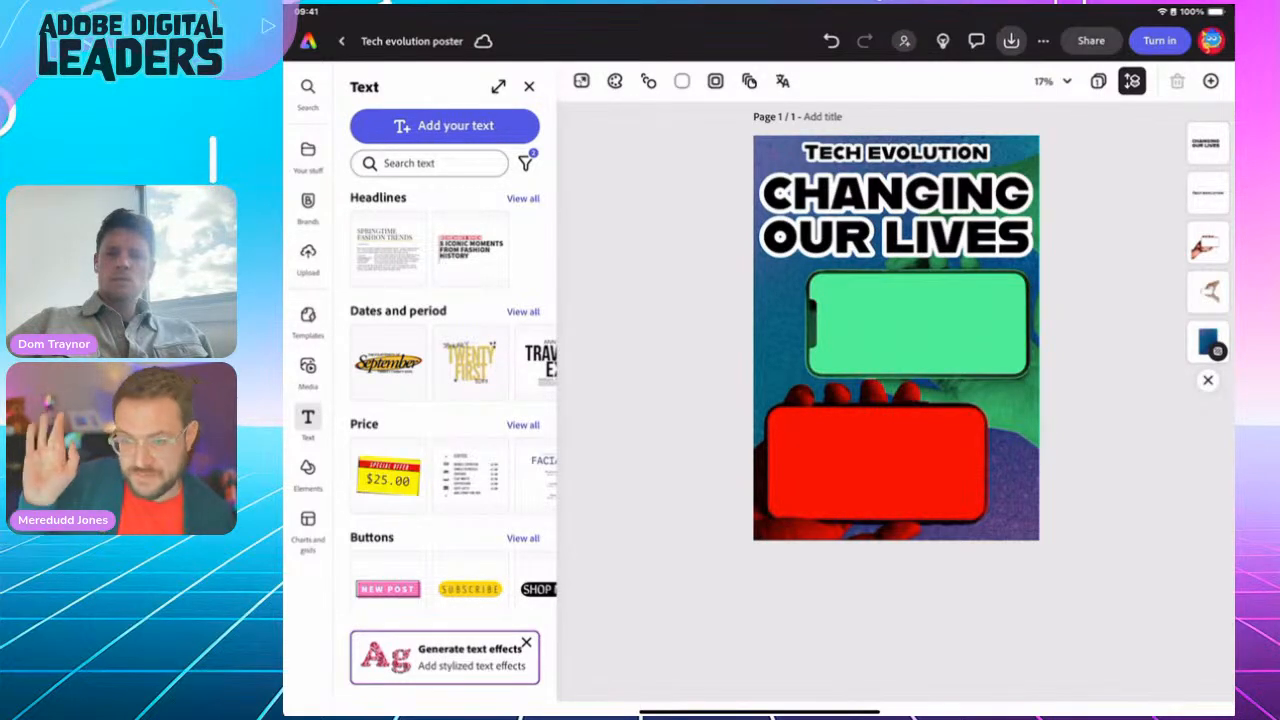
Step: Duplicate the Tech Evolution title onto the green phone and reword it 'For better...'
click(896, 153)
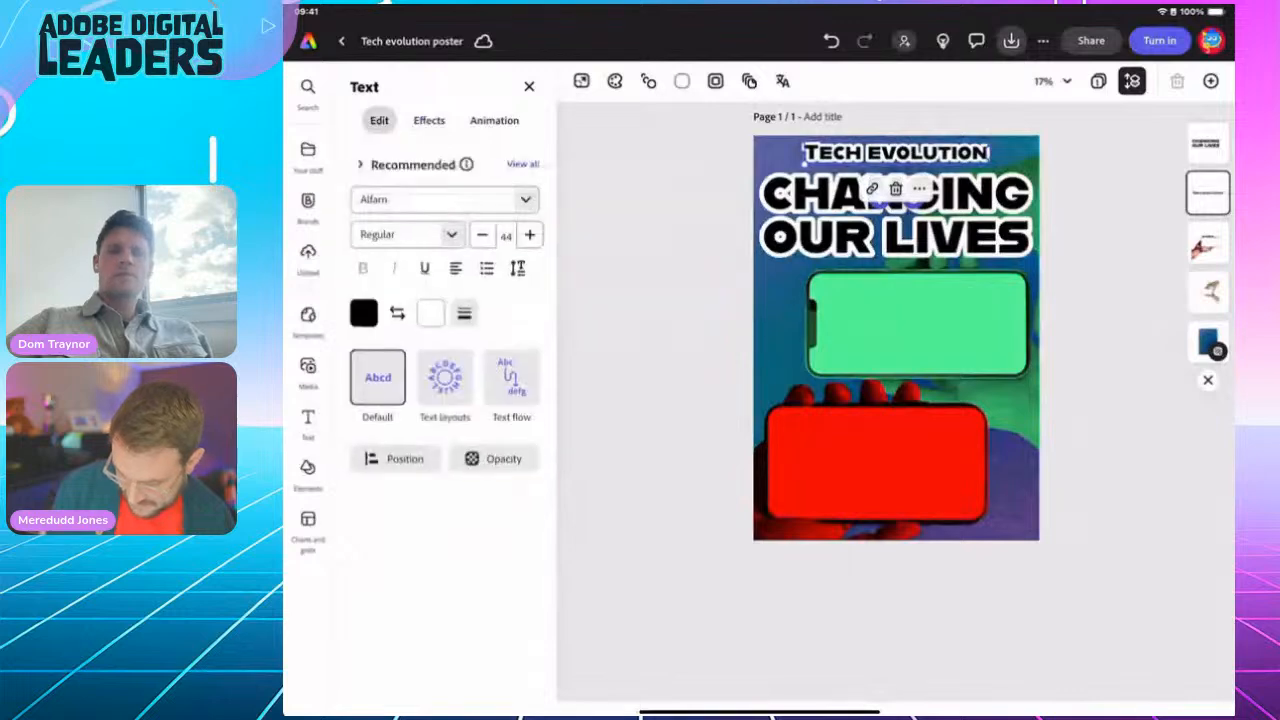
click(919, 188)
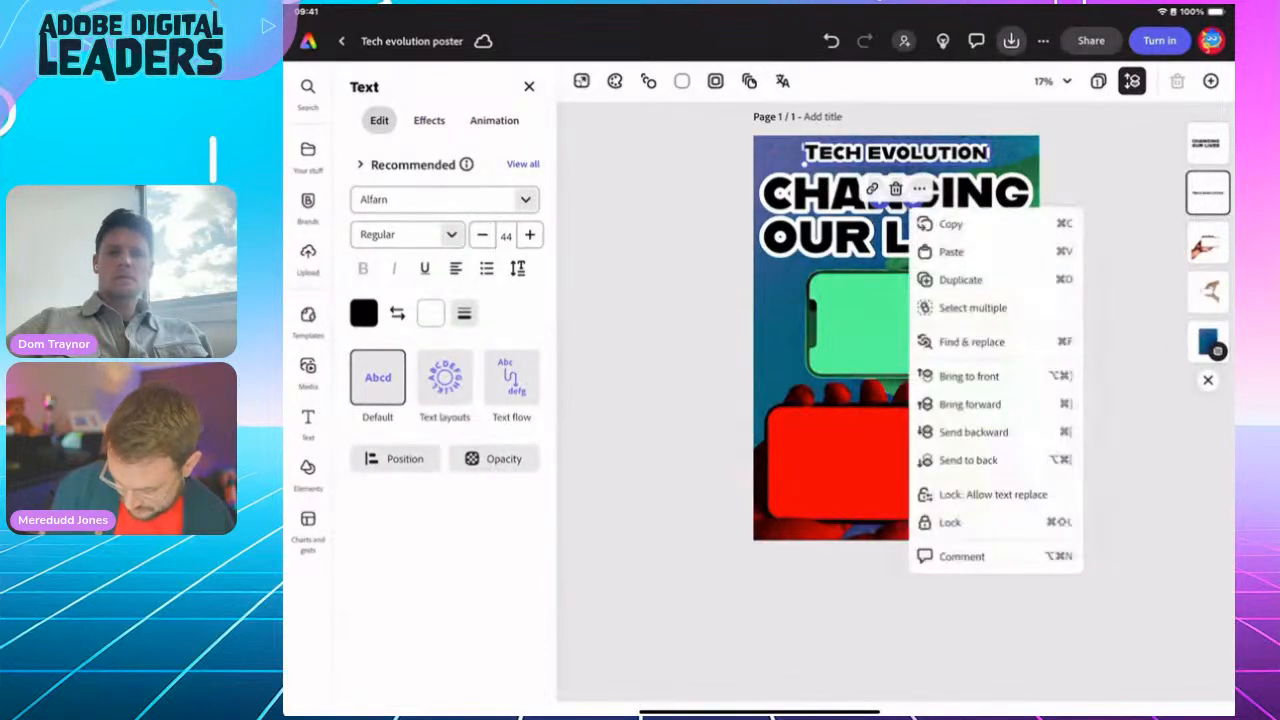
click(960, 280)
drag(900, 157, 904, 363)
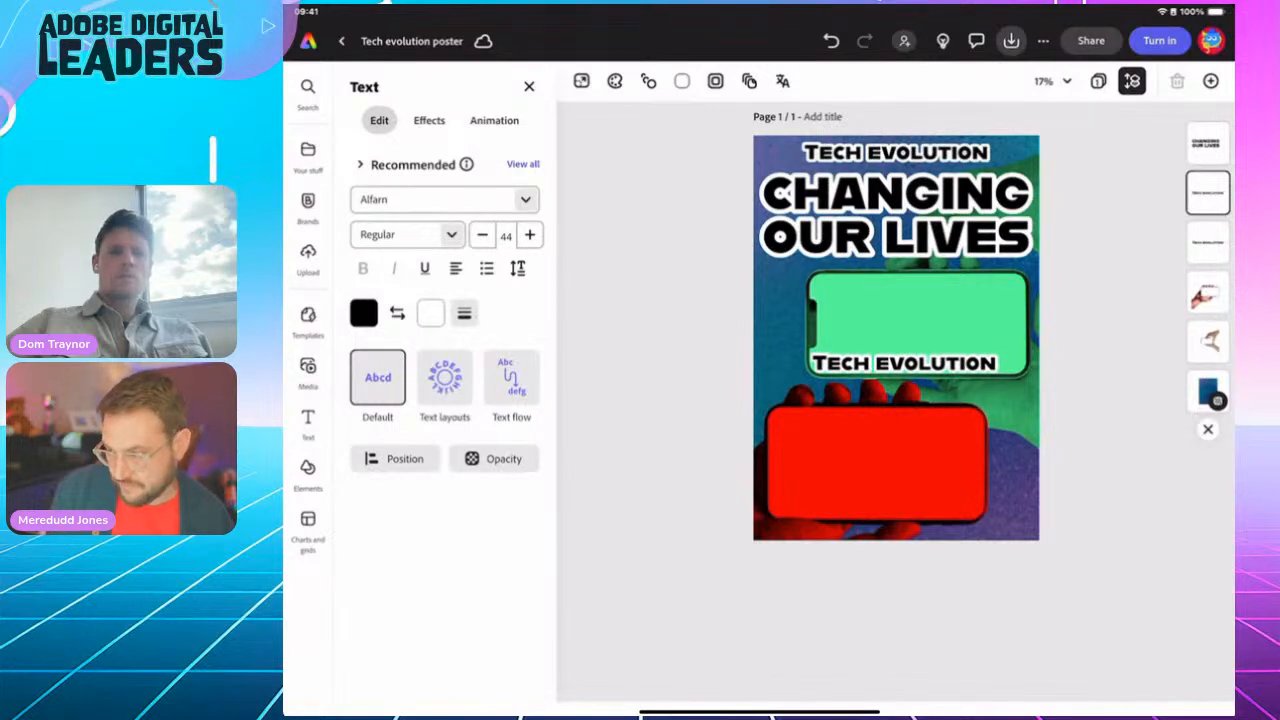
double_click(933, 363)
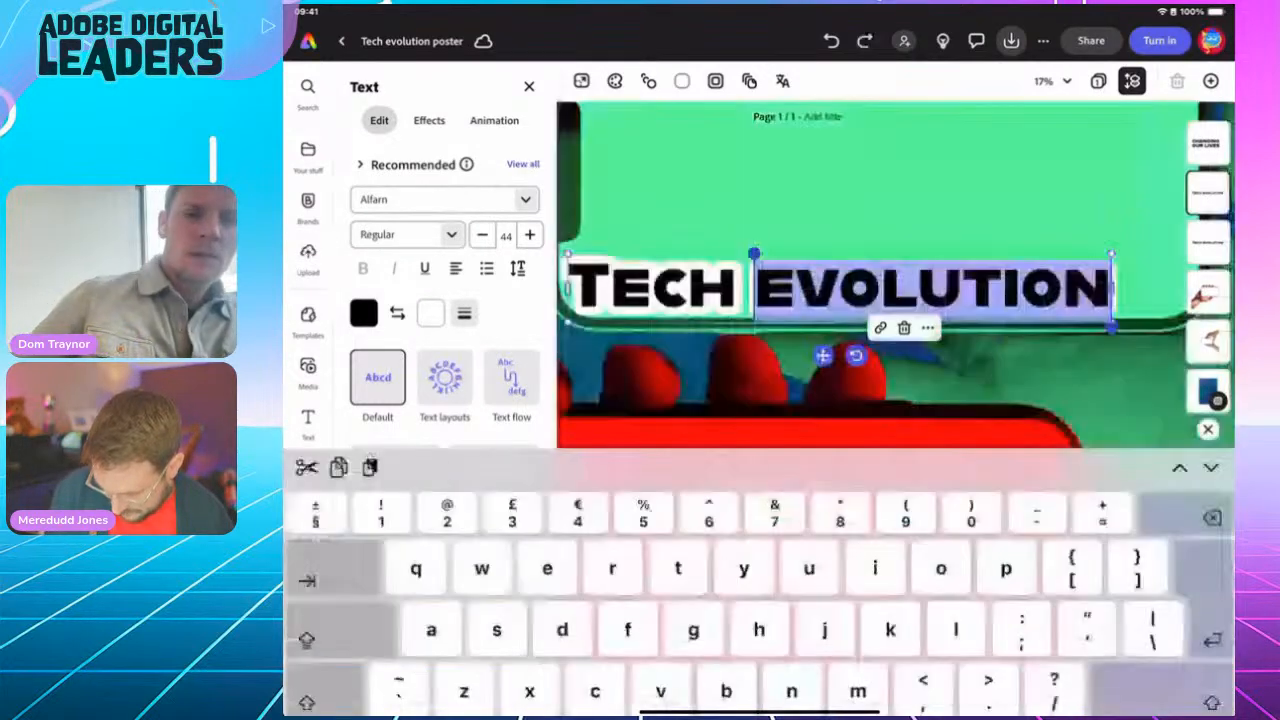
drag(757, 287, 569, 287)
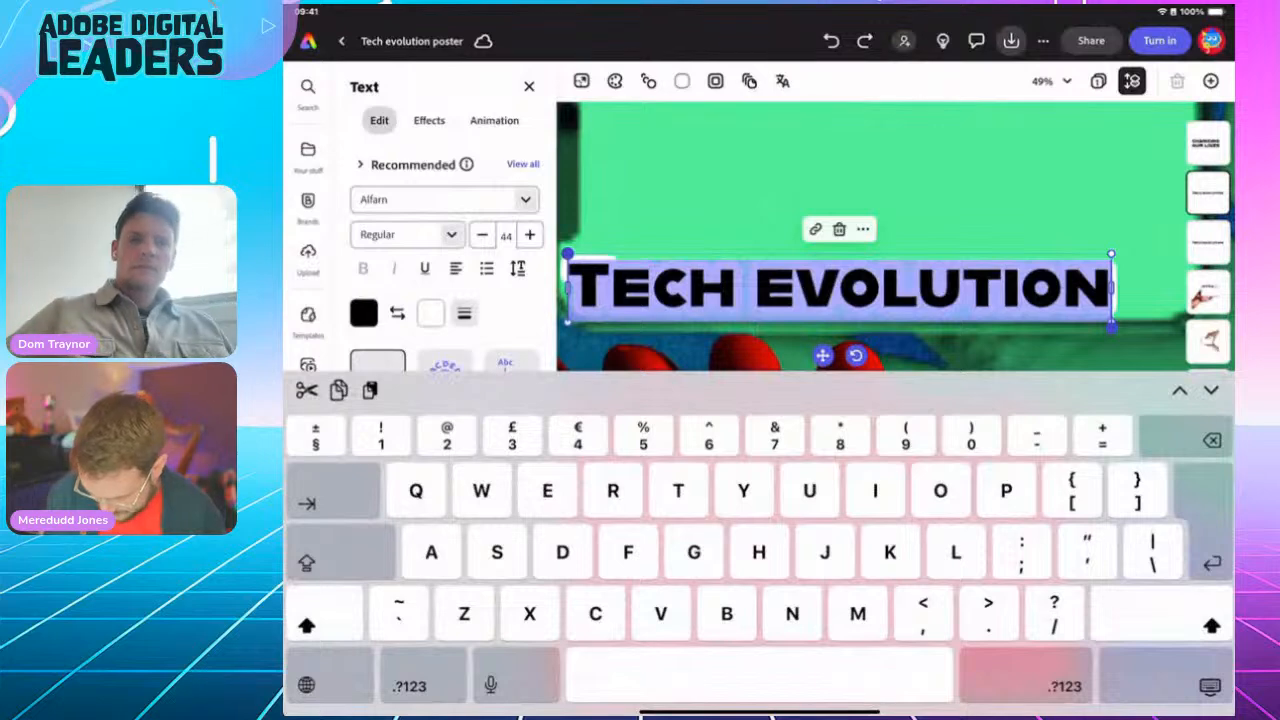
text(For better)
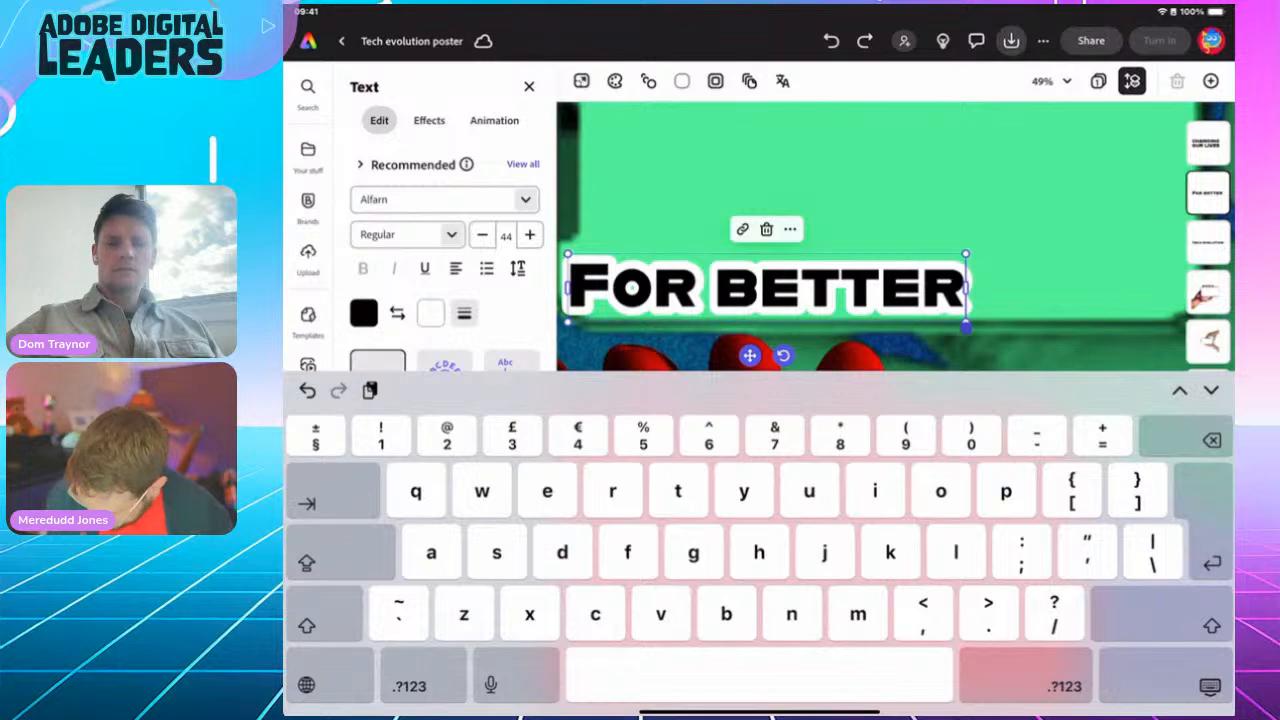
text(...)
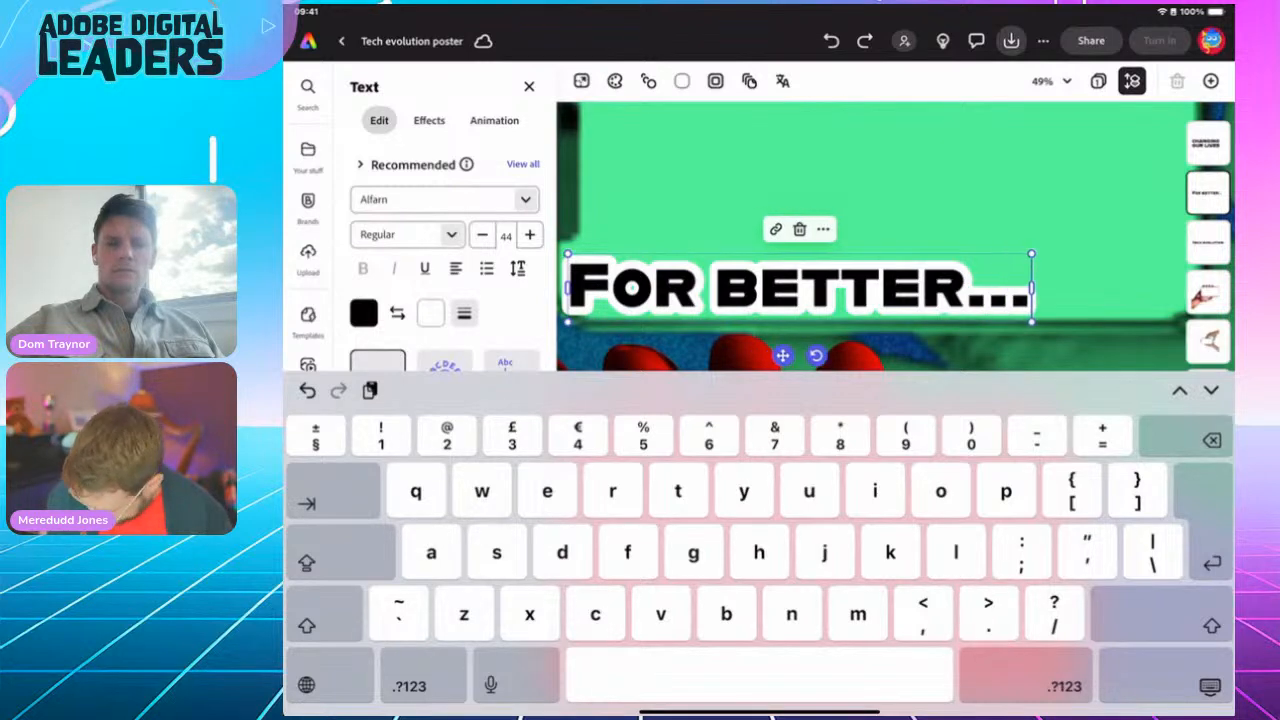
click(1210, 686)
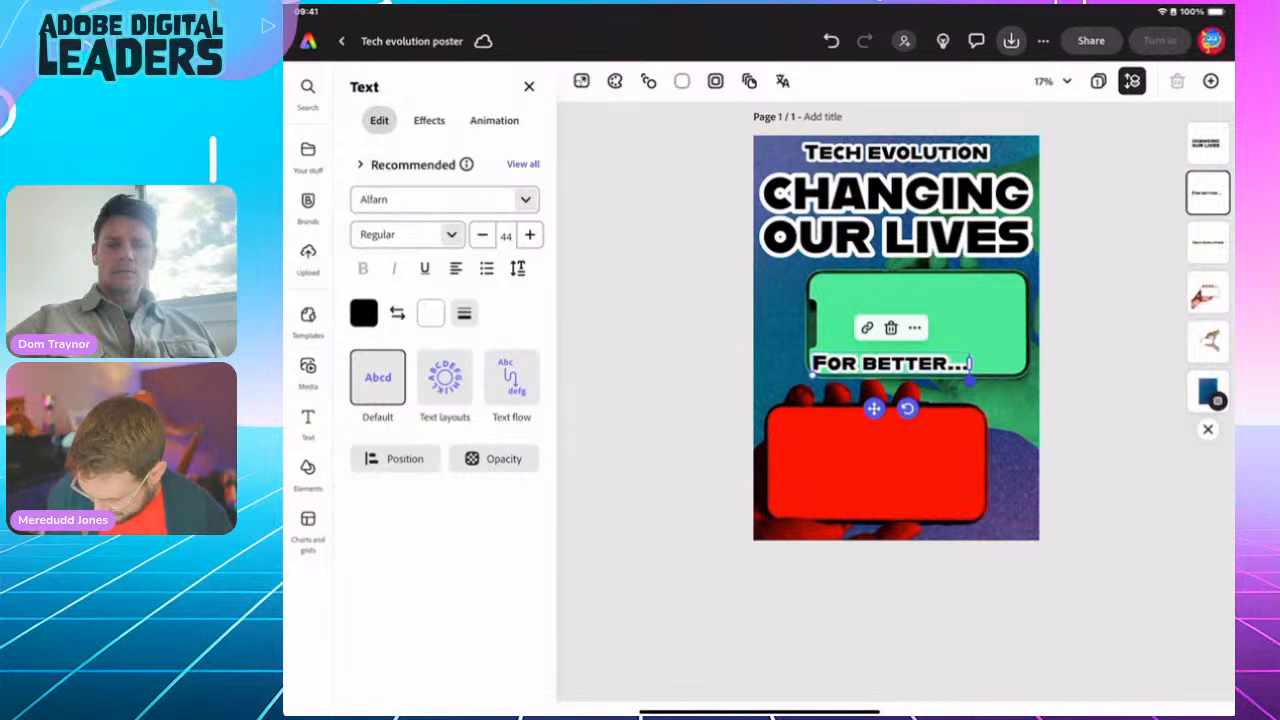
Step: Duplicate the 'For better...' caption and move the copy down onto the red phone
click(915, 328)
click(758, 243)
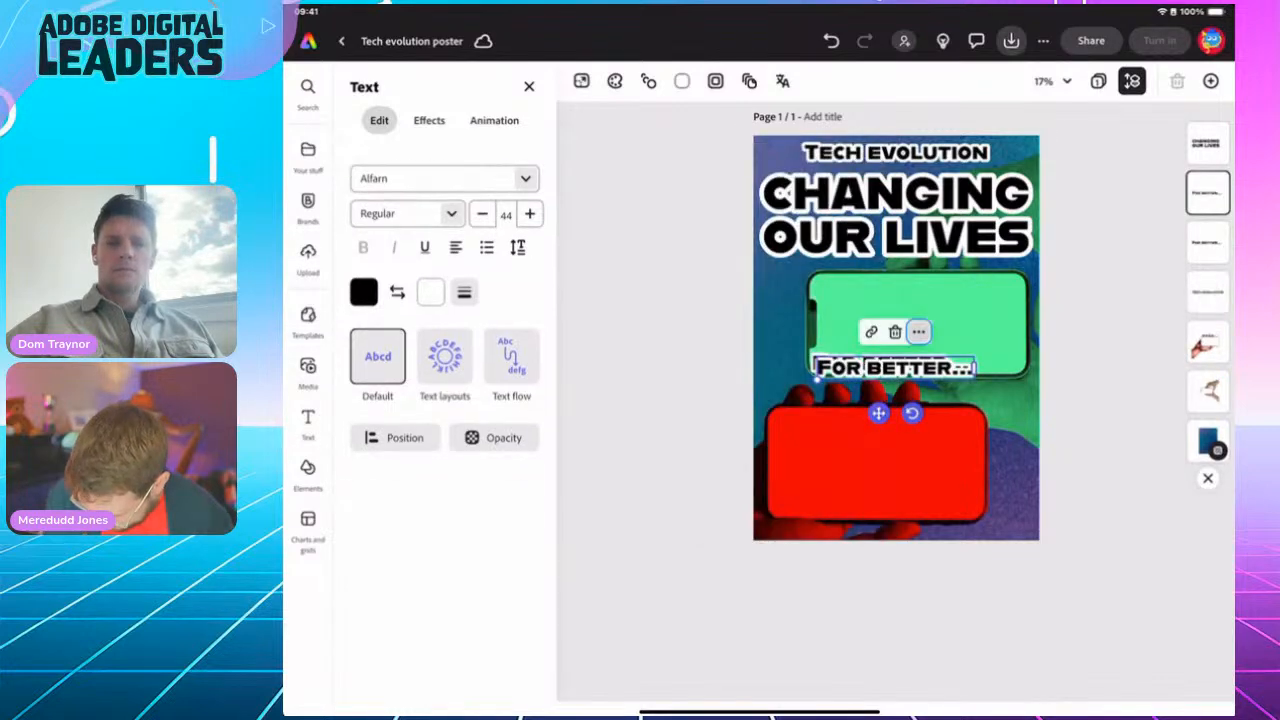
drag(895, 367, 896, 421)
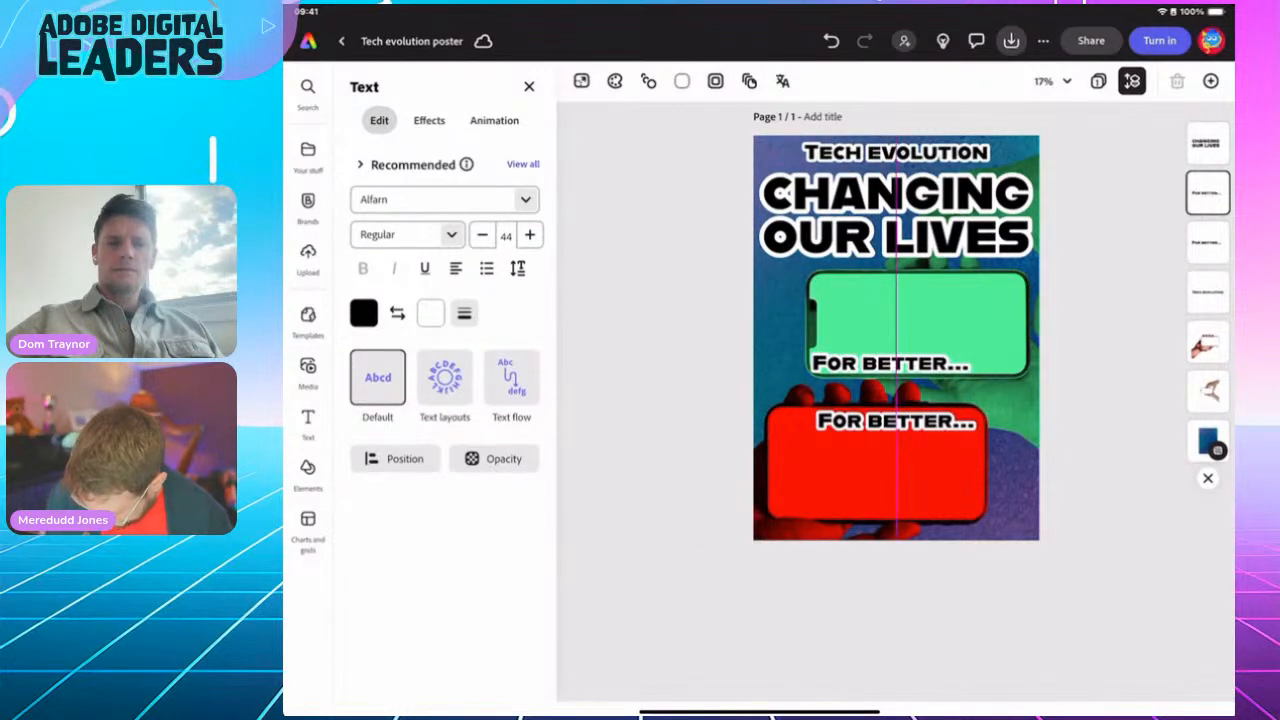
Step: Retype the red phone's caption as '...or worse?' and shift it slightly right
double_click(896, 421)
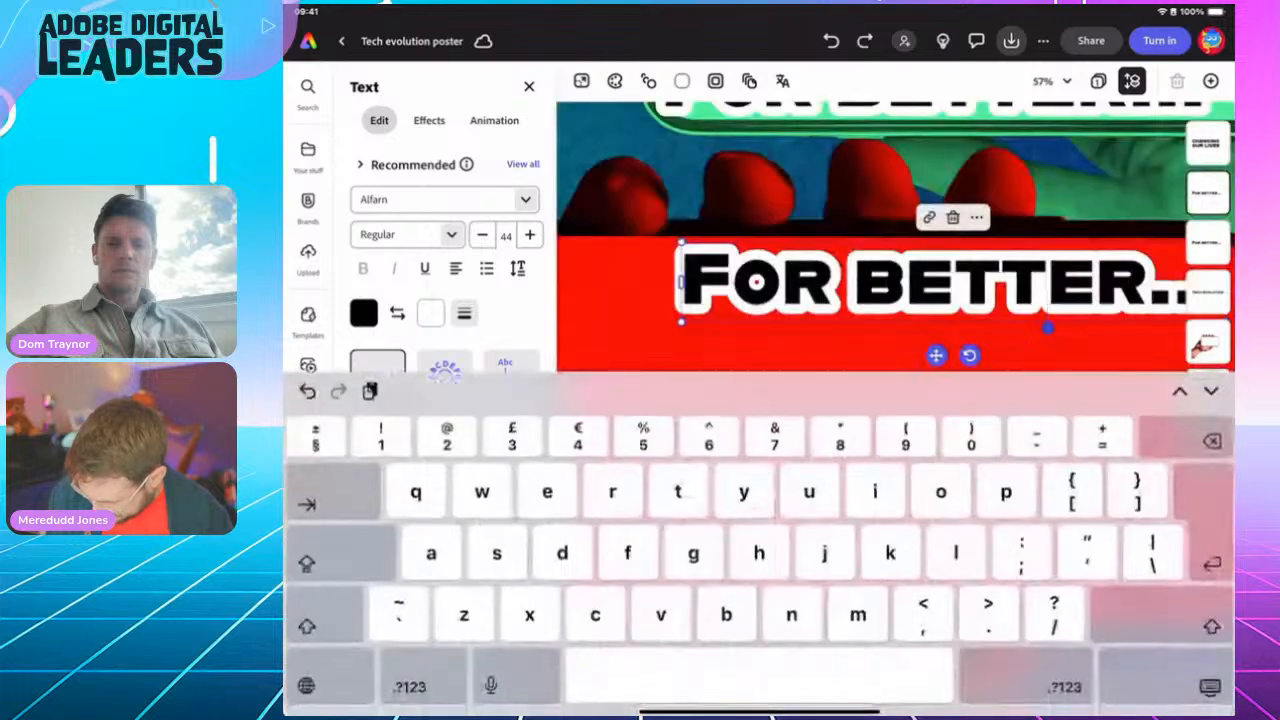
double_click(1002, 284)
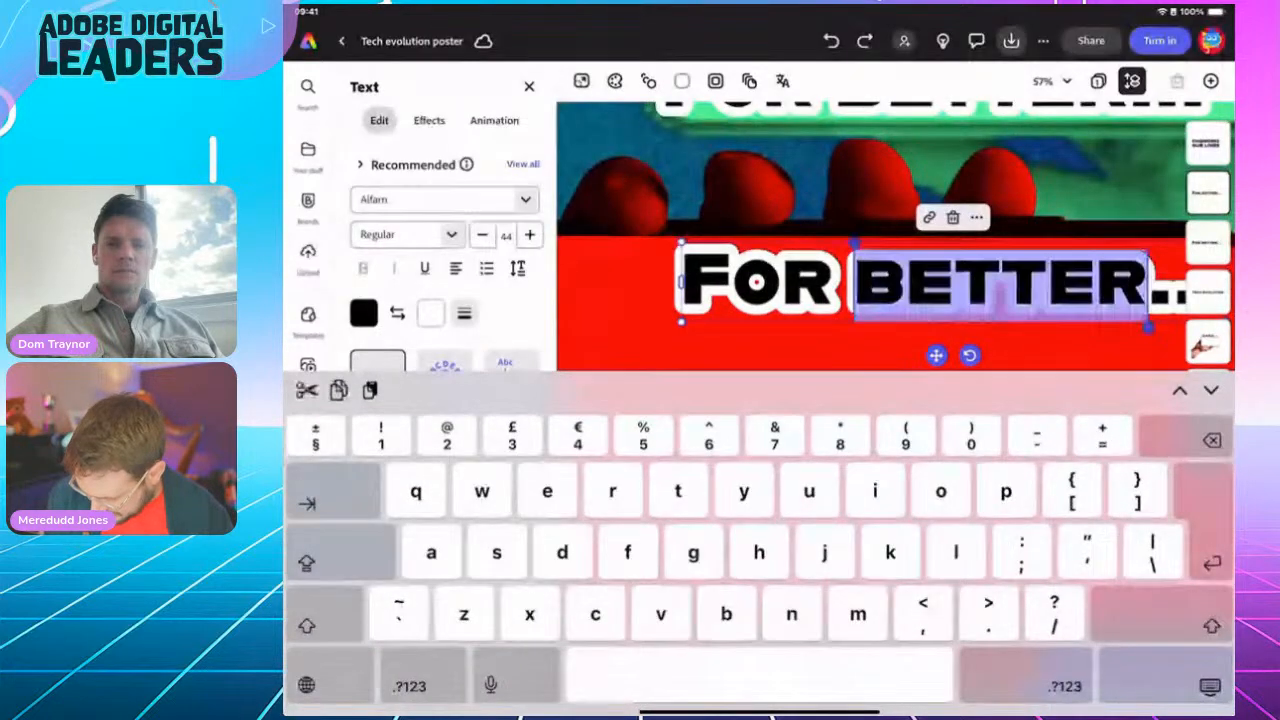
click(1000, 284)
double_click(1000, 284)
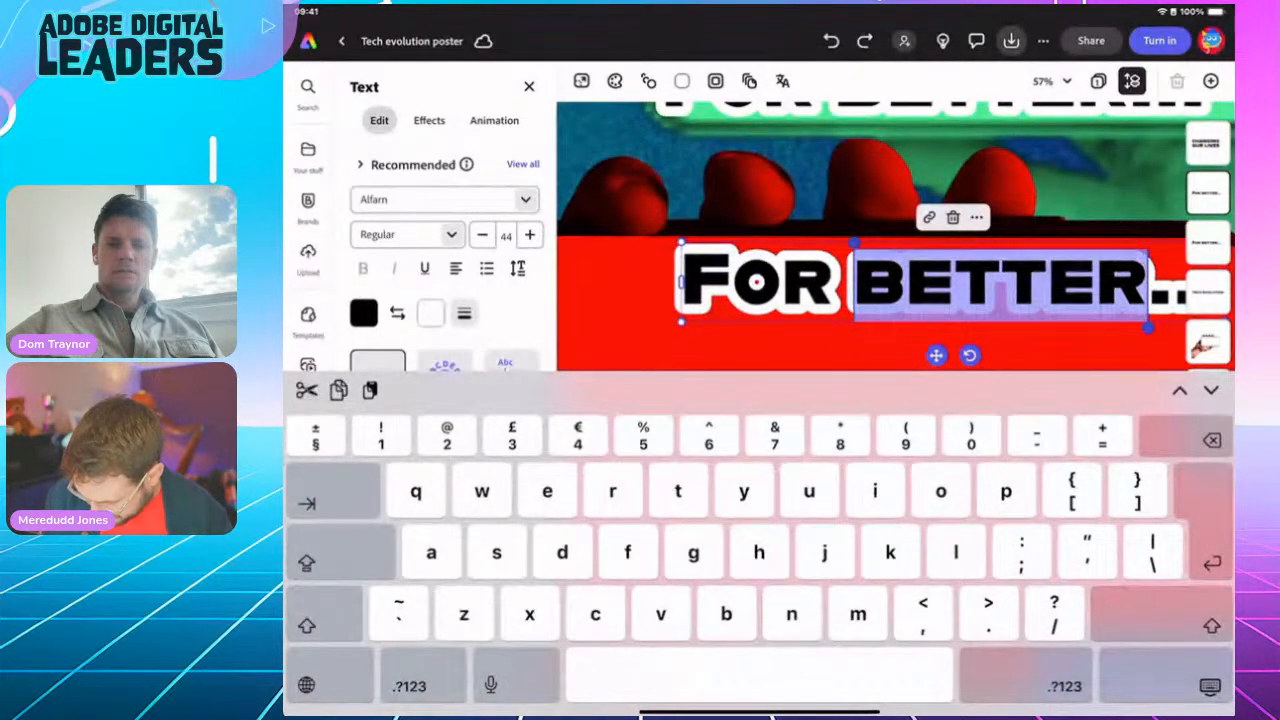
drag(851, 244, 681, 244)
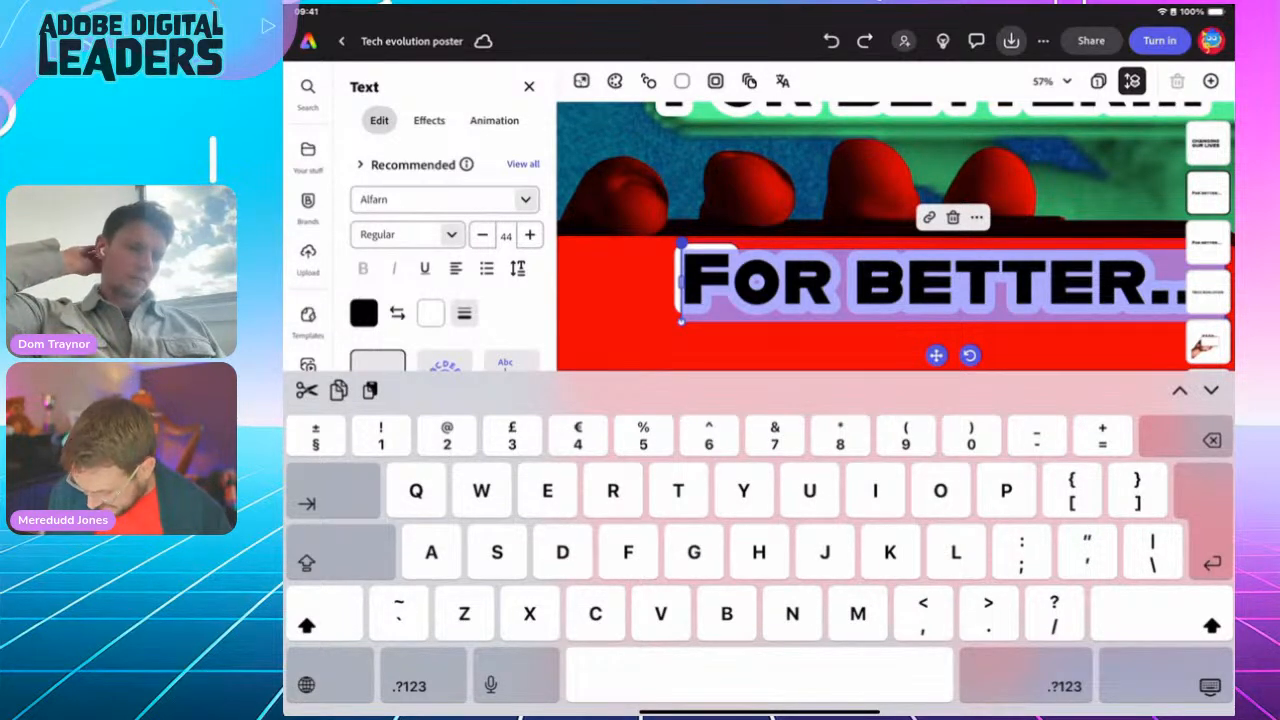
key(shift)
text(...)
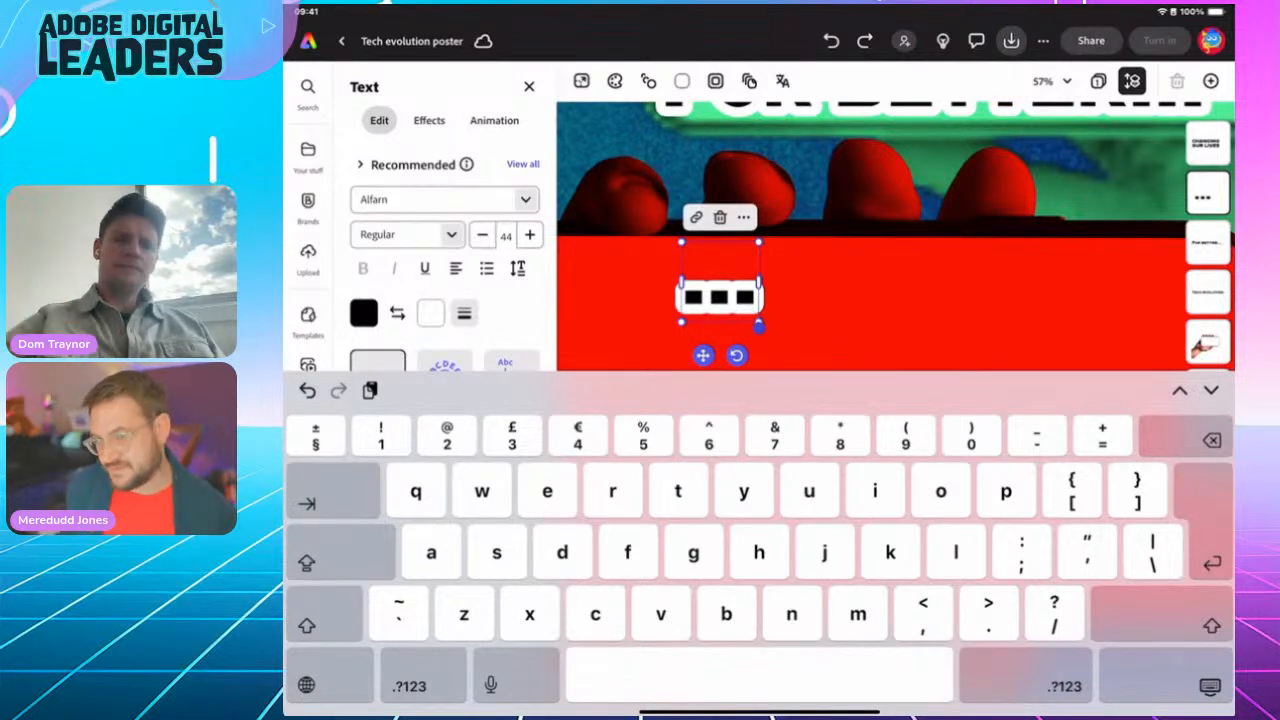
text(or )
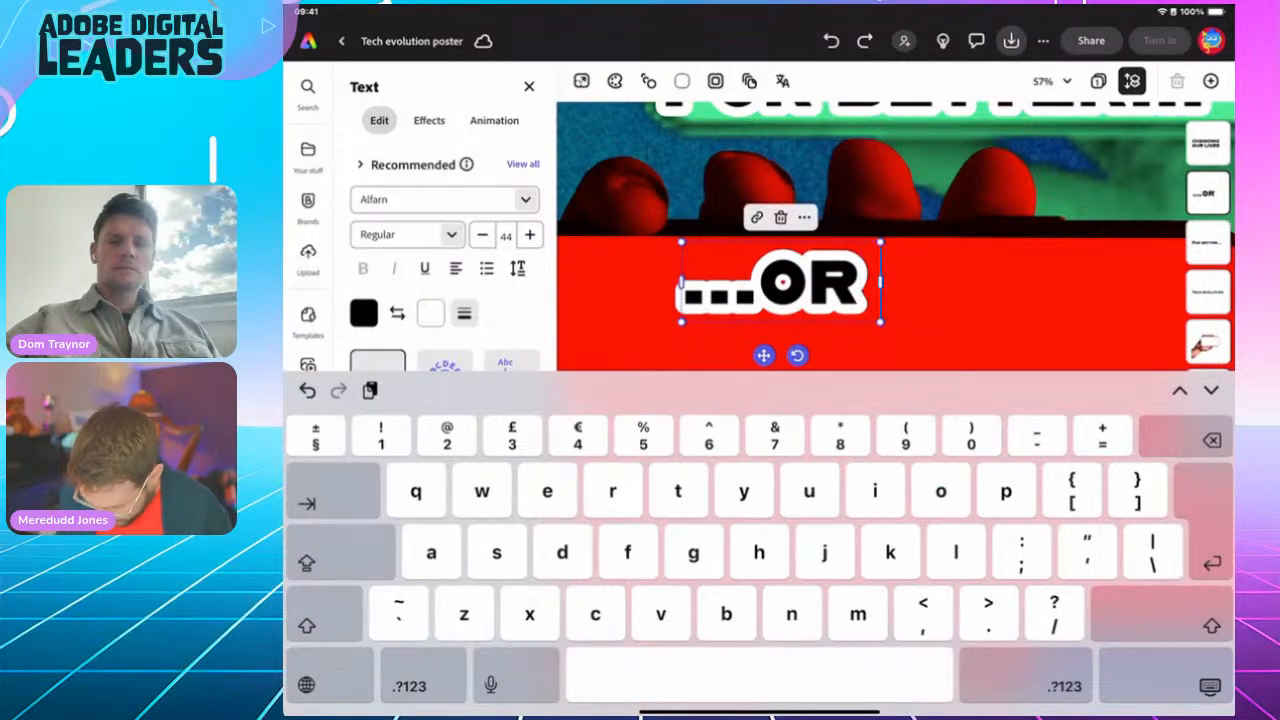
text(worse)
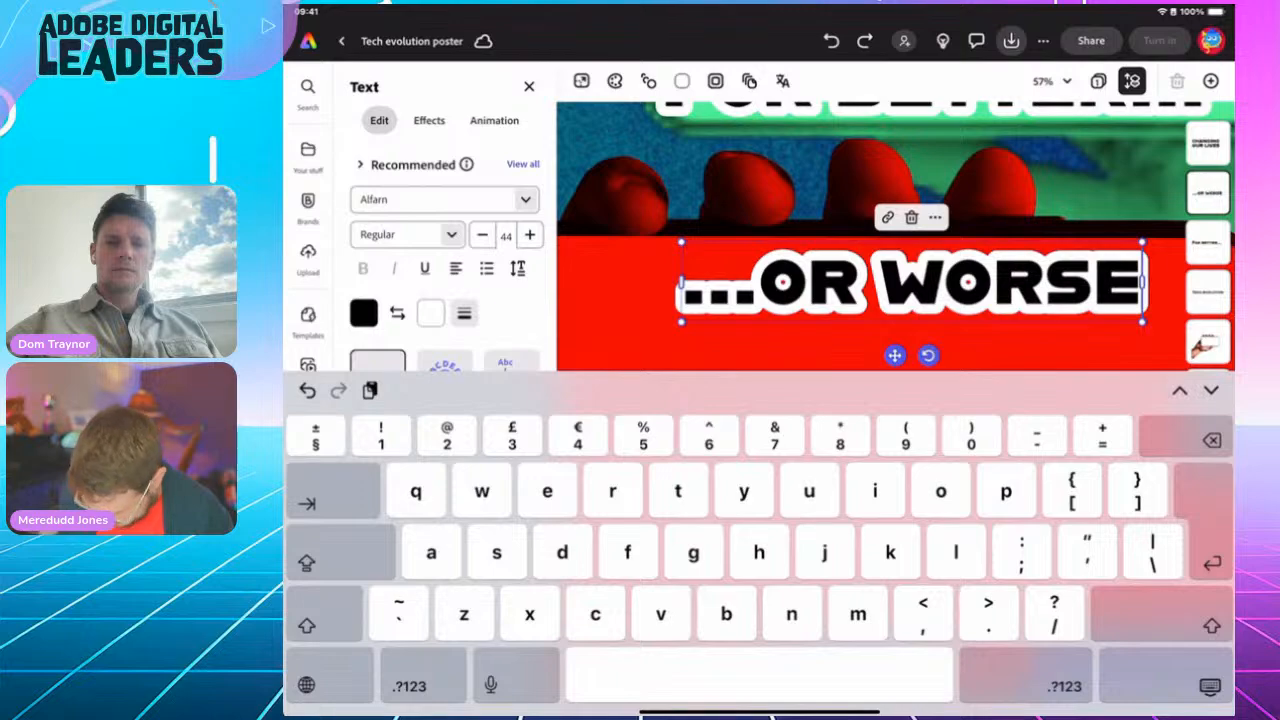
key(shift)
text(?)
click(1210, 686)
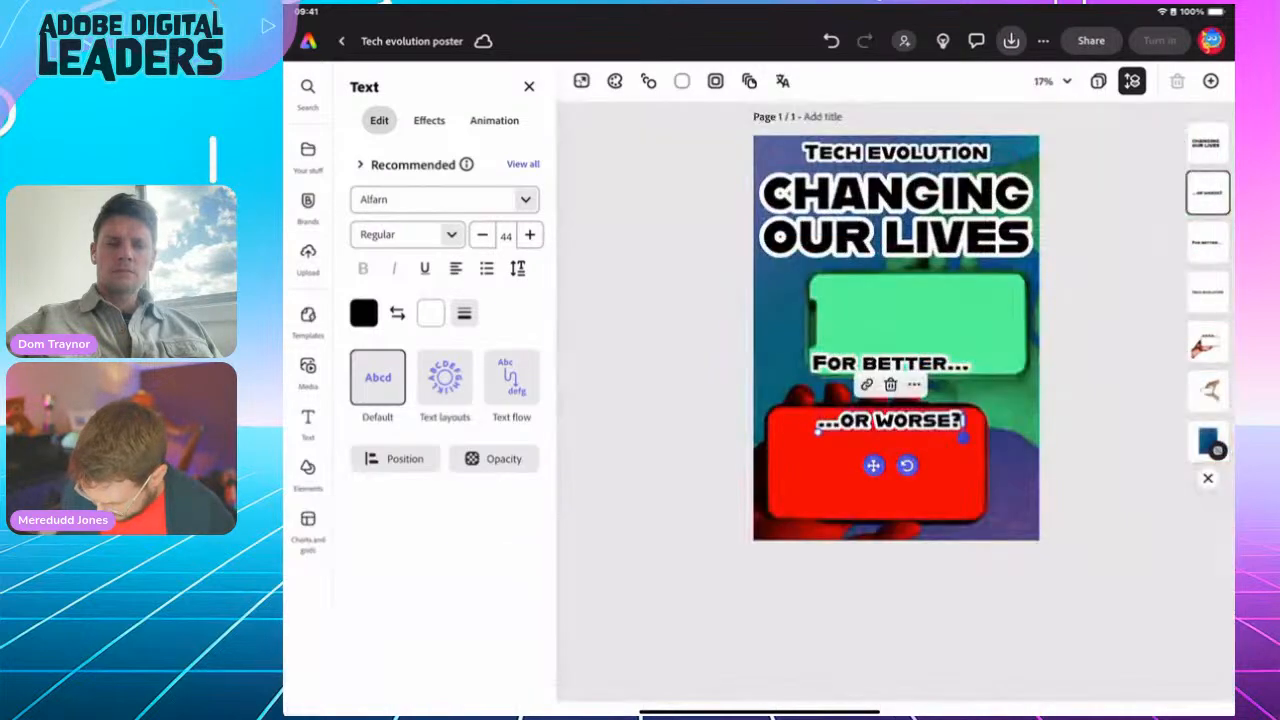
drag(873, 465, 890, 465)
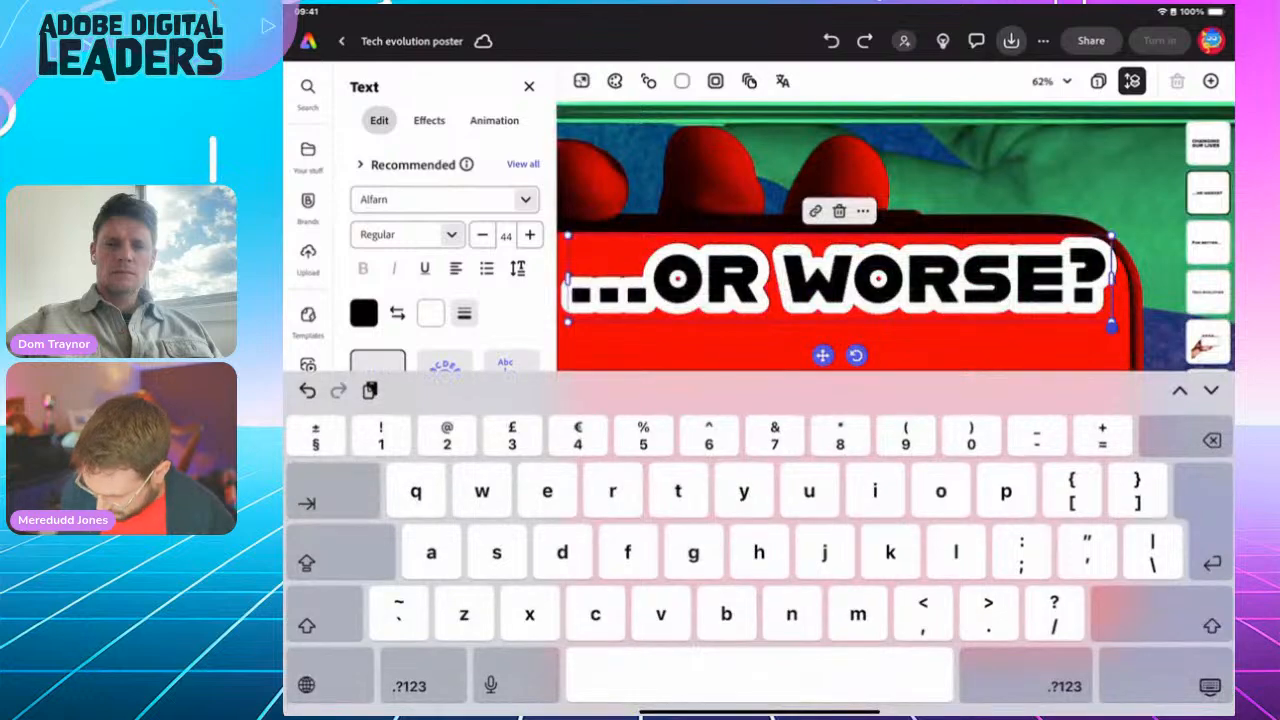
click(1210, 686)
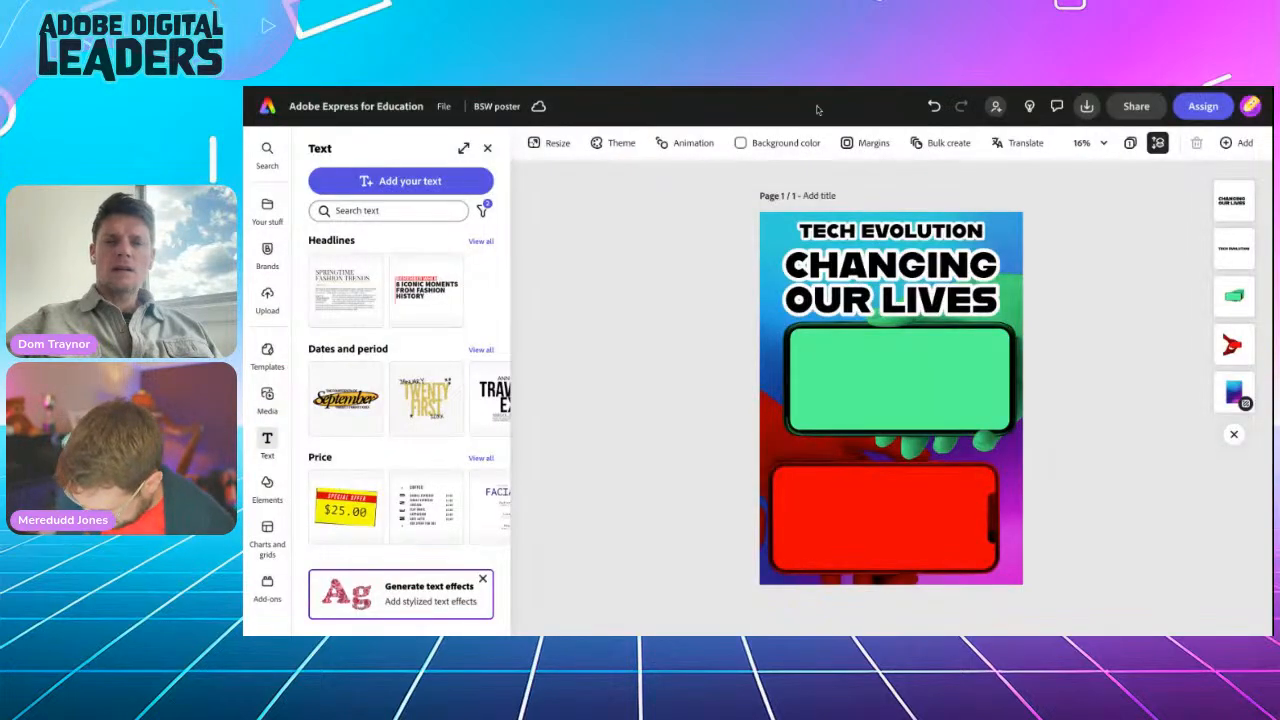
Step: Duplicate TECH EVOLUTION onto the green phone and retype it as 'FOR BETTER...'
click(879, 233)
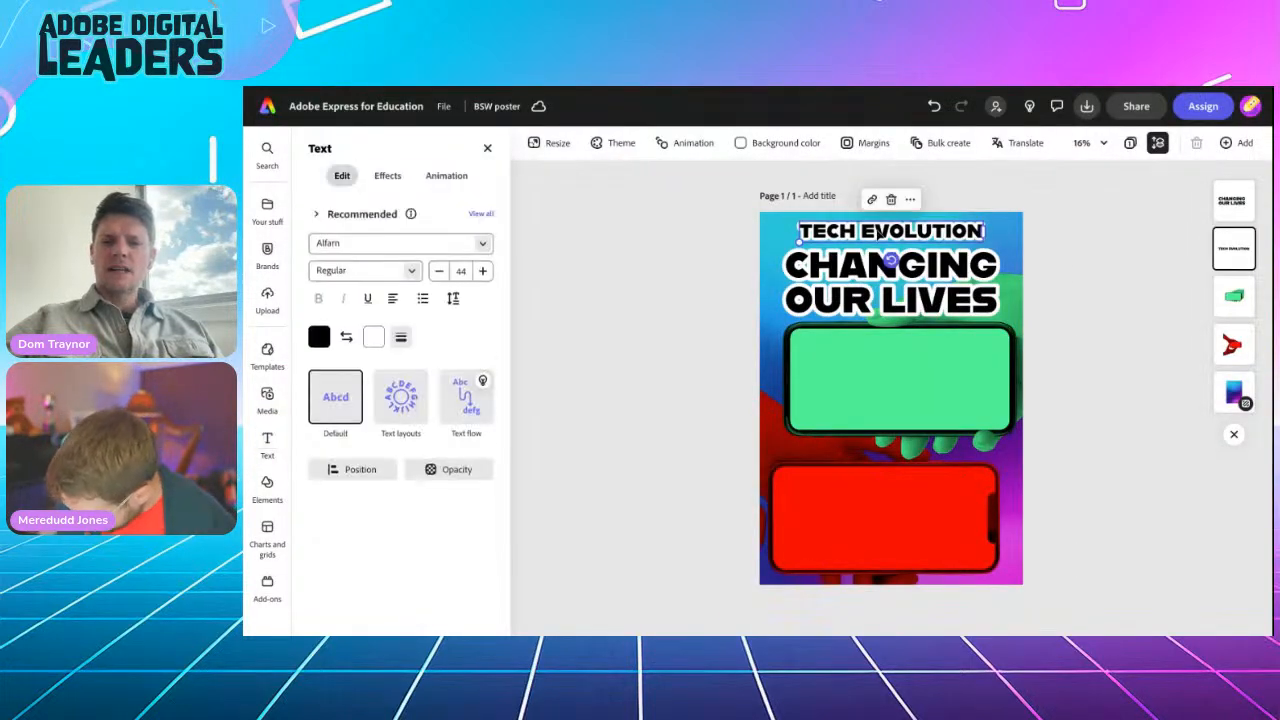
click(910, 199)
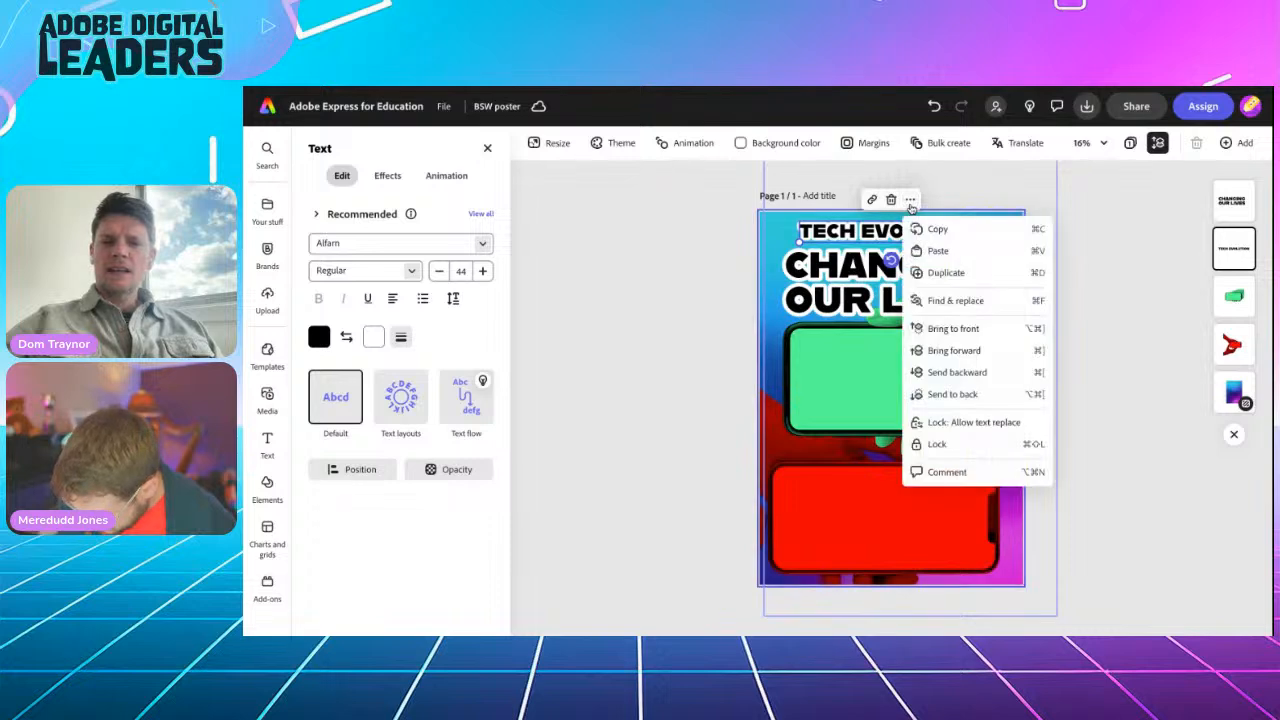
click(946, 272)
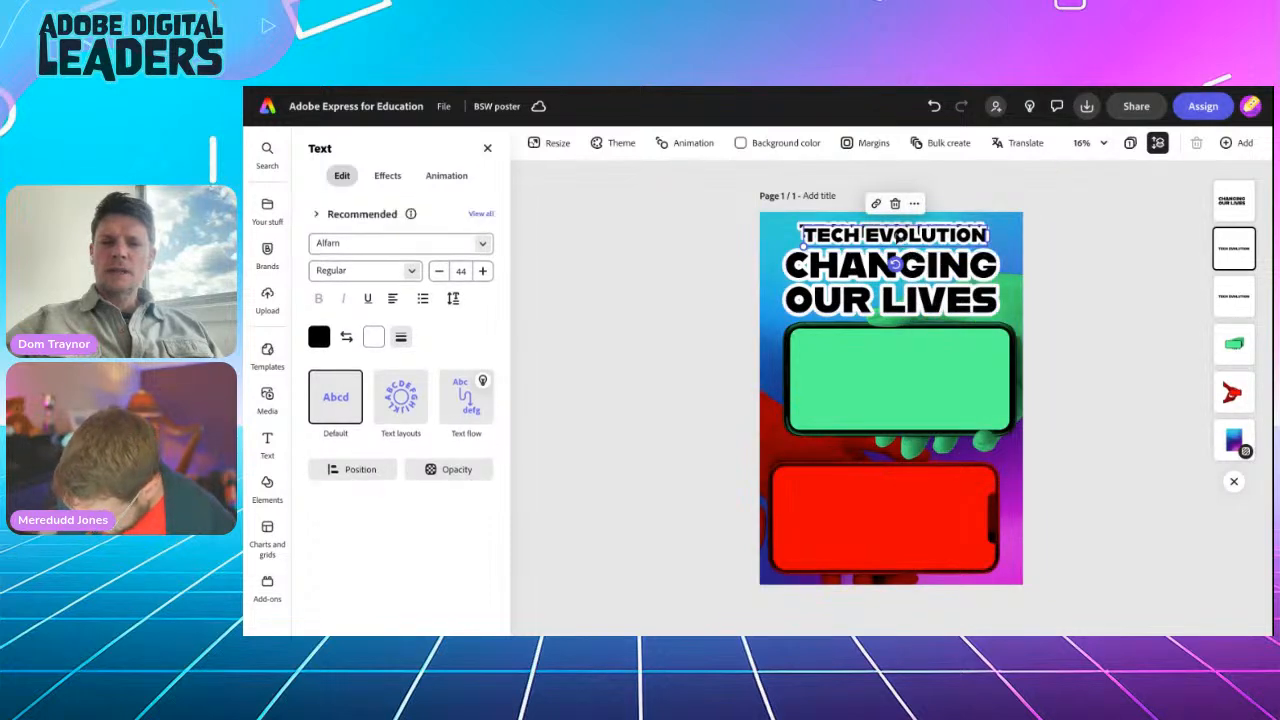
drag(900, 241, 898, 416)
double_click(898, 416)
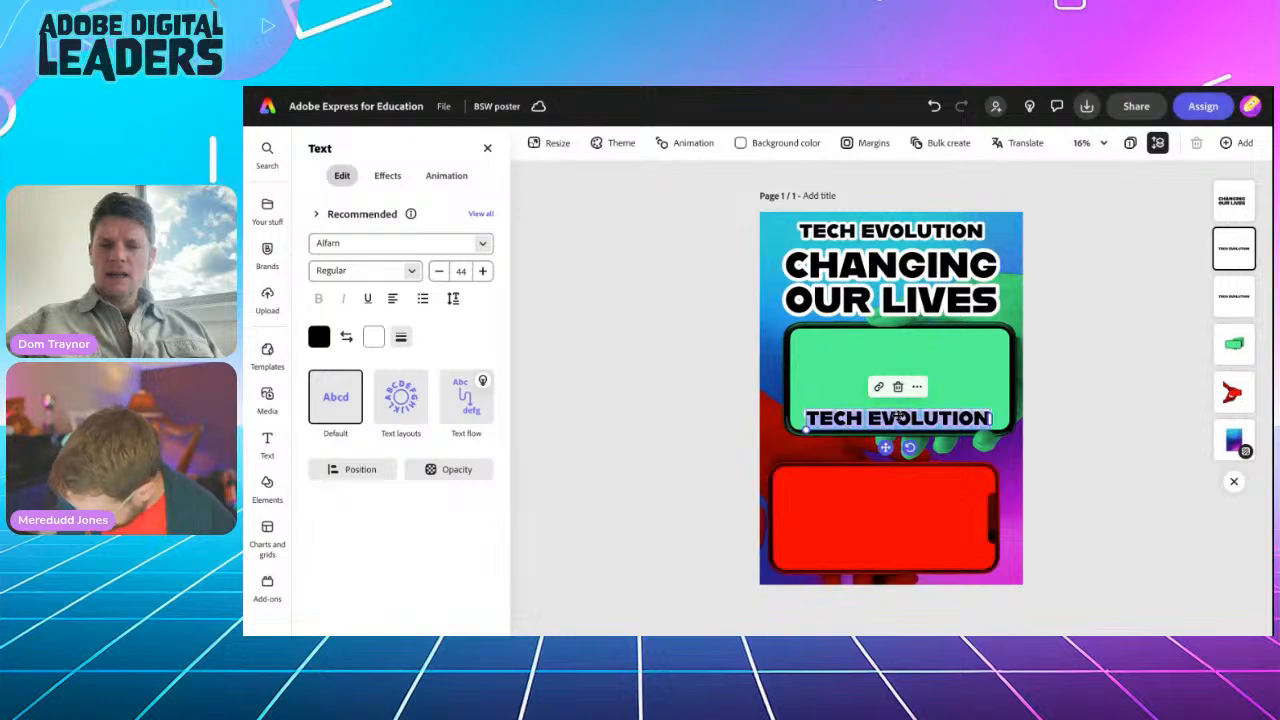
text(FOR B)
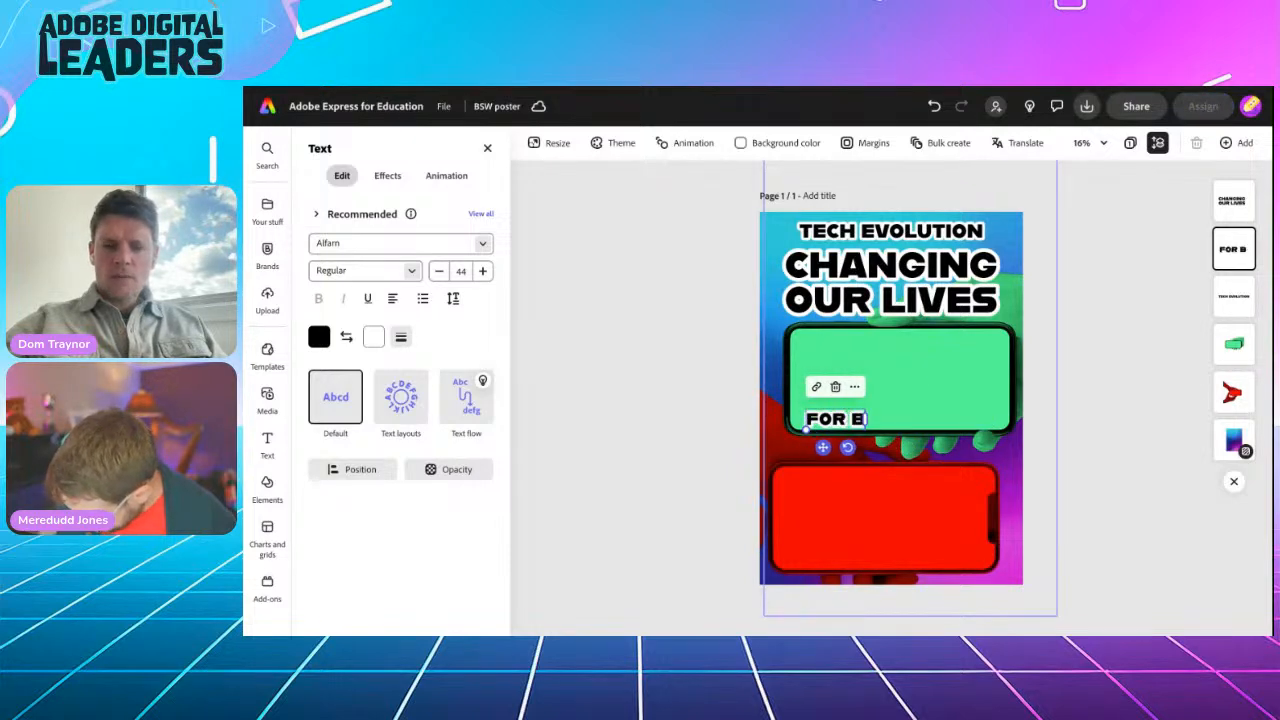
text(ETTER...)
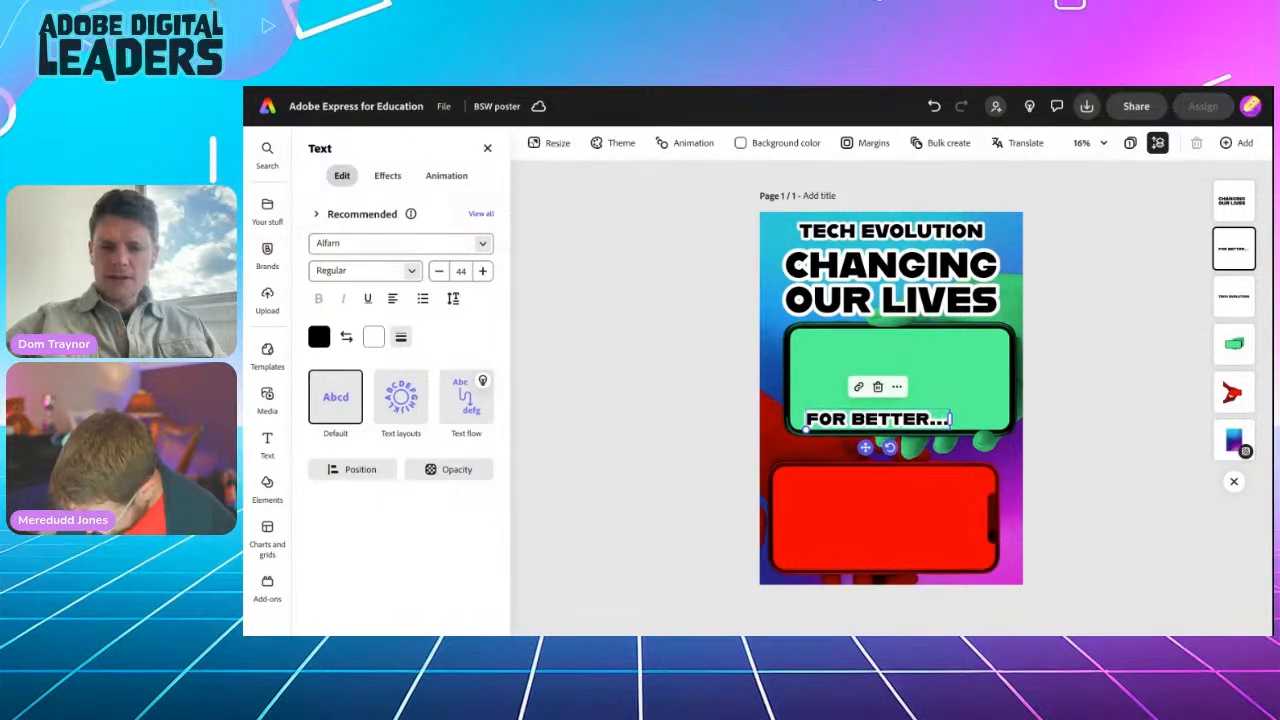
Step: Duplicate that caption above the red phone, retype it '...OR WORSE?', and lower FOR BETTER... slightly
click(897, 390)
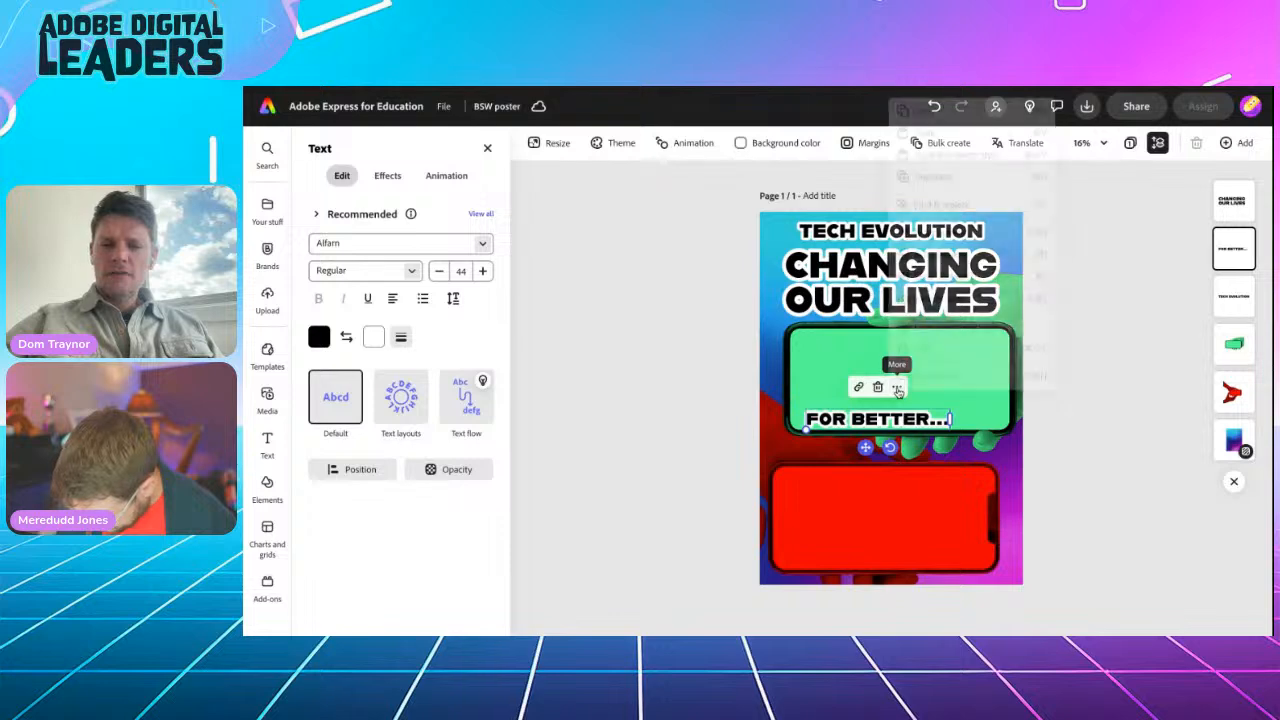
click(905, 176)
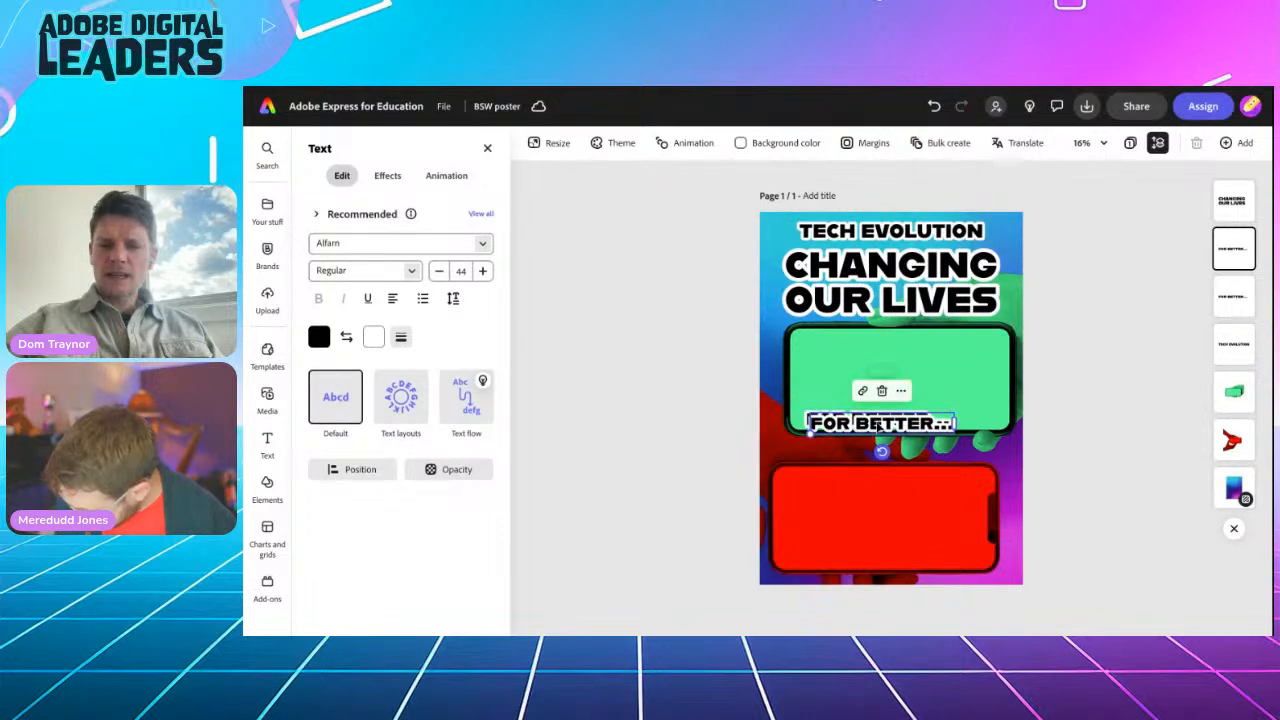
drag(880, 425, 866, 462)
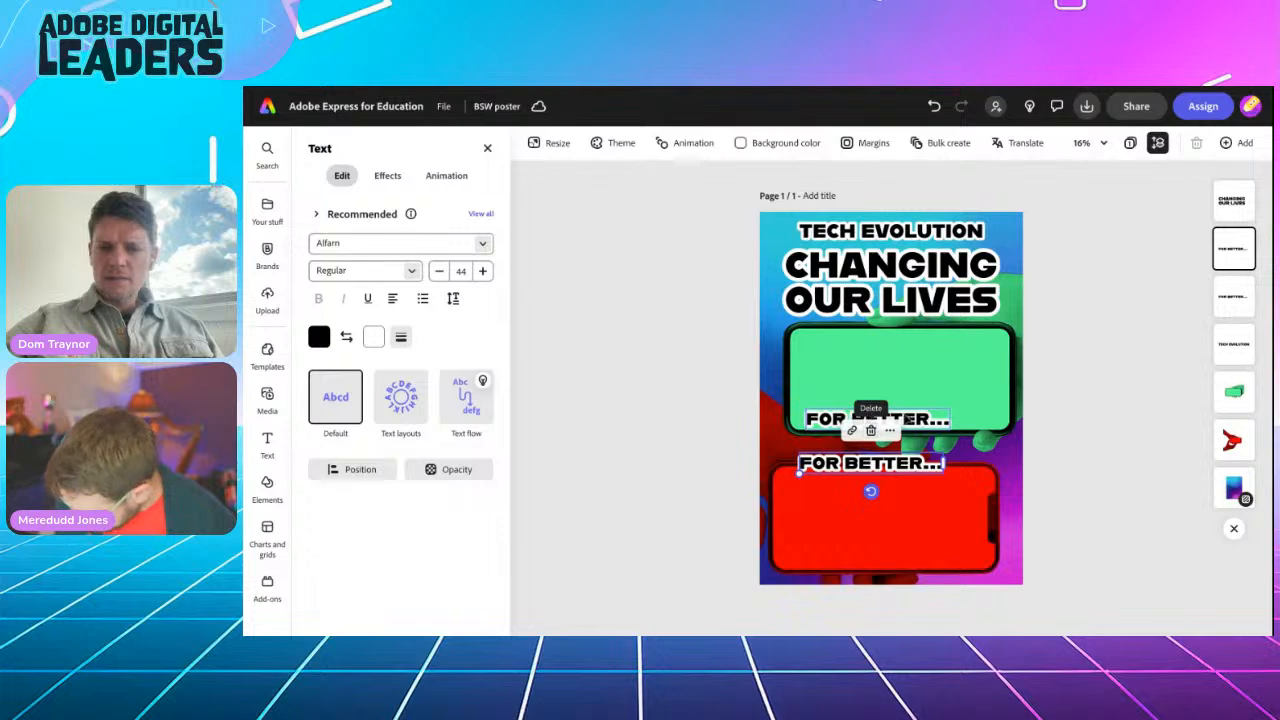
drag(905, 419, 903, 431)
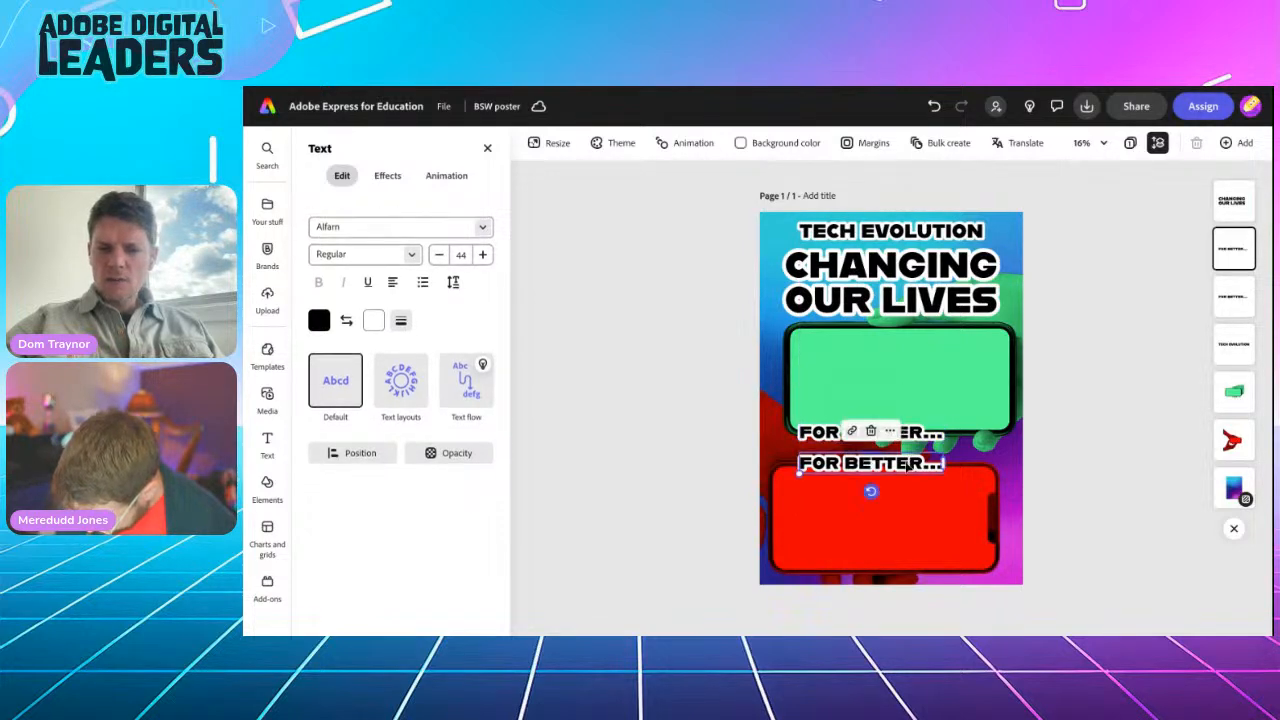
double_click(907, 465)
text(...OR WO)
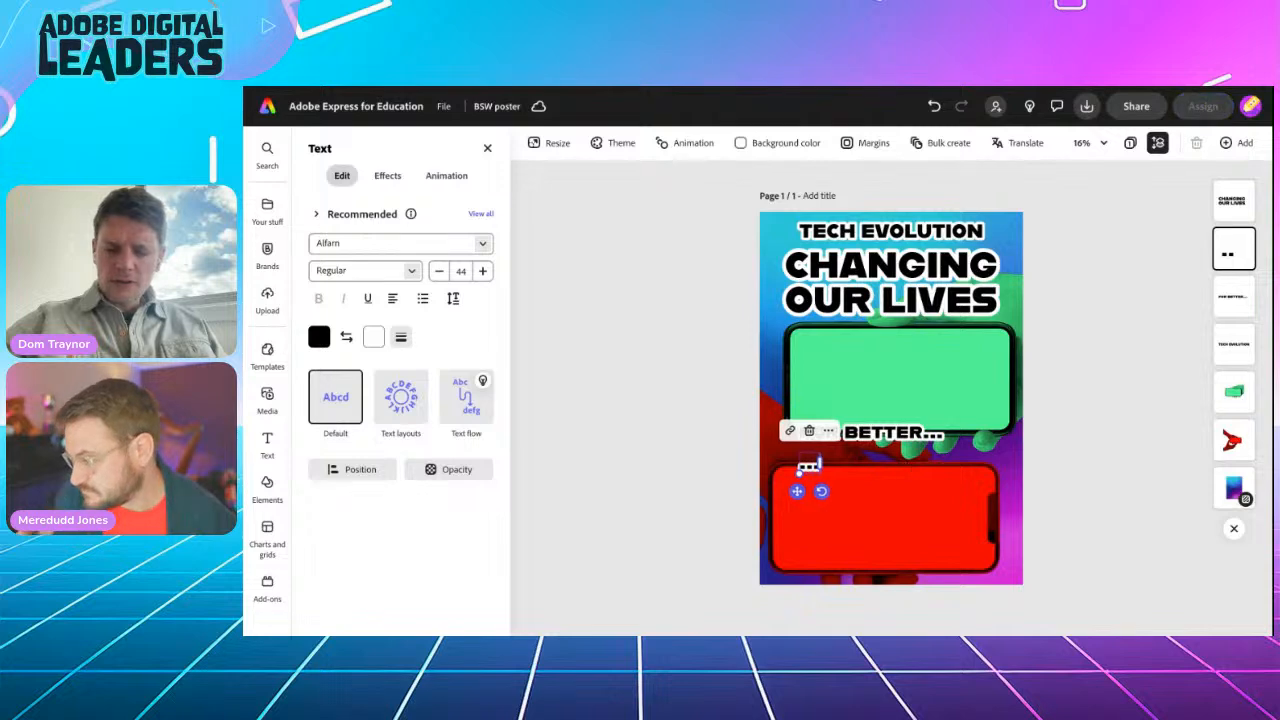
text(RSE?)
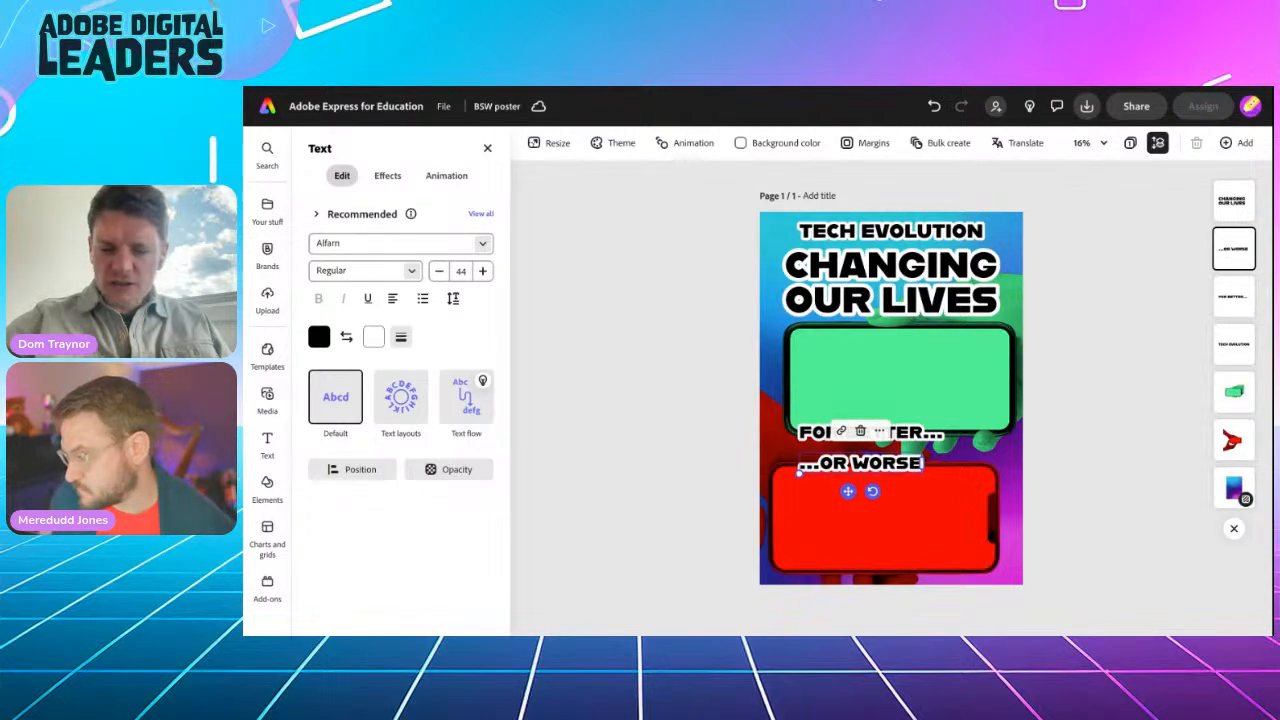
click(1093, 390)
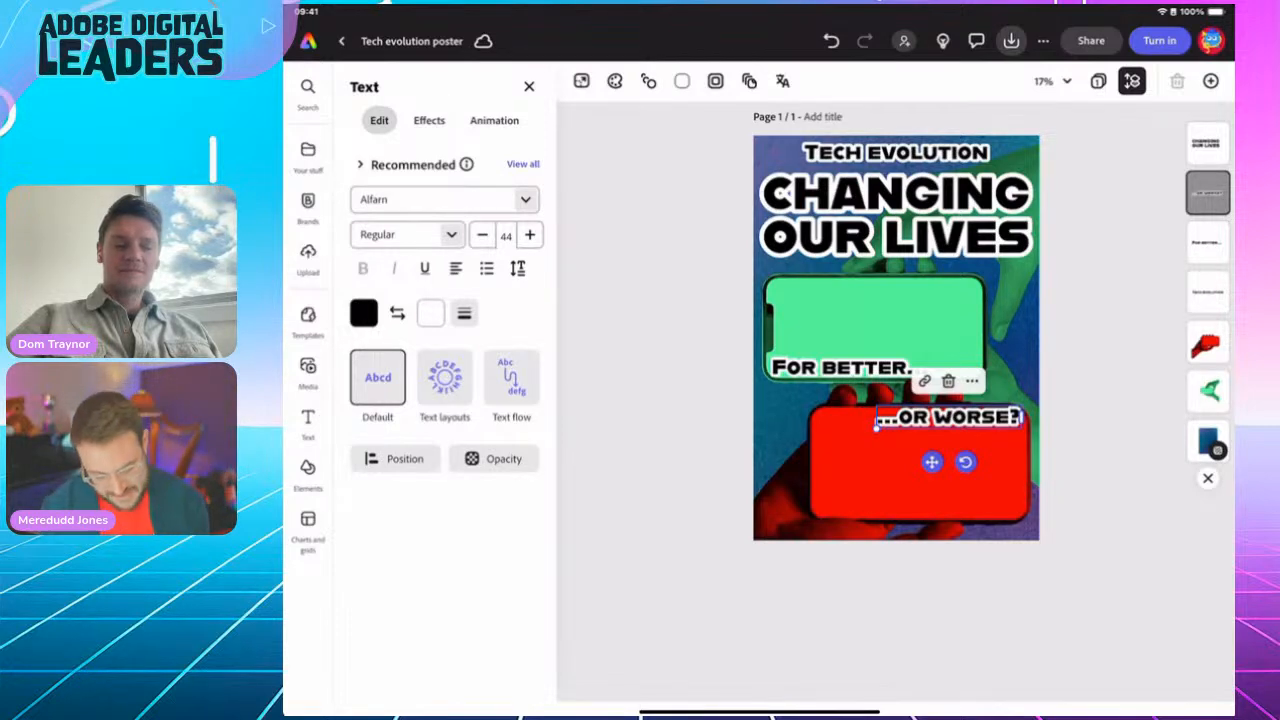
Step: Search the stock Photos in the Media panel for 'Map app'
click(308, 368)
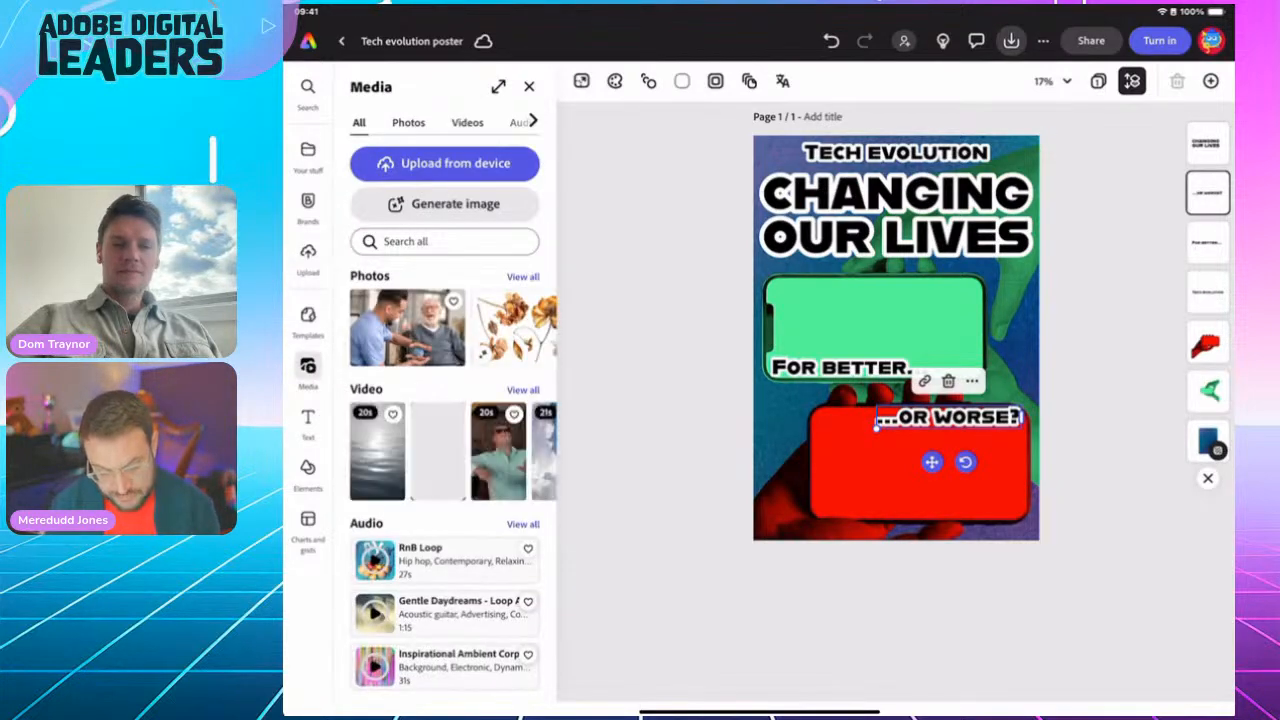
click(408, 122)
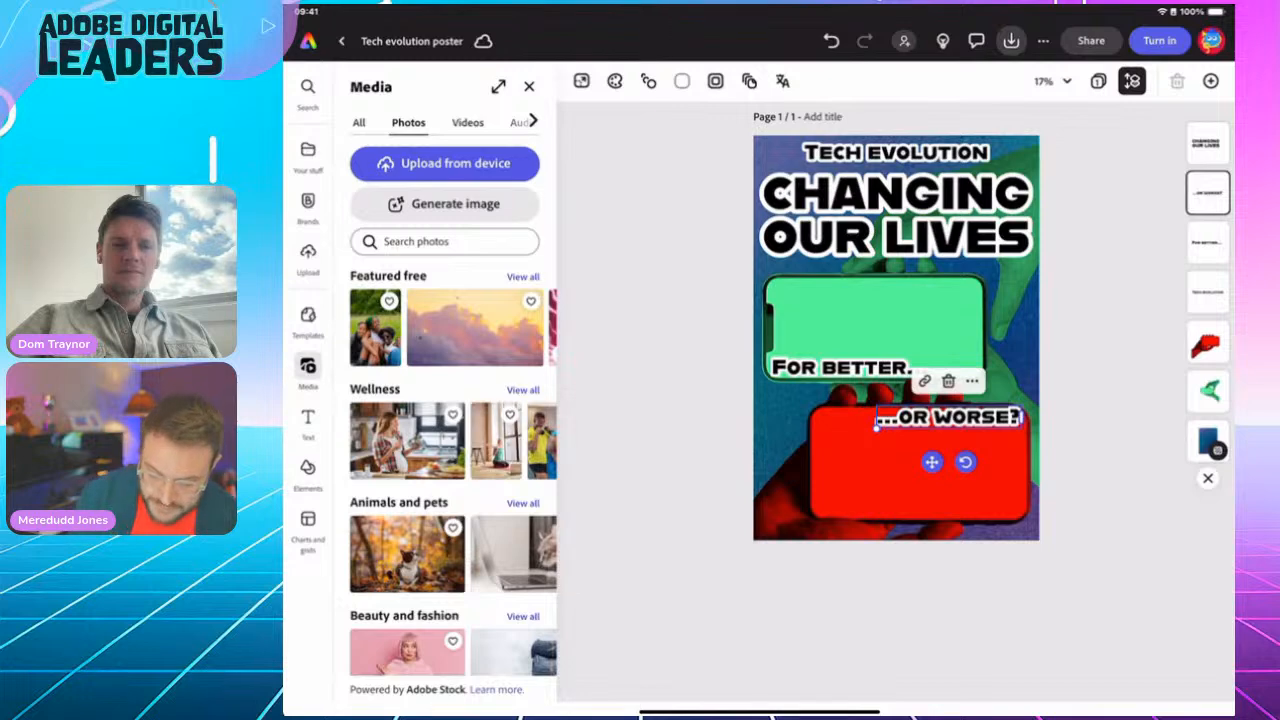
click(445, 242)
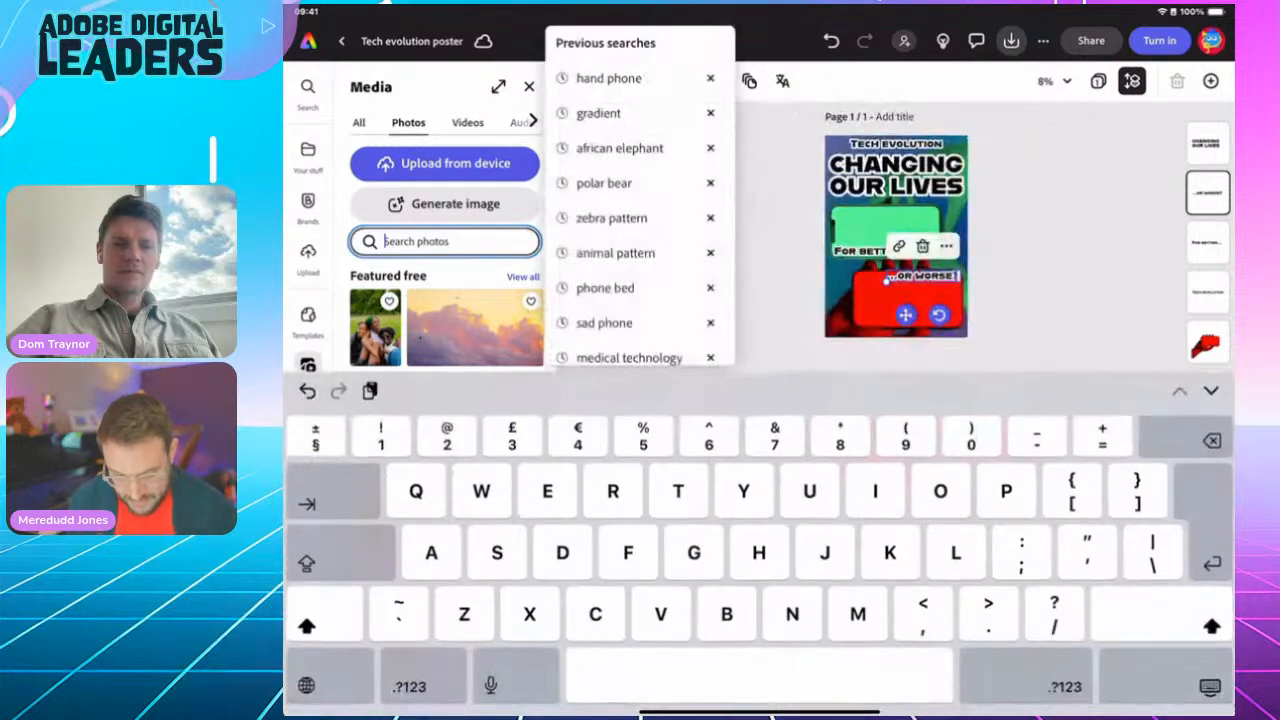
text(Map app)
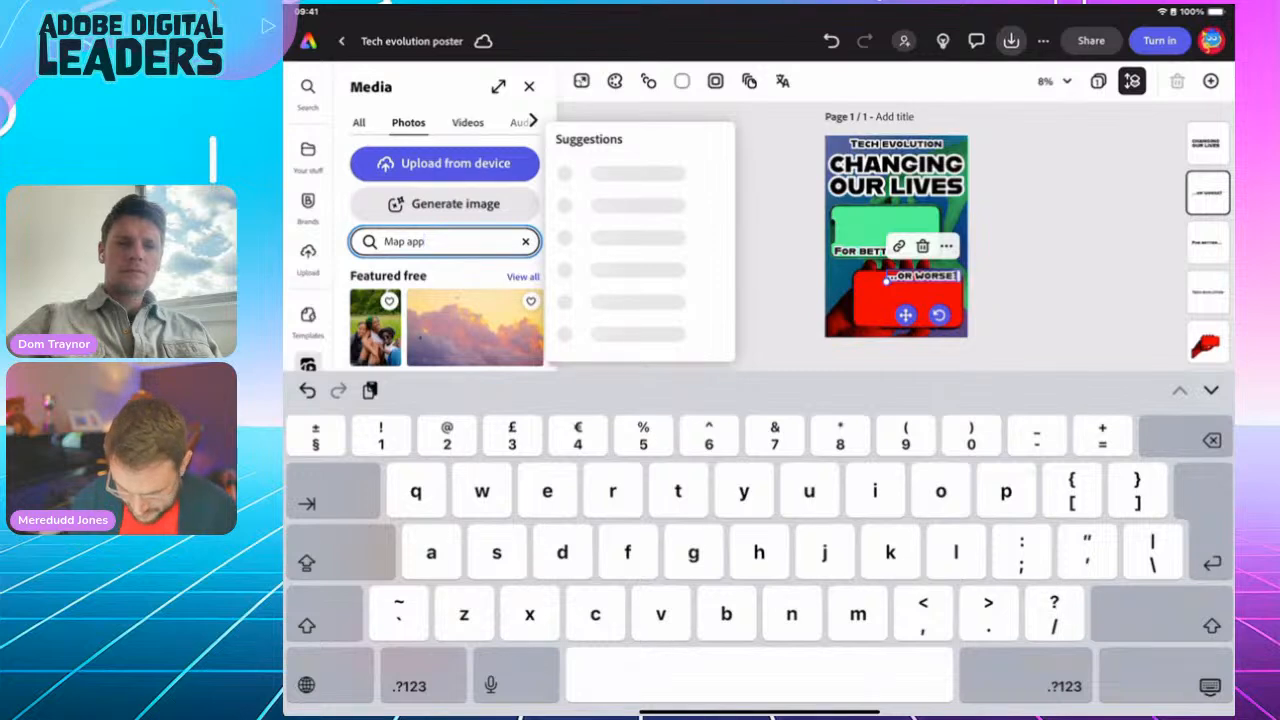
key(Return)
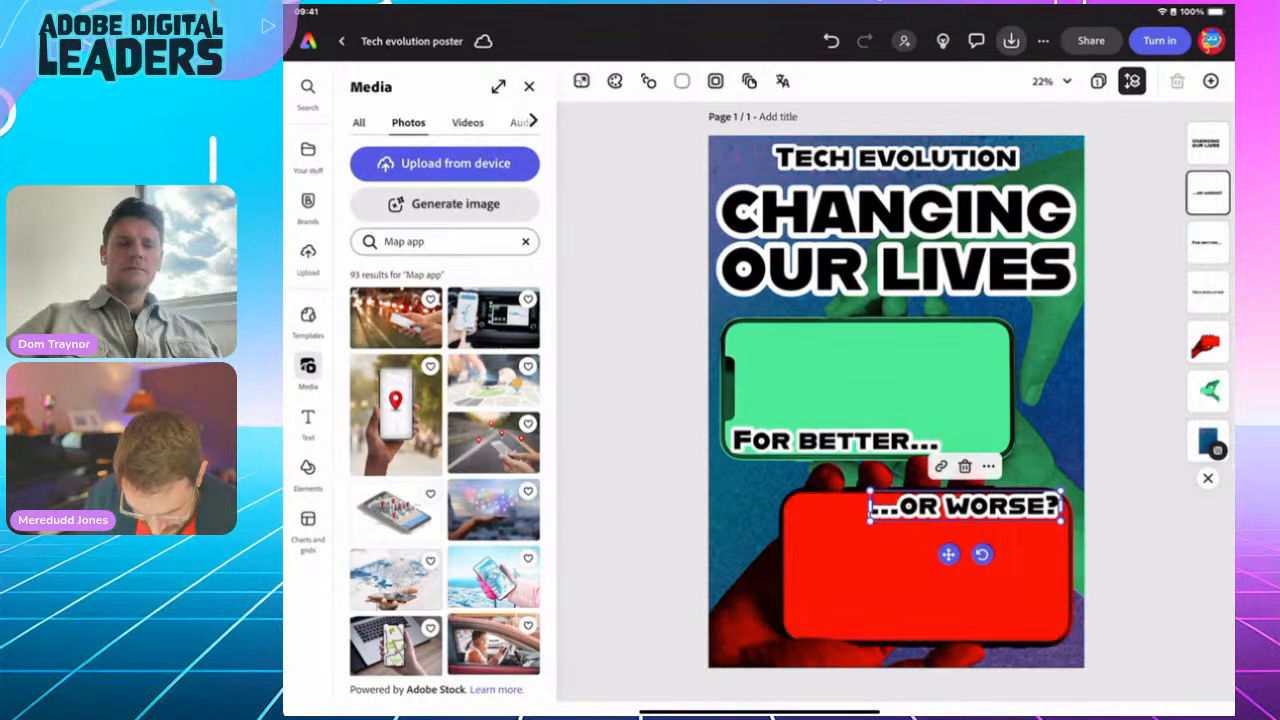
Step: Insert the photo of hands holding a phone showing a map route
scroll(445, 470, down, 4)
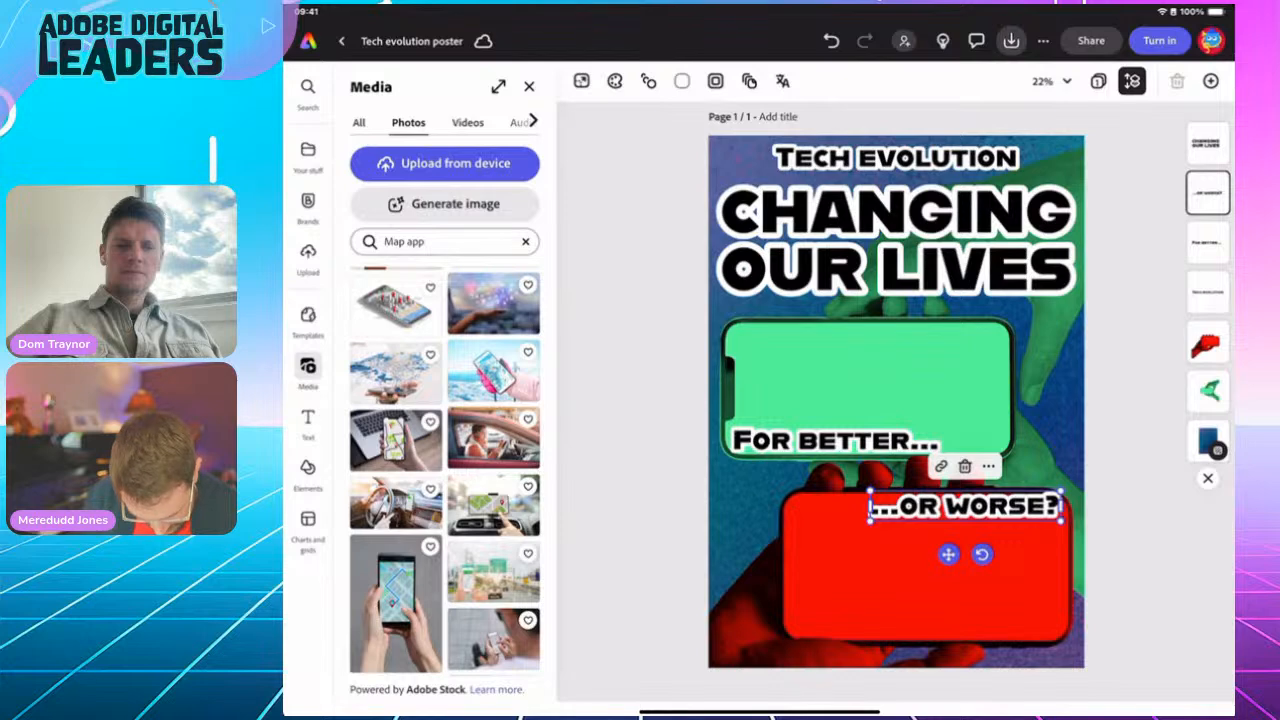
scroll(445, 470, down, 2)
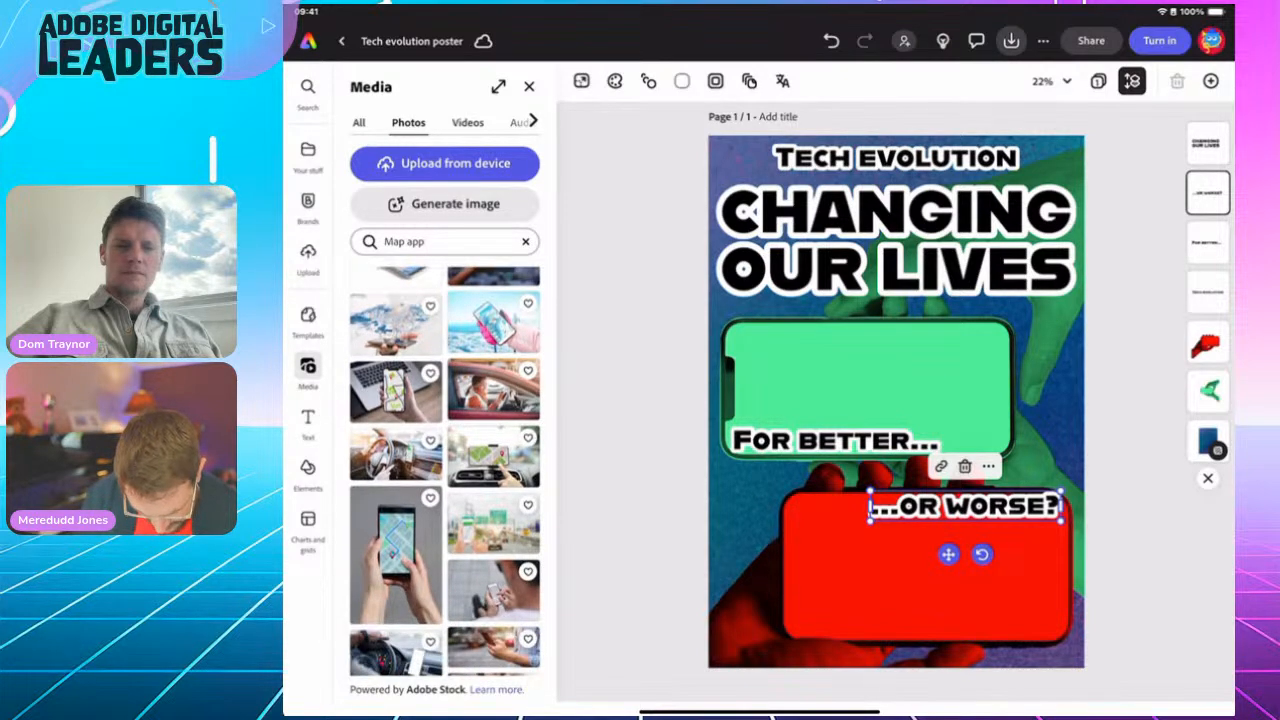
click(396, 555)
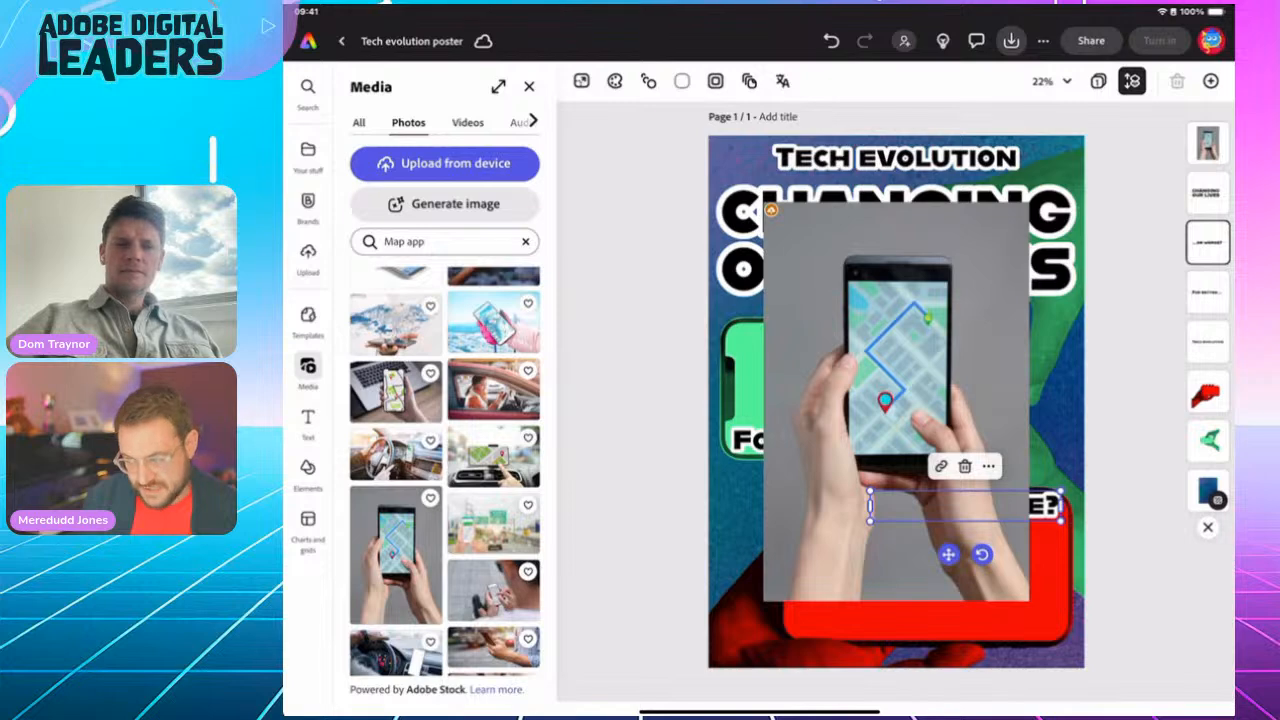
Step: Crop the newly placed map-phone photo into a circle
click(896, 400)
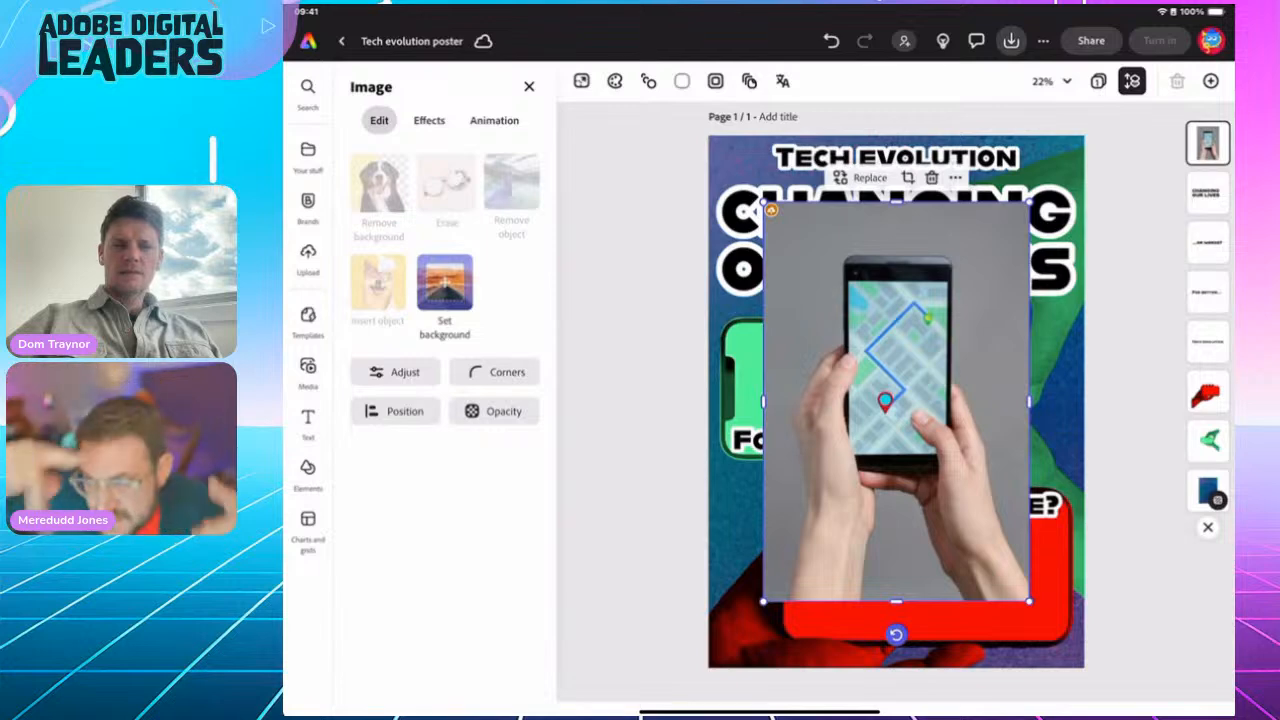
click(908, 178)
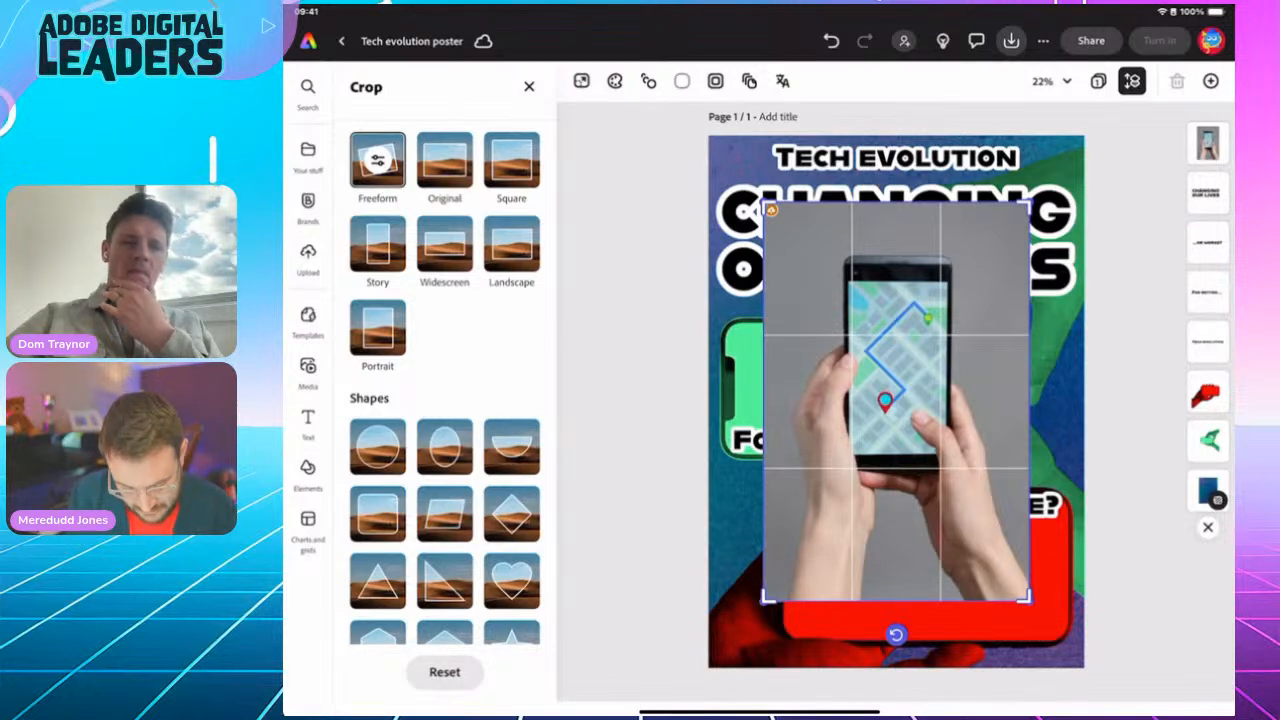
click(378, 447)
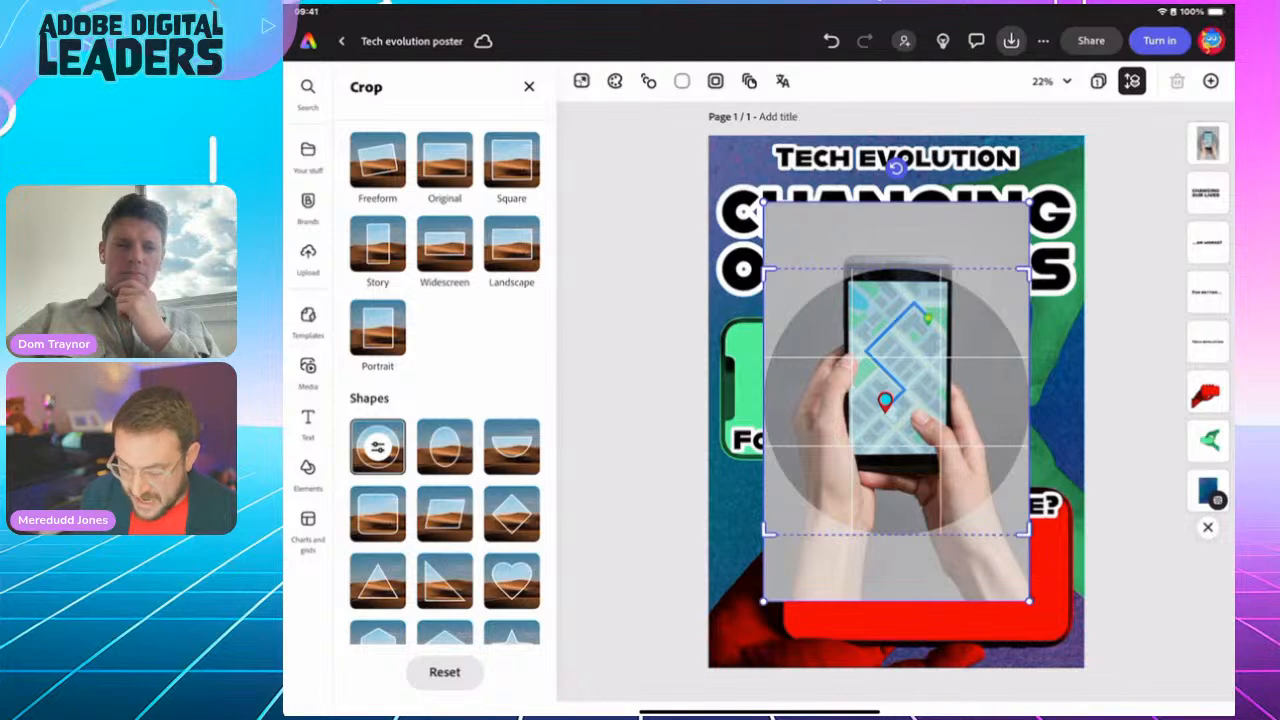
click(635, 400)
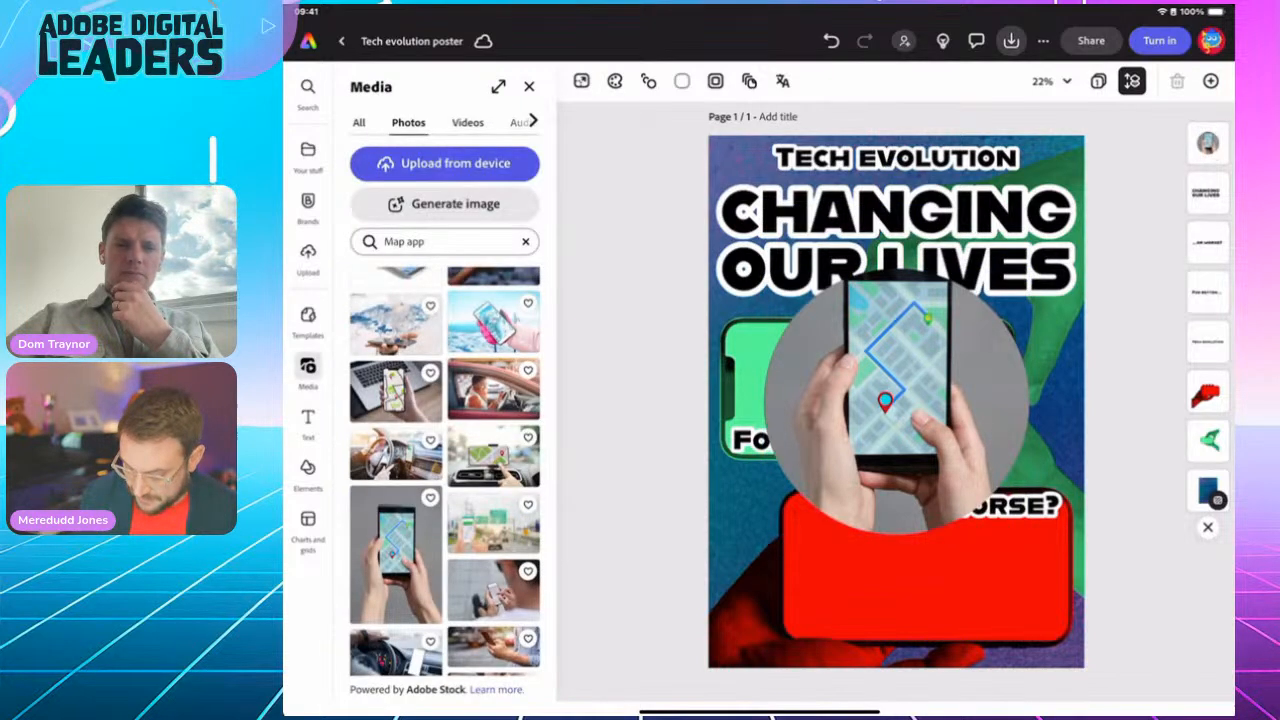
Step: Shrink the circular map photo into the top-left corner of the green phone screen
click(894, 563)
drag(1029, 531, 850, 355)
drag(807, 312, 781, 363)
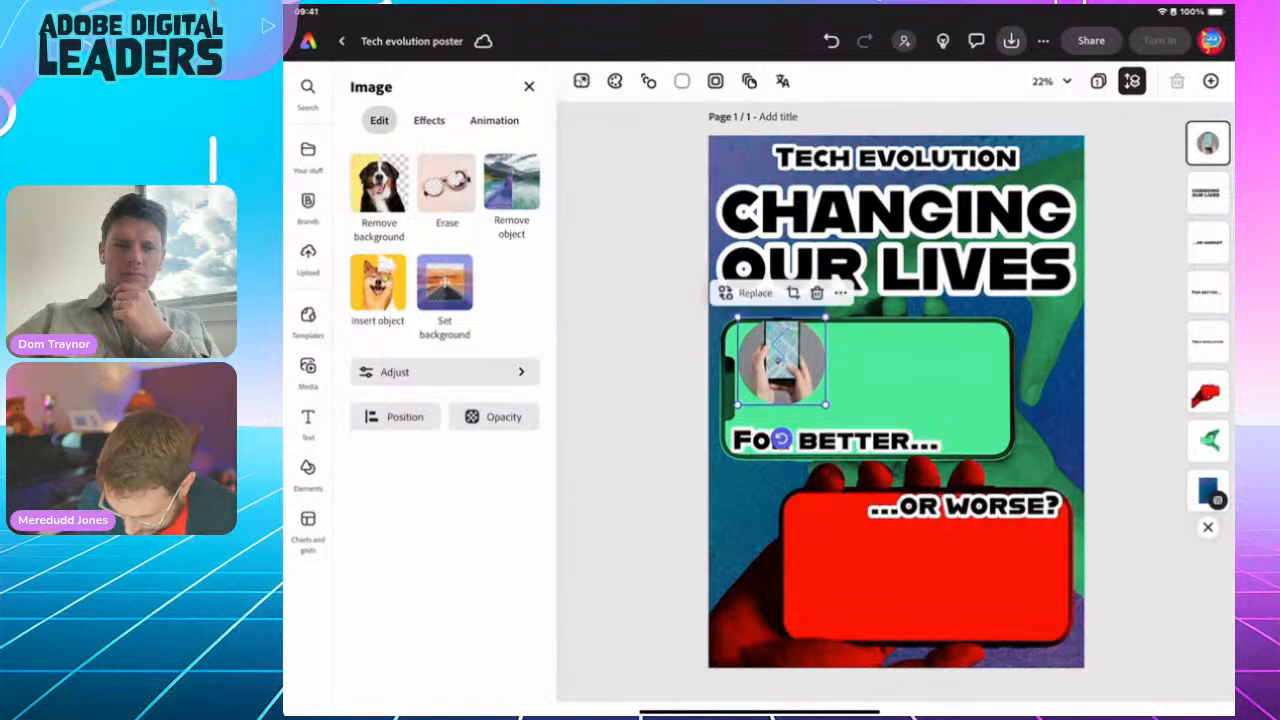
drag(825, 407, 776, 353)
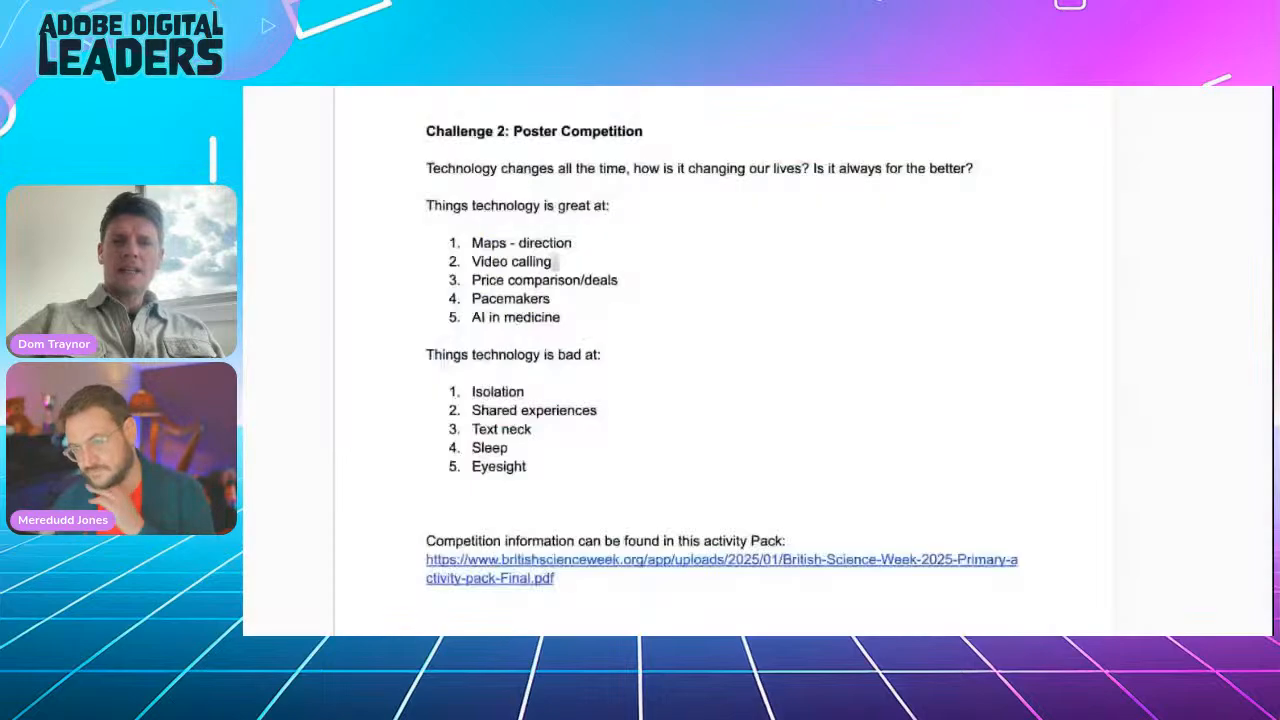
Step: Read the Challenge 2 technology pros and cons lists, then return to the BSW poster tab
click(576, 280)
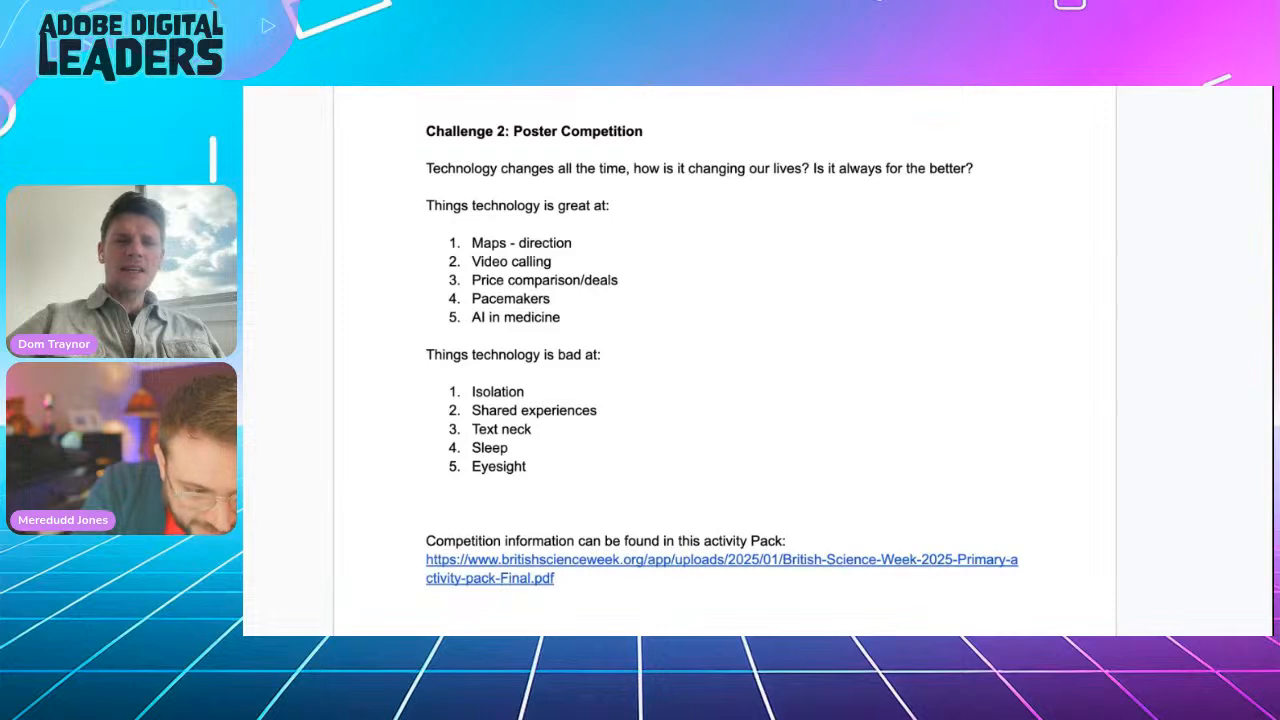
key(ctrl+Tab)
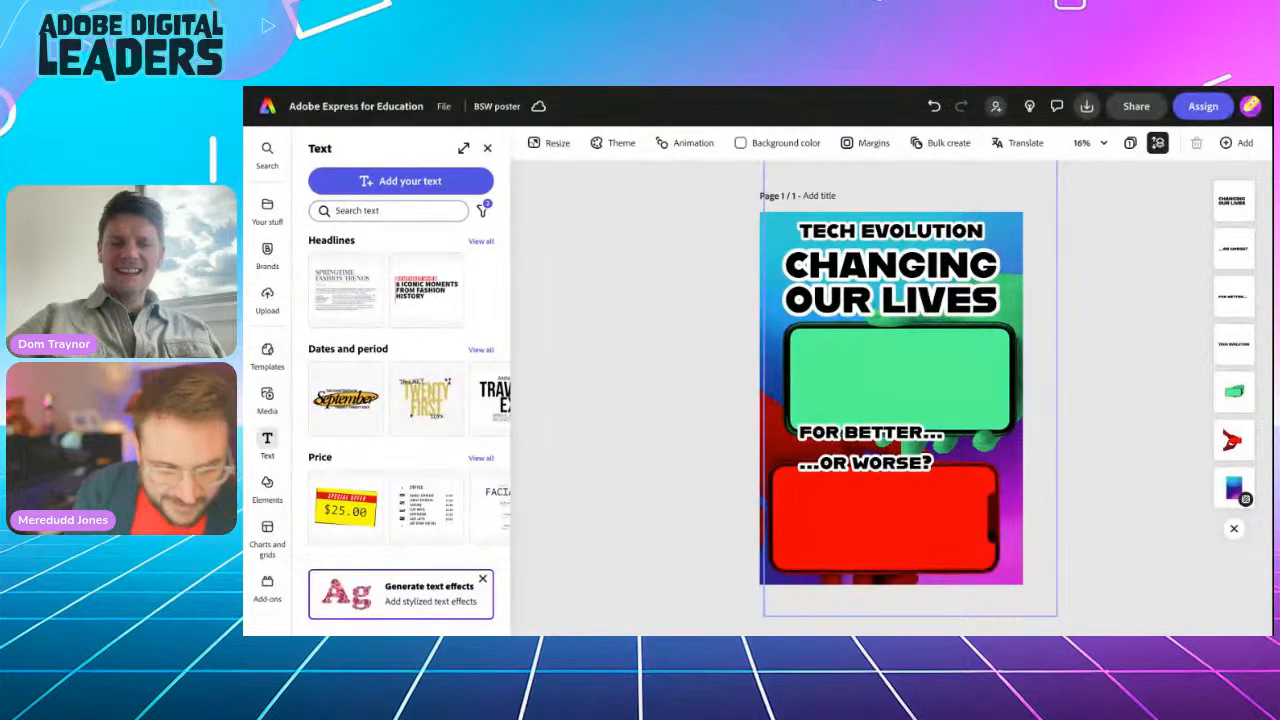
Step: Search the stock photos for 'map ap' images
click(267, 398)
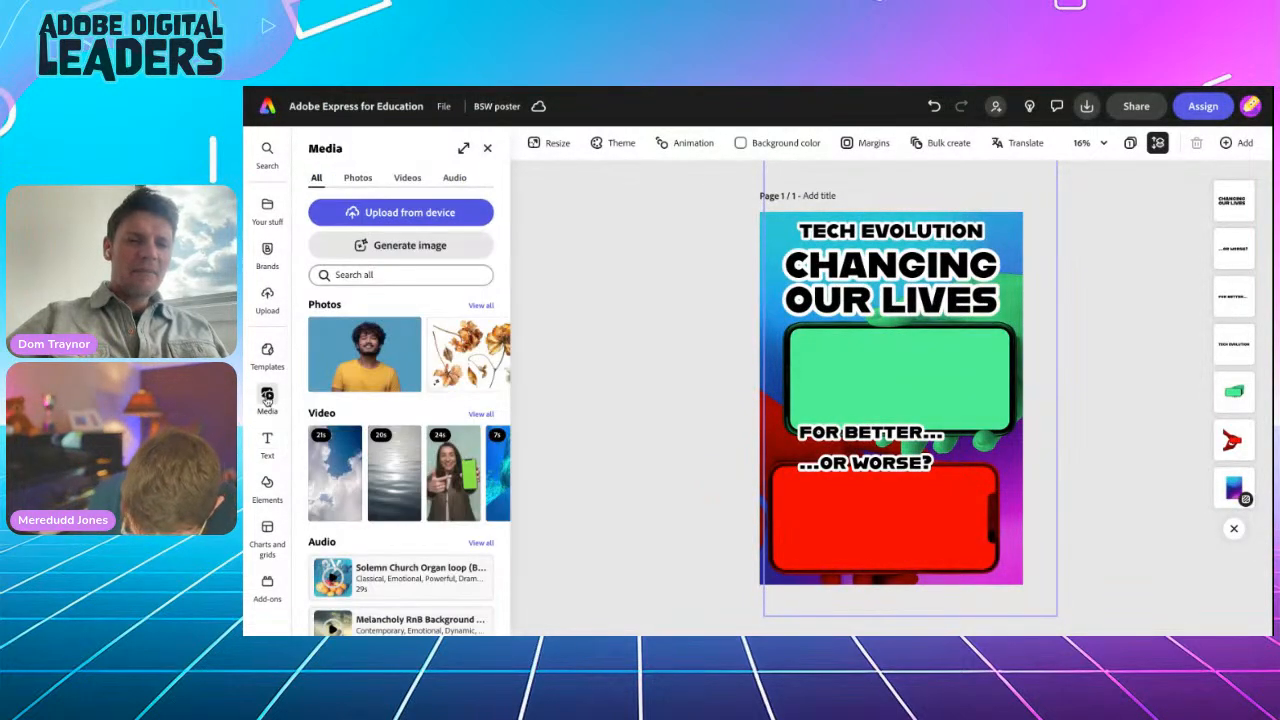
click(358, 177)
click(354, 274)
text(map app)
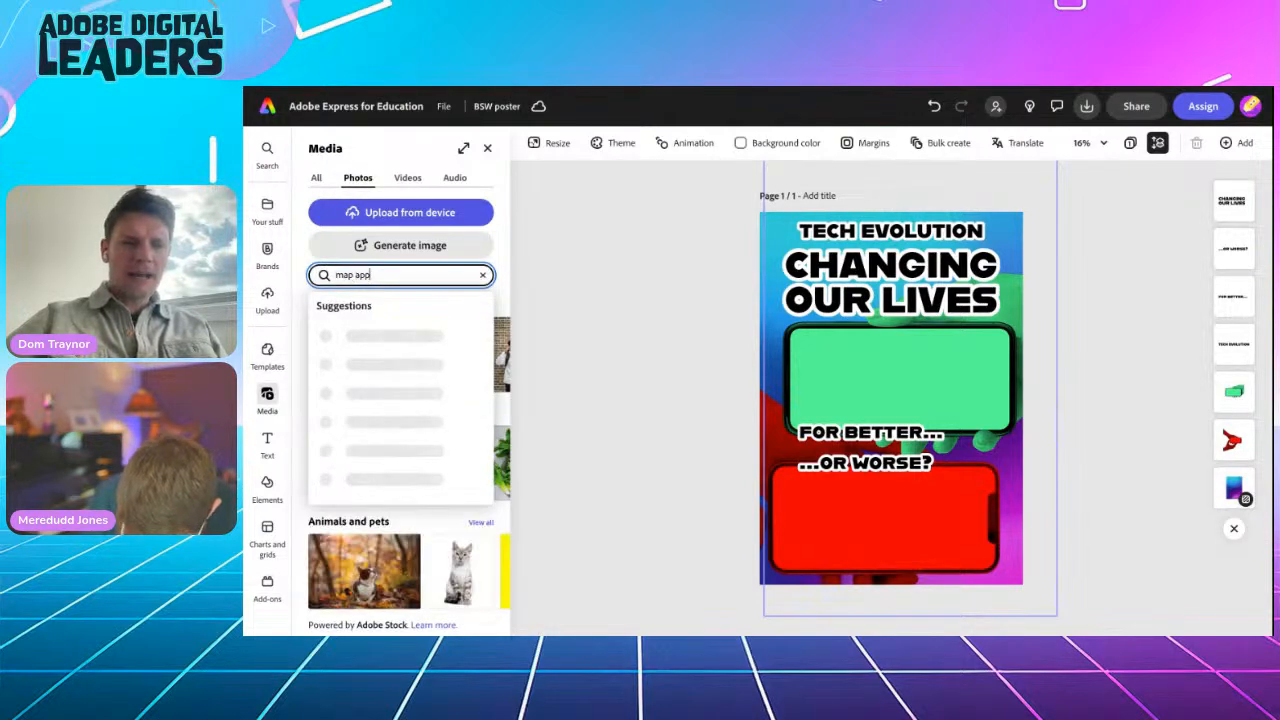
key(Return)
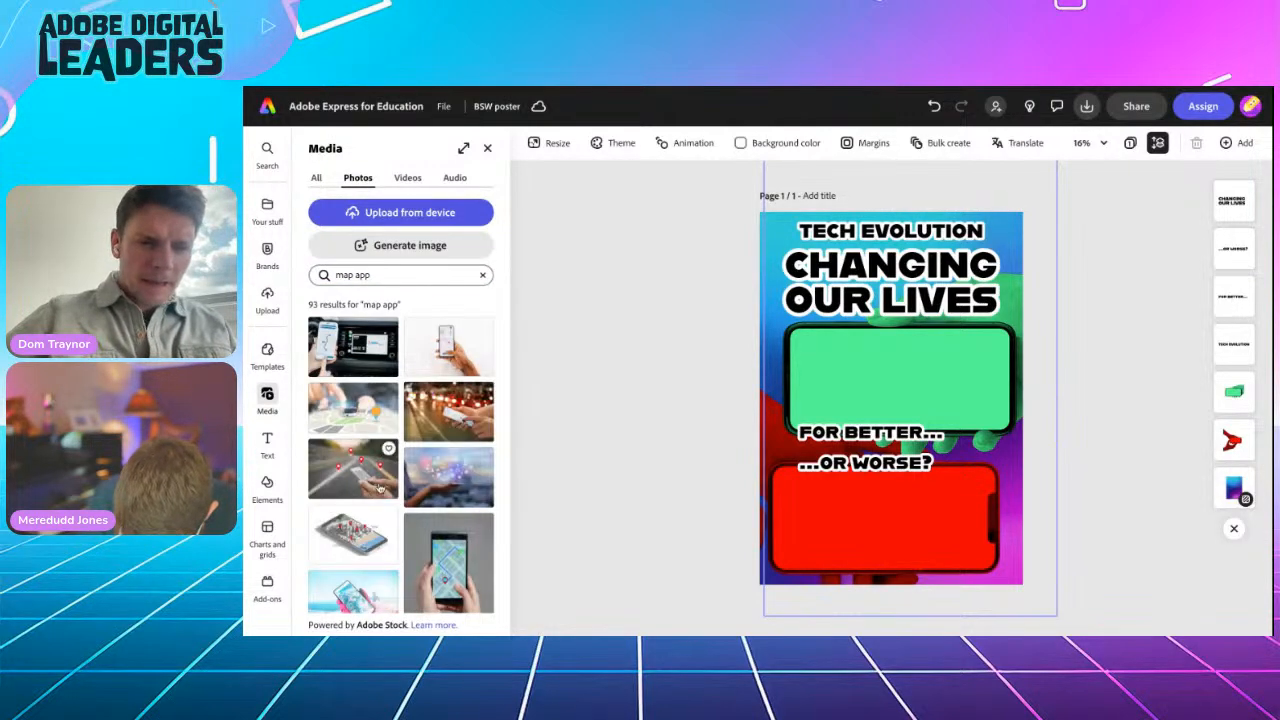
scroll(405, 550, down, 2)
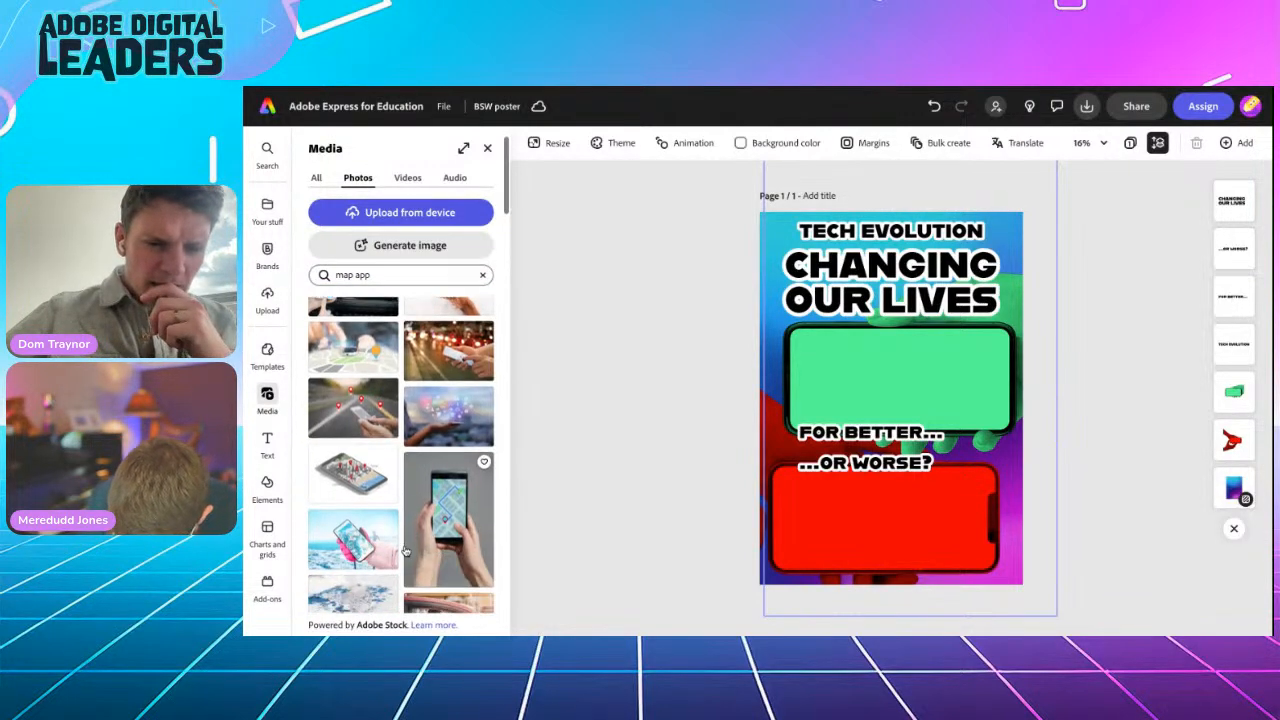
Step: Add the 3D map, snowy phone and hands-holding-phone map photos, selecting the map-phone photo
click(357, 485)
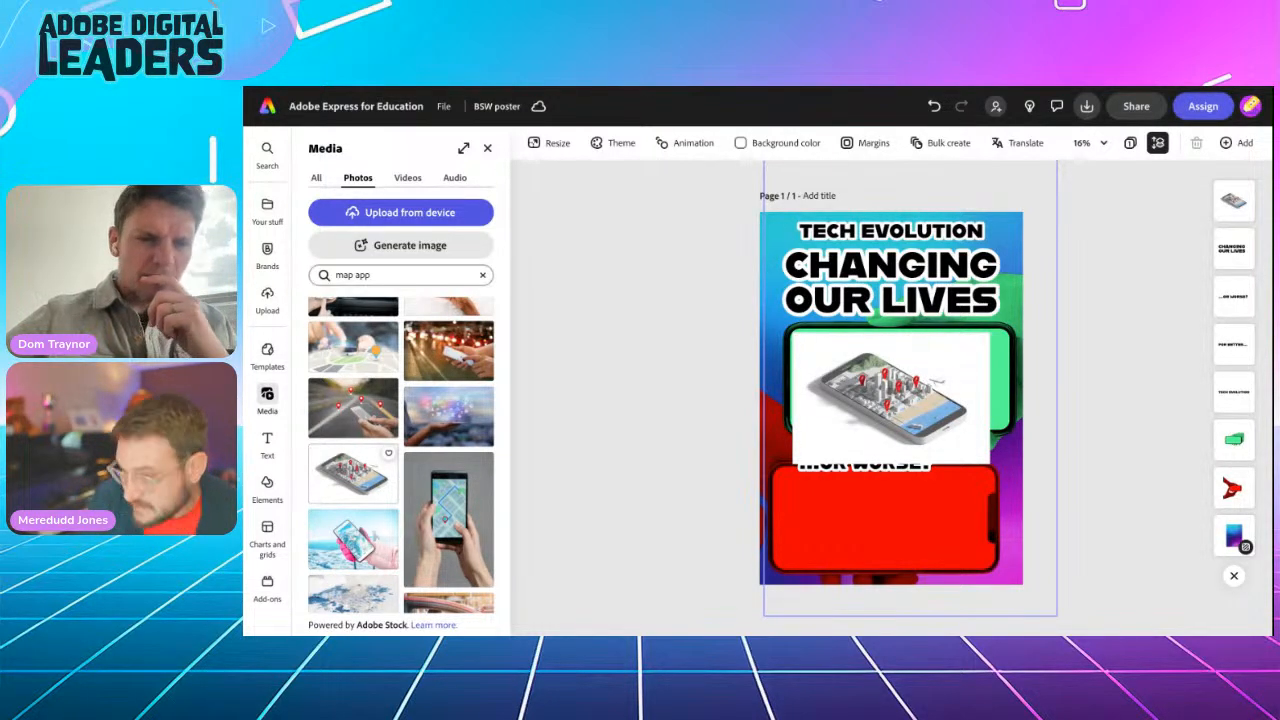
click(462, 518)
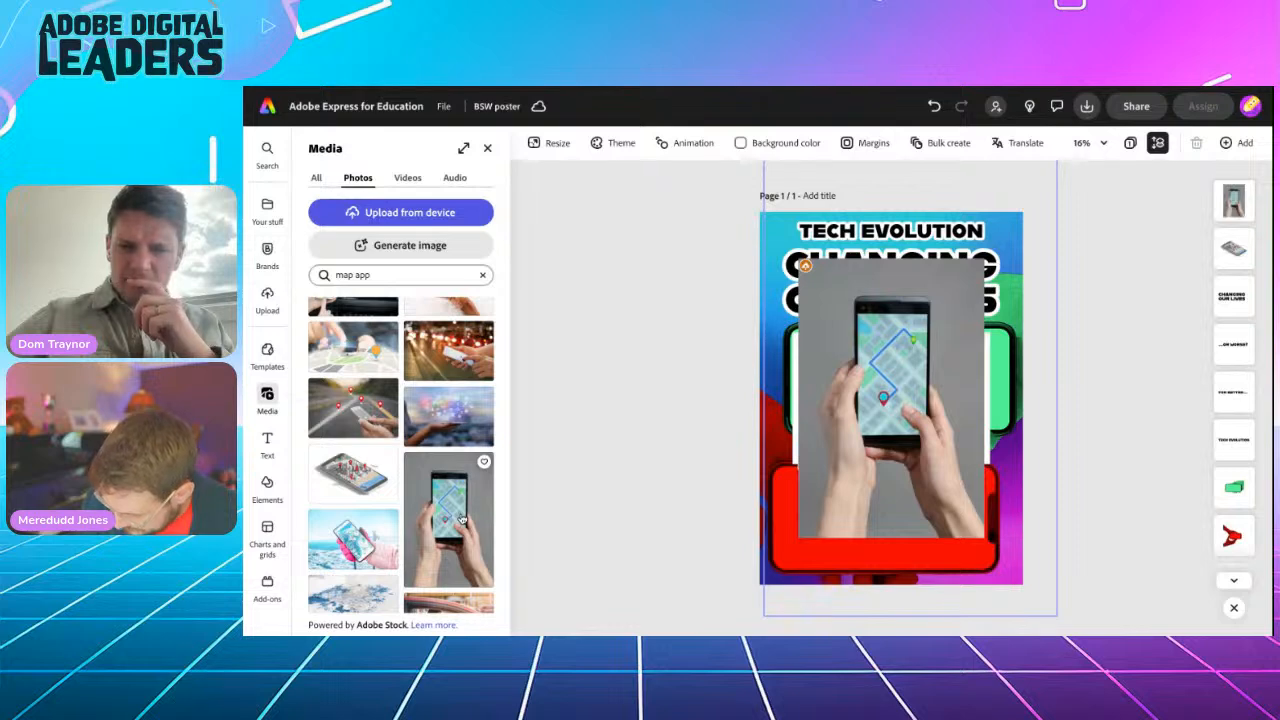
click(350, 550)
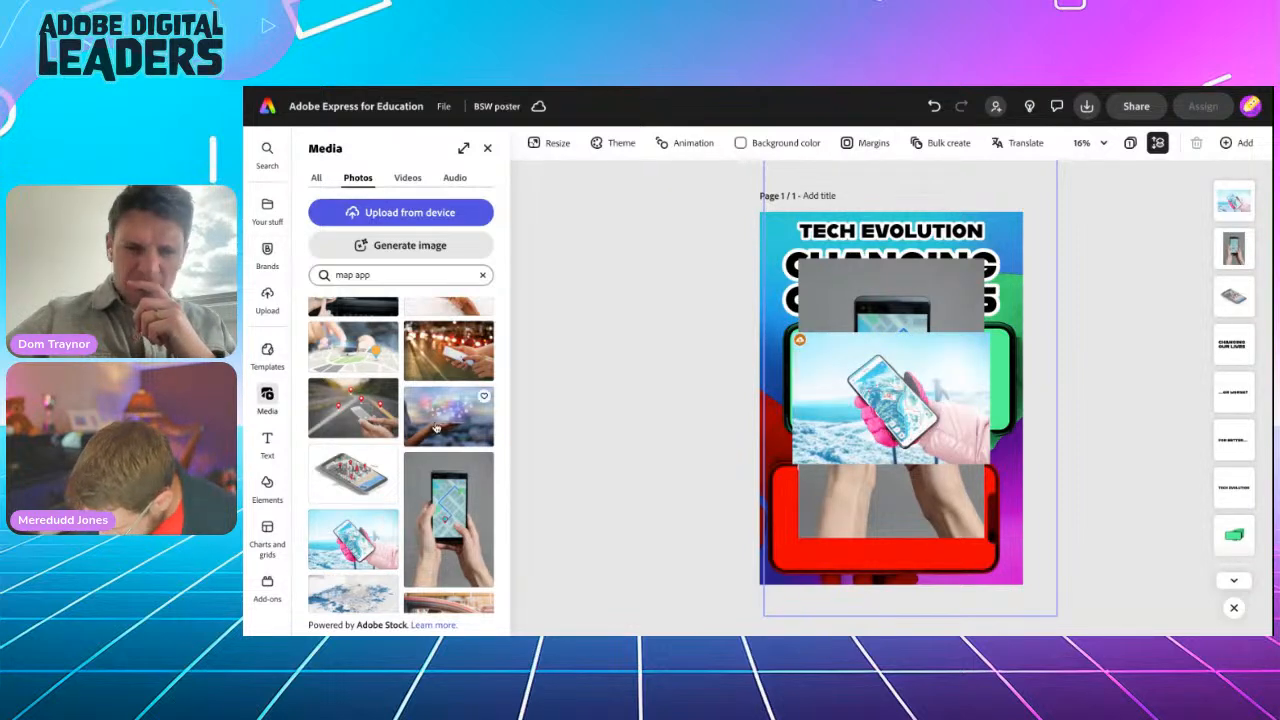
click(444, 501)
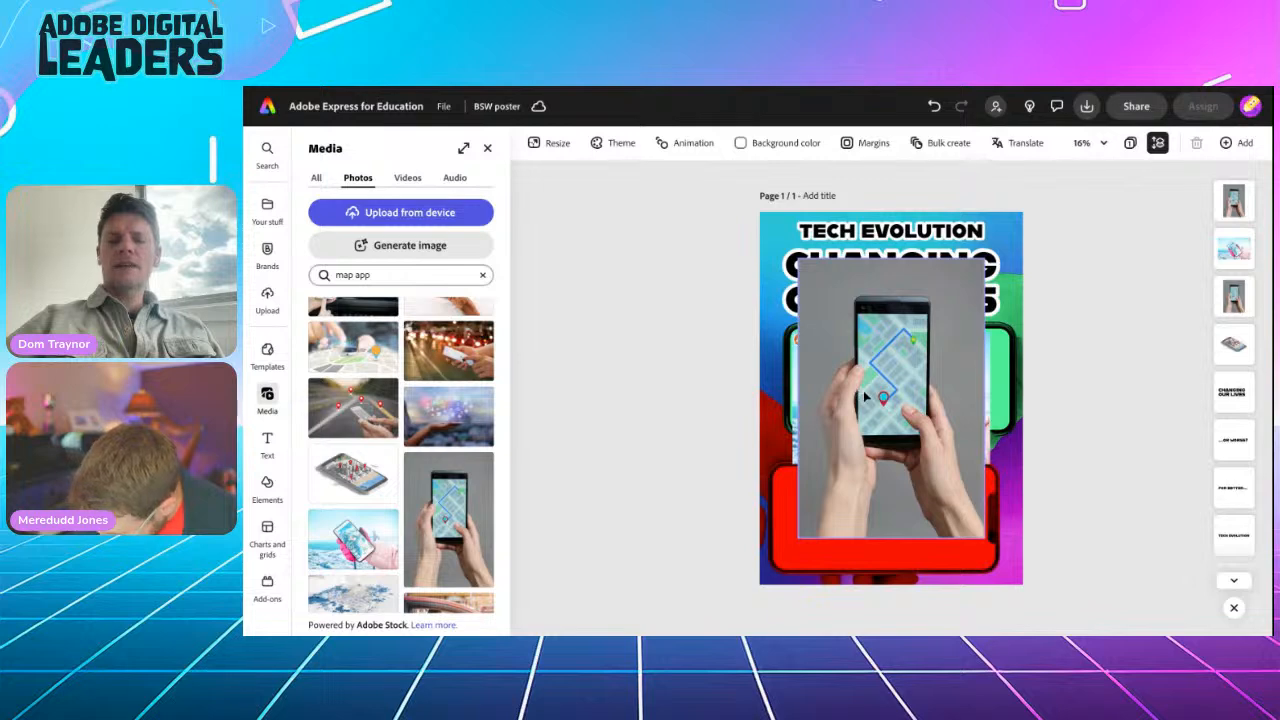
click(863, 390)
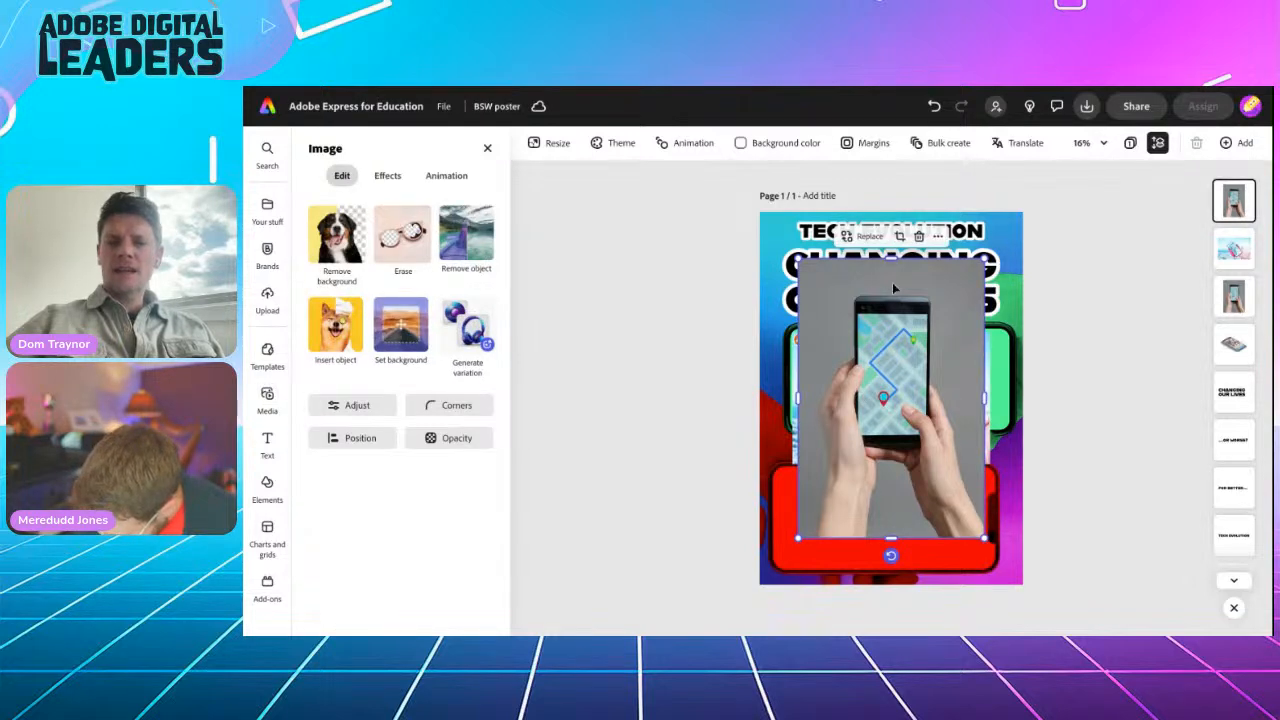
Step: Crop the map-phone photo into a circle, repositioning it inside the crop
scroll(892, 282, up, 5)
scroll(894, 288, up, 1)
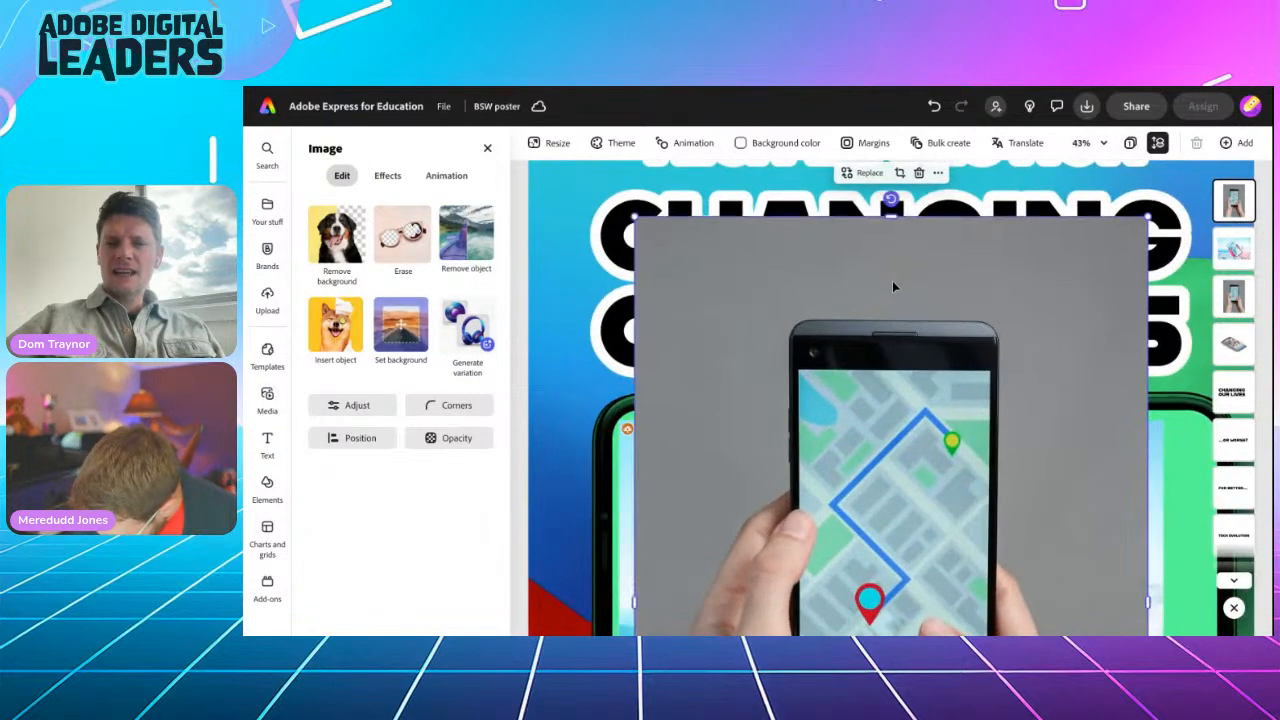
click(900, 174)
scroll(877, 373, down, 6)
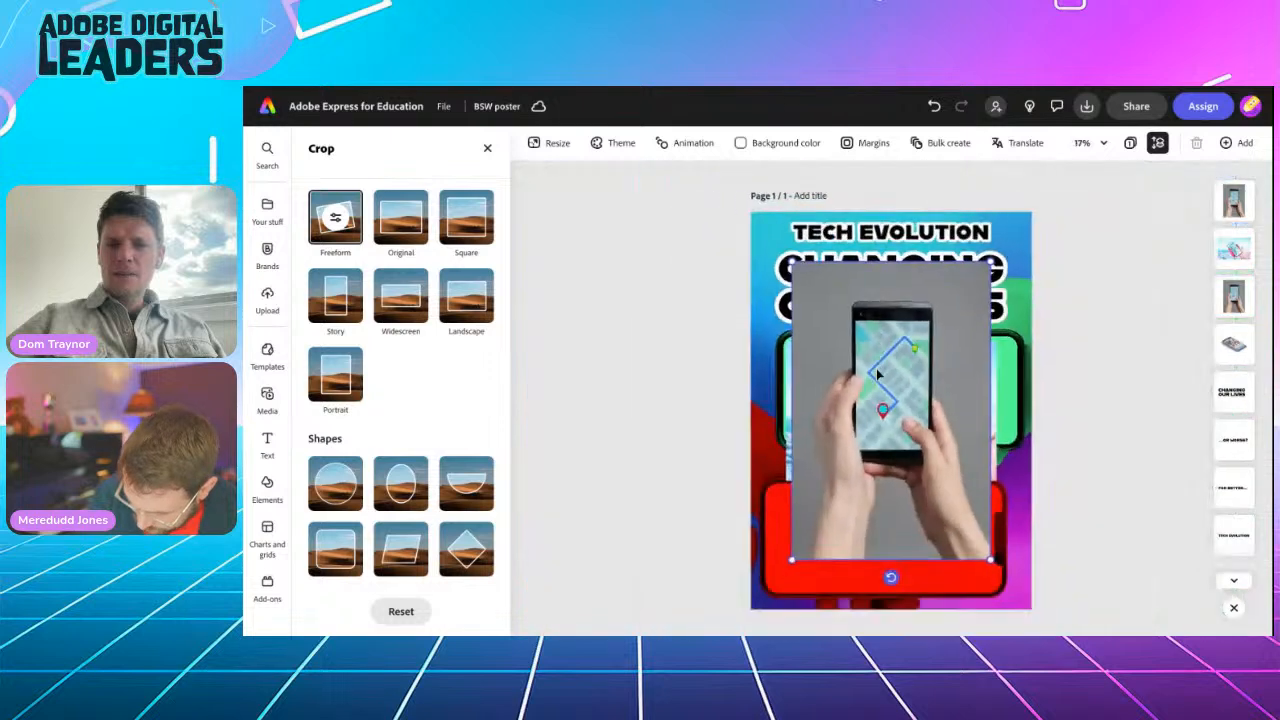
click(333, 485)
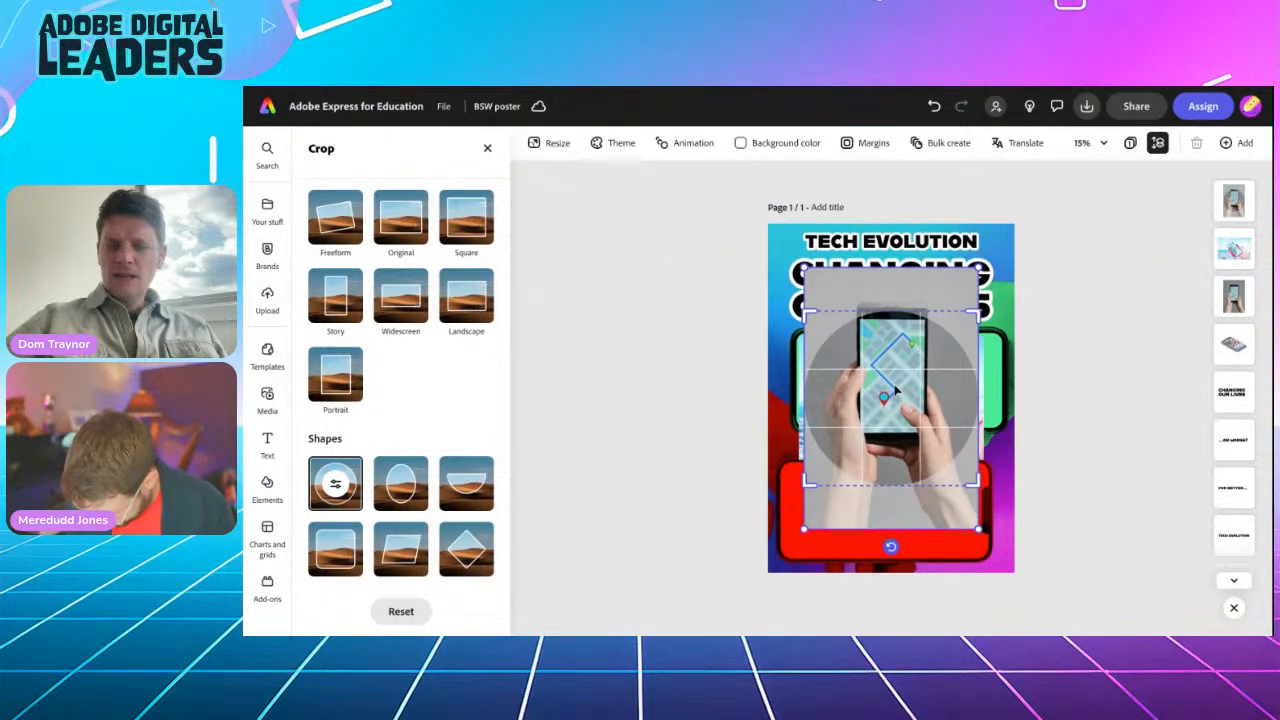
drag(897, 392, 892, 406)
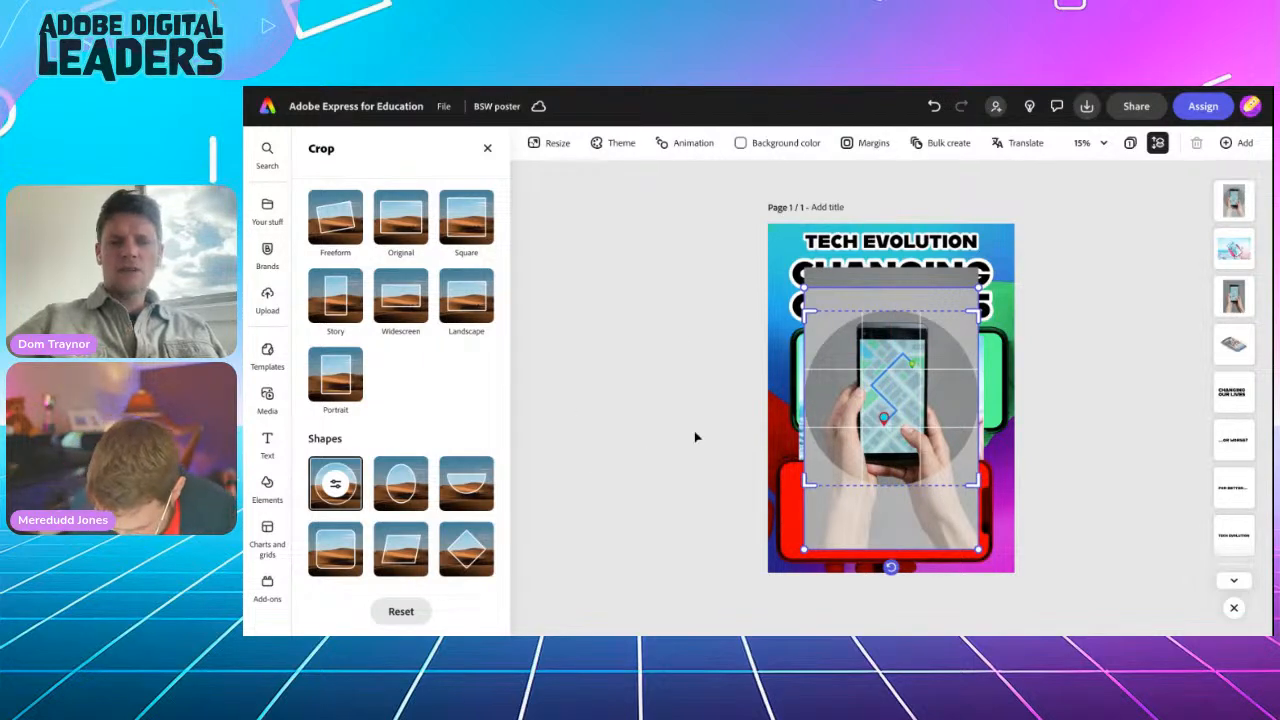
click(637, 342)
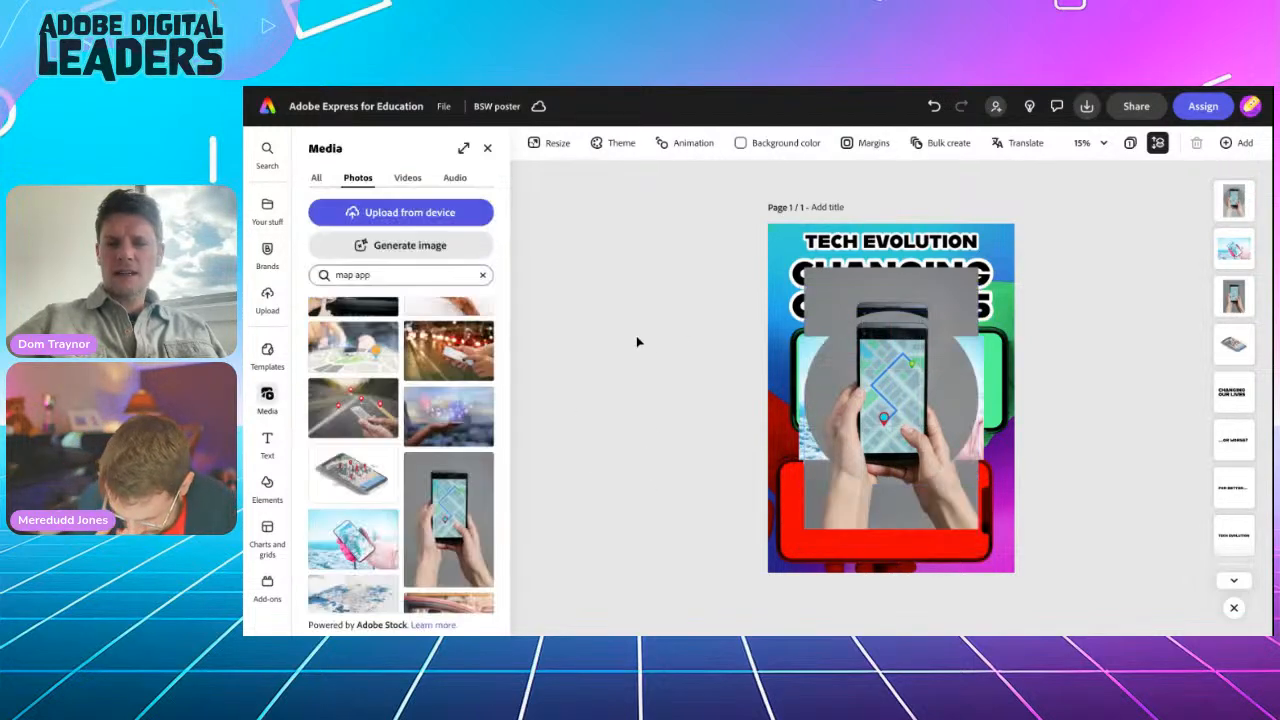
Step: Delete the three extra photos stacked behind the circular map photo
click(855, 400)
drag(853, 365, 912, 438)
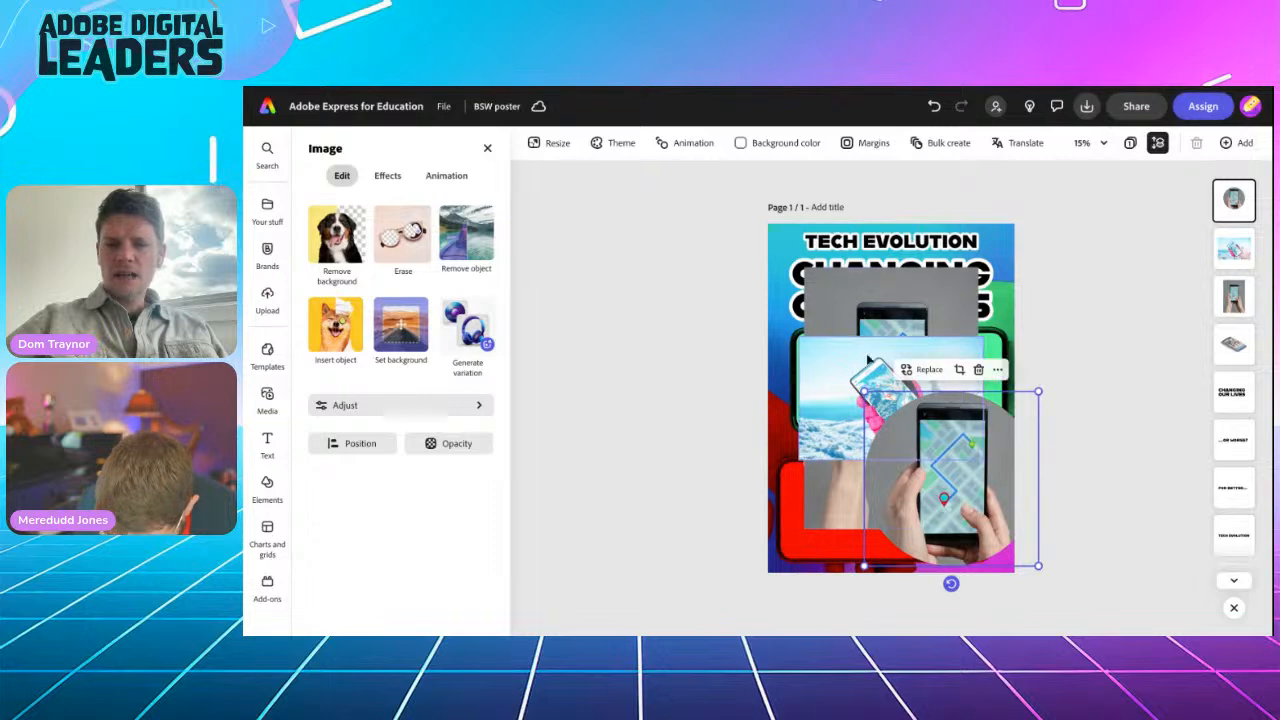
click(863, 369)
key(Delete)
click(859, 375)
key(Delete)
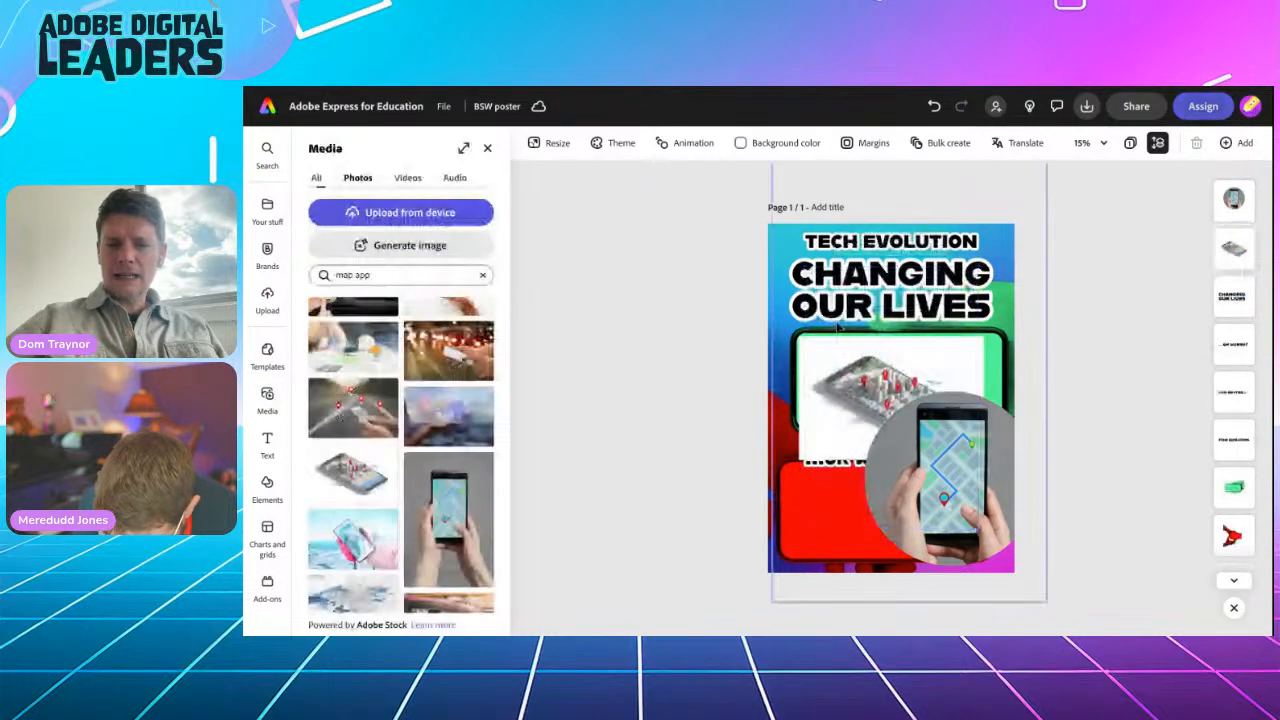
click(856, 364)
key(Delete)
Step: Shrink the circle into the green screen's top-left corner and deselect it
drag(940, 470, 891, 411)
drag(978, 508, 844, 370)
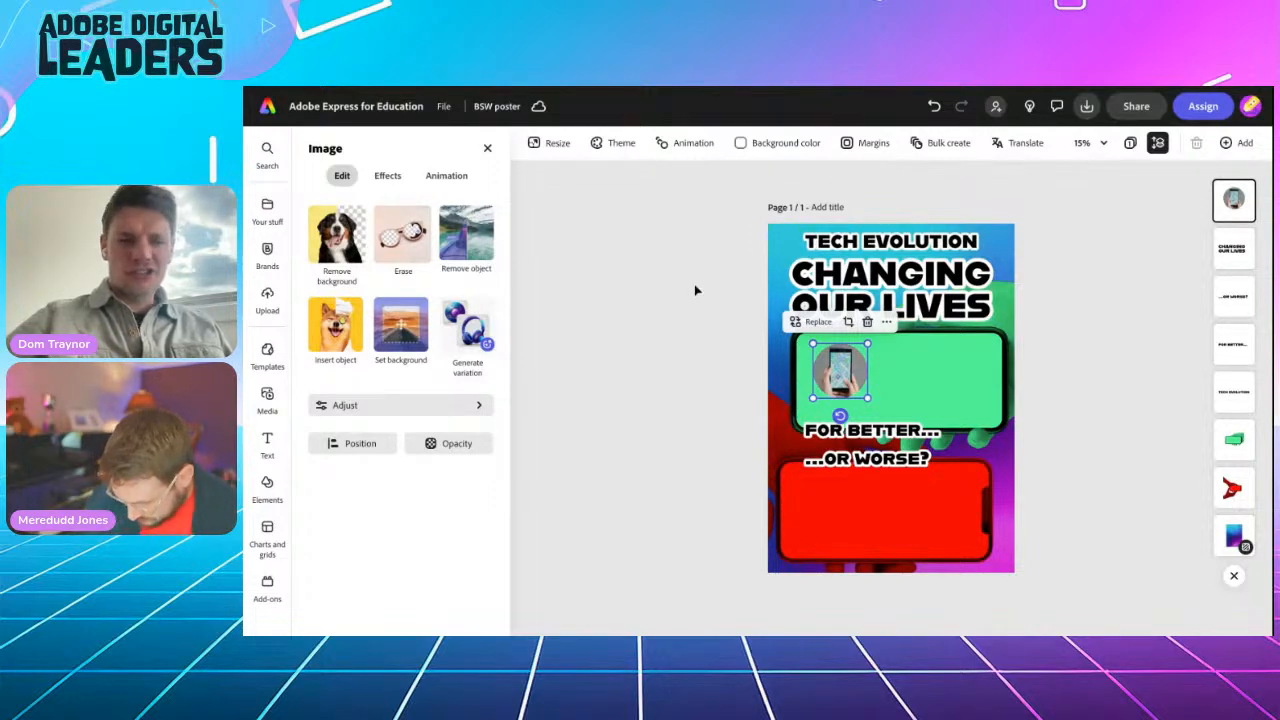
click(669, 309)
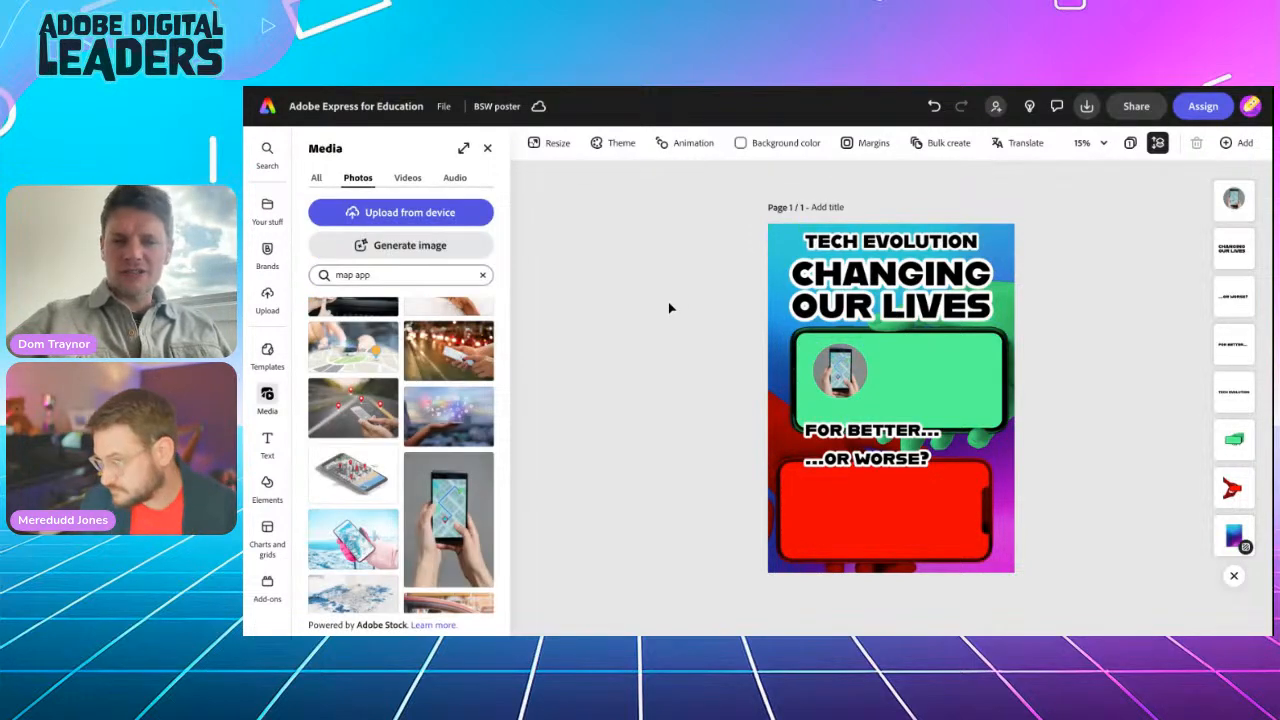
Step: Search the stock photos for 'price'
click(358, 276)
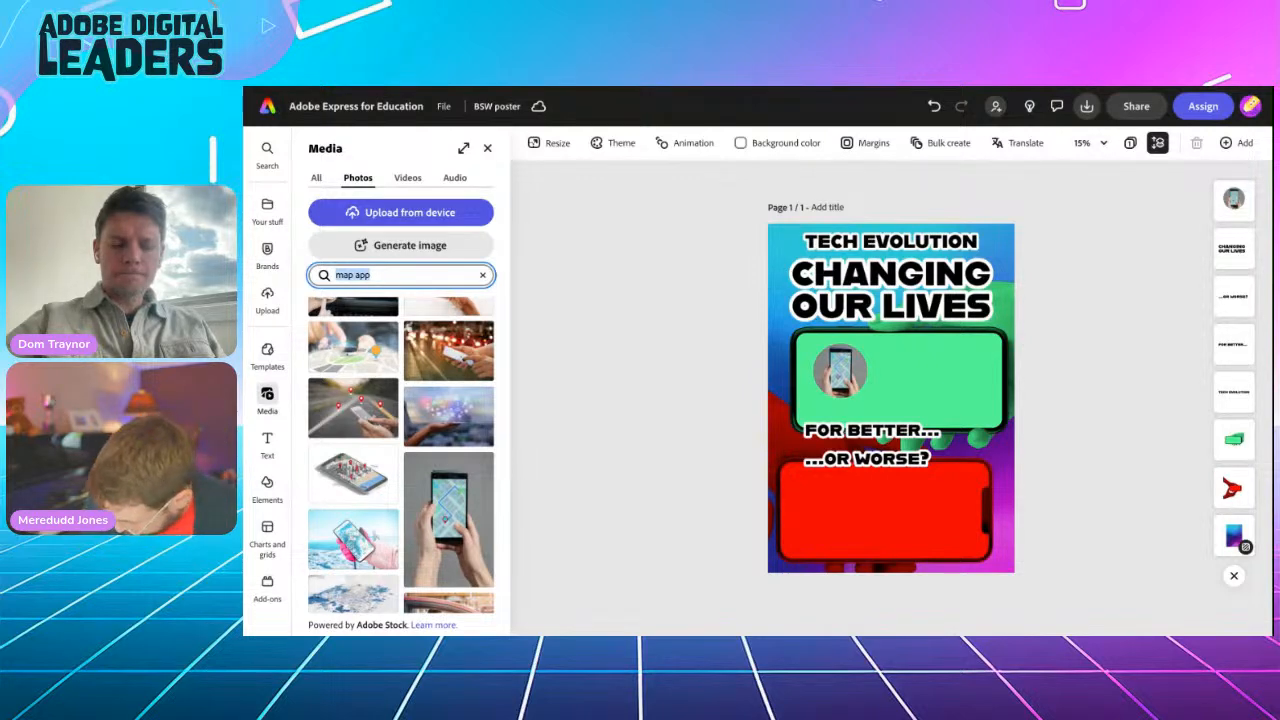
text(price)
key(Return)
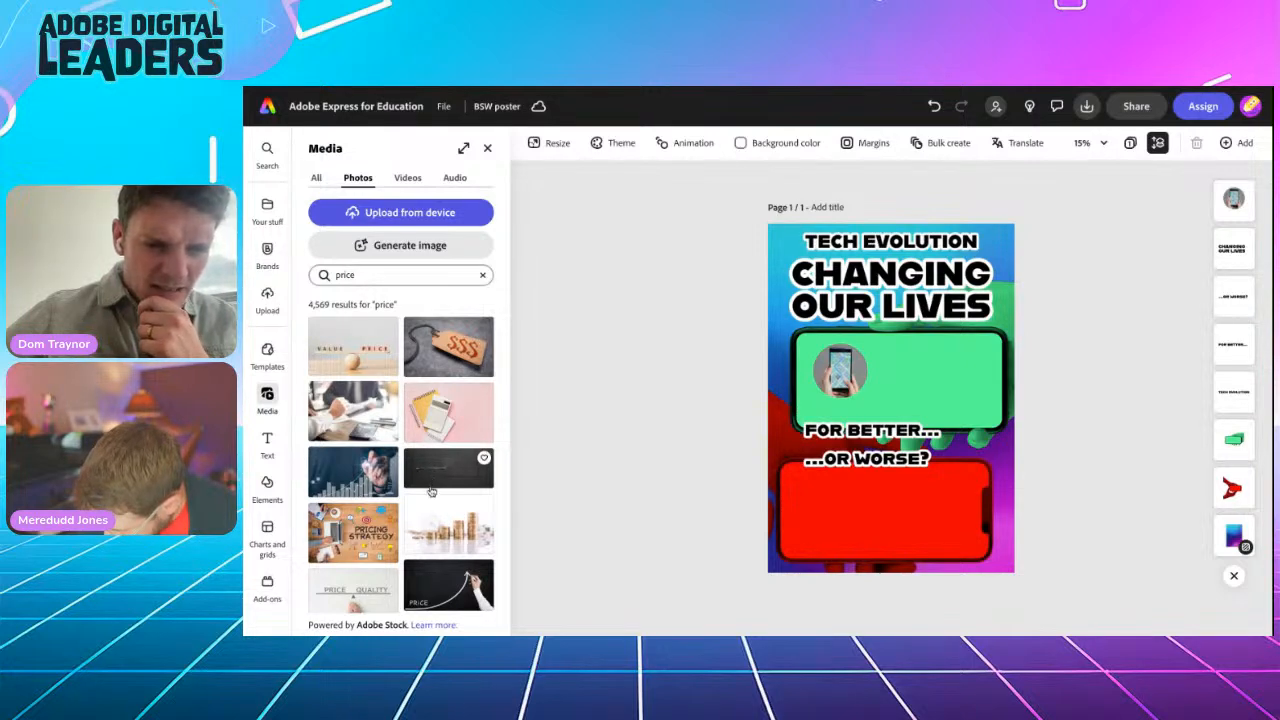
scroll(435, 508, down, 5)
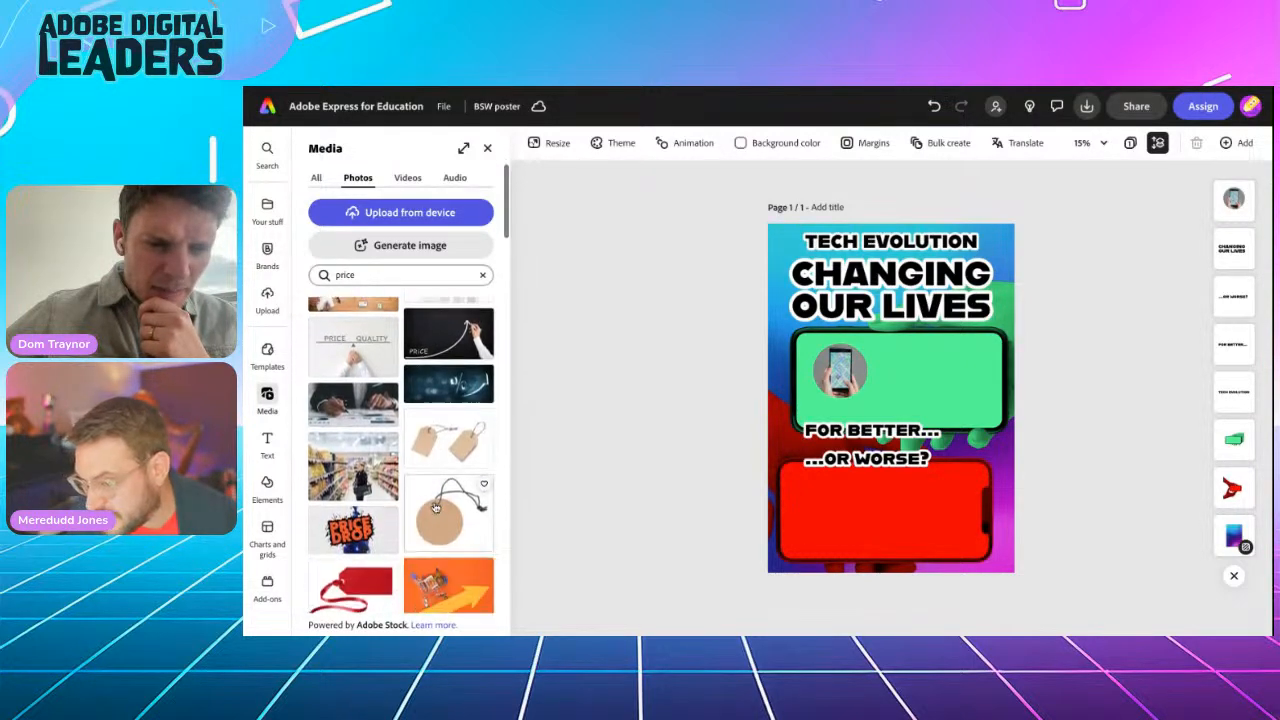
scroll(400, 480, down, 1)
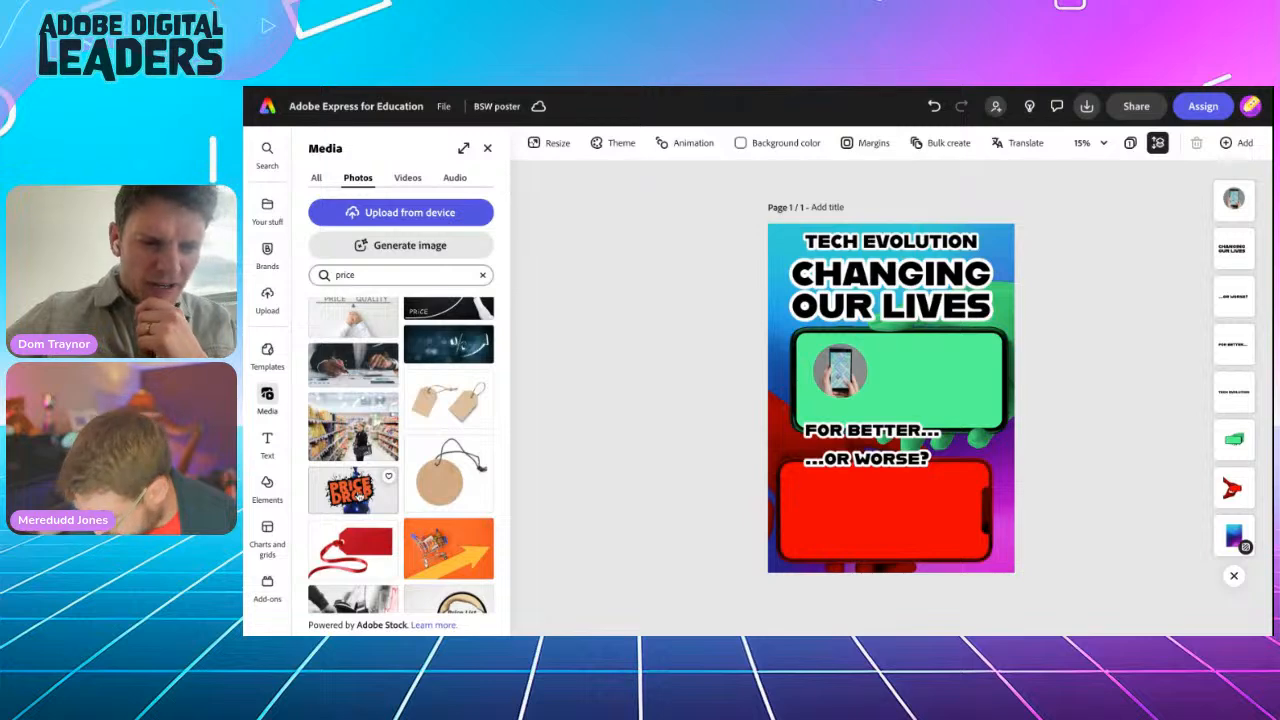
Step: Add the orange shopping-cart photo over the green screen and delete the extra PRICE DROP photo
click(359, 497)
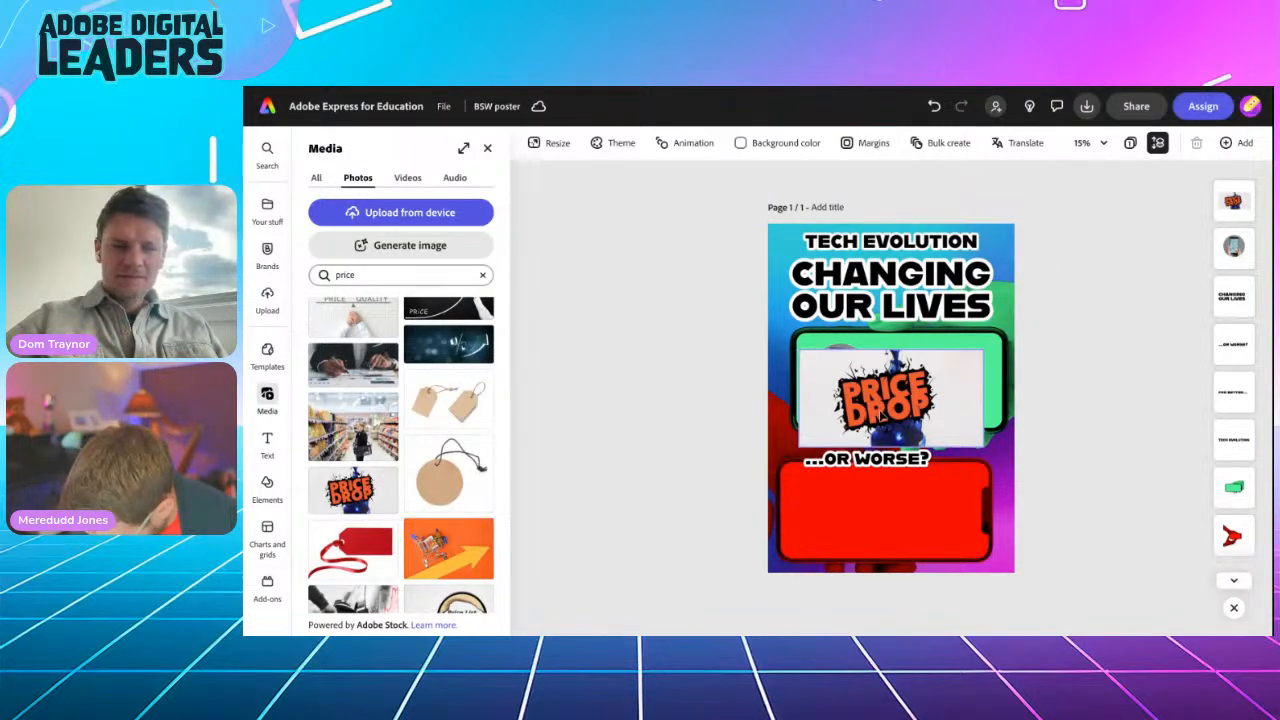
click(465, 548)
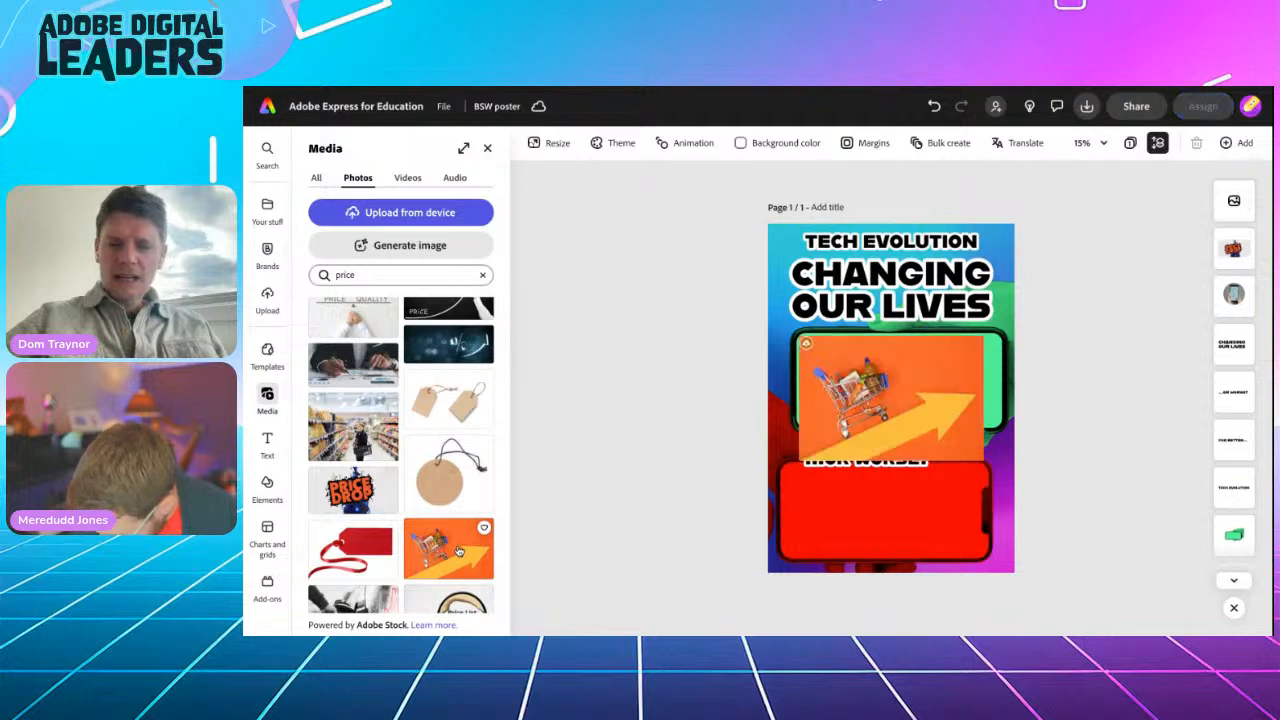
drag(857, 400, 889, 374)
click(864, 397)
key(Delete)
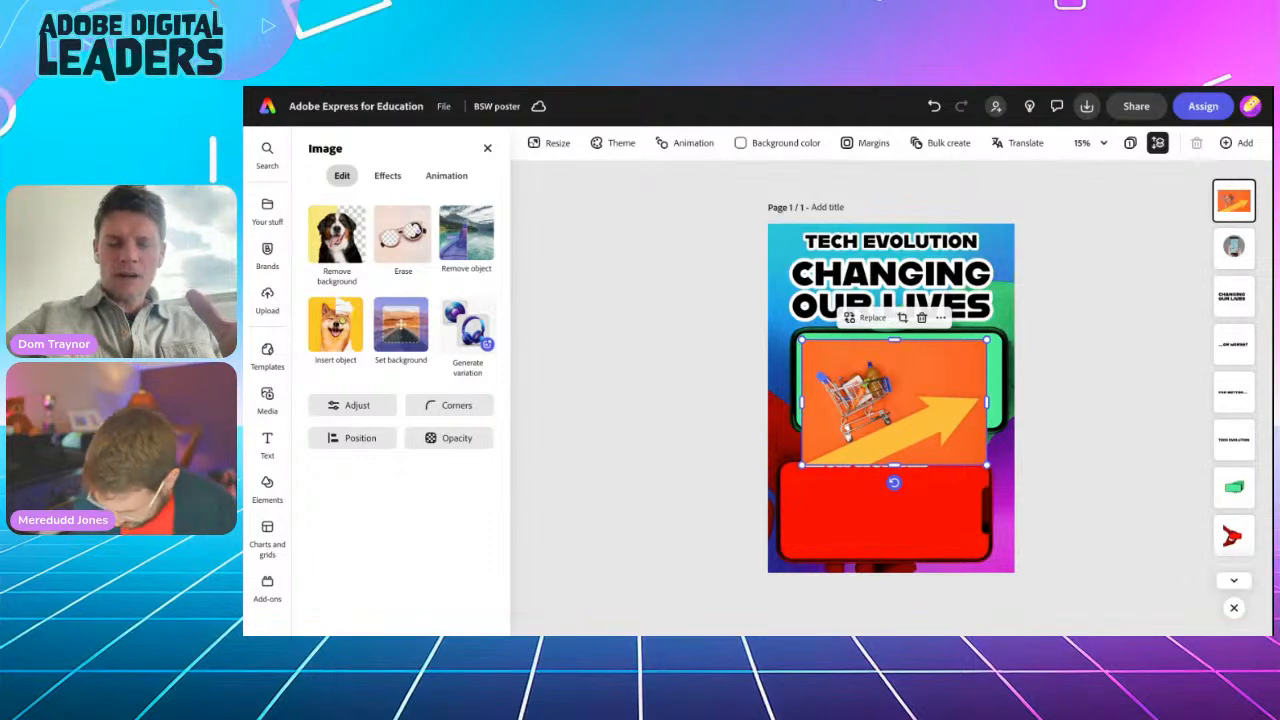
Step: Replace the shopping-cart photo with the PRICE DROP stock photo
click(869, 318)
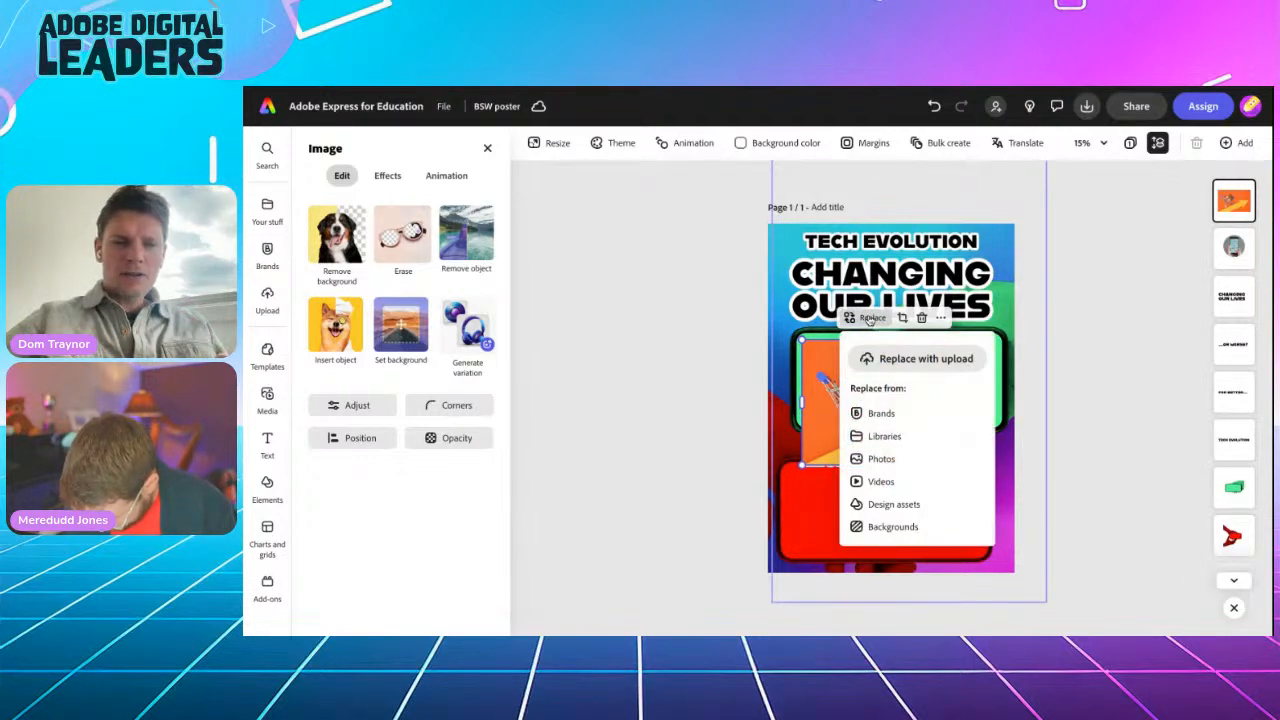
click(880, 459)
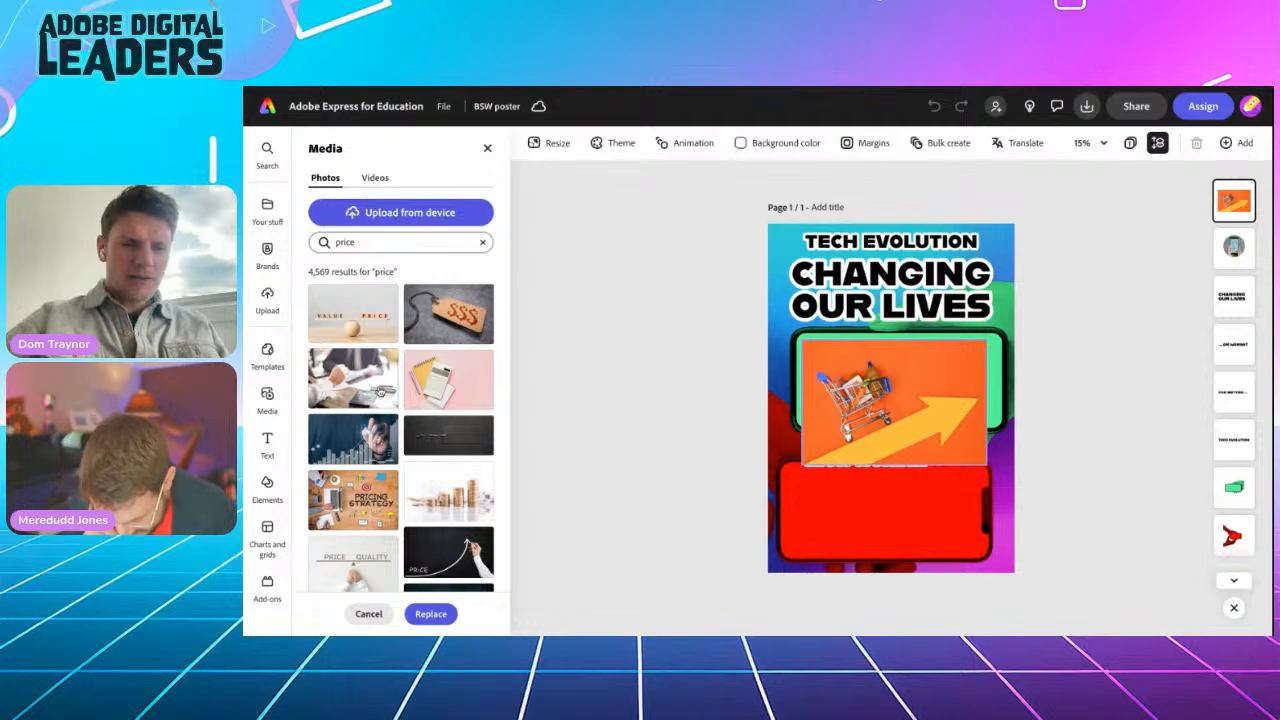
scroll(427, 468, down, 5)
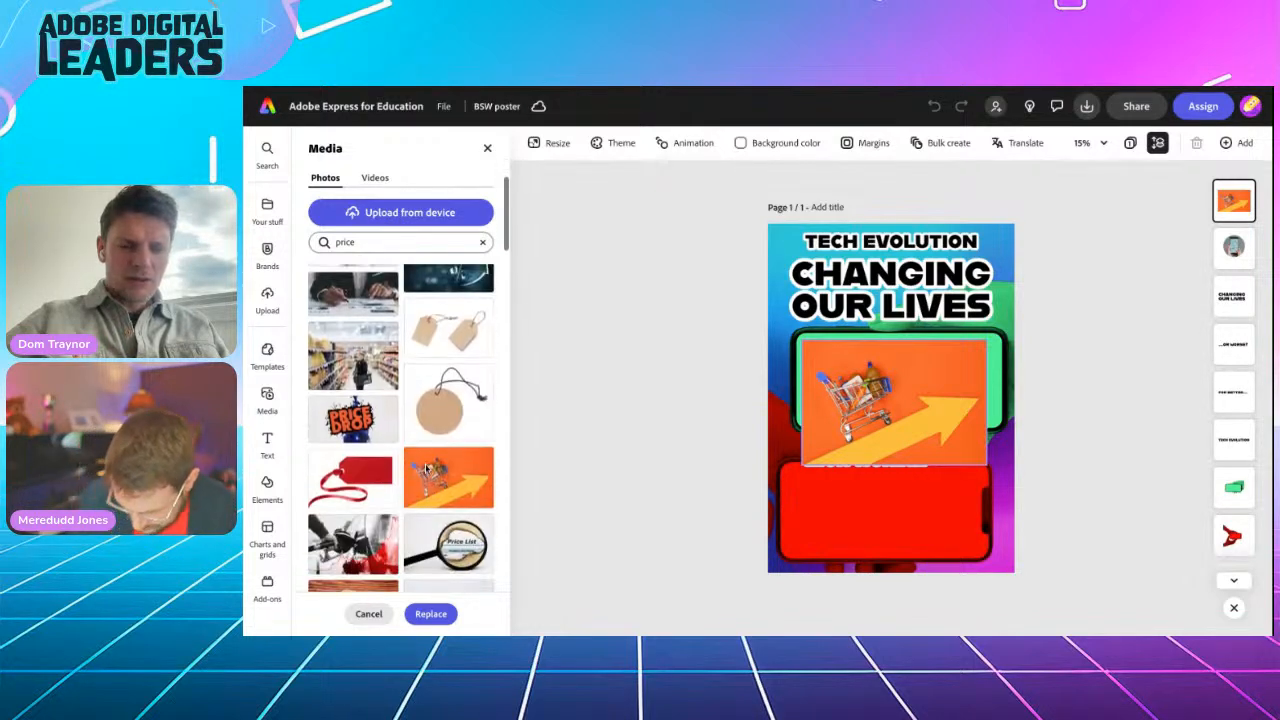
click(355, 370)
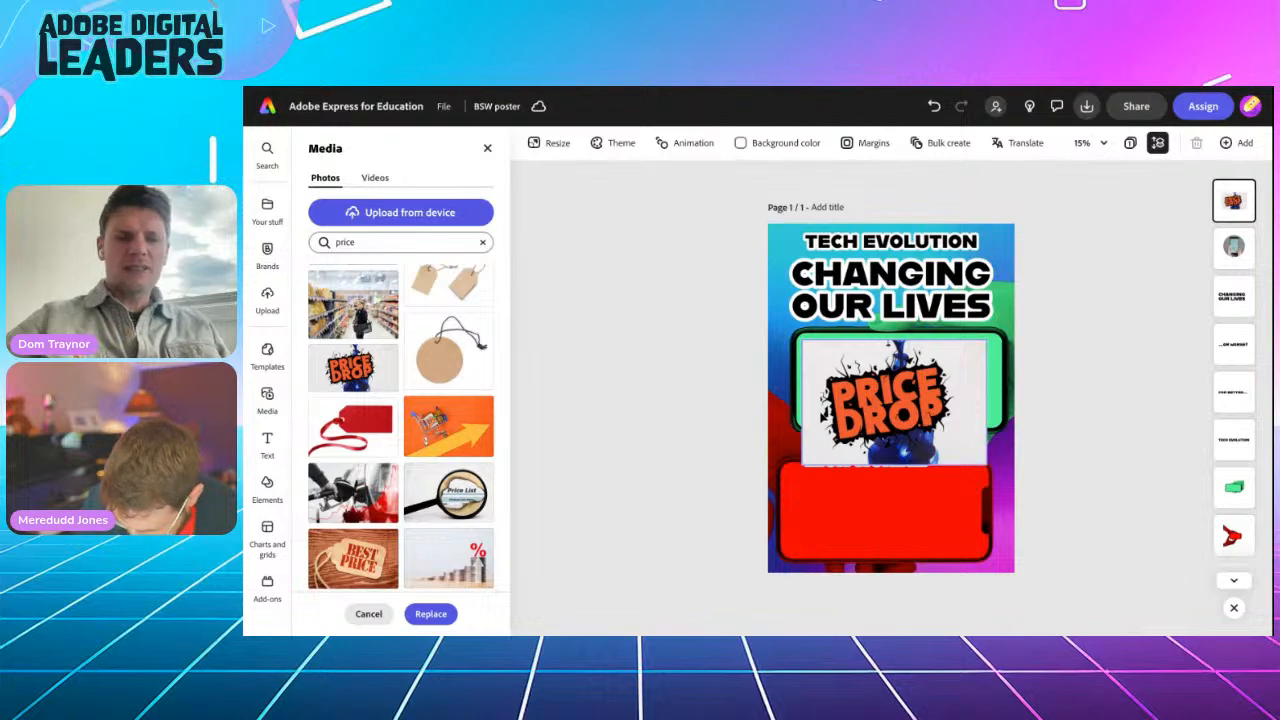
click(430, 614)
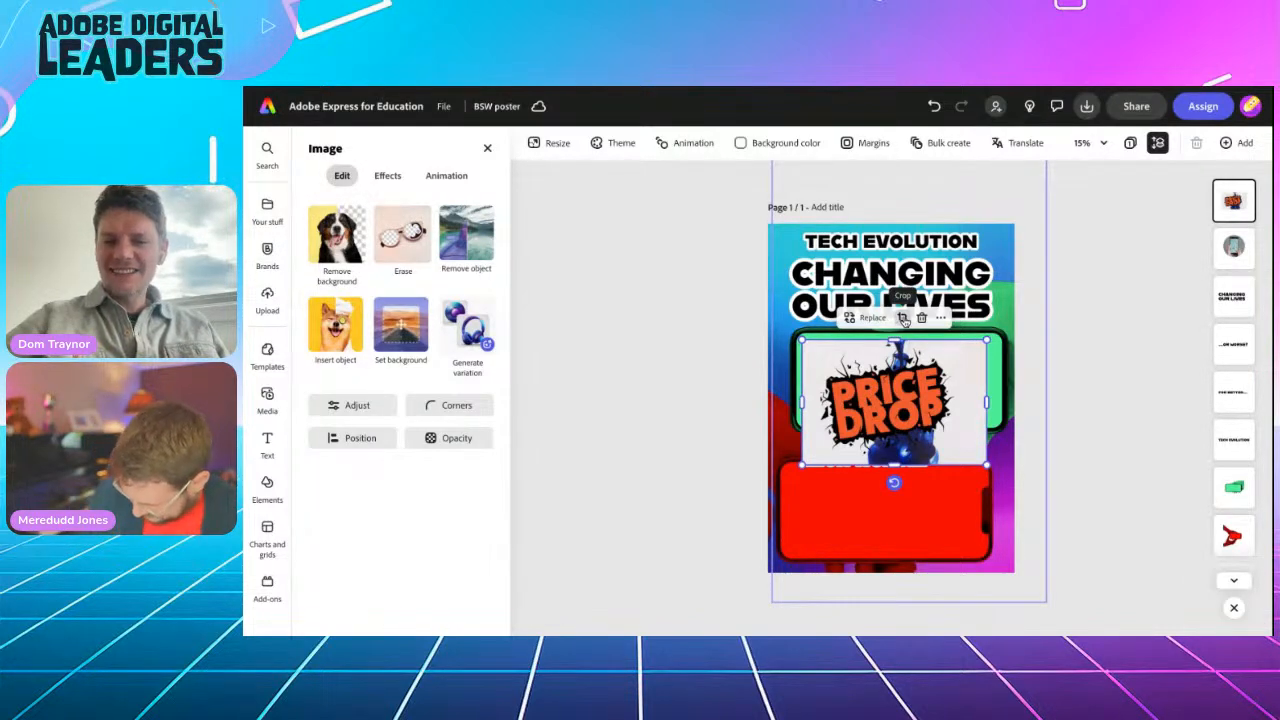
Step: Crop the PRICE DROP photo to a centred circle and shrink it into the green screen's top-right corner
click(903, 318)
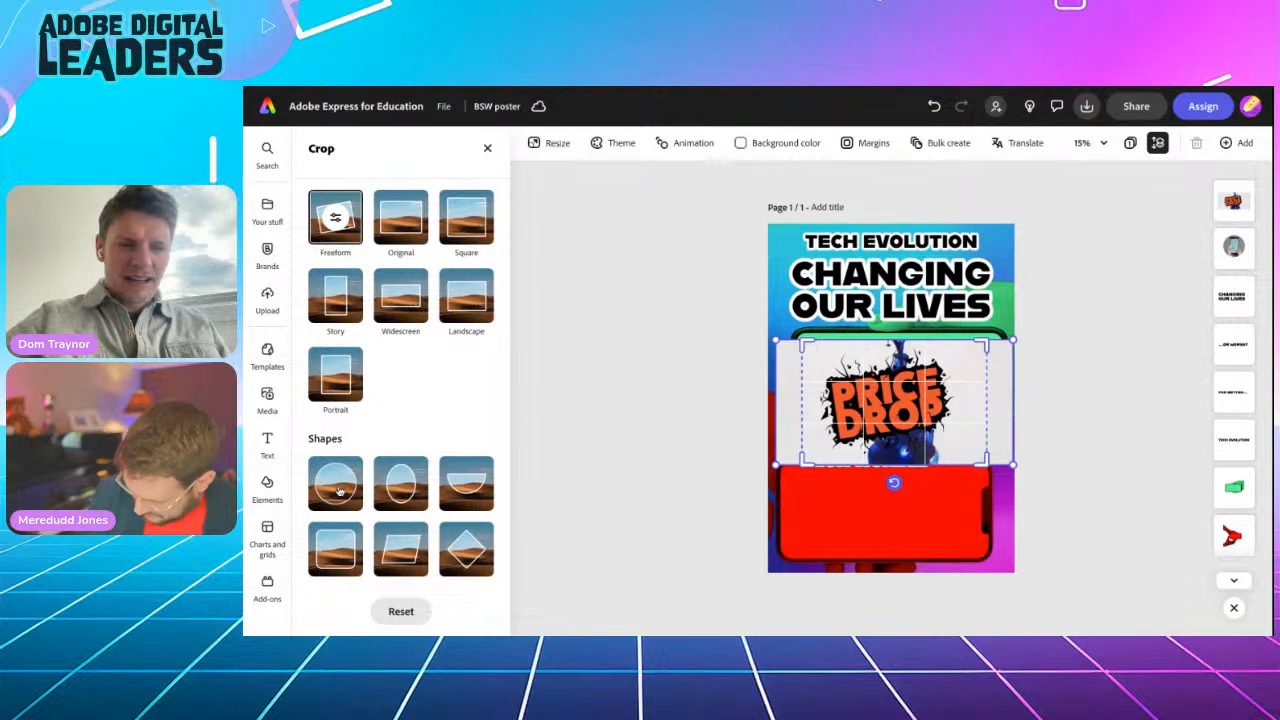
click(338, 484)
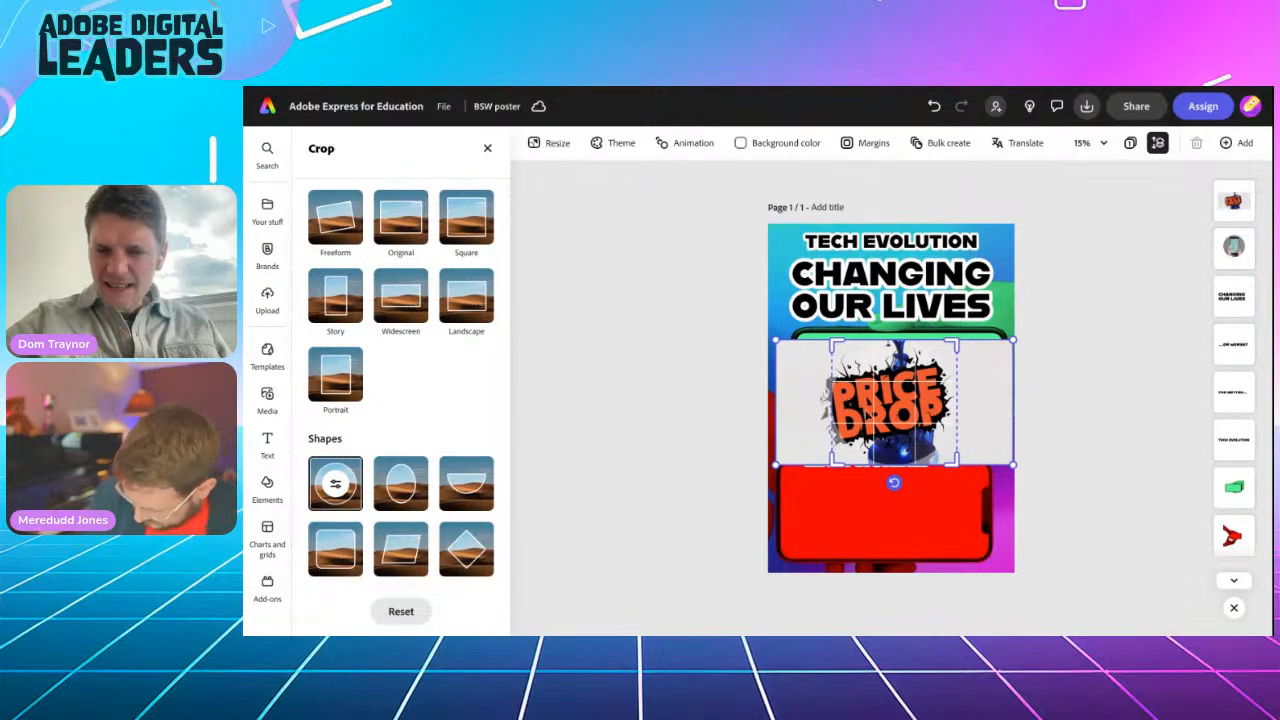
drag(866, 414, 873, 408)
click(1078, 412)
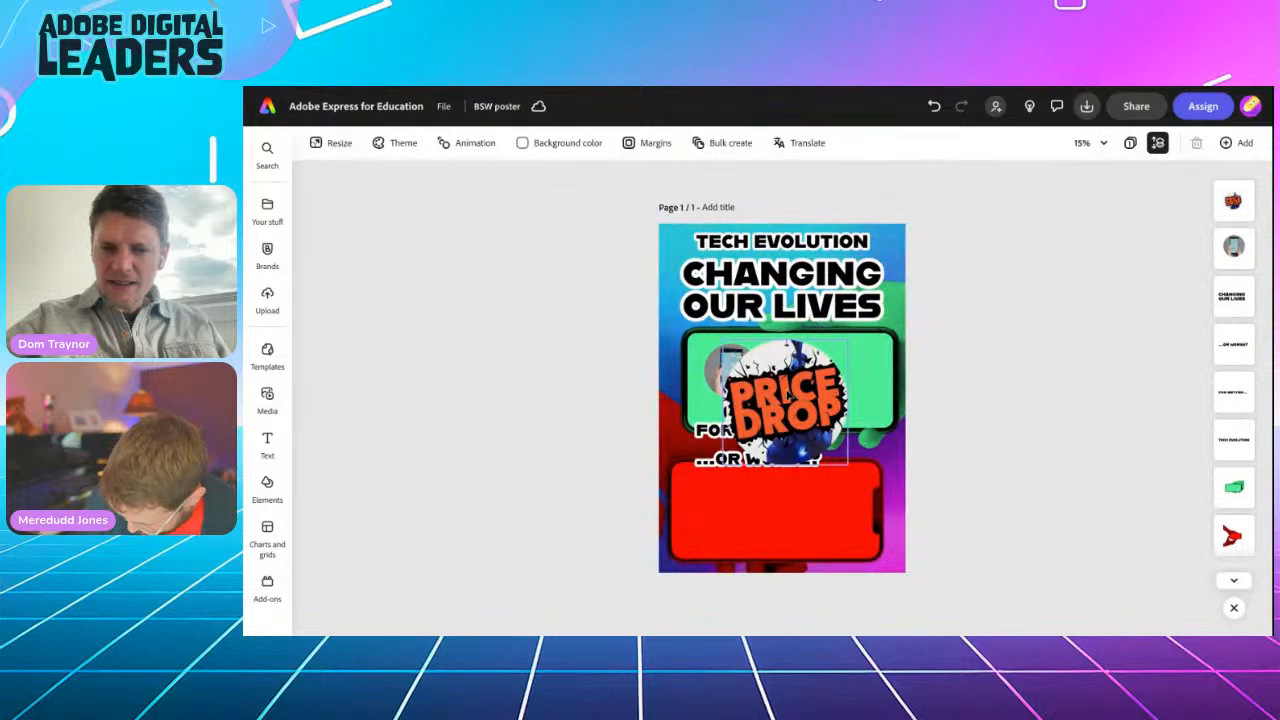
click(835, 445)
drag(830, 465, 964, 402)
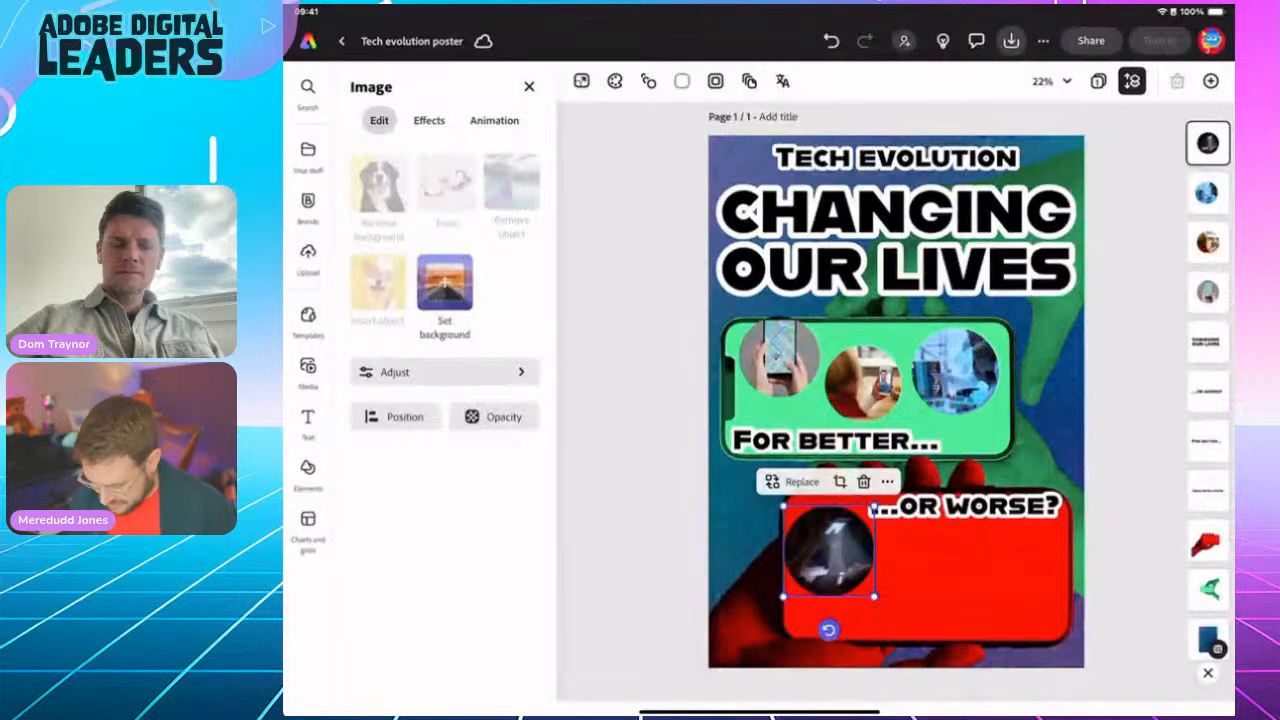
Step: Zoom in and out around the canvas to inspect the four circular photos
scroll(862, 372, up, 5)
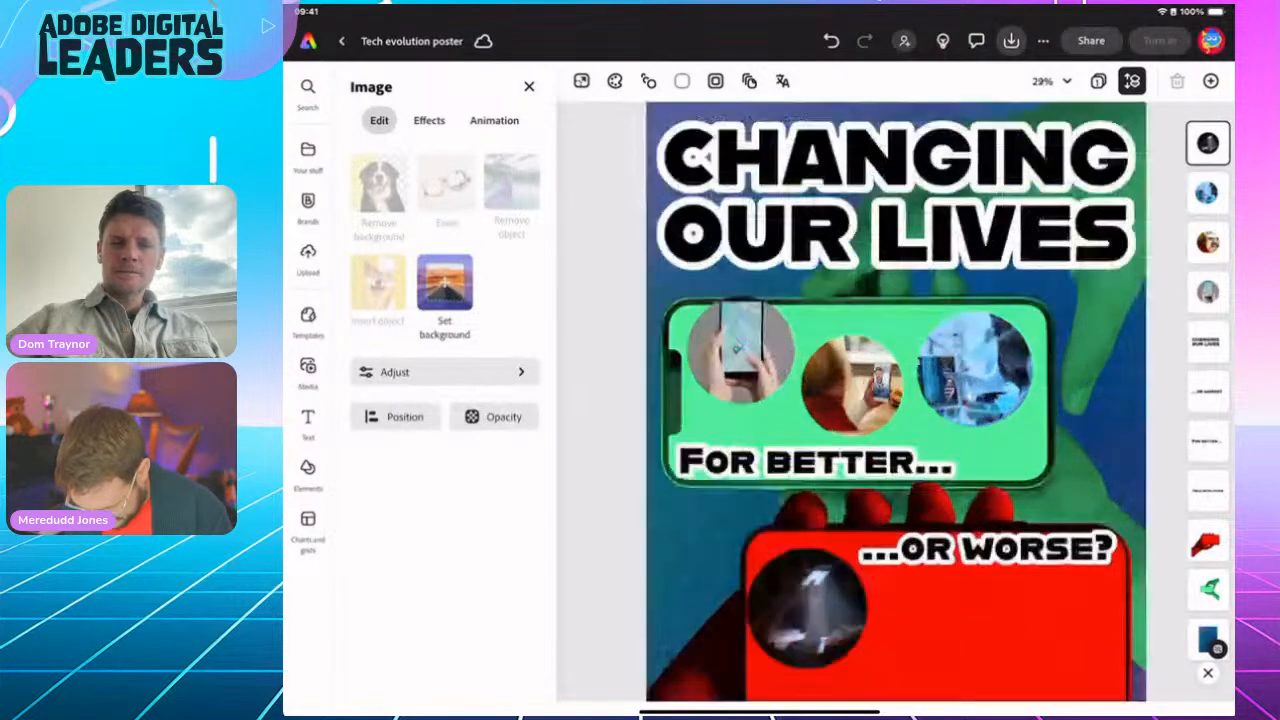
scroll(896, 400, down, 1)
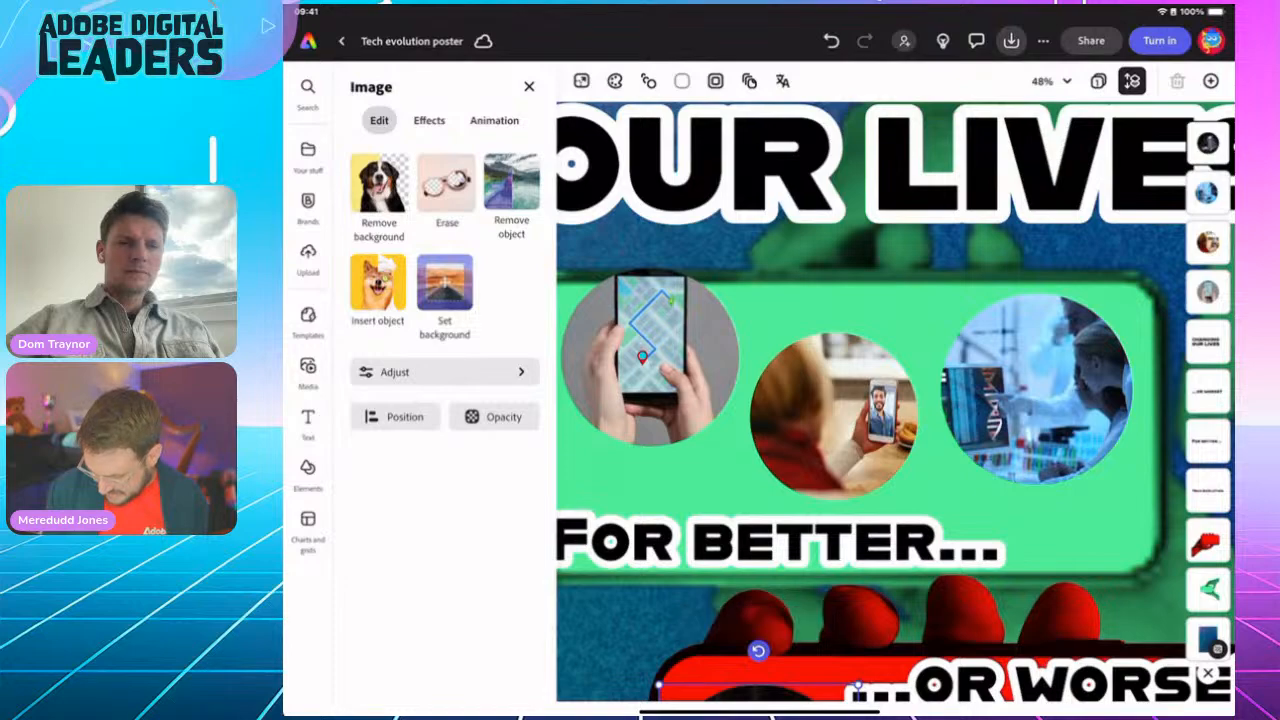
scroll(896, 400, up, 3)
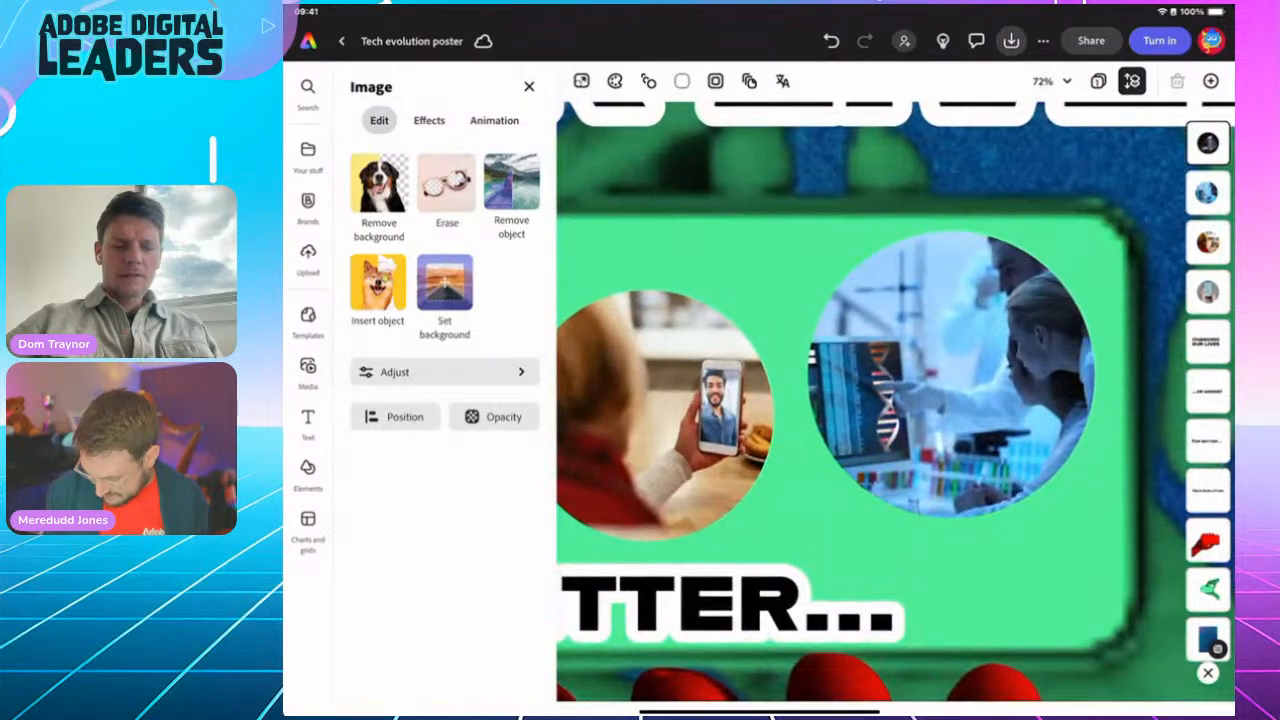
scroll(896, 400, down, 4)
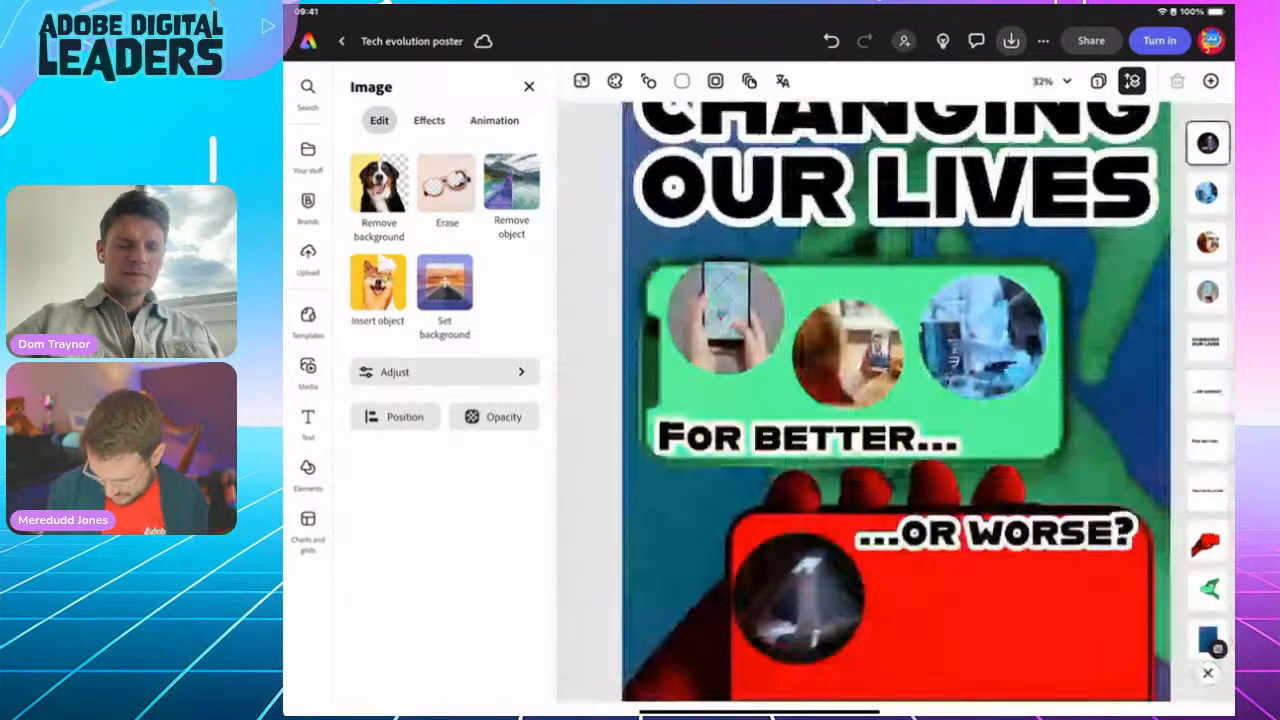
scroll(896, 400, down, 2)
scroll(870, 560, up, 4)
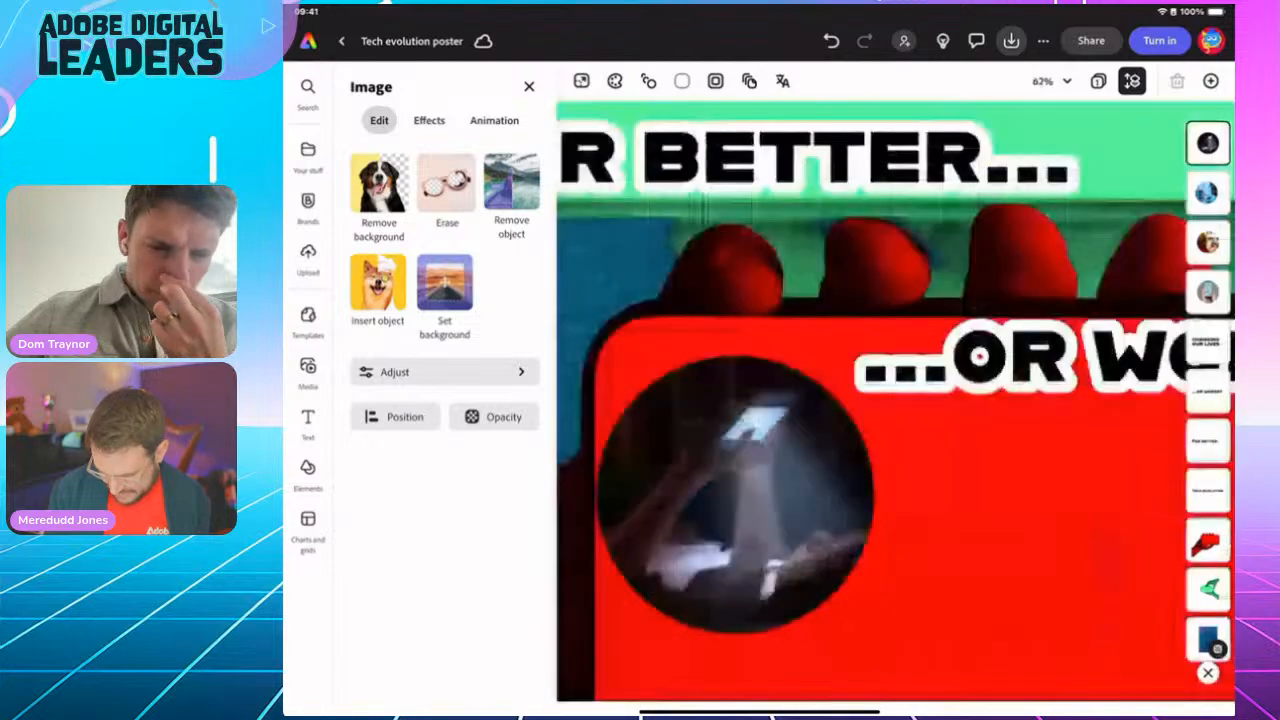
scroll(870, 450, up, 3)
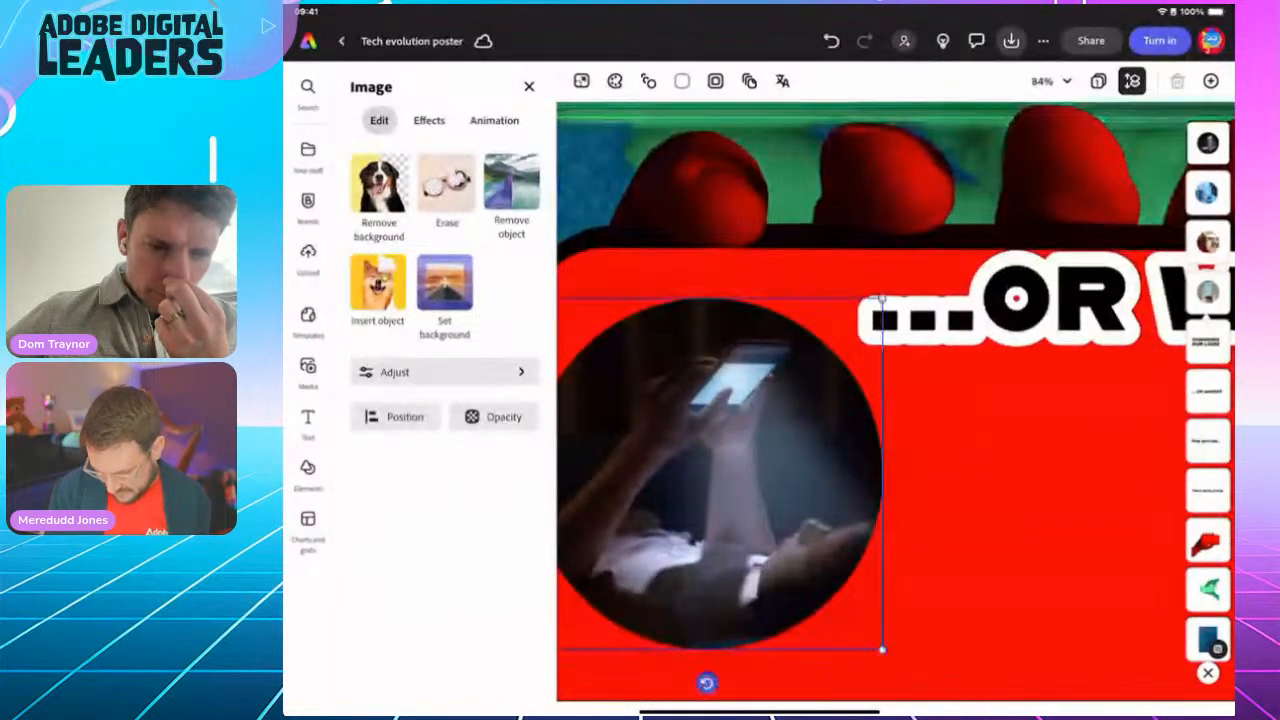
scroll(896, 400, down, 4)
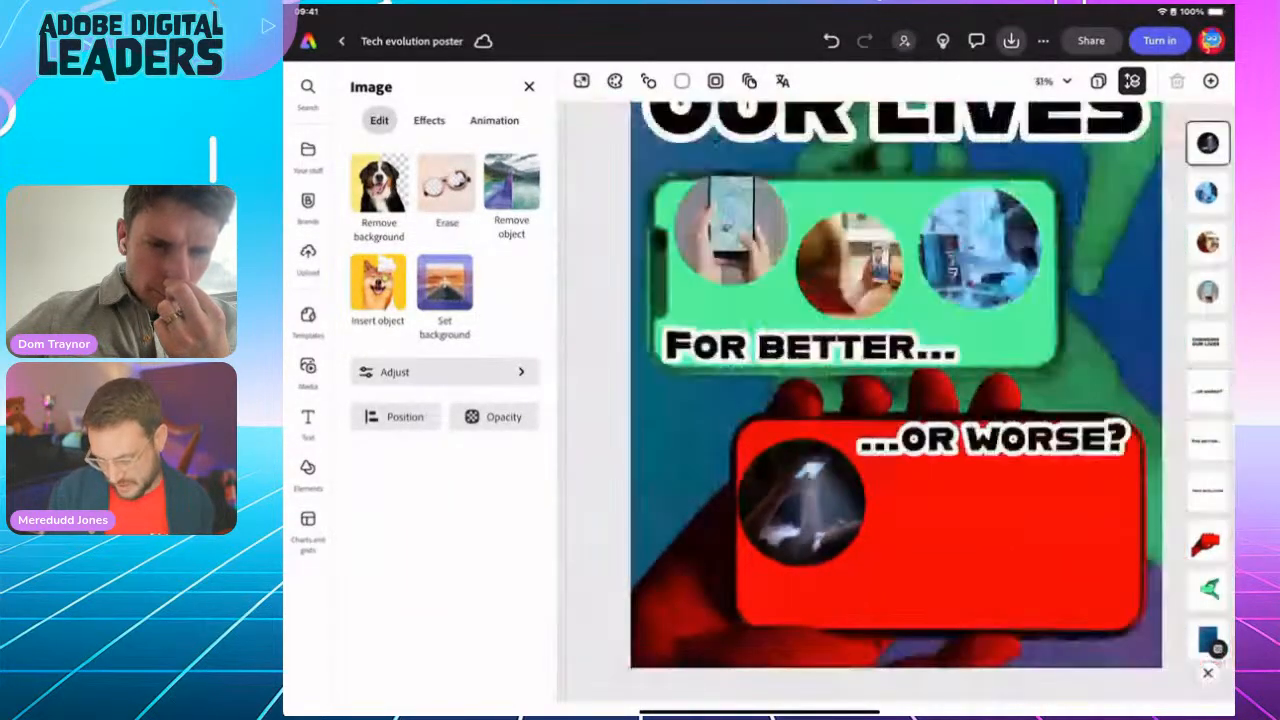
scroll(896, 400, down, 4)
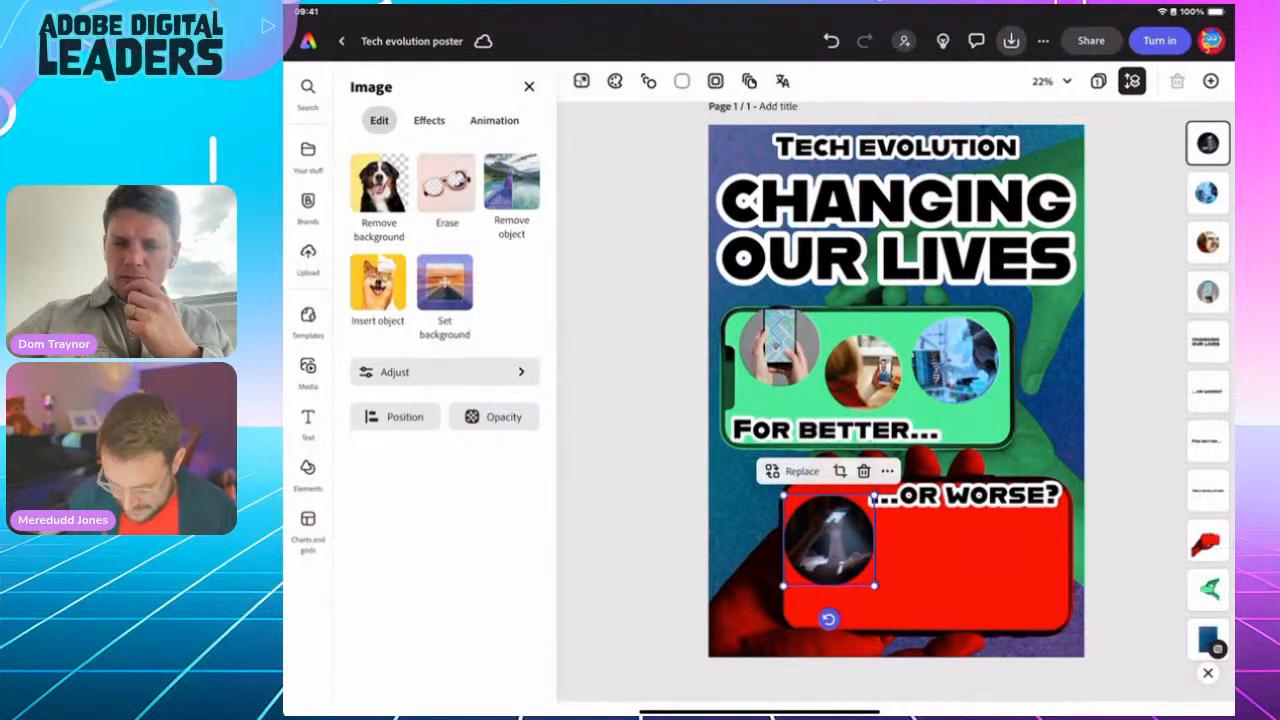
Step: Reopen the stock photo results and select the 'For better...' caption
click(640, 500)
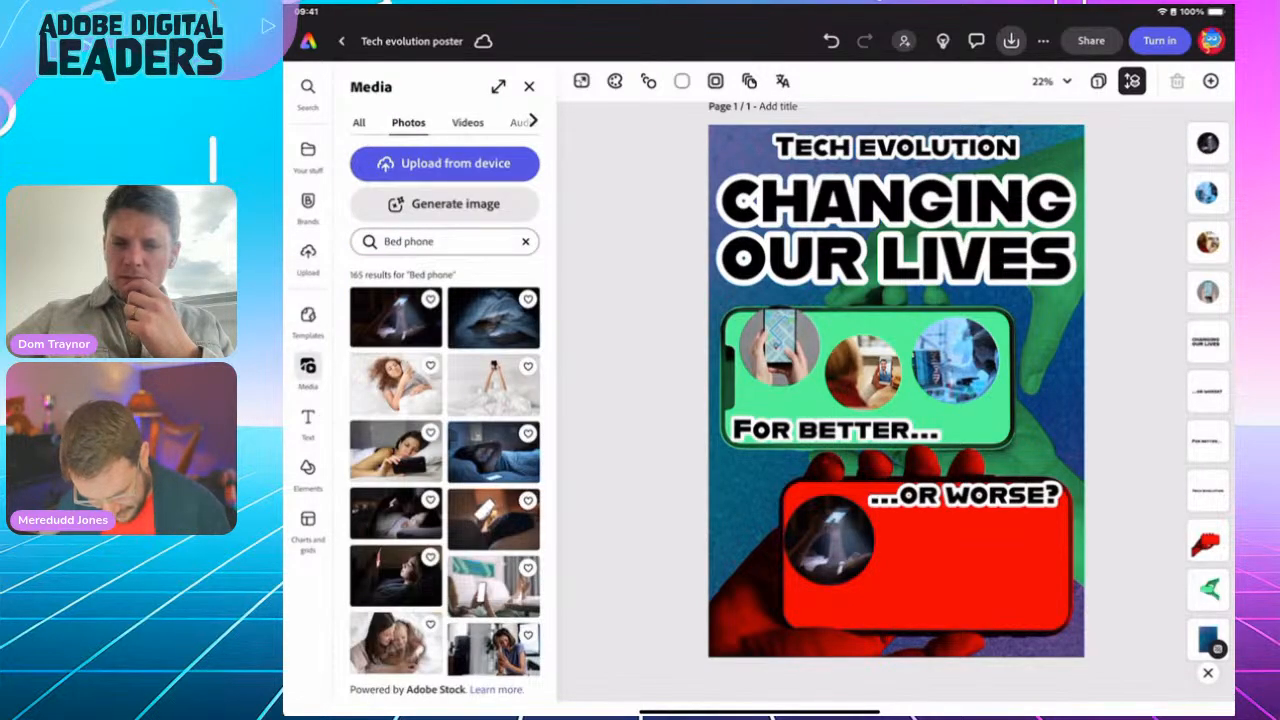
scroll(895, 414, up, 5)
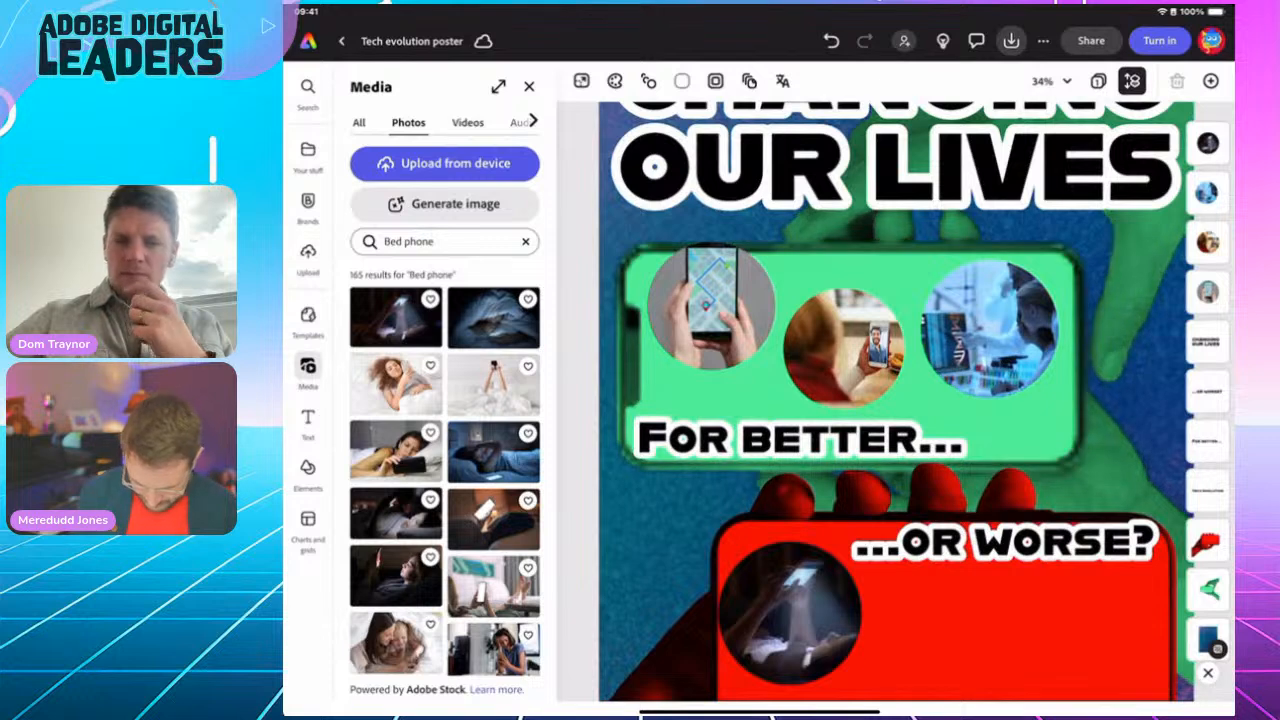
click(800, 439)
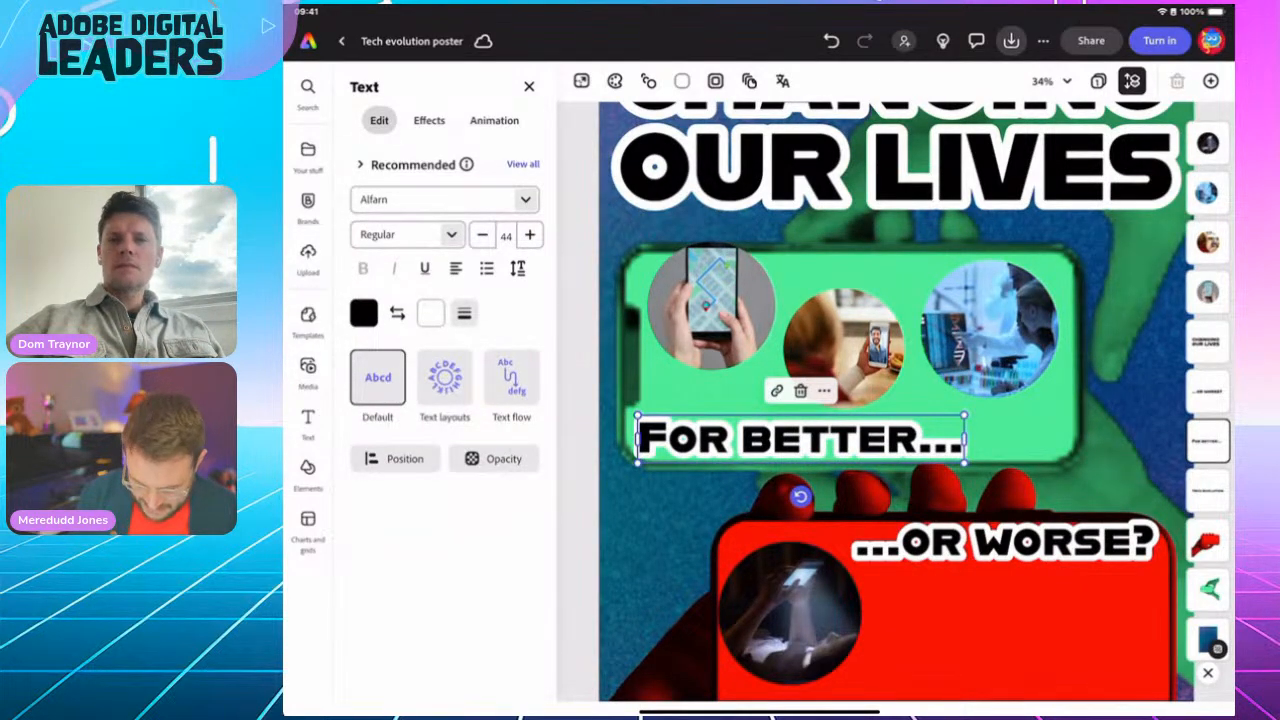
Step: Duplicate the 'For better...' caption and retype the copy as 'Digital maps'
click(823, 390)
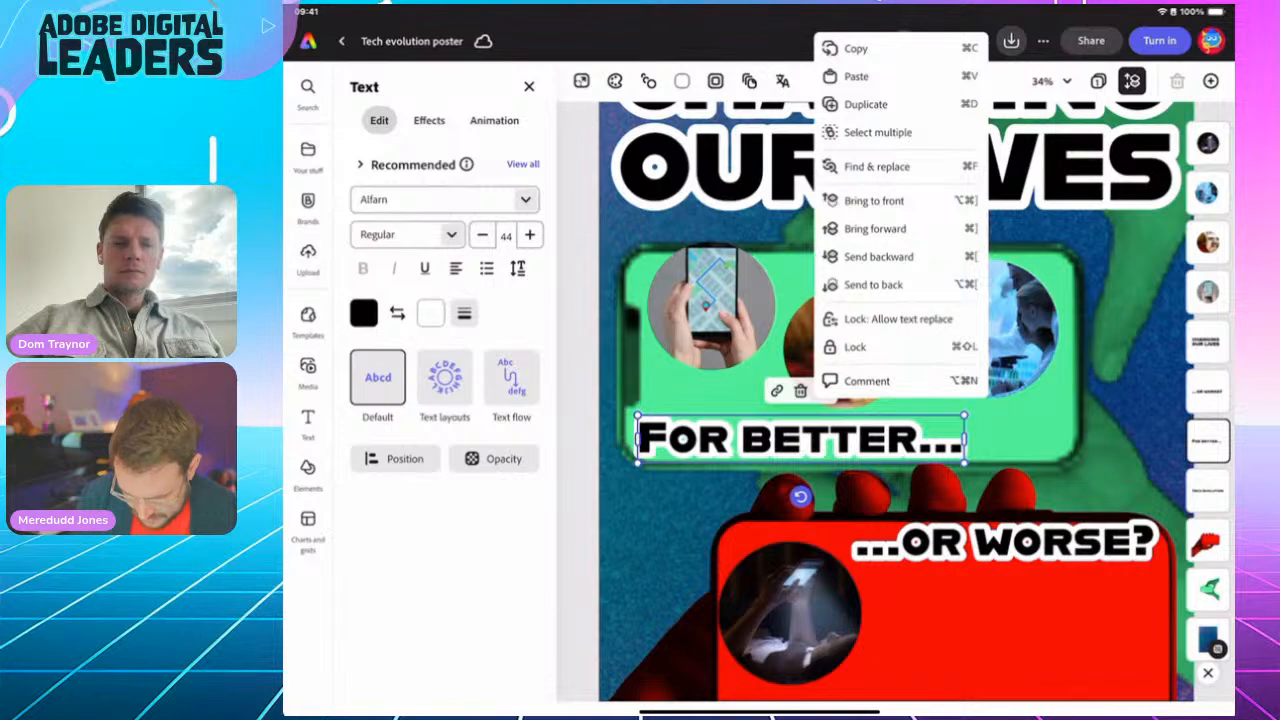
click(866, 104)
drag(810, 448, 836, 382)
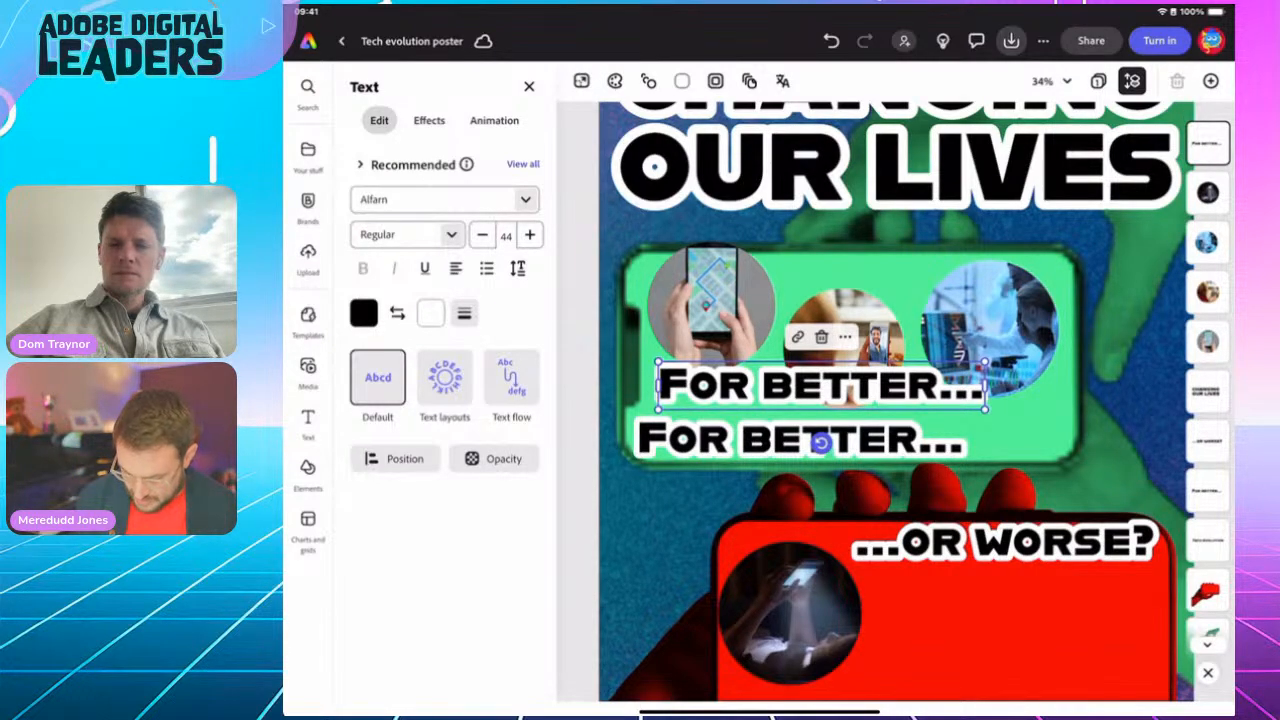
double_click(849, 386)
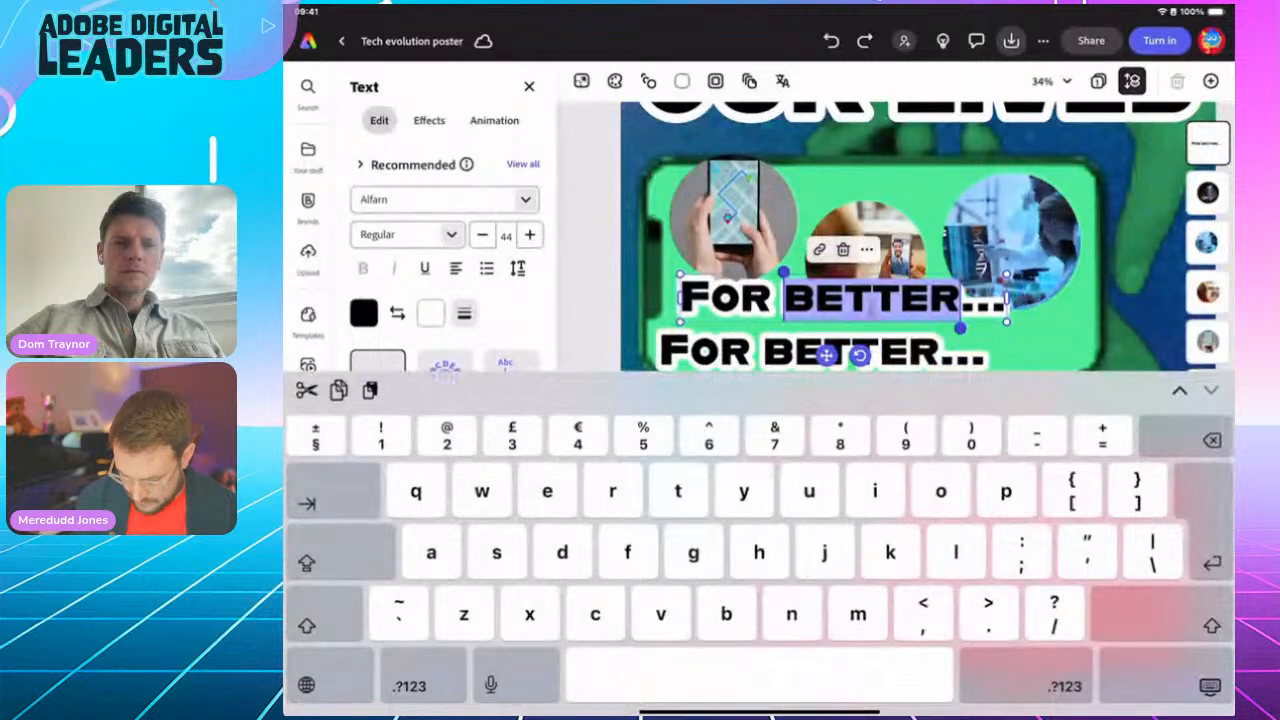
triple_click(872, 298)
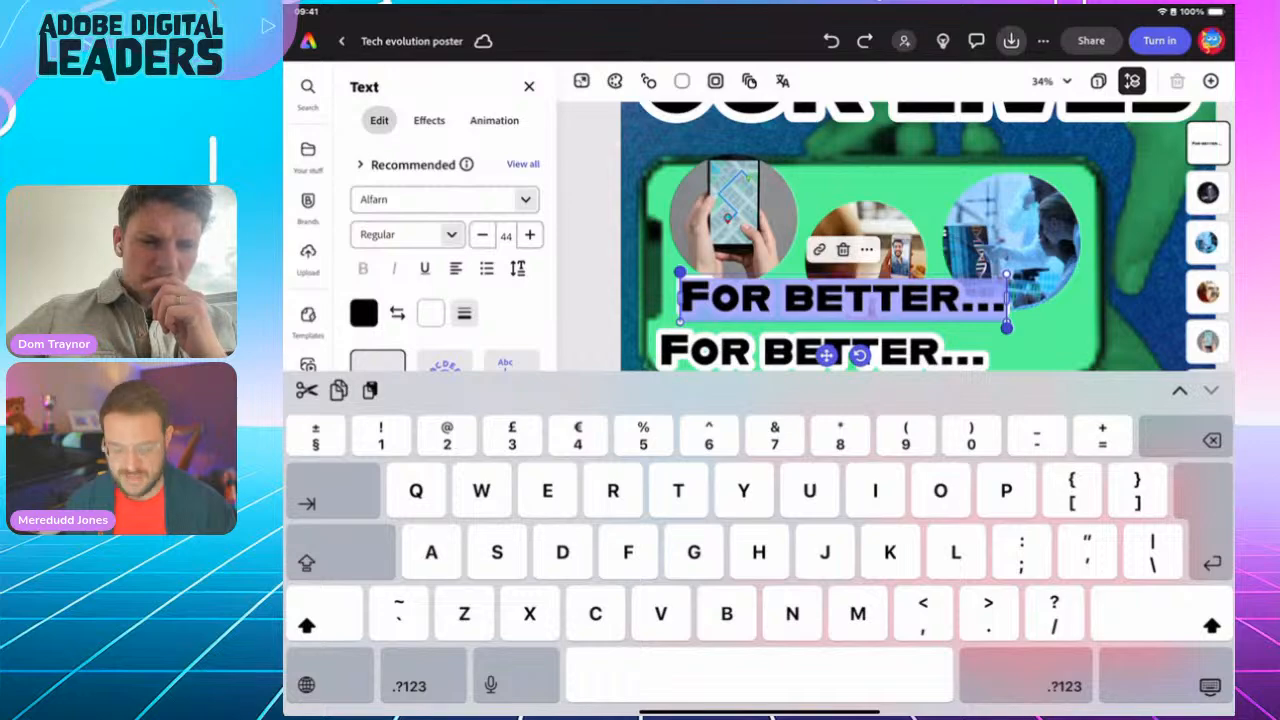
text(Digital m)
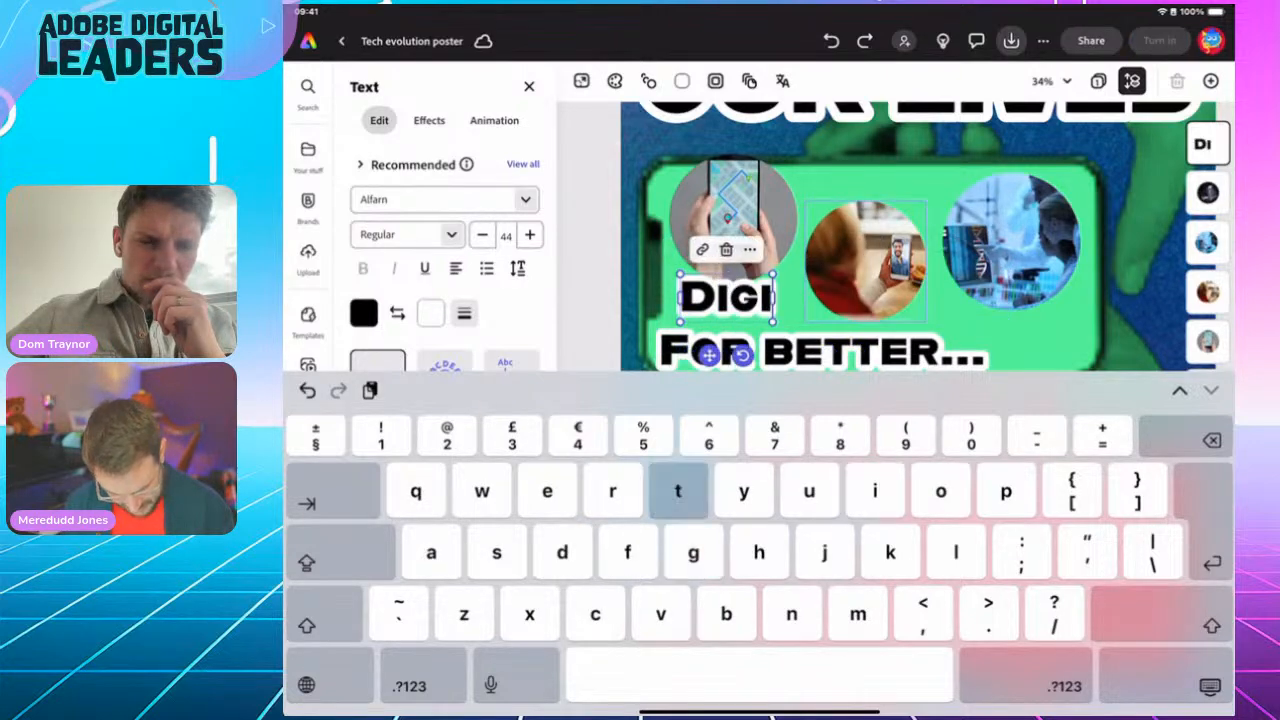
text(aps)
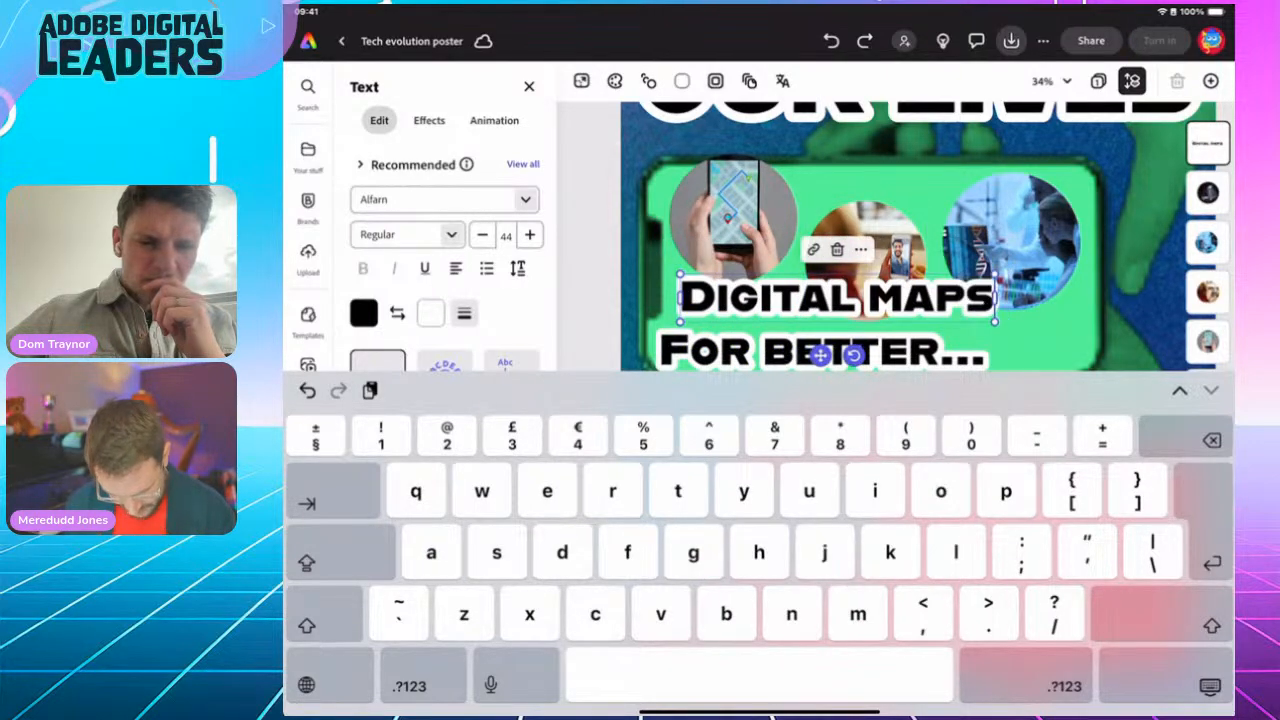
click(1210, 686)
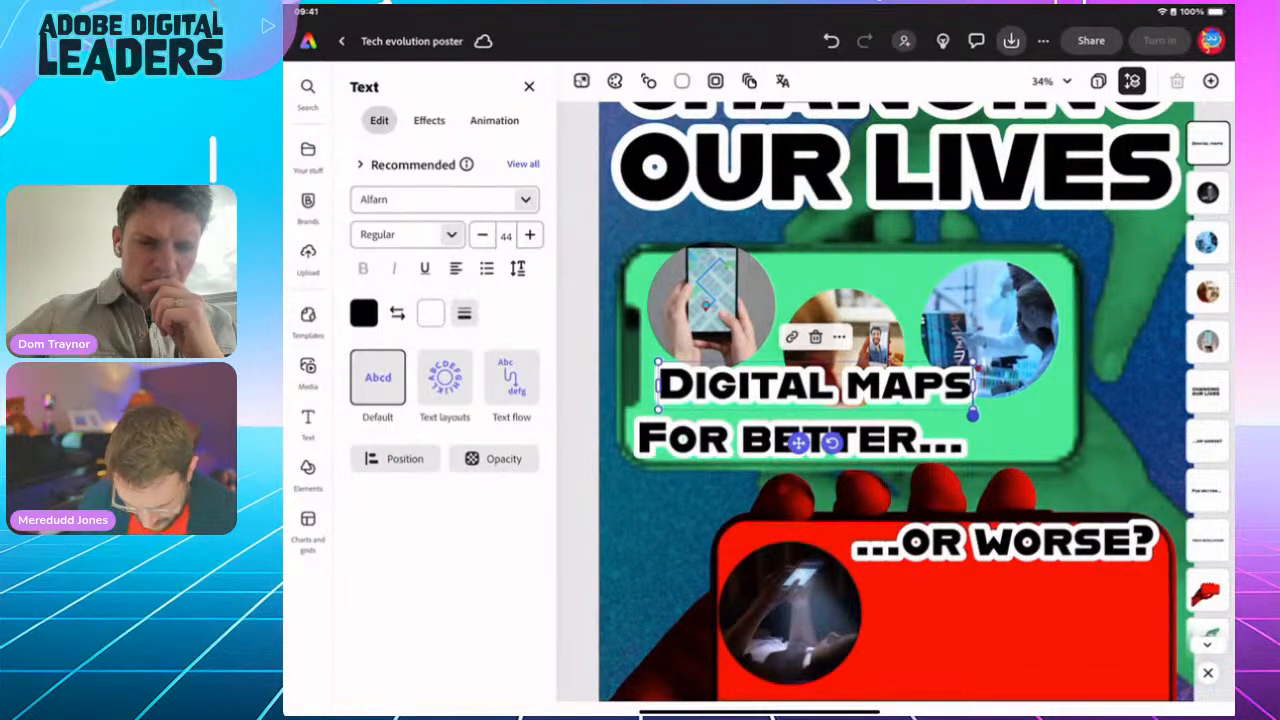
Step: Shrink the 'Digital maps' caption to size 18 and place it over the first circle's lower edge
drag(972, 362, 806, 387)
click(1210, 687)
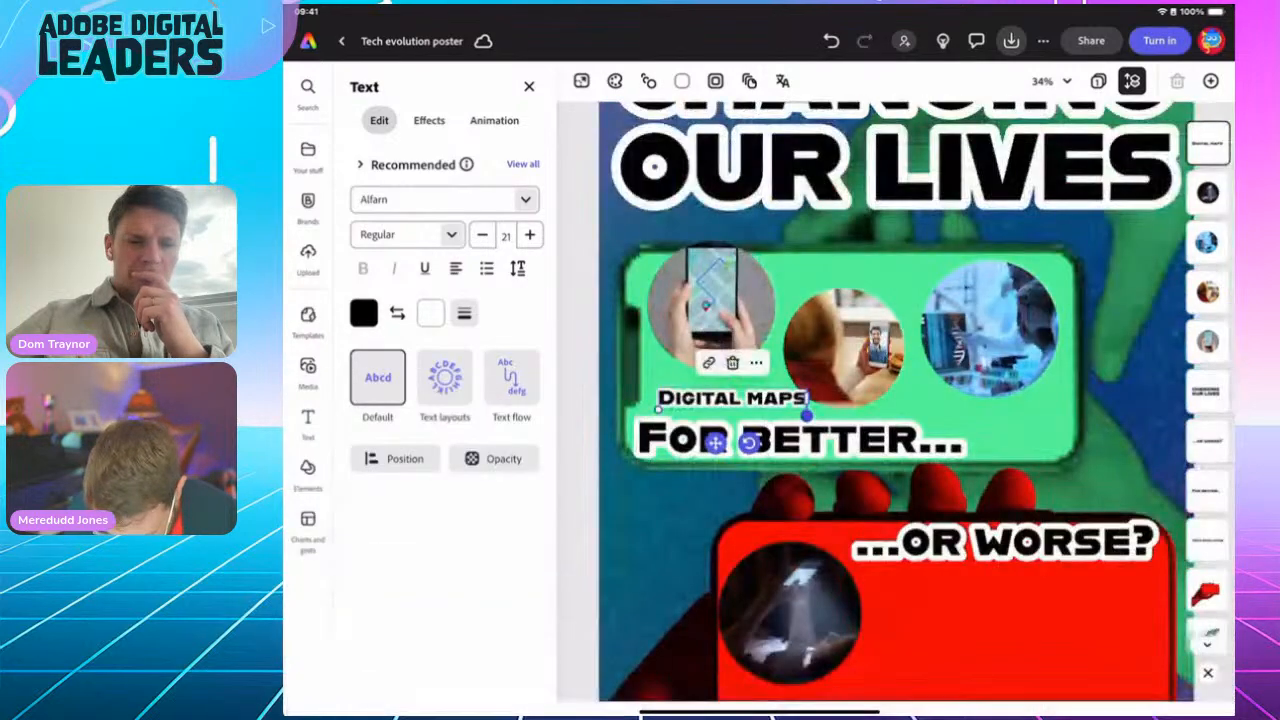
drag(715, 442, 700, 390)
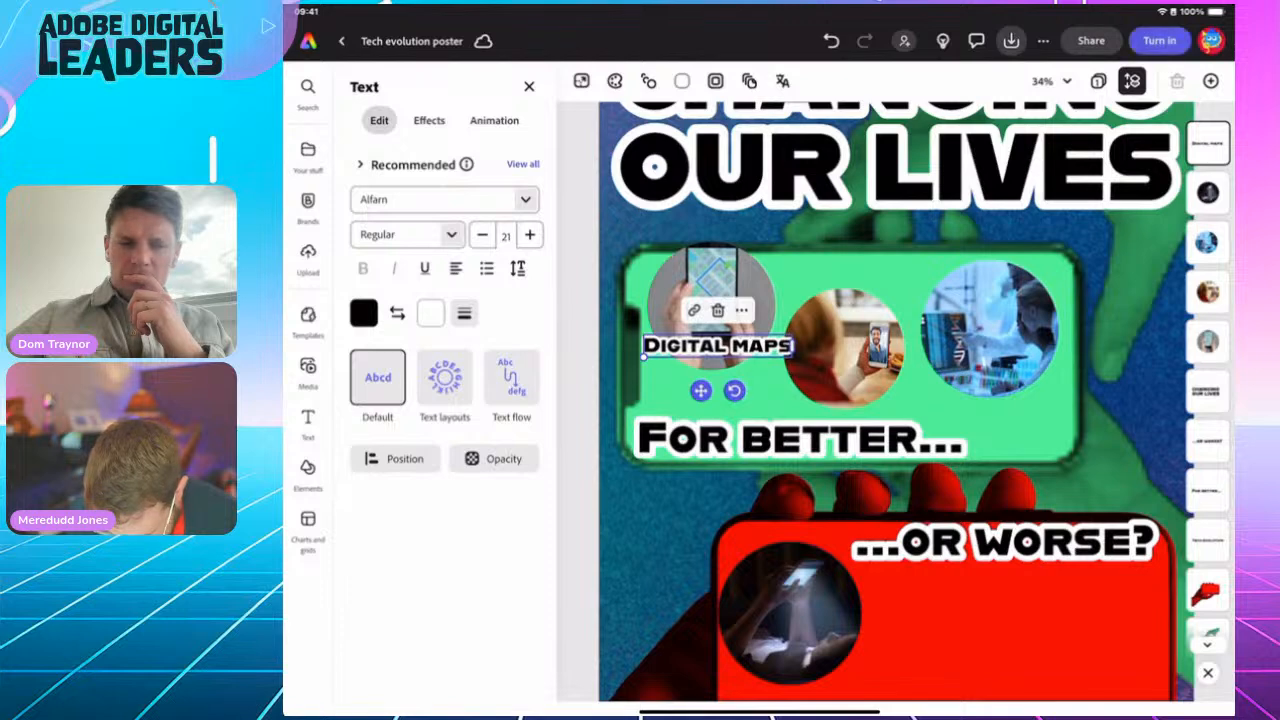
drag(644, 357, 695, 388)
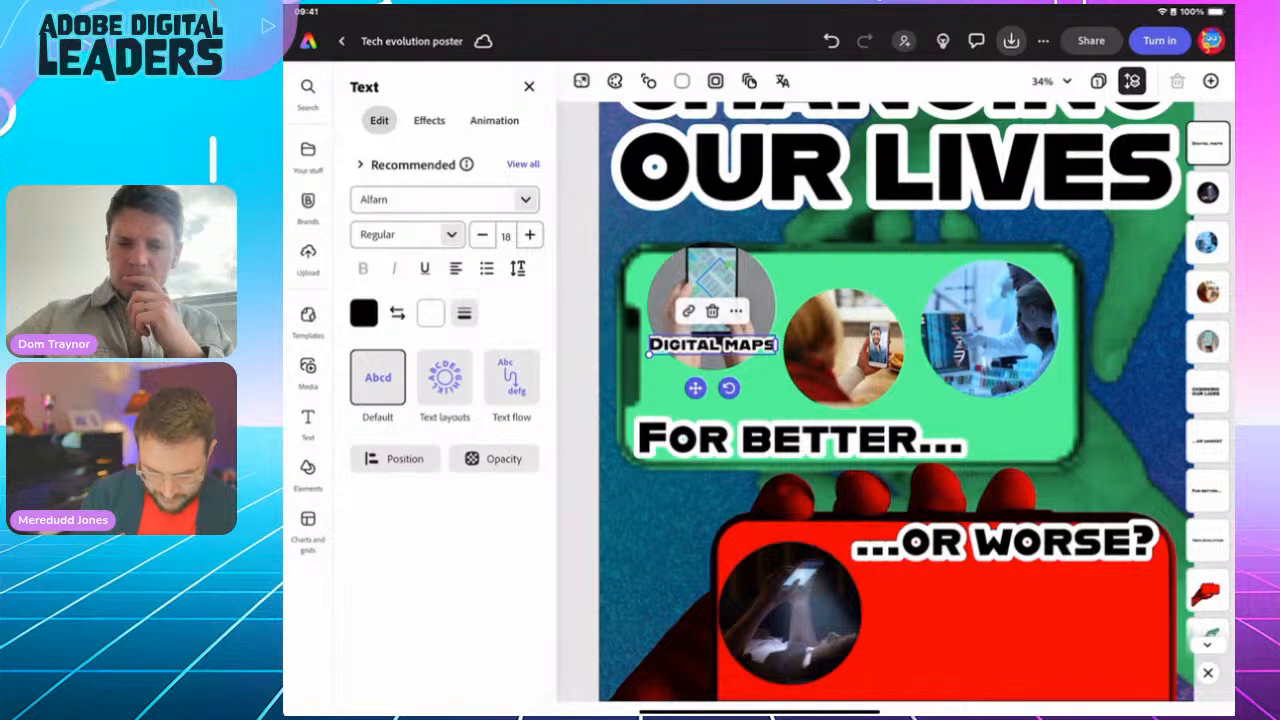
Step: Add the 'abc defg hijk' box shape effect behind the caption with shape size 91
click(429, 121)
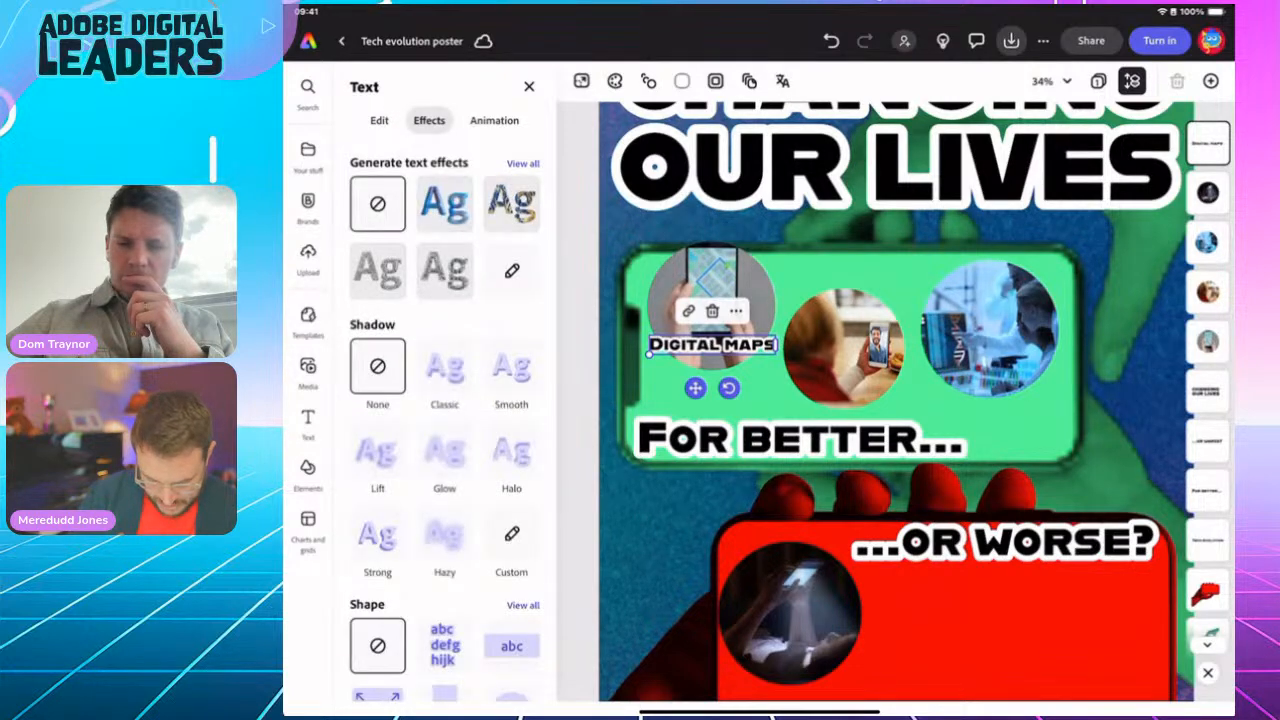
scroll(444, 400, down, 1)
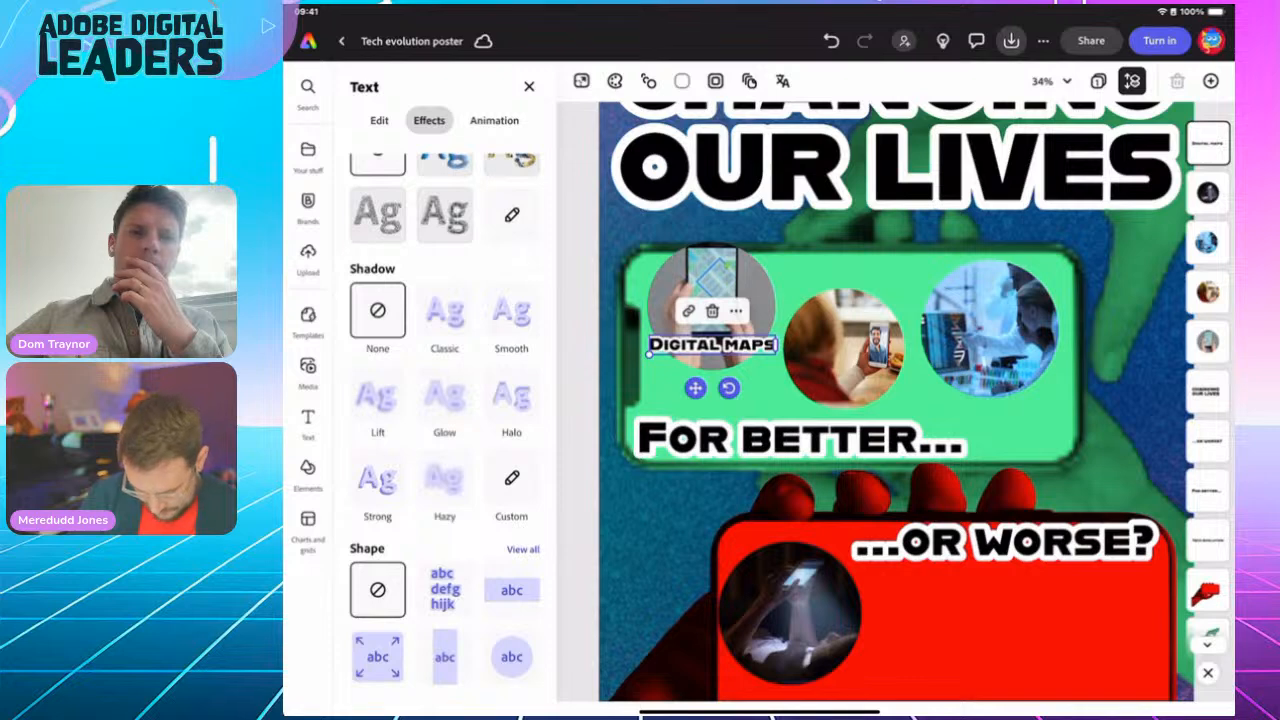
click(444, 590)
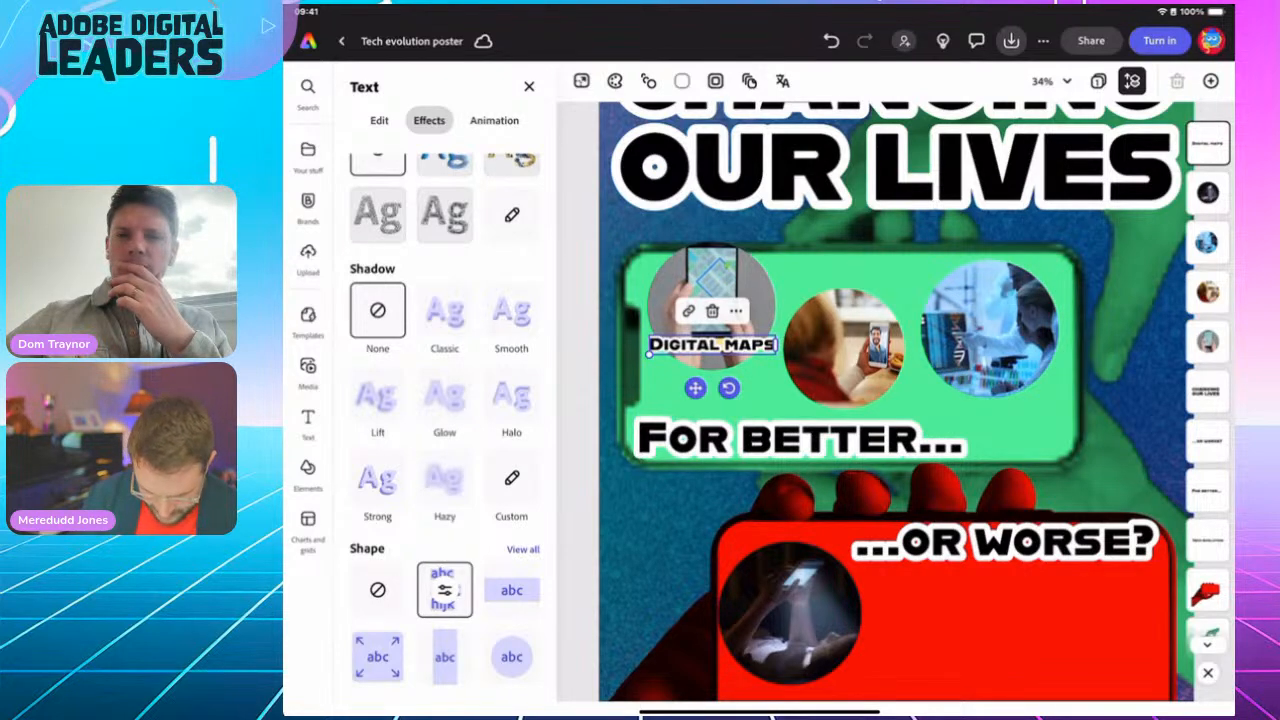
click(444, 590)
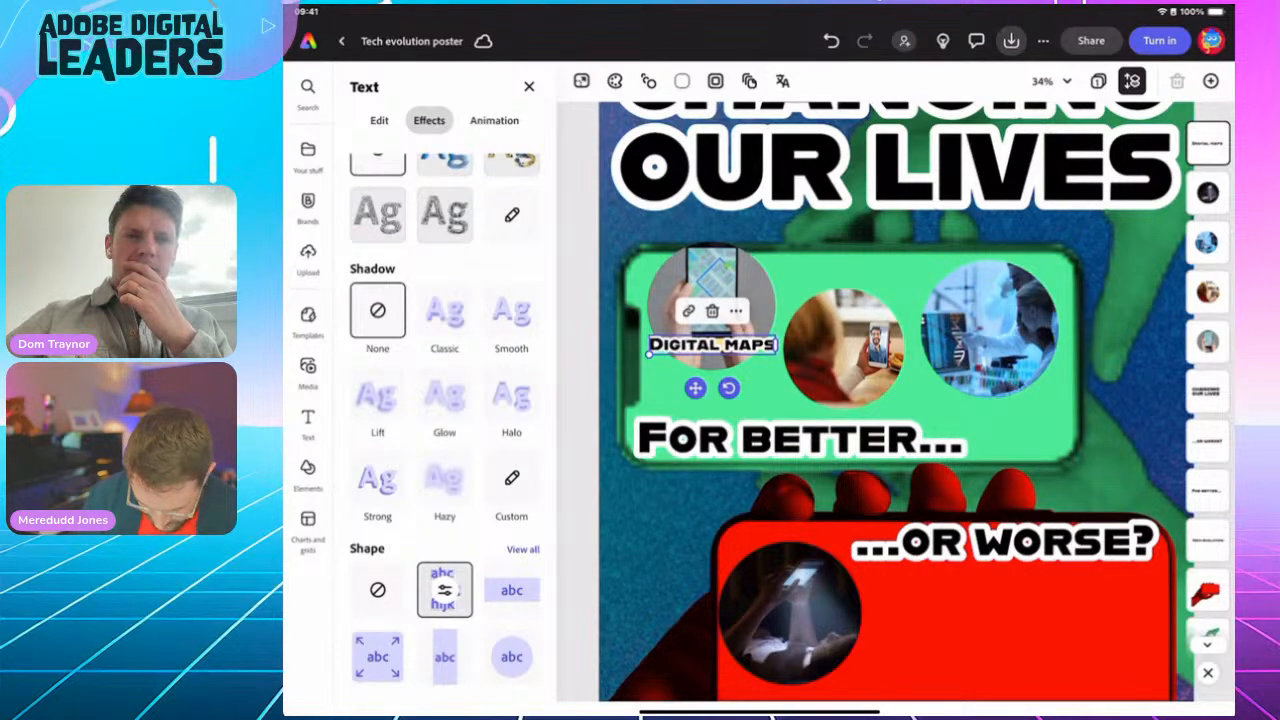
drag(523, 615, 596, 615)
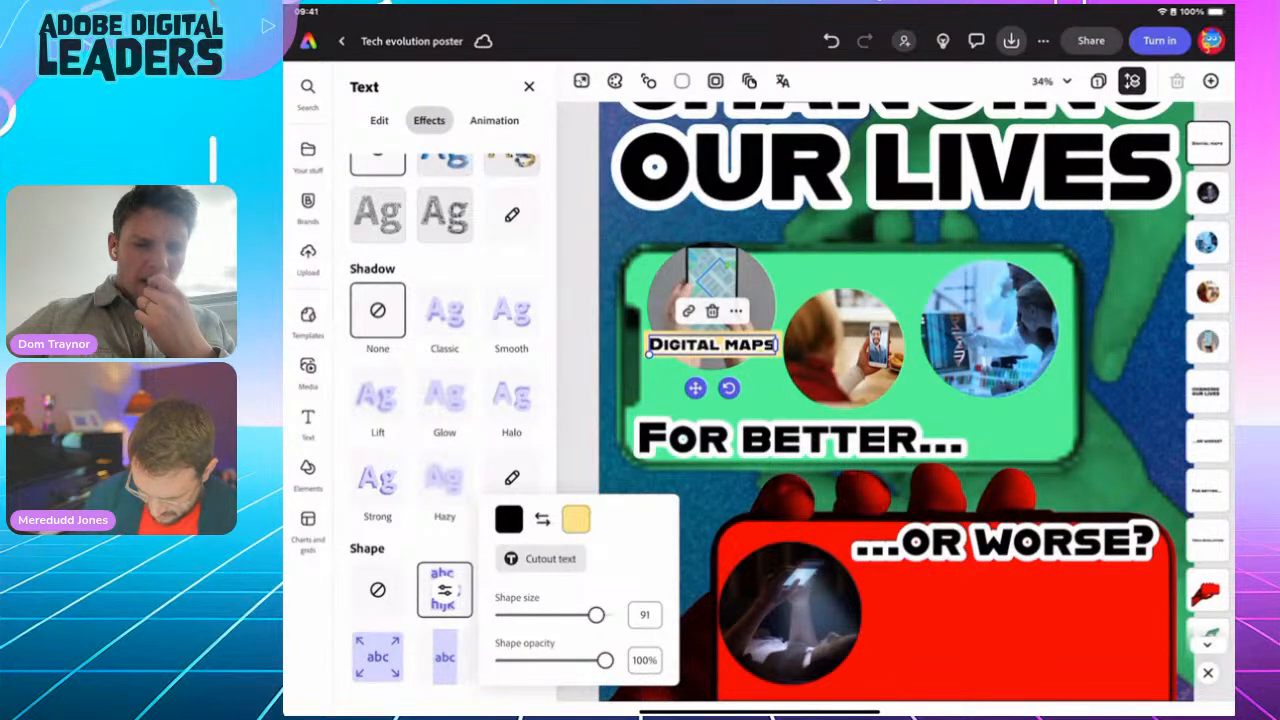
Step: Fill the caption's background shape with pale yellow sampled from the poster
click(576, 518)
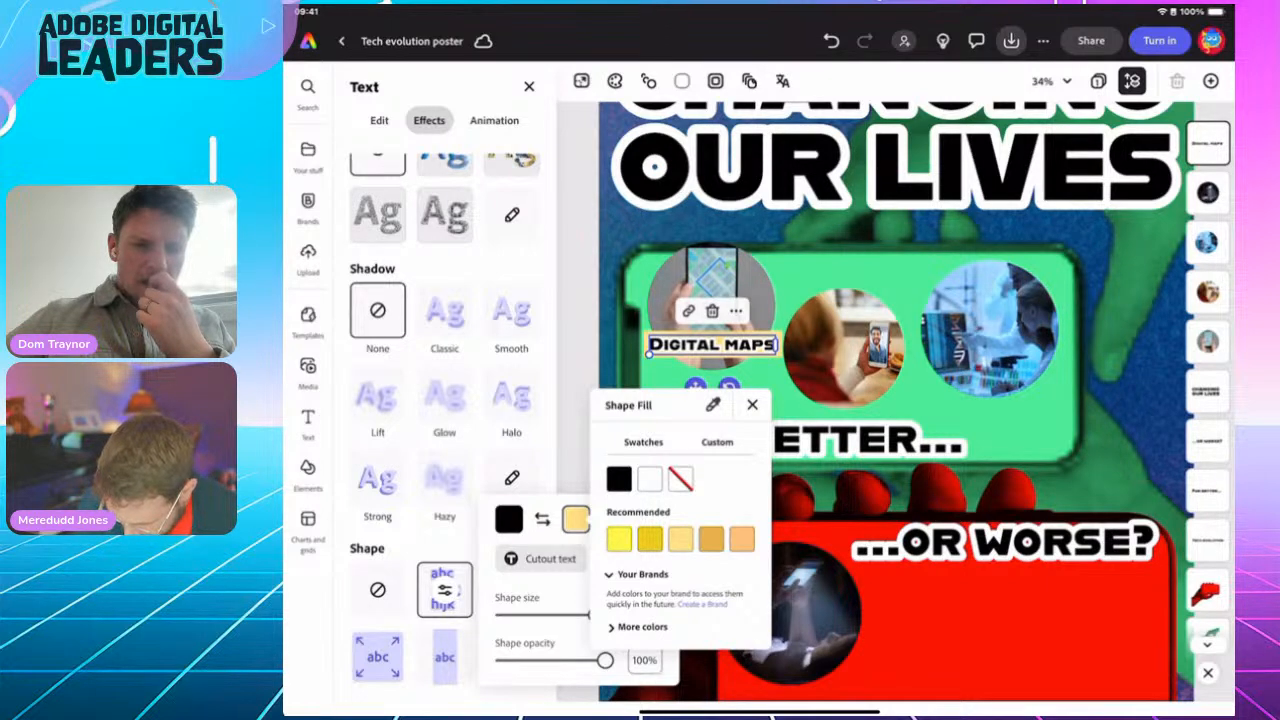
click(713, 405)
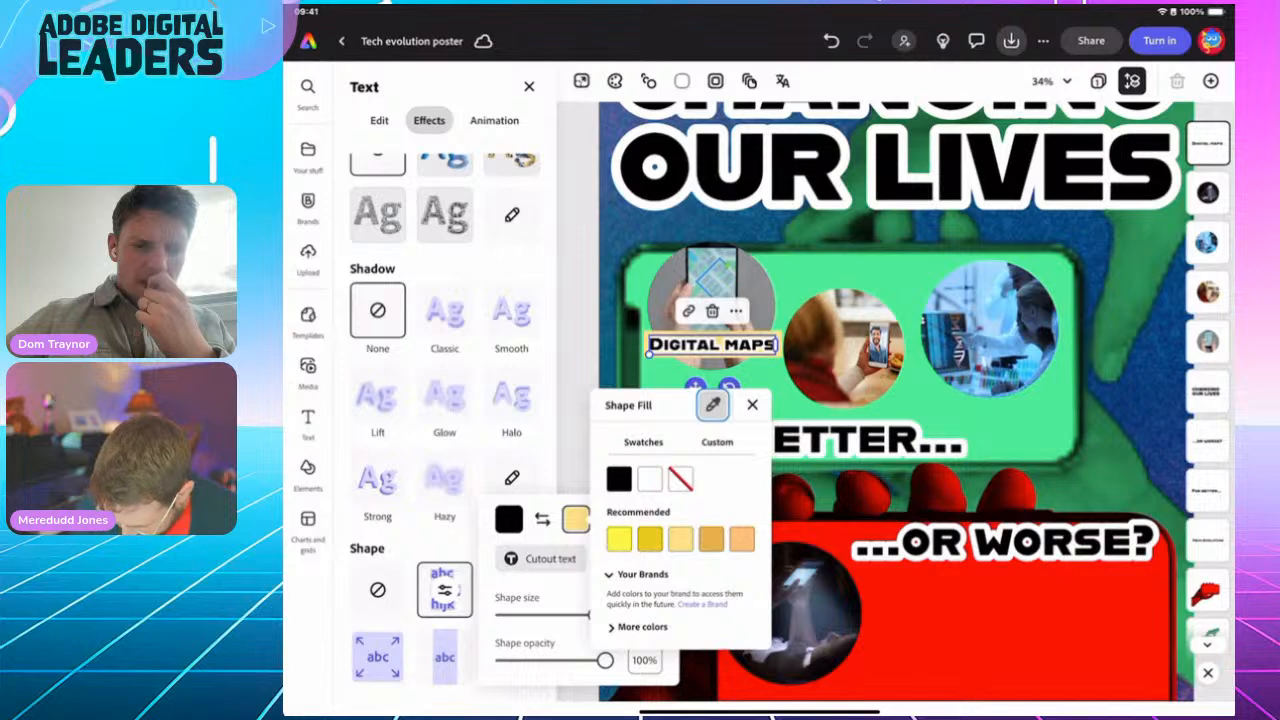
click(575, 519)
click(575, 519)
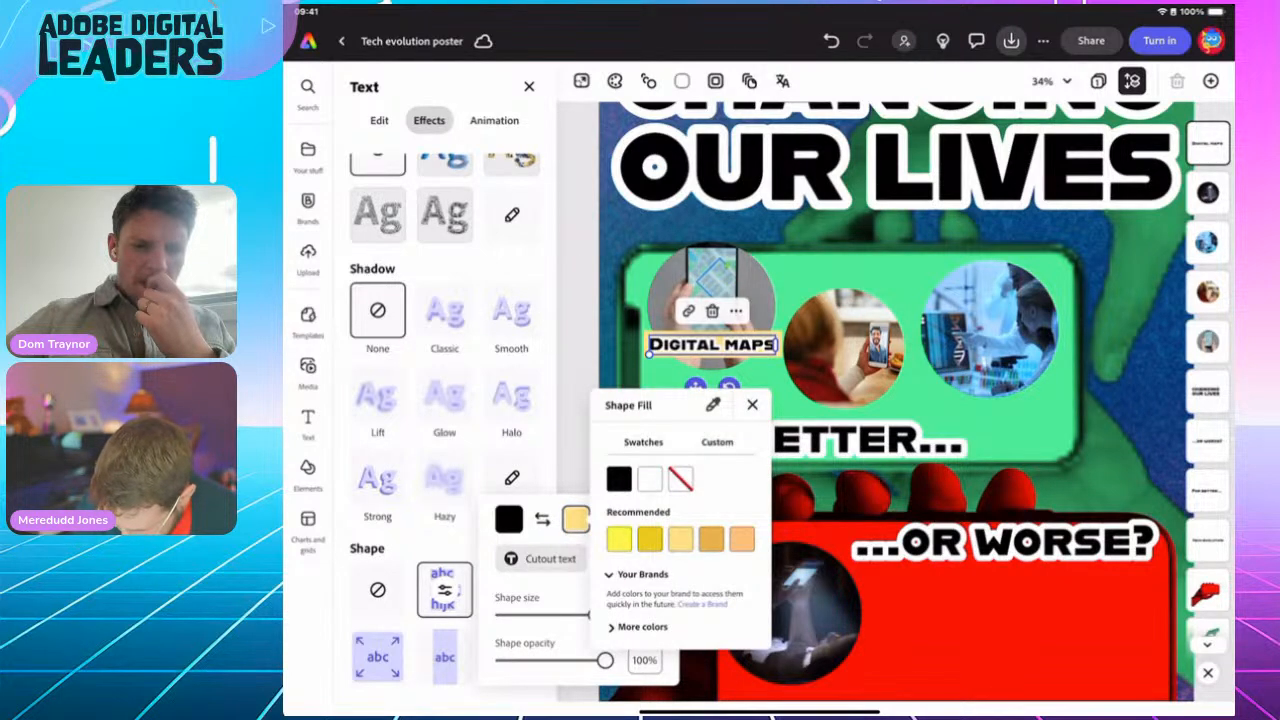
click(713, 405)
click(752, 405)
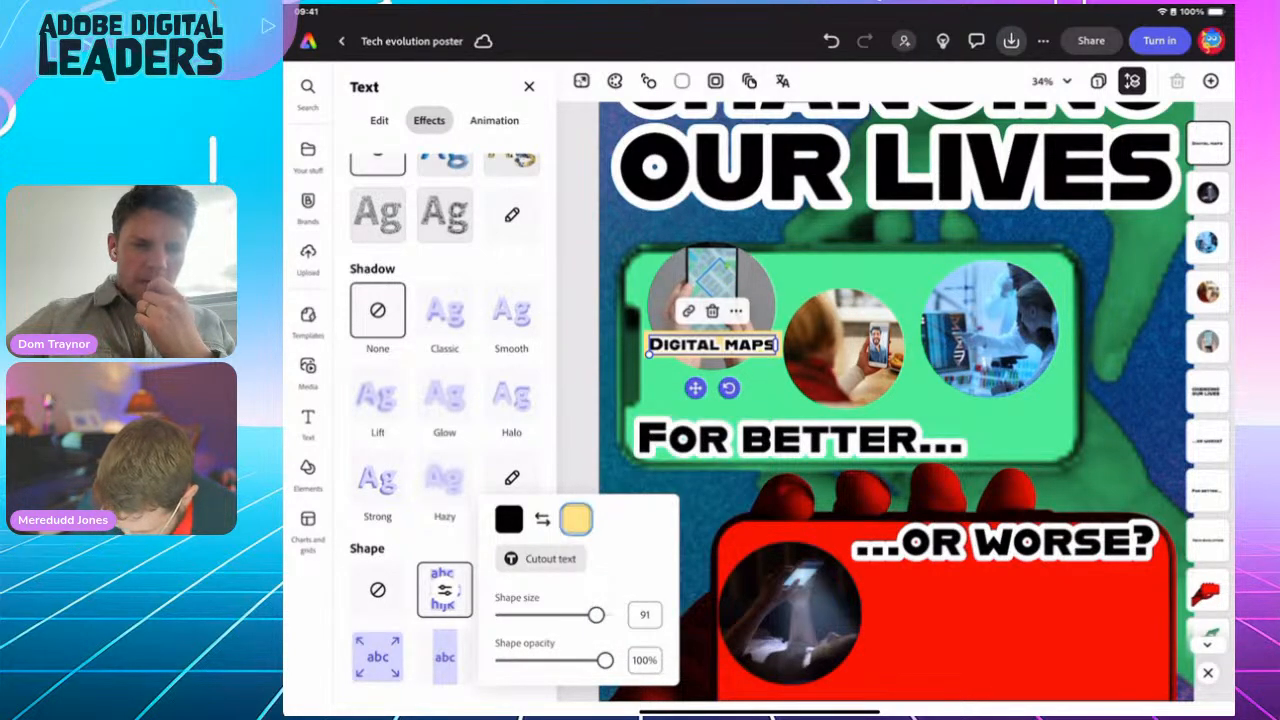
click(575, 519)
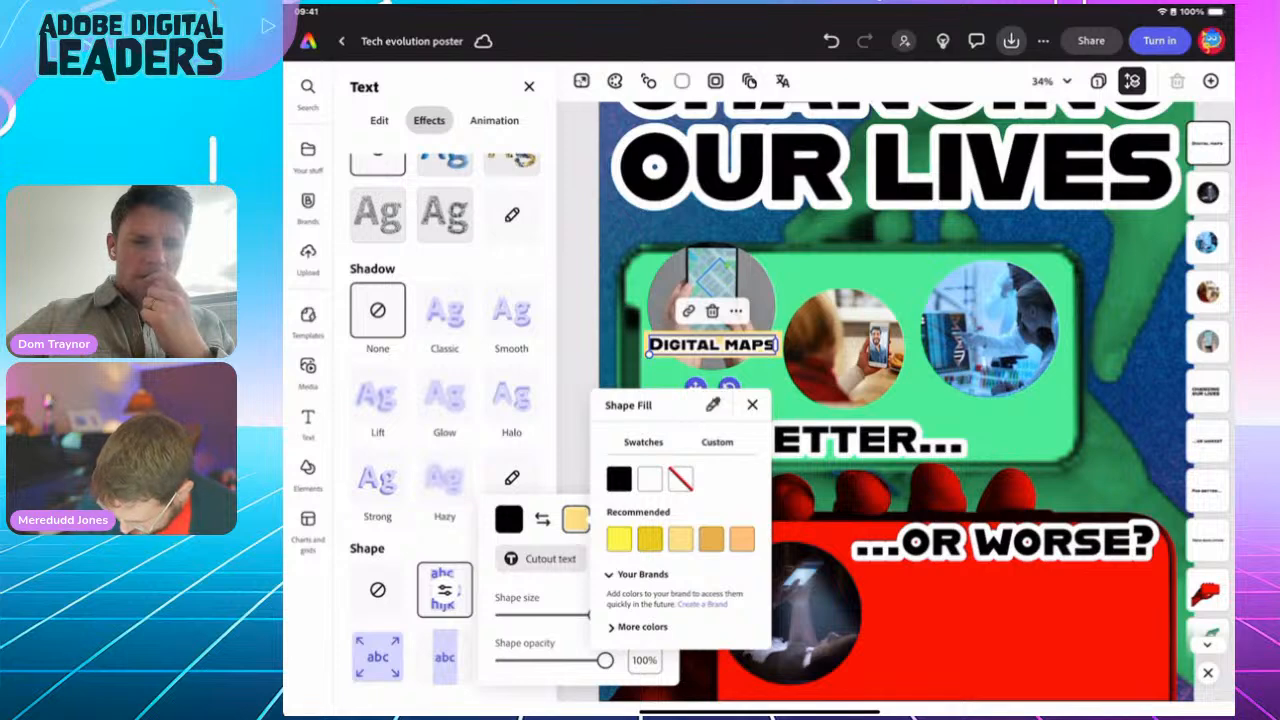
click(713, 405)
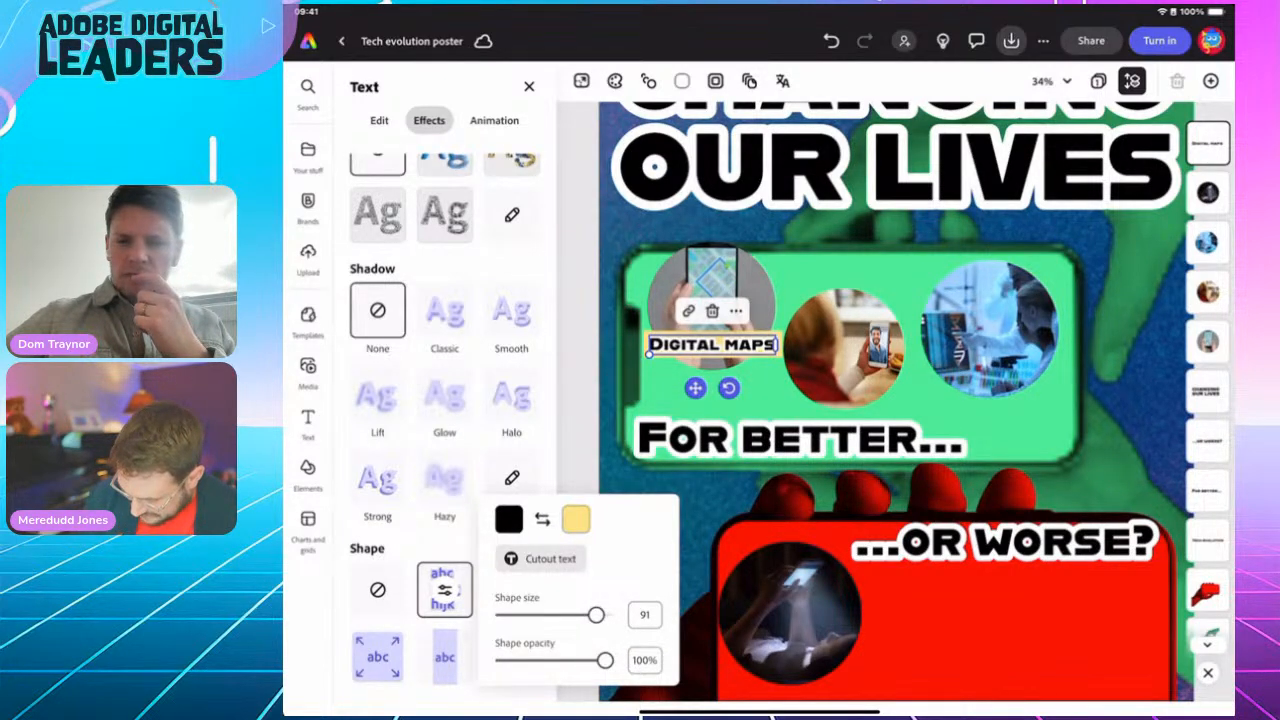
click(445, 590)
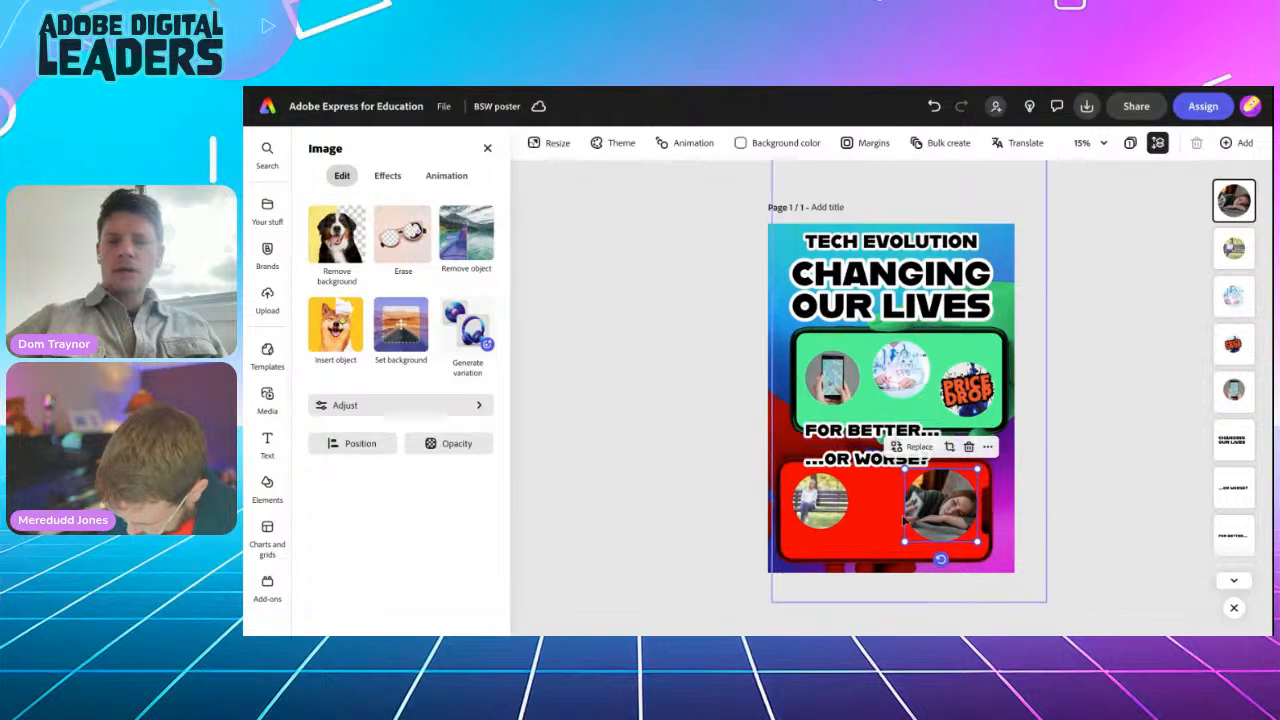
Step: Shrink the sleeping-person photo and duplicate the FOR BETTER... text as a 'MAPS' caption inside the green phone
drag(909, 538, 946, 528)
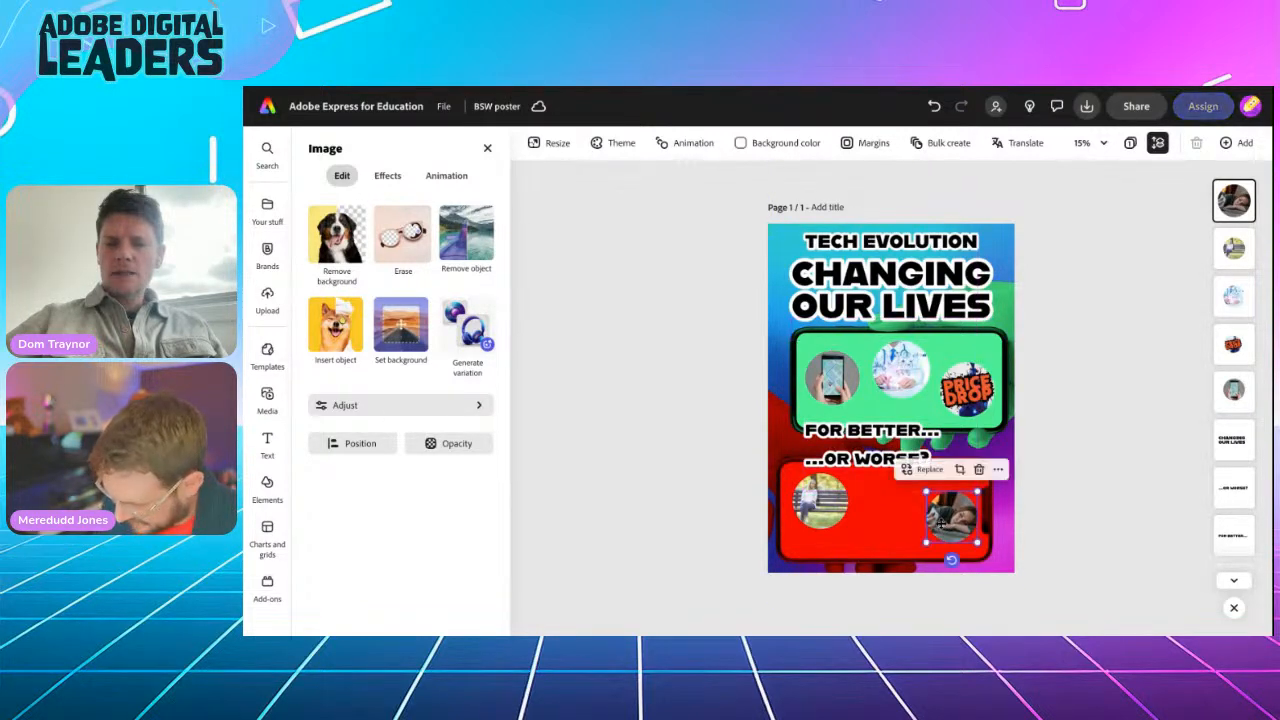
click(866, 432)
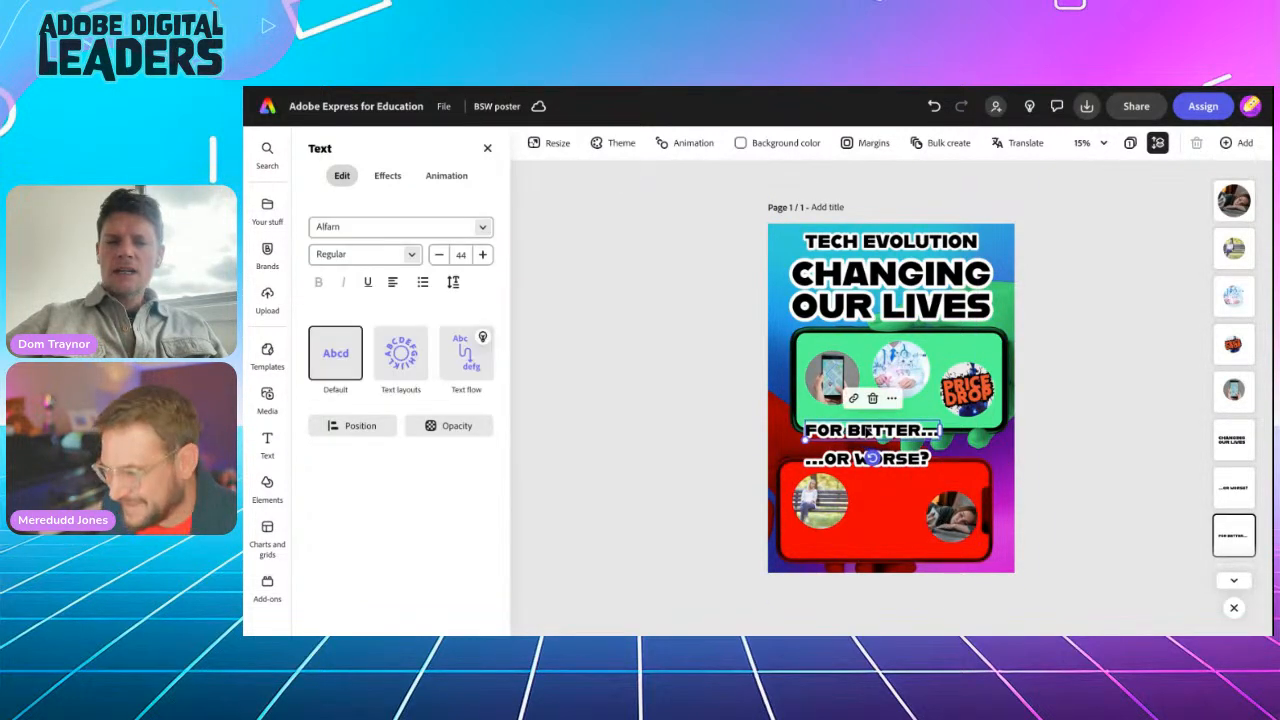
click(896, 404)
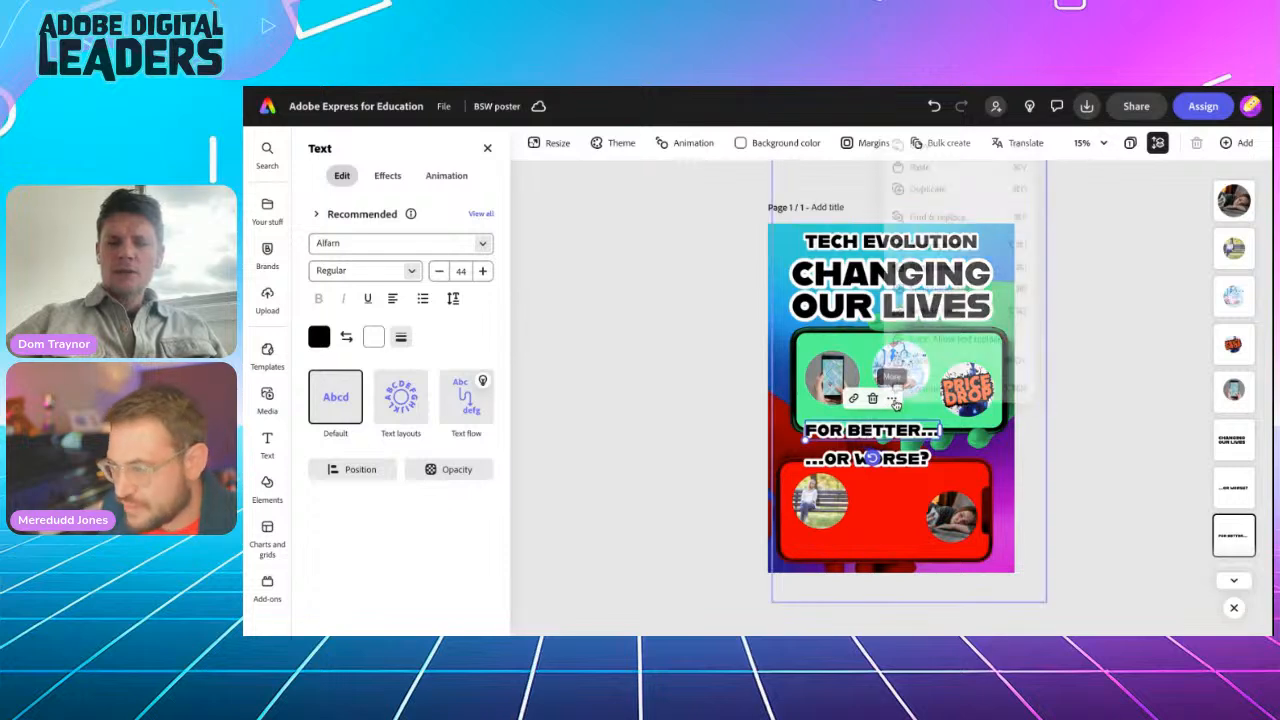
click(940, 183)
drag(882, 434, 840, 348)
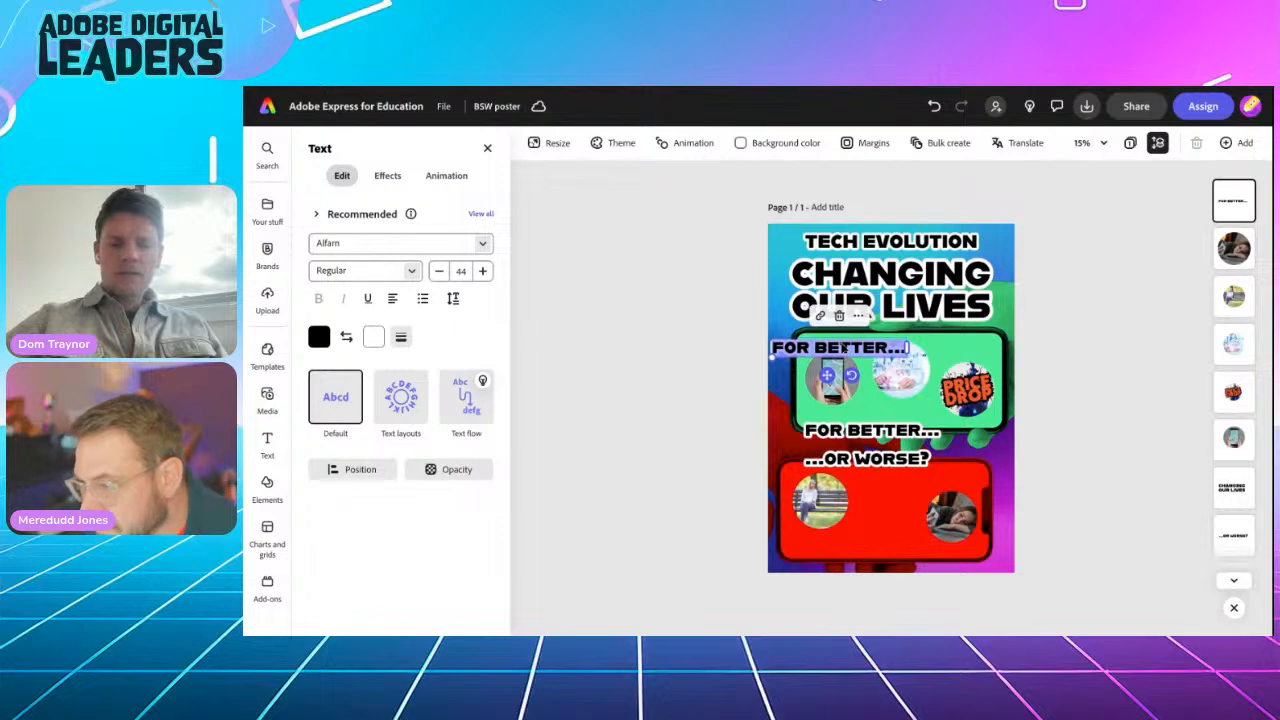
text(MAPS)
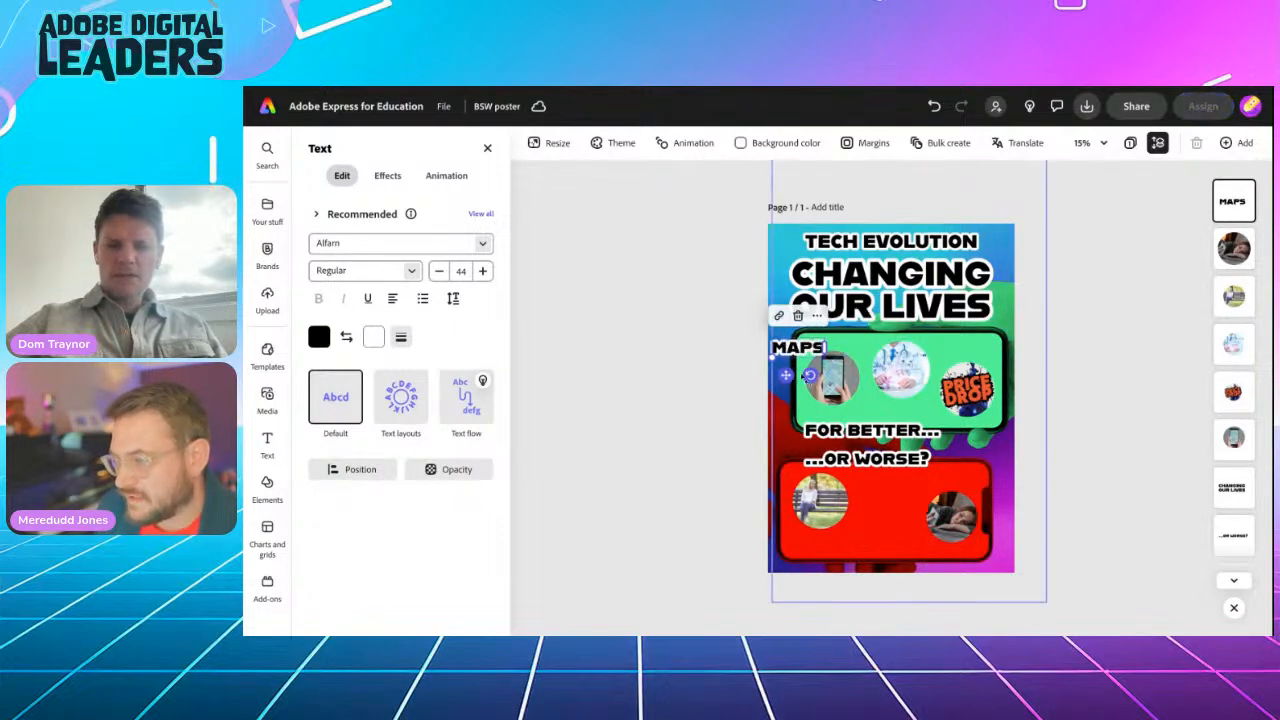
drag(786, 375, 821, 383)
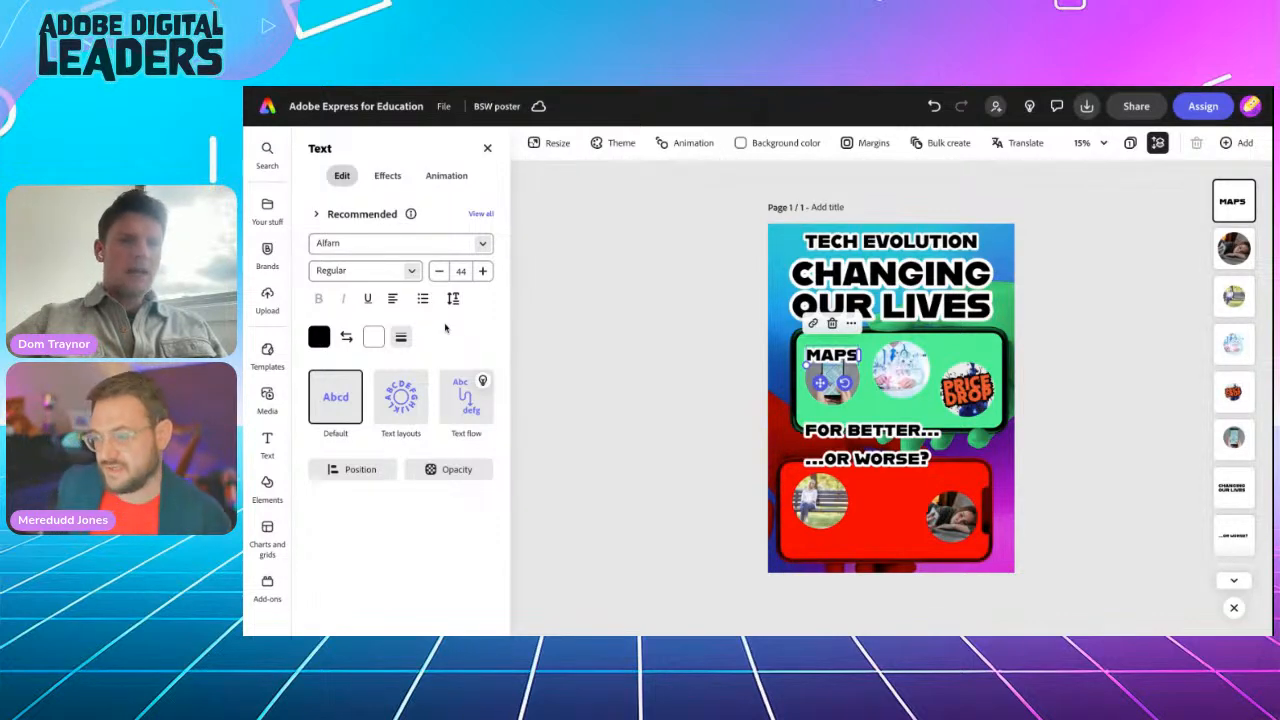
Step: Add a box shape behind MAPS filled with the poster's green
click(387, 177)
scroll(411, 537, down, 2)
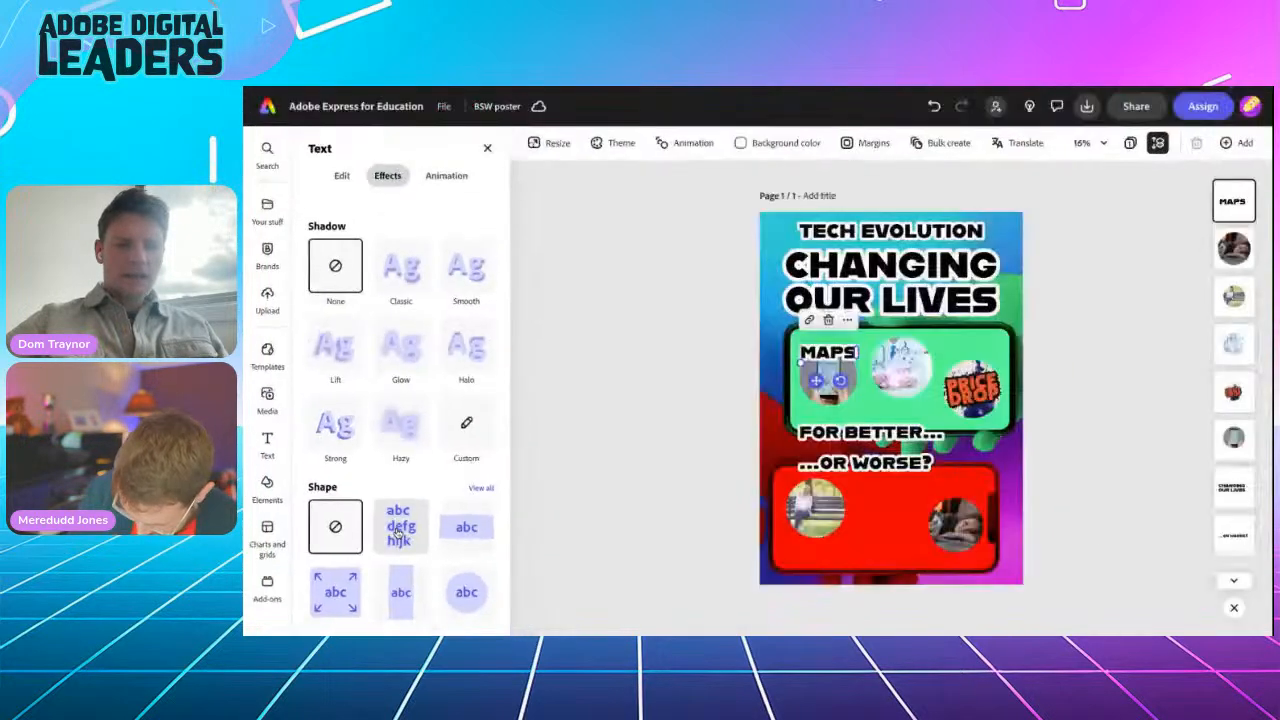
click(400, 530)
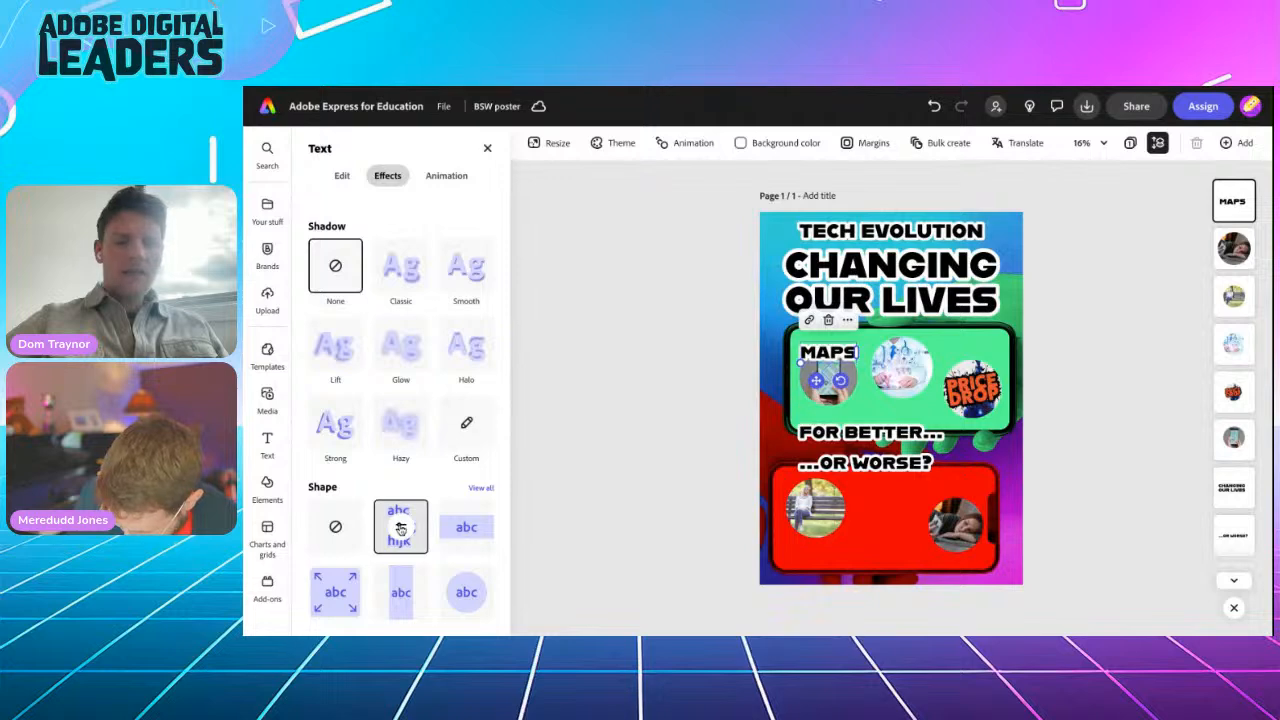
click(400, 528)
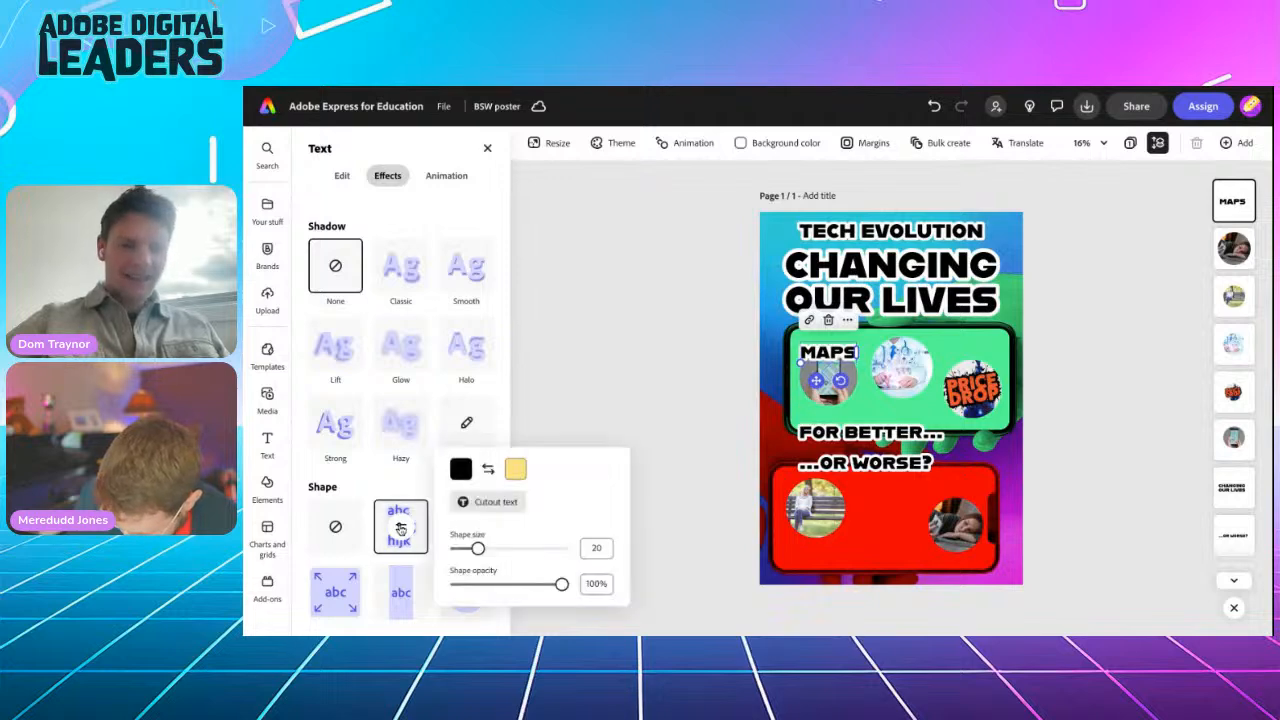
click(515, 469)
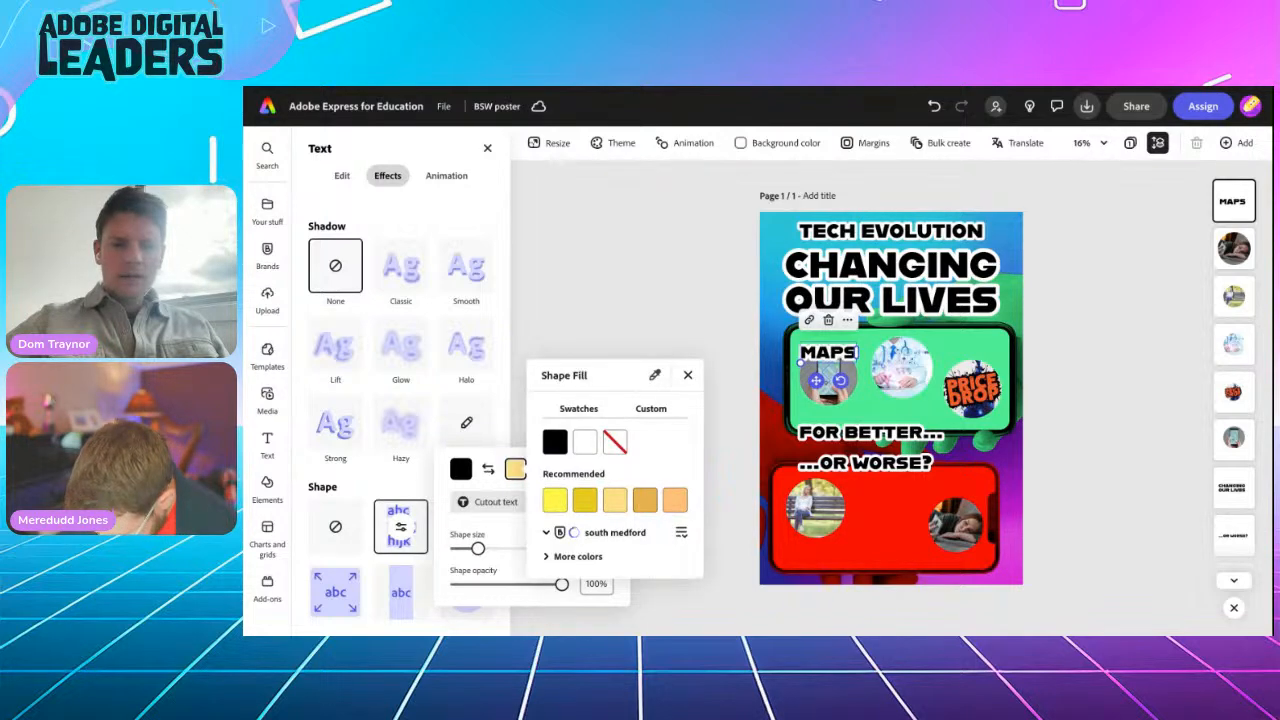
click(655, 379)
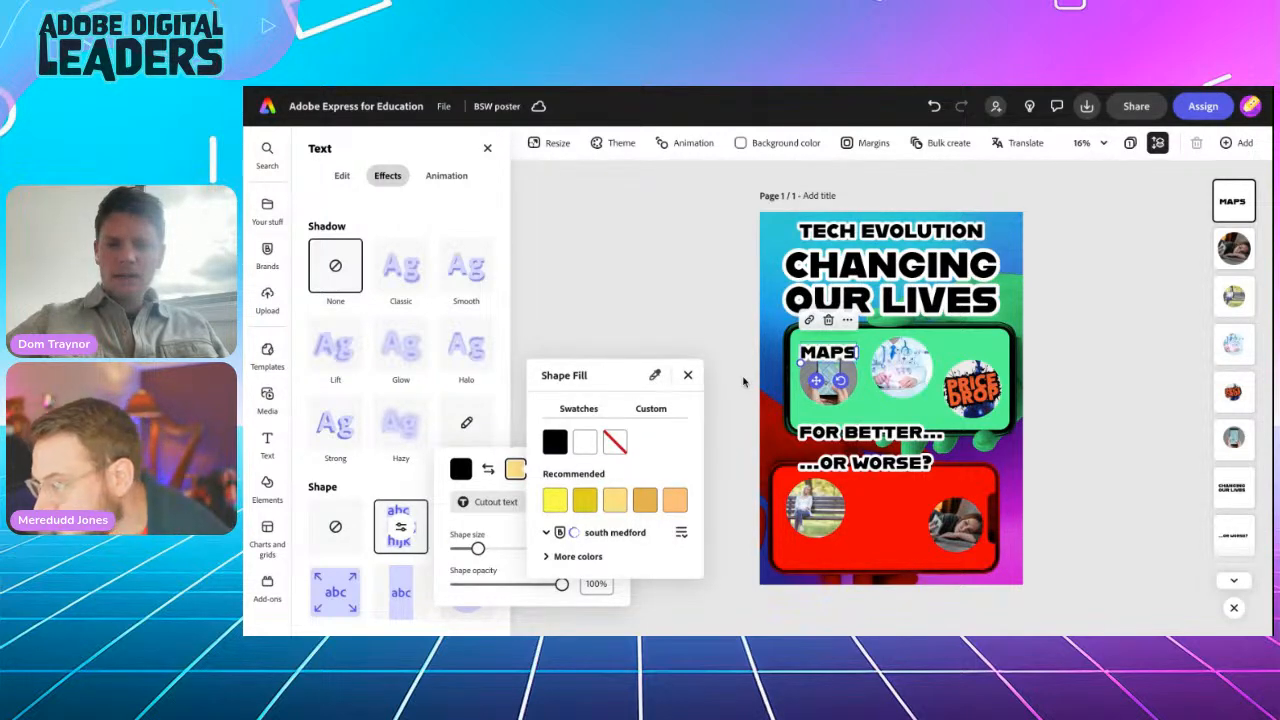
click(862, 411)
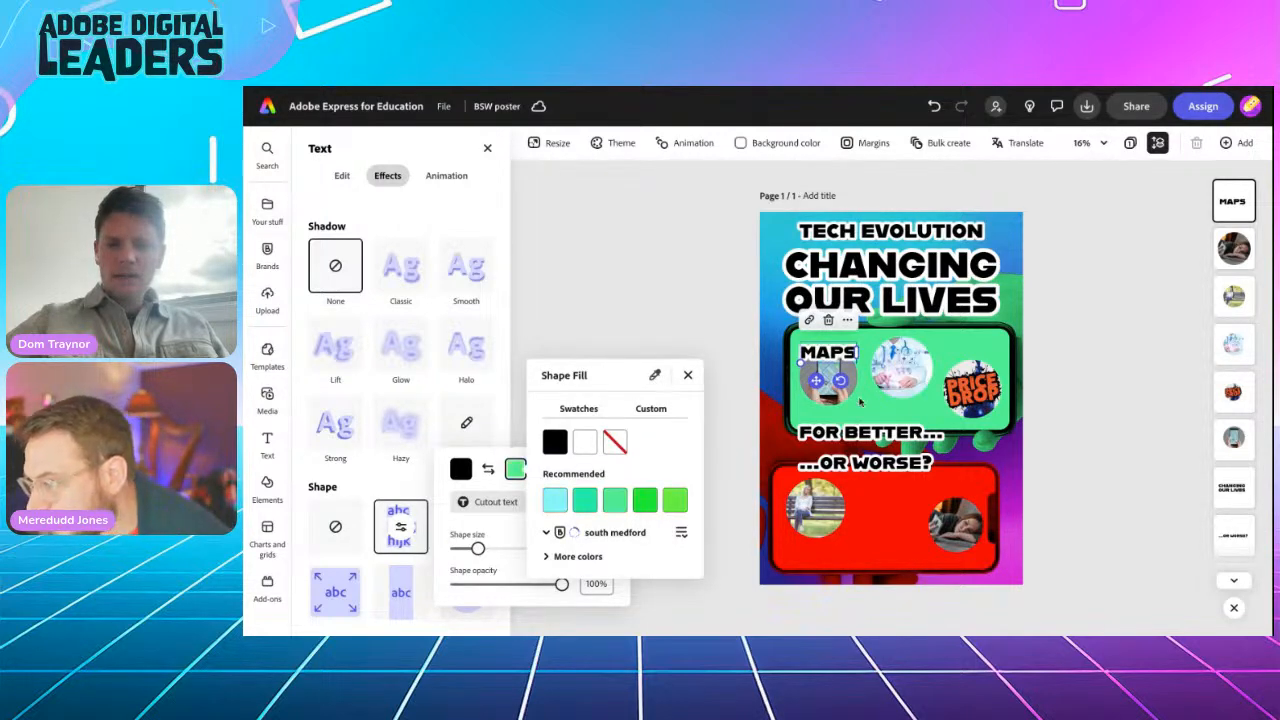
click(688, 376)
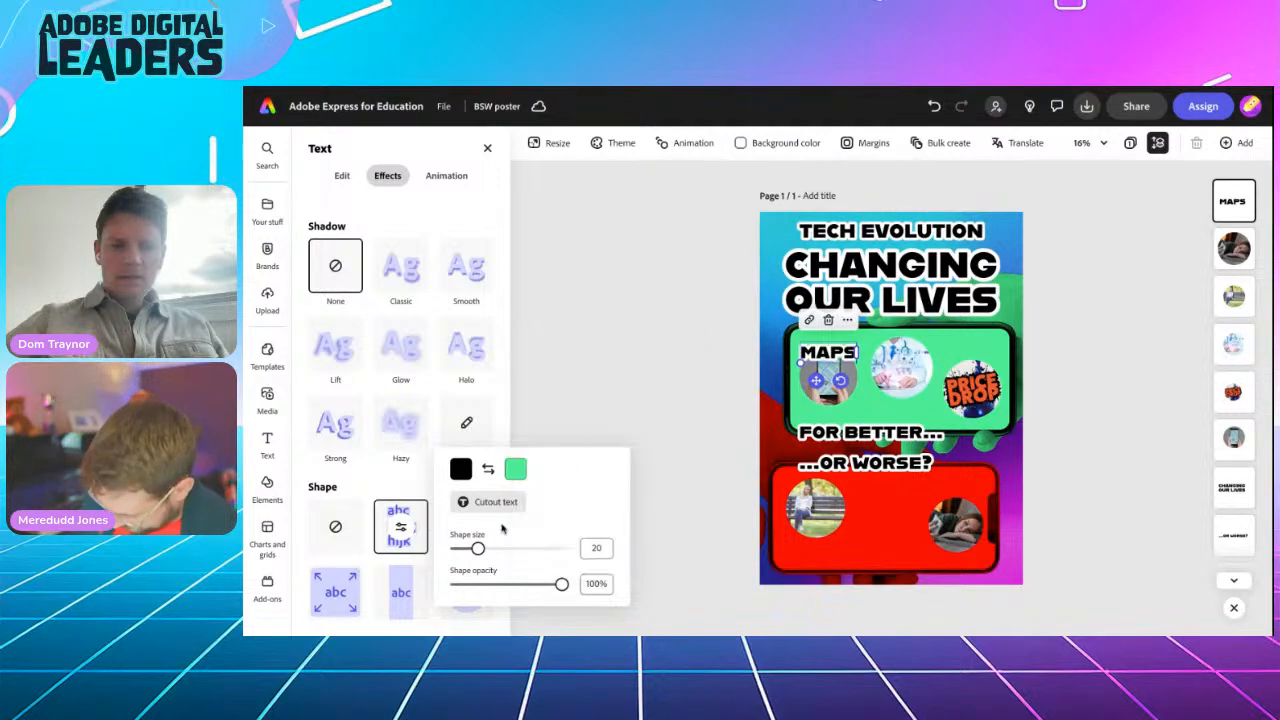
Step: Enlarge the MAPS label shape to size 96 and deselect the caption
drag(479, 552, 538, 546)
click(620, 388)
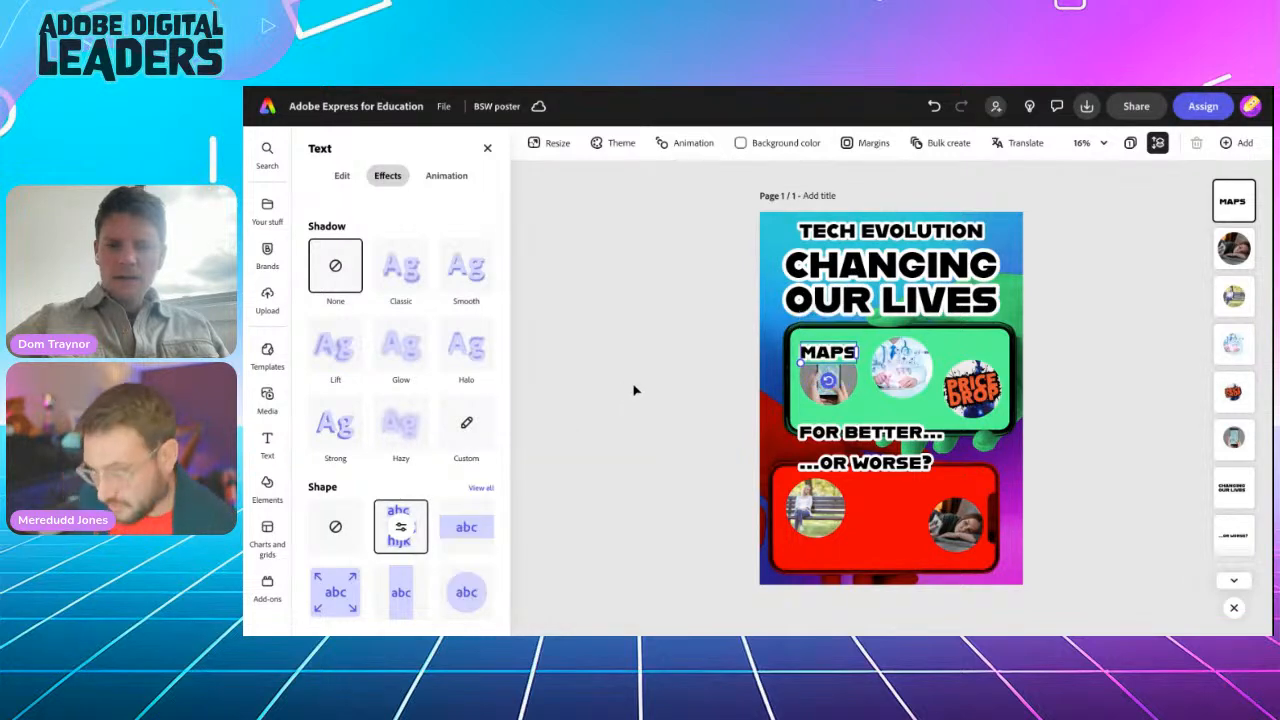
click(684, 403)
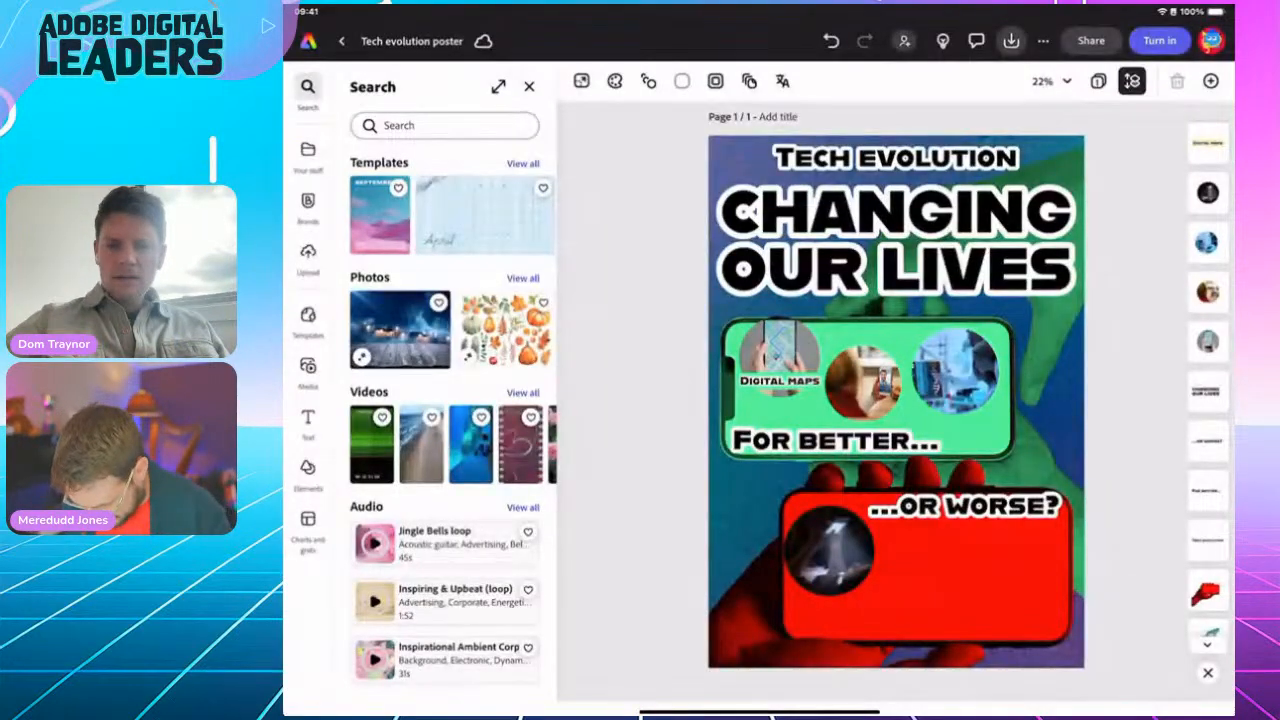
Step: Duplicate the Digital maps caption and place the copy on the middle photo circle
scroll(842, 382, up, 2)
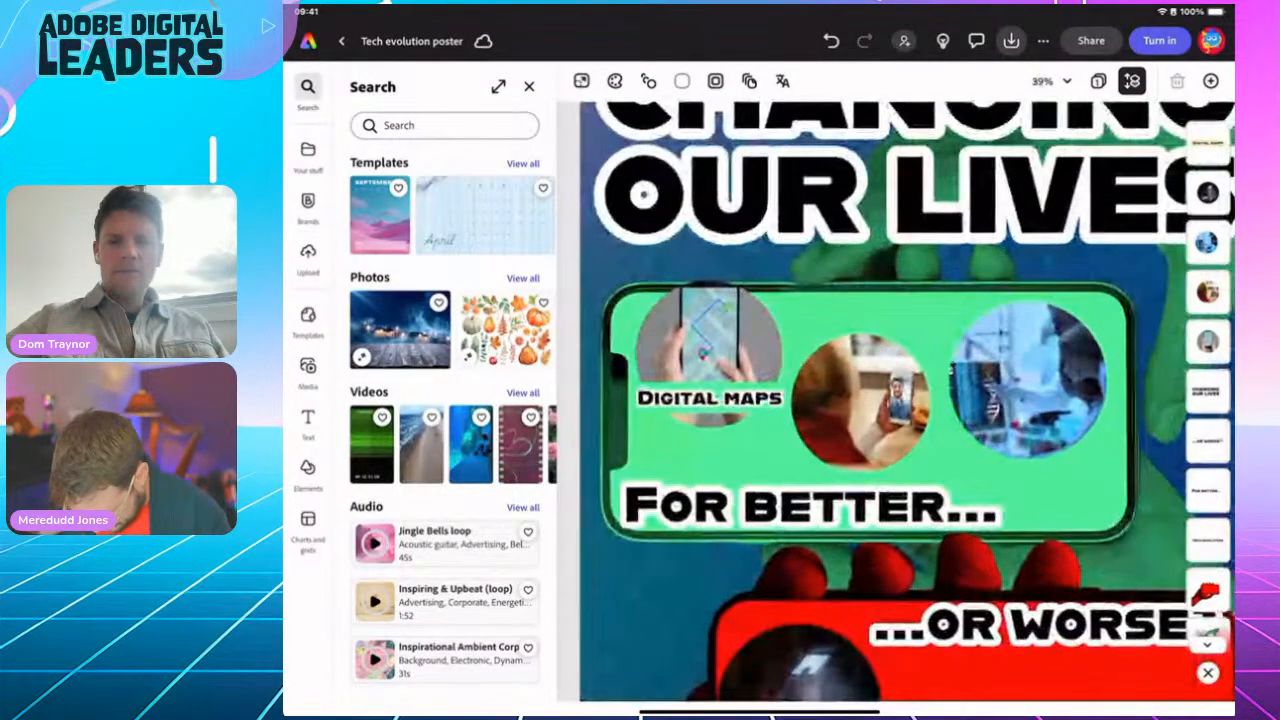
click(704, 399)
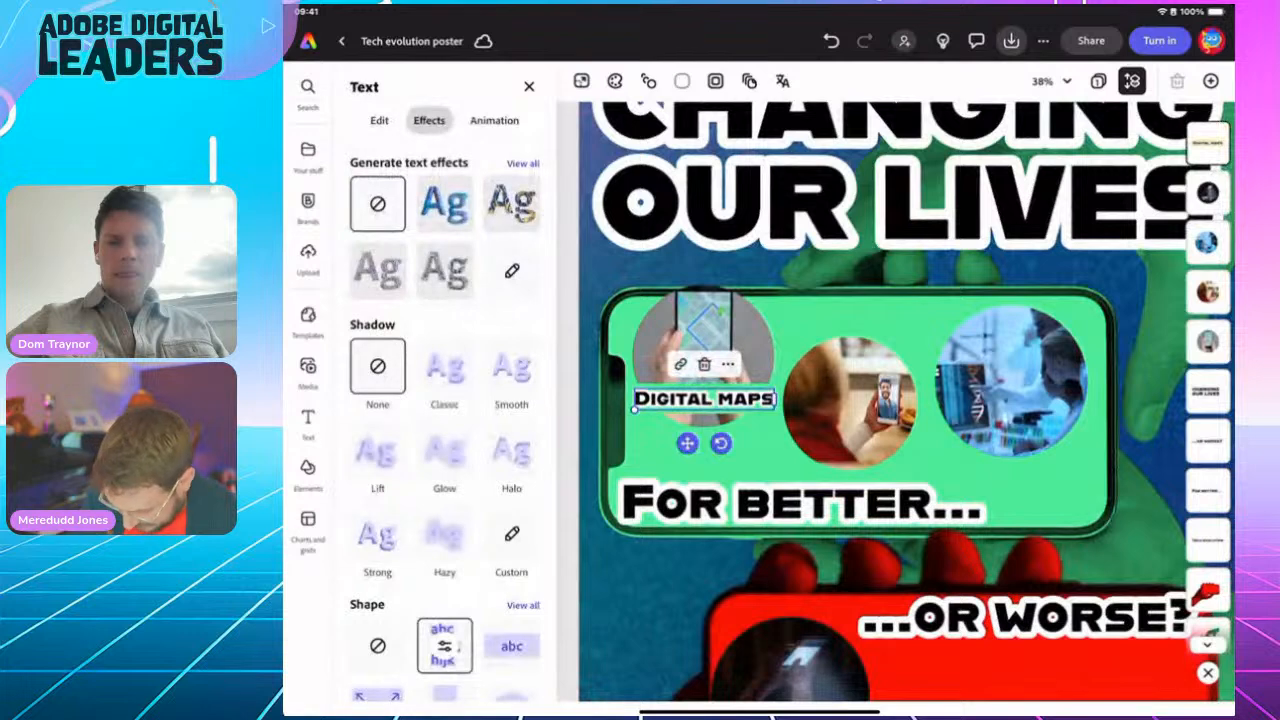
click(727, 364)
click(590, 267)
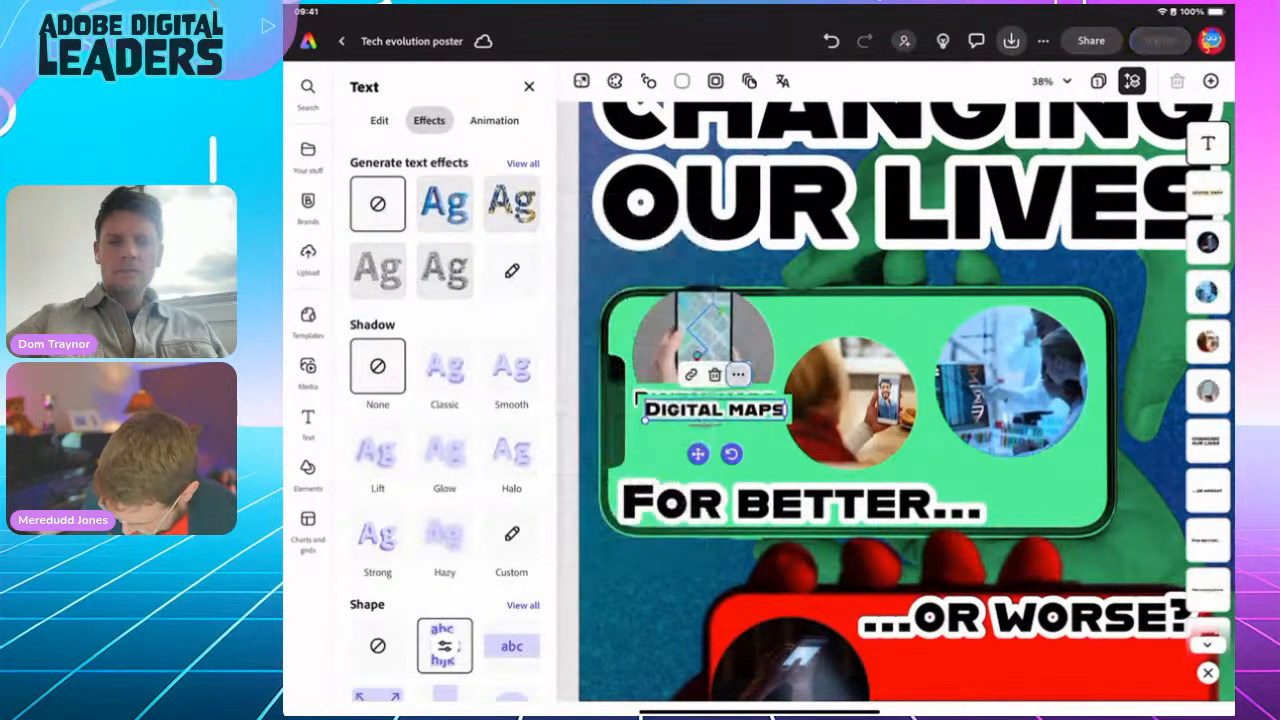
drag(714, 409, 853, 366)
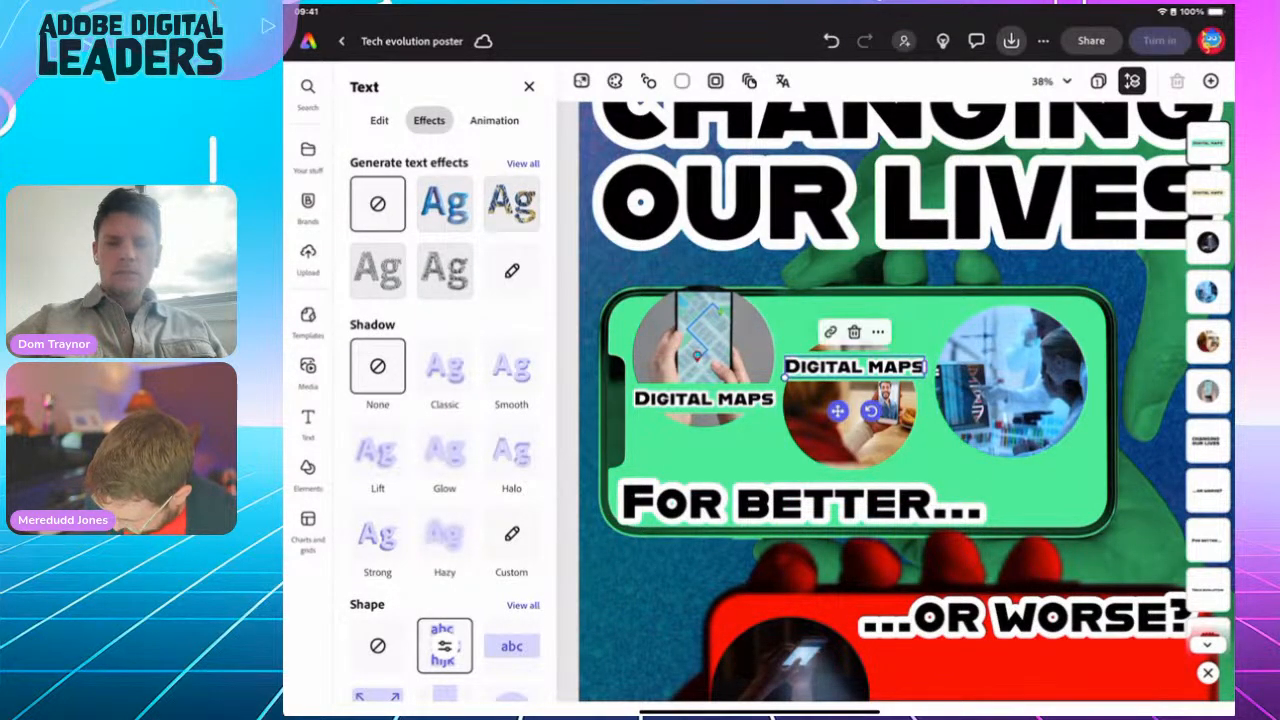
Step: Place another copy on the right-hand circle, then duplicate it again for the red phone
click(877, 331)
click(740, 234)
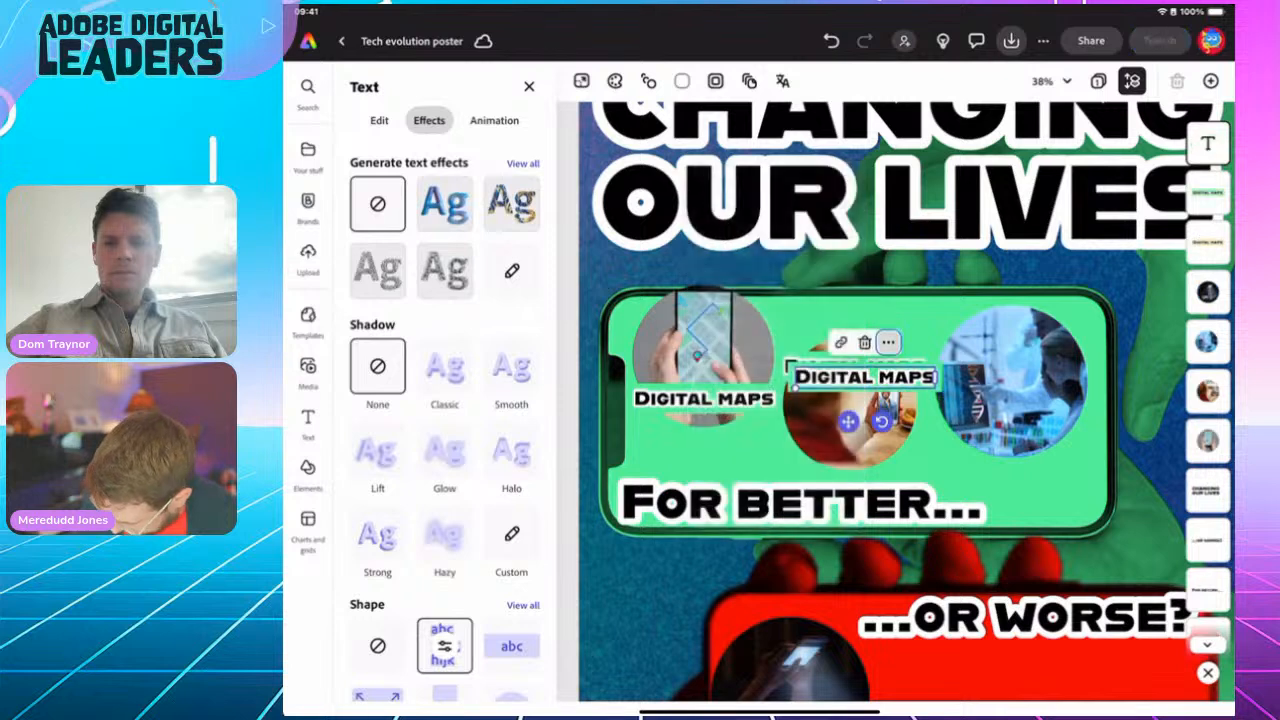
drag(863, 377, 1014, 430)
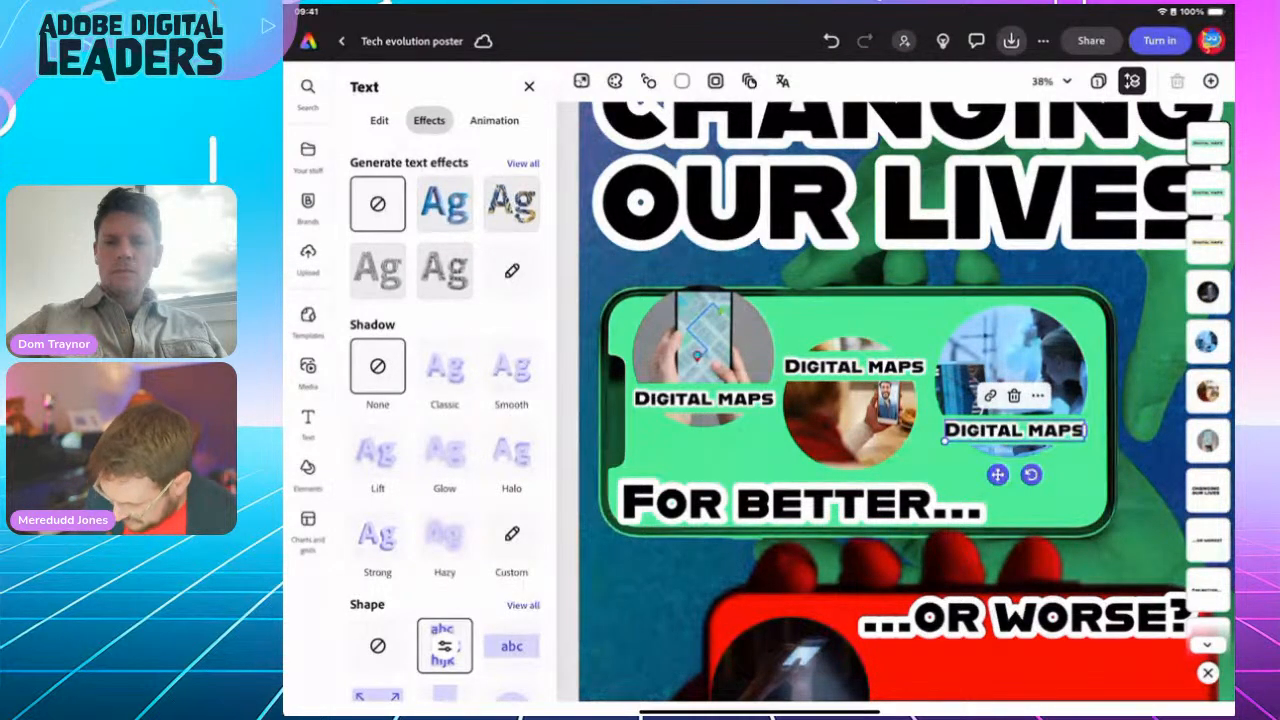
scroll(900, 400, down, 1)
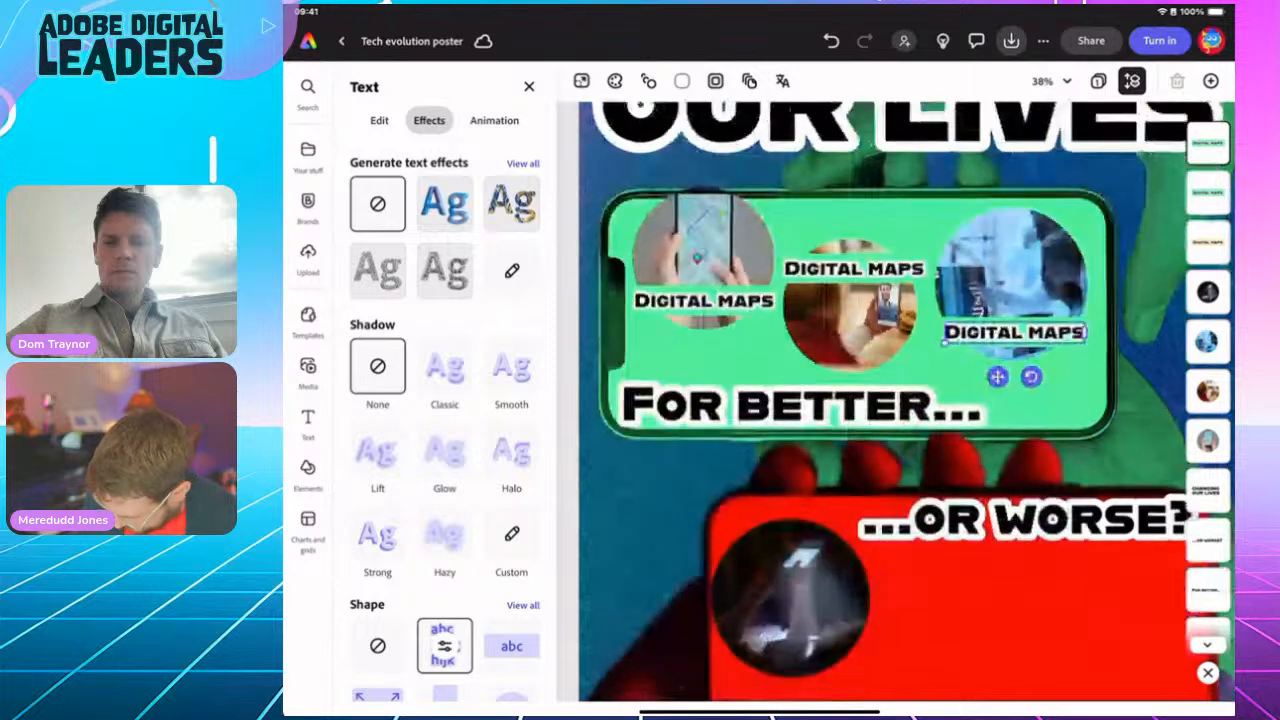
scroll(900, 400, down, 3)
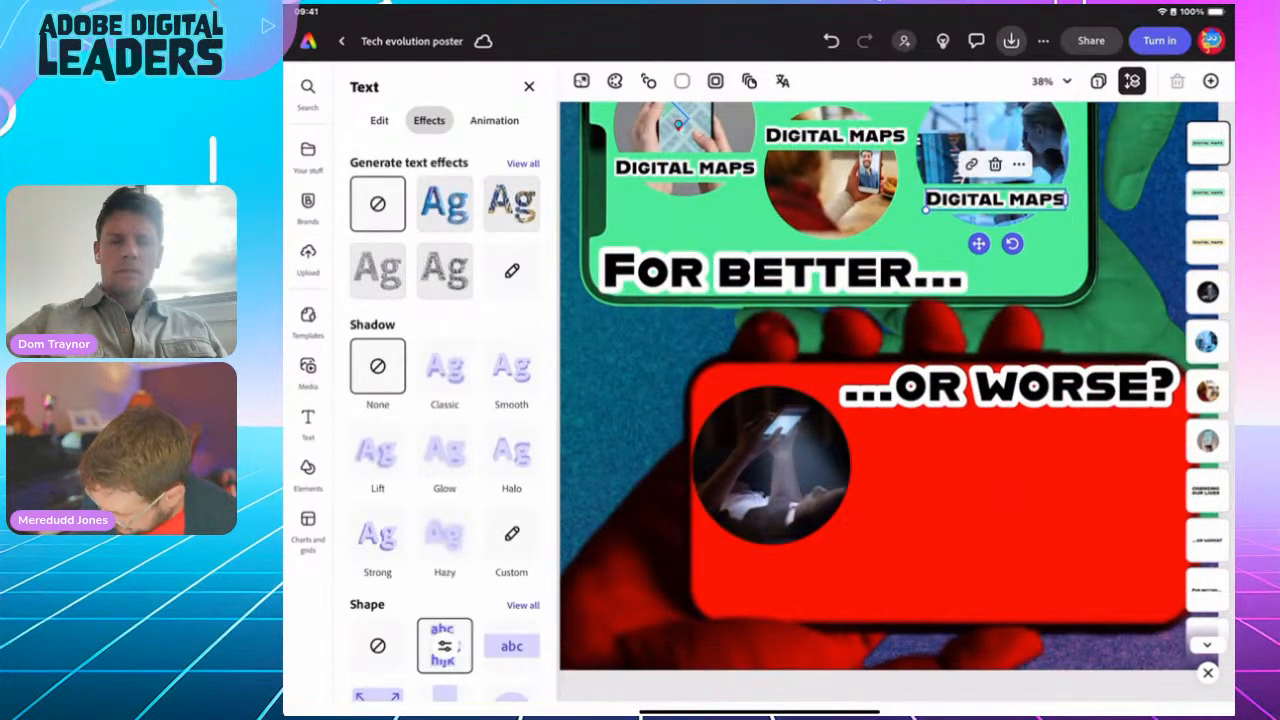
click(1019, 164)
click(1063, 255)
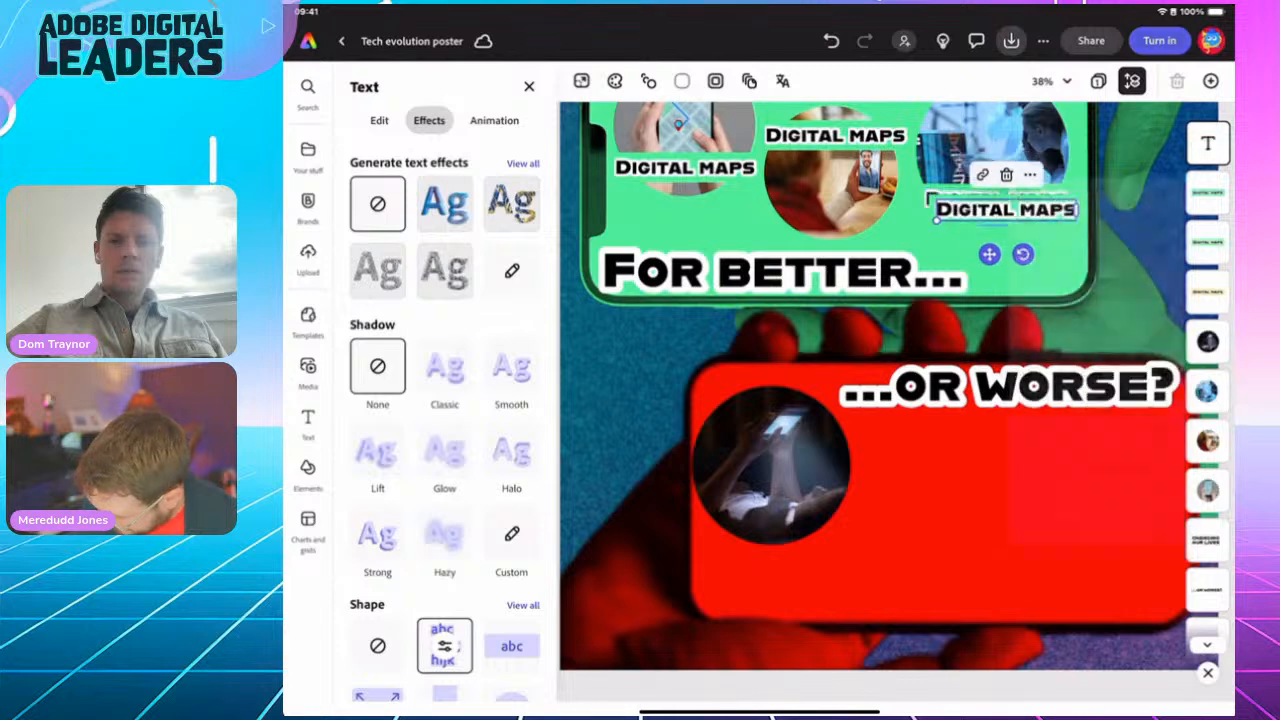
Step: Move the copy beneath the red phone's photo and eyedrop the phone's red as its label fill
drag(1004, 207, 773, 521)
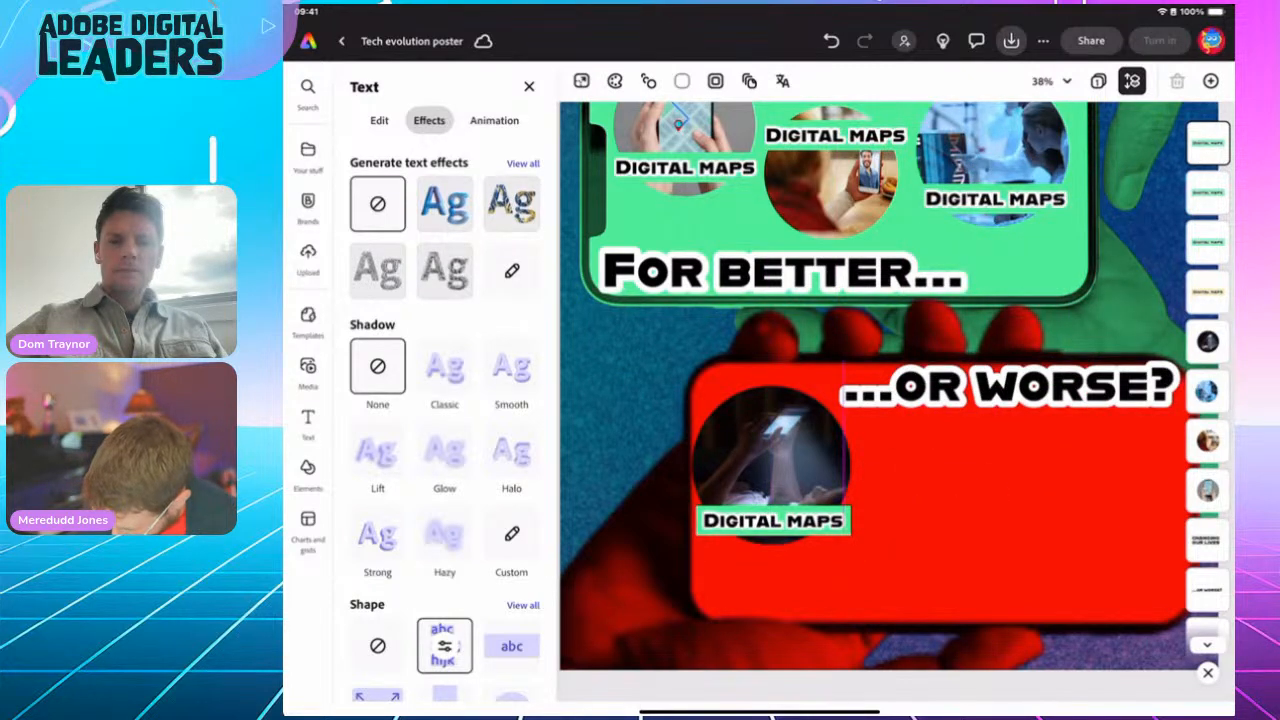
click(445, 646)
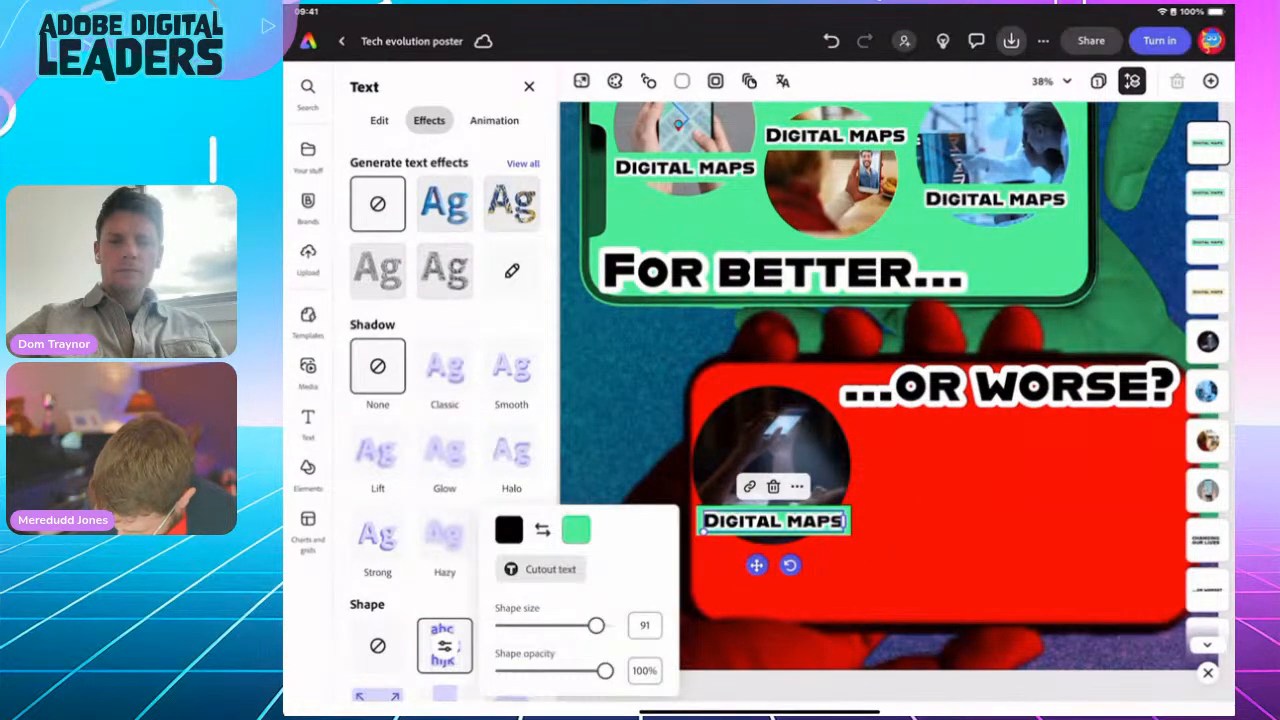
click(576, 530)
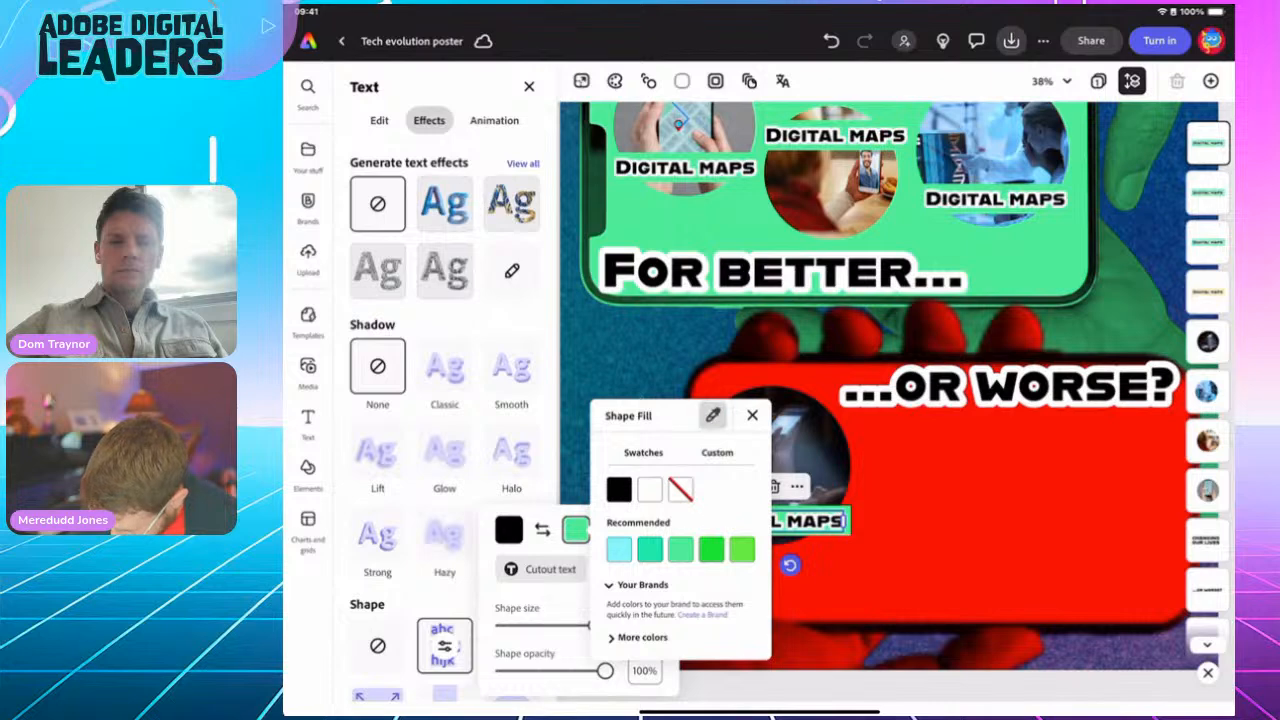
click(713, 415)
click(576, 530)
click(713, 415)
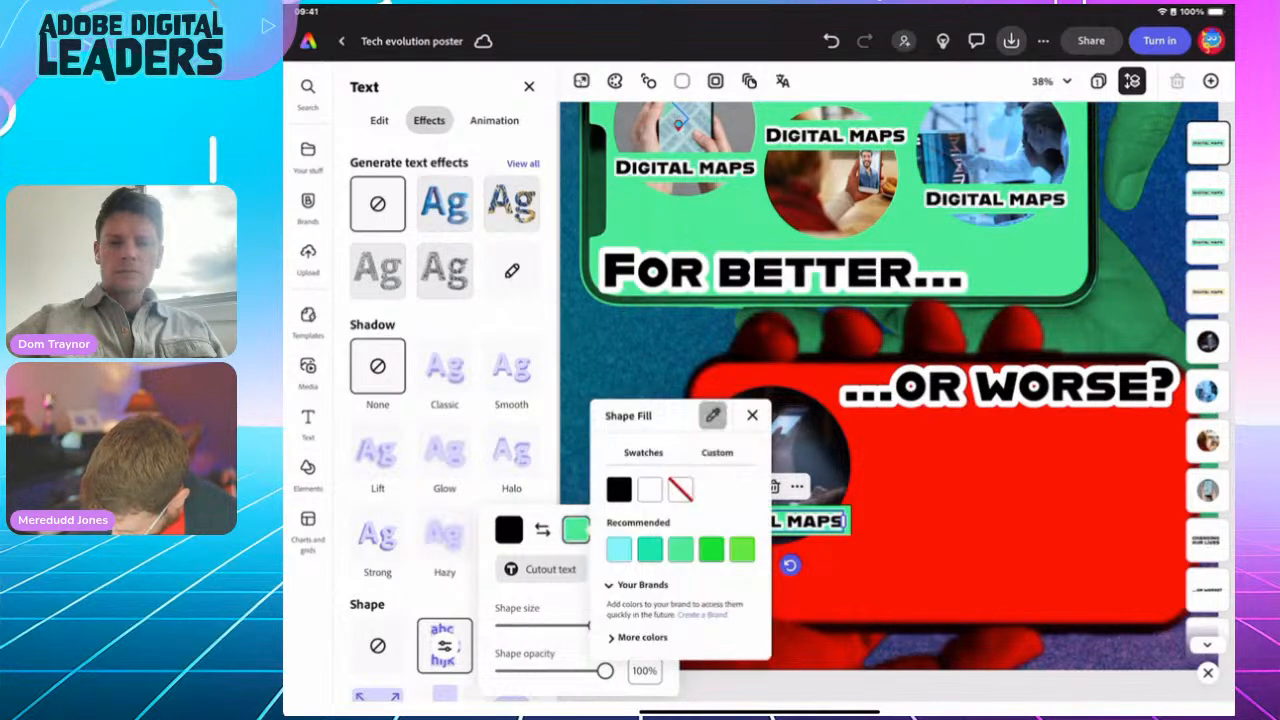
click(713, 415)
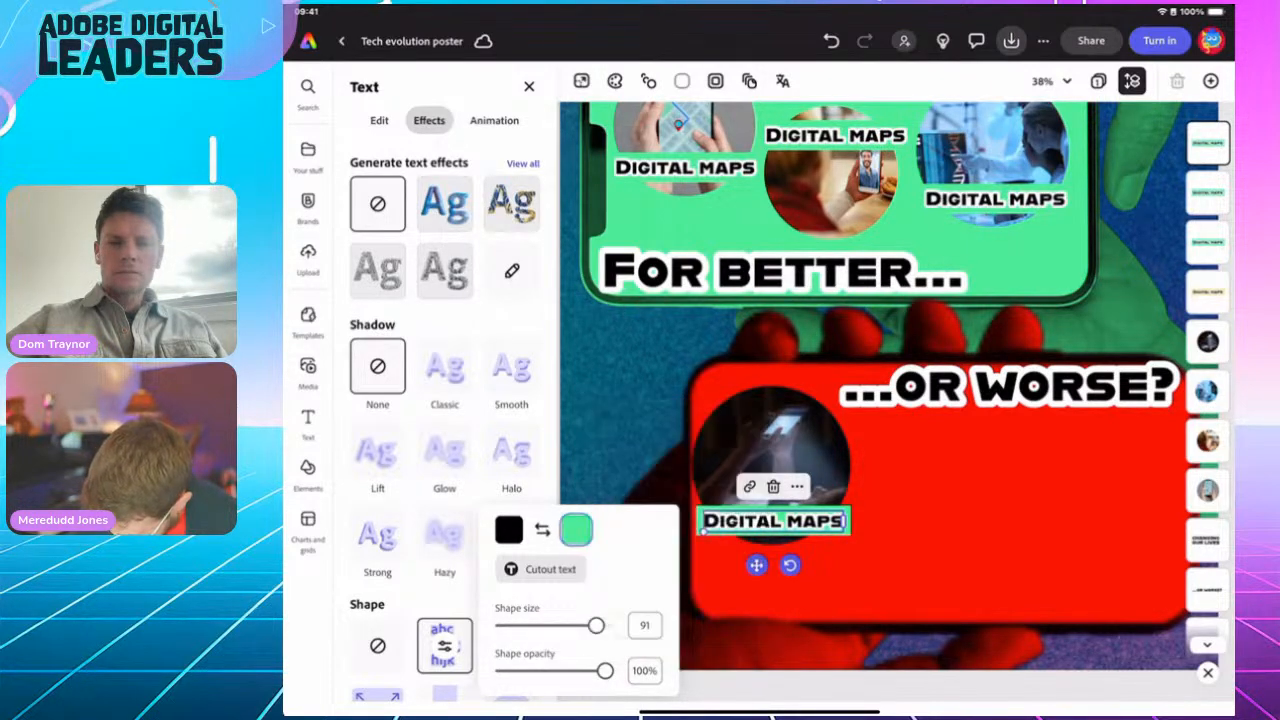
click(576, 530)
click(713, 415)
click(713, 415)
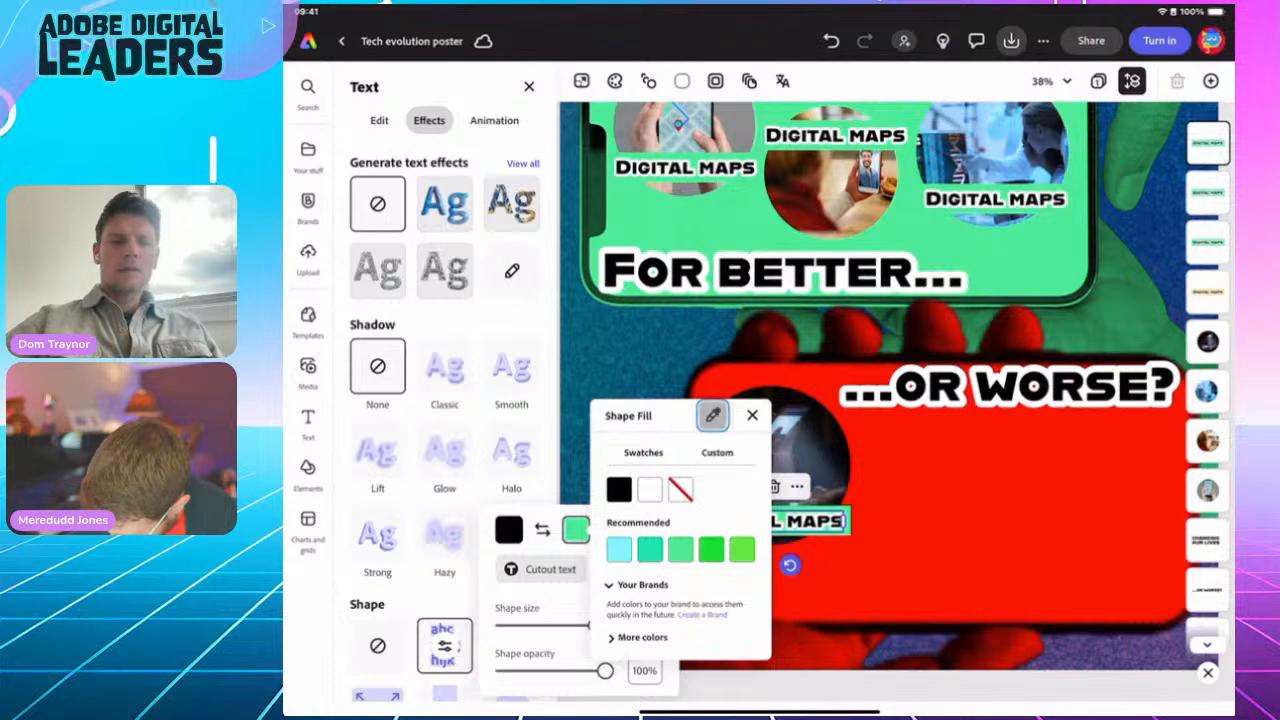
click(940, 510)
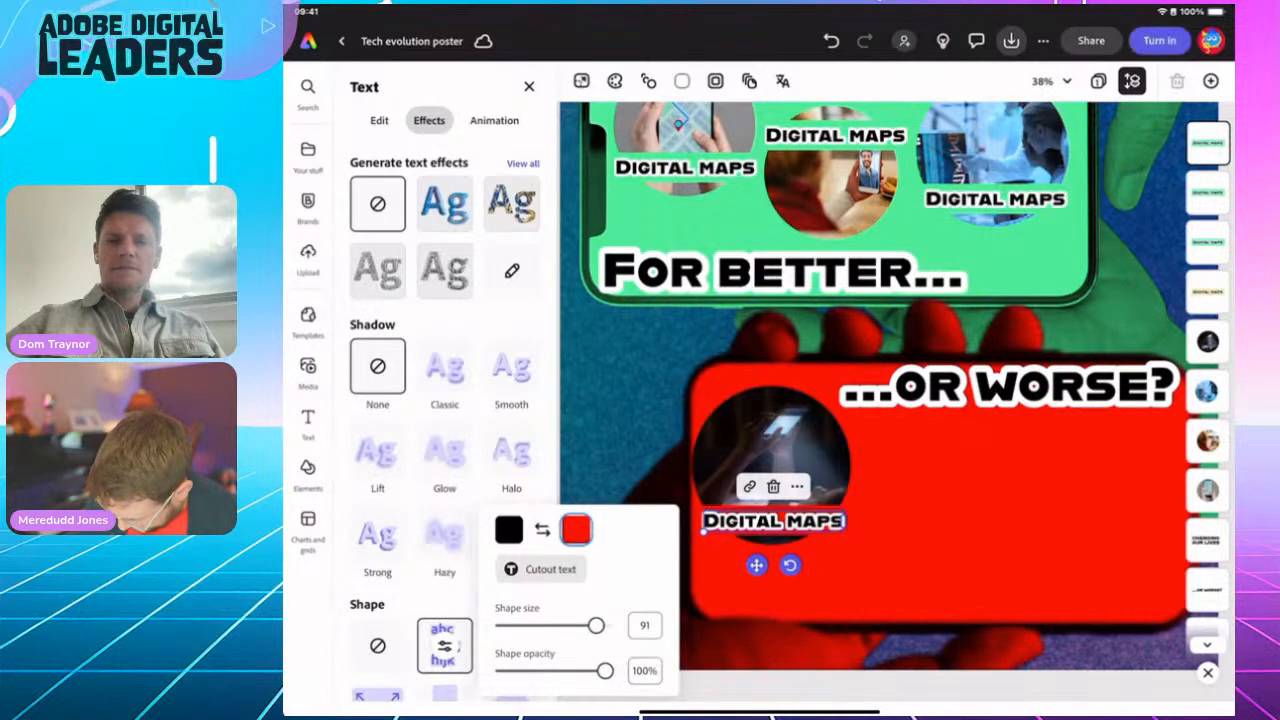
Step: Close the label shape settings and Text panel, deselecting the caption
click(445, 646)
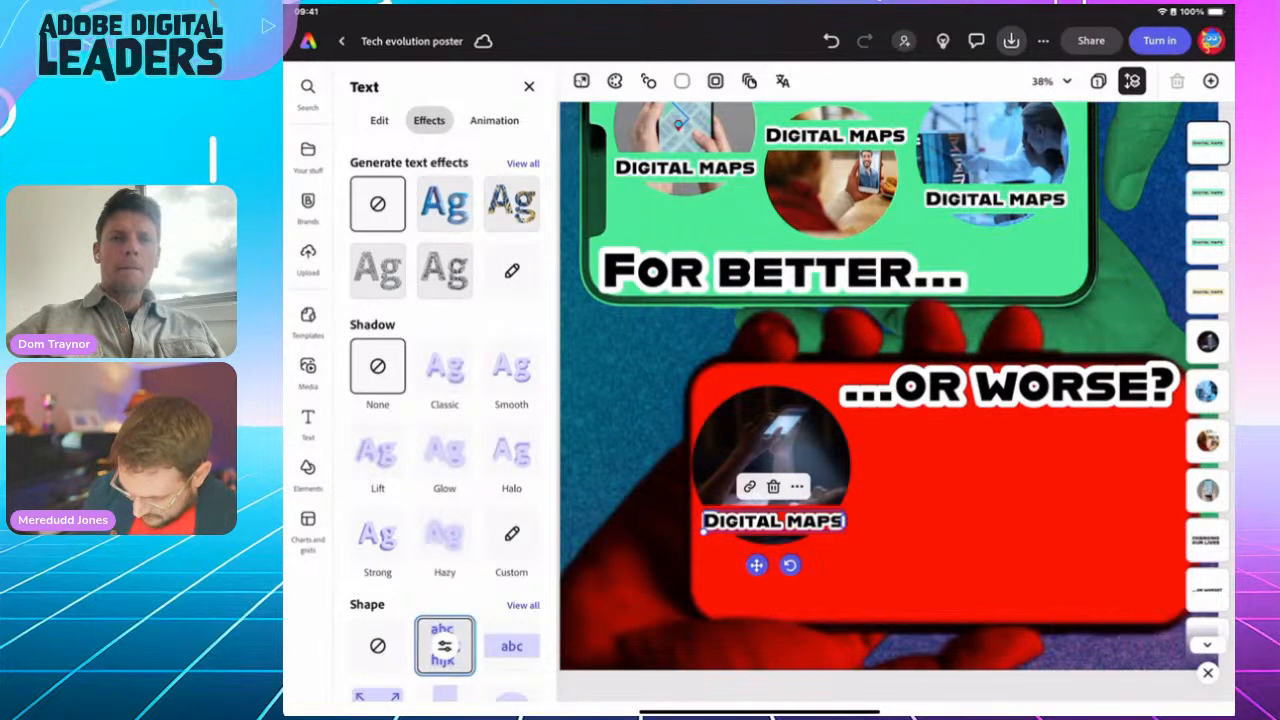
click(529, 87)
scroll(896, 386, down, 3)
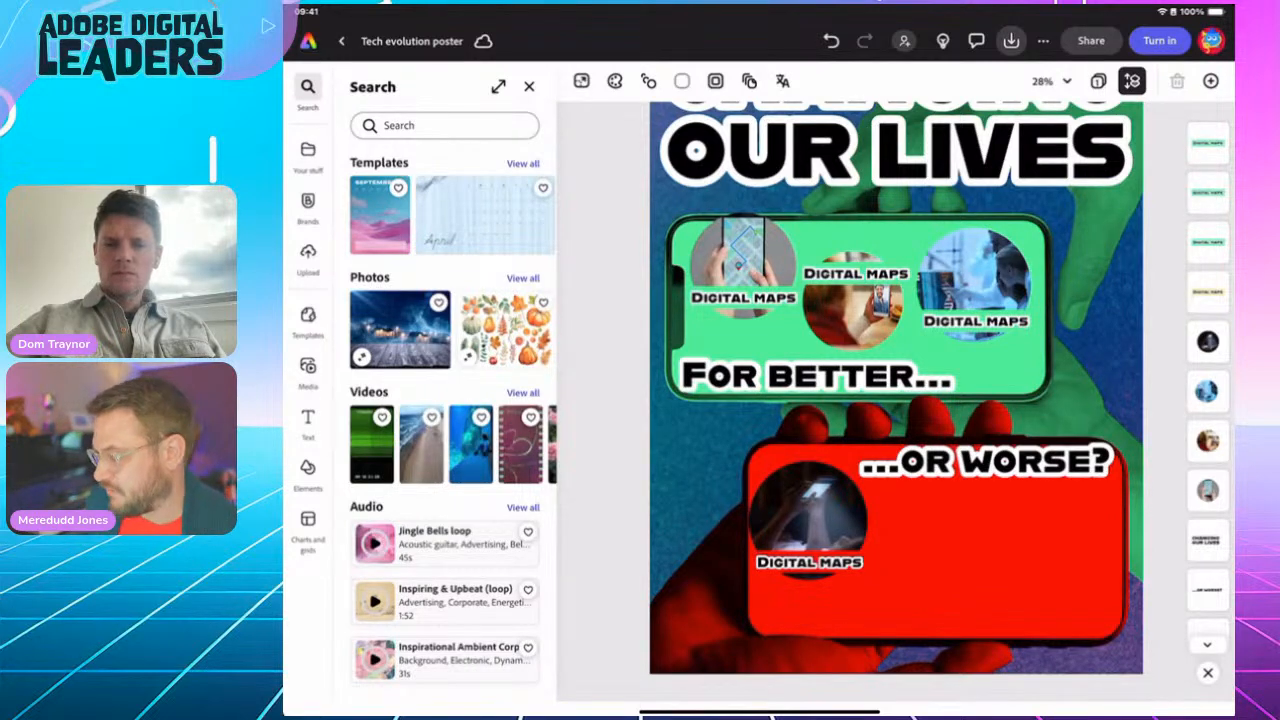
Step: Change the middle caption to 'Video calling' and nudge it into place
click(856, 274)
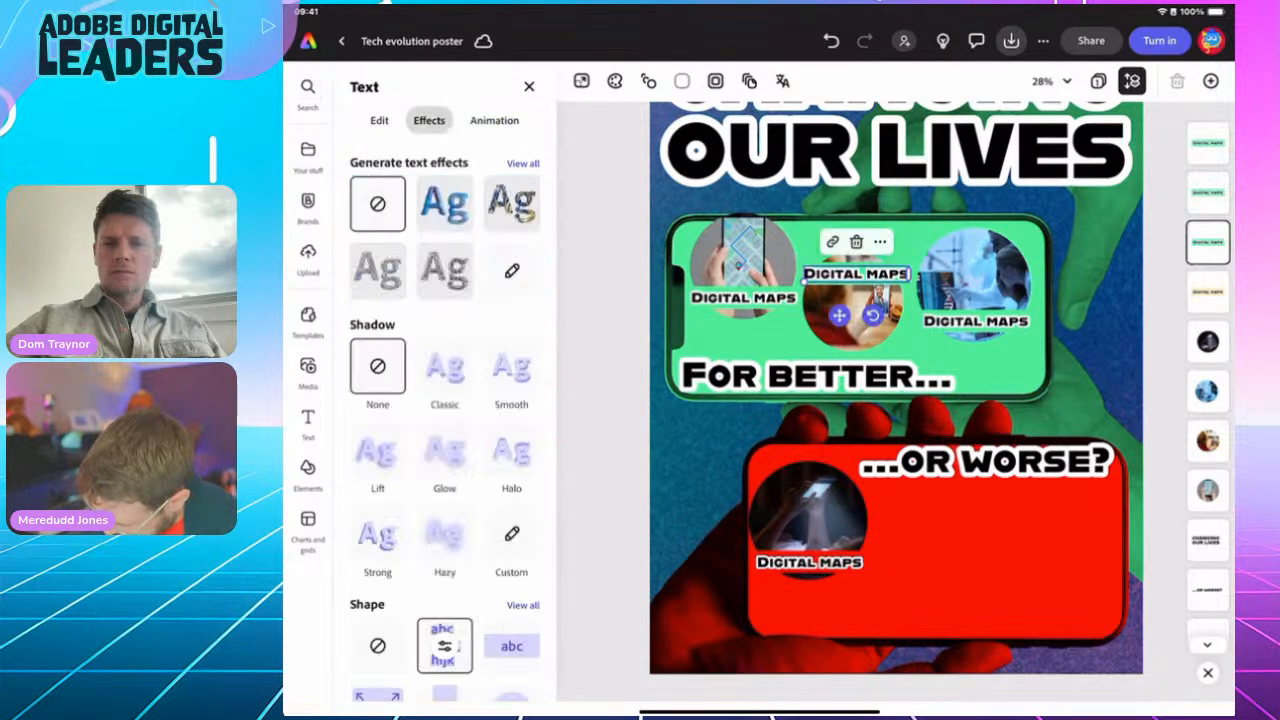
double_click(838, 274)
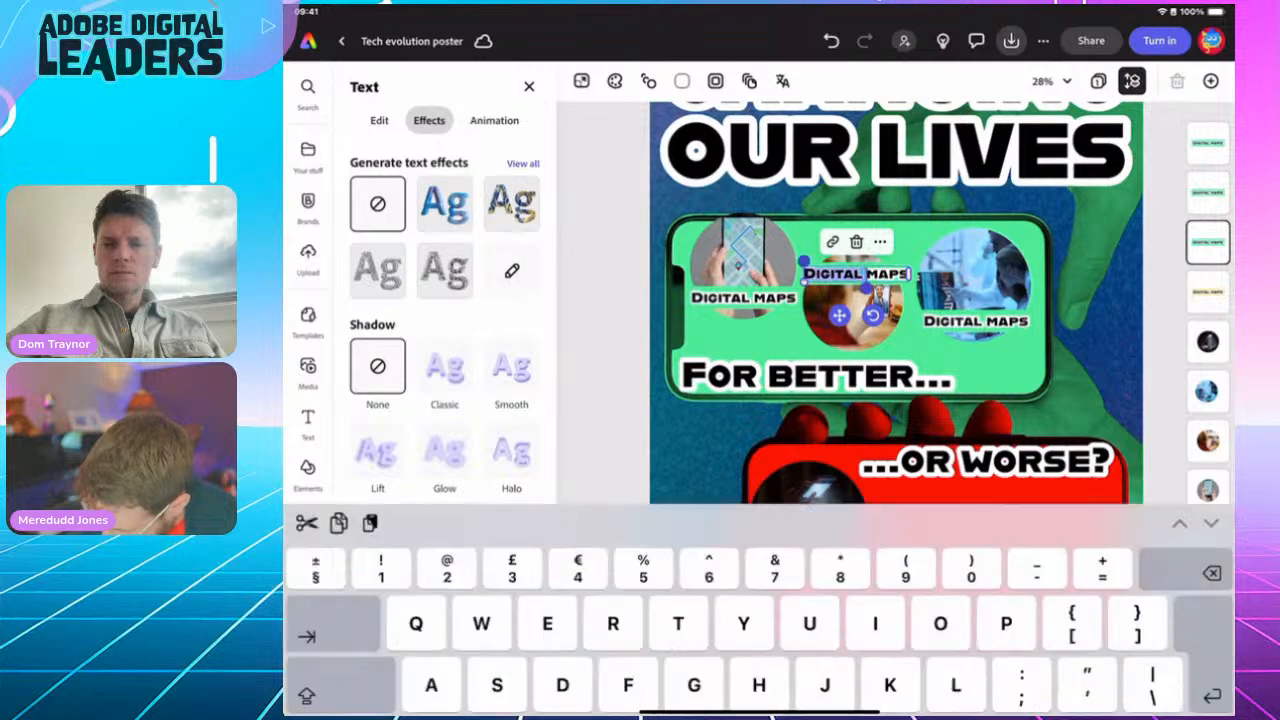
triple_click(1056, 280)
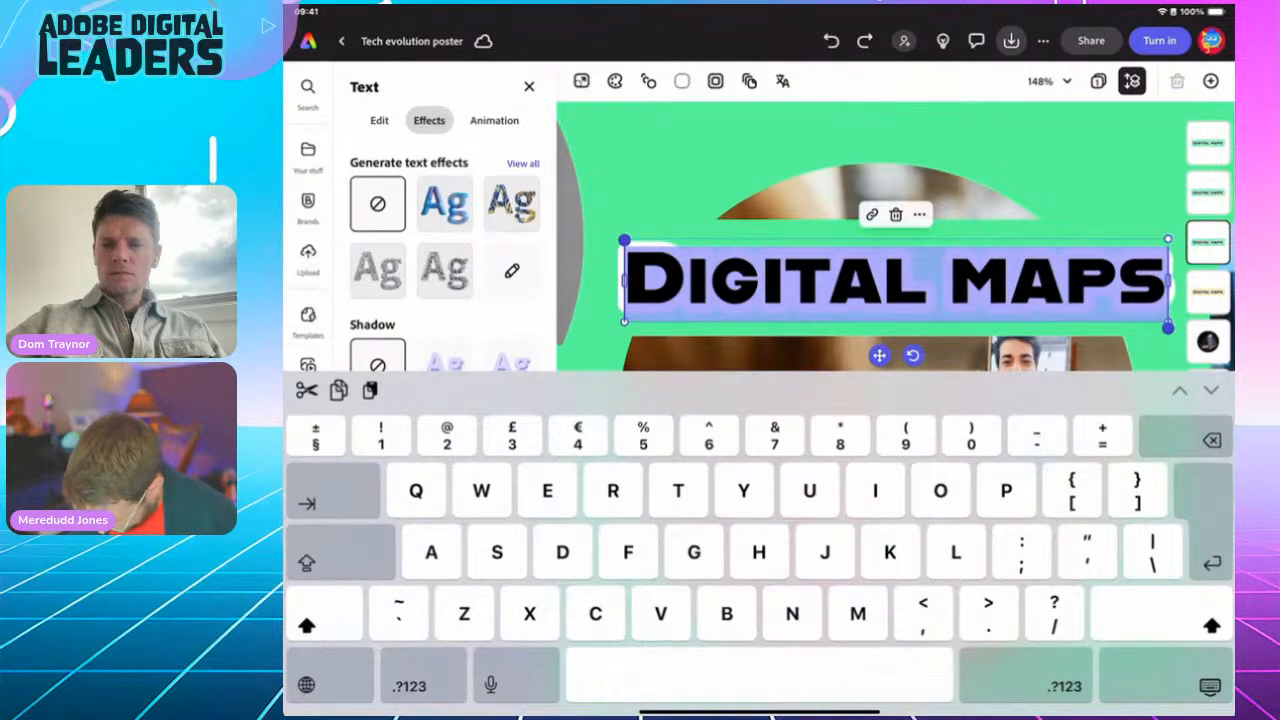
text(Video)
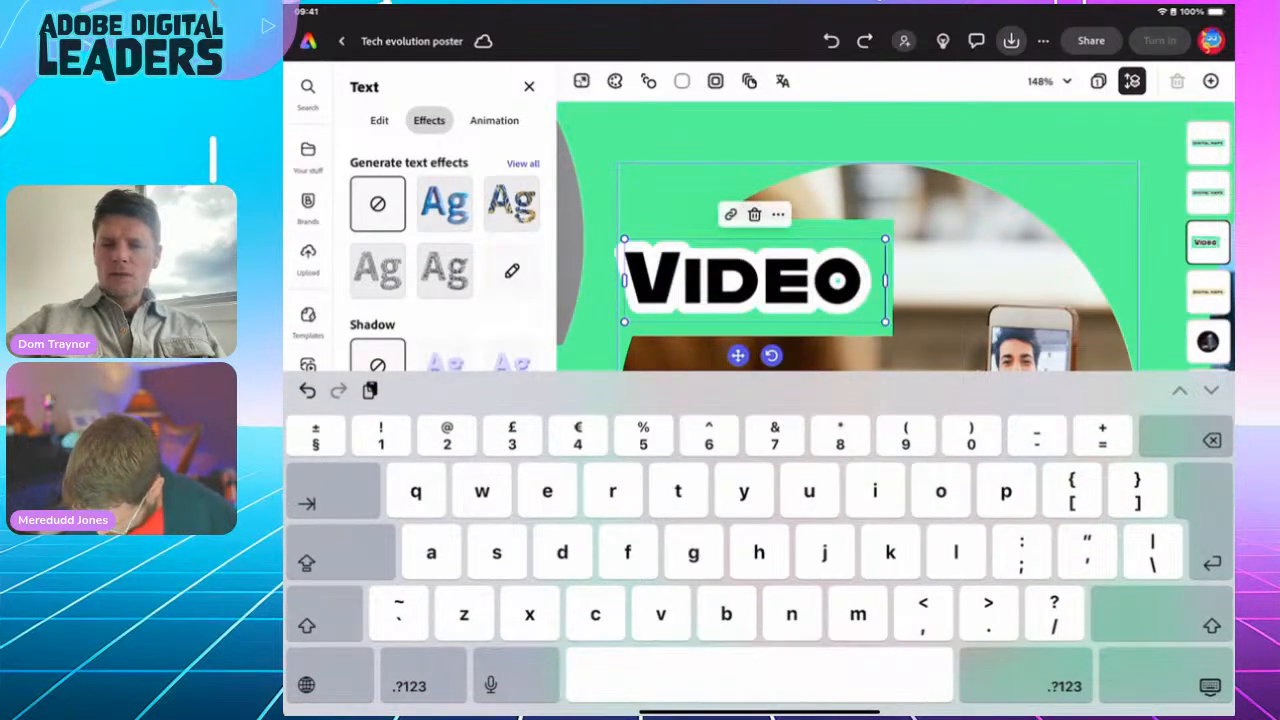
text( calling)
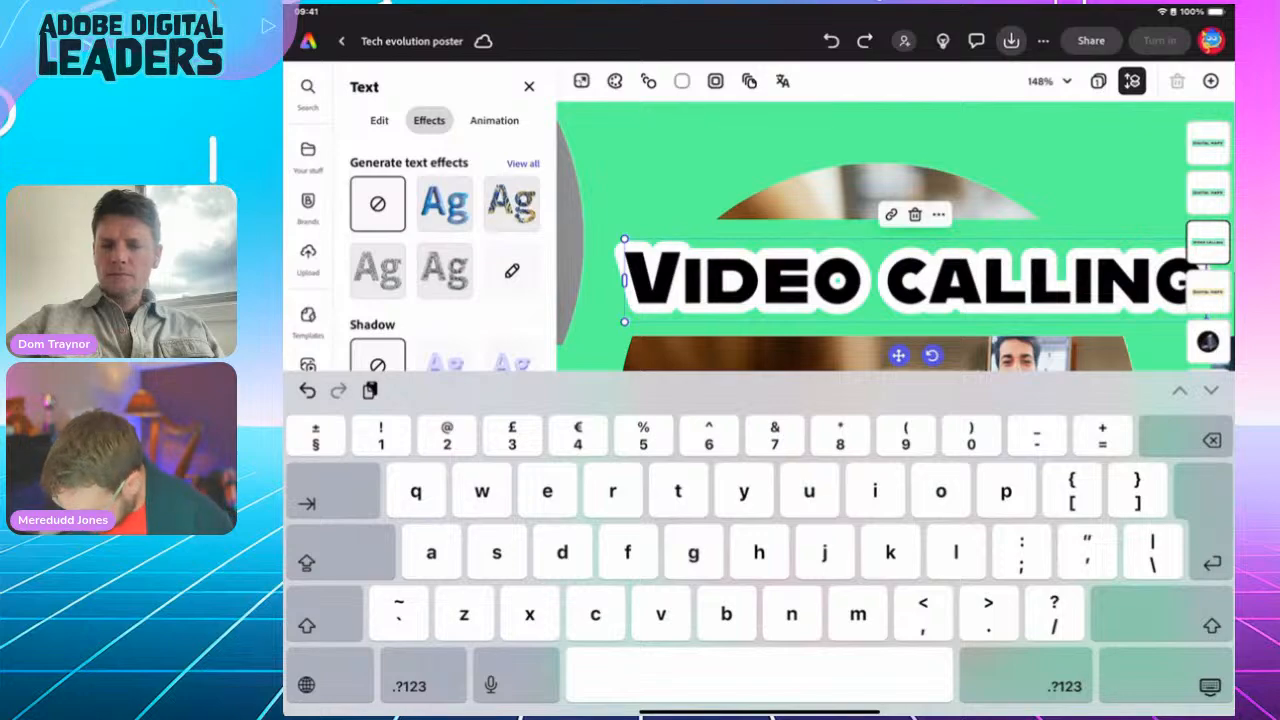
click(1210, 686)
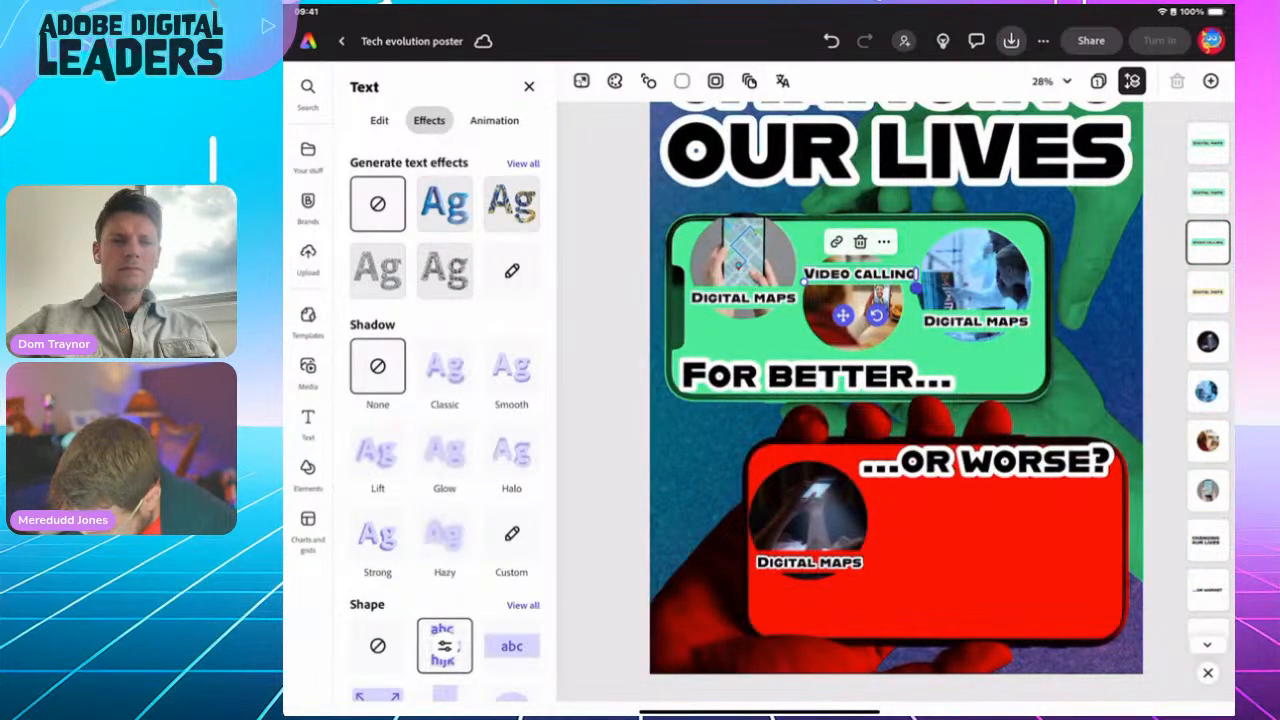
click(860, 274)
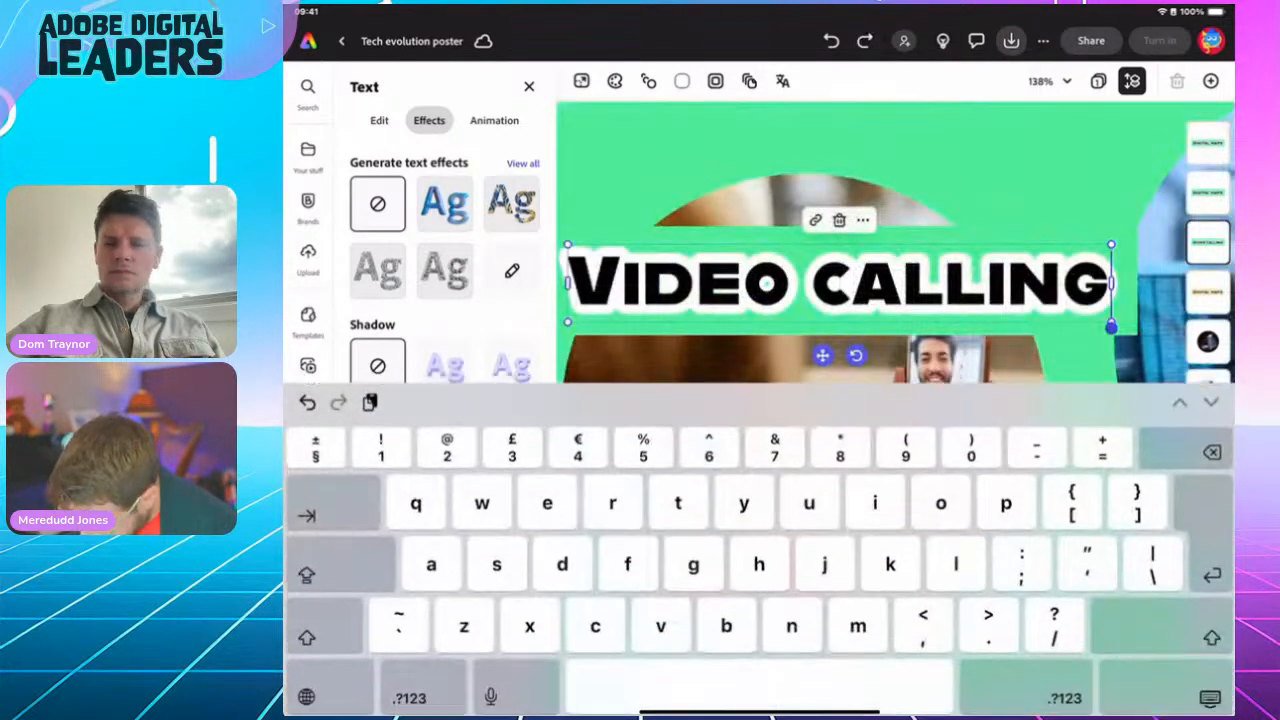
click(1210, 692)
drag(843, 315, 842, 312)
click(858, 272)
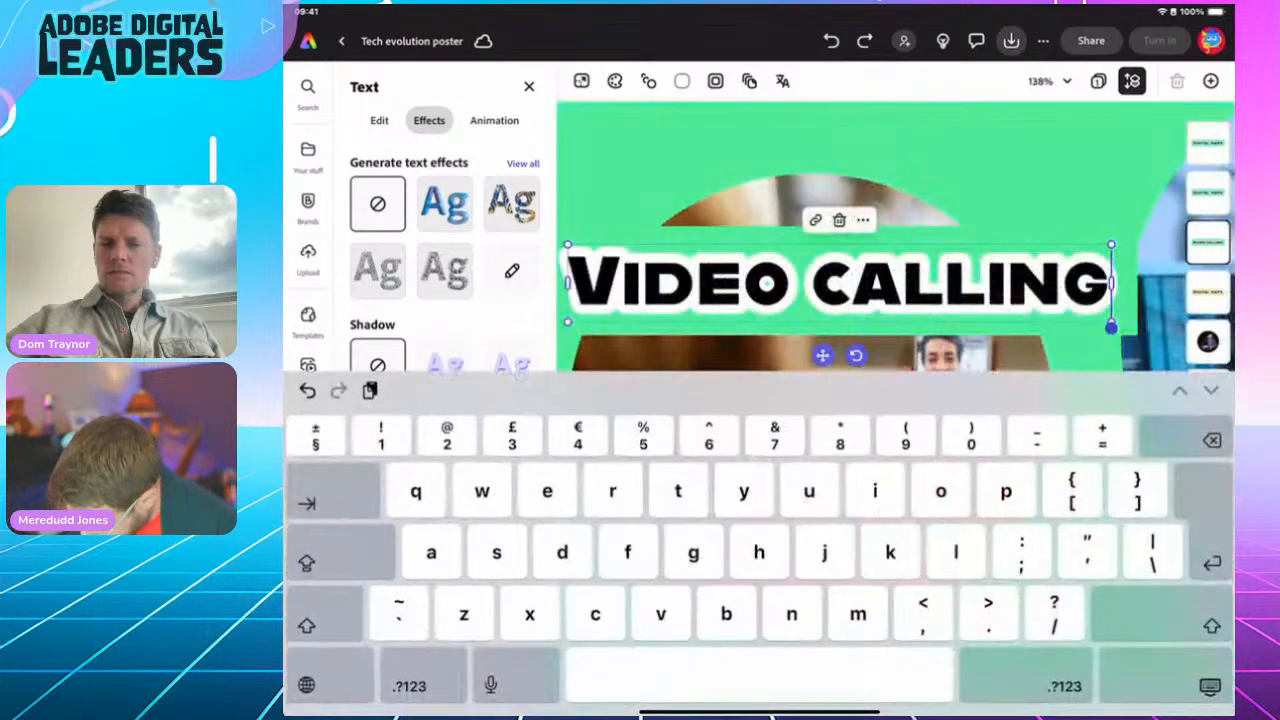
click(1210, 692)
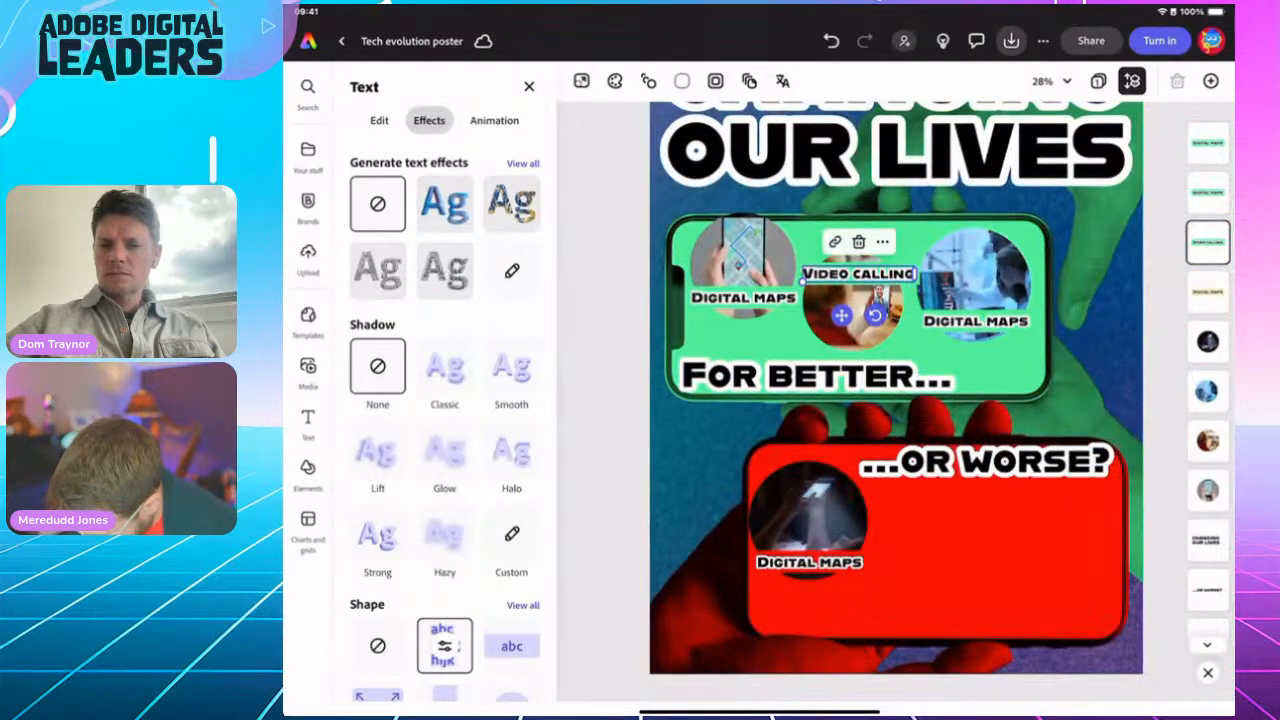
Step: Retype the right-hand caption as 'MEDICAL Tech'
double_click(960, 321)
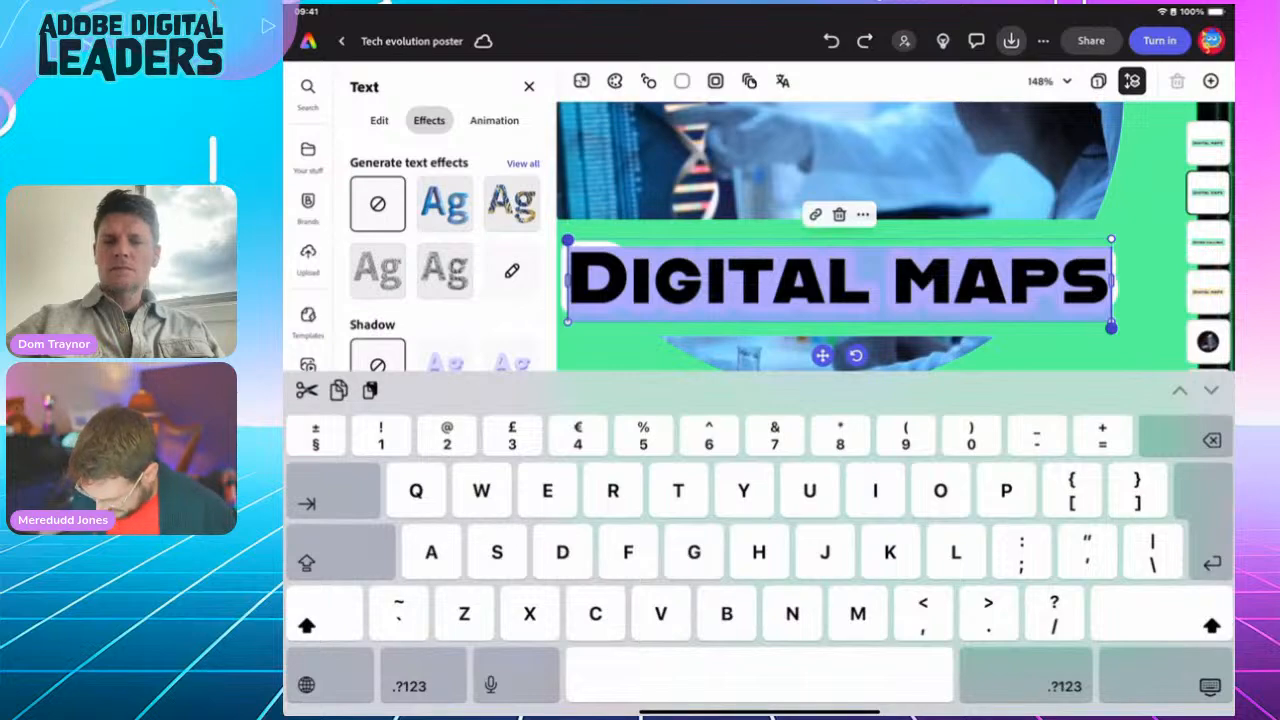
text(MEDICA)
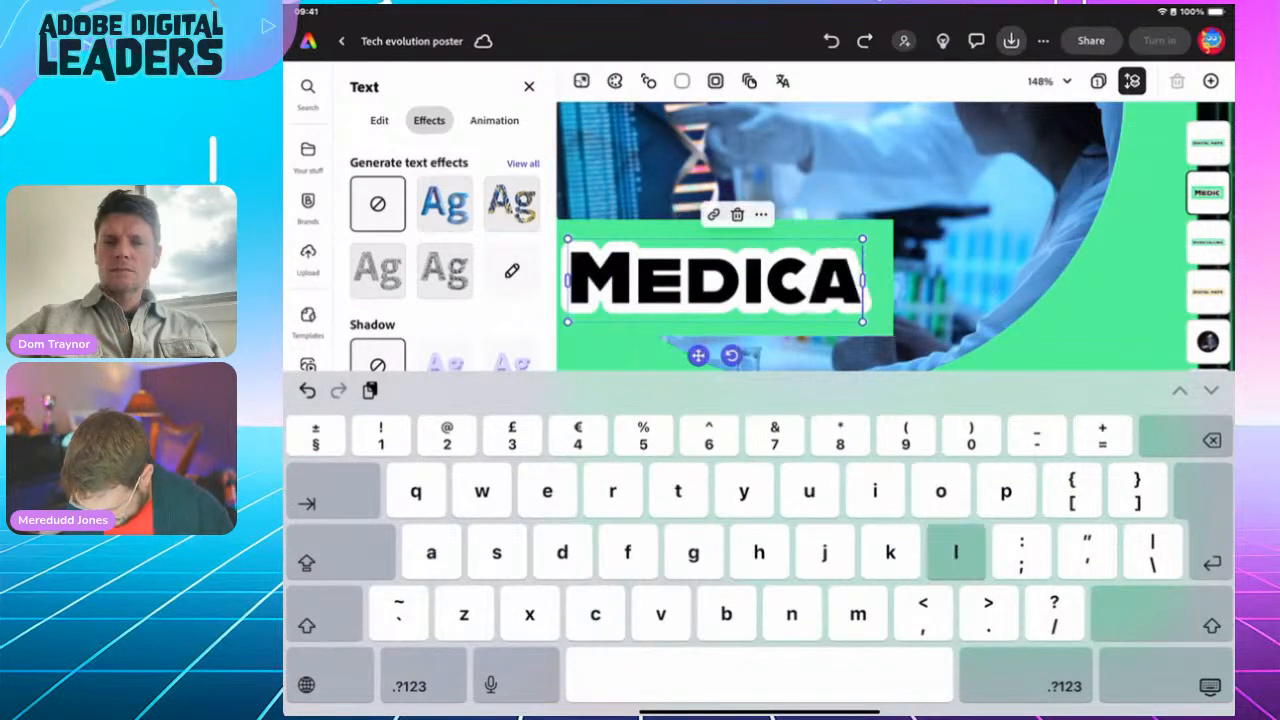
text(L Tech)
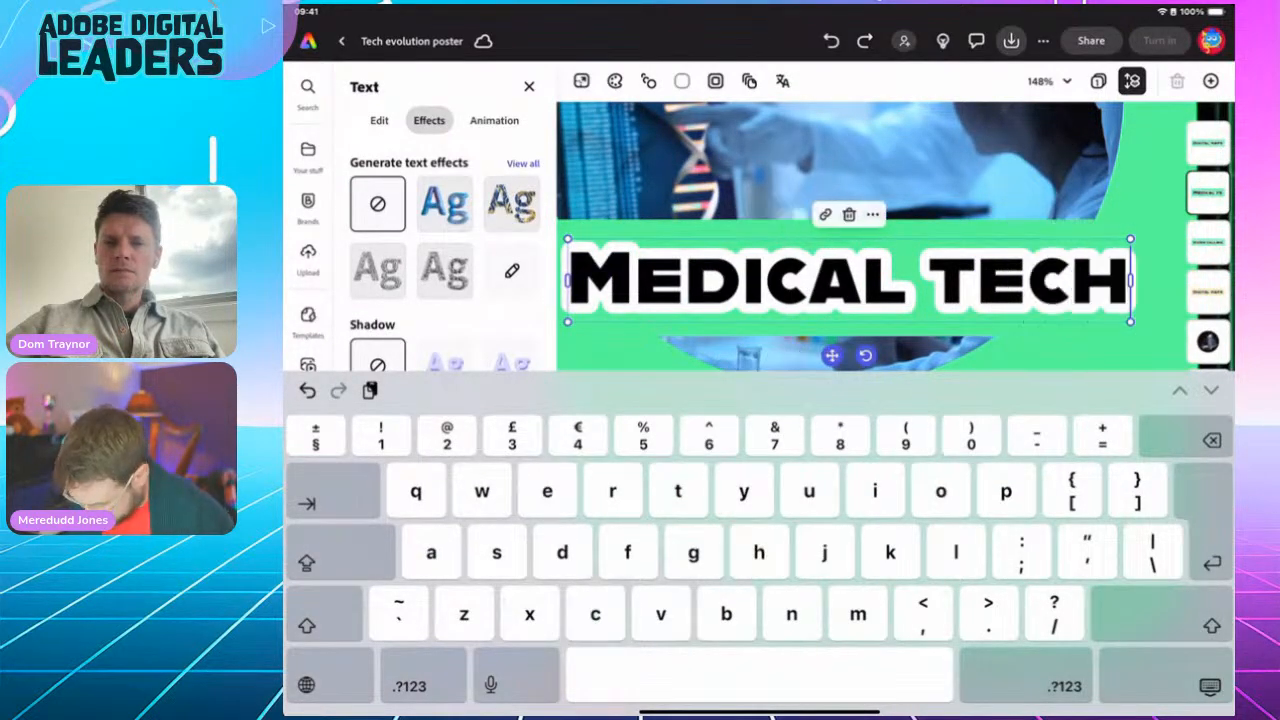
click(1210, 686)
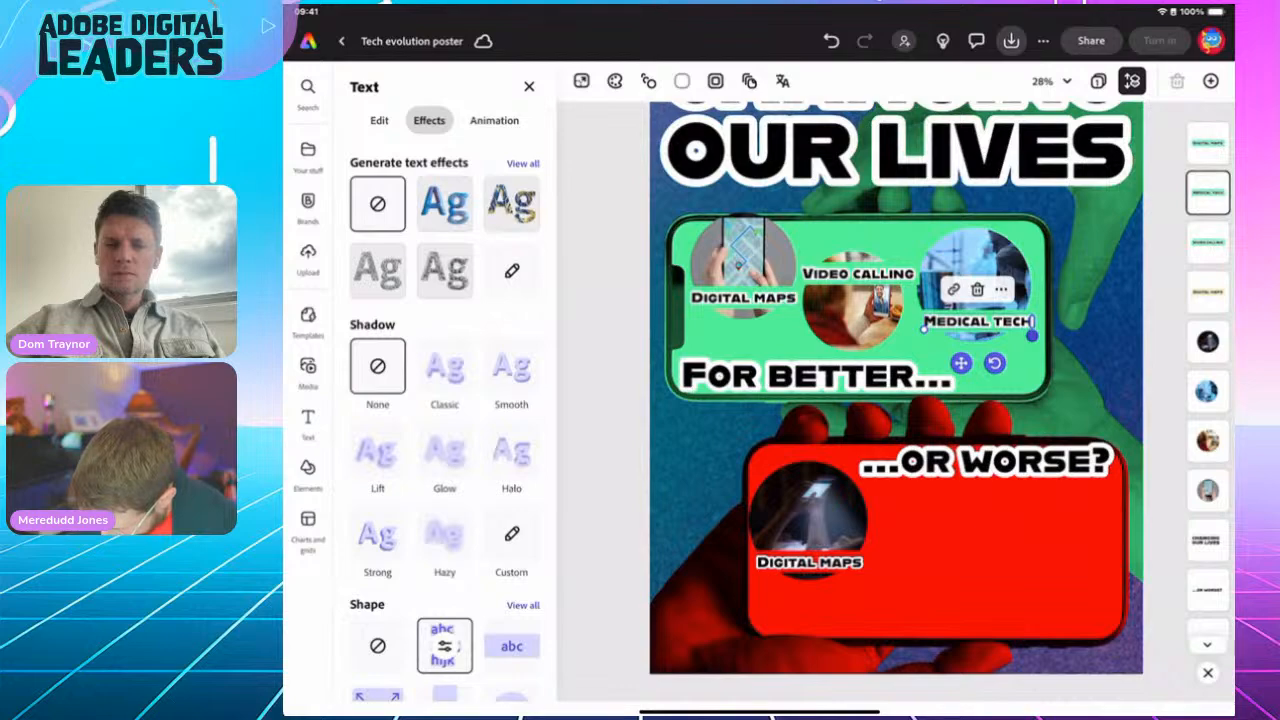
Step: Replace the red phone's caption text with 'Disrupted sleep'
click(809, 562)
double_click(809, 562)
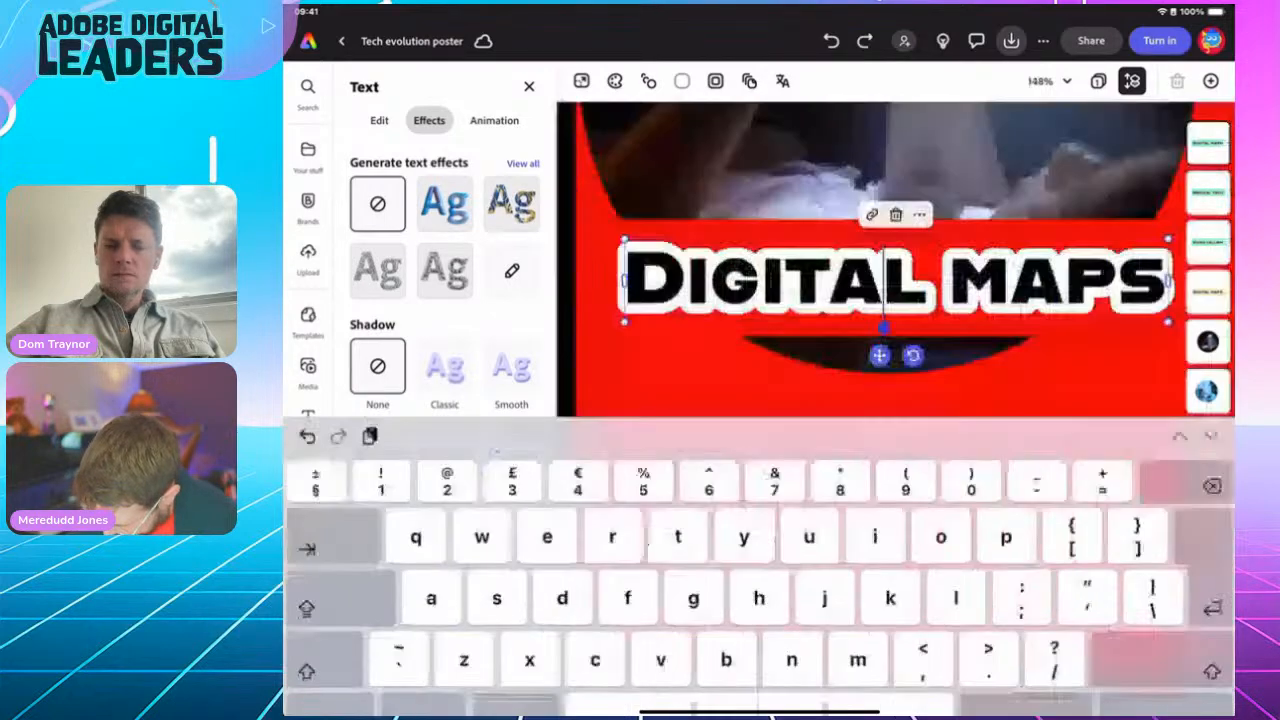
triple_click(800, 281)
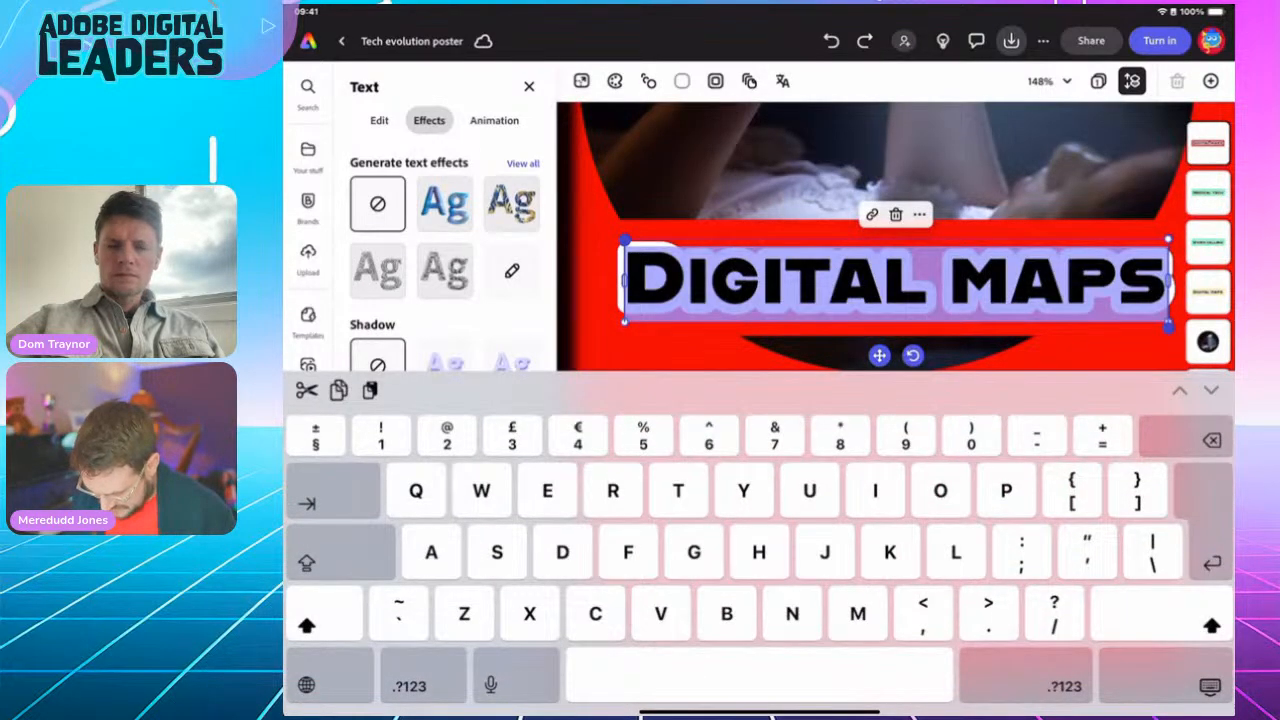
text(Dis)
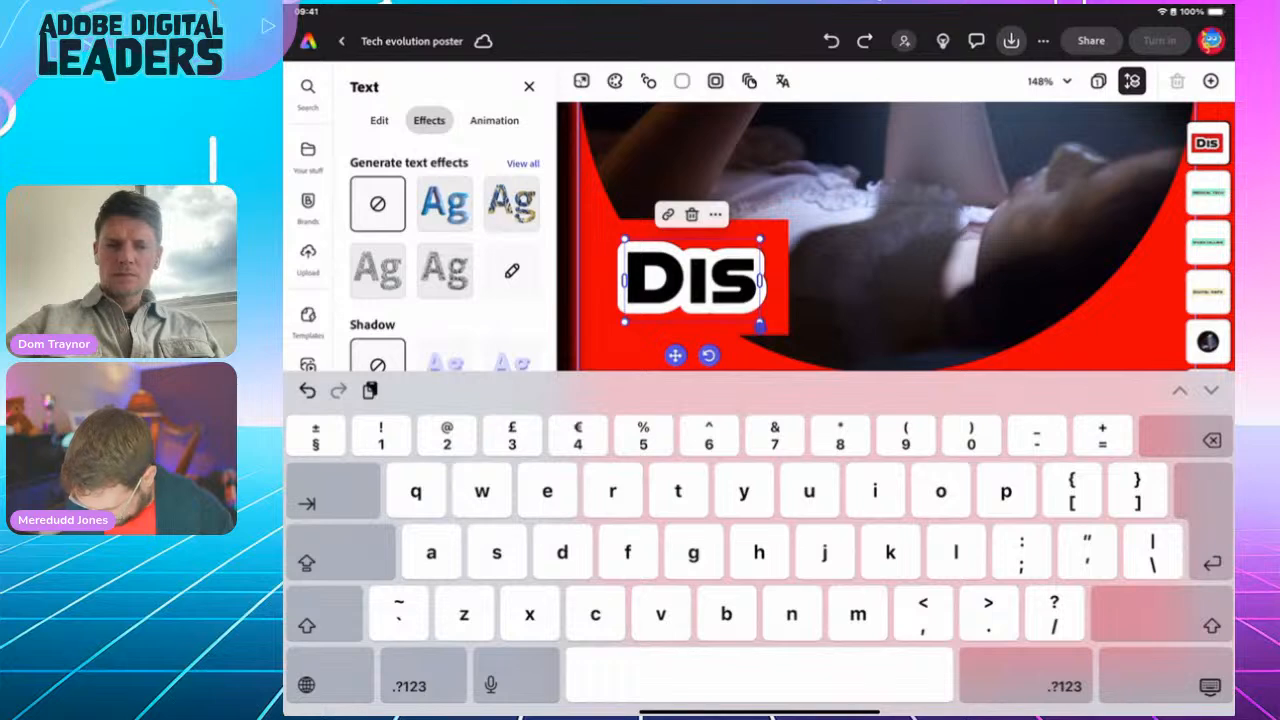
text(rupted sl)
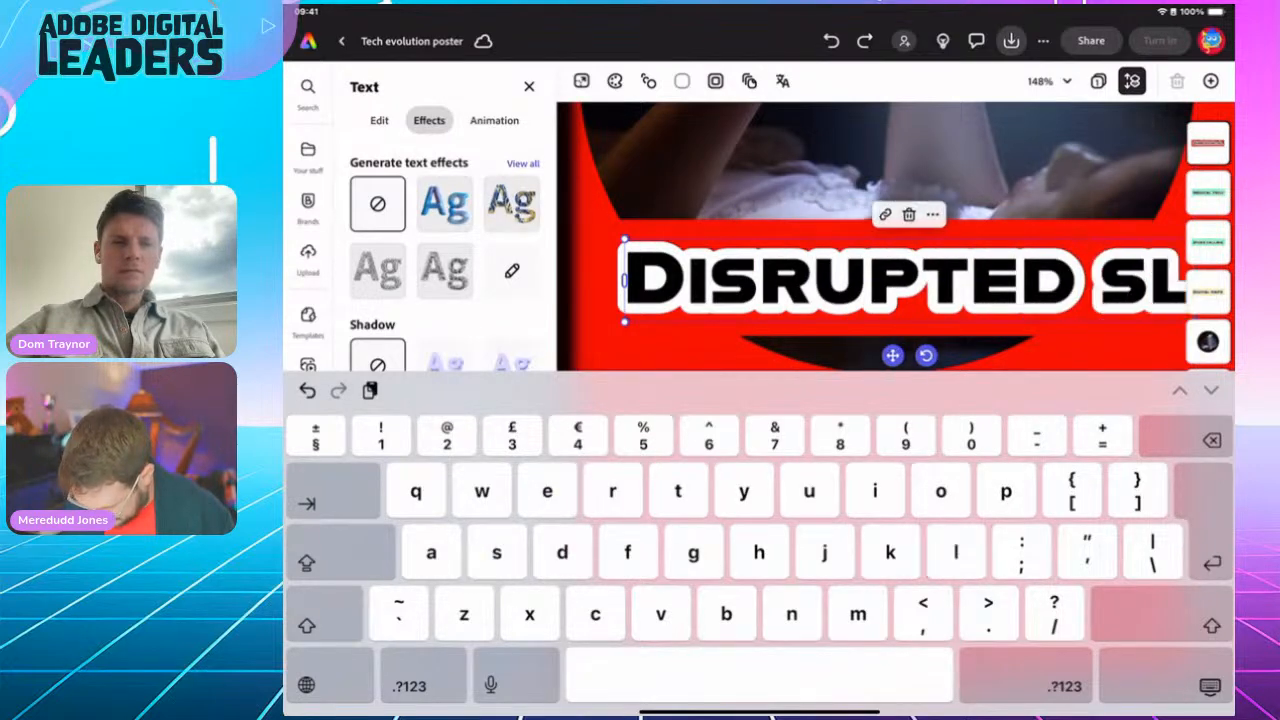
text(eep)
key(Escape)
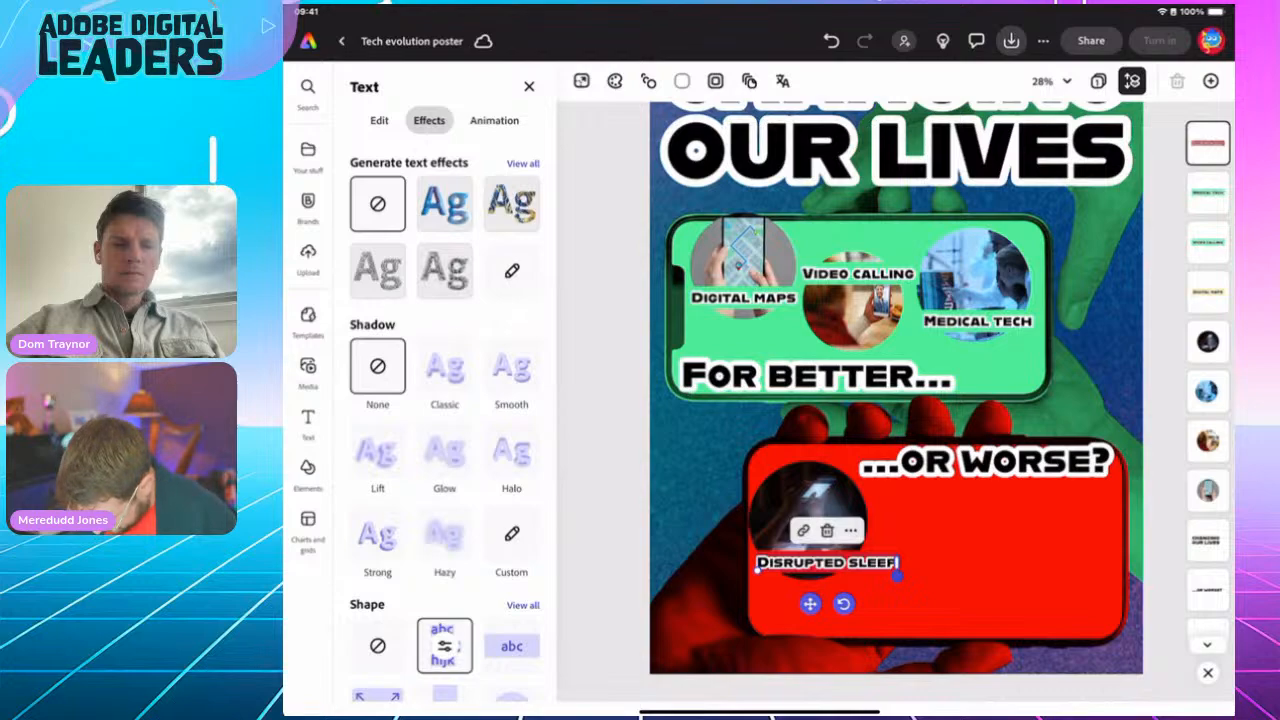
scroll(808, 530, up, 5)
click(930, 585)
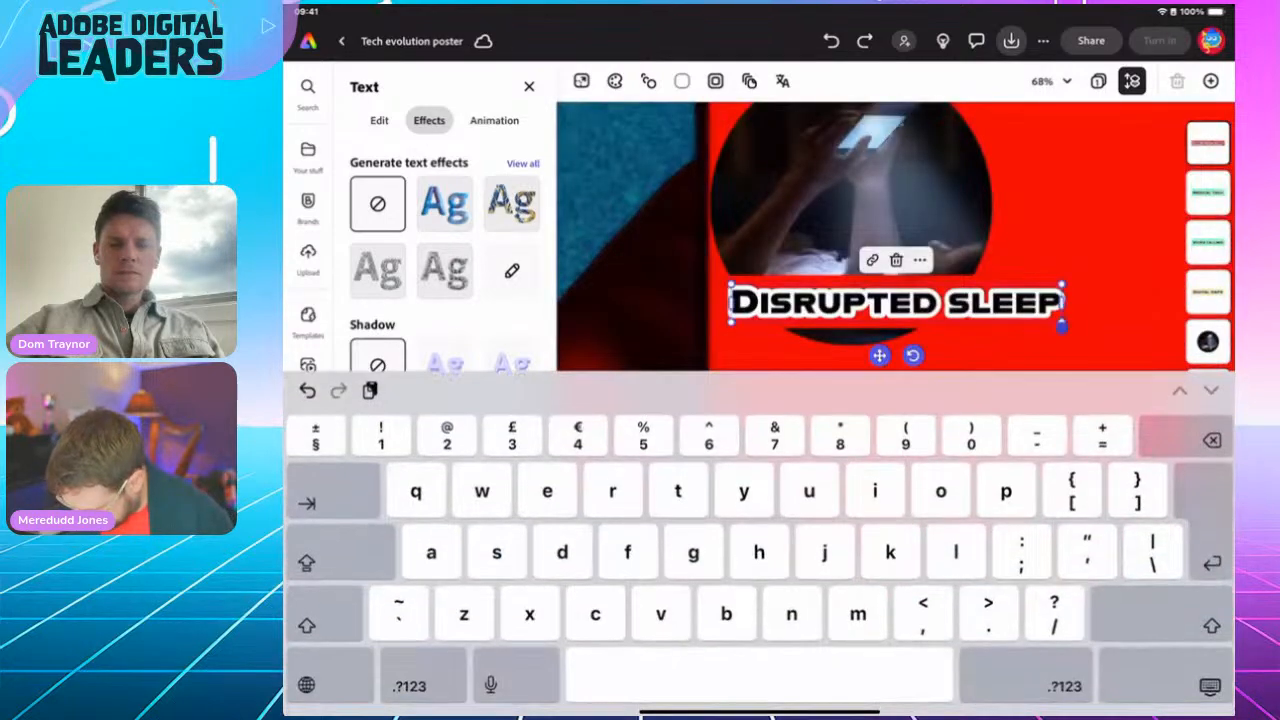
Step: Narrow the Disrupted sleep caption to two centre-aligned lines and move it just below the red photo
key(Escape)
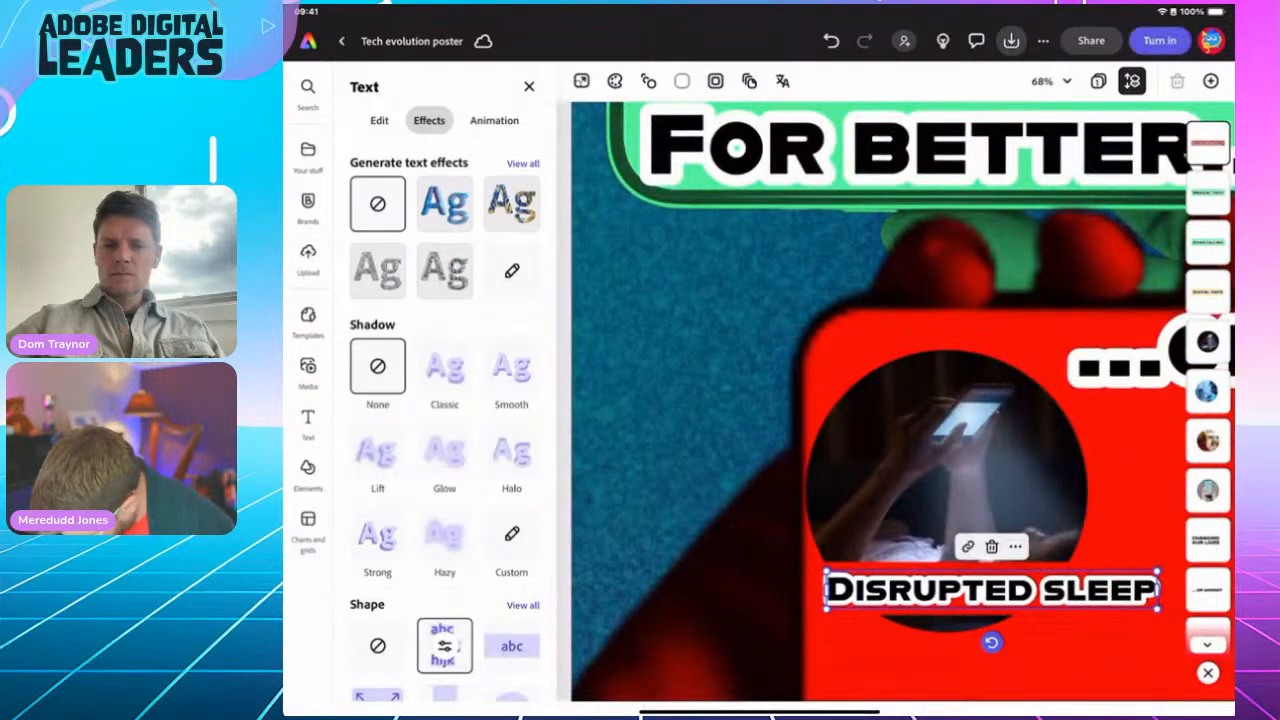
drag(1158, 590, 1110, 591)
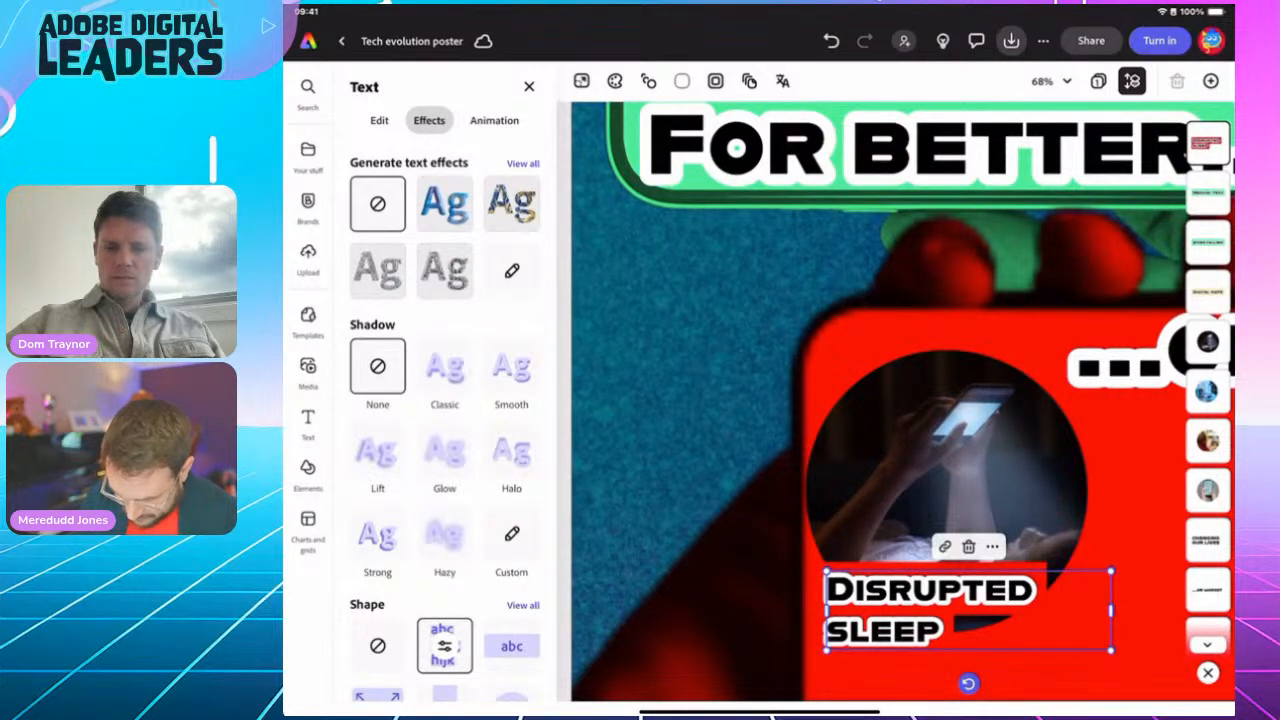
click(379, 120)
click(456, 268)
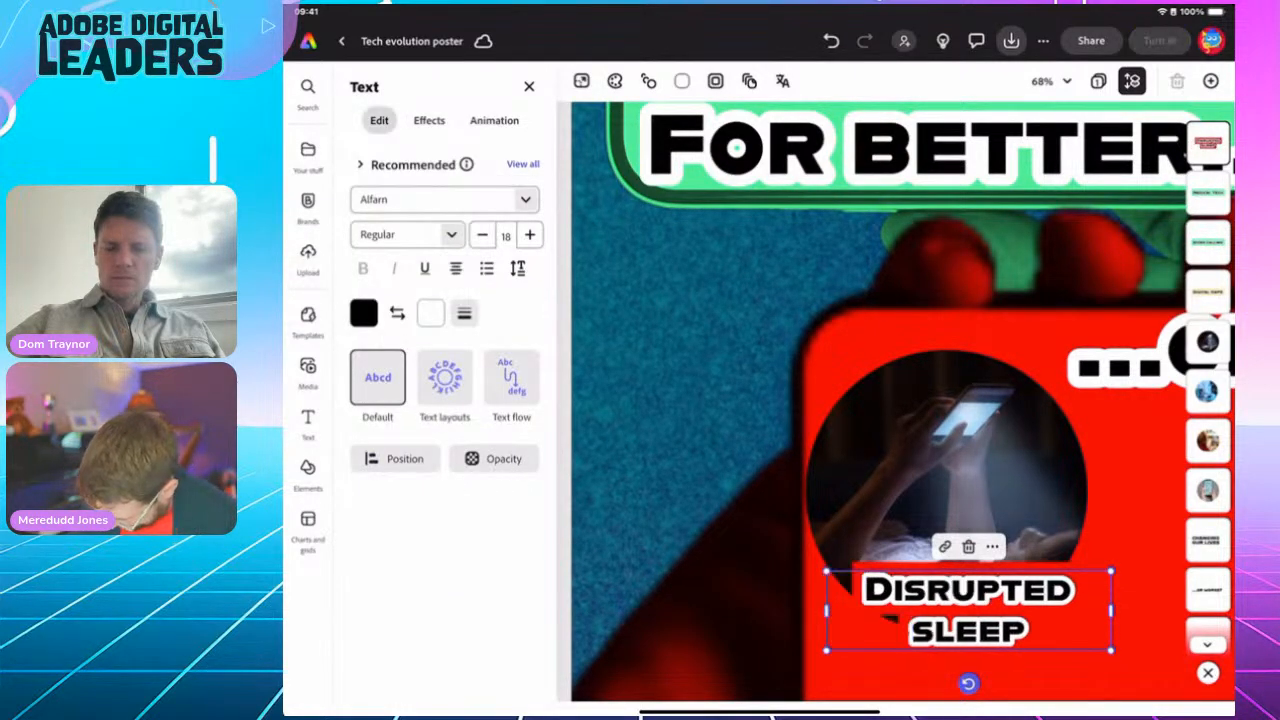
mouse_move(968, 611)
mouse_down()
mouse_move(936, 625)
mouse_move(947, 624)
mouse_up()
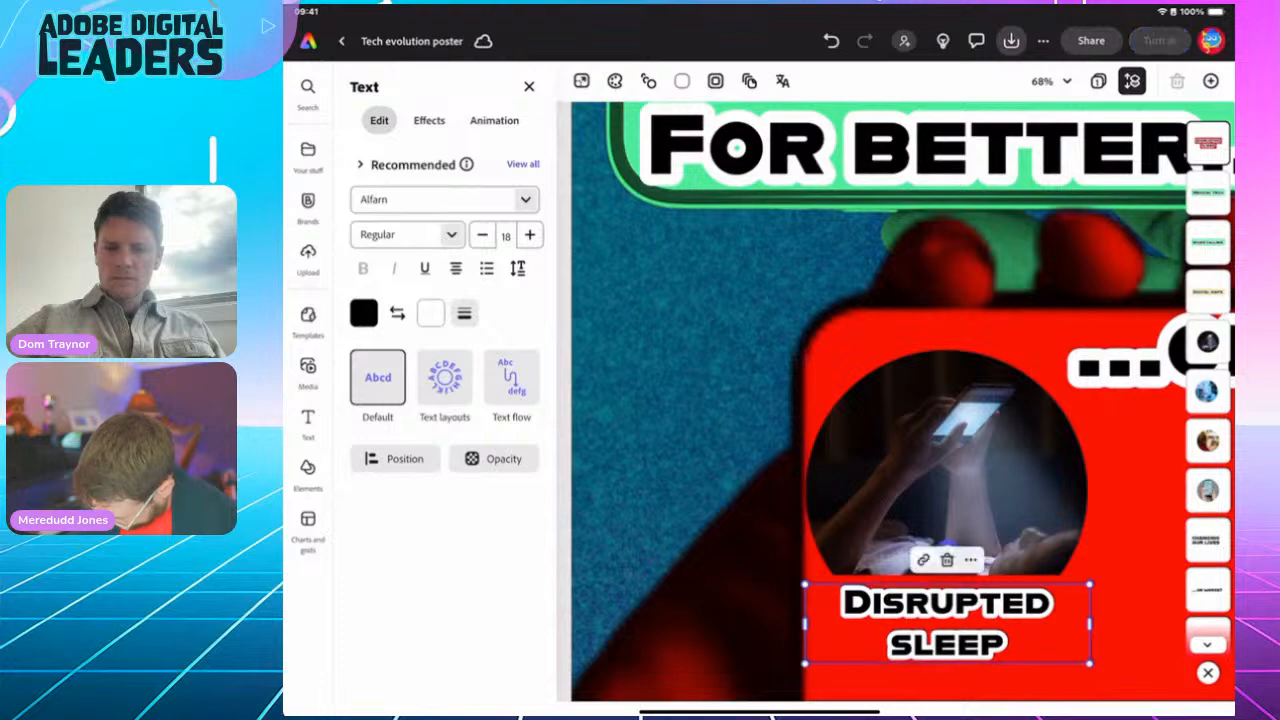
click(1136, 500)
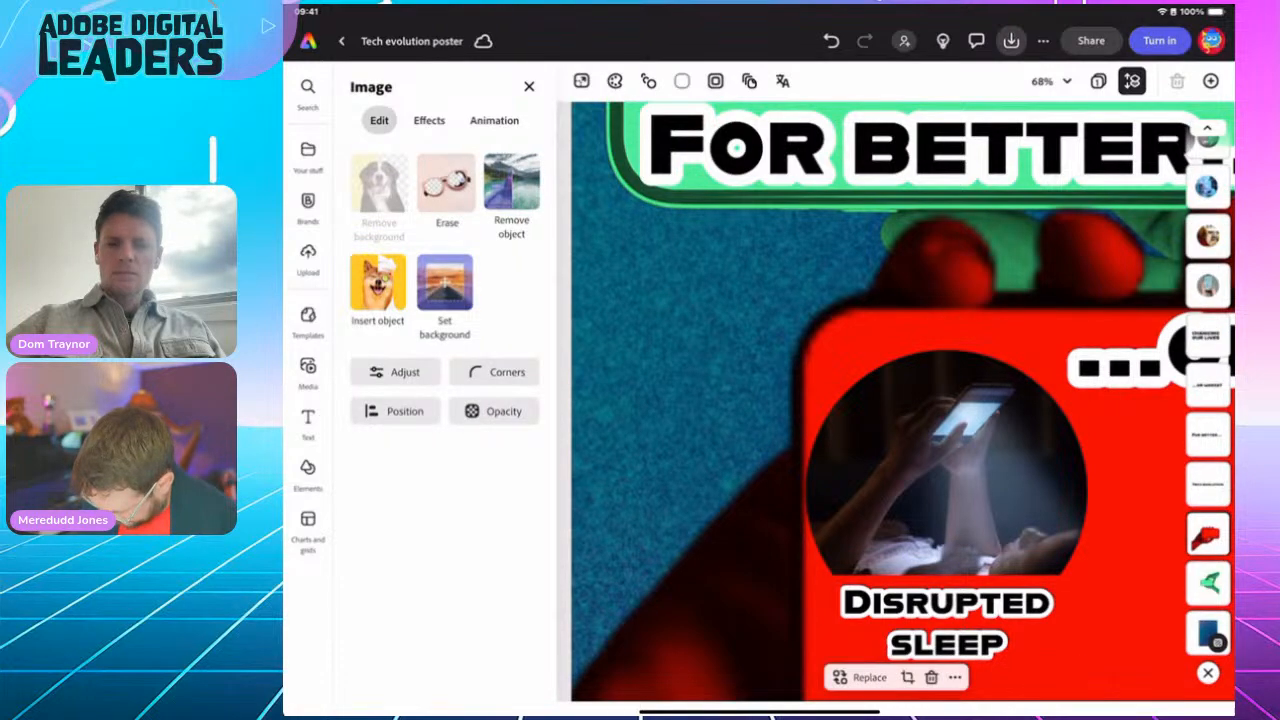
scroll(896, 400, down, 5)
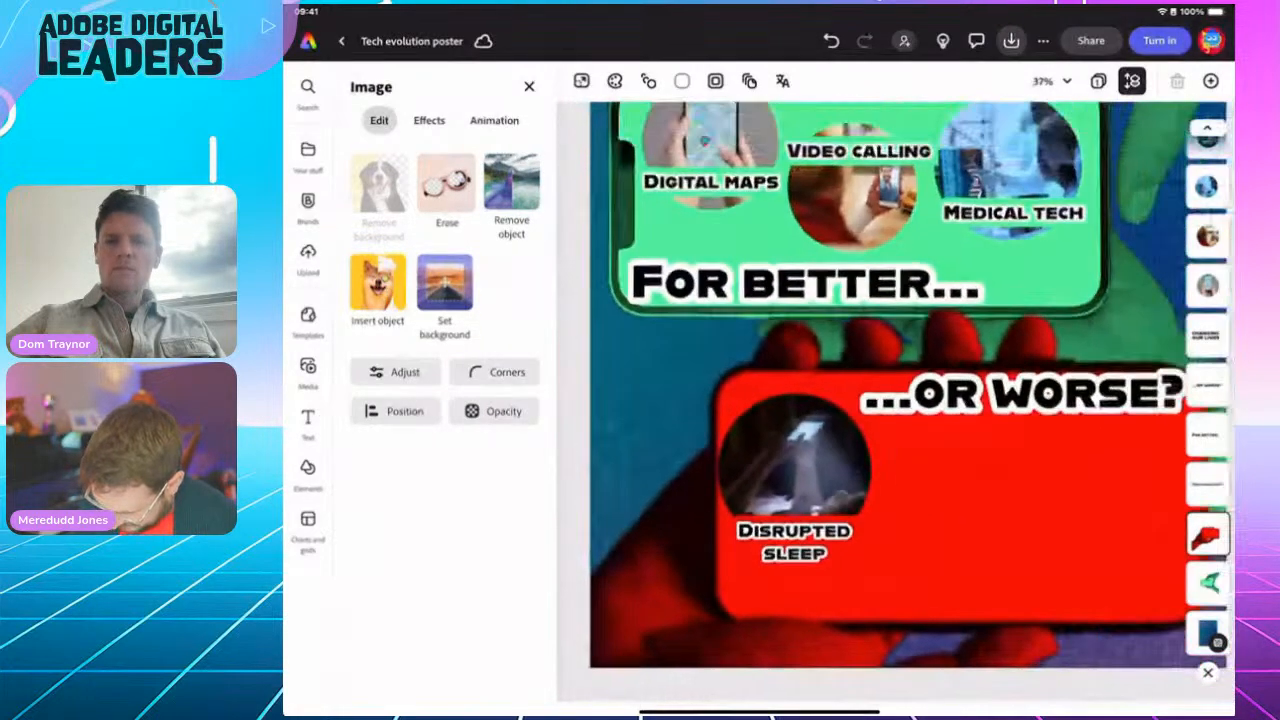
scroll(896, 400, down, 1)
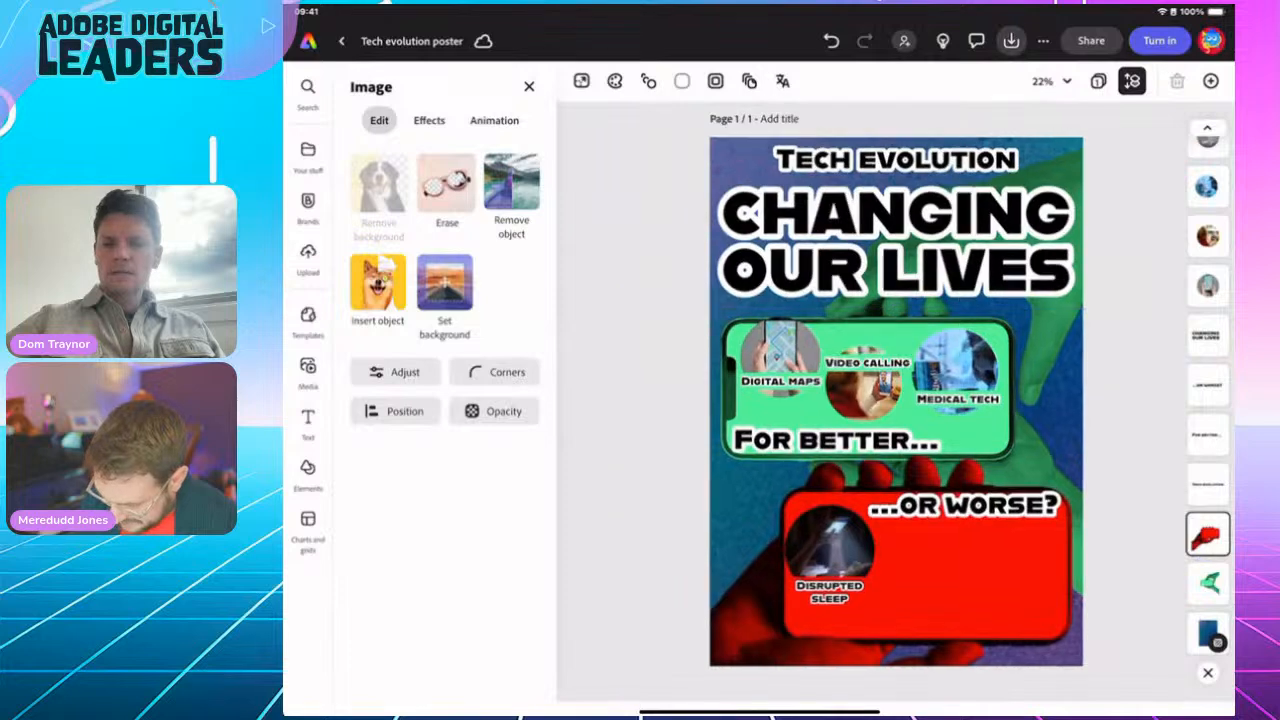
scroll(896, 400, up, 1)
scroll(896, 400, down, 1)
click(1136, 220)
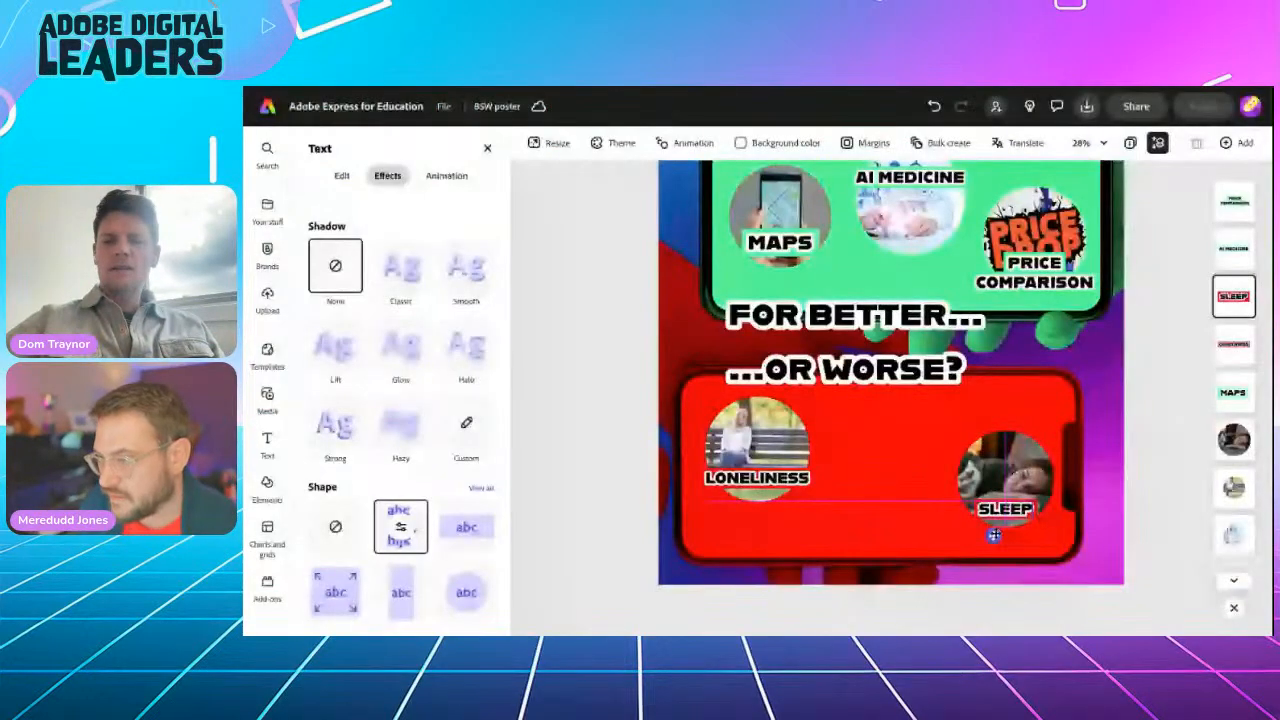
Step: Scale up the SLEEP caption on the red phone by dragging its corner, then deselect it
click(978, 522)
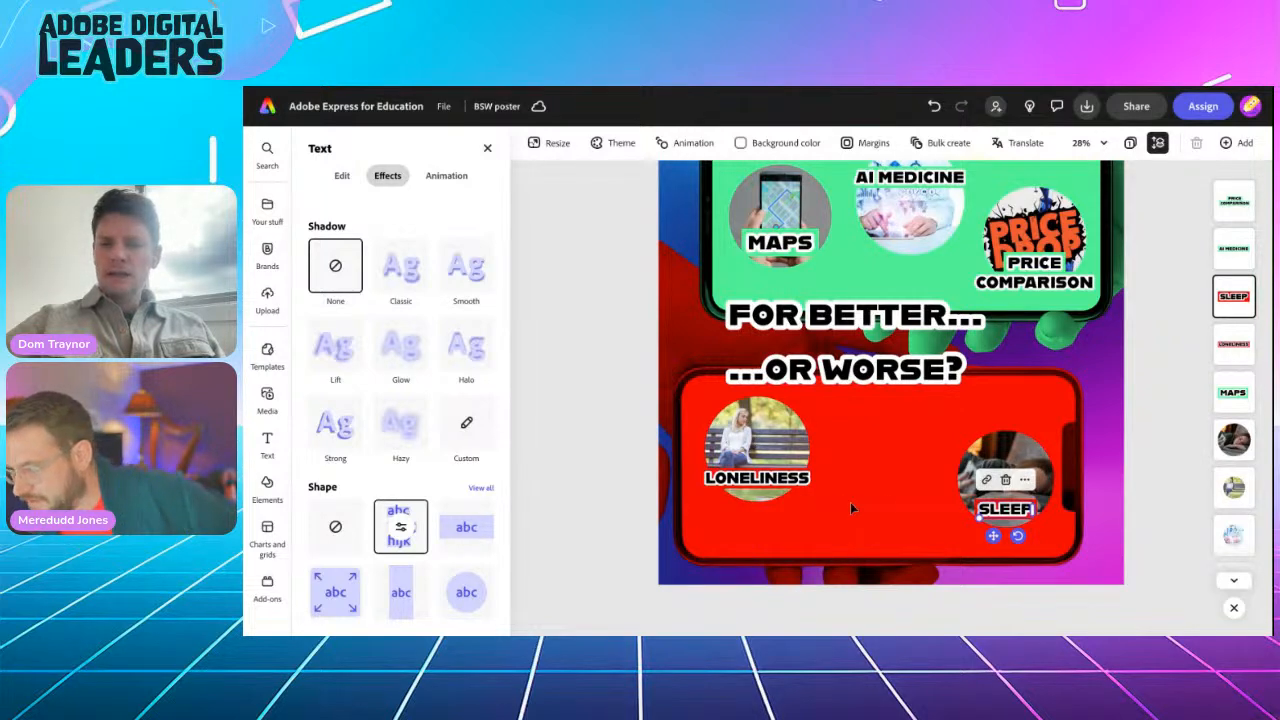
drag(981, 516, 992, 478)
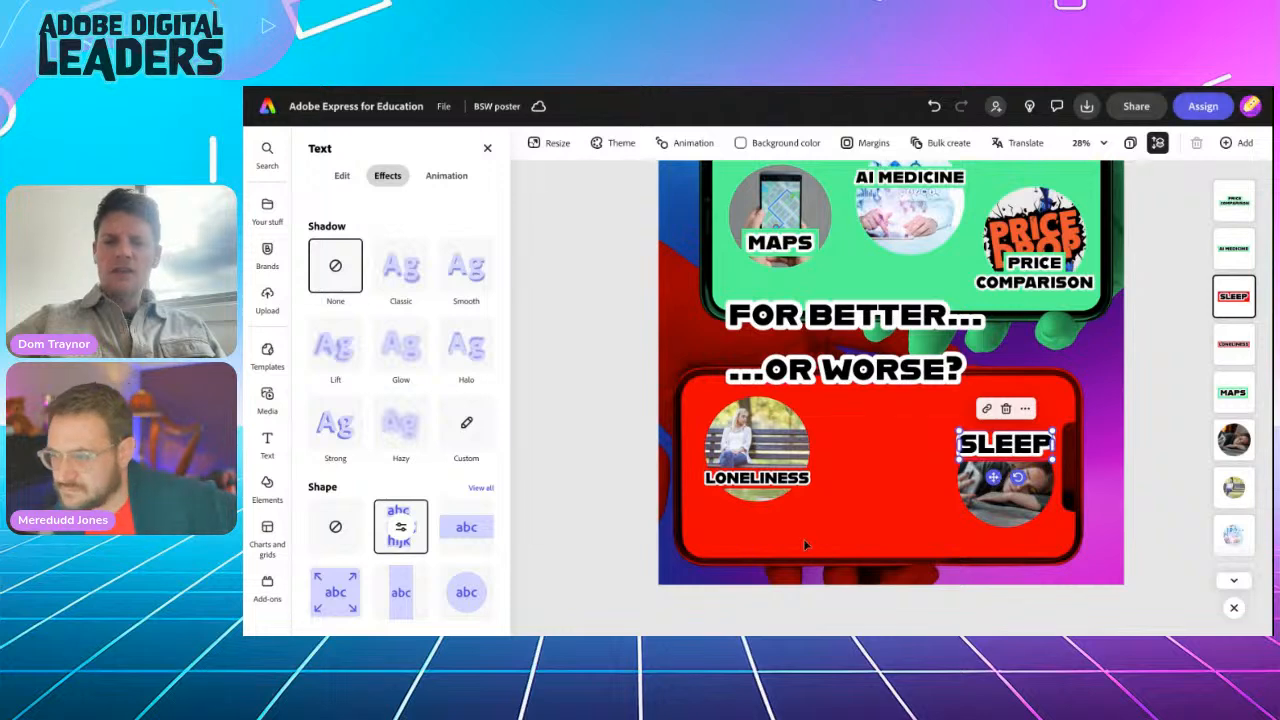
scroll(805, 543, down, 5)
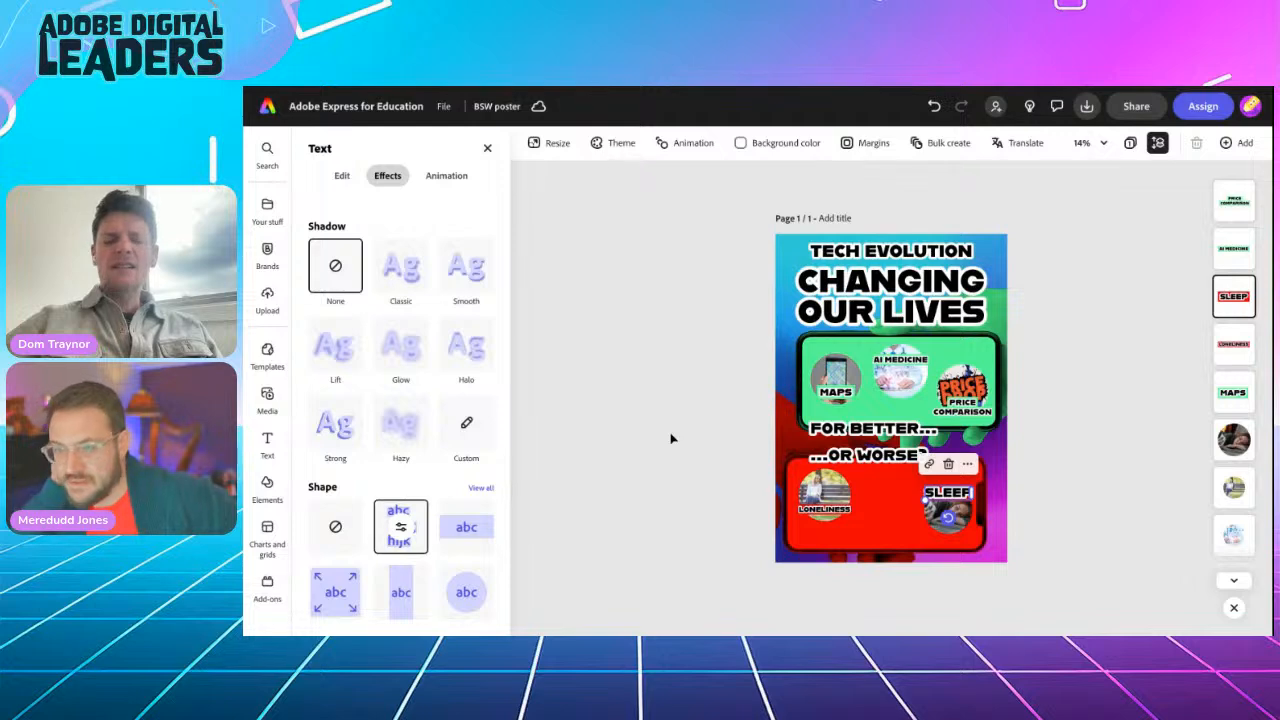
click(684, 400)
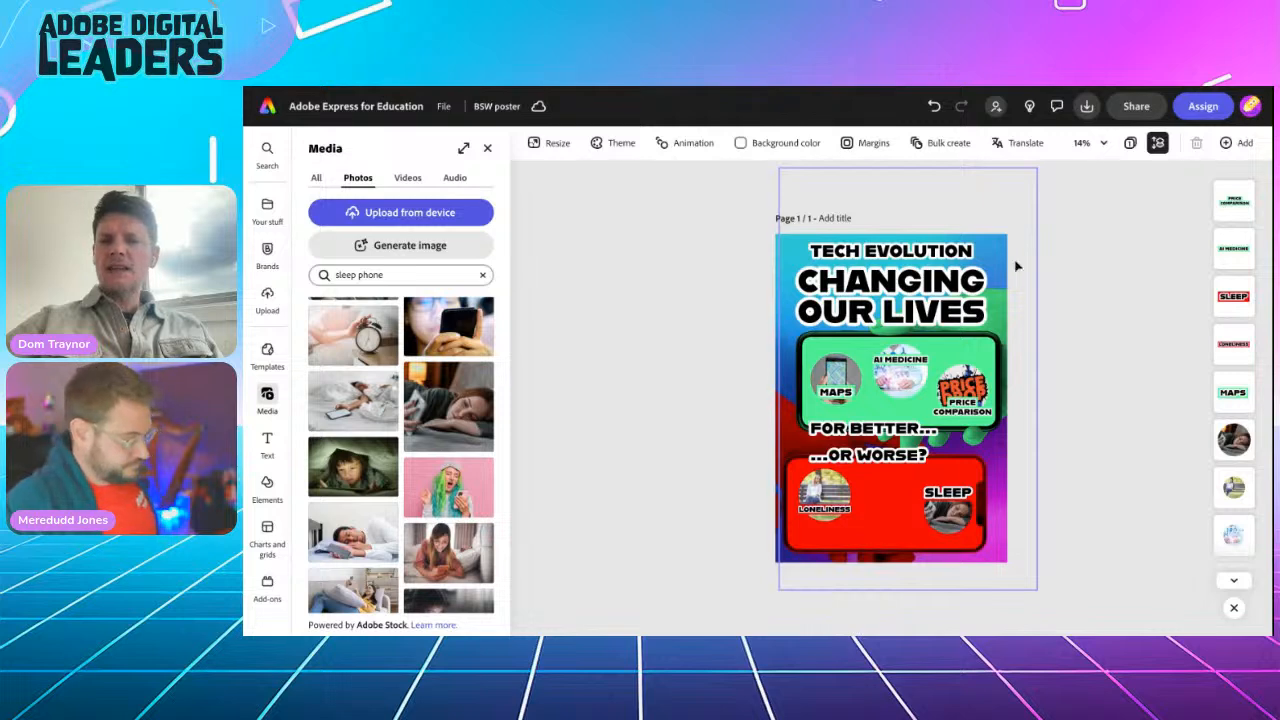
Step: Download the poster as a PDF Print file
click(1085, 108)
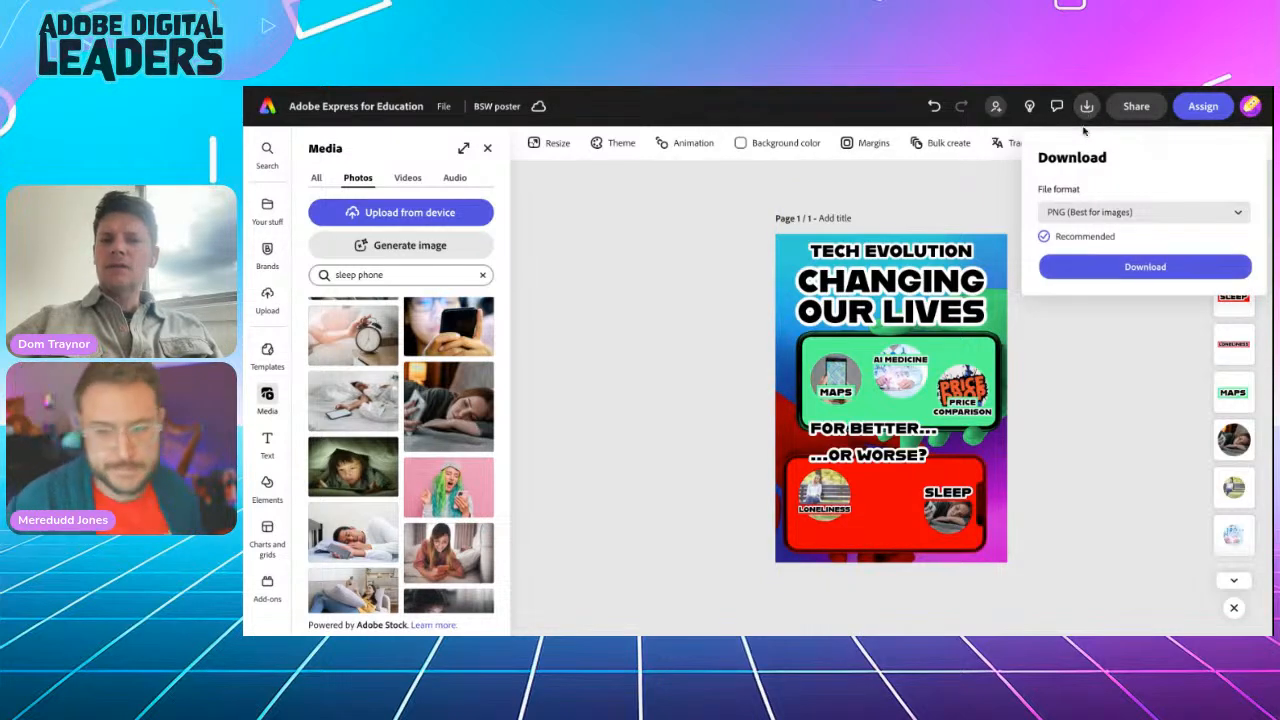
click(1087, 210)
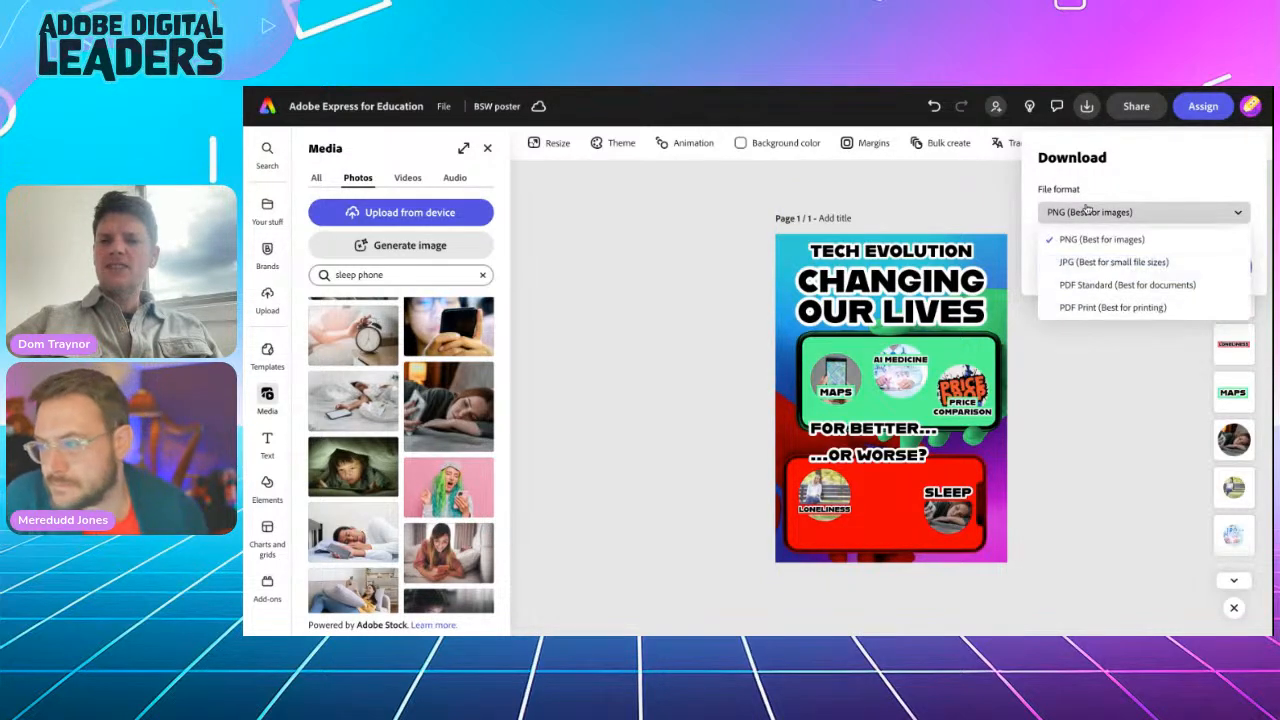
click(1088, 310)
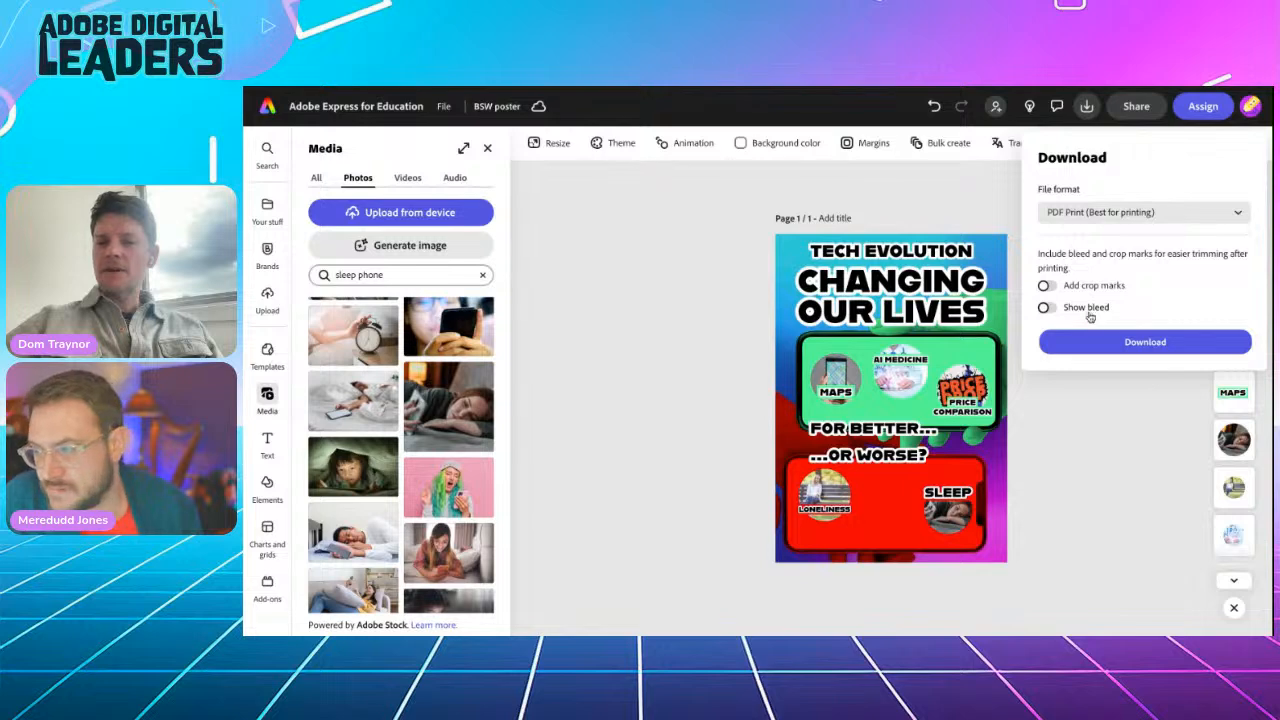
click(1100, 342)
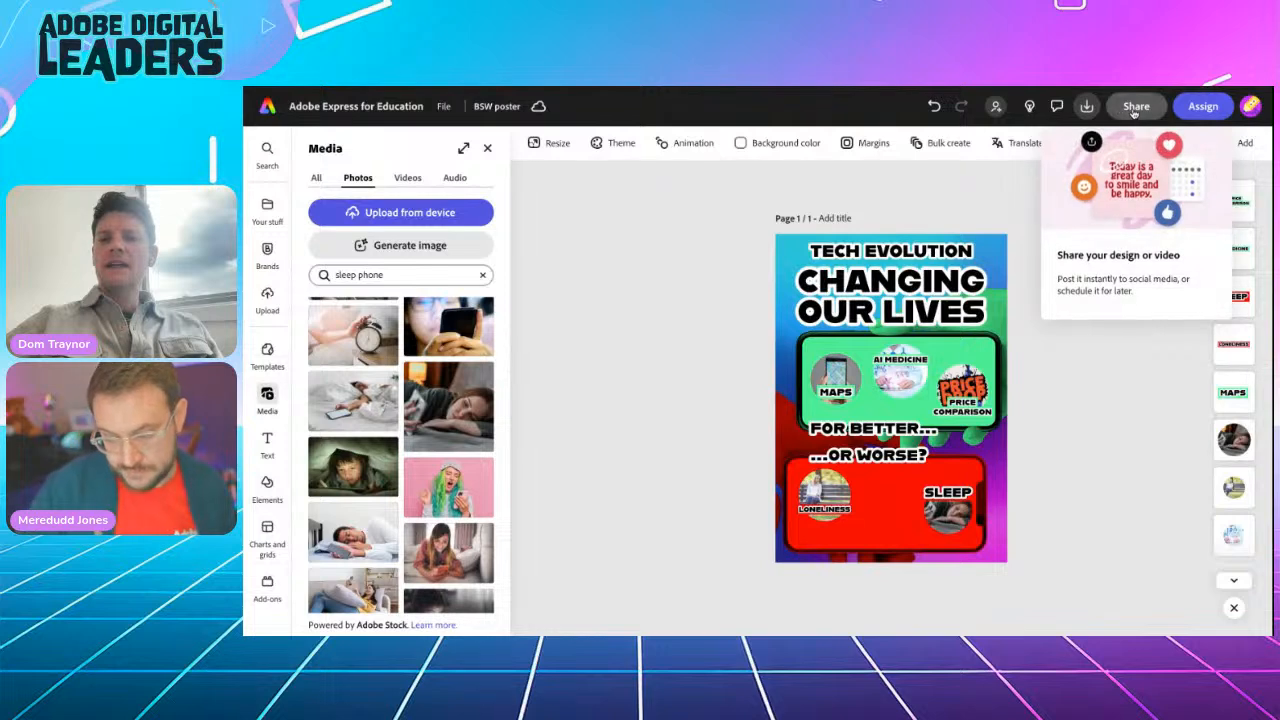
Step: Create a view-only share link for the poster
click(1130, 106)
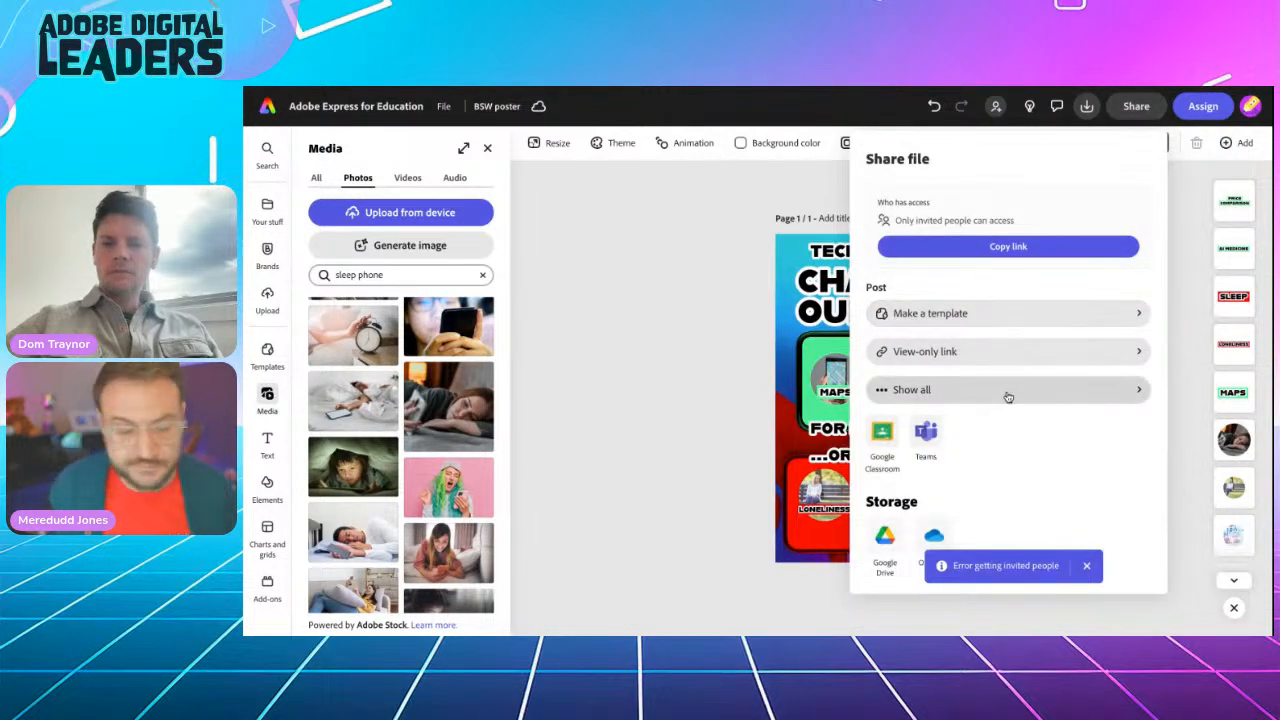
click(1010, 358)
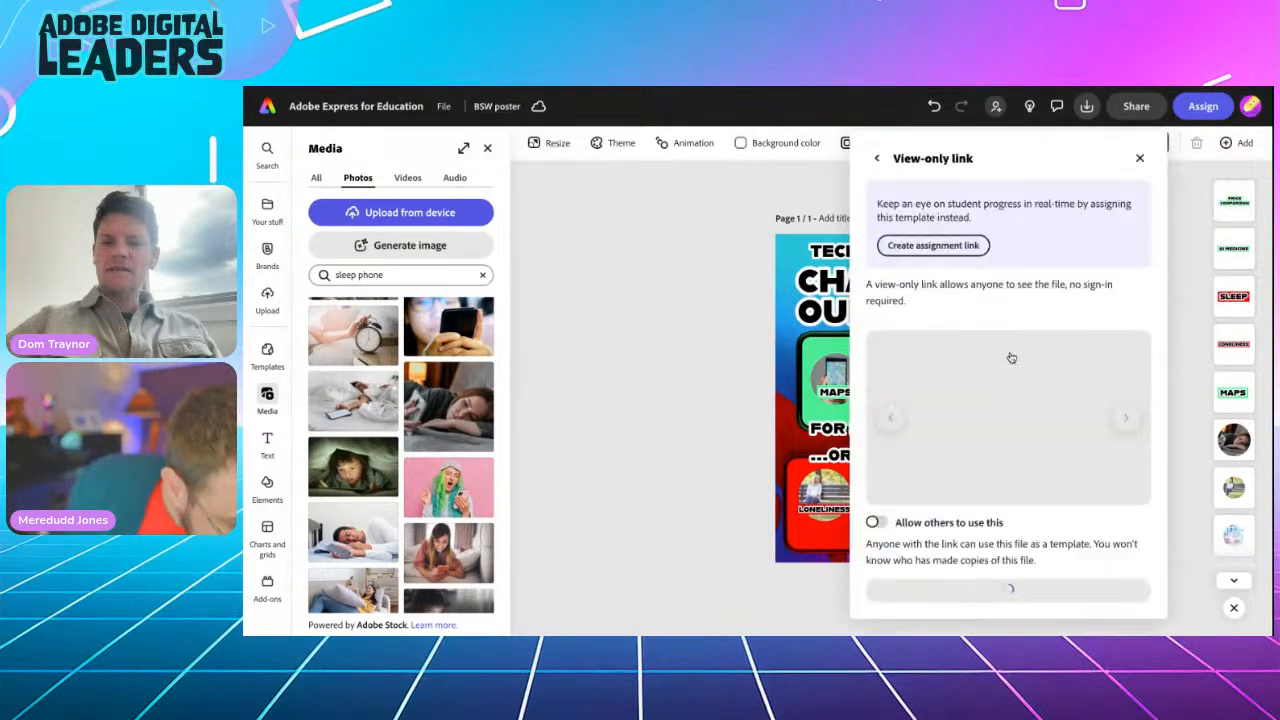
click(985, 589)
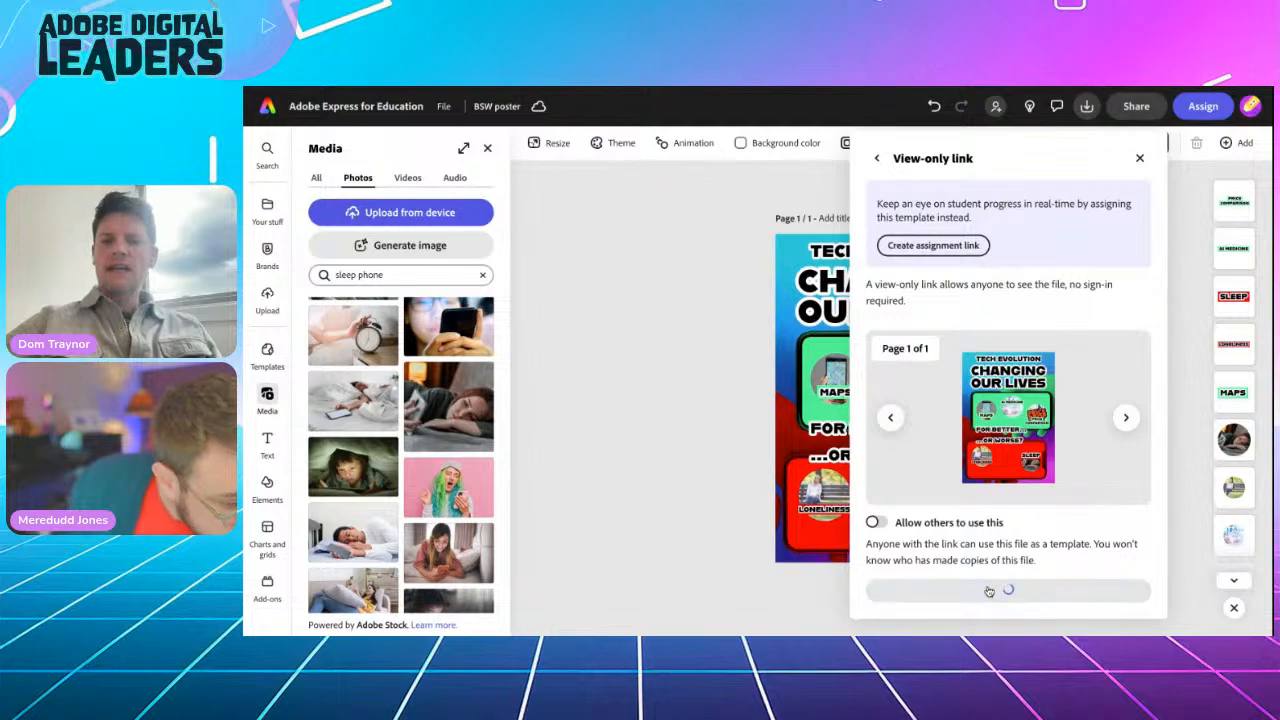